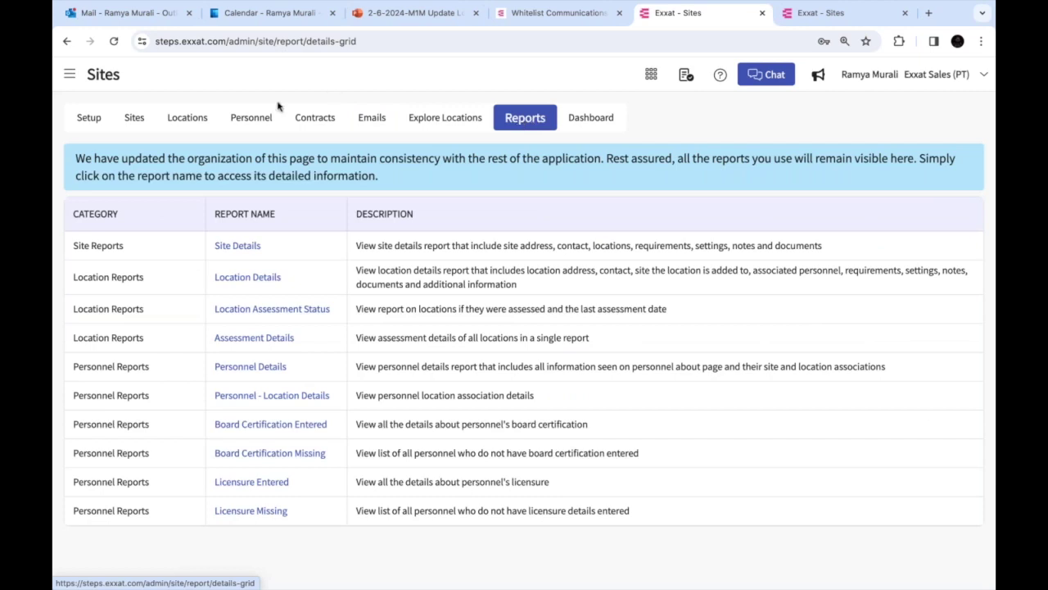
Open the Site Details report from the Sites Reports list
{"action": "left_click", "coordinate": [230, 247]}
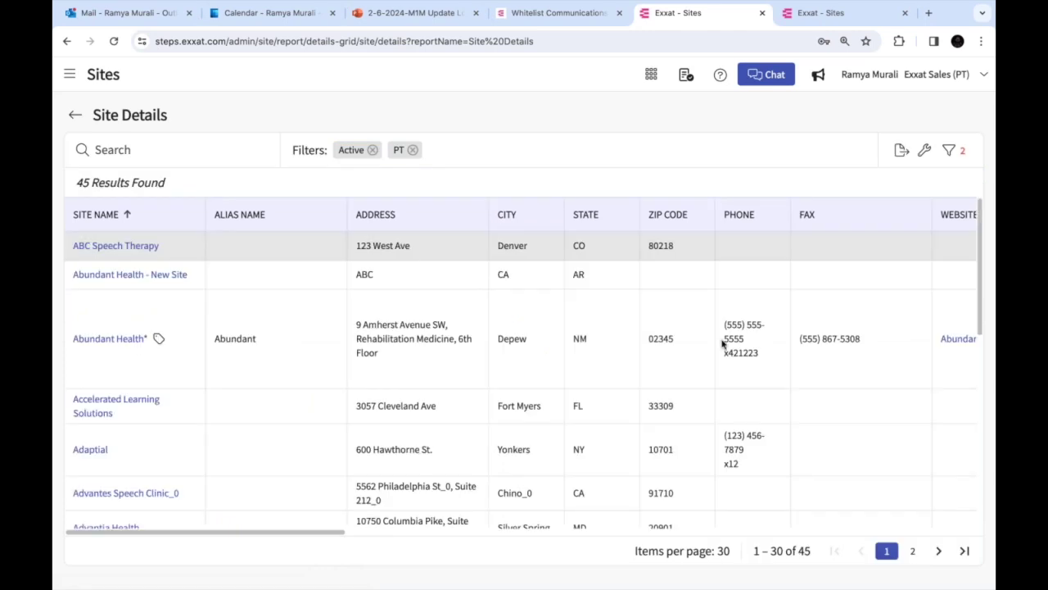
Scroll the 45-result Site Details report to Associated Locations and open ABC Speech Therapy's Locations (0)
{"action": "scroll", "coordinate": [724, 344], "scroll_direction": "right", "scroll_amount": 5}
{"action": "scroll", "coordinate": [708, 293], "scroll_direction": "right", "scroll_amount": 3}
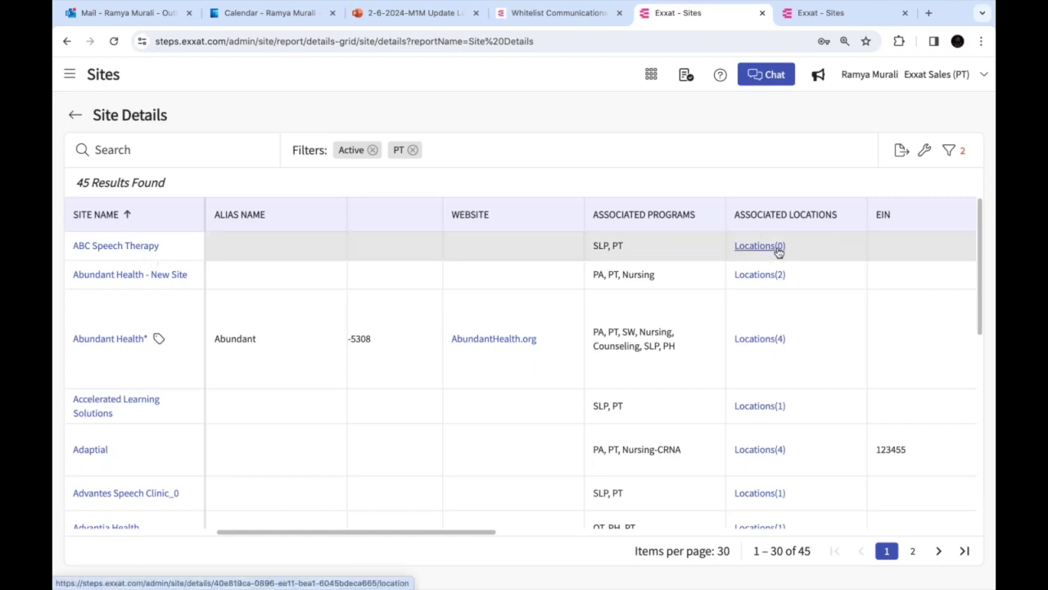
{"action": "left_click", "coordinate": [752, 247]}
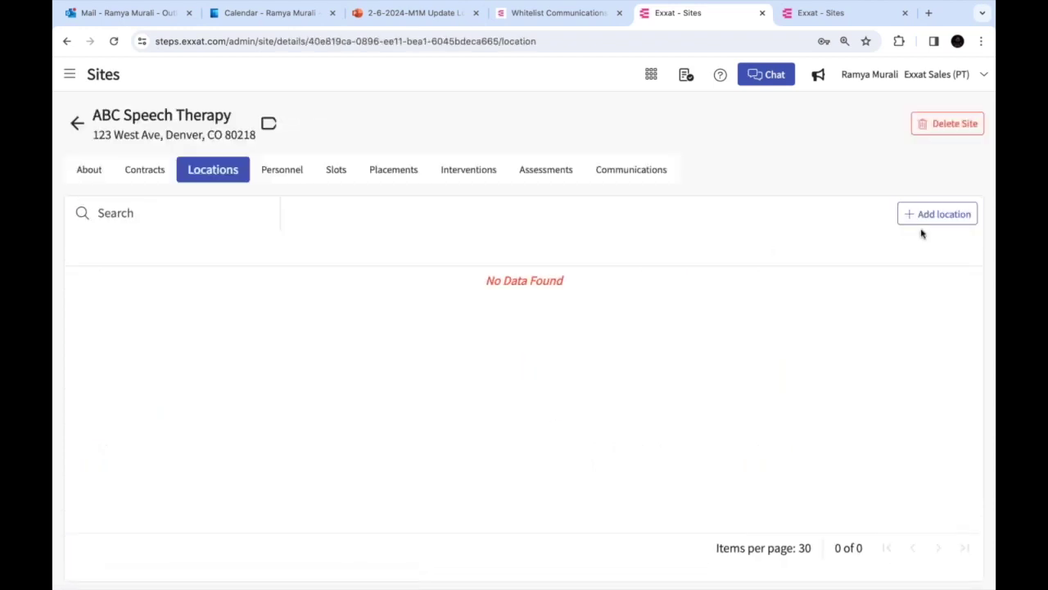
Open the Add location form for ABC Speech Therapy, then close it without saving
{"action": "left_click", "coordinate": [940, 218]}
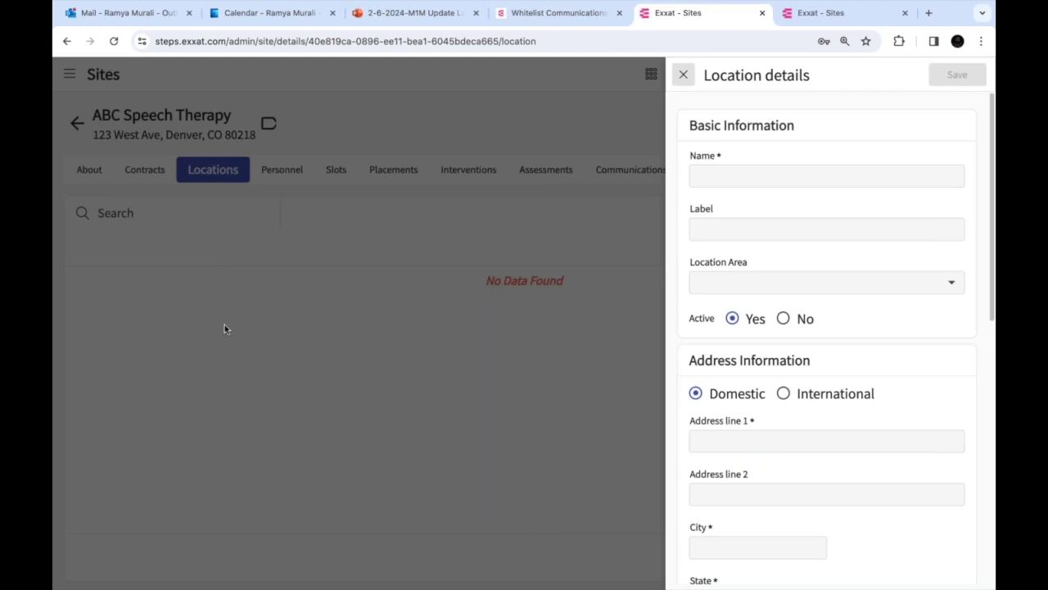
{"action": "scroll", "coordinate": [827, 328], "scroll_direction": "down", "scroll_amount": 4}
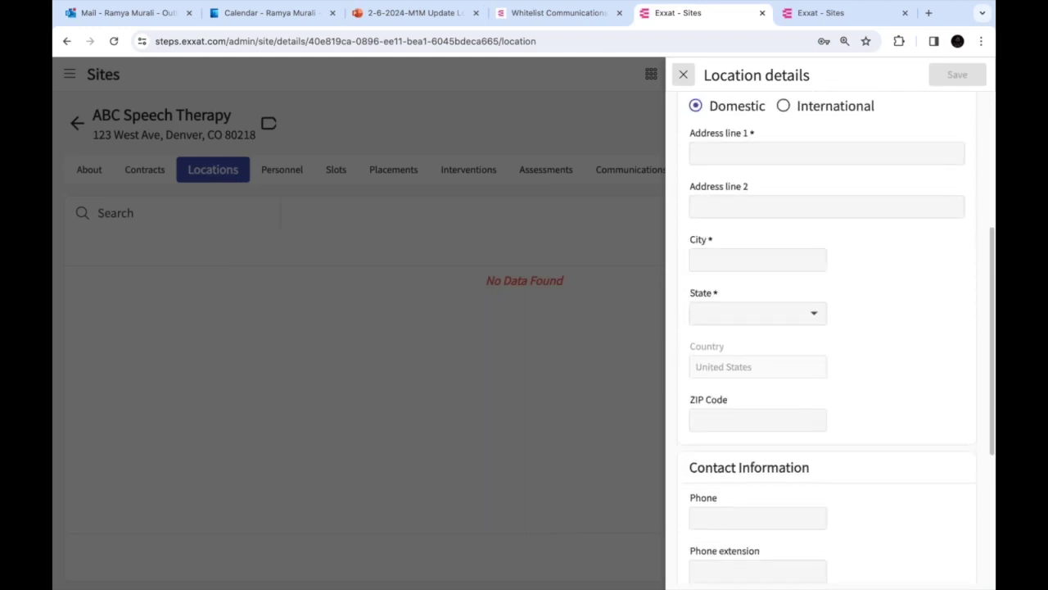
{"action": "scroll", "coordinate": [827, 327], "scroll_direction": "up", "scroll_amount": 2}
{"action": "left_click", "coordinate": [683, 75]}
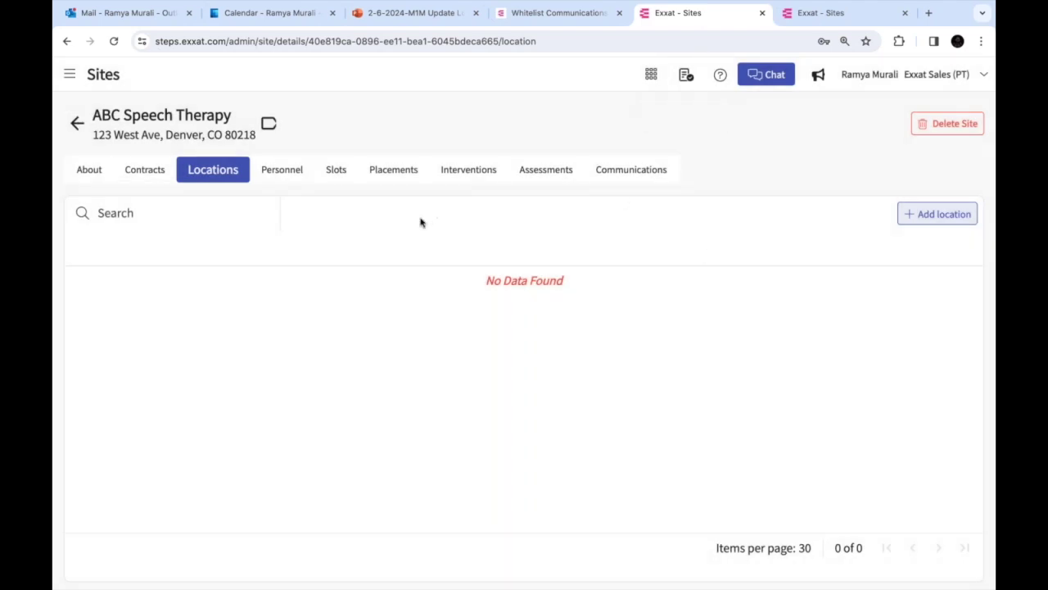
Go back to the Sites Reports list and switch to the PowerPoint slides
{"action": "left_click", "coordinate": [77, 123]}
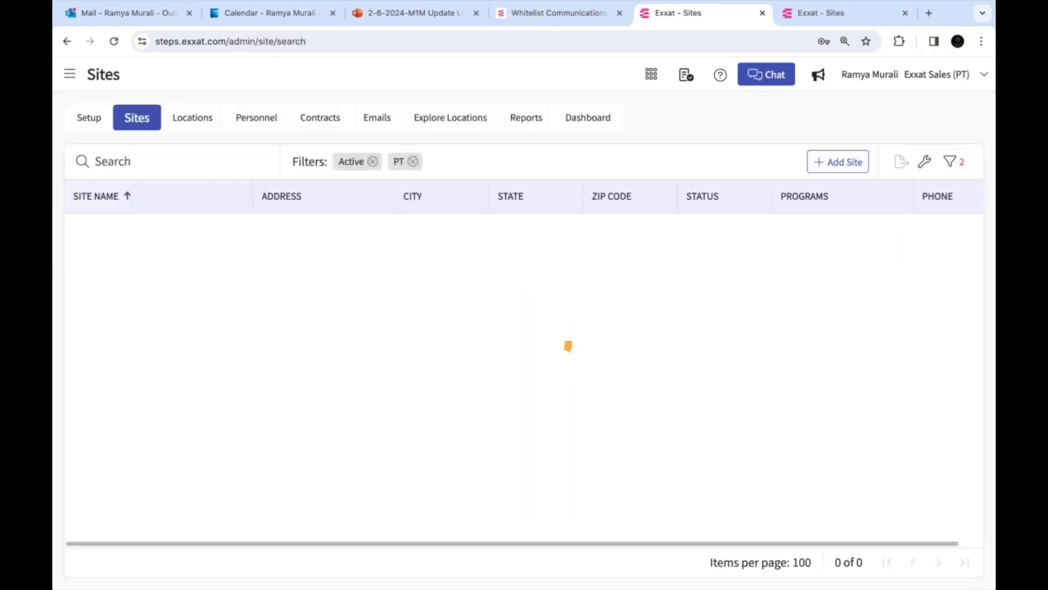
{"action": "left_click", "coordinate": [534, 130]}
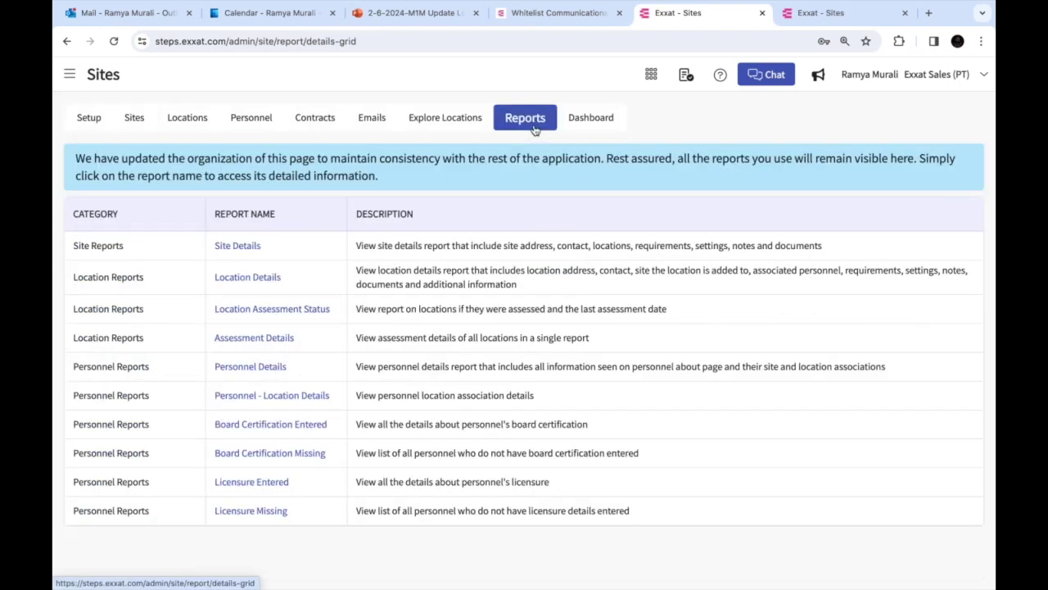
{"action": "key", "text": "super+Tab"}
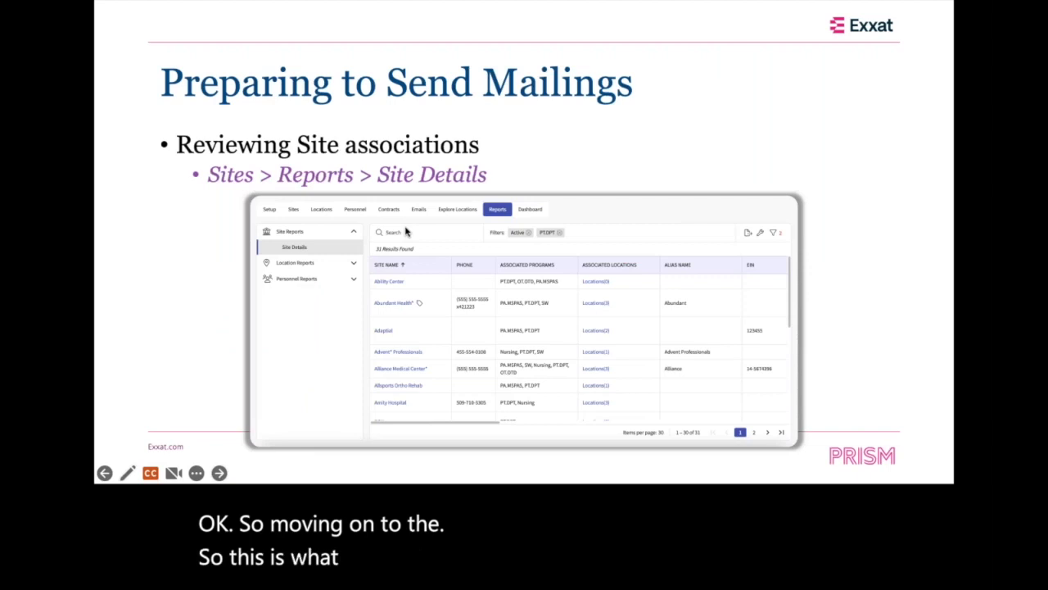
Reveal the Associated Locations emphasis, advance to 'Reviewing Location Personnel Associations', then return to Chrome
{"action": "key", "text": "Right"}
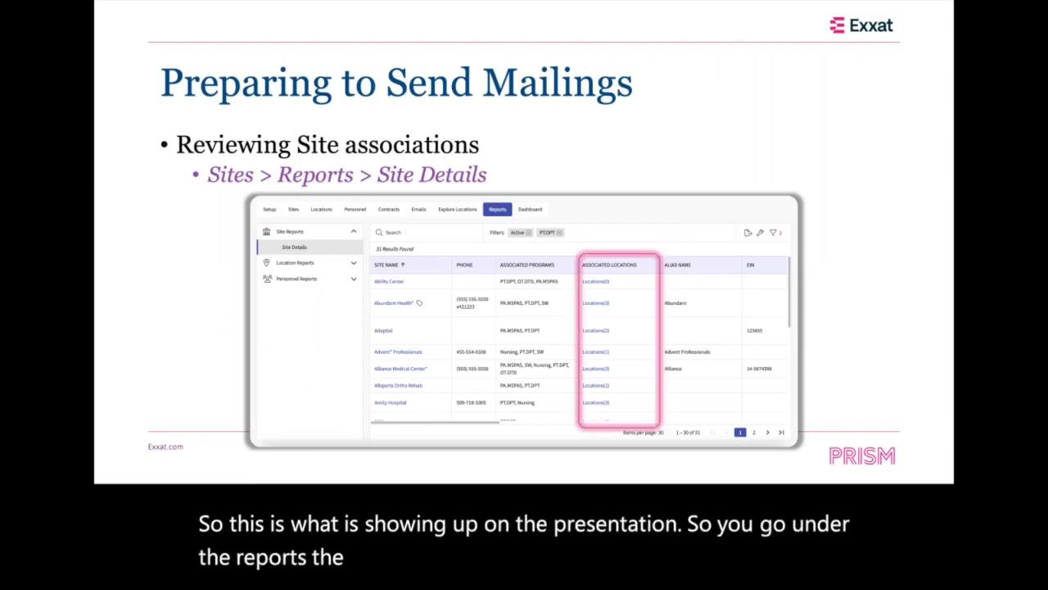
{"action": "left_click", "coordinate": [606, 274]}
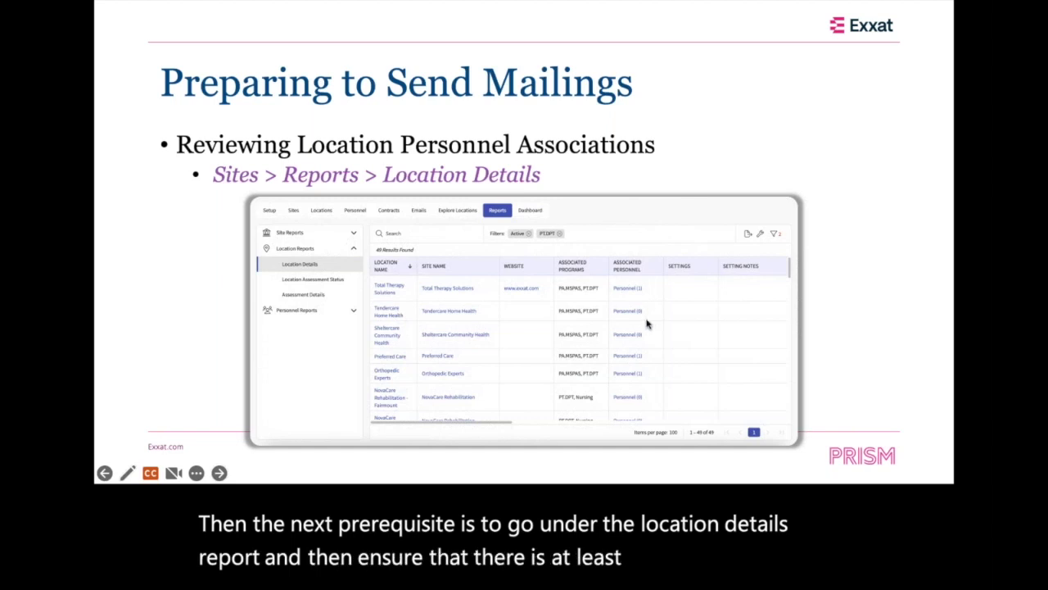
{"action": "key", "text": "super+Tab"}
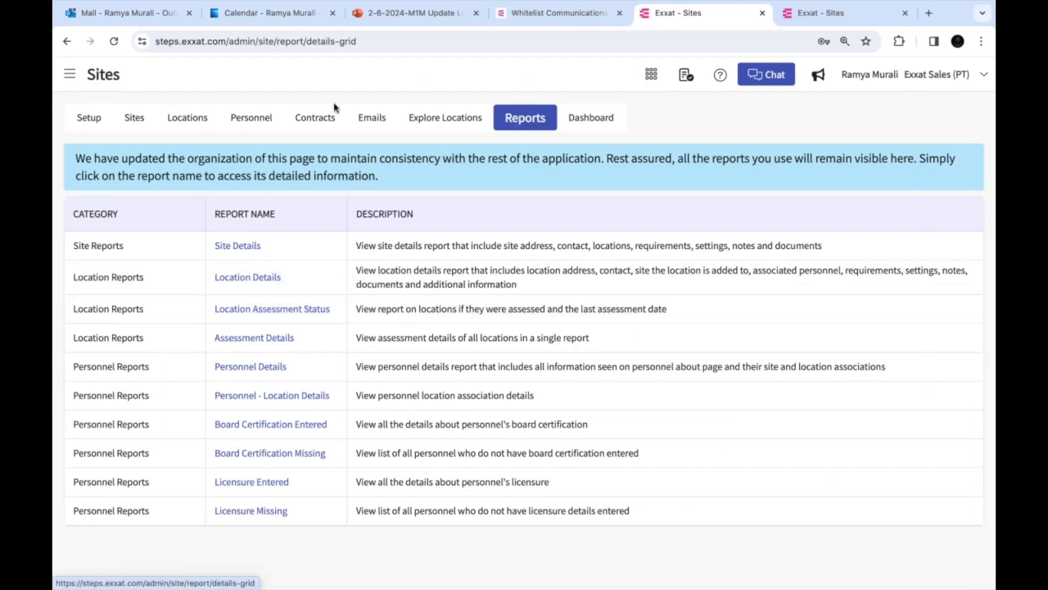
Open the 72-result Location Details report, highlight Associated Personnel, and open Abilty Center no personnel's personnel
{"action": "left_click", "coordinate": [247, 279]}
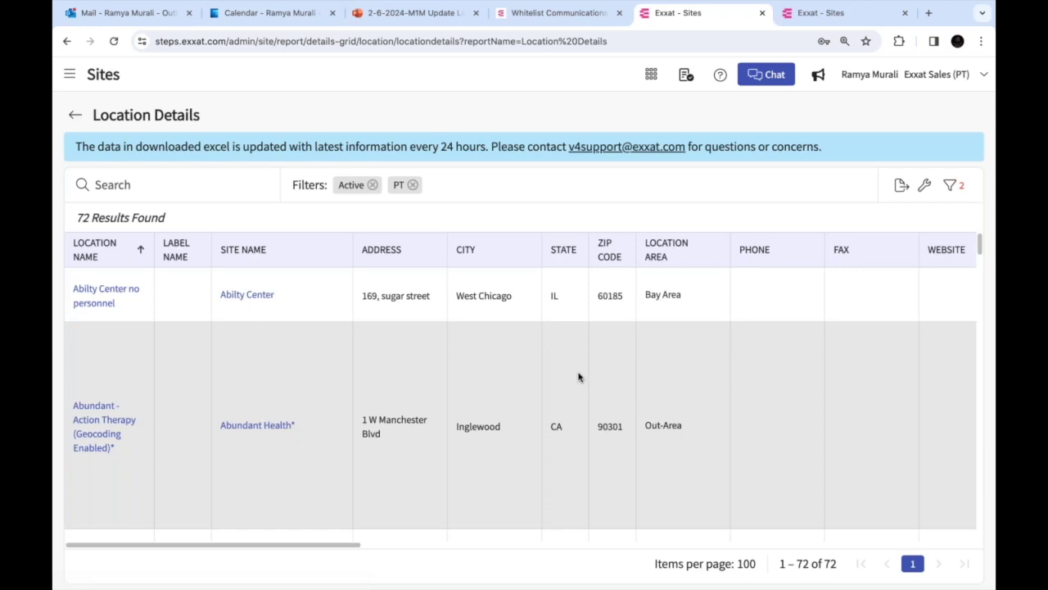
{"action": "scroll", "coordinate": [578, 376], "scroll_direction": "right", "scroll_amount": 10}
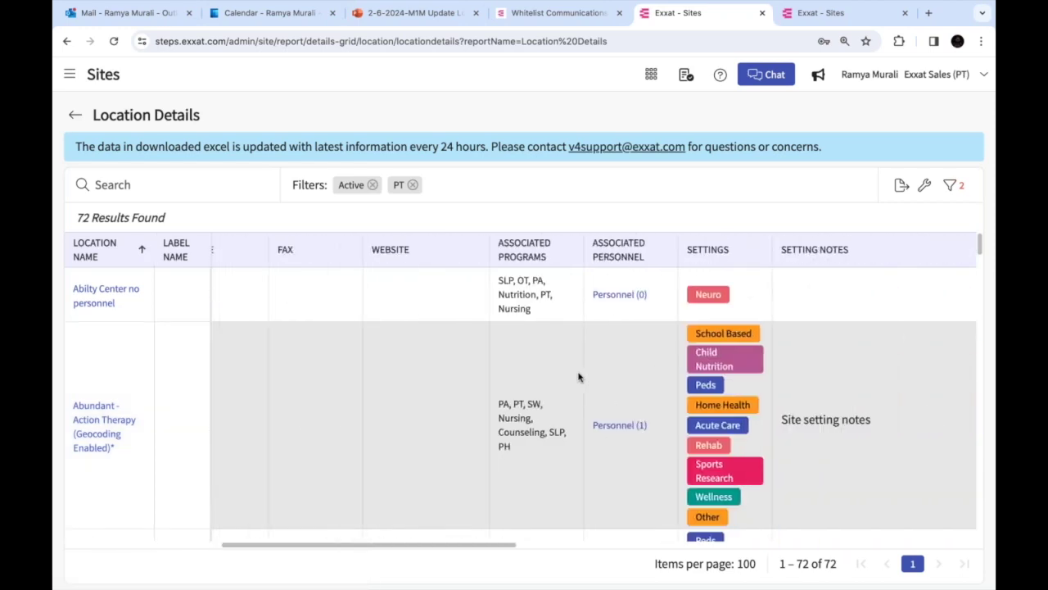
{"action": "scroll", "coordinate": [578, 377], "scroll_direction": "right", "scroll_amount": 3}
{"action": "left_click_drag", "start_coordinate": [517, 245], "coordinate": [560, 263]}
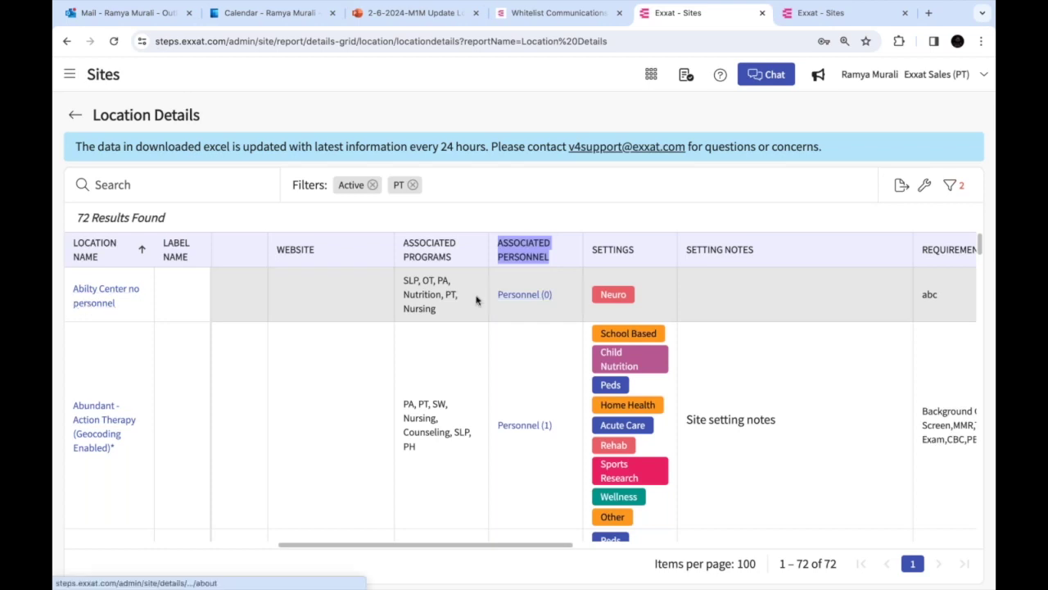
{"action": "left_click", "coordinate": [517, 299]}
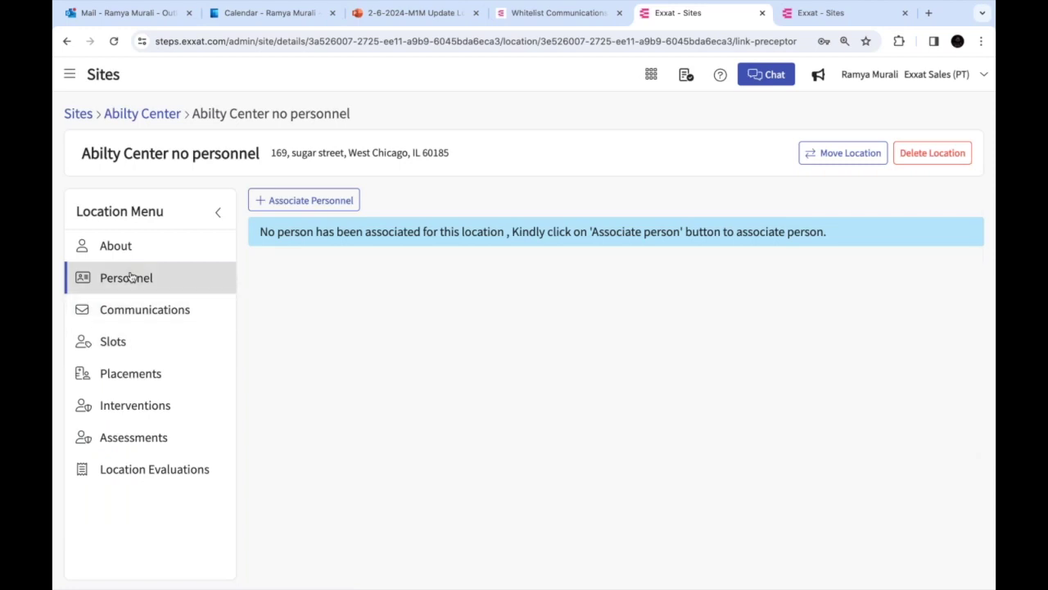
Open Associate Personnel and the Add person form, visiting the name fields and slot-request inclusion
{"action": "left_click", "coordinate": [311, 202]}
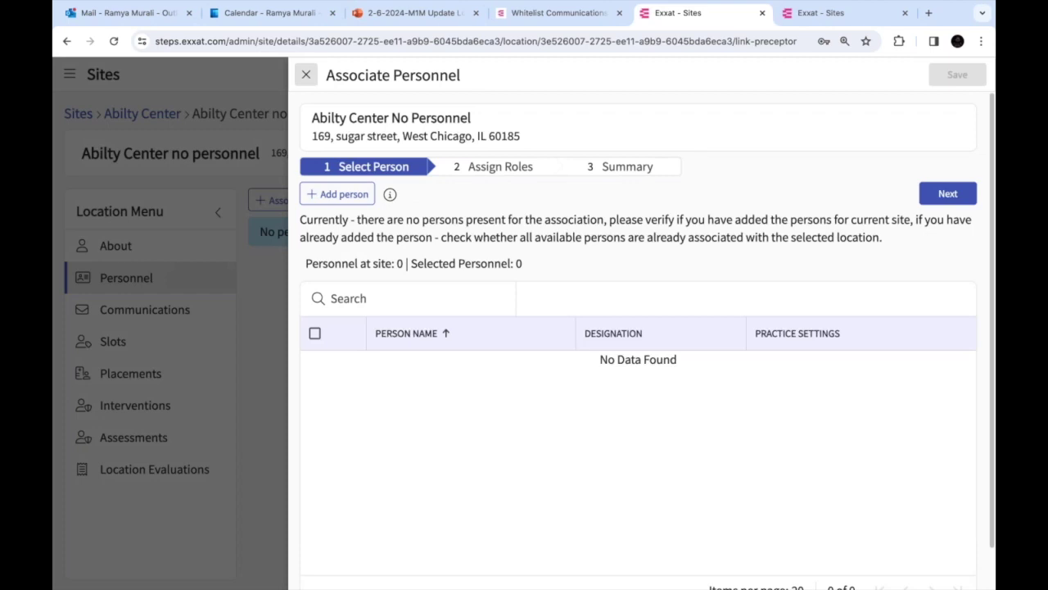
{"action": "left_click", "coordinate": [343, 196]}
{"action": "left_click", "coordinate": [741, 231]}
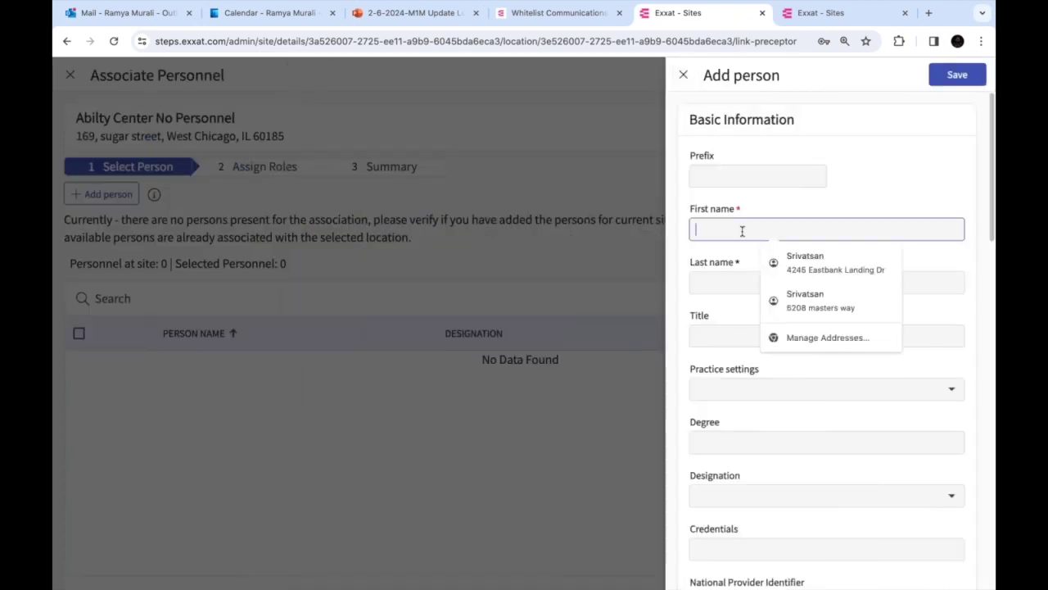
{"action": "left_click", "coordinate": [730, 282]}
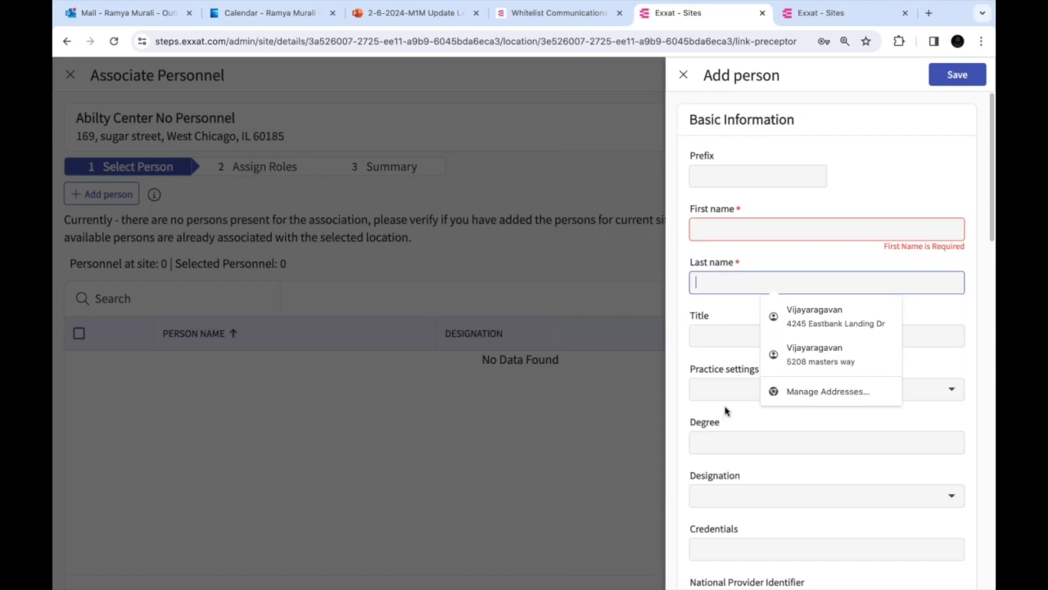
{"action": "scroll", "coordinate": [725, 411], "scroll_direction": "down", "scroll_amount": 4}
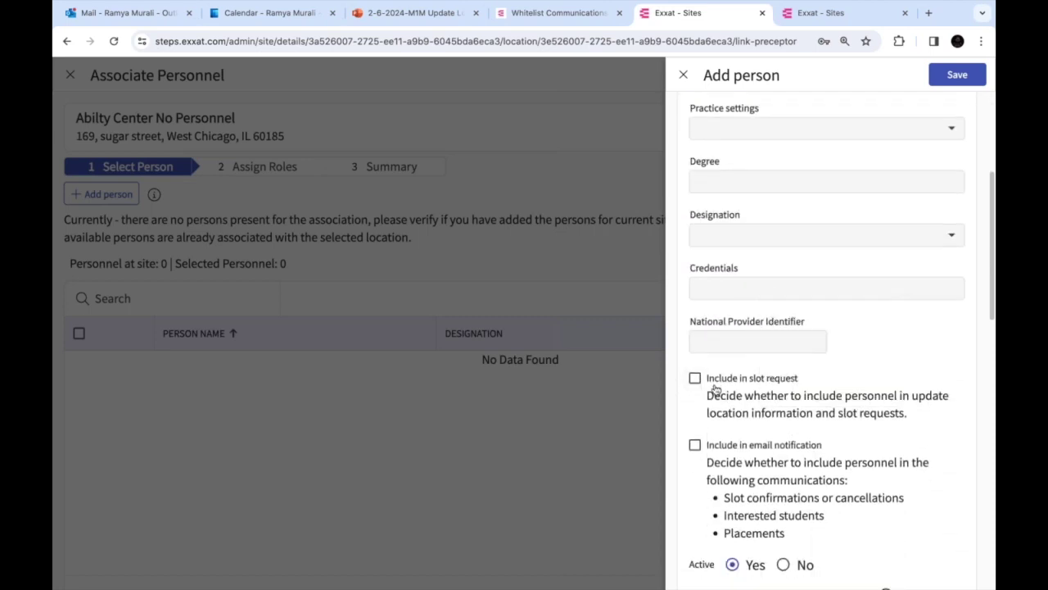
{"action": "left_click", "coordinate": [695, 379]}
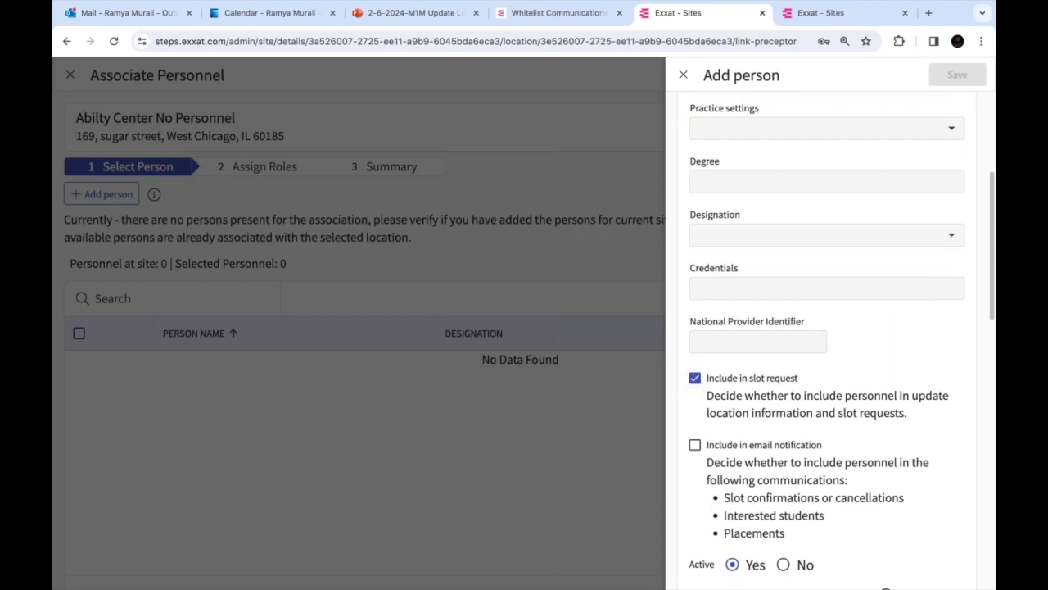
Toggle Clinical Instructor to Yes then No, view the email field, and close both panels unsaved
{"action": "scroll", "coordinate": [827, 343], "scroll_direction": "down", "scroll_amount": 3}
{"action": "left_click_drag", "start_coordinate": [689, 391], "coordinate": [882, 390]}
{"action": "left_click", "coordinate": [886, 388]}
{"action": "left_click", "coordinate": [885, 411]}
{"action": "scroll", "coordinate": [796, 430], "scroll_direction": "down", "scroll_amount": 2}
{"action": "left_click", "coordinate": [714, 355]}
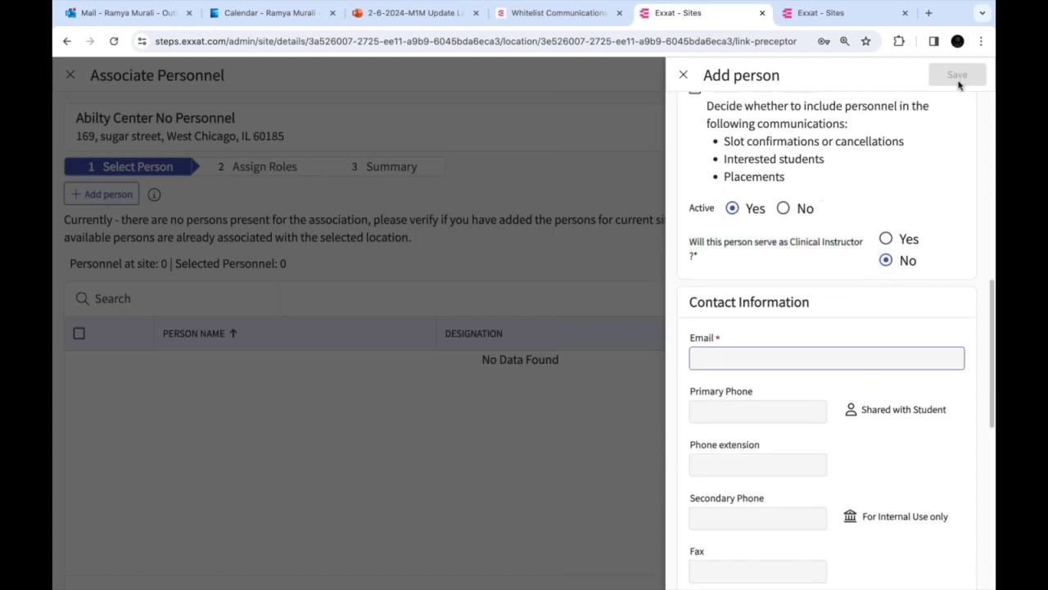
{"action": "left_click", "coordinate": [684, 77]}
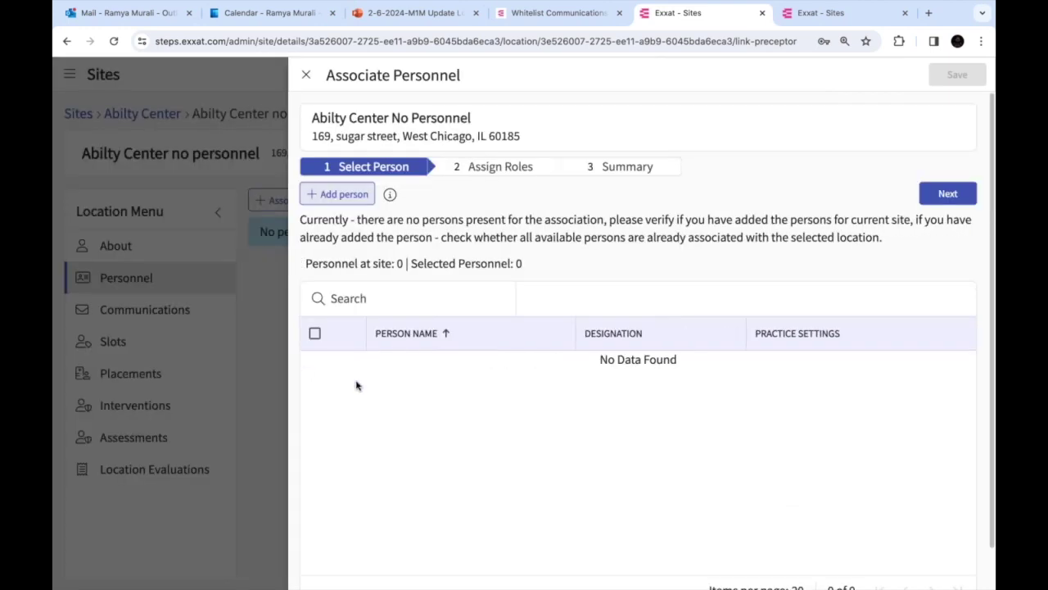
{"action": "left_click", "coordinate": [306, 75]}
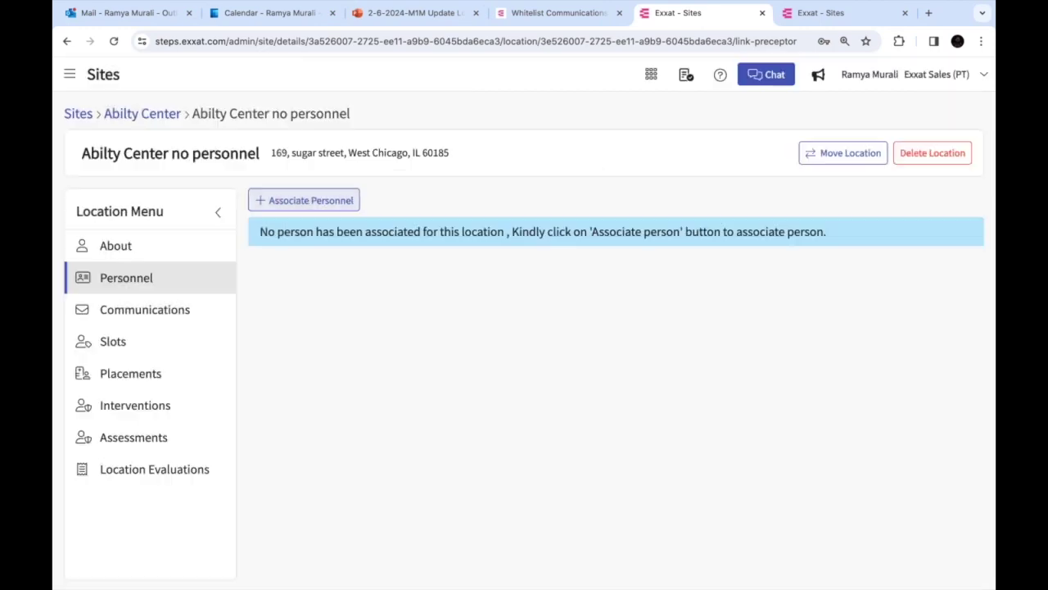
Navigate through the main menu to Sites > Reports, then switch to the PowerPoint presentation
{"action": "left_click", "coordinate": [69, 73]}
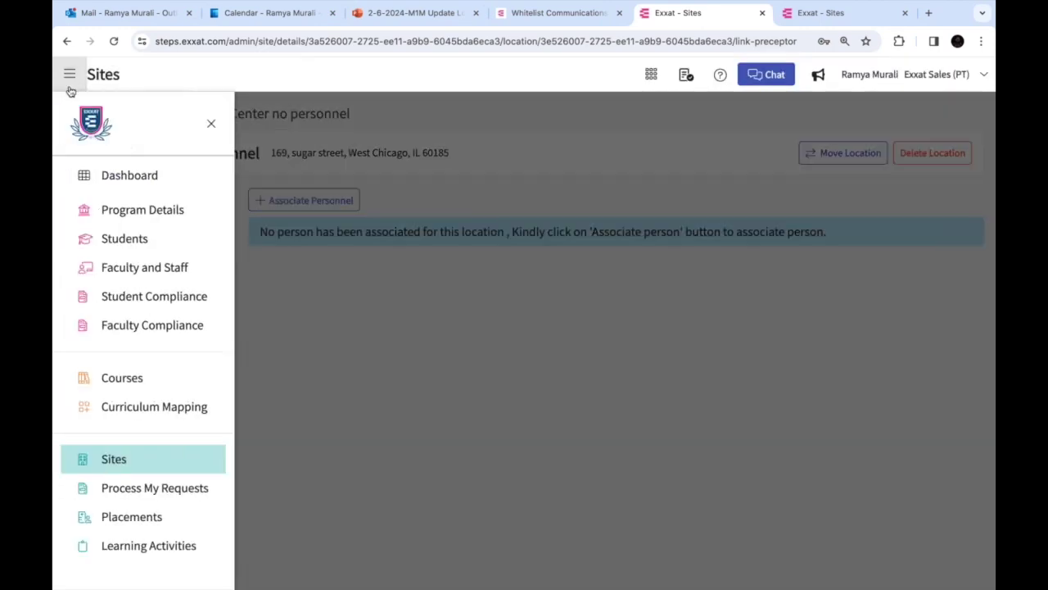
{"action": "left_click", "coordinate": [122, 464]}
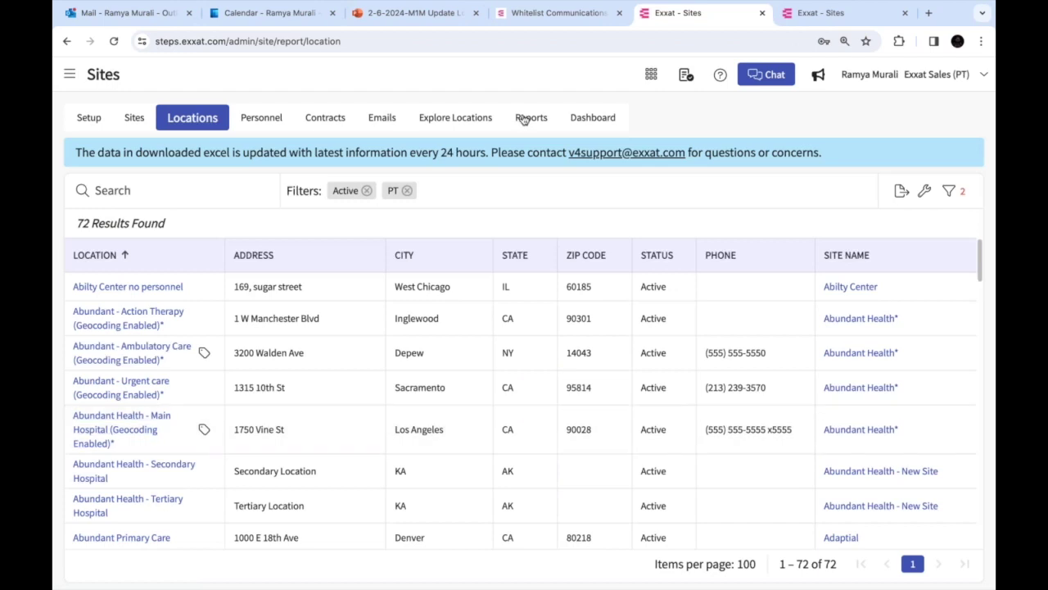
{"action": "left_click", "coordinate": [529, 117]}
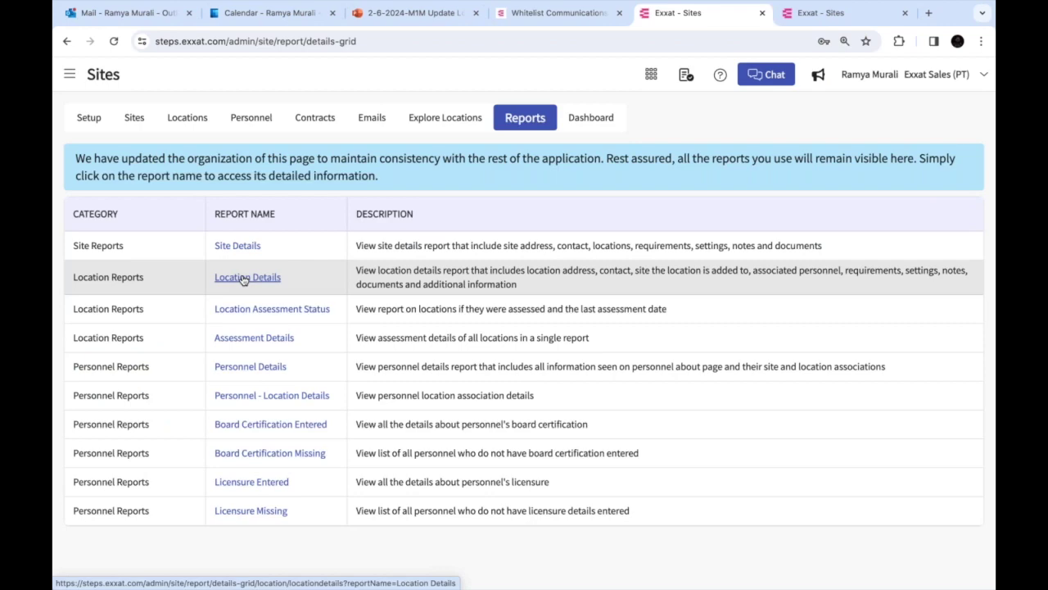
{"action": "key", "text": "super+Tab"}
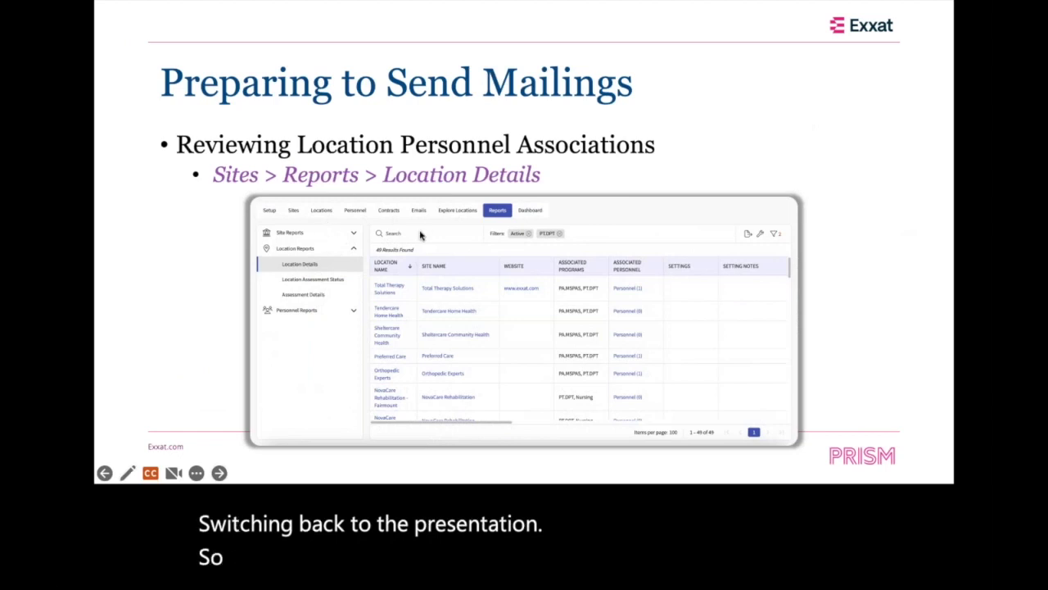
Highlight Associated Personnel on the slide, advance to 'Reviewing Personnel Mailing Preferences', and return to Chrome
{"action": "left_click", "coordinate": [517, 194]}
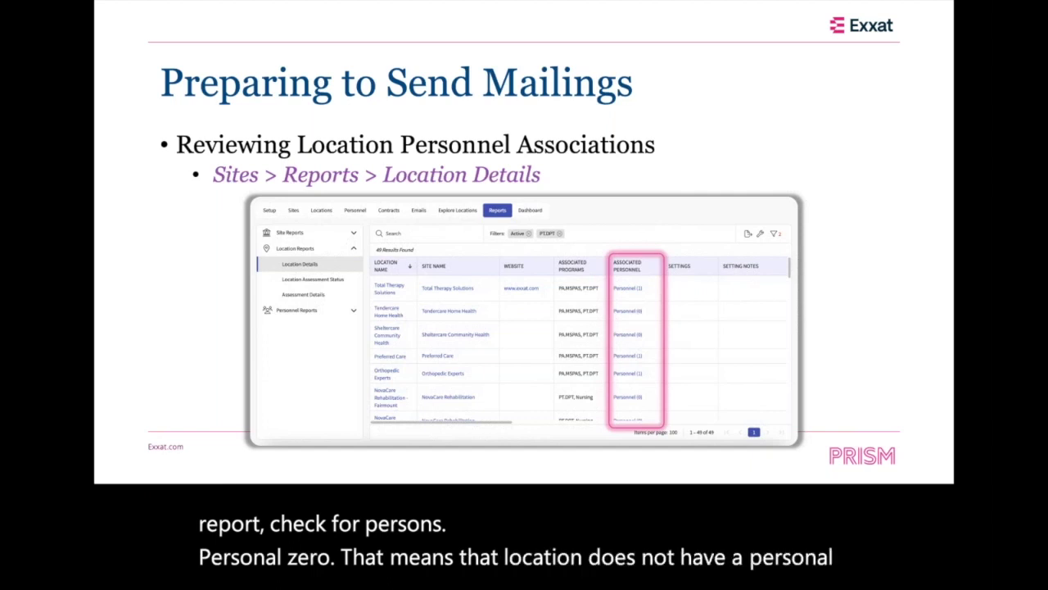
{"action": "key", "text": "Right"}
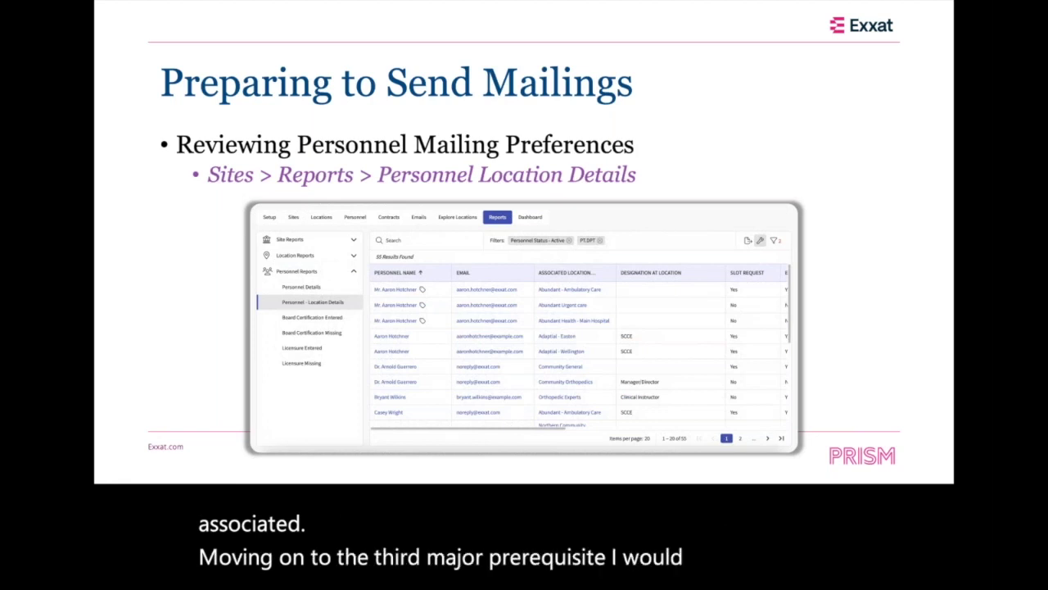
{"action": "key", "text": "super+Tab"}
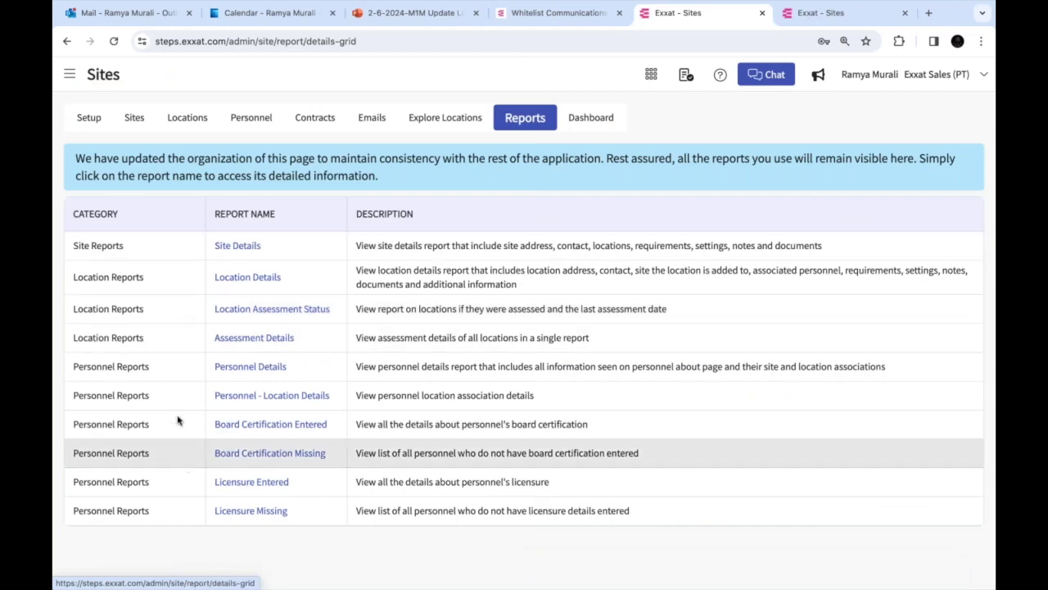
Open the 110-result Personnel - Location Details report, check Slot Request values, and open the first preceptor's profile
{"action": "scroll", "coordinate": [177, 420], "scroll_direction": "up", "scroll_amount": 2}
{"action": "scroll", "coordinate": [177, 420], "scroll_direction": "up", "scroll_amount": 1}
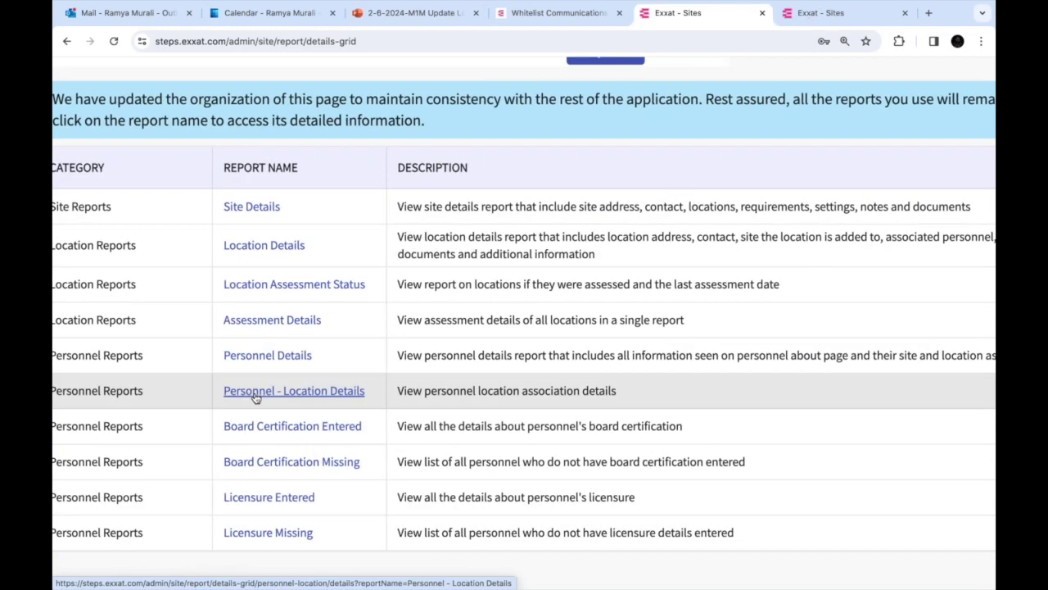
{"action": "left_click", "coordinate": [257, 392]}
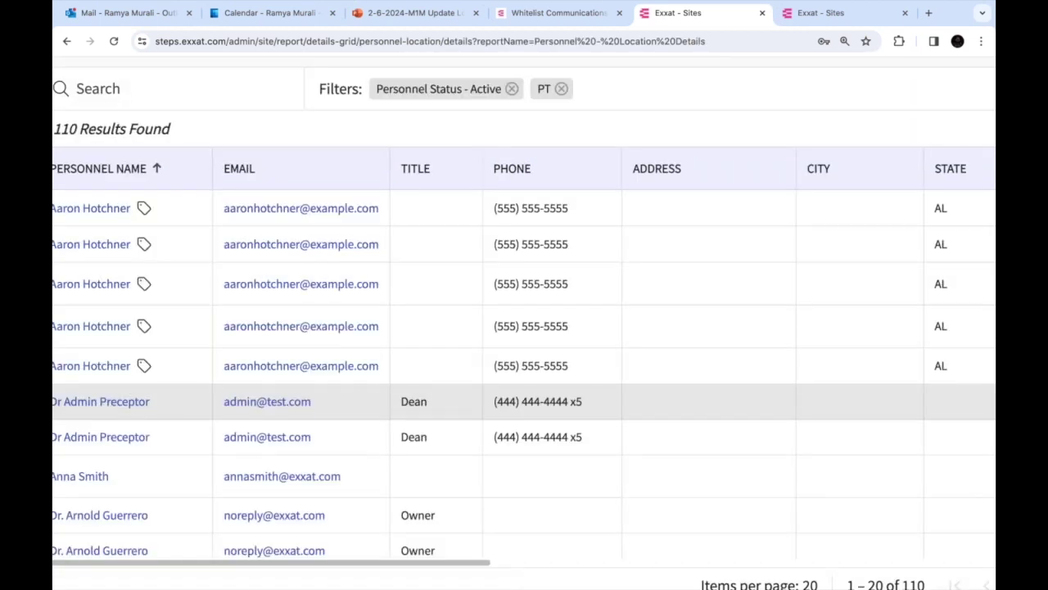
{"action": "scroll", "coordinate": [524, 329], "scroll_direction": "left", "scroll_amount": 2}
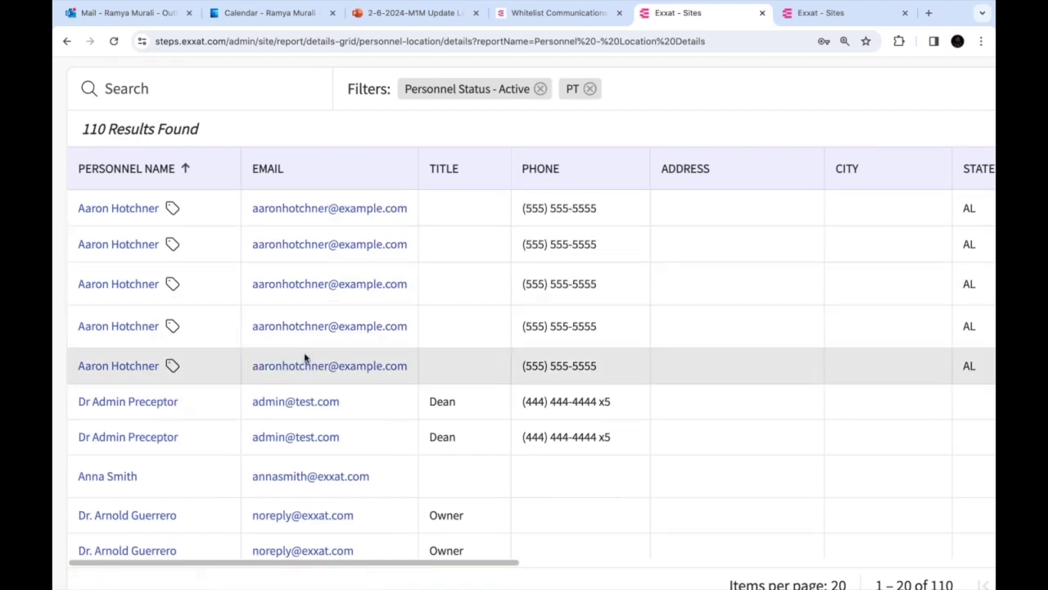
{"action": "scroll", "coordinate": [303, 358], "scroll_direction": "right", "scroll_amount": 5}
{"action": "scroll", "coordinate": [304, 358], "scroll_direction": "right", "scroll_amount": 3}
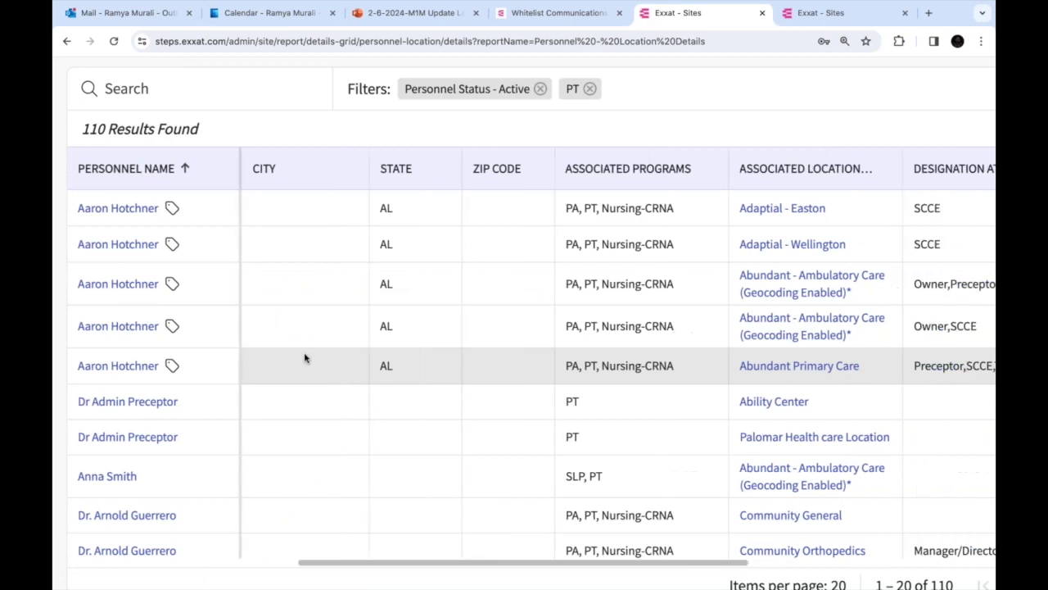
{"action": "scroll", "coordinate": [303, 357], "scroll_direction": "right", "scroll_amount": 4}
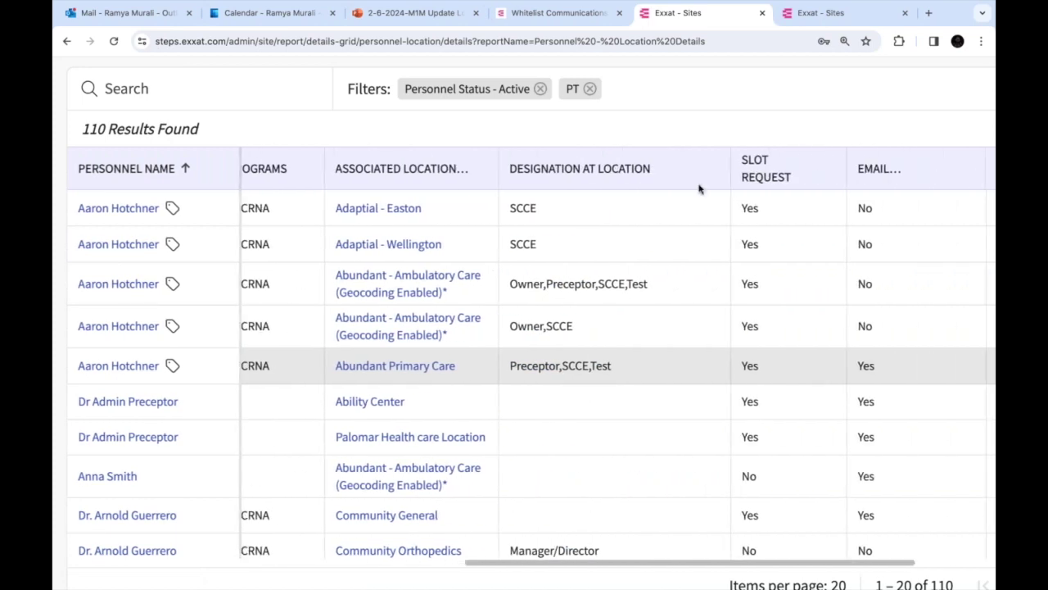
{"action": "double_click", "coordinate": [735, 208]}
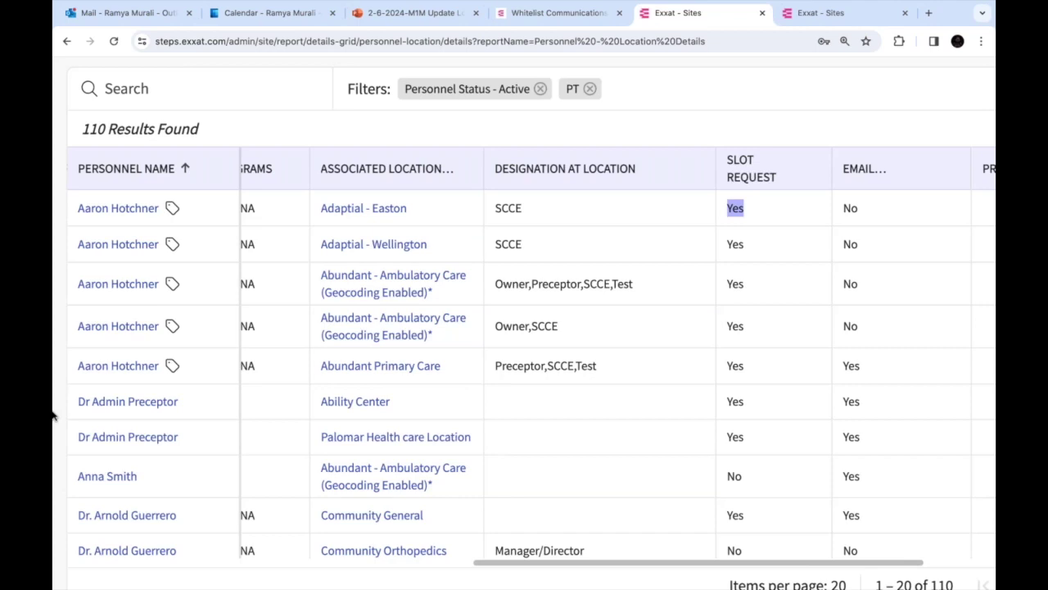
{"action": "key", "text": "ctrl+minus"}
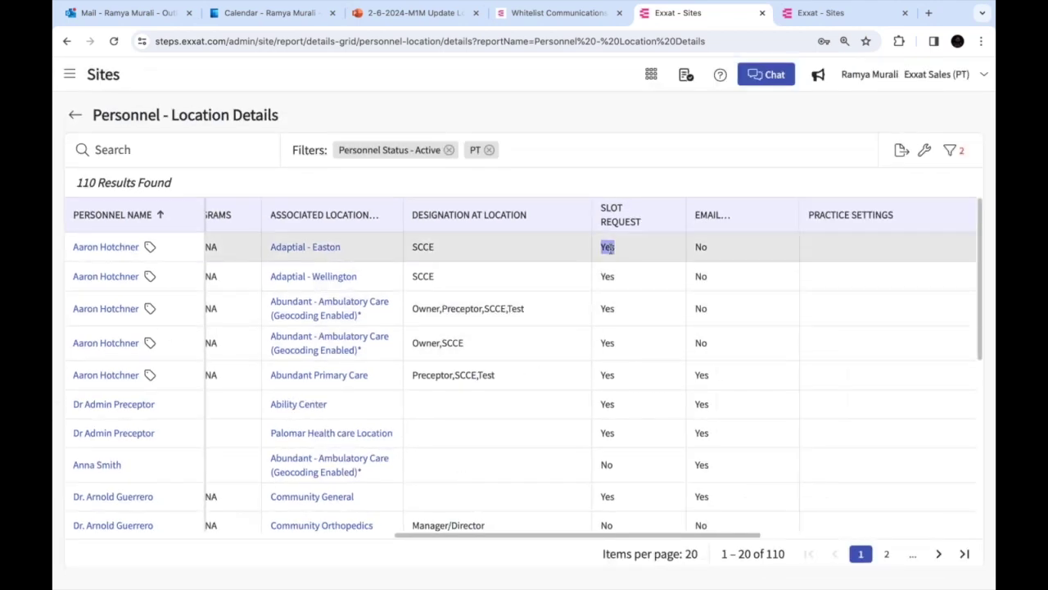
{"action": "left_click", "coordinate": [107, 248]}
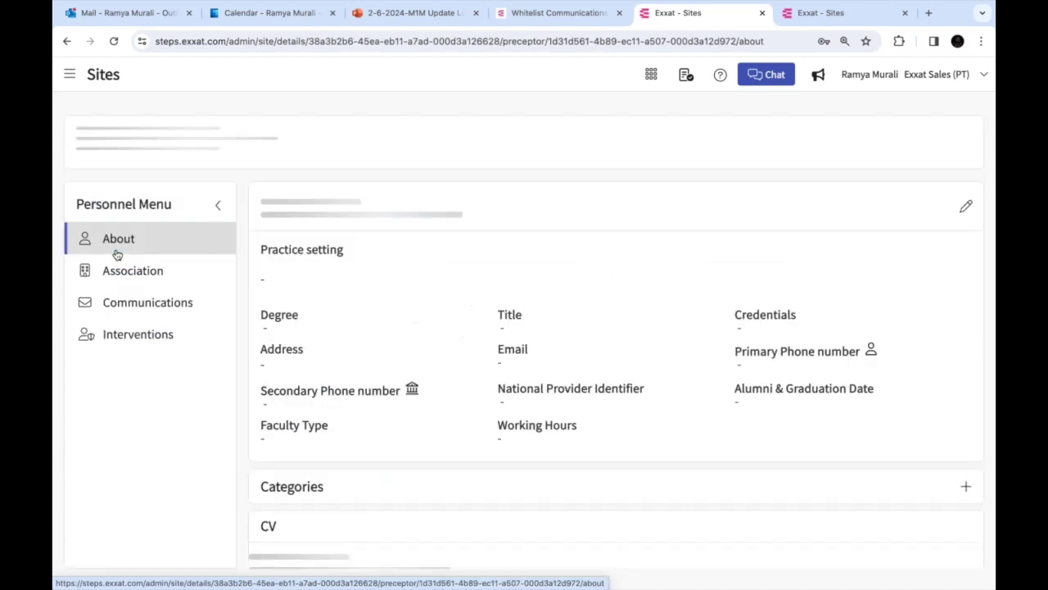
Edit an other-site location association, toggle Include in slot request, then discard the unsaved change
{"action": "left_click", "coordinate": [148, 286]}
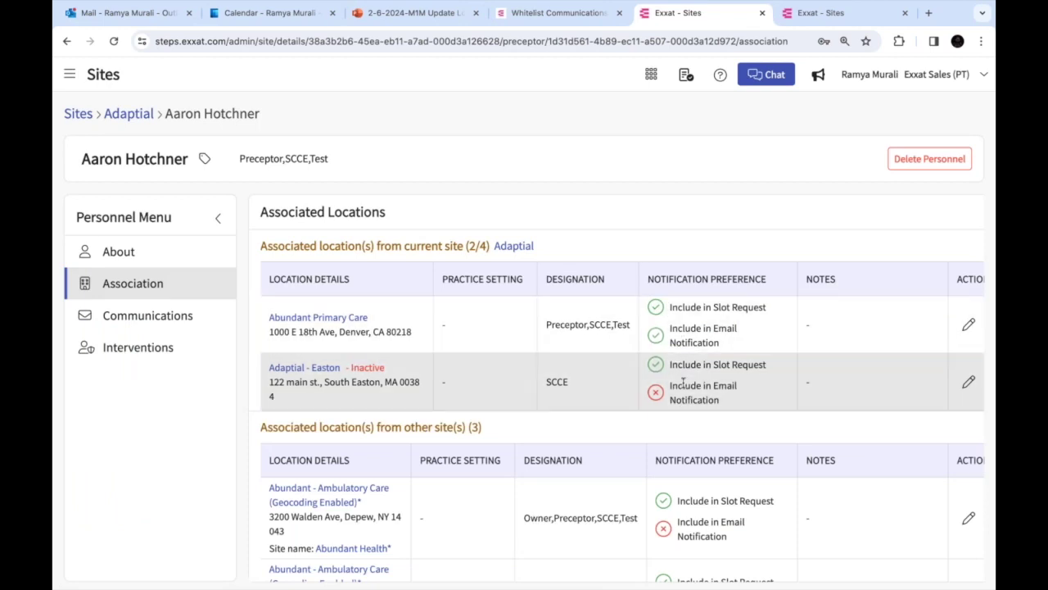
{"action": "scroll", "coordinate": [970, 438], "scroll_direction": "down", "scroll_amount": 1}
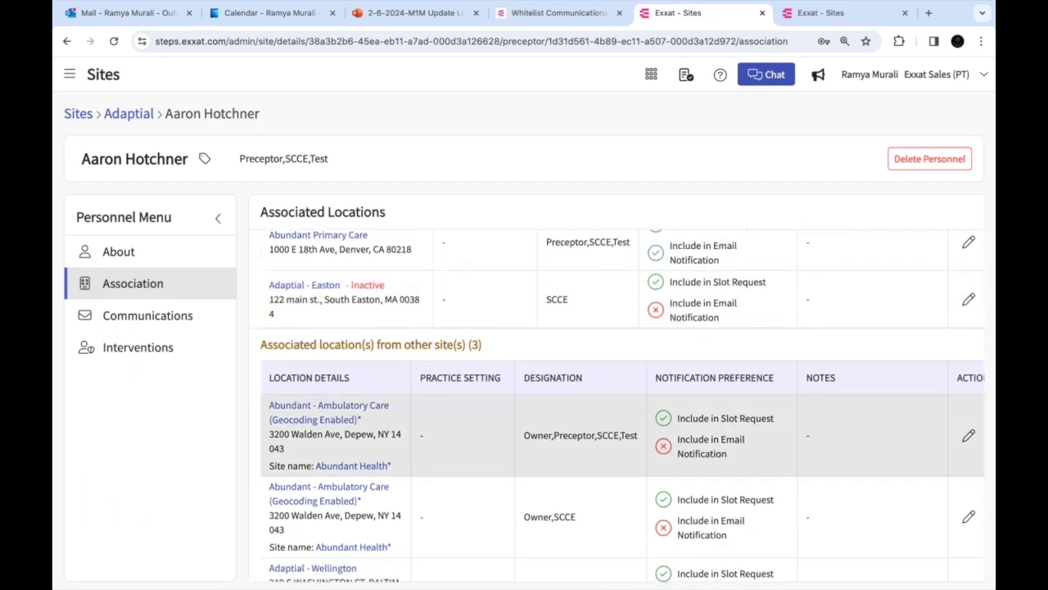
{"action": "left_click", "coordinate": [968, 436]}
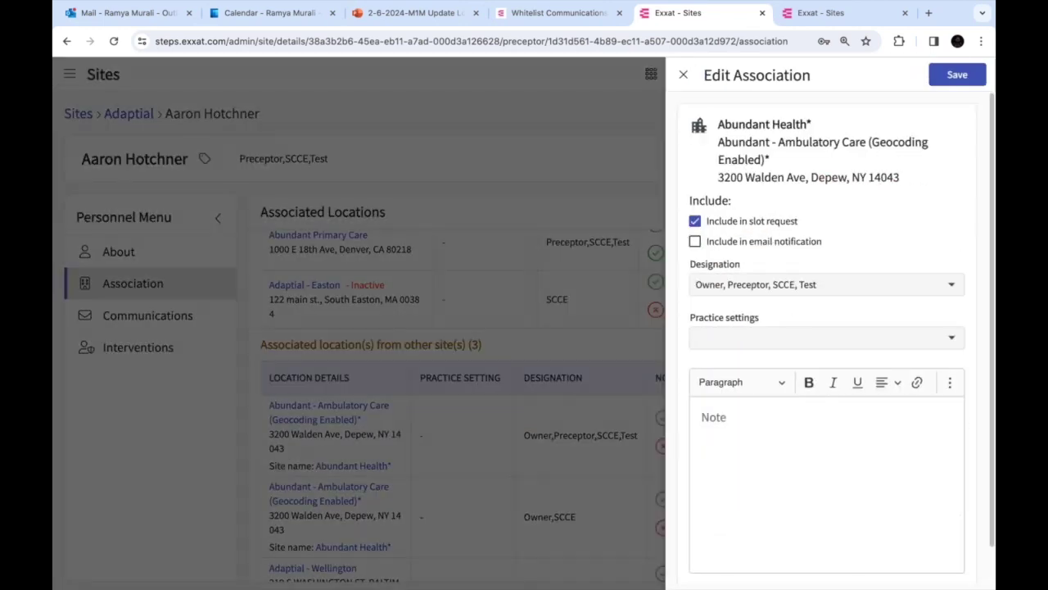
{"action": "left_click", "coordinate": [694, 223]}
{"action": "left_click", "coordinate": [694, 223]}
{"action": "left_click", "coordinate": [694, 222]}
{"action": "left_click", "coordinate": [683, 79]}
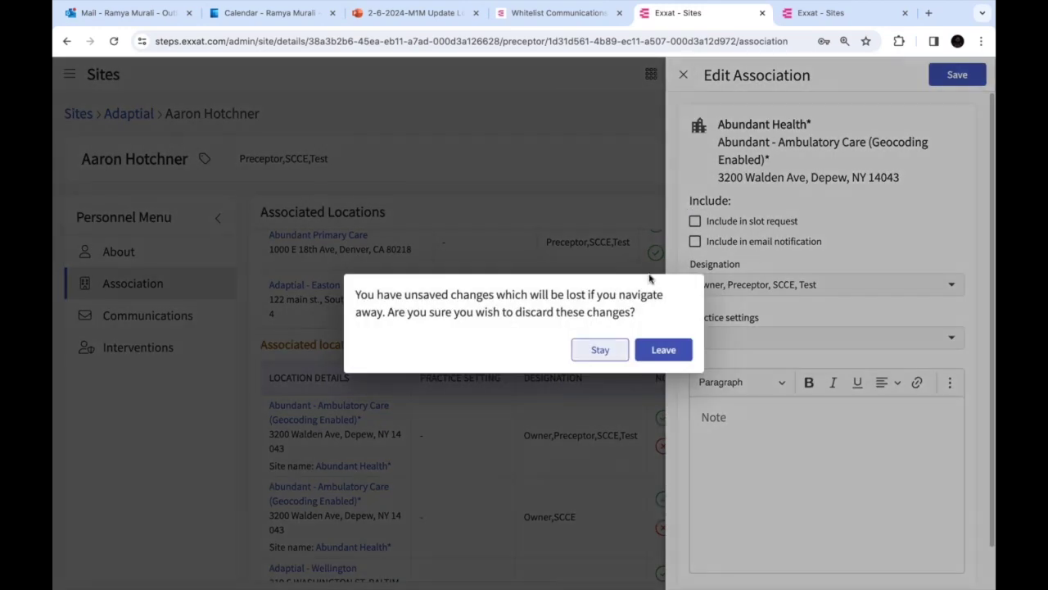
{"action": "left_click", "coordinate": [664, 350]}
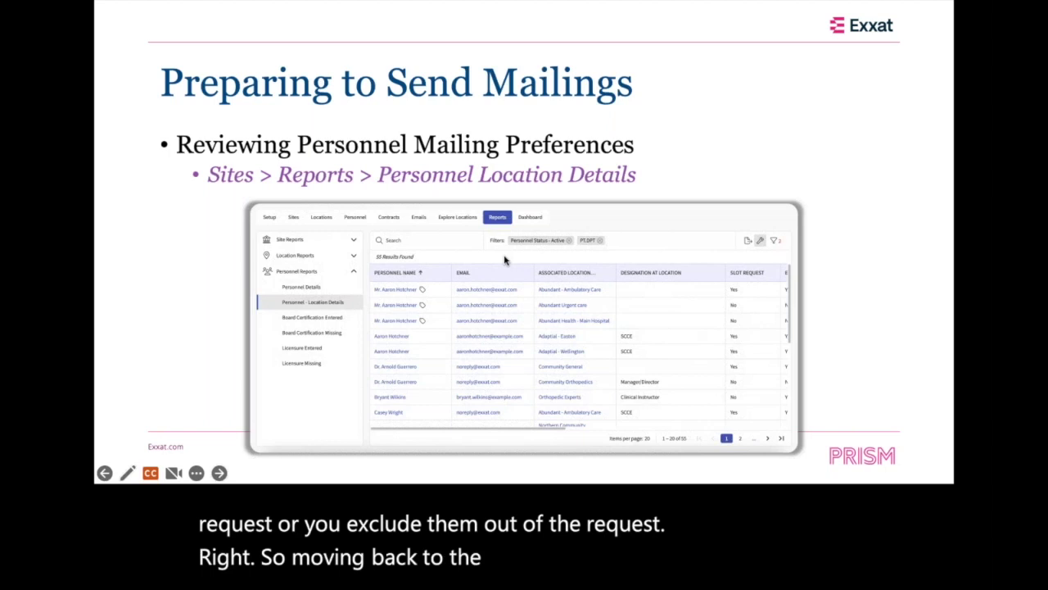
Advance the slides to 'Any Questions?' and bring back the Exxat Associated Locations page
{"action": "left_click", "coordinate": [599, 258]}
{"action": "left_click", "coordinate": [600, 259]}
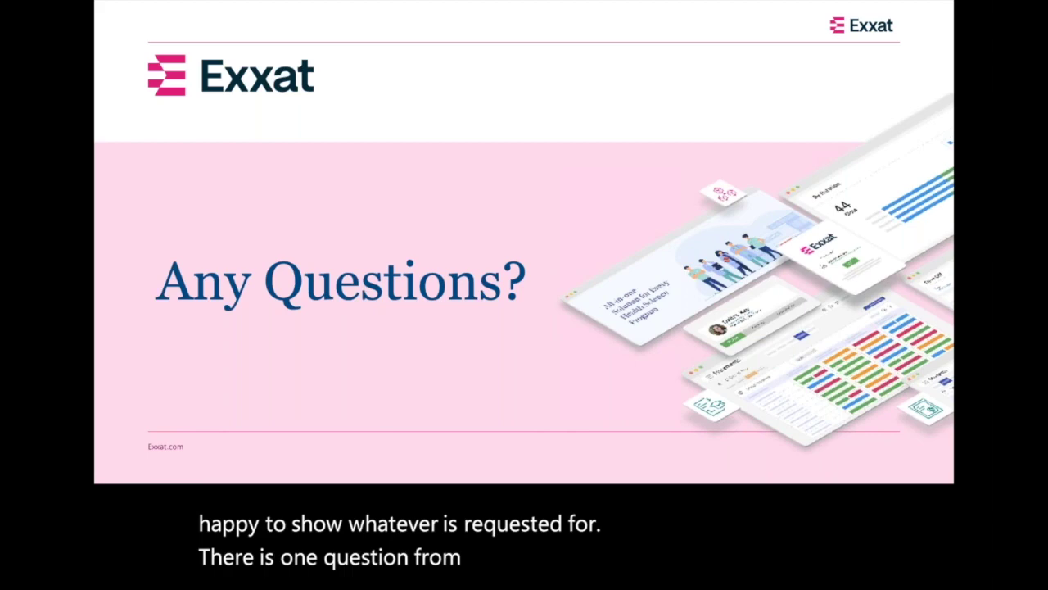
{"action": "key", "text": "super+Tab"}
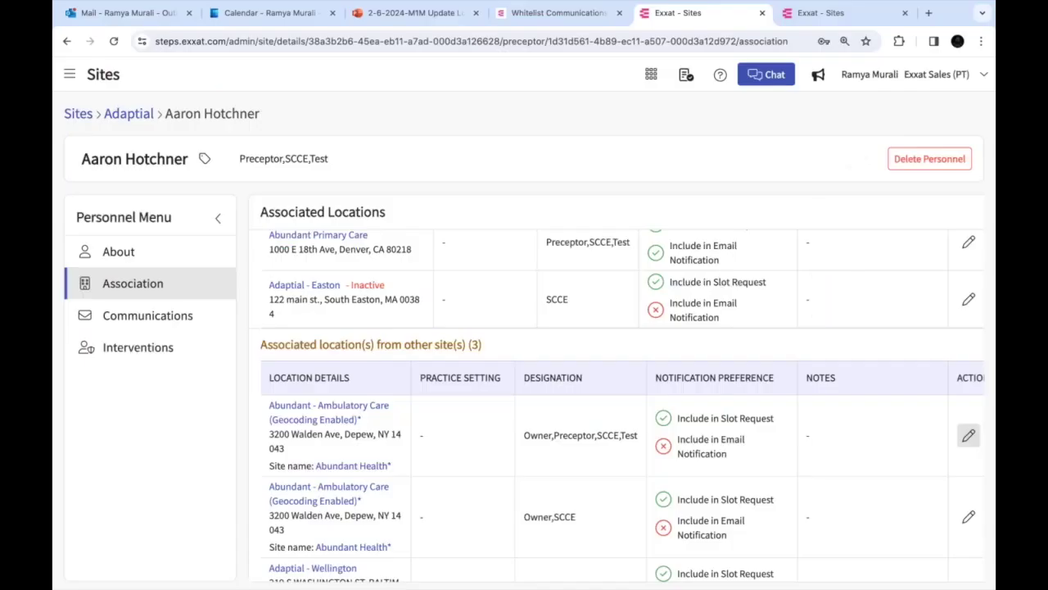
Peek at the Adaptial site, then begin a new site (also as a location) and close it unsaved
{"action": "left_click", "coordinate": [79, 121]}
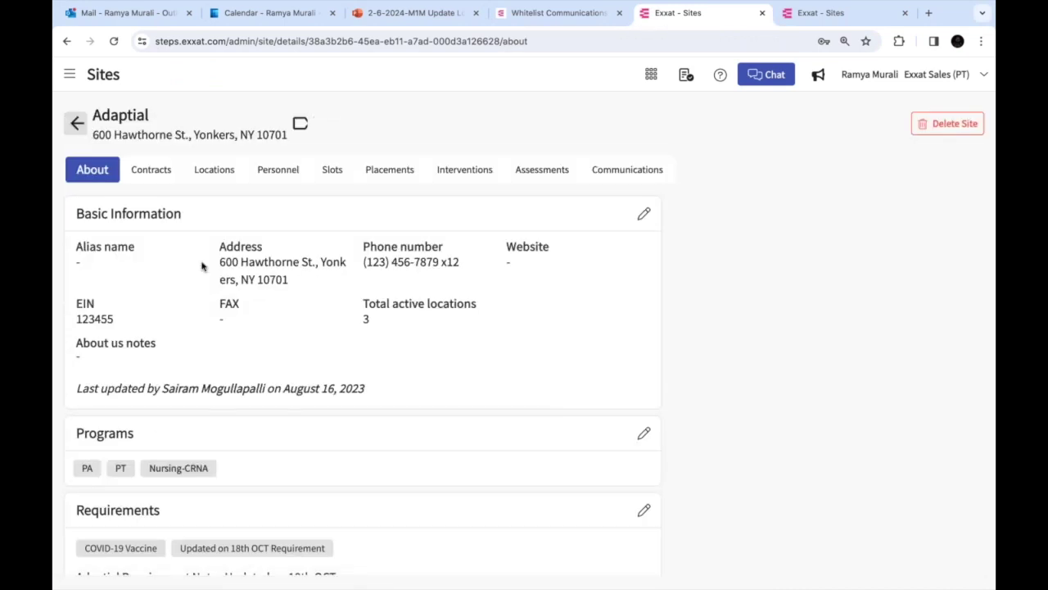
{"action": "left_click", "coordinate": [77, 123]}
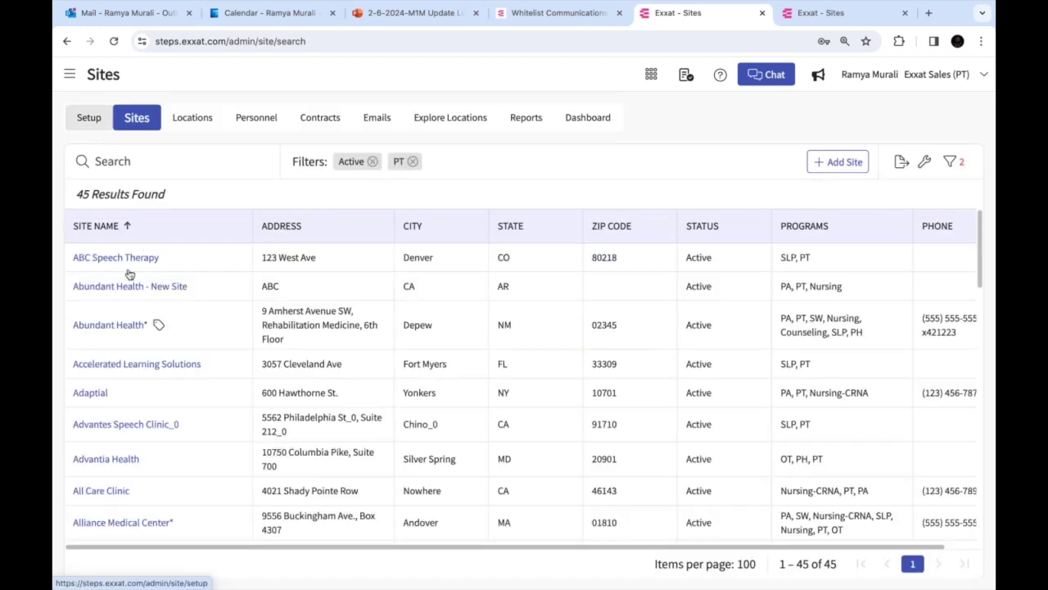
{"action": "left_click", "coordinate": [844, 163]}
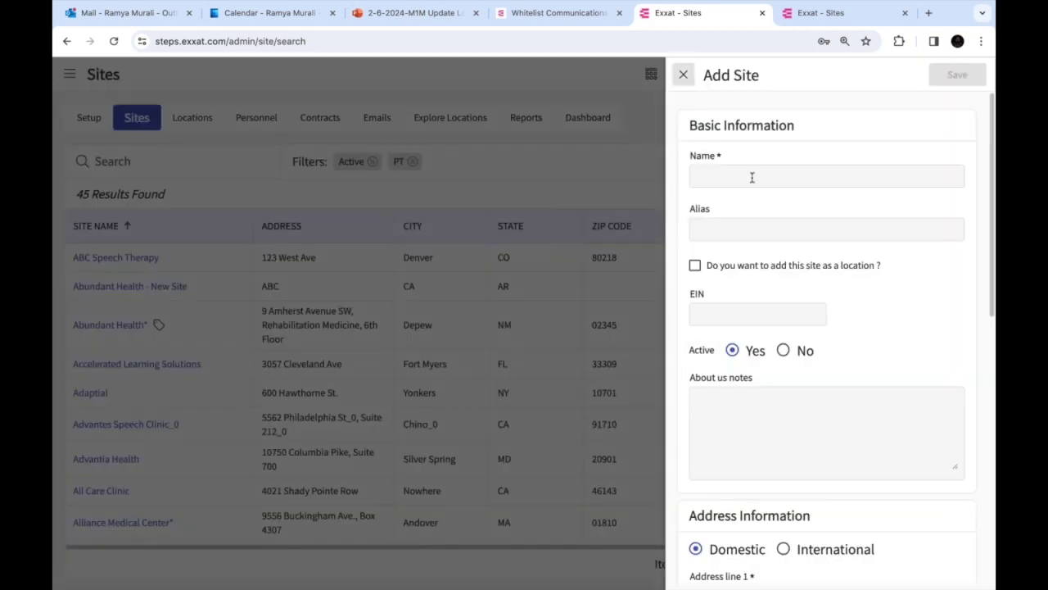
{"action": "left_click", "coordinate": [752, 178]}
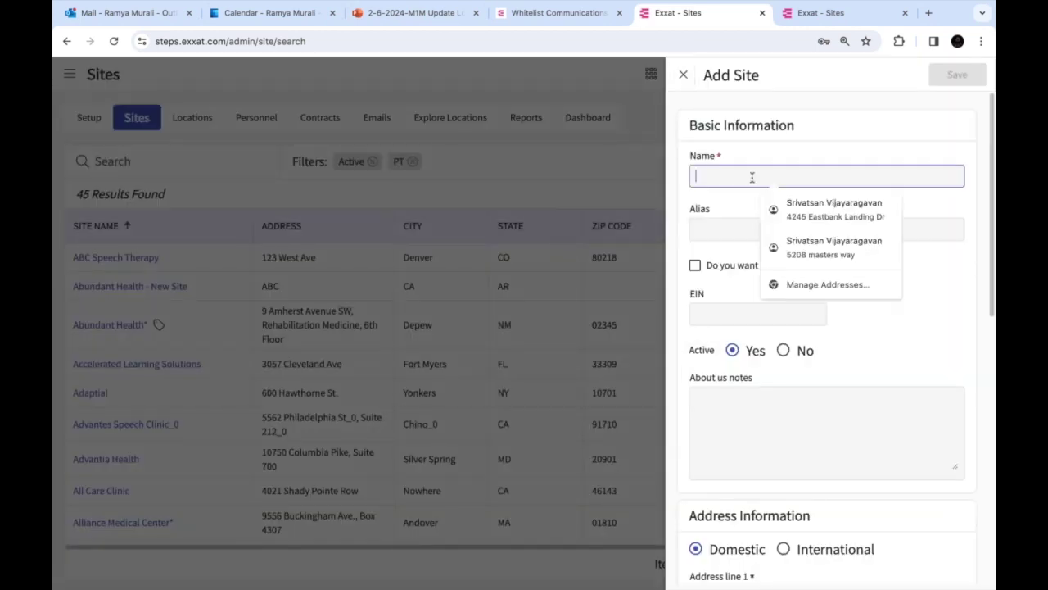
{"action": "left_click", "coordinate": [931, 350]}
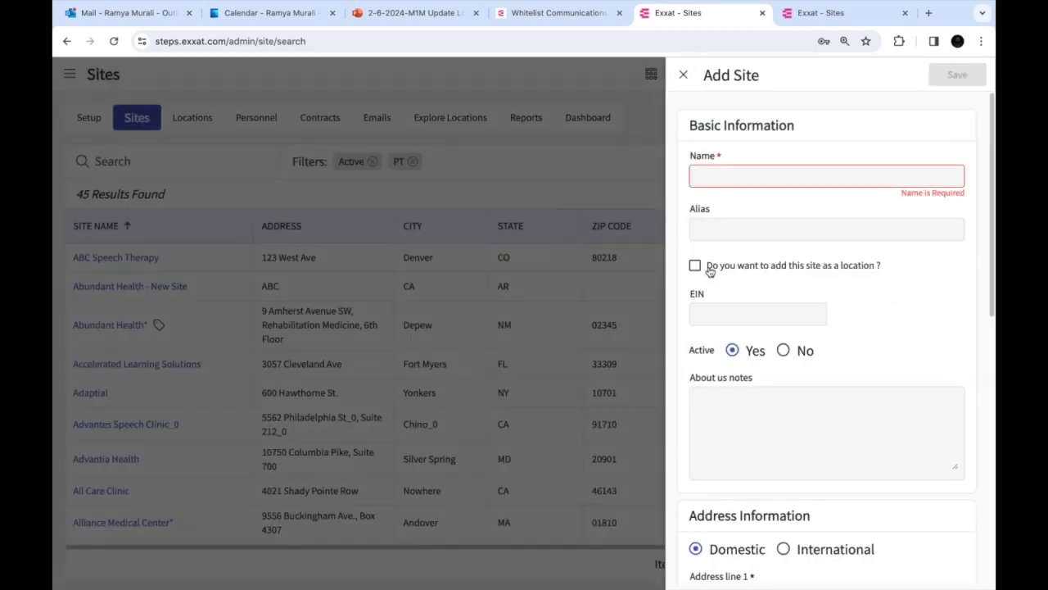
{"action": "left_click", "coordinate": [792, 271]}
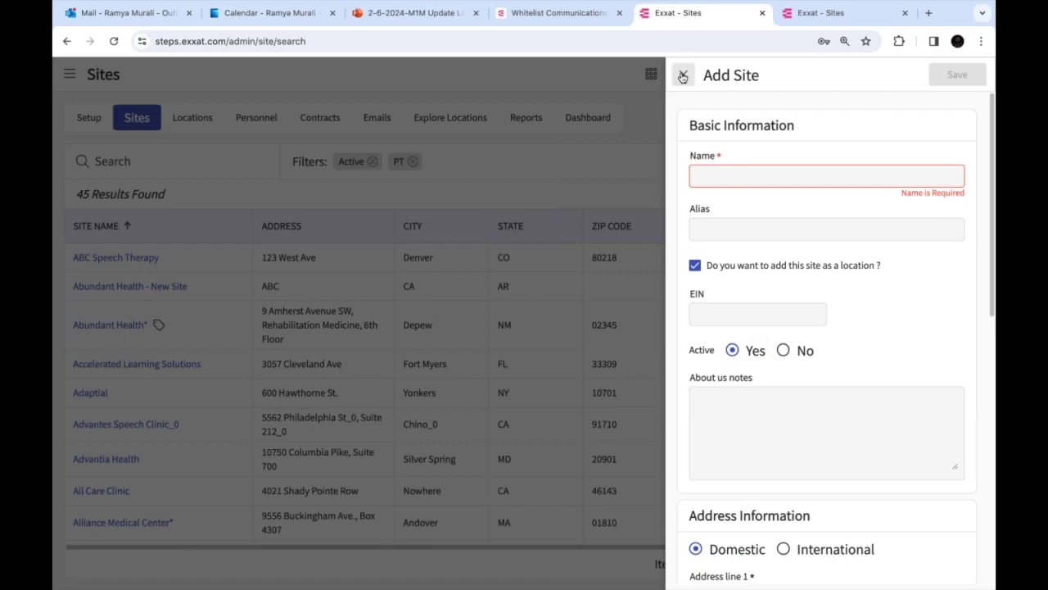
{"action": "left_click", "coordinate": [683, 74]}
Discard the new site, then show ABC Speech Therapy's Locations tab, which has no entries
{"action": "left_click", "coordinate": [662, 350]}
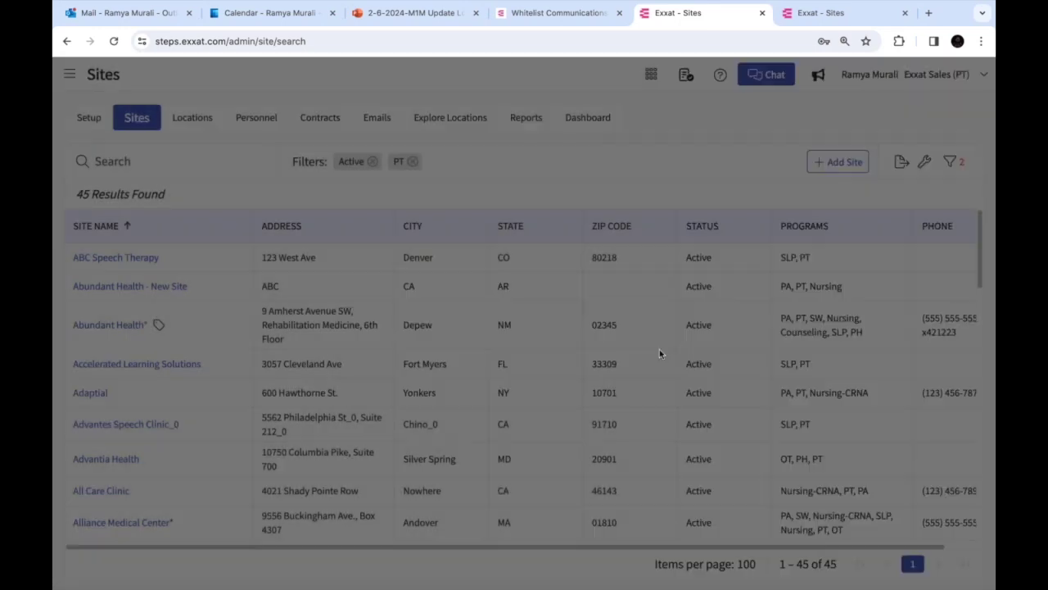
{"action": "left_click", "coordinate": [122, 258]}
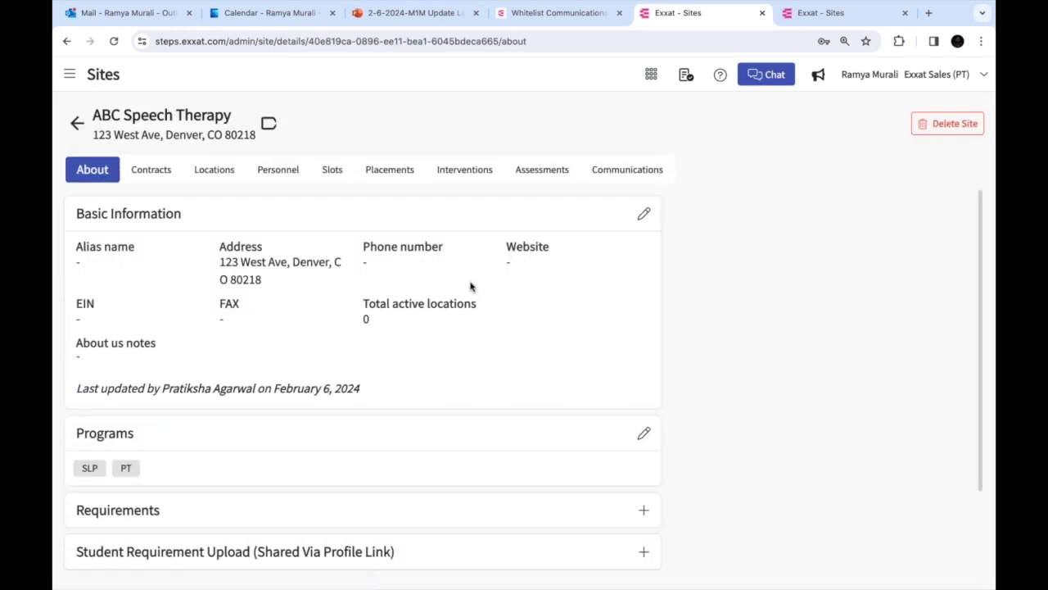
{"action": "left_click", "coordinate": [202, 171]}
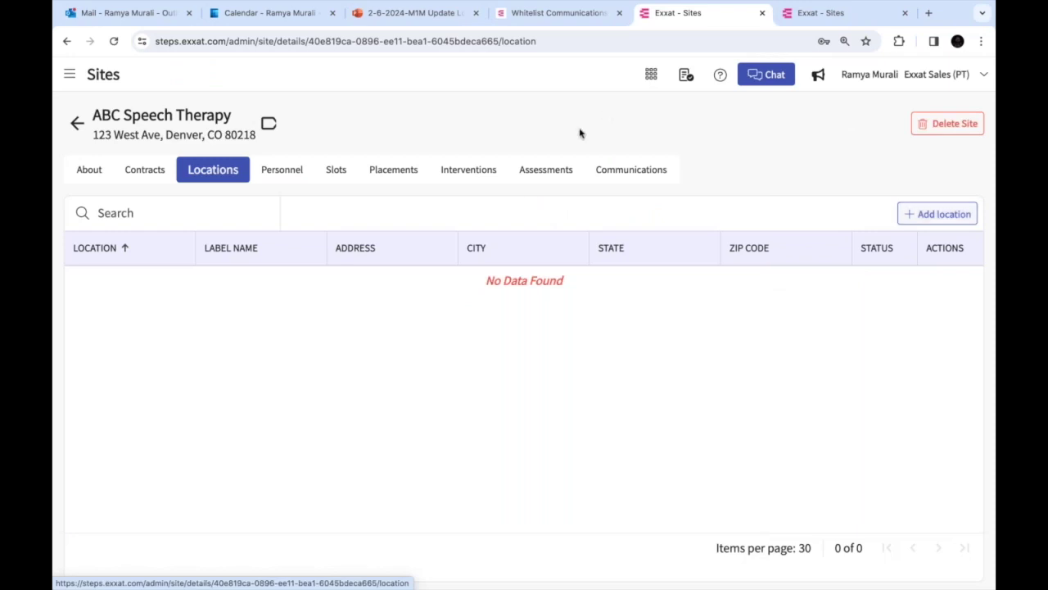
Go back from ABC Speech Therapy to the Sites list of 45 sites
{"action": "left_click", "coordinate": [76, 123]}
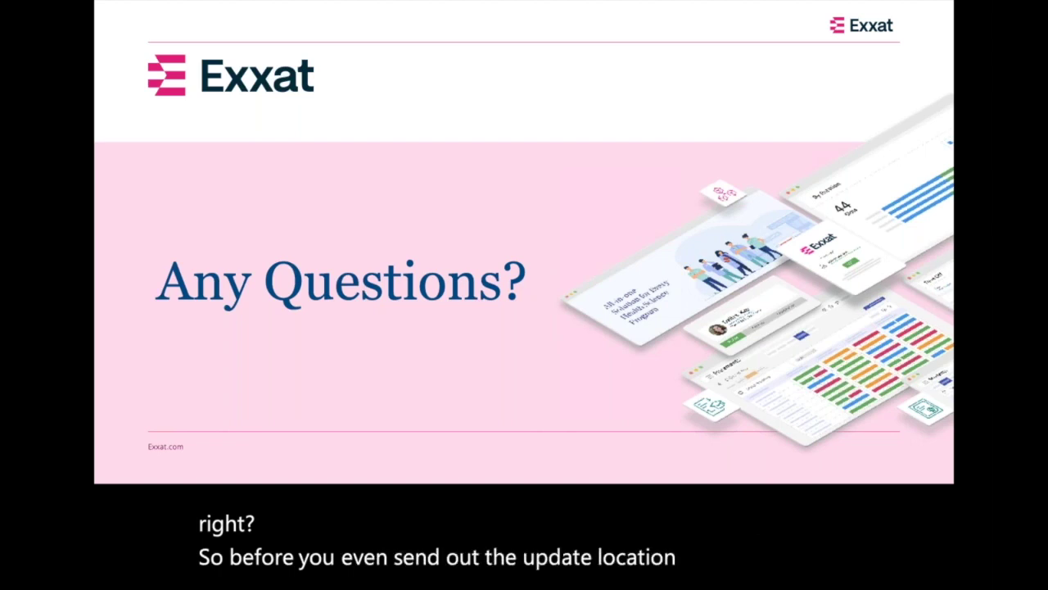
Switch from the 'Any Questions?' slide to the Exxat Sites list filtered to Active and PT
{"action": "key", "text": "super+Tab"}
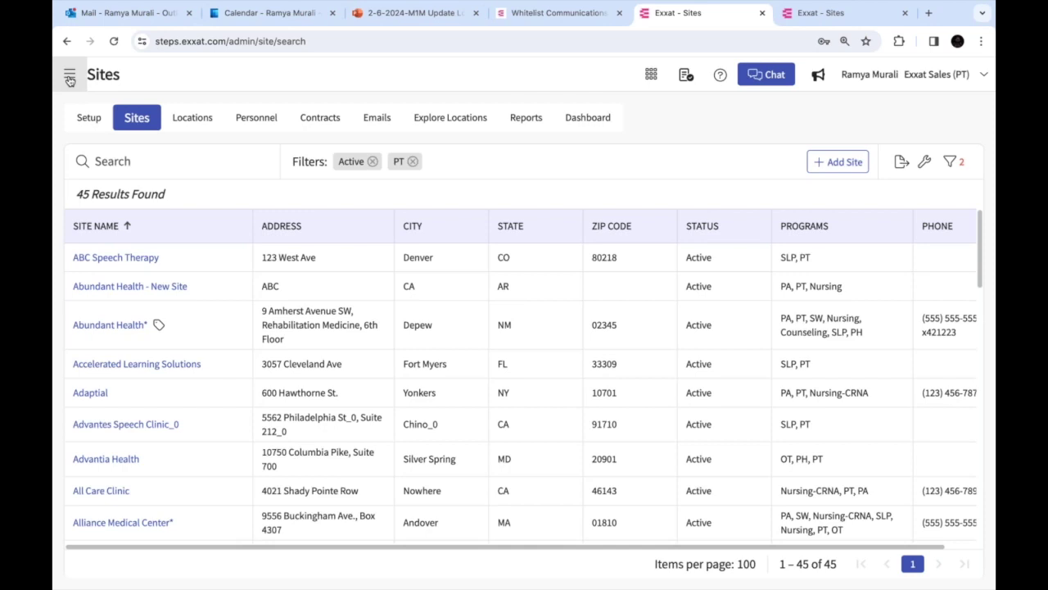
Go to Program Details and select the Email Display Name 'Exxat University' in Email Setup
{"action": "left_click", "coordinate": [70, 78]}
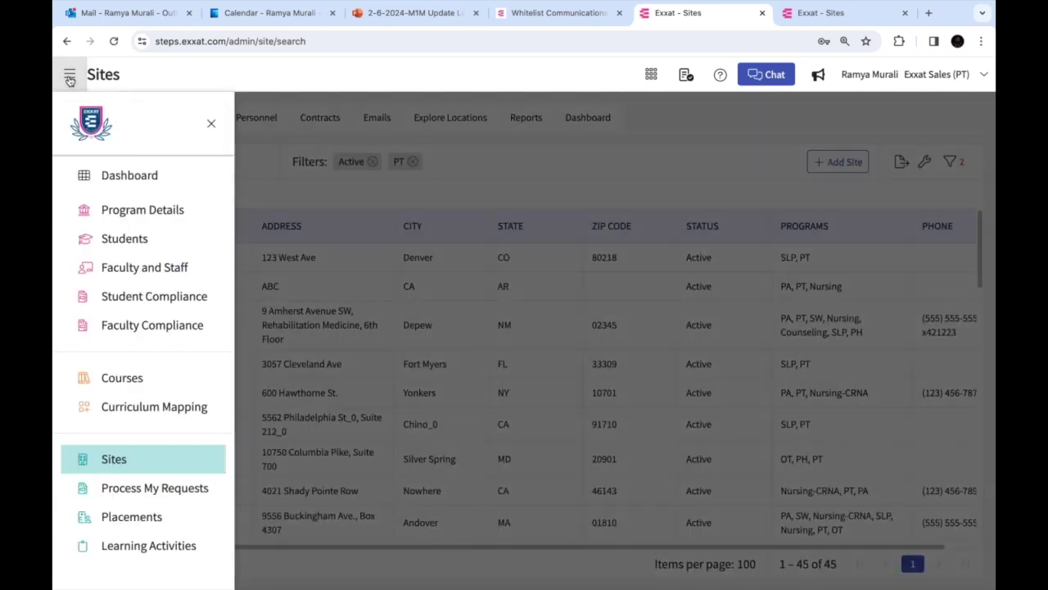
{"action": "left_click", "coordinate": [133, 215]}
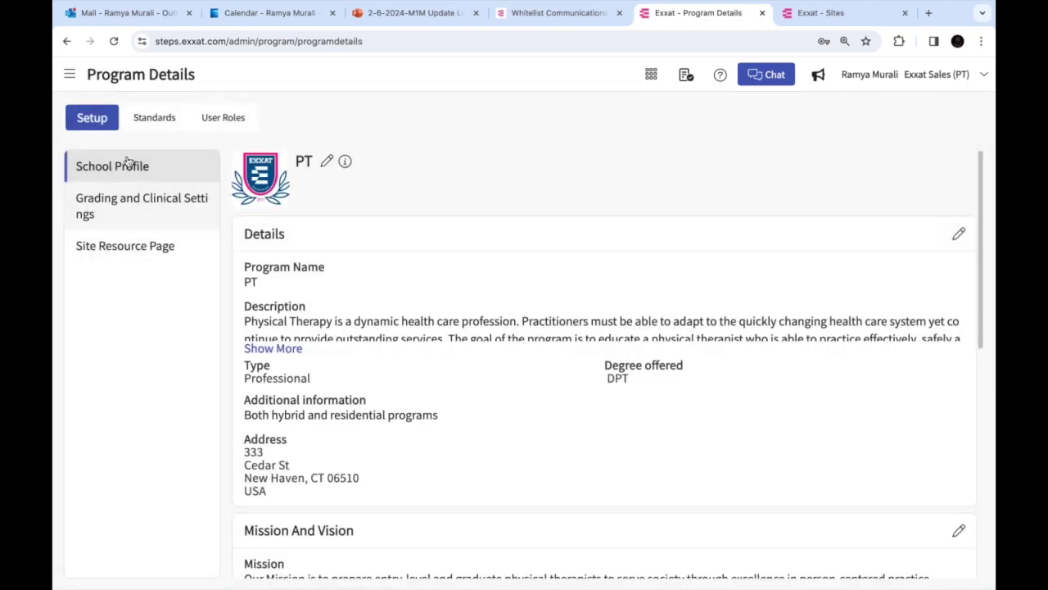
{"action": "scroll", "coordinate": [606, 360], "scroll_direction": "down", "scroll_amount": 6}
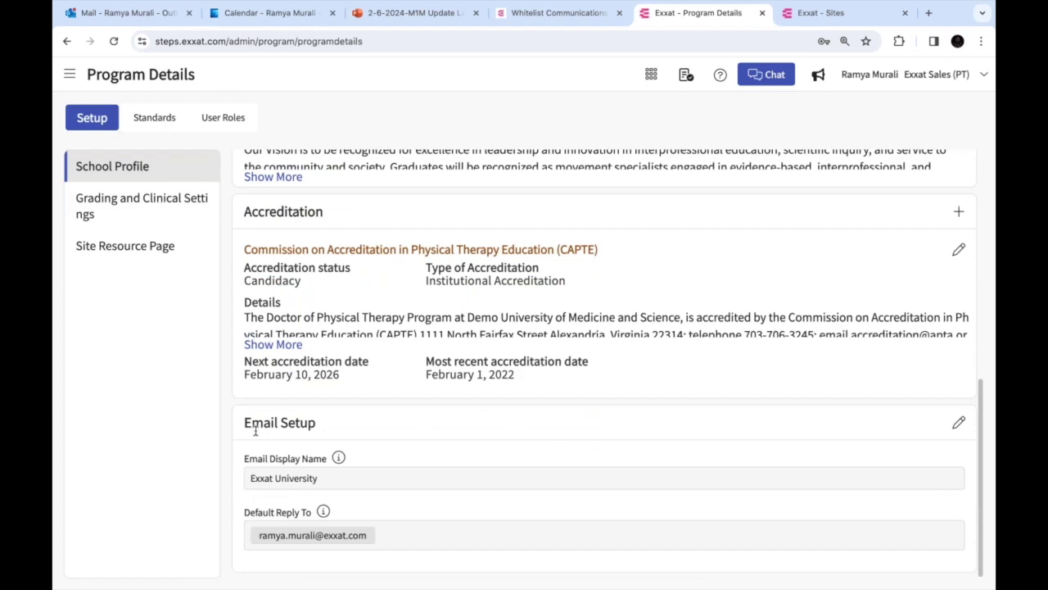
{"action": "scroll", "coordinate": [274, 457], "scroll_direction": "up", "scroll_amount": 5}
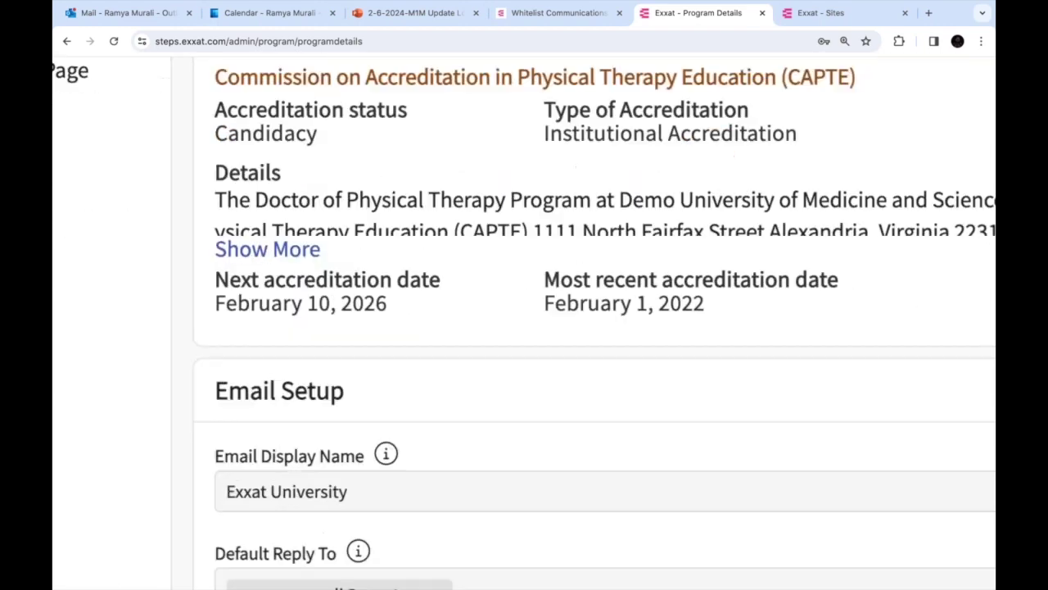
{"action": "scroll", "coordinate": [273, 442], "scroll_direction": "down", "scroll_amount": 2}
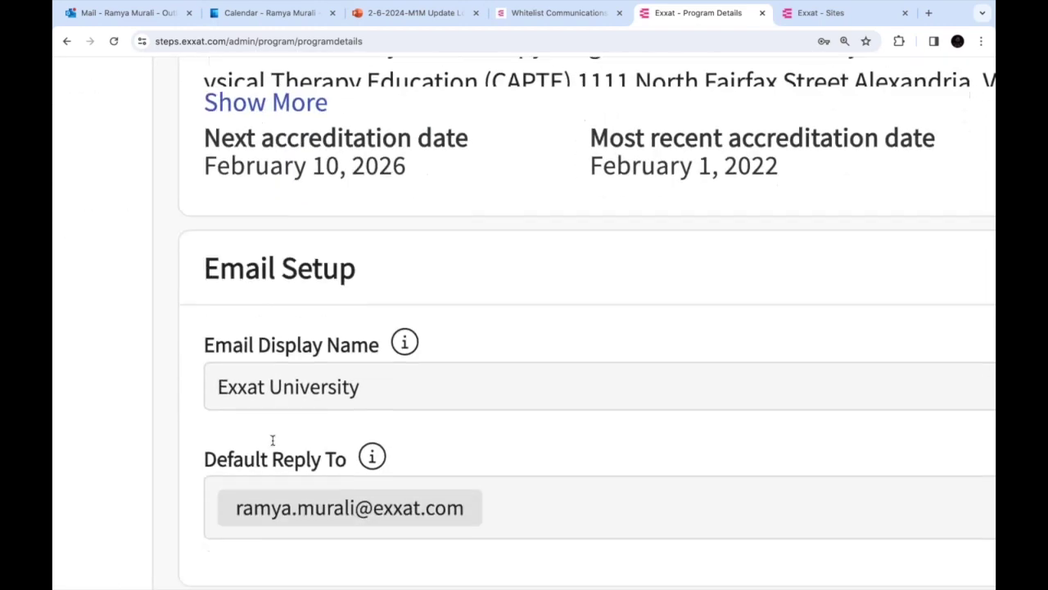
{"action": "double_click", "coordinate": [219, 388]}
{"action": "left_click_drag", "start_coordinate": [330, 387], "coordinate": [387, 387]}
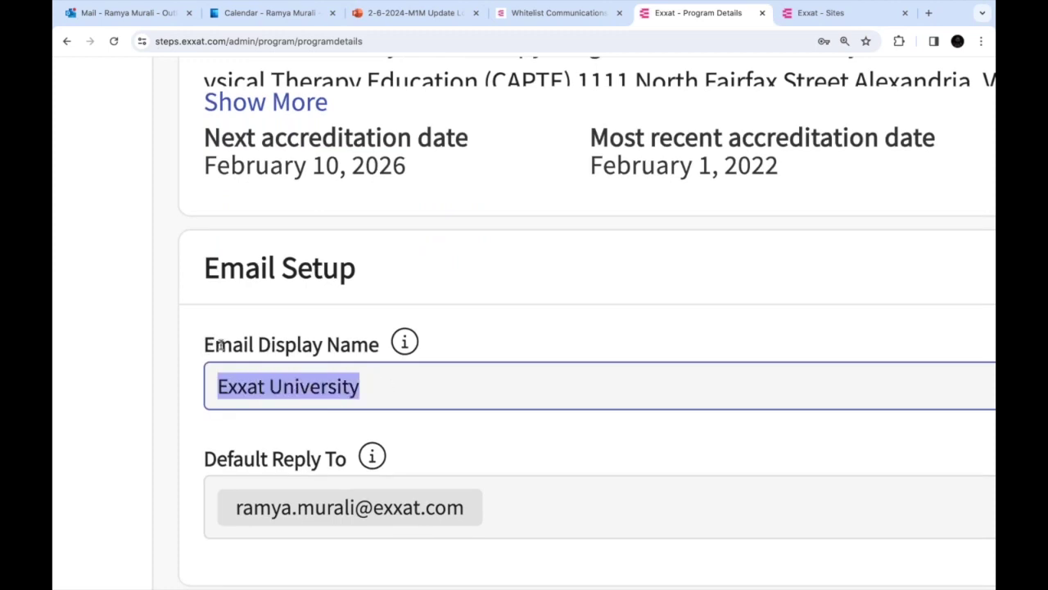
Show the Email Display Name help text and highlight the sender address in it
{"action": "mouse_move", "coordinate": [406, 344]}
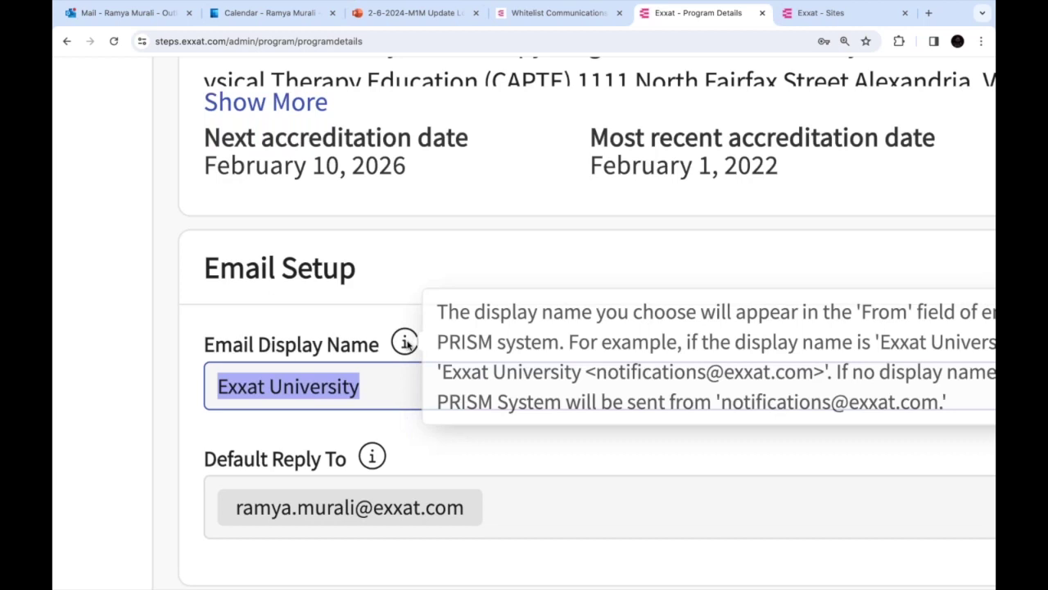
{"action": "scroll", "coordinate": [407, 344], "scroll_direction": "right", "scroll_amount": 6}
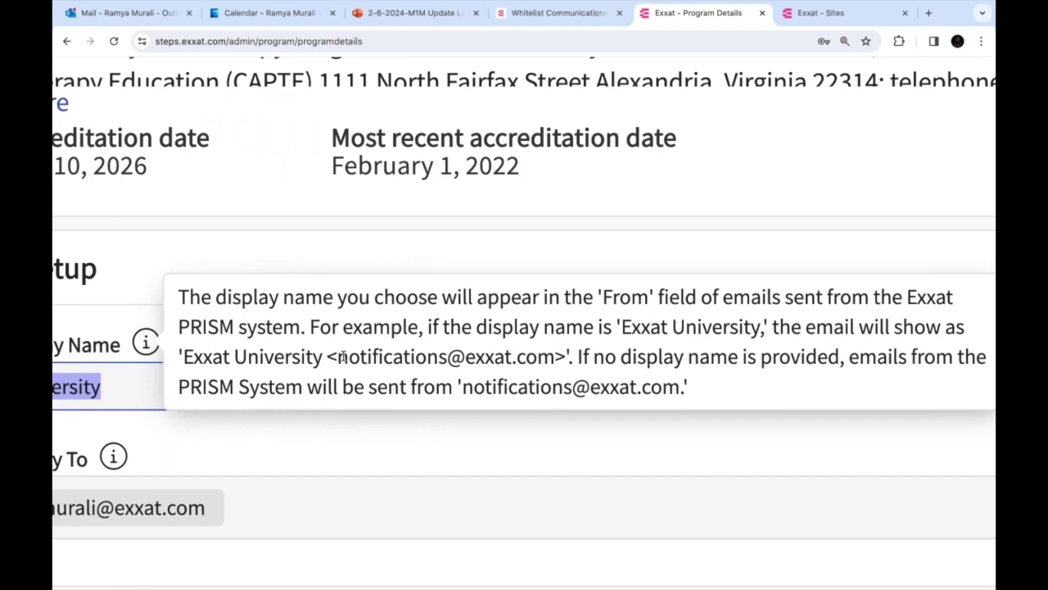
{"action": "left_click_drag", "start_coordinate": [339, 357], "coordinate": [556, 357]}
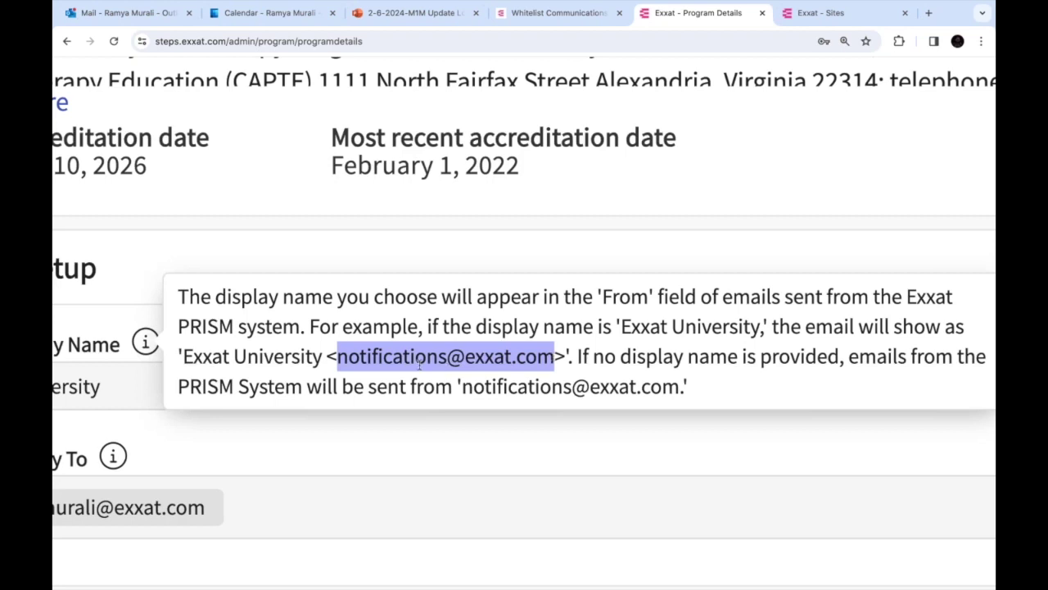
{"action": "left_click", "coordinate": [341, 362]}
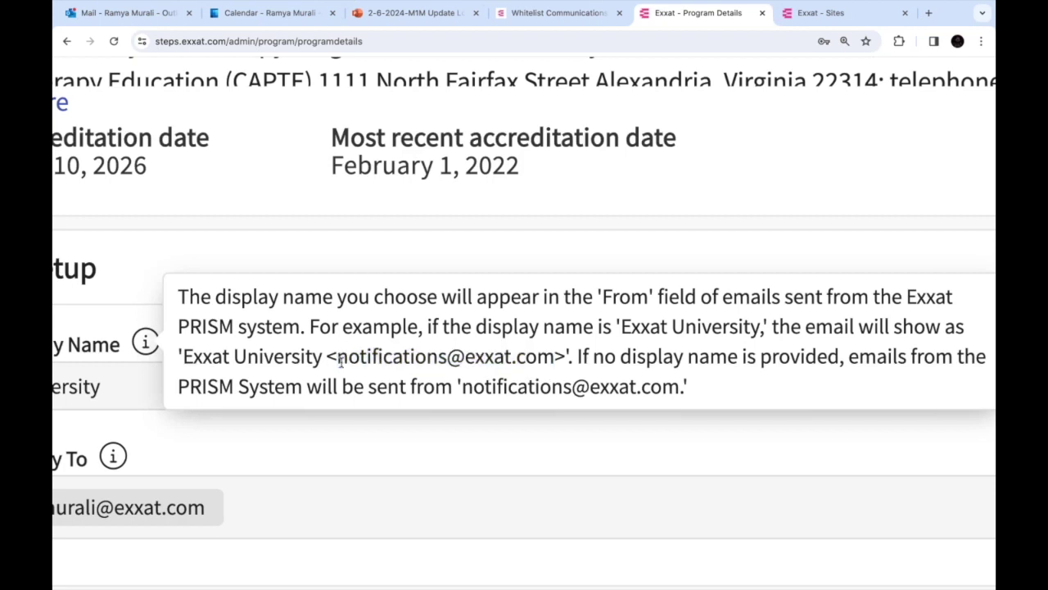
{"action": "left_click_drag", "start_coordinate": [339, 360], "coordinate": [554, 358]}
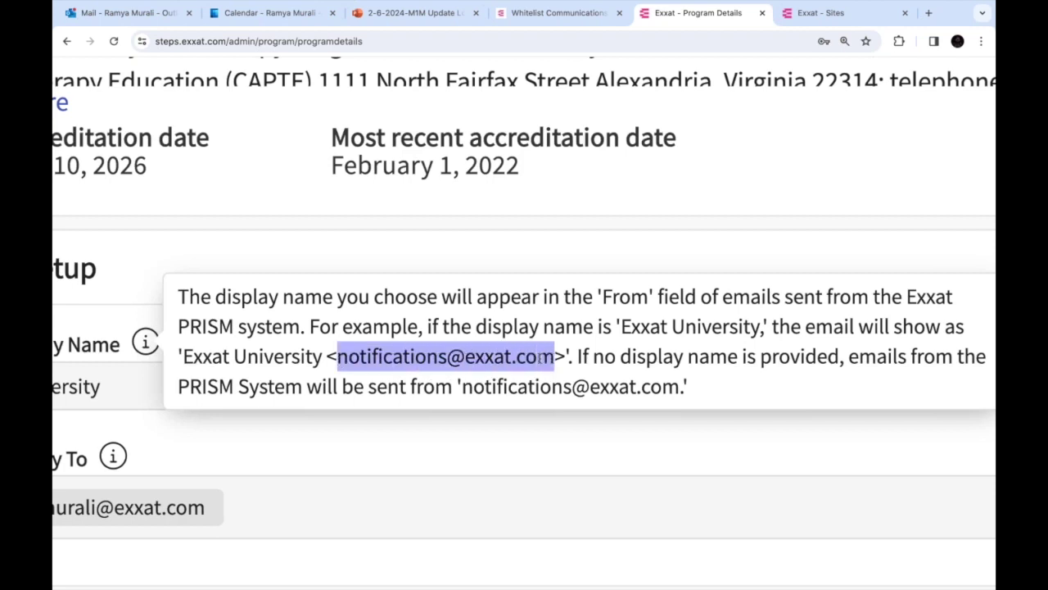
{"action": "scroll", "coordinate": [344, 368], "scroll_direction": "left", "scroll_amount": 2}
{"action": "left_click_drag", "start_coordinate": [399, 360], "coordinate": [256, 355]}
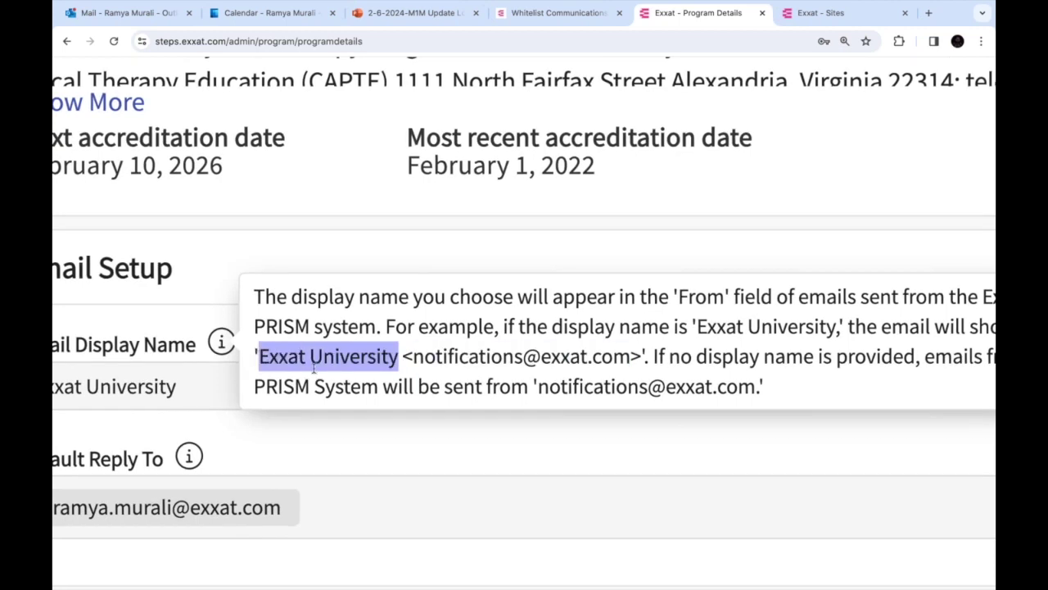
{"action": "scroll", "coordinate": [313, 369], "scroll_direction": "left", "scroll_amount": 4}
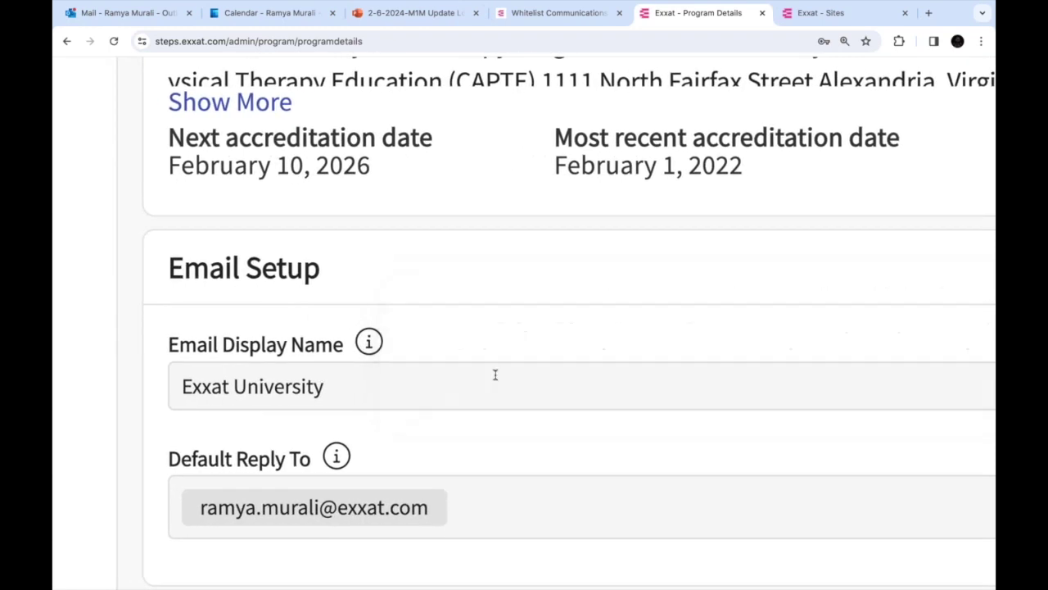
Reselect the display name 'Exxat University' and show its info tooltip again
{"action": "left_click", "coordinate": [337, 372]}
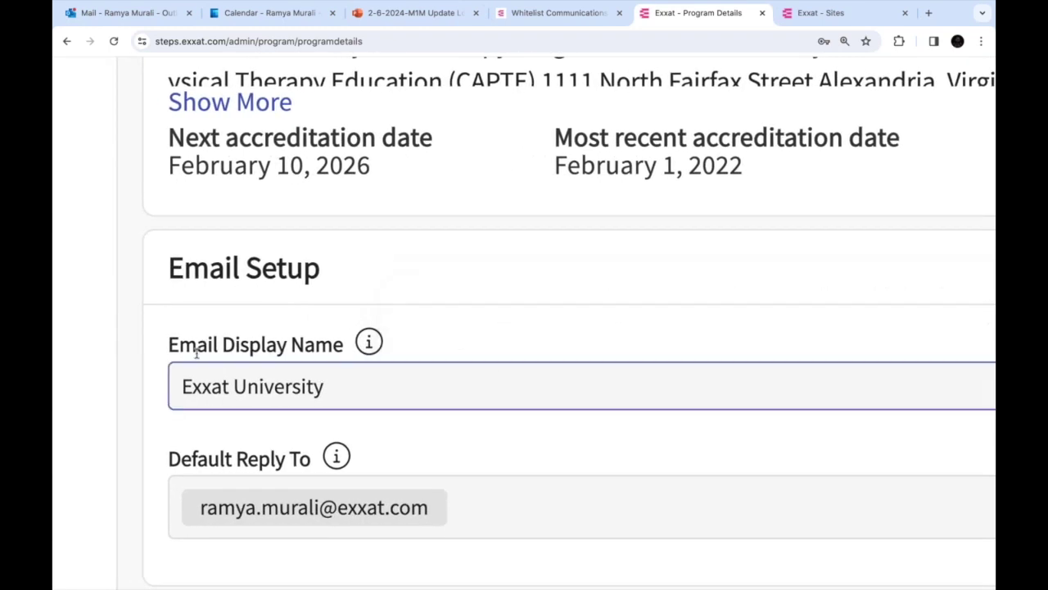
{"action": "left_click_drag", "start_coordinate": [186, 388], "coordinate": [343, 392]}
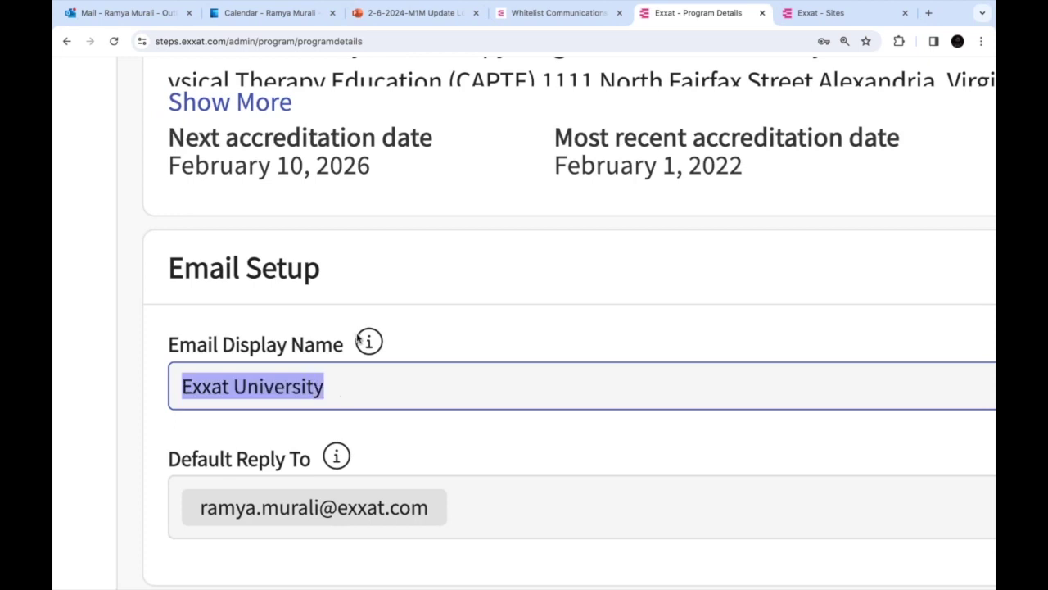
{"action": "mouse_move", "coordinate": [365, 341]}
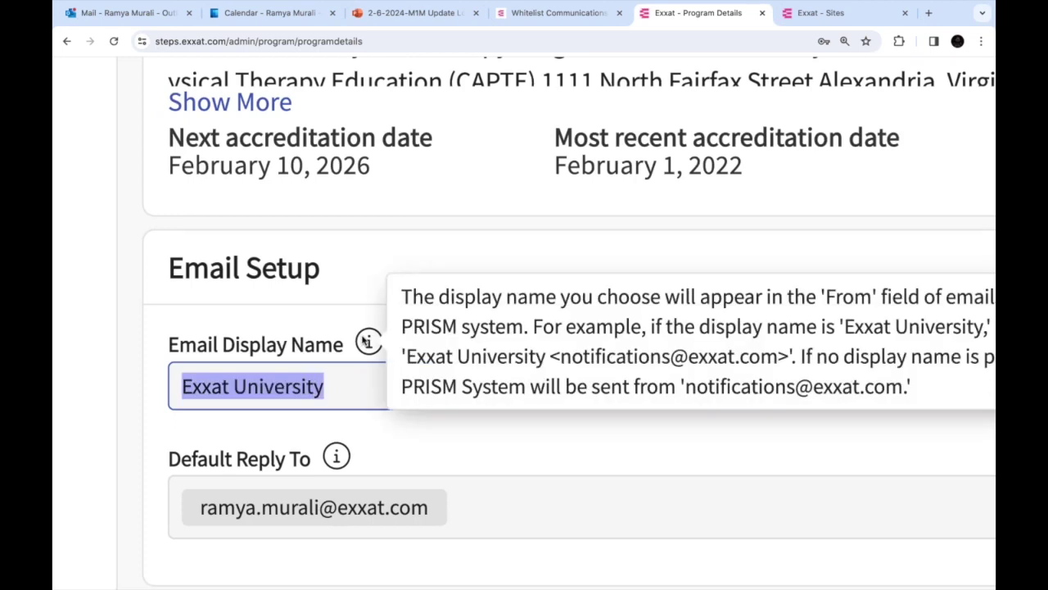
In Outlook, check who sent the 'Request for clinical internships' email
{"action": "left_click", "coordinate": [143, 19]}
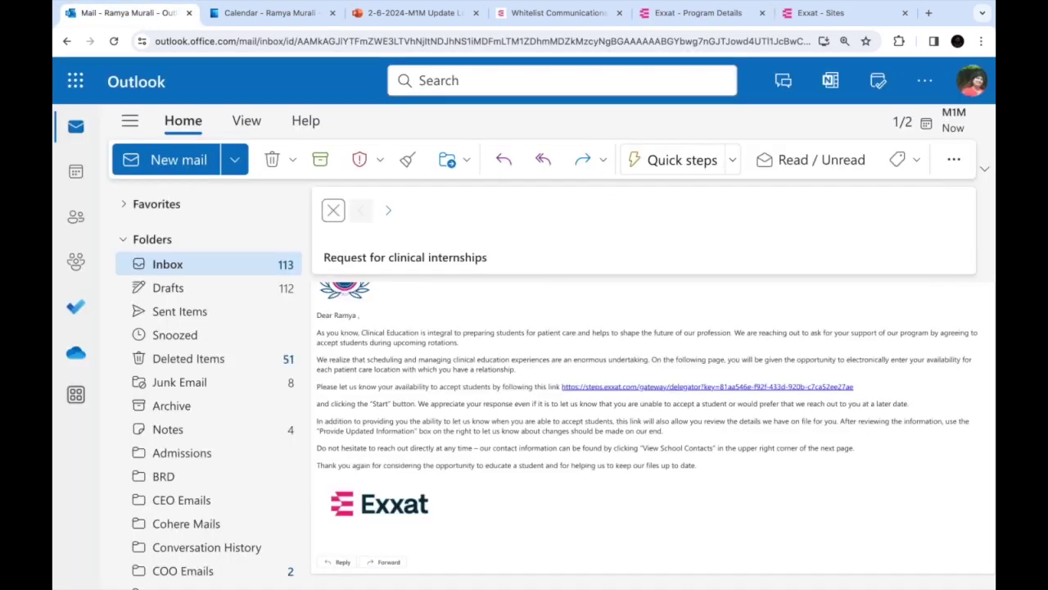
{"action": "scroll", "coordinate": [385, 370], "scroll_direction": "up", "scroll_amount": 2}
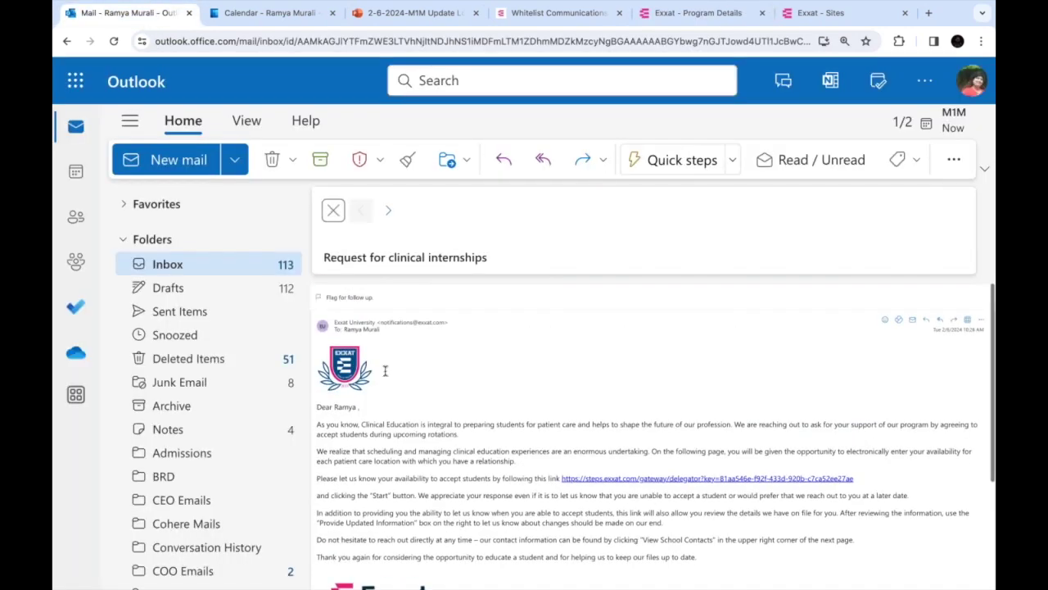
{"action": "scroll", "coordinate": [373, 344], "scroll_direction": "up", "scroll_amount": 3}
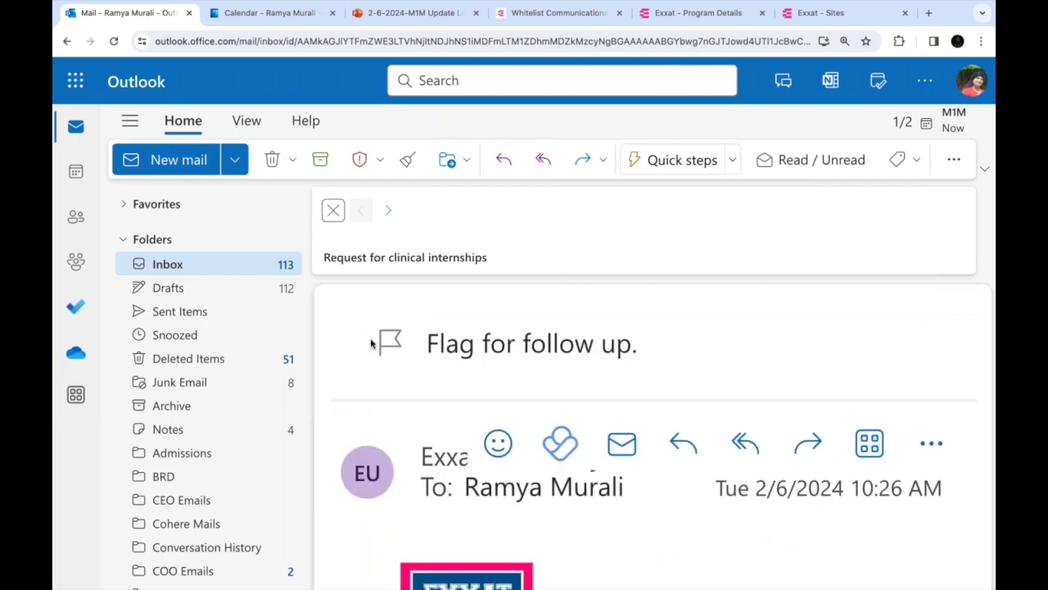
{"action": "scroll", "coordinate": [373, 344], "scroll_direction": "down", "scroll_amount": 2}
{"action": "scroll", "coordinate": [373, 344], "scroll_direction": "up", "scroll_amount": 1}
{"action": "scroll", "coordinate": [372, 344], "scroll_direction": "down", "scroll_amount": 3}
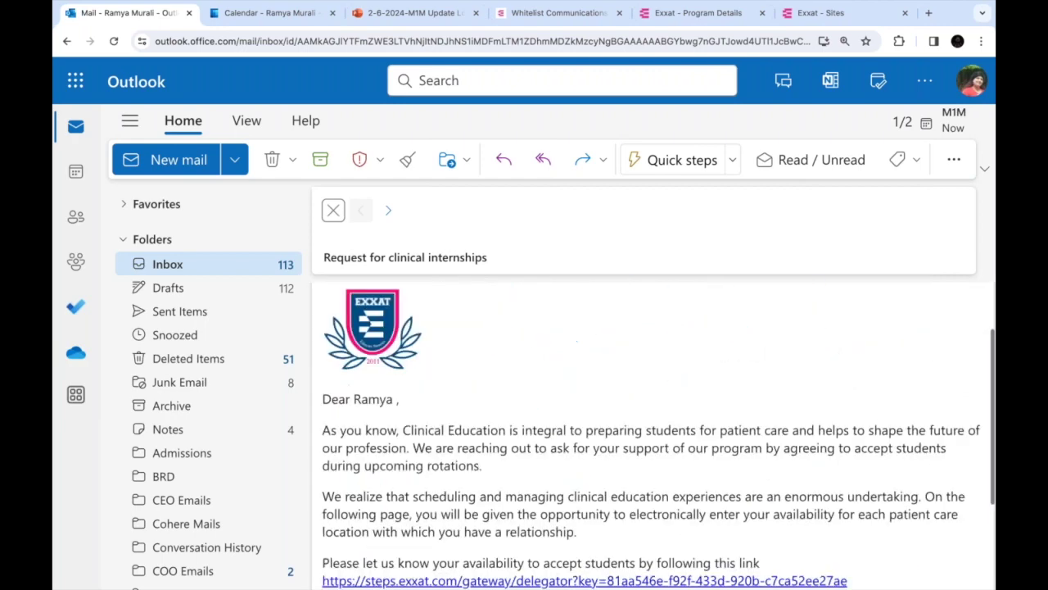
{"action": "scroll", "coordinate": [326, 329], "scroll_direction": "up", "scroll_amount": 2}
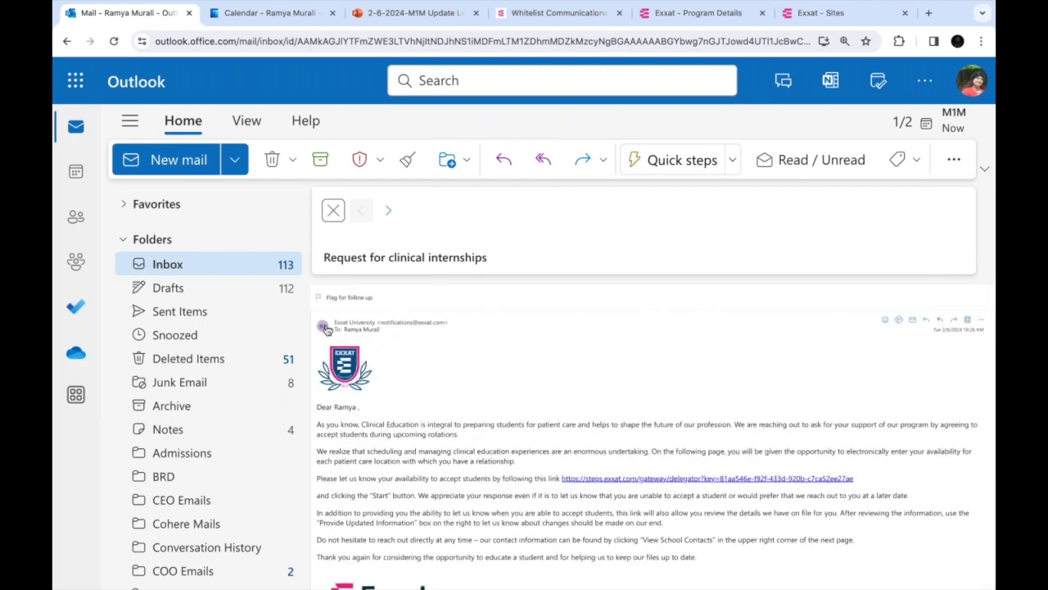
{"action": "left_click", "coordinate": [844, 41]}
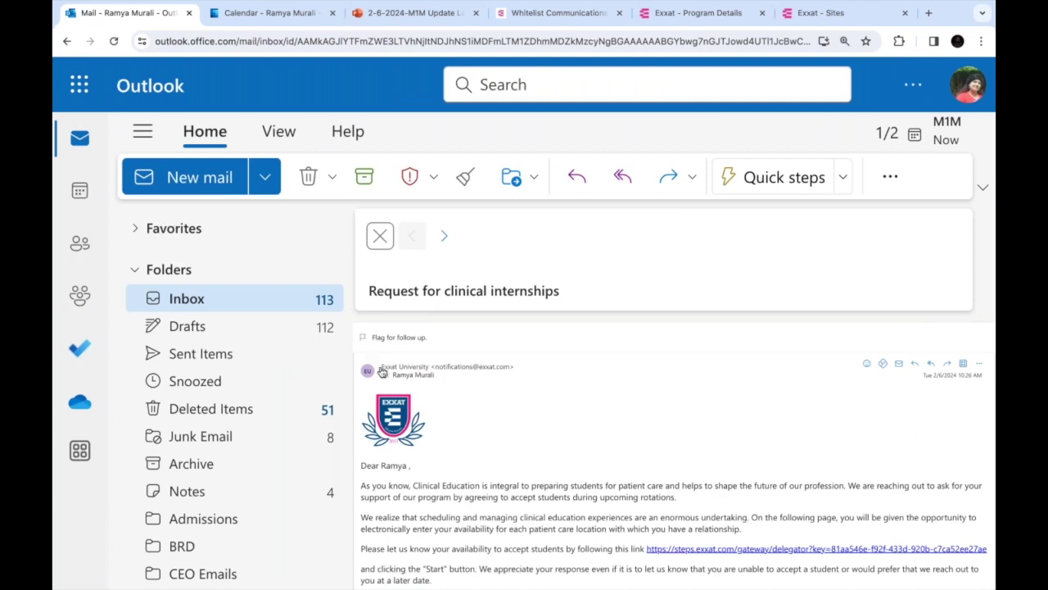
{"action": "left_click", "coordinate": [382, 372]}
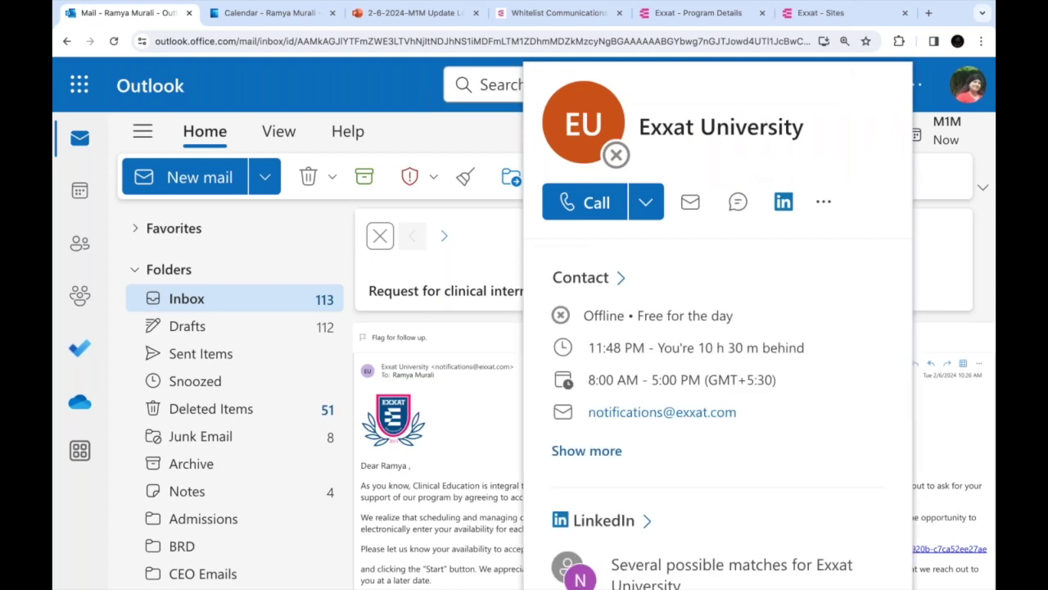
{"action": "left_click", "coordinate": [506, 369]}
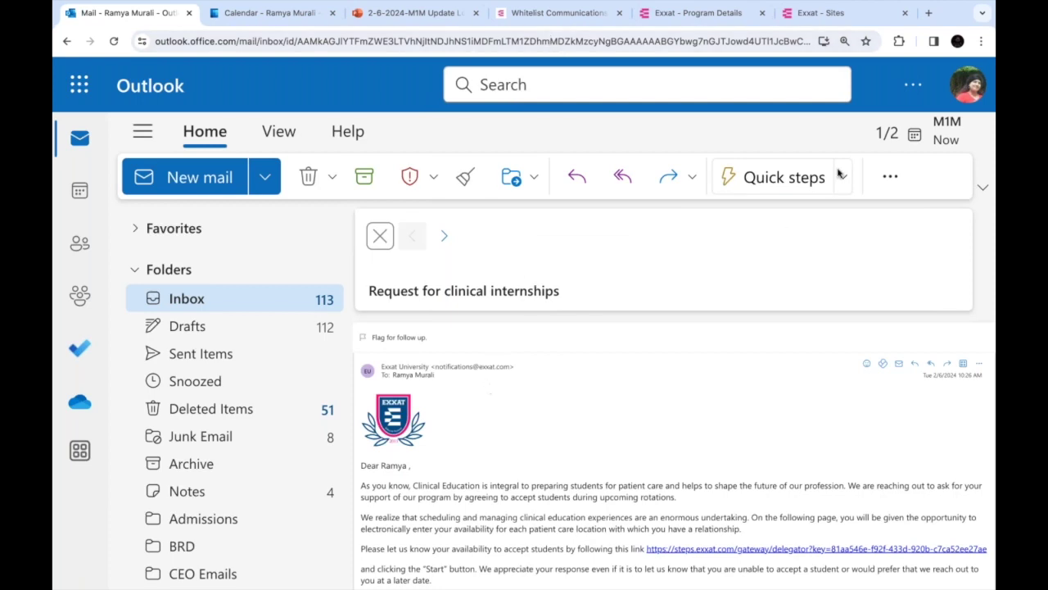
{"action": "left_click", "coordinate": [696, 18]}
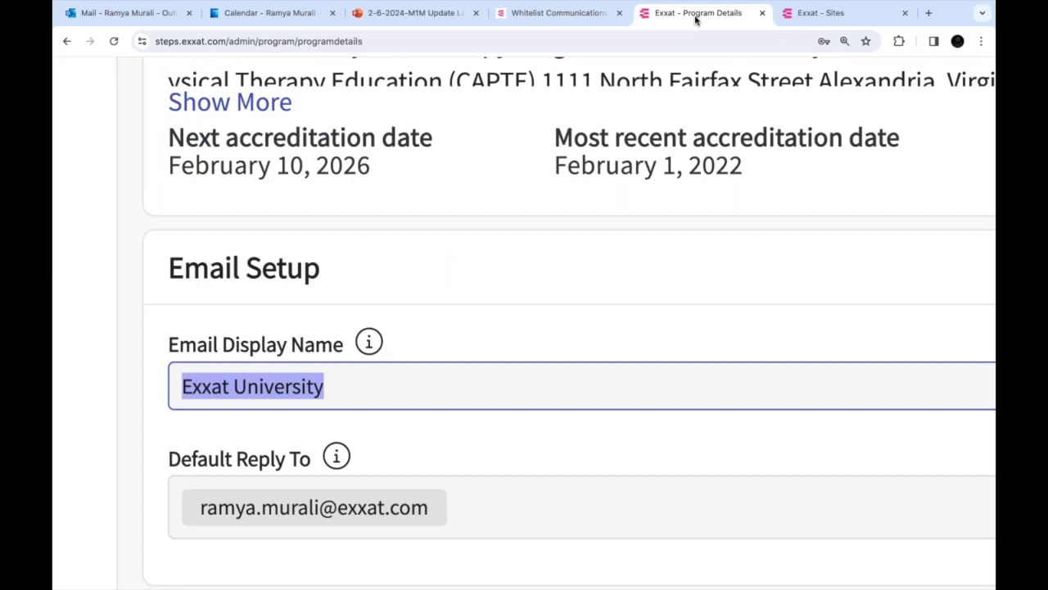
Zoom the Program Details page out so more of it fits the window
{"action": "key", "text": "ctrl+minus"}
{"action": "key", "text": "ctrl+minus"}
{"action": "key", "text": "ctrl+minus"}
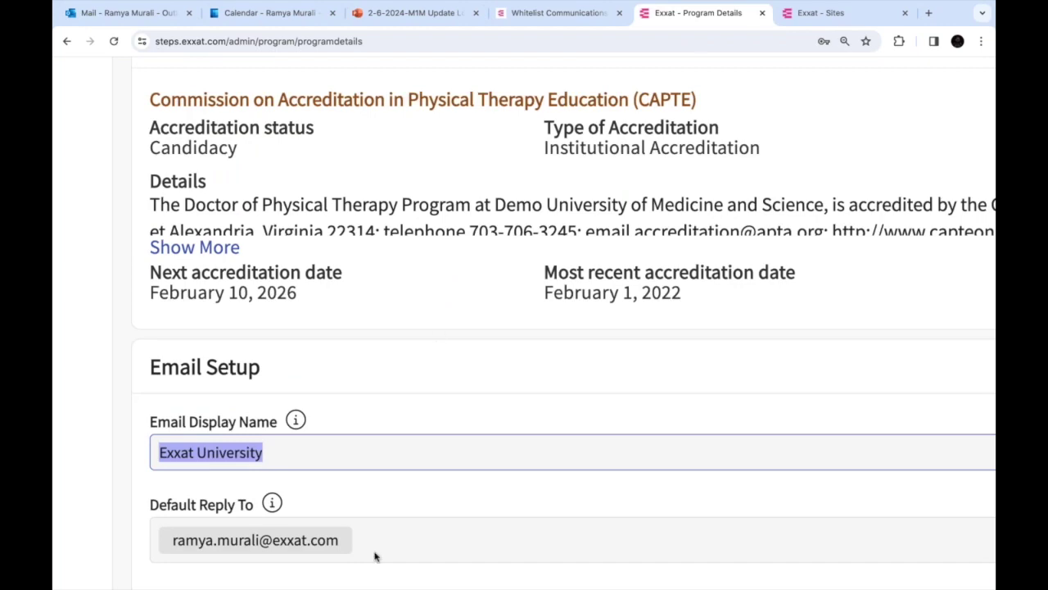
{"action": "key", "text": "ctrl+minus"}
{"action": "key", "text": "ctrl+minus"}
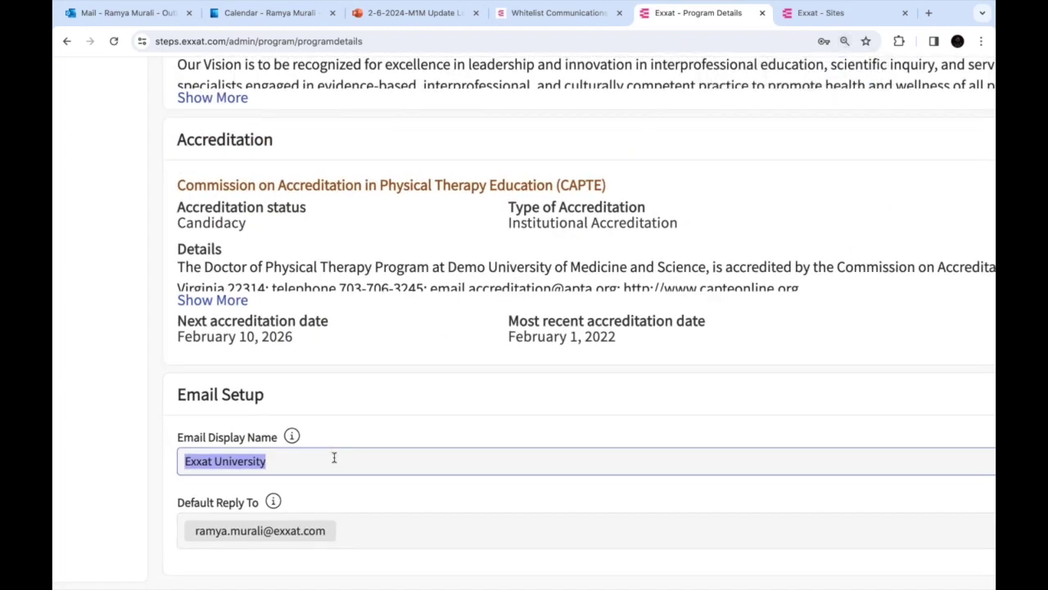
{"action": "key", "text": "ctrl+minus"}
{"action": "scroll", "coordinate": [335, 459], "scroll_direction": "up", "scroll_amount": 5}
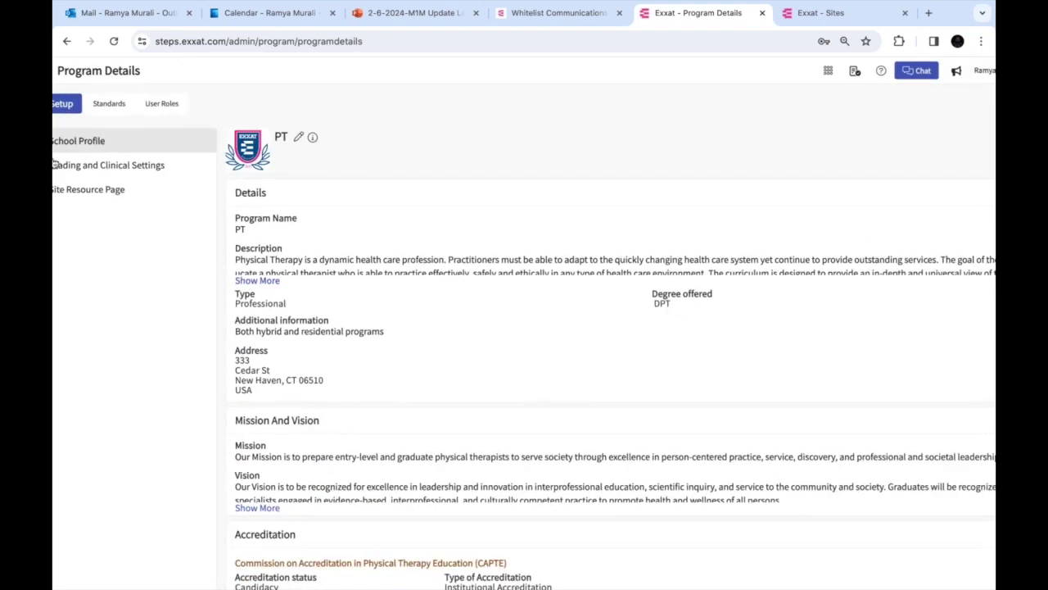
{"action": "key", "text": "ctrl+minus"}
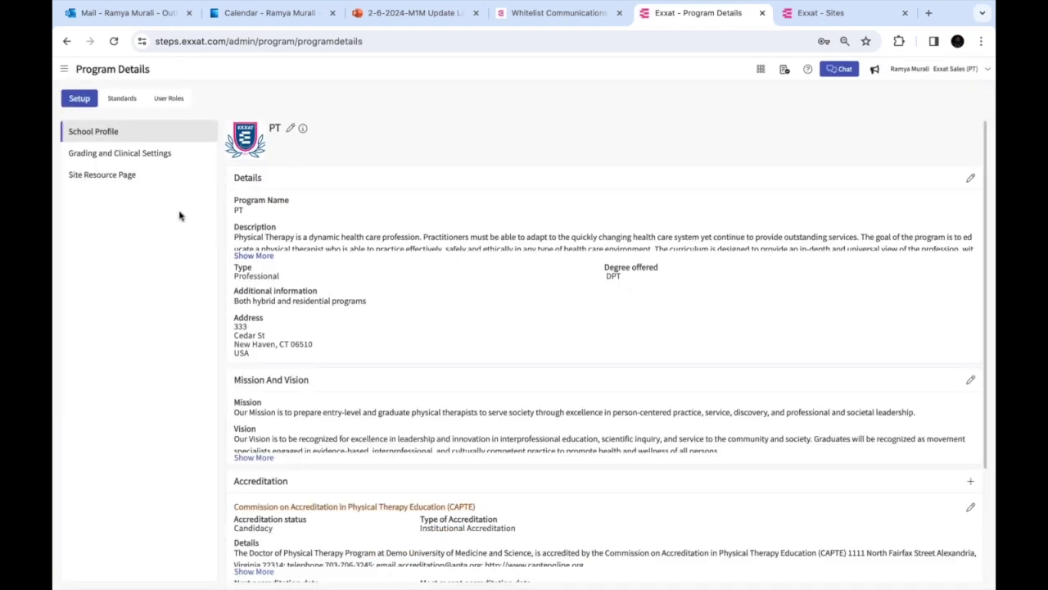
{"action": "key", "text": "ctrl+plus"}
{"action": "key", "text": "ctrl+plus"}
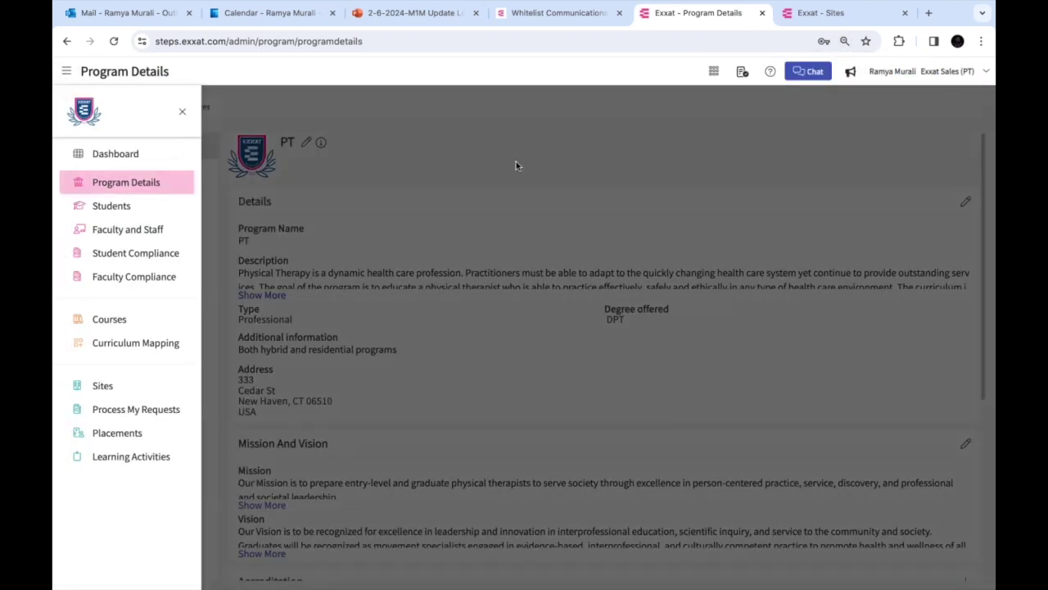
{"action": "left_click", "coordinate": [516, 162]}
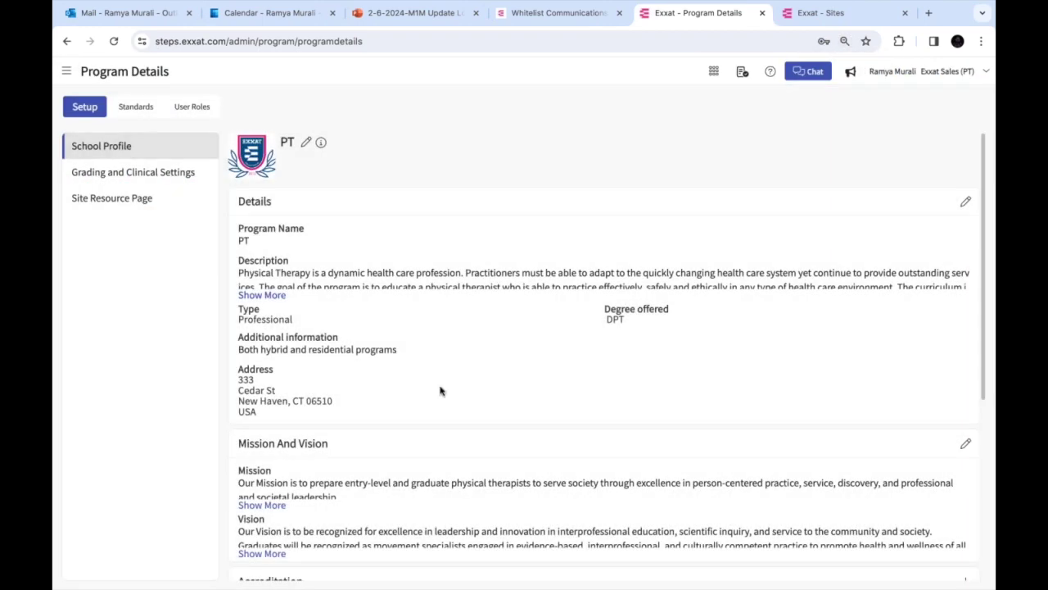
{"action": "scroll", "coordinate": [440, 391], "scroll_direction": "down", "scroll_amount": 4}
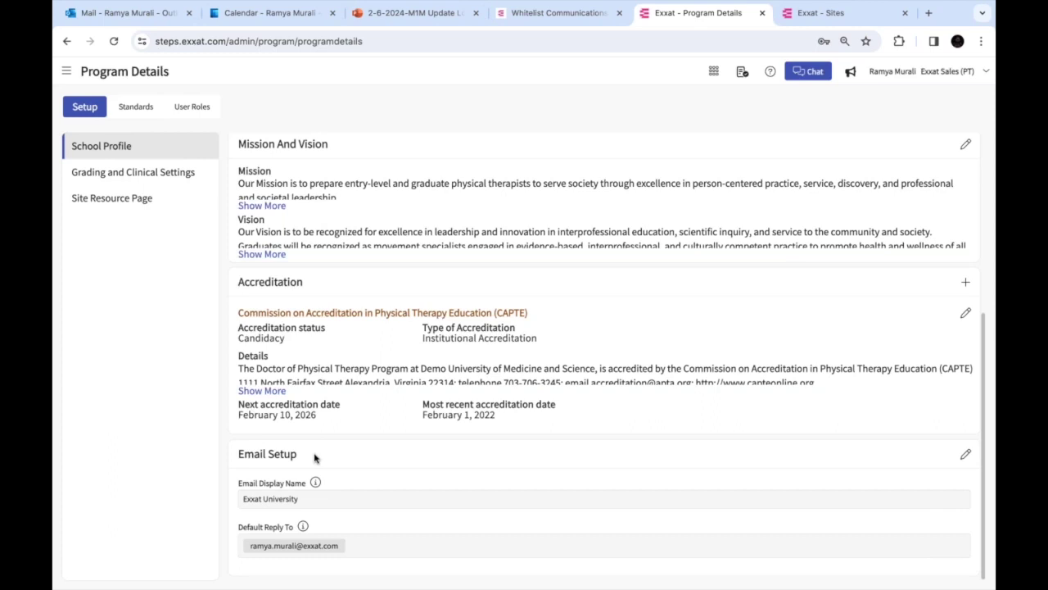
{"action": "mouse_move", "coordinate": [316, 486]}
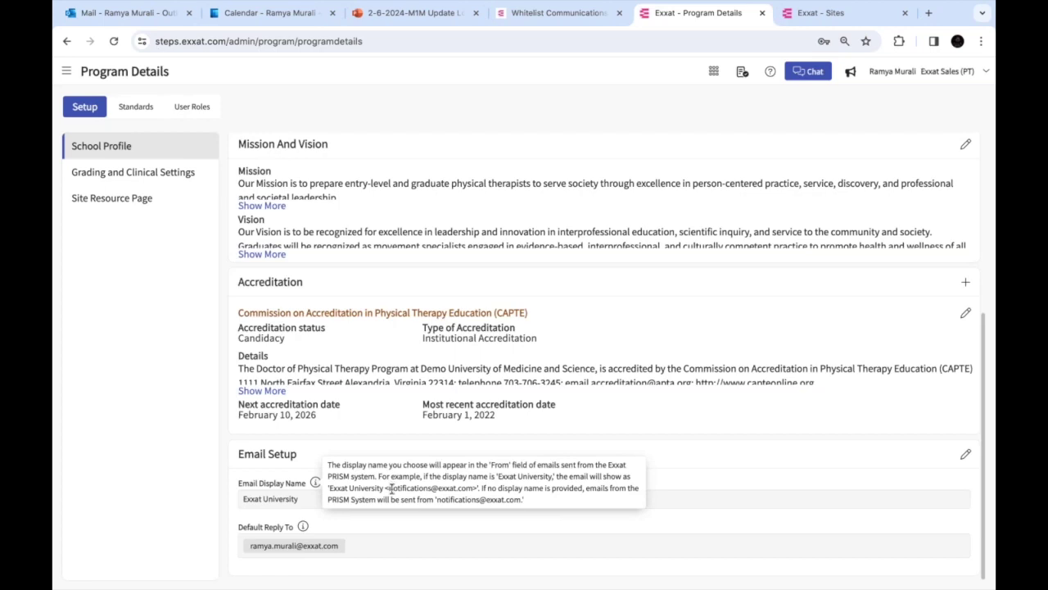
{"action": "double_click", "coordinate": [434, 488]}
{"action": "left_click_drag", "start_coordinate": [434, 488], "coordinate": [477, 489]}
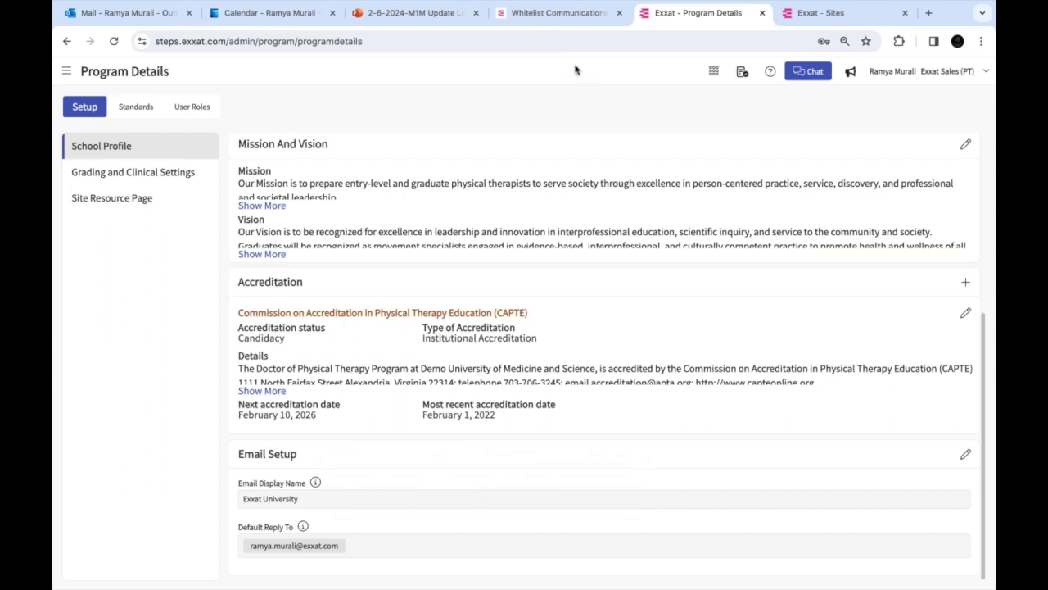
Show the help article and highlight its title 'Whitelist Communications from Exxat PRISM'
{"action": "left_click", "coordinate": [548, 16]}
{"action": "scroll", "coordinate": [524, 327], "scroll_direction": "up", "scroll_amount": 4}
{"action": "scroll", "coordinate": [524, 328], "scroll_direction": "up", "scroll_amount": 10}
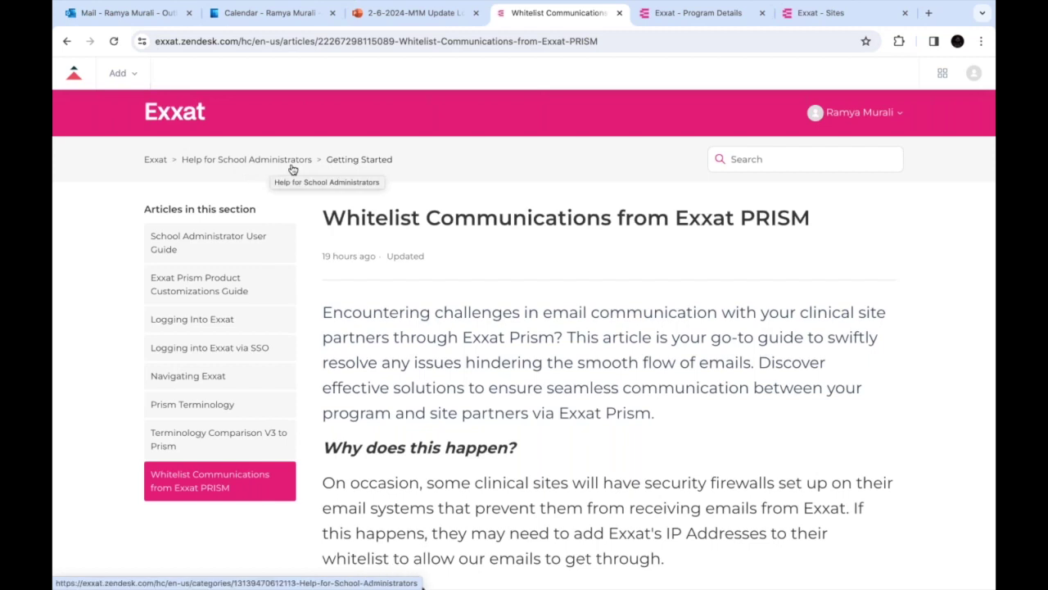
{"action": "left_click_drag", "start_coordinate": [323, 217], "coordinate": [808, 215]}
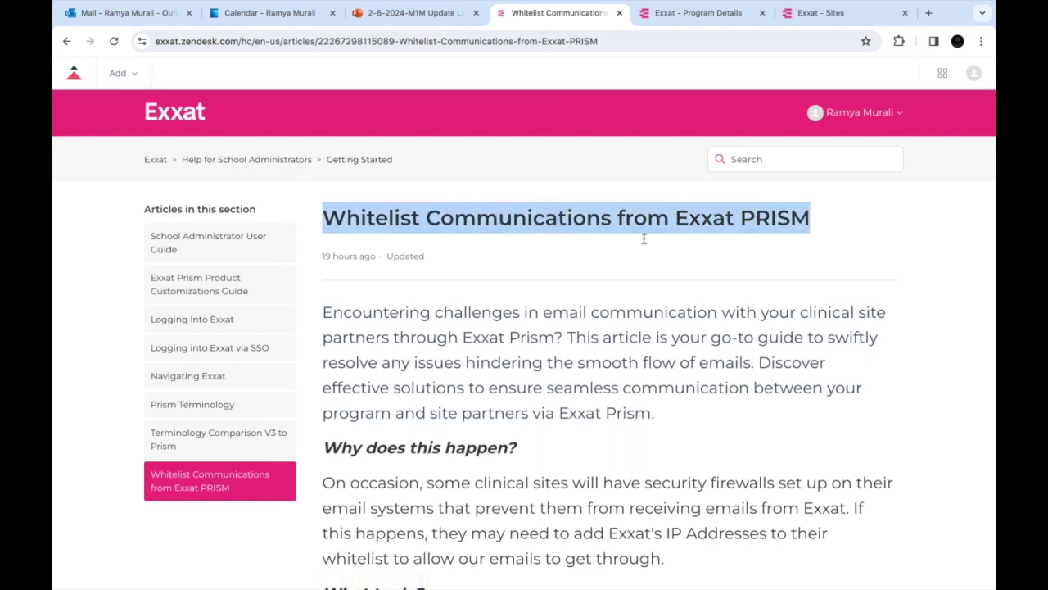
Highlight the whitelist IP addresses 159.183.127.158 and 159.183.123.80
{"action": "scroll", "coordinate": [644, 239], "scroll_direction": "down", "scroll_amount": 9}
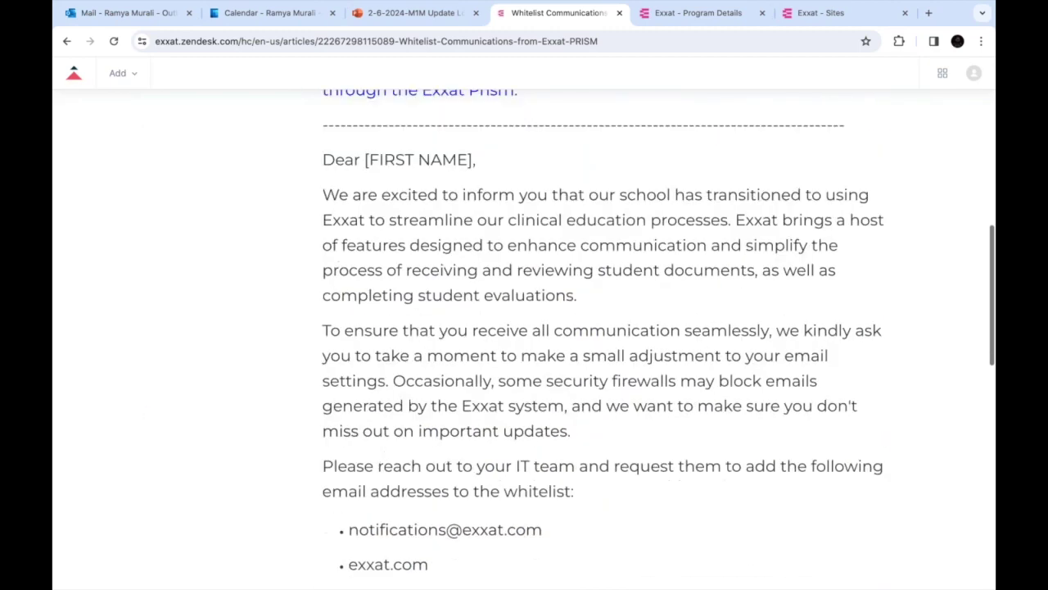
{"action": "scroll", "coordinate": [456, 358], "scroll_direction": "down", "scroll_amount": 2}
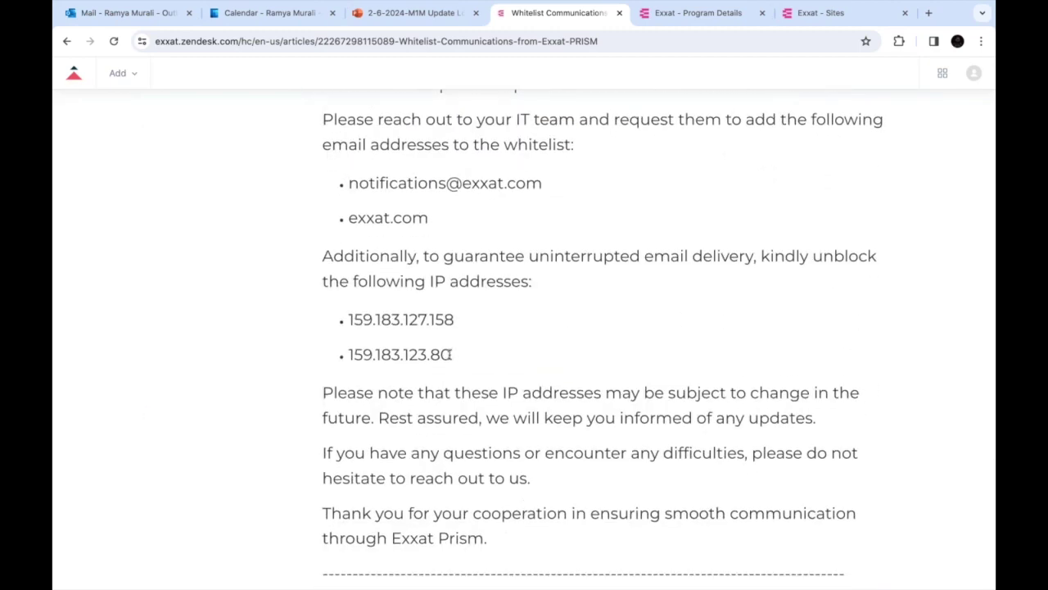
{"action": "left_click_drag", "start_coordinate": [455, 358], "coordinate": [348, 356]}
{"action": "left_click_drag", "start_coordinate": [358, 320], "coordinate": [344, 321]}
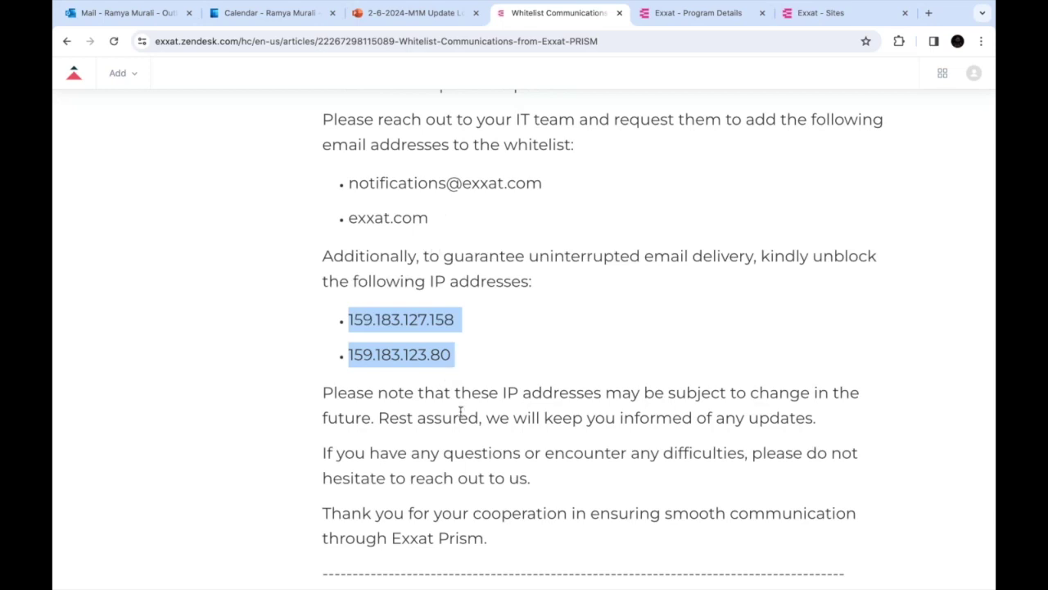
{"action": "left_click", "coordinate": [481, 350]}
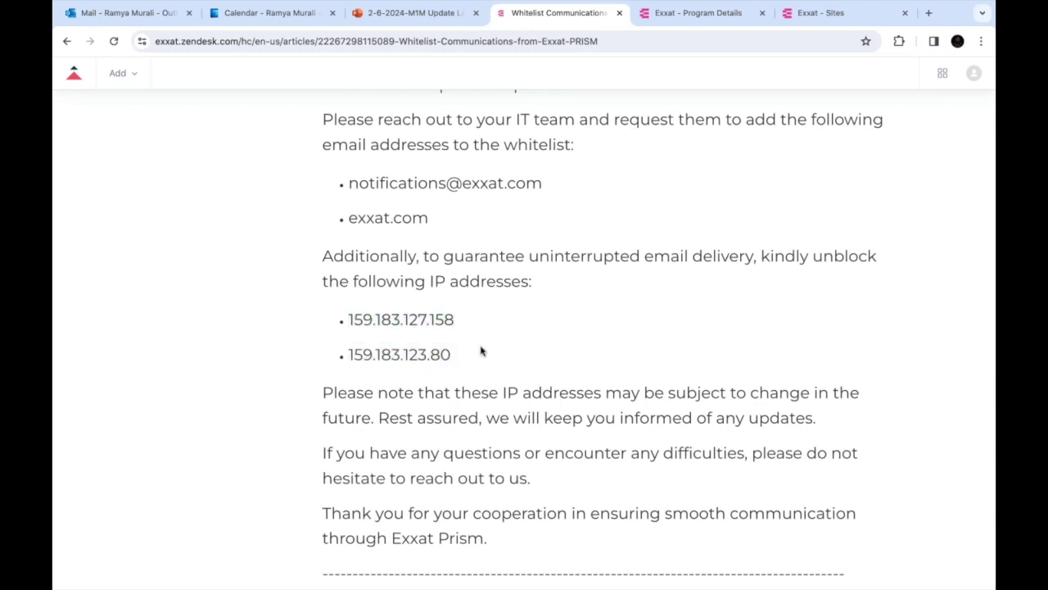
{"action": "left_click_drag", "start_coordinate": [451, 354], "coordinate": [350, 319]}
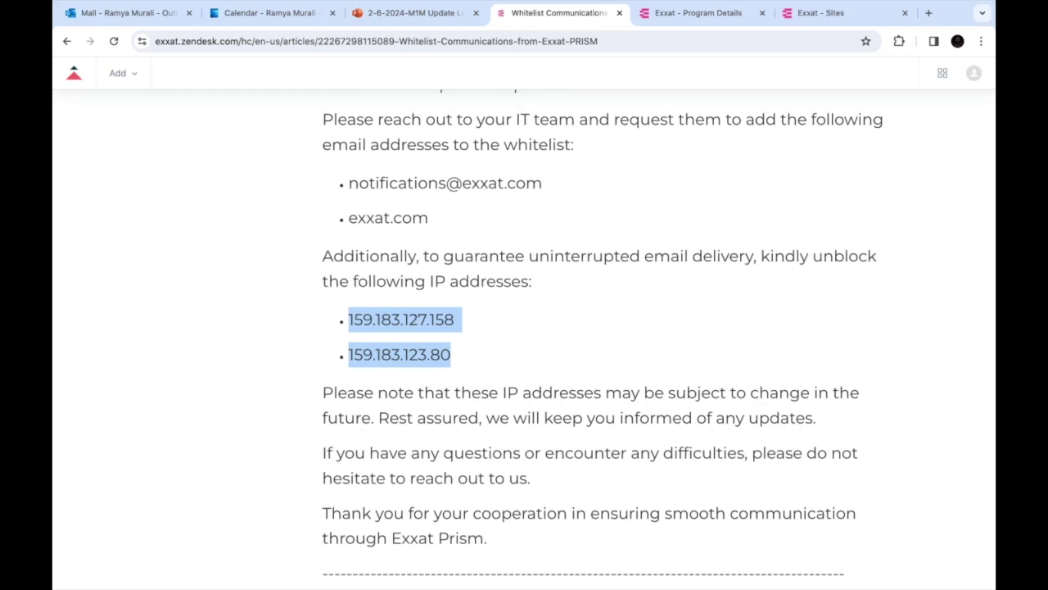
{"action": "left_click", "coordinate": [679, 23]}
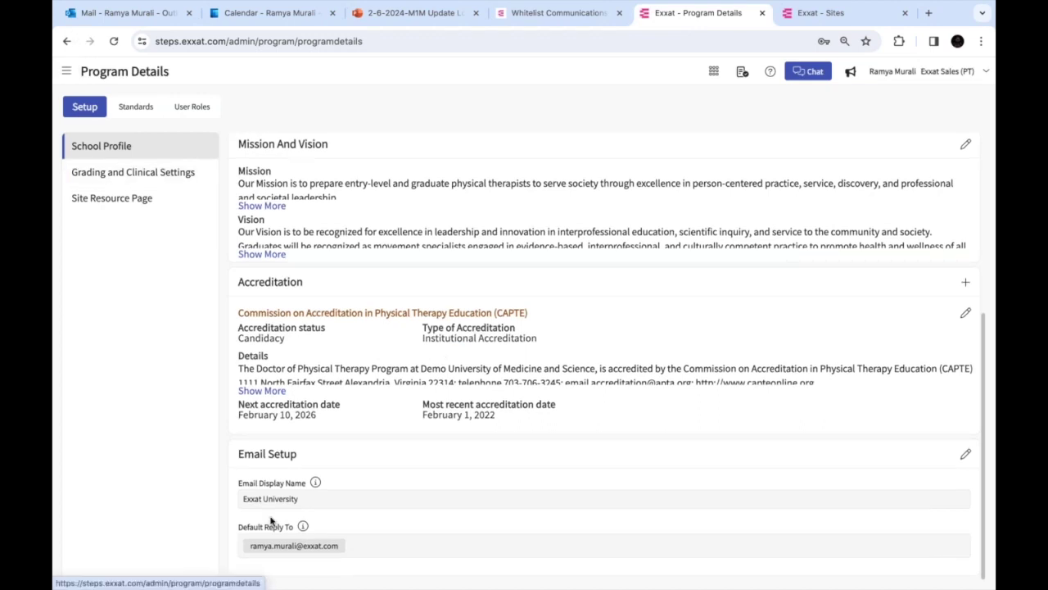
Highlight the display name 'Exxat University' and its mention in the help text, then revisit the whitelist article
{"action": "left_click_drag", "start_coordinate": [244, 501], "coordinate": [301, 501]}
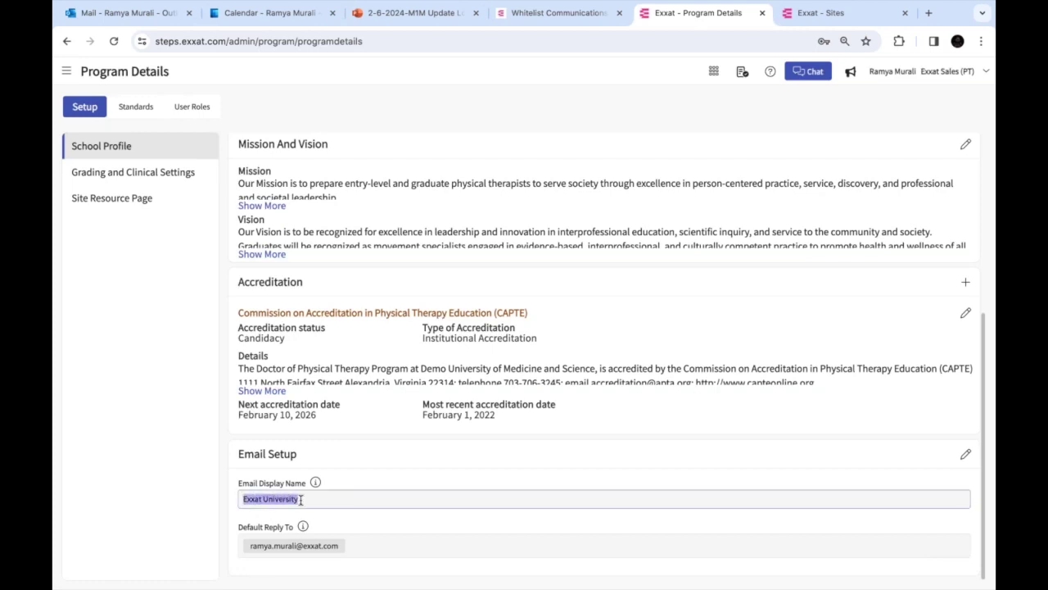
{"action": "mouse_move", "coordinate": [316, 484]}
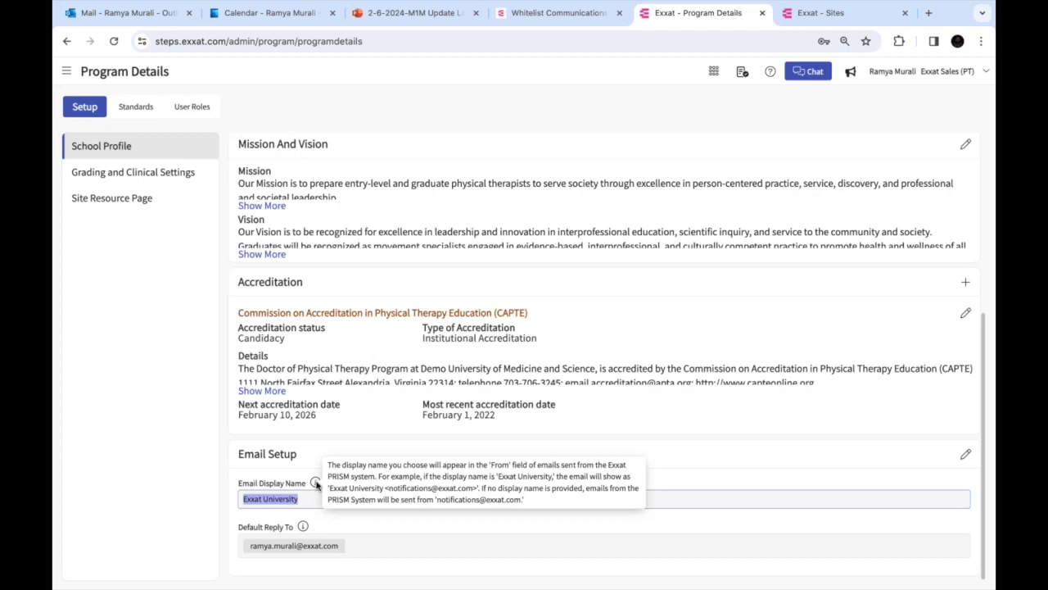
{"action": "left_click_drag", "start_coordinate": [329, 488], "coordinate": [384, 488]}
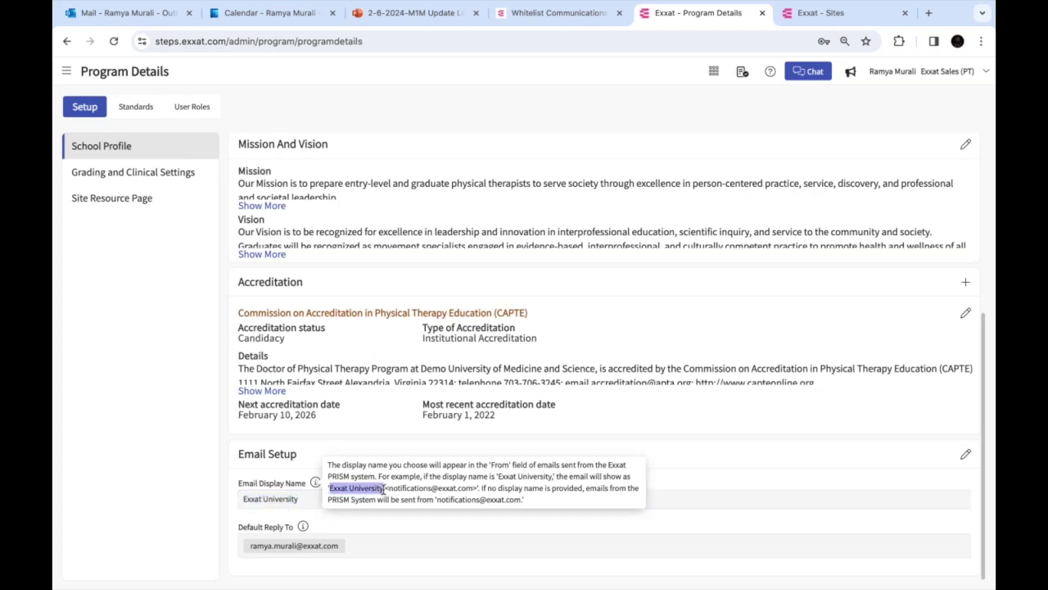
{"action": "left_click", "coordinate": [527, 18]}
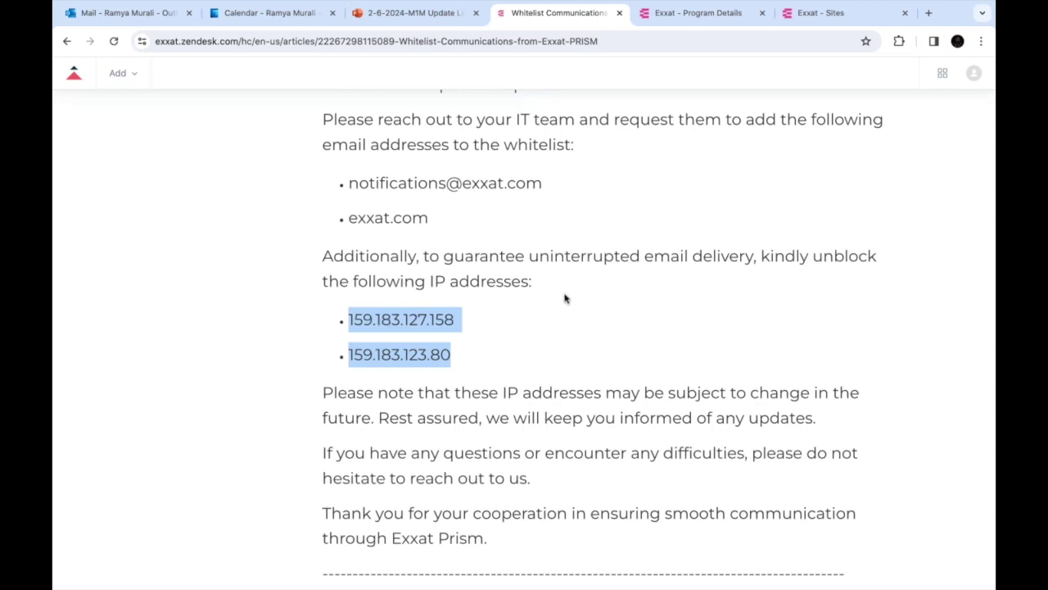
Re-highlight whitelist IPs 159.183.127.158 and 159.183.123.80, then switch to the PowerPoint presentation
{"action": "left_click", "coordinate": [454, 358]}
{"action": "left_click_drag", "start_coordinate": [454, 357], "coordinate": [348, 319]}
{"action": "key", "text": "super+Tab"}
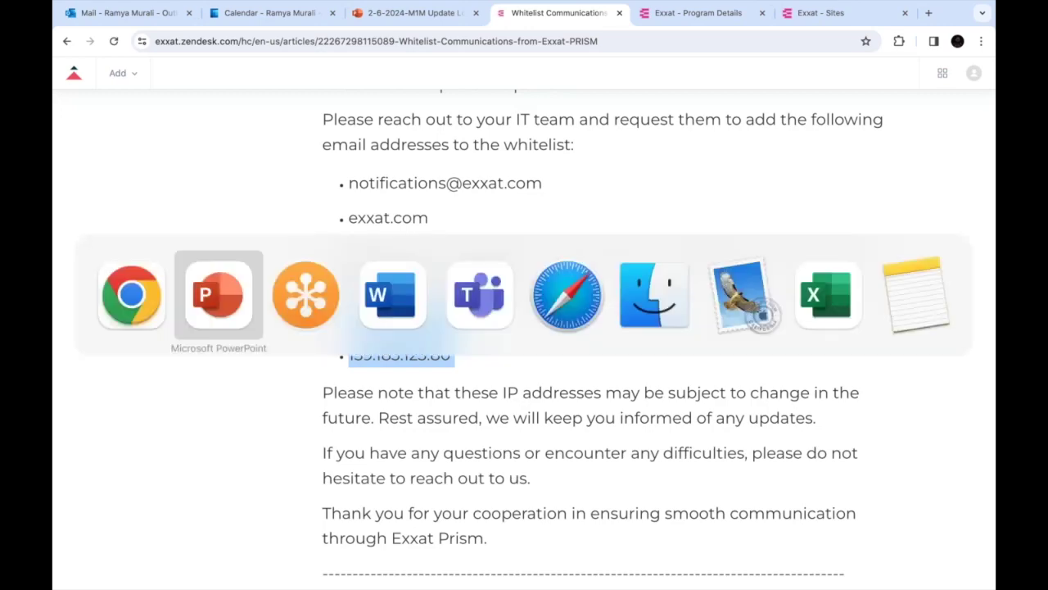
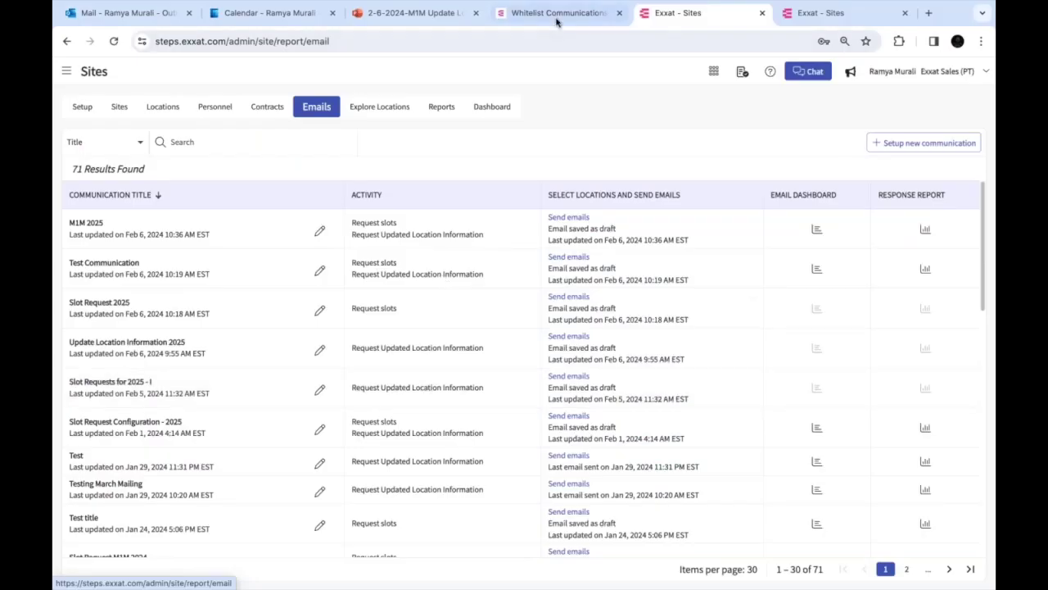
Scroll through the whitelist help article listing IPs 159.183.127.158 and 159.183.123.80
{"action": "left_click", "coordinate": [557, 19]}
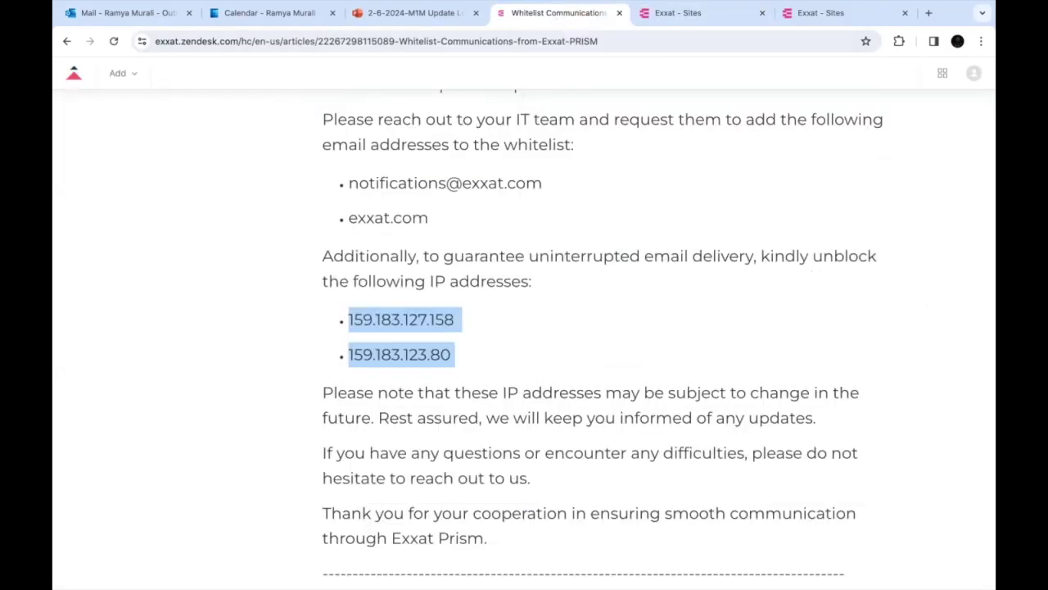
{"action": "scroll", "coordinate": [573, 328], "scroll_direction": "up", "scroll_amount": 2}
{"action": "scroll", "coordinate": [573, 327], "scroll_direction": "up", "scroll_amount": 2}
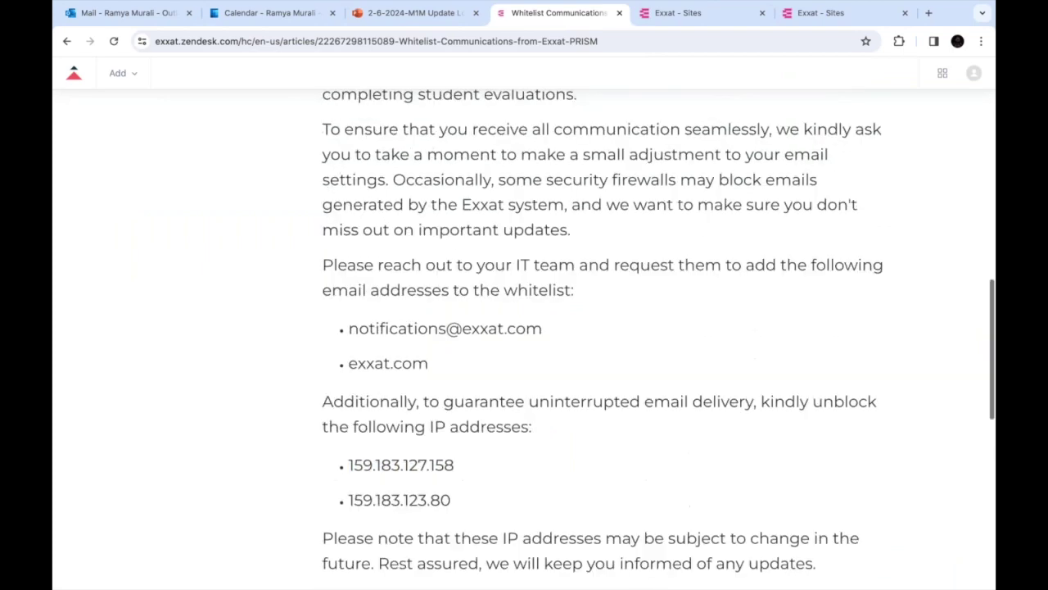
{"action": "scroll", "coordinate": [573, 328], "scroll_direction": "down", "scroll_amount": 4}
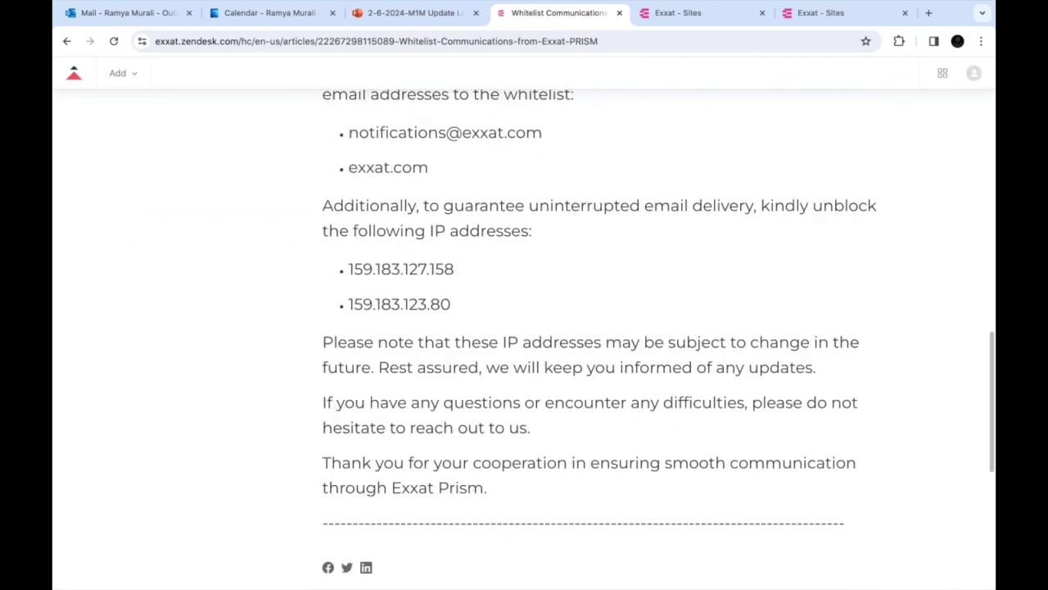
{"action": "scroll", "coordinate": [573, 328], "scroll_direction": "down", "scroll_amount": 2}
{"action": "scroll", "coordinate": [573, 327], "scroll_direction": "up", "scroll_amount": 1}
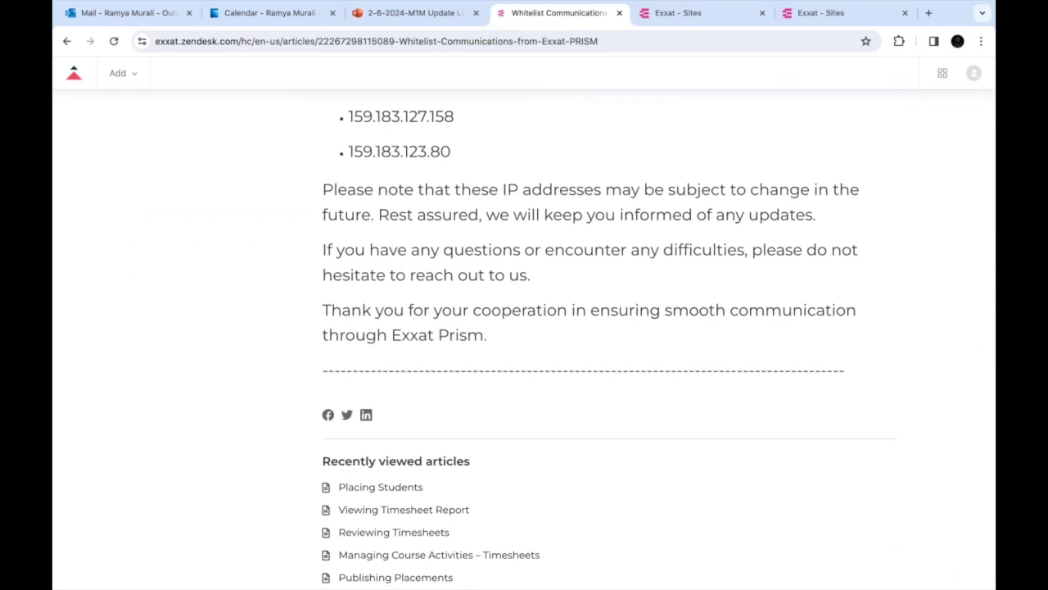
{"action": "left_click", "coordinate": [707, 18]}
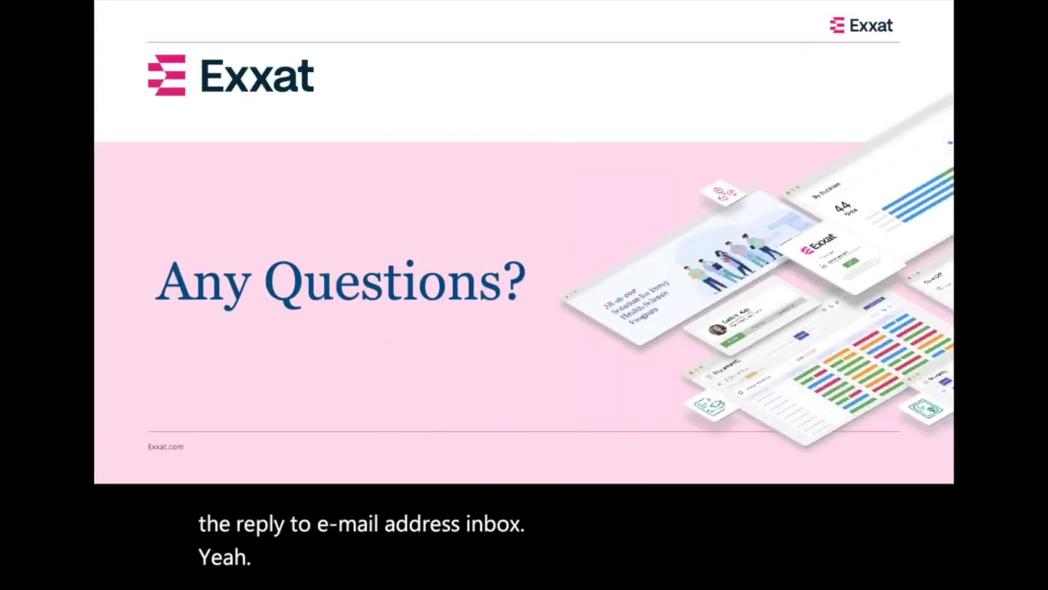
Advance to the 'Update Location Information: Configuration' slide, then leave the slideshow
{"action": "key", "text": "Right"}
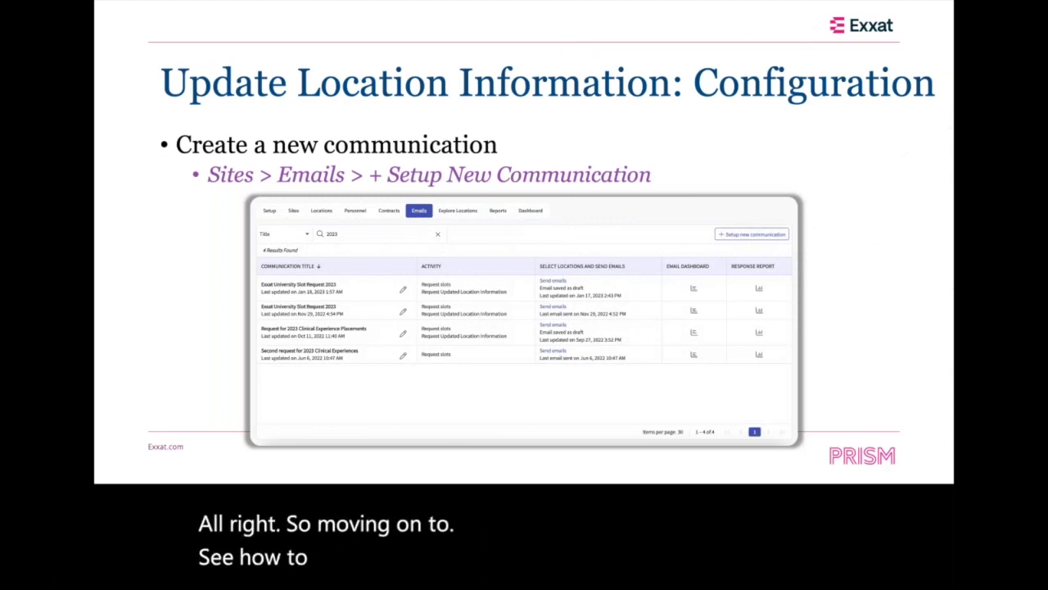
{"action": "key", "text": "ctrl+Right"}
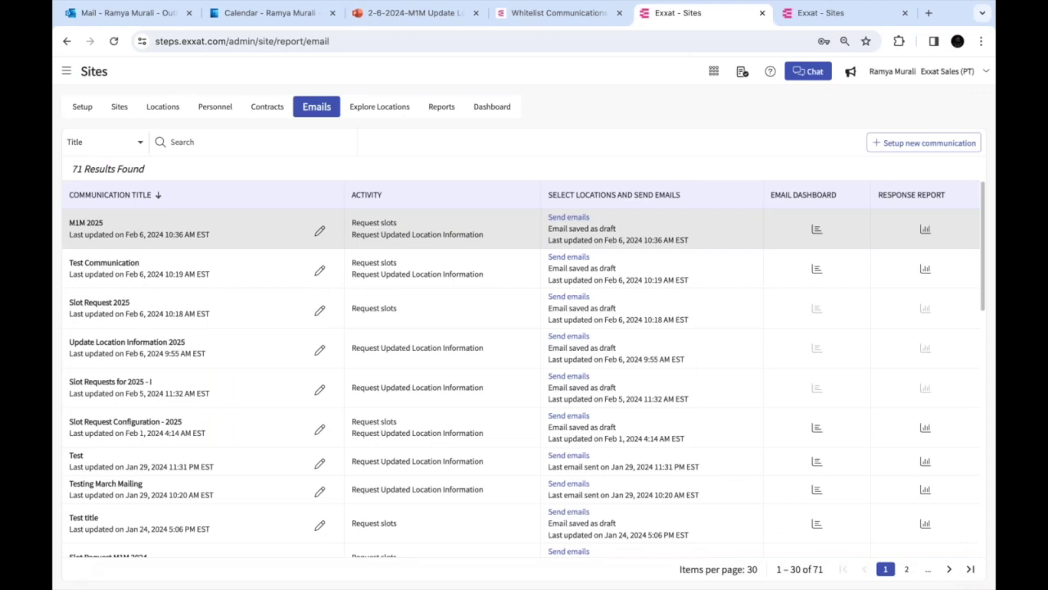
Go to the Sites Emails list and zoom the page to 110%
{"action": "left_click", "coordinate": [66, 72]}
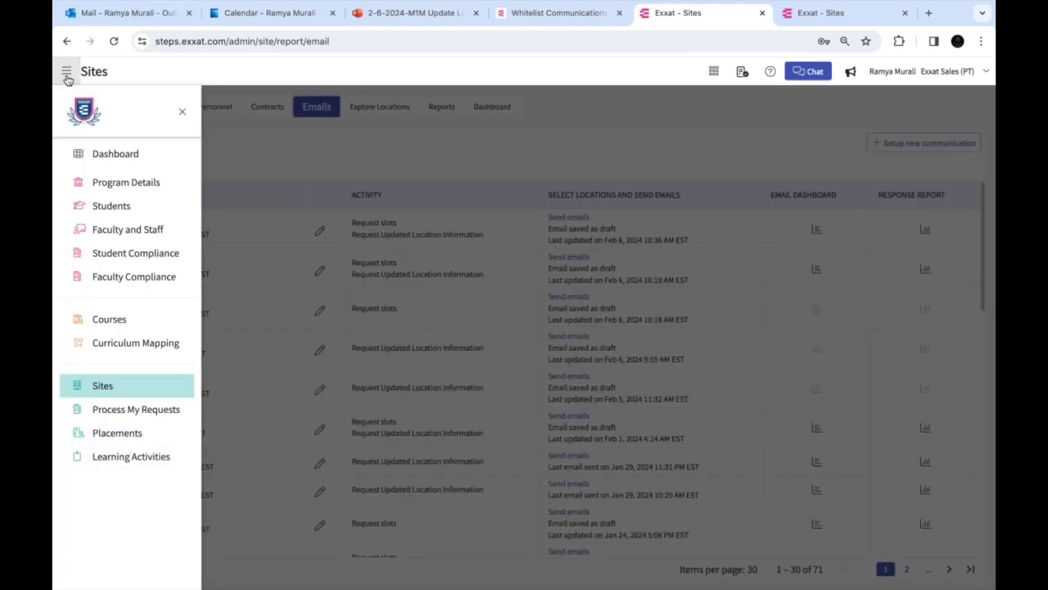
{"action": "left_click", "coordinate": [102, 386]}
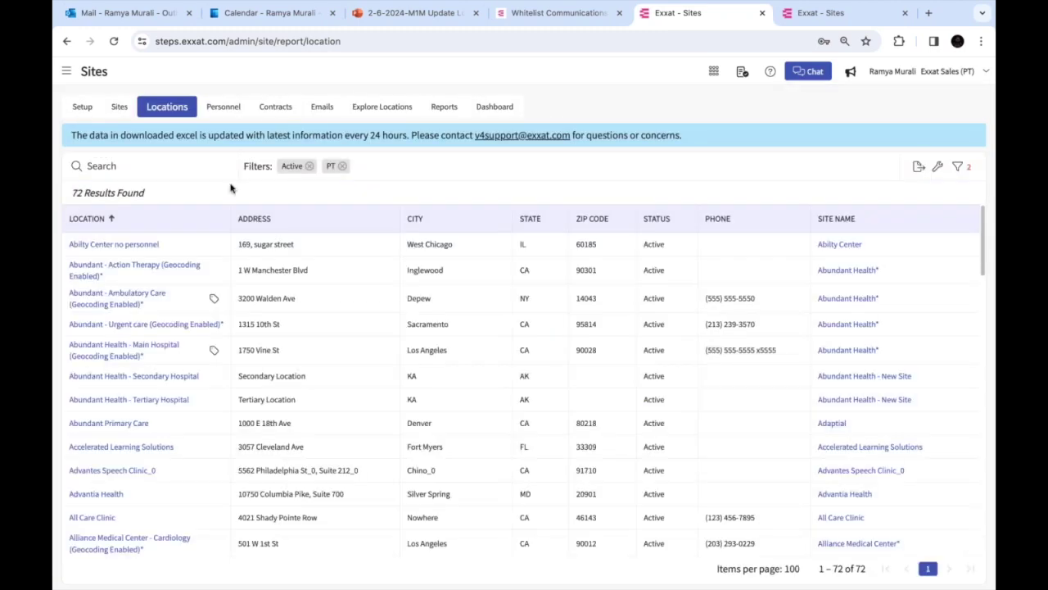
{"action": "left_click", "coordinate": [328, 113]}
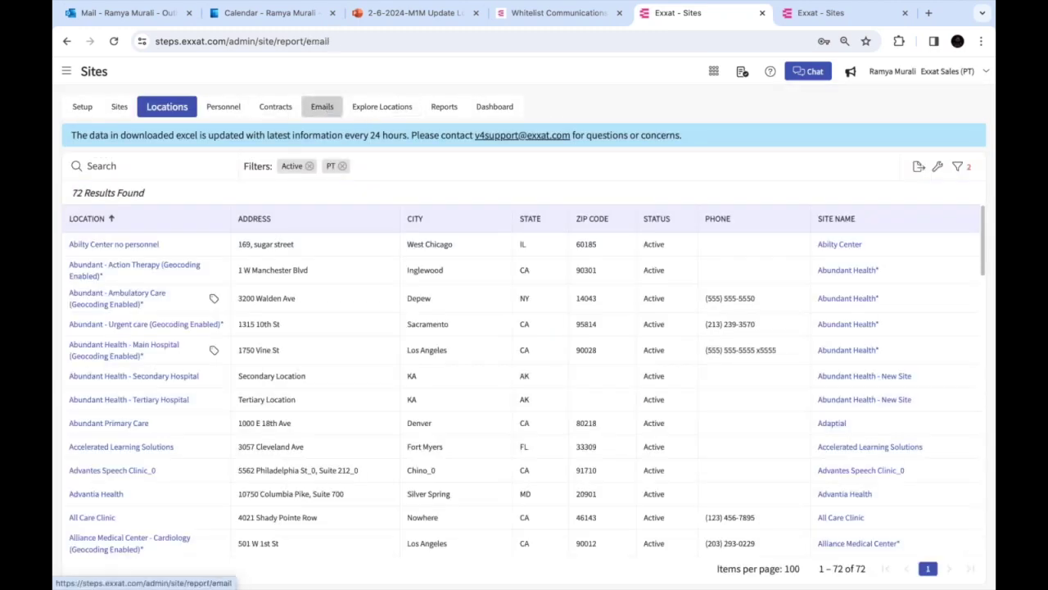
{"action": "key", "text": "ctrl+plus"}
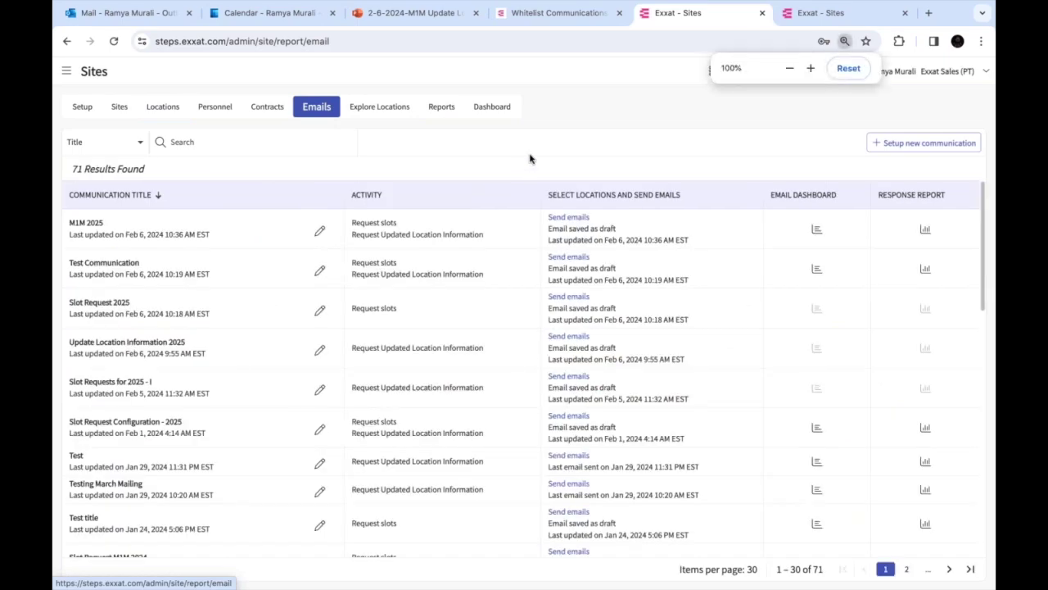
{"action": "key", "text": "ctrl+plus"}
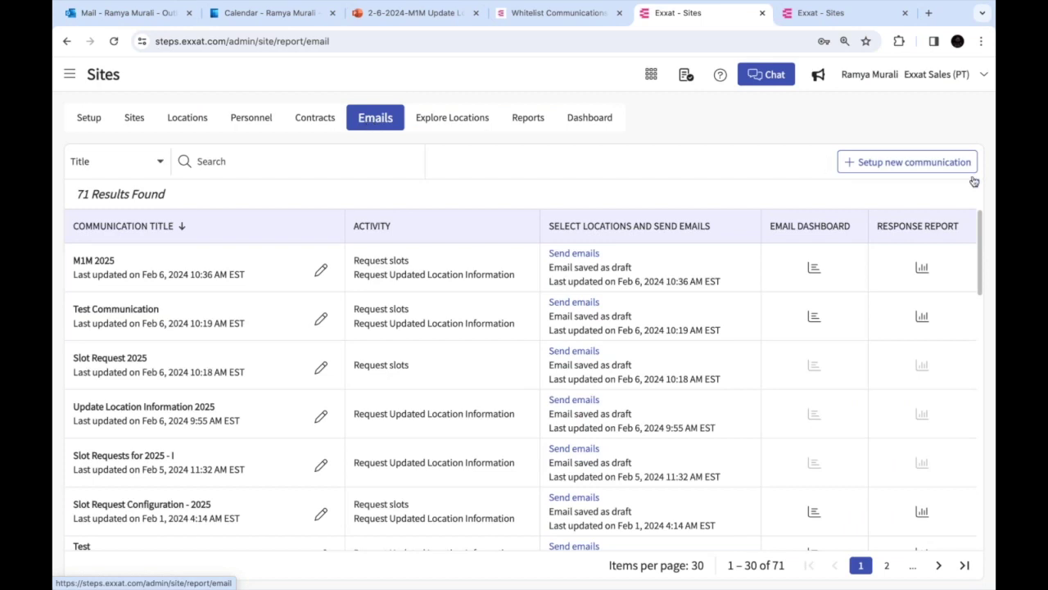
Start a new communication titled 'Update Location Information', fixing the typo
{"action": "left_click", "coordinate": [925, 167]}
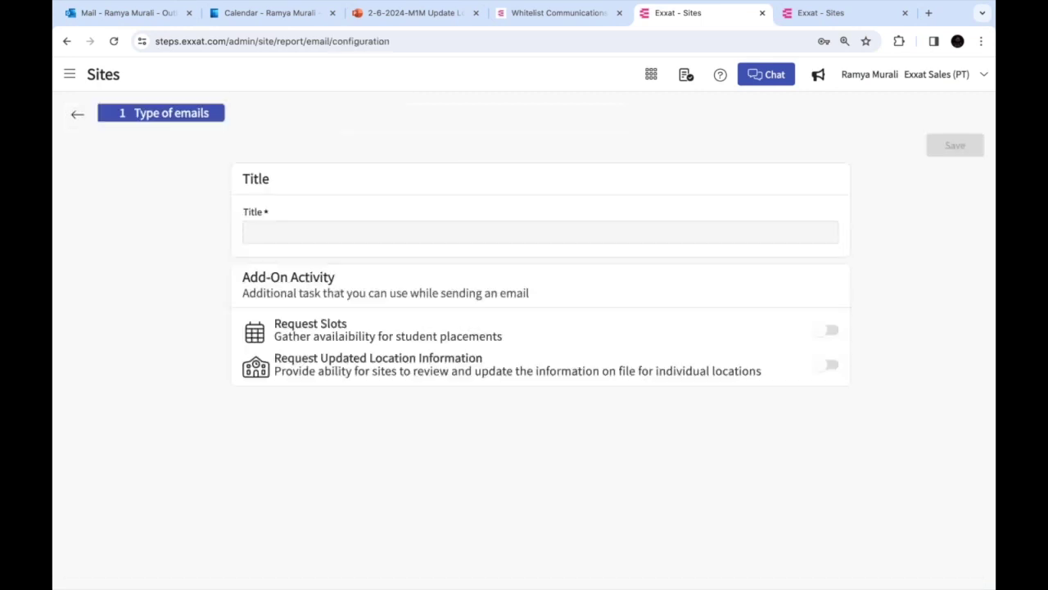
{"action": "left_click", "coordinate": [401, 234]}
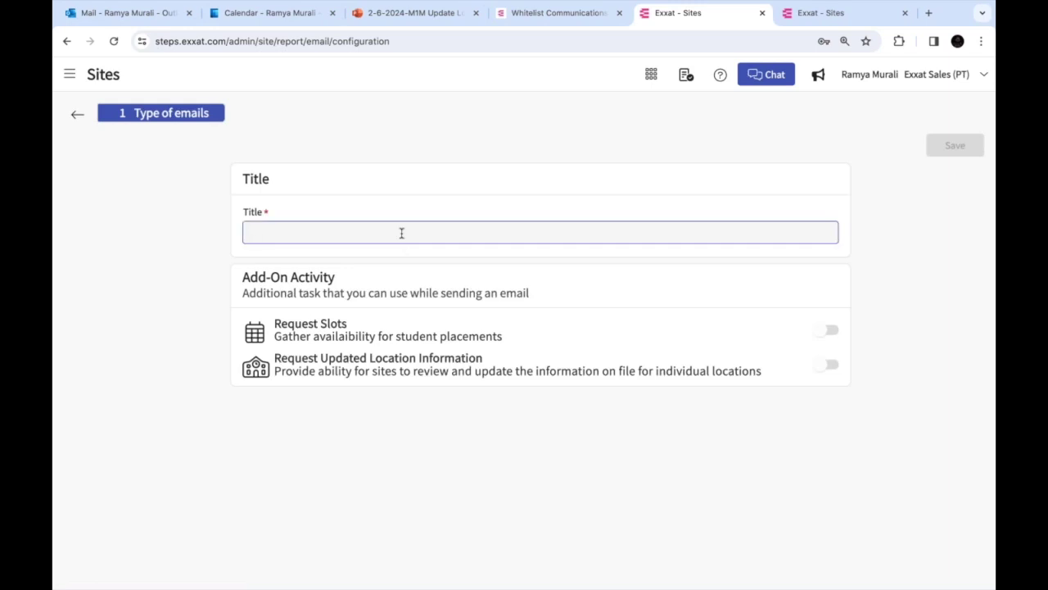
{"action": "type", "text": "Upda"}
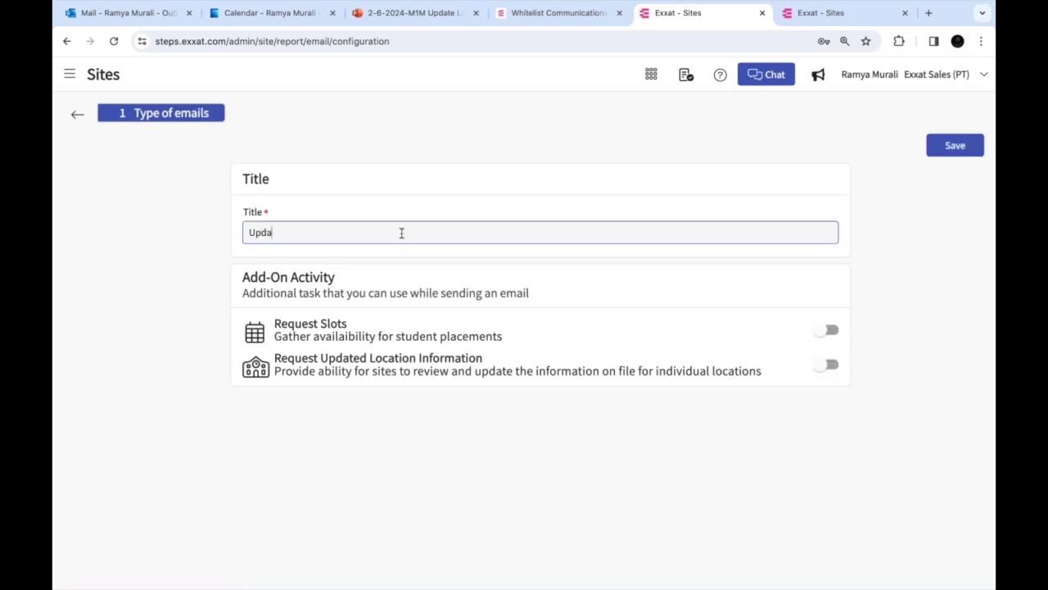
{"action": "type", "text": "te Location I"}
{"action": "type", "text": "nofrmation"}
{"action": "left_click", "coordinate": [338, 234]}
{"action": "key", "text": "BackSpace"}
{"action": "key", "text": "BackSpace"}
{"action": "key", "text": "BackSpace"}
{"action": "type", "text": "nforrmation"}
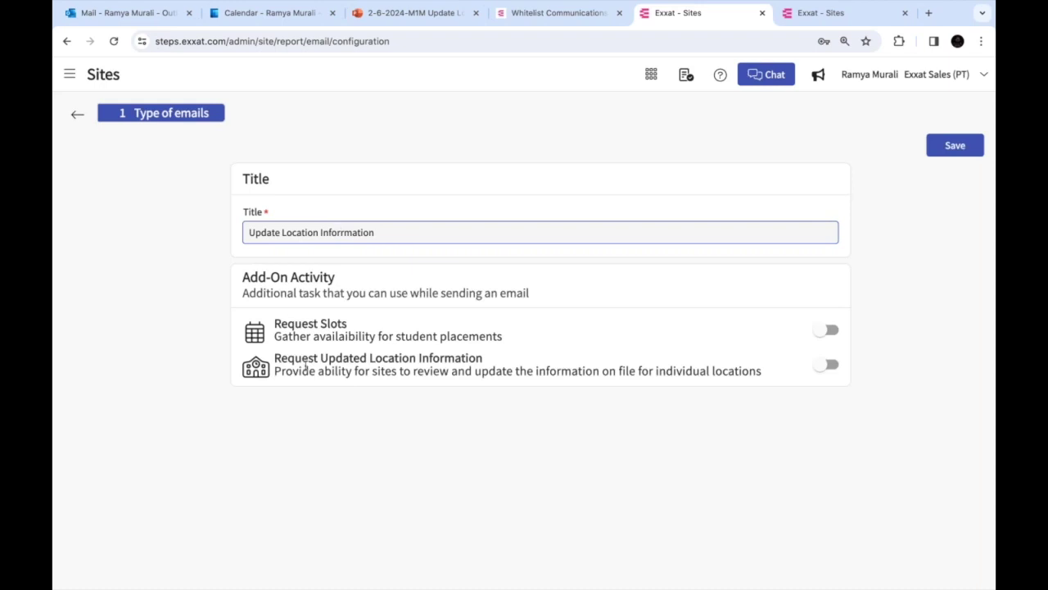
Enable Request Updated Location Information and continue to the add-on configuration
{"action": "left_click_drag", "start_coordinate": [276, 357], "coordinate": [494, 359]}
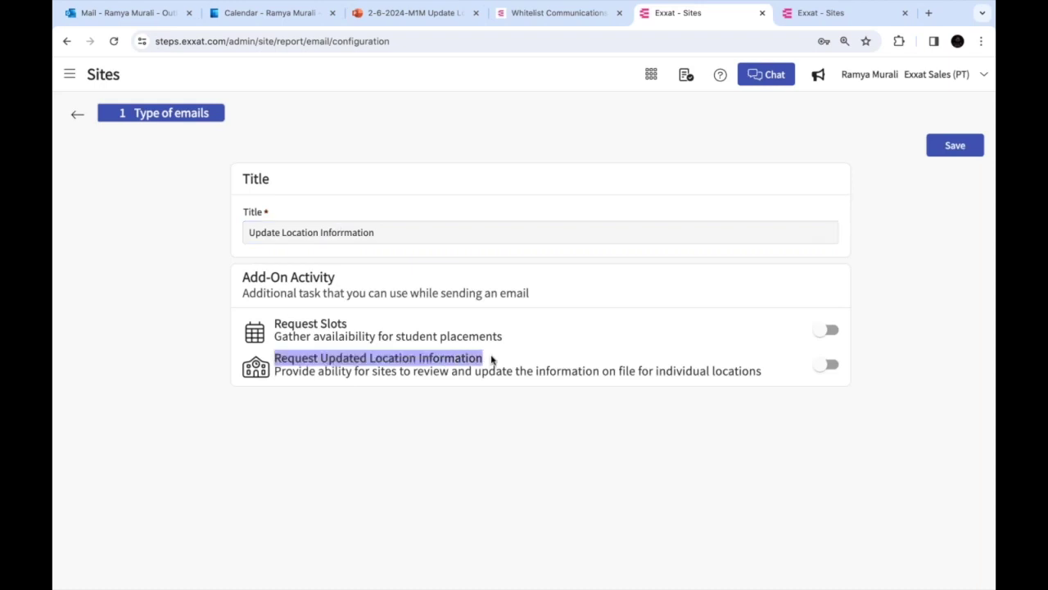
{"action": "left_click", "coordinate": [832, 367]}
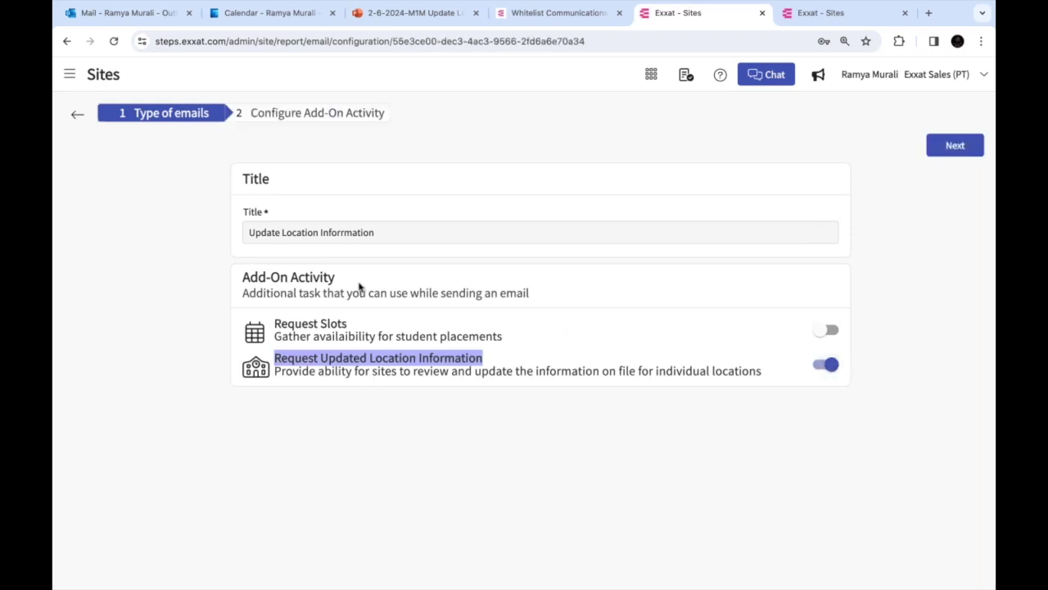
{"action": "left_click_drag", "start_coordinate": [273, 323], "coordinate": [382, 326]}
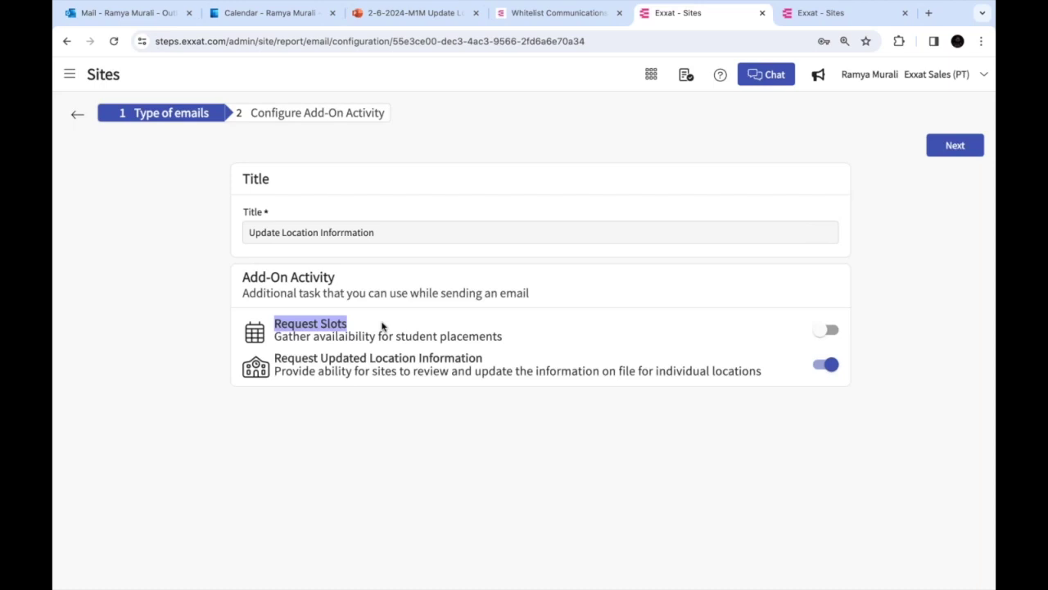
{"action": "double_click", "coordinate": [404, 370]}
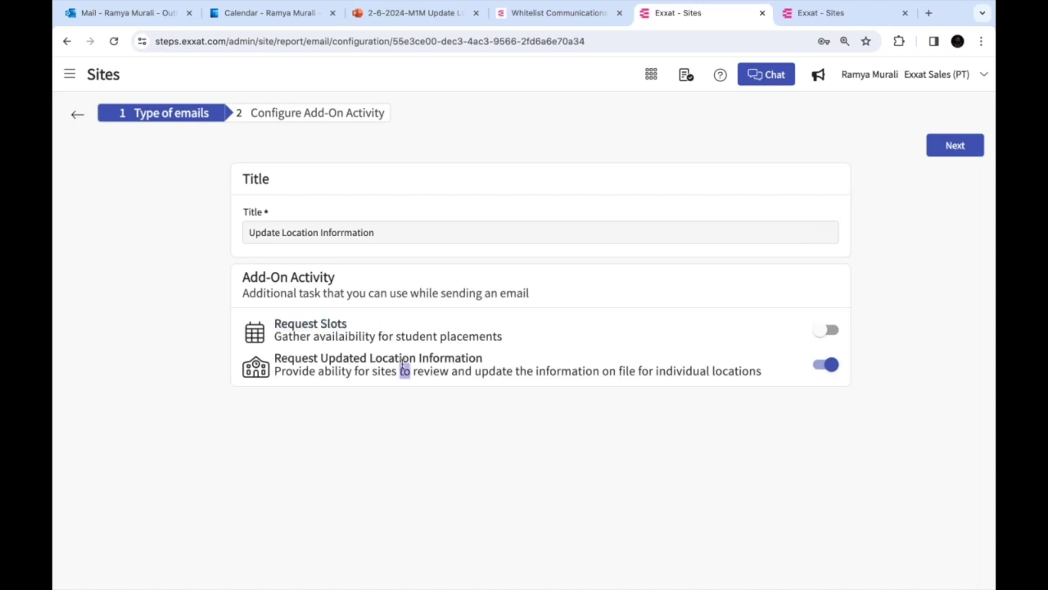
{"action": "left_click_drag", "start_coordinate": [289, 358], "coordinate": [419, 361]}
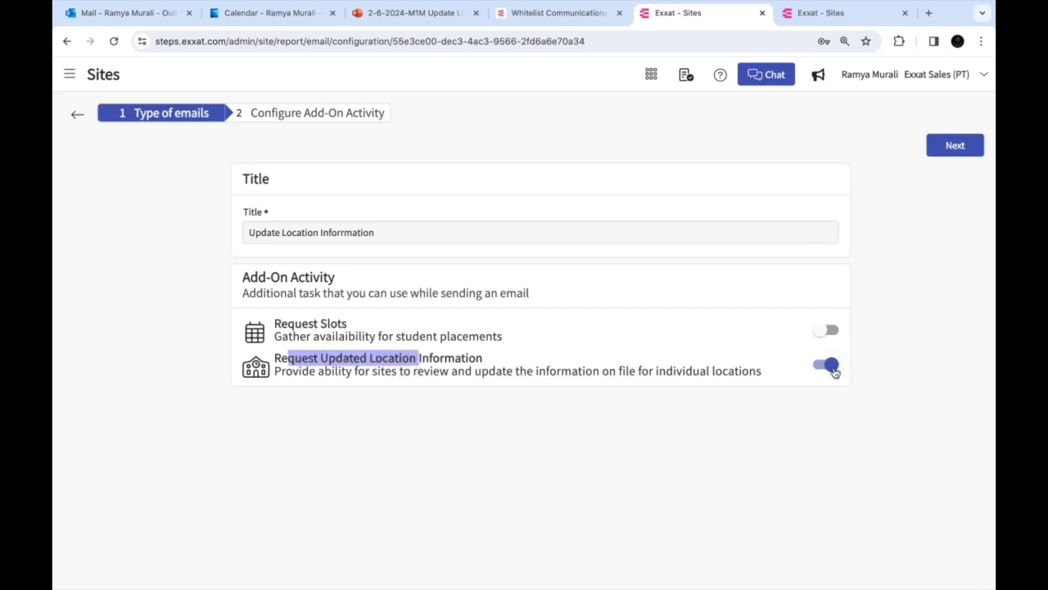
{"action": "left_click", "coordinate": [954, 147]}
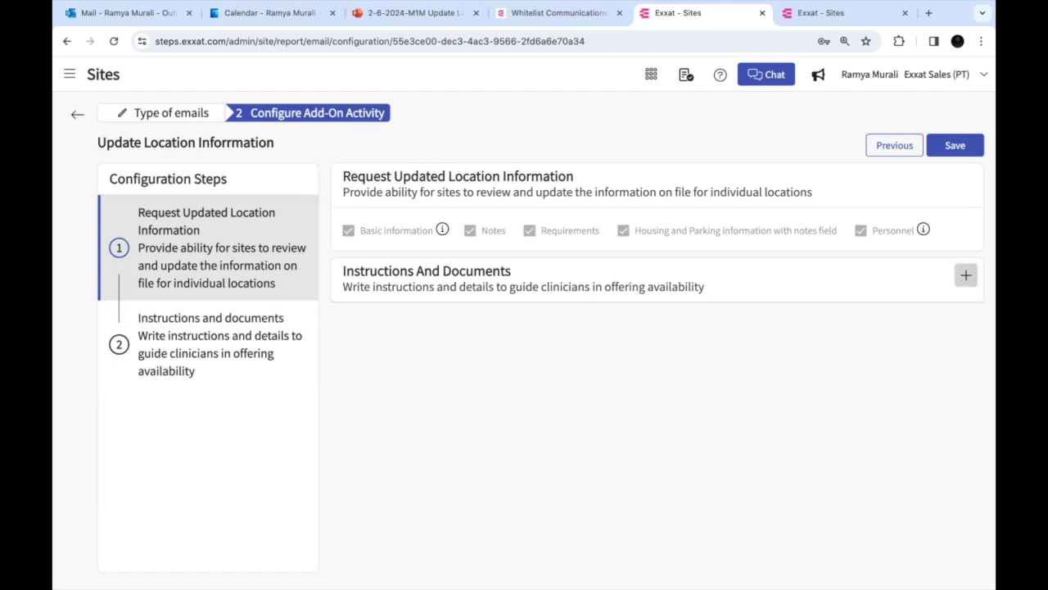
Close the Instructions and Documents editor unused and return to the Emails list
{"action": "left_click", "coordinate": [966, 278]}
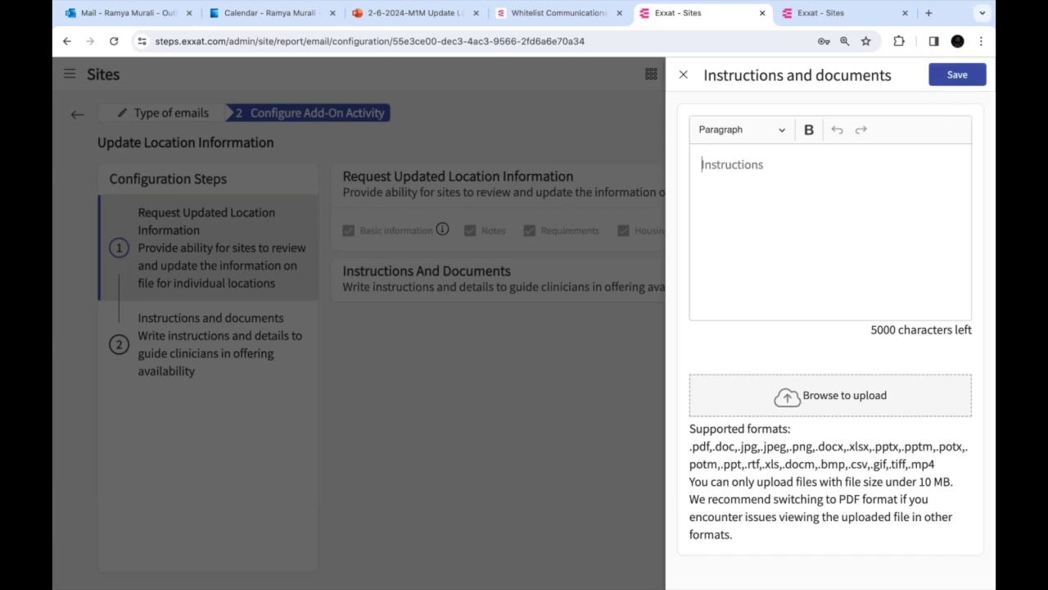
{"action": "left_click", "coordinate": [683, 75]}
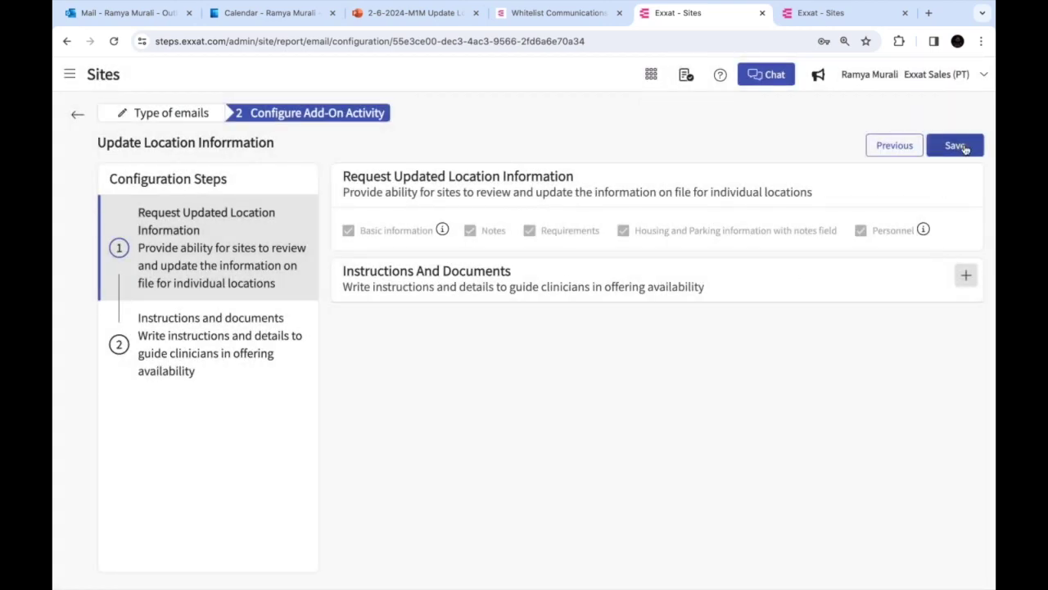
{"action": "left_click", "coordinate": [77, 113]}
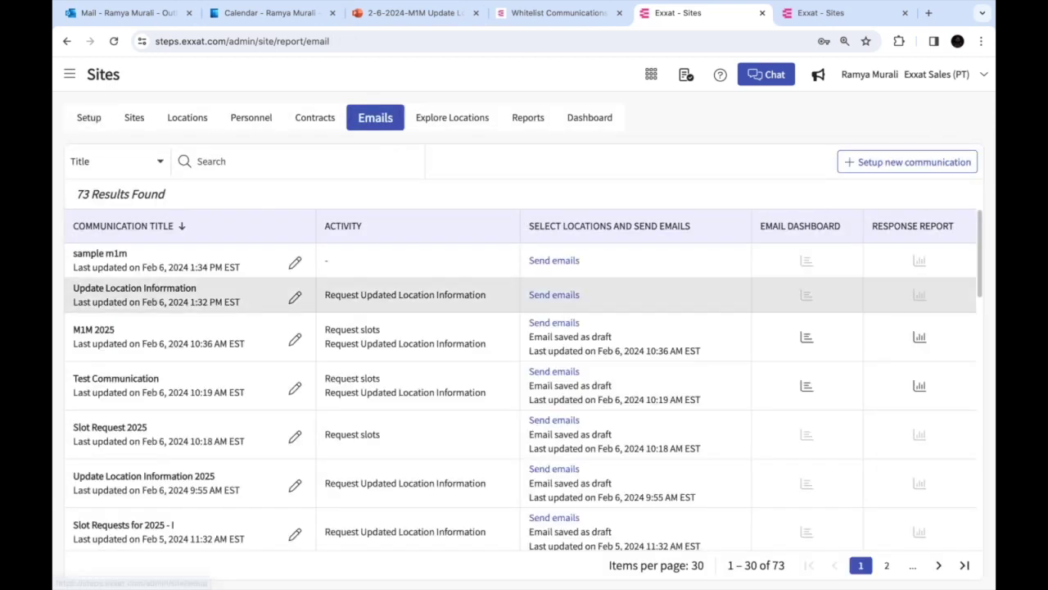
Reopen Update Location Information and view its Instructions and Documents panel
{"action": "triple_click", "coordinate": [155, 302]}
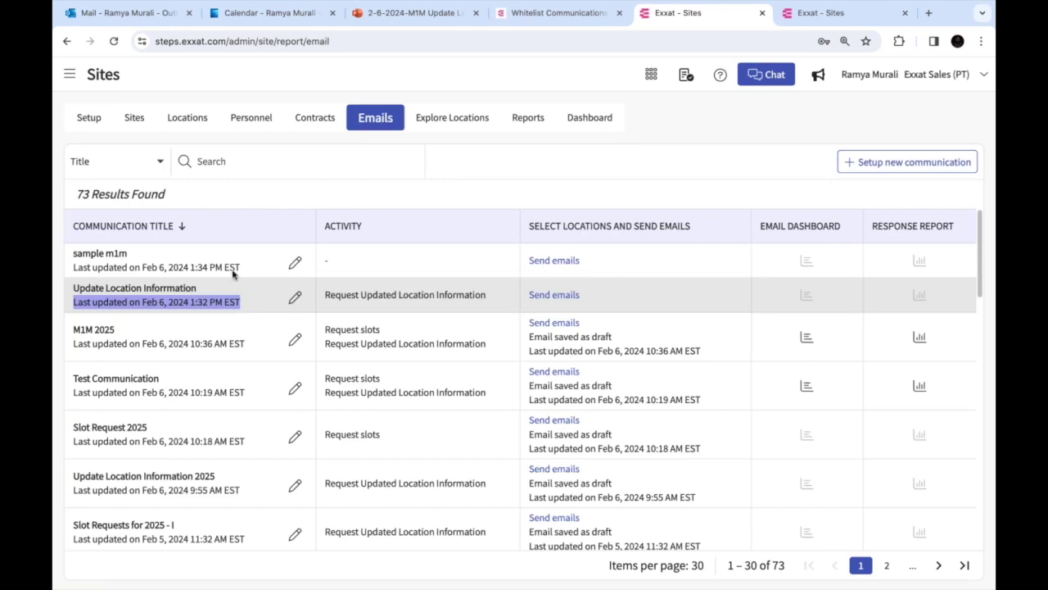
{"action": "left_click", "coordinate": [296, 300]}
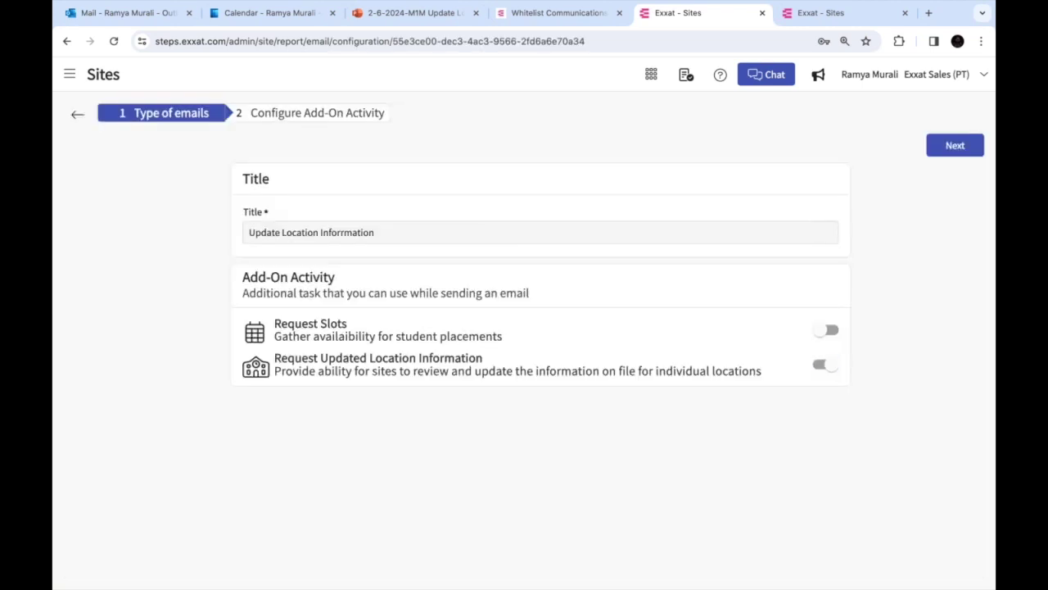
{"action": "left_click", "coordinate": [955, 146]}
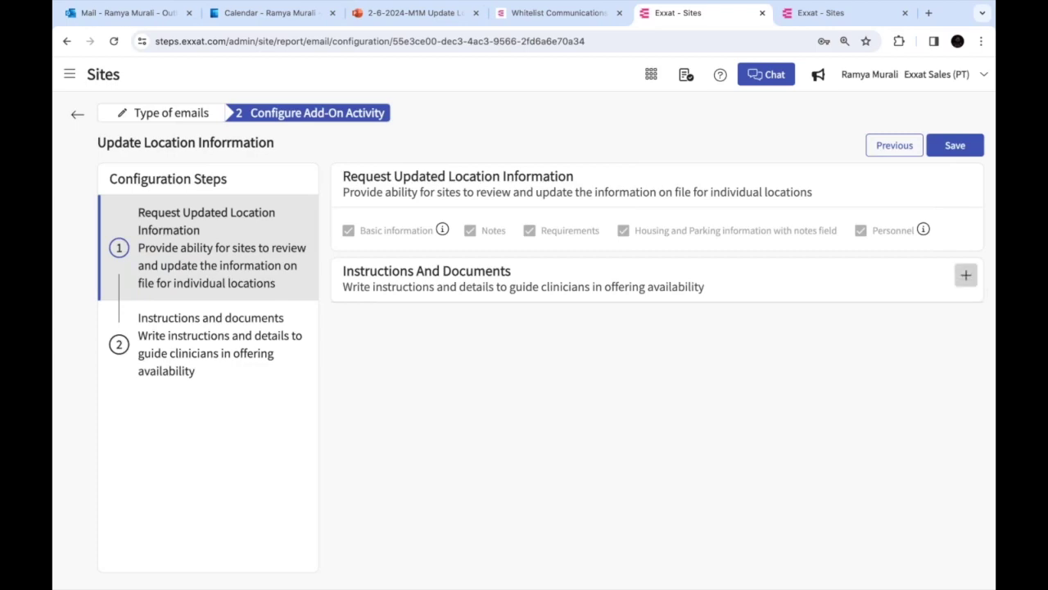
{"action": "left_click", "coordinate": [966, 276]}
{"action": "left_click", "coordinate": [683, 74]}
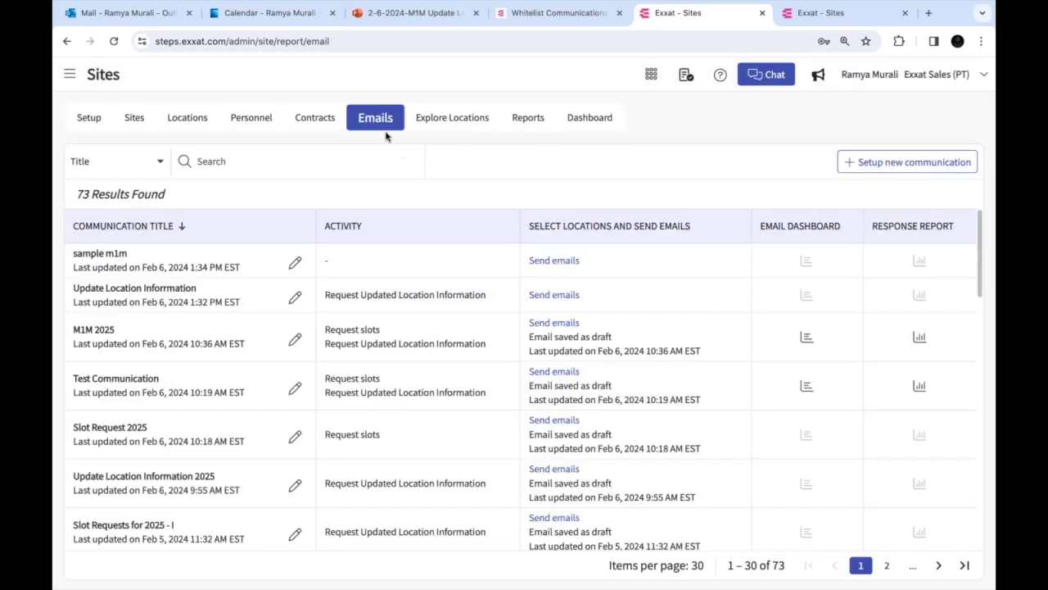
Reopen it again, close the instructions panel without additions, and return to Emails
{"action": "left_click", "coordinate": [290, 302]}
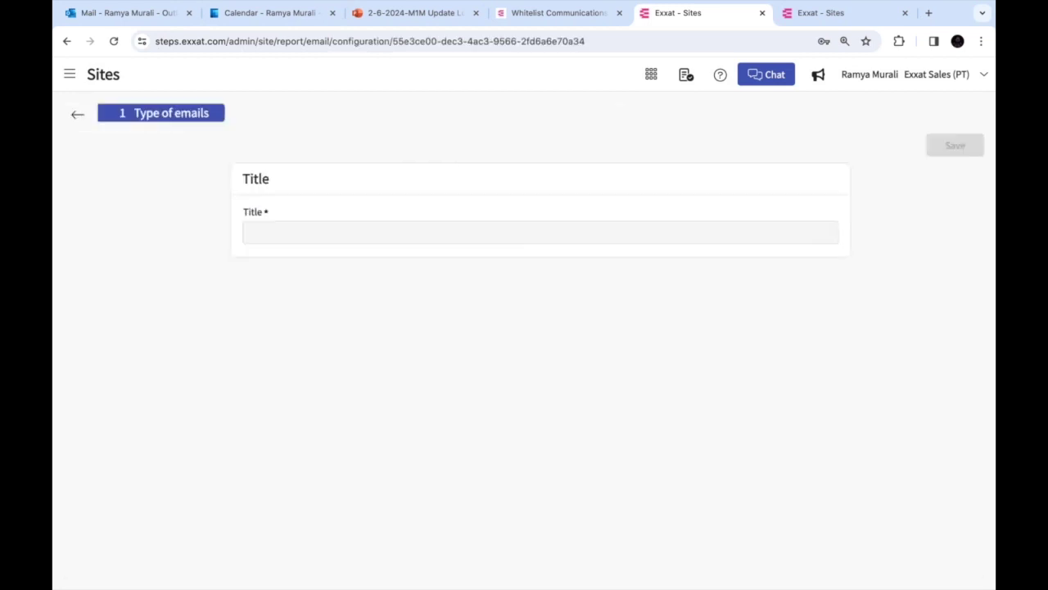
{"action": "left_click", "coordinate": [954, 146]}
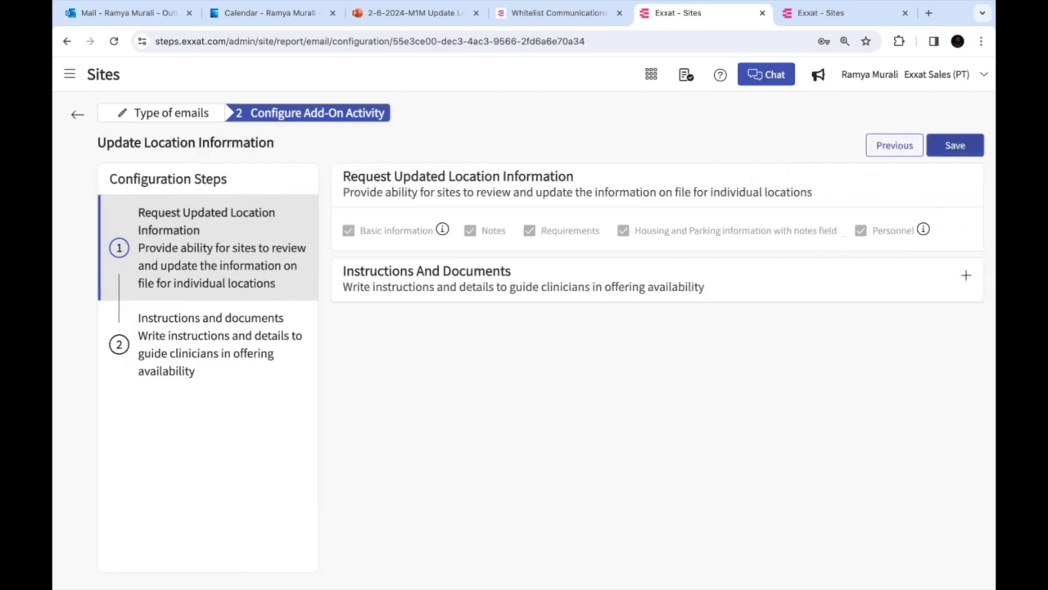
{"action": "left_click", "coordinate": [966, 275]}
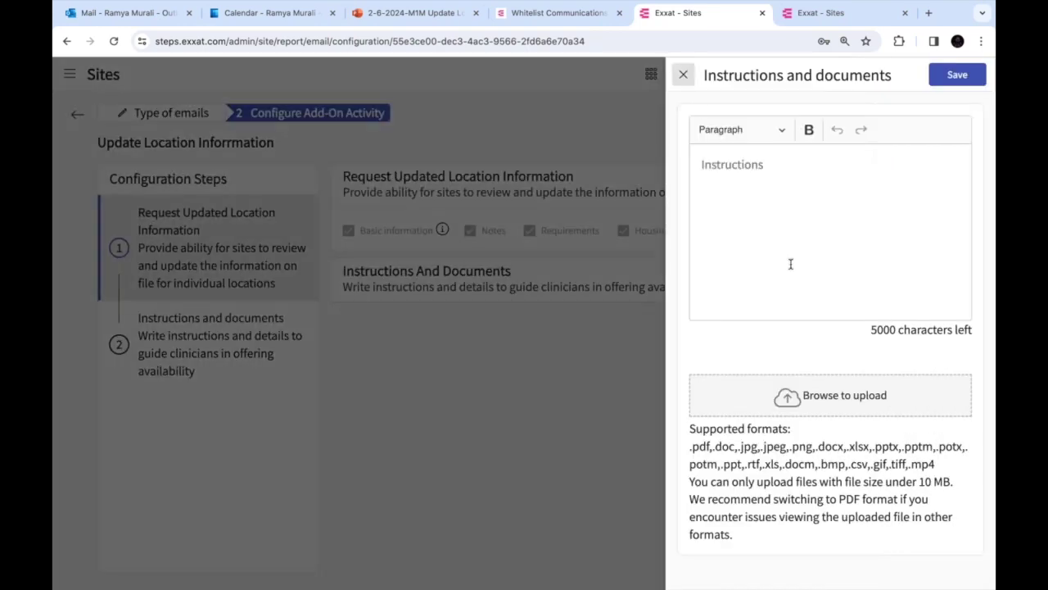
{"action": "left_click", "coordinate": [683, 75]}
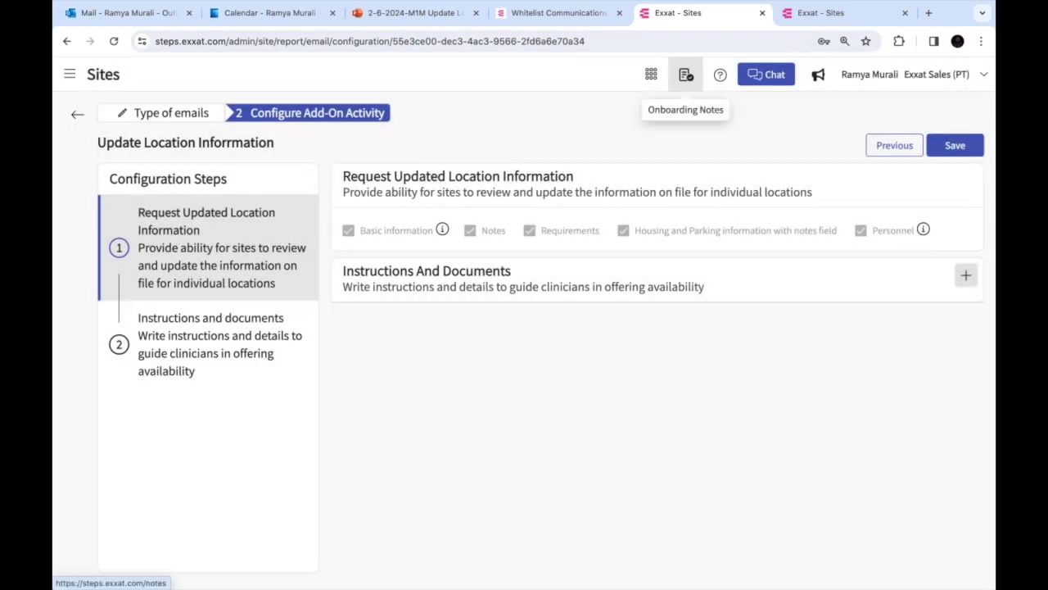
{"action": "left_click", "coordinate": [77, 114]}
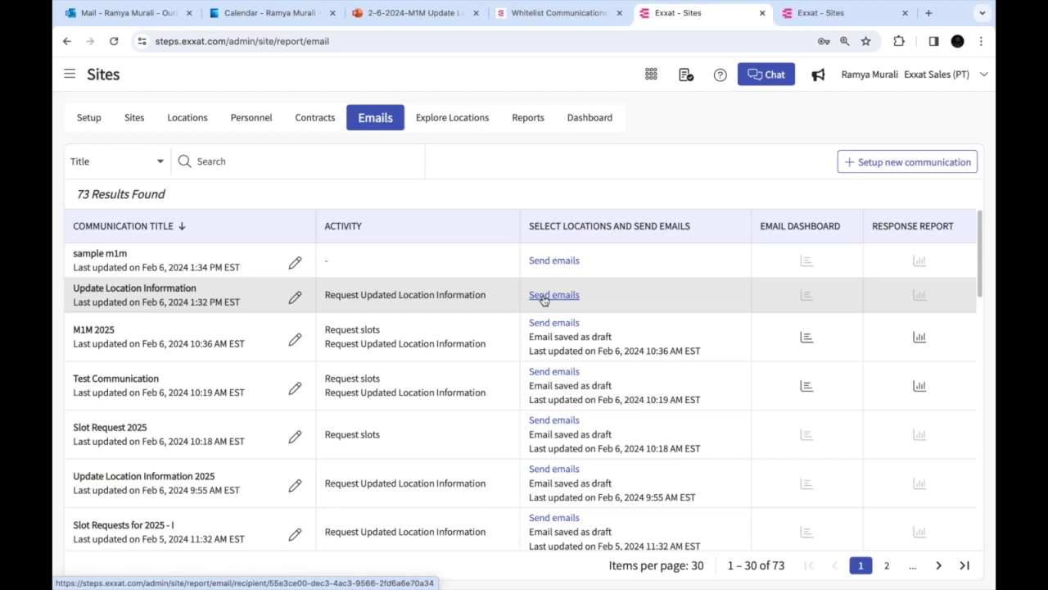
Select Ability Center and three Abundant Health hospitals as email recipients
{"action": "left_click", "coordinate": [544, 296]}
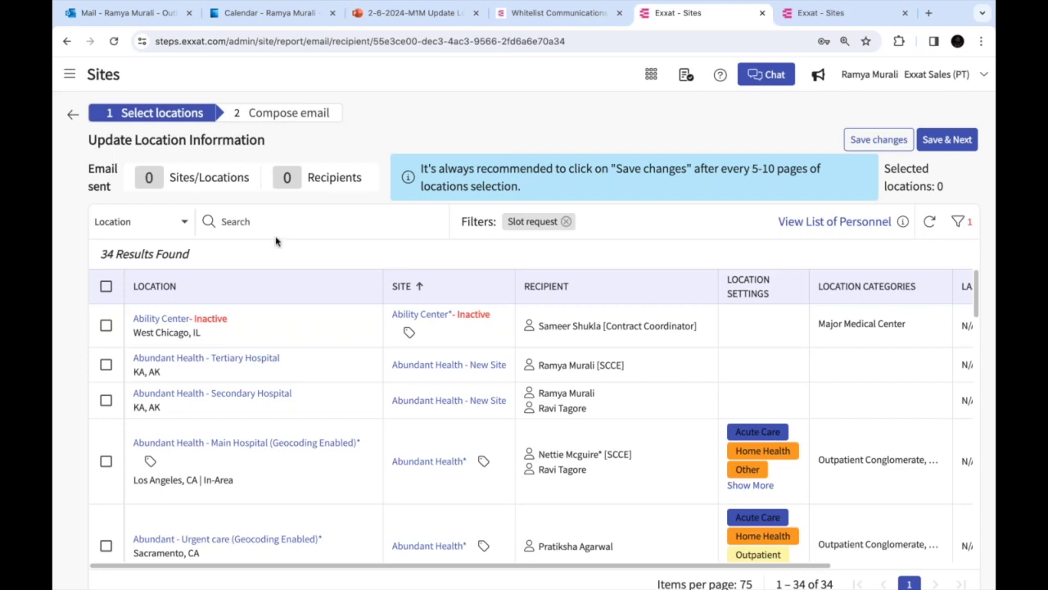
{"action": "left_click", "coordinate": [107, 326]}
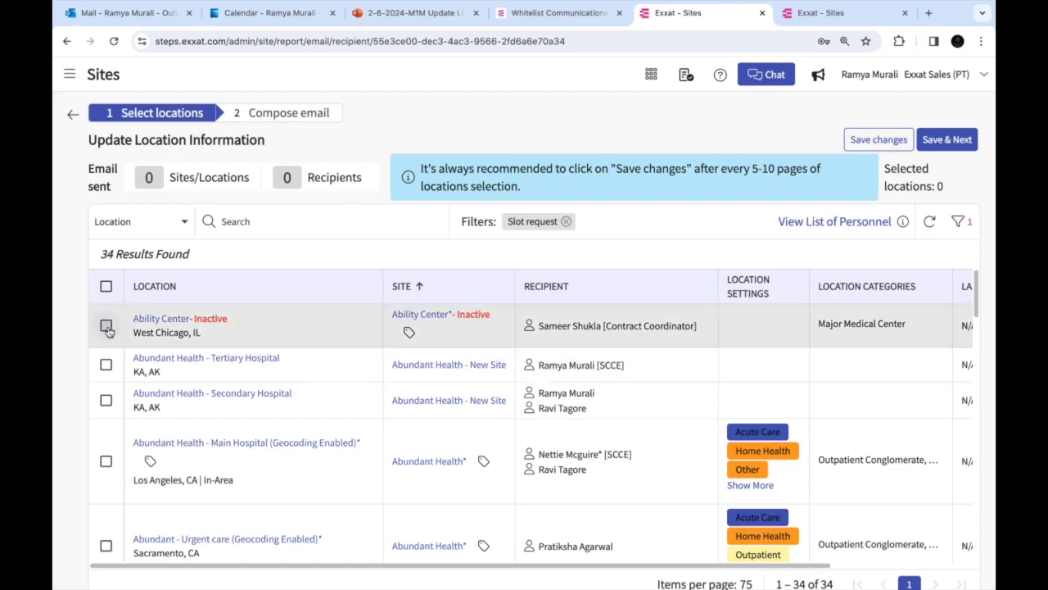
{"action": "left_click", "coordinate": [106, 364]}
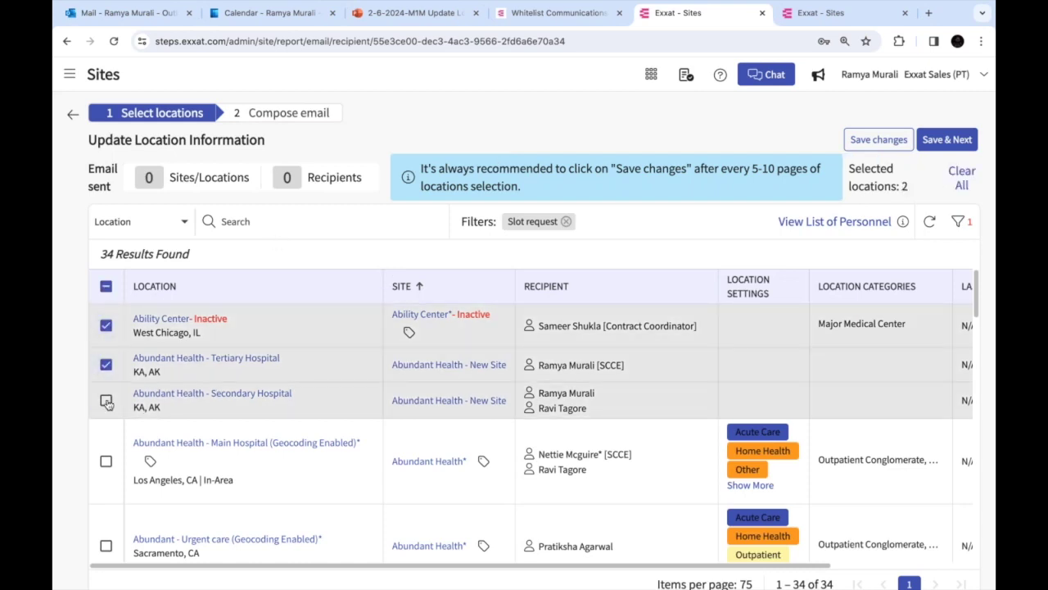
{"action": "left_click", "coordinate": [105, 400]}
{"action": "left_click", "coordinate": [107, 463]}
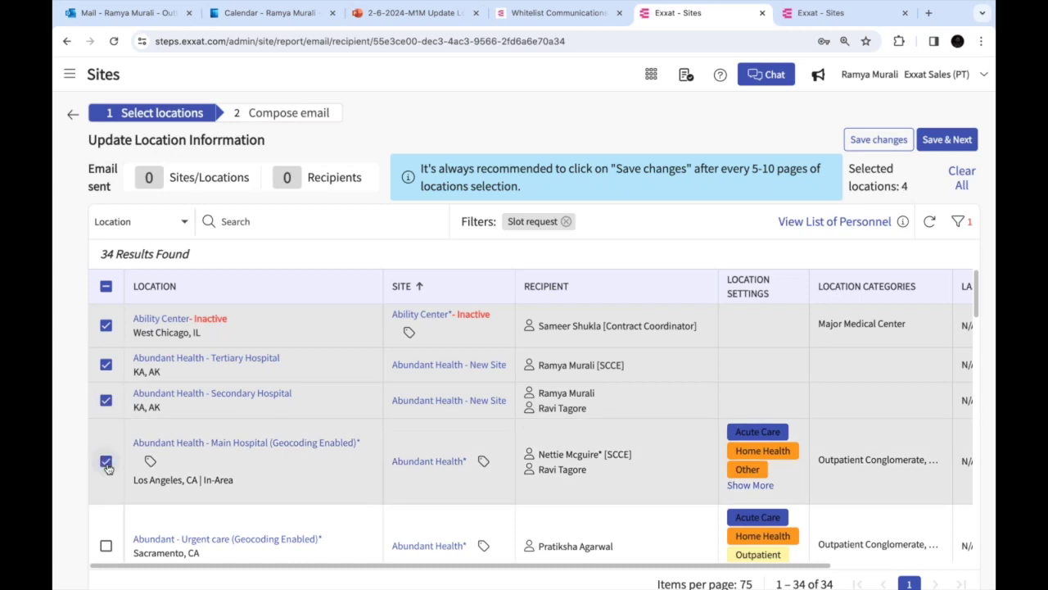
Search locations by Designation for SCCE and review Abundant Primary Care's staff
{"action": "left_click", "coordinate": [135, 230]}
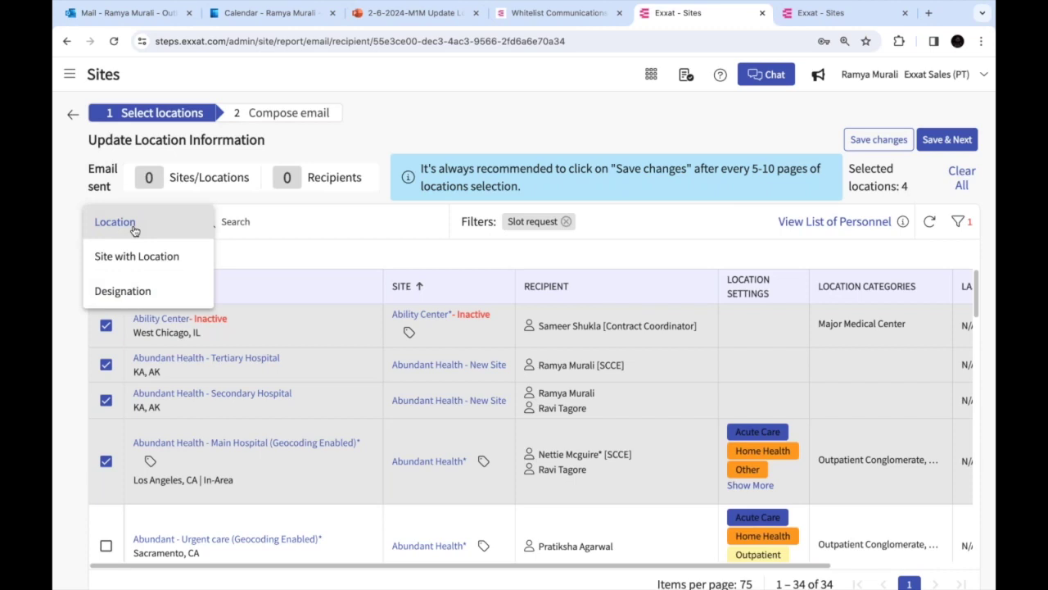
{"action": "left_click", "coordinate": [134, 290]}
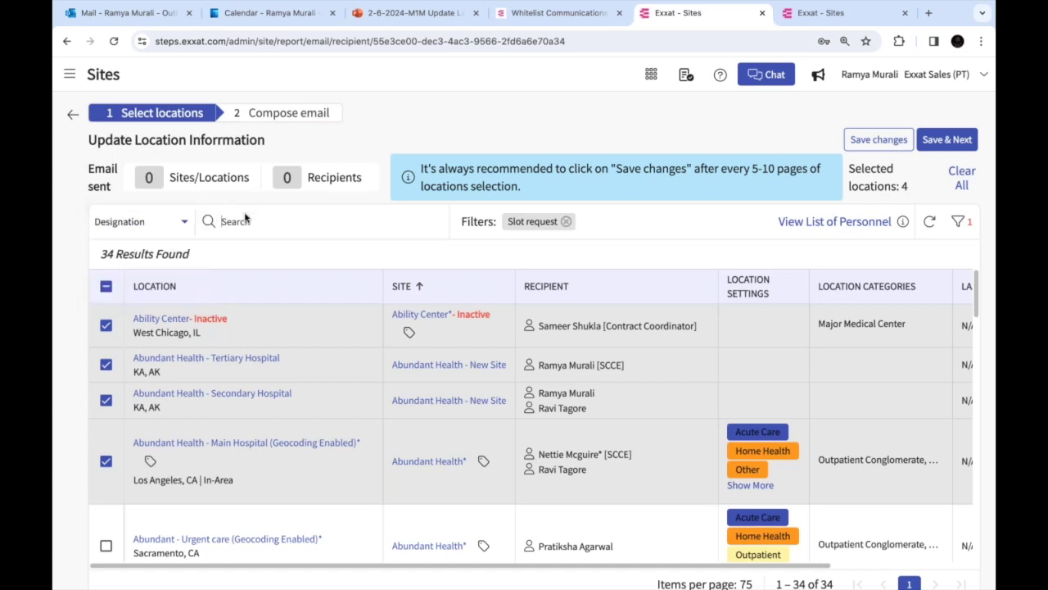
{"action": "left_click", "coordinate": [245, 219]}
{"action": "type", "text": "SCCE"}
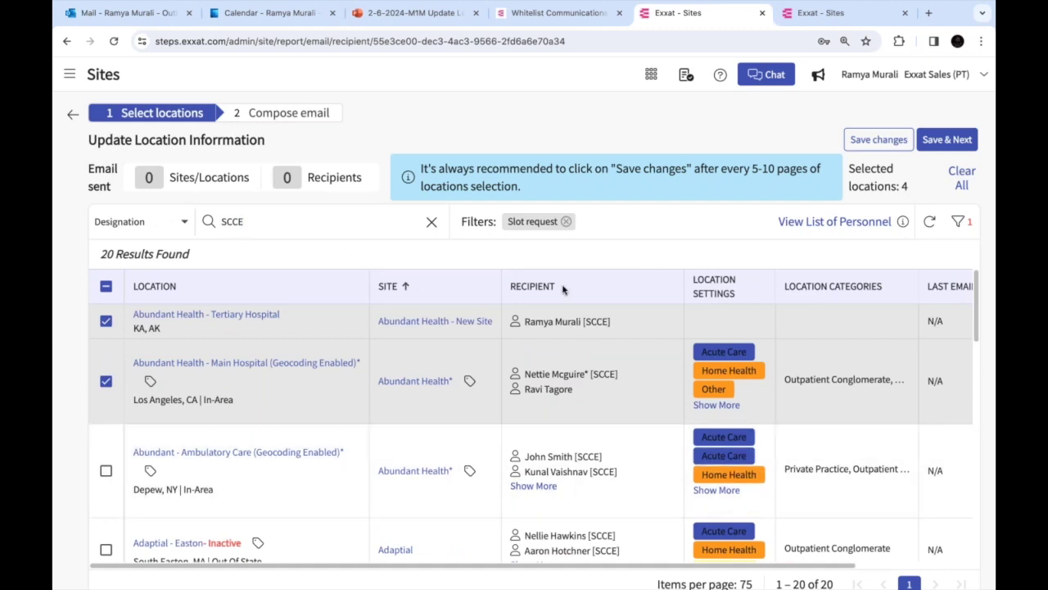
{"action": "scroll", "coordinate": [533, 486], "scroll_direction": "down", "scroll_amount": 3}
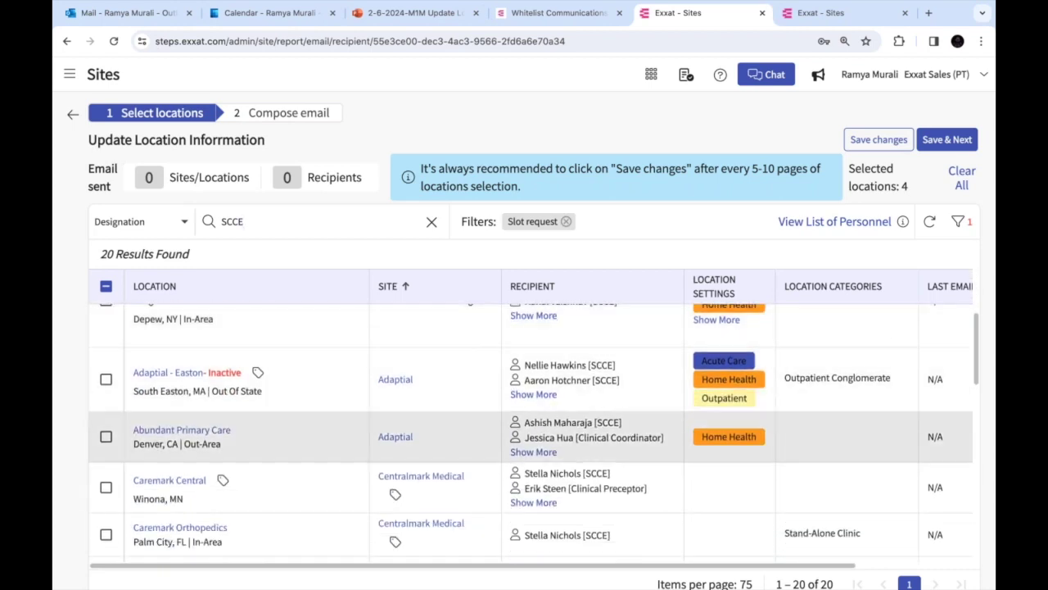
{"action": "scroll", "coordinate": [541, 434], "scroll_direction": "down", "scroll_amount": 1}
{"action": "left_click", "coordinate": [533, 433]}
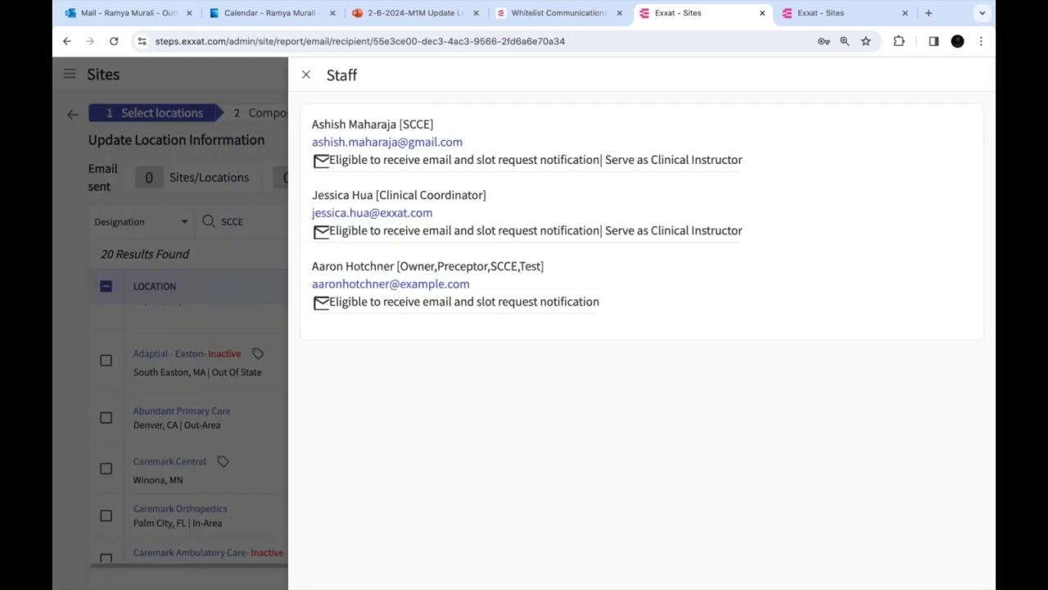
{"action": "left_click", "coordinate": [305, 74]}
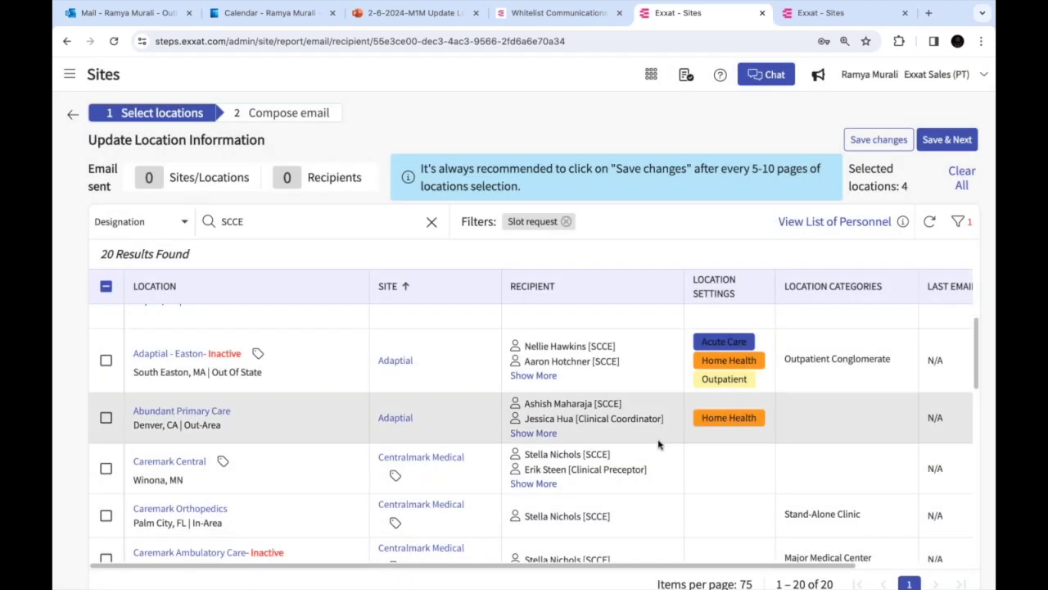
{"action": "scroll", "coordinate": [659, 445], "scroll_direction": "down", "scroll_amount": 10}
{"action": "scroll", "coordinate": [659, 445], "scroll_direction": "down", "scroll_amount": 3}
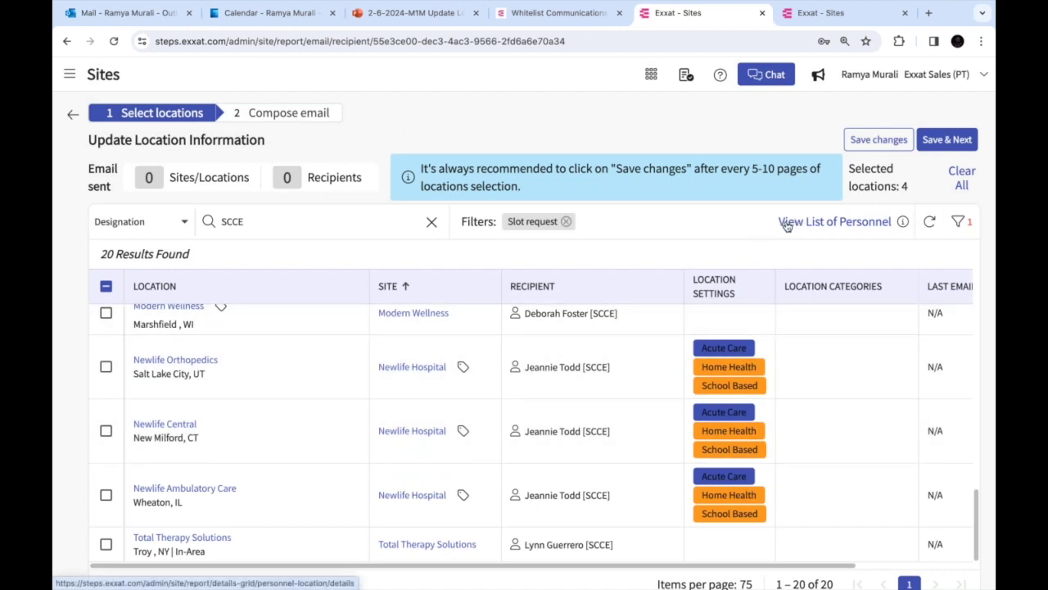
{"action": "left_click", "coordinate": [829, 229]}
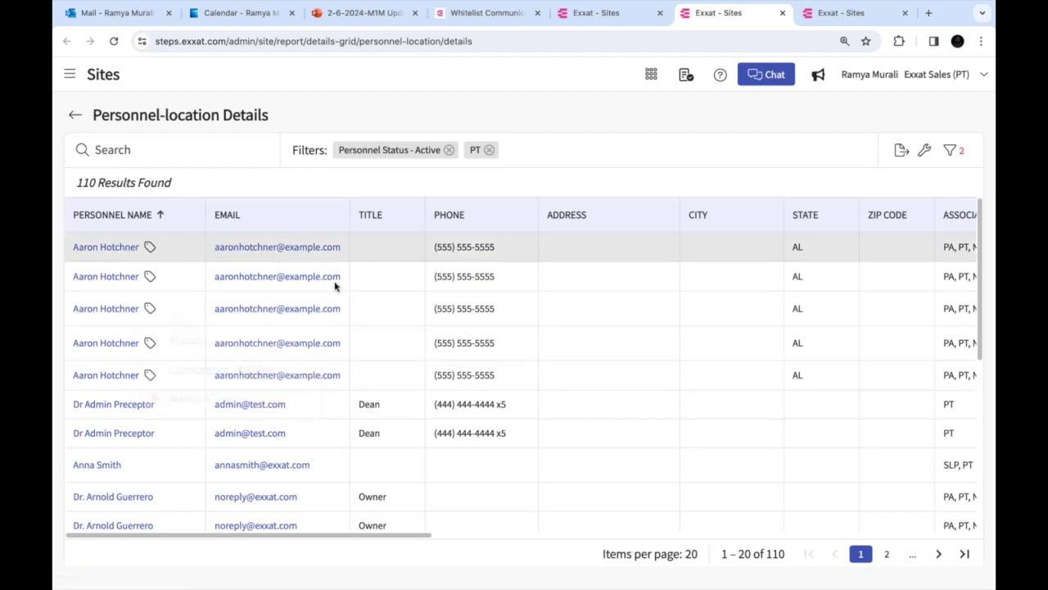
{"action": "scroll", "coordinate": [521, 382], "scroll_direction": "down", "scroll_amount": 2}
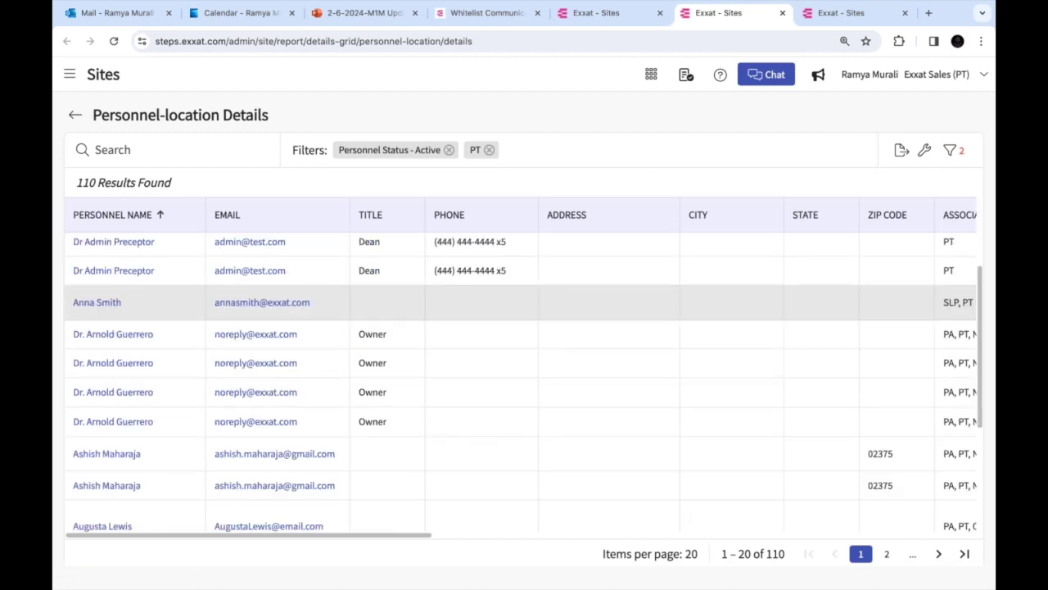
{"action": "double_click", "coordinate": [775, 554]}
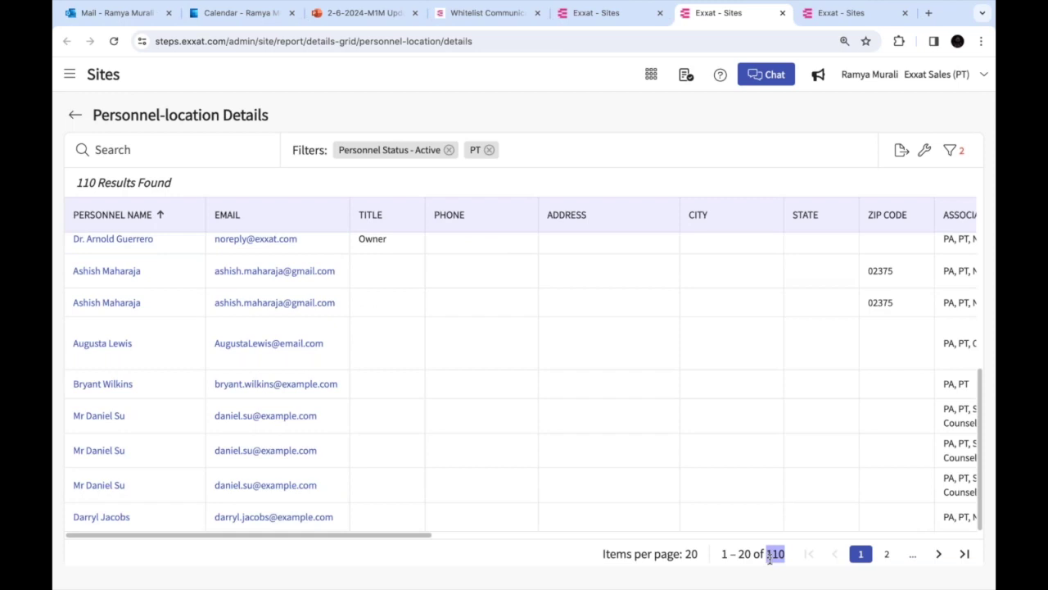
{"action": "left_click", "coordinate": [586, 20]}
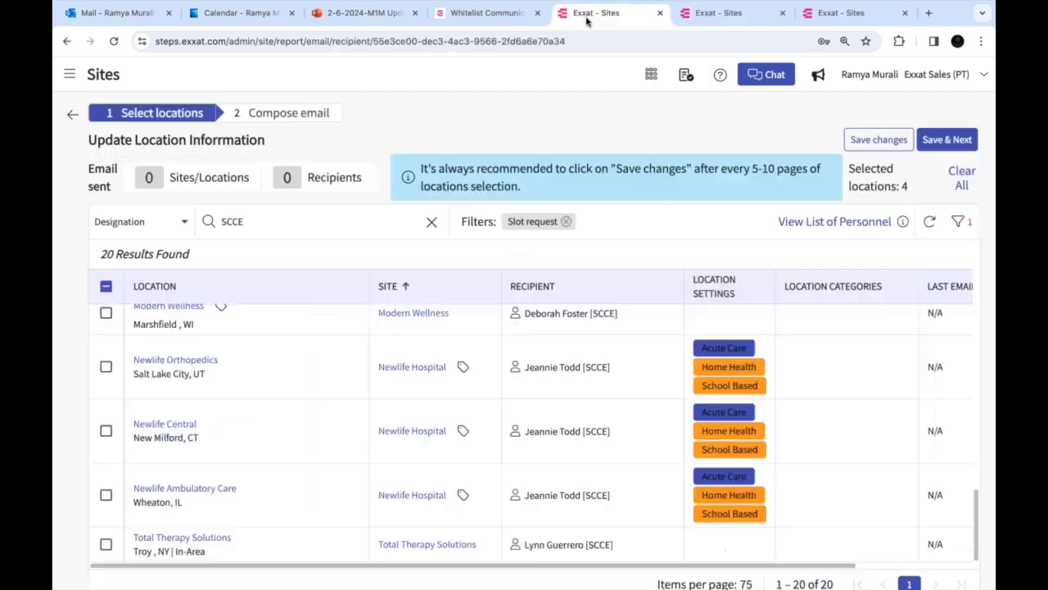
{"action": "left_click", "coordinate": [962, 222]}
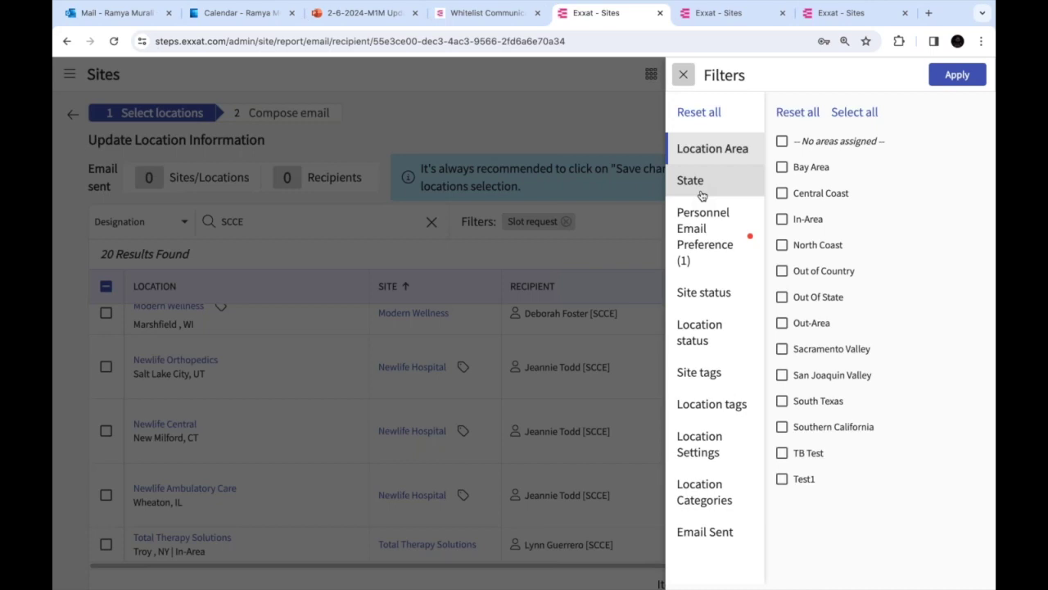
{"action": "left_click", "coordinate": [701, 195]}
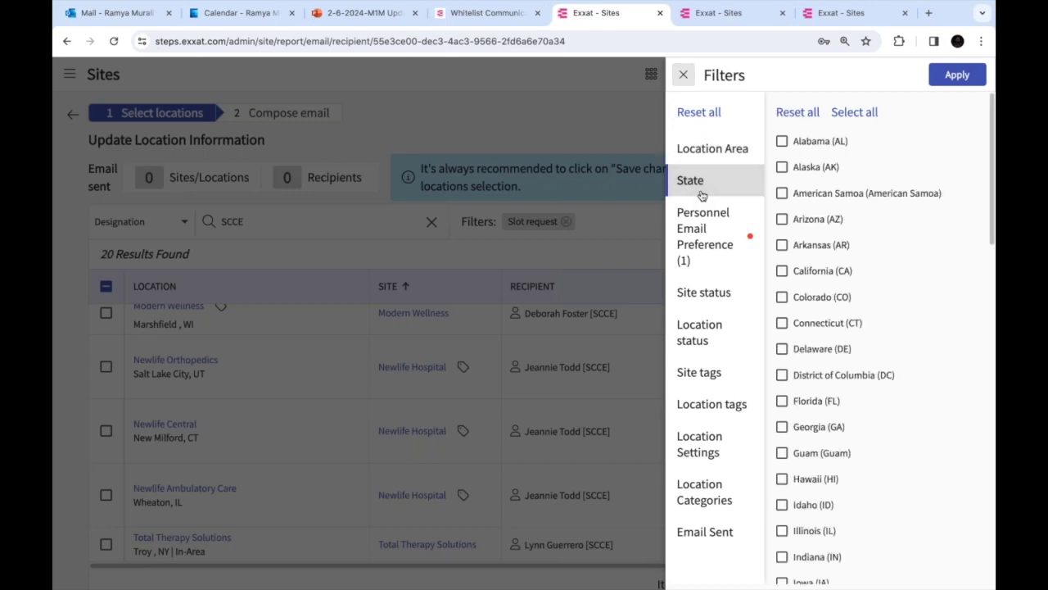
{"action": "left_click", "coordinate": [782, 271]}
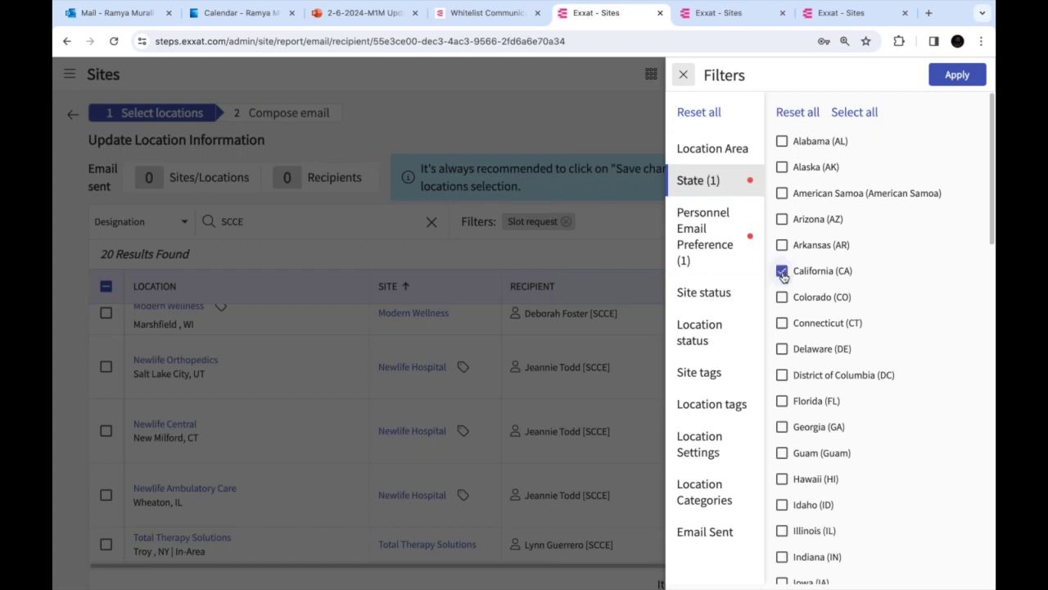
{"action": "left_click", "coordinate": [732, 152]}
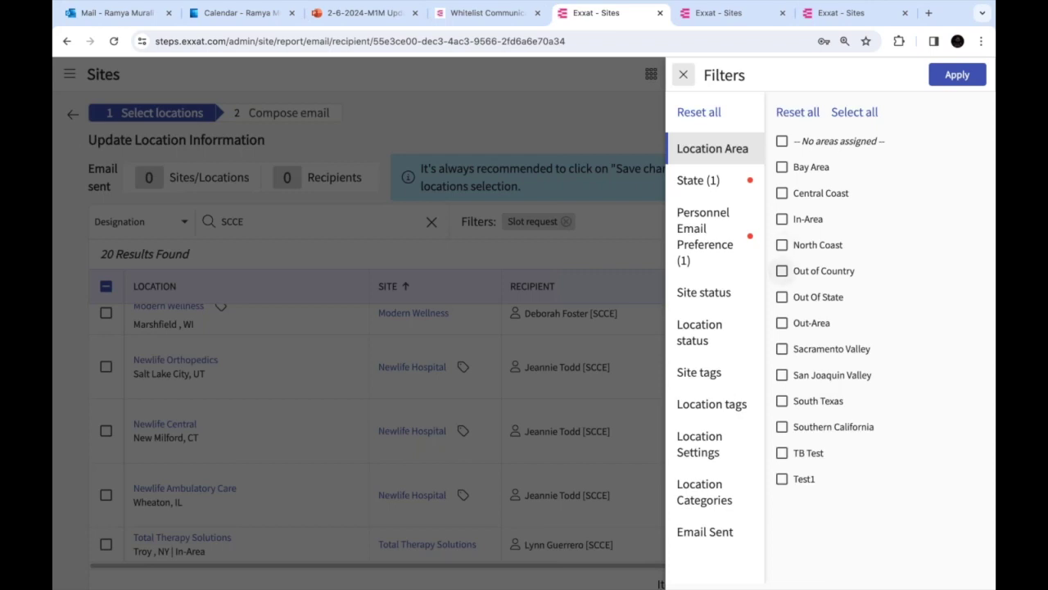
{"action": "left_click", "coordinate": [782, 401]}
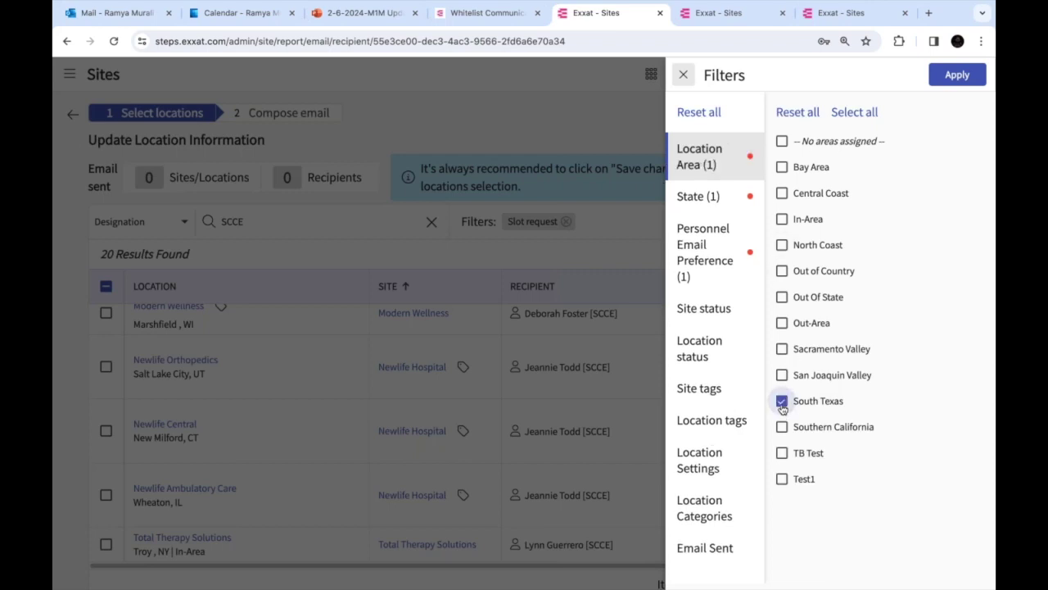
{"action": "left_click", "coordinate": [782, 245]}
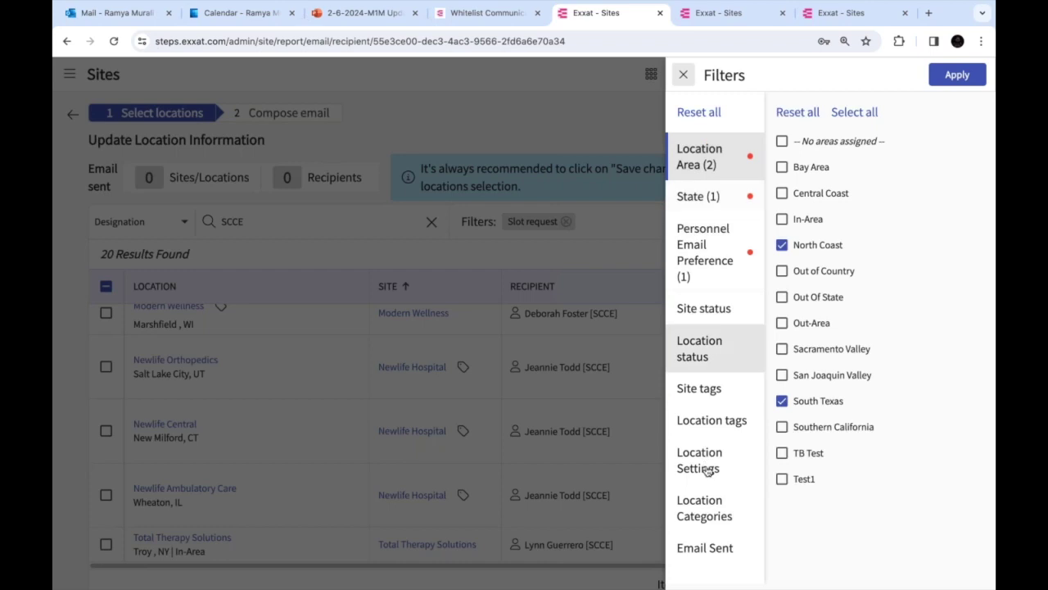
{"action": "left_click", "coordinate": [708, 553]}
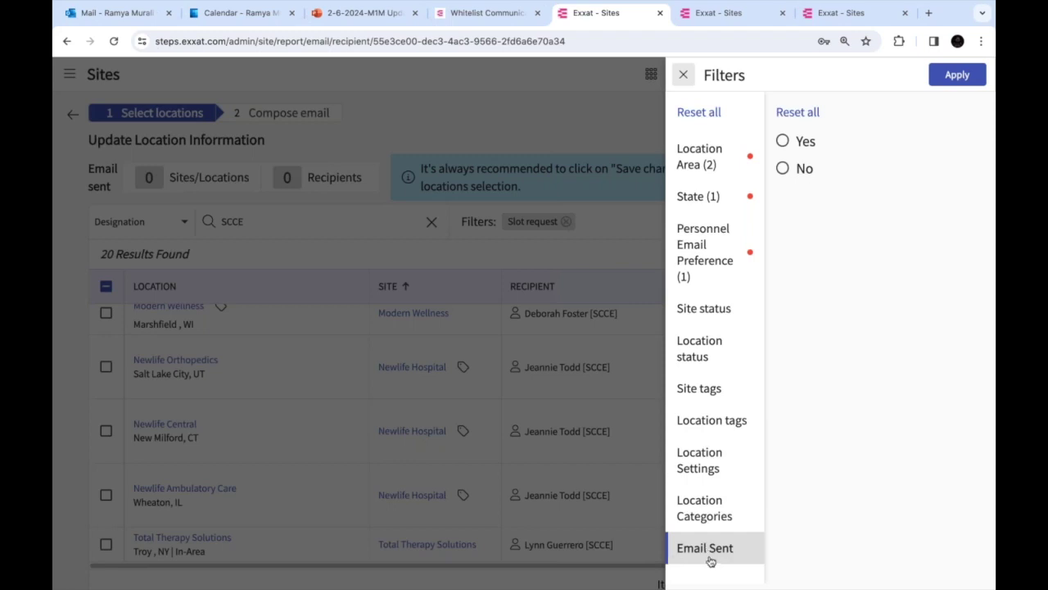
{"action": "left_click", "coordinate": [783, 169]}
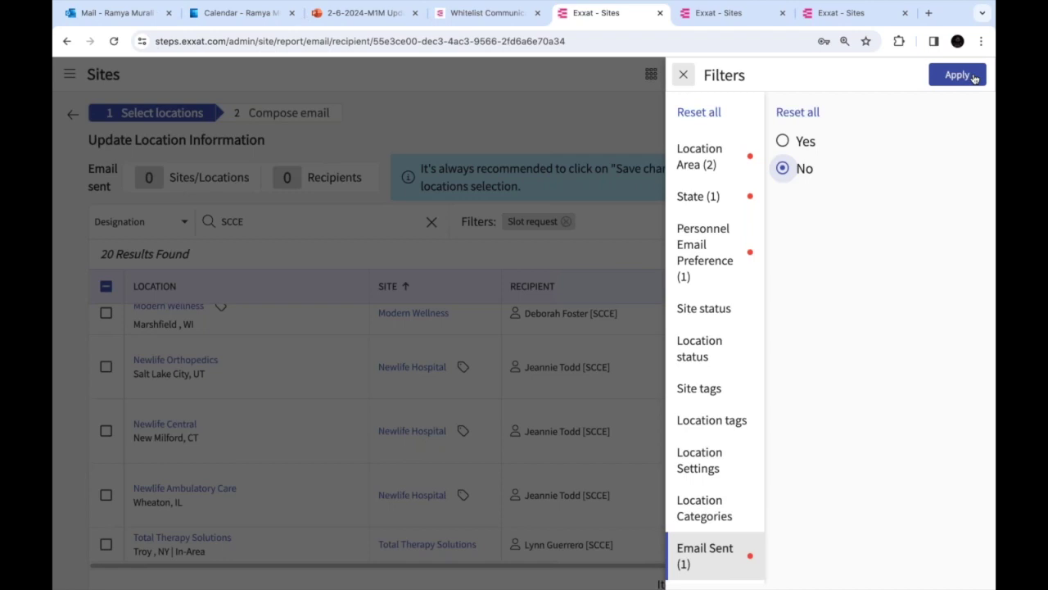
{"action": "left_click", "coordinate": [683, 75]}
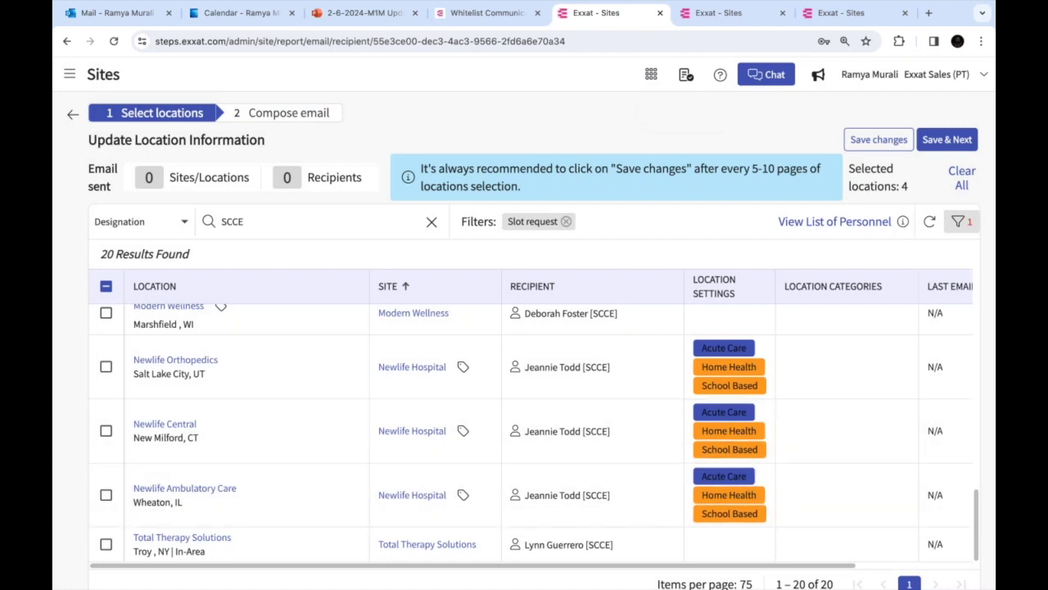
Filter the location list to staff with a slot request email preference
{"action": "left_click", "coordinate": [959, 222]}
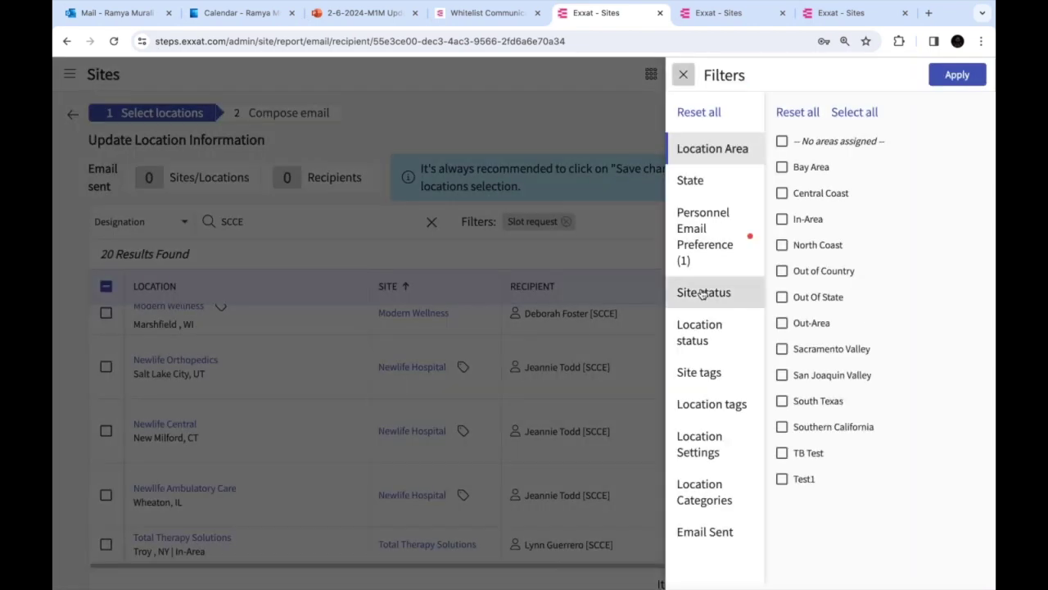
{"action": "left_click", "coordinate": [700, 439]}
{"action": "left_click", "coordinate": [711, 404]}
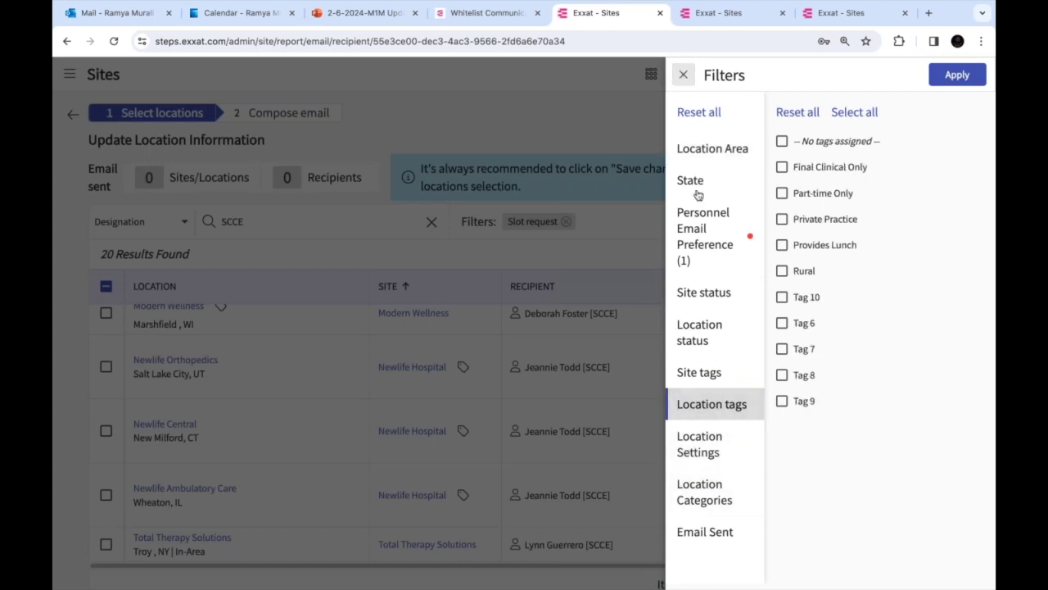
{"action": "left_click", "coordinate": [686, 253]}
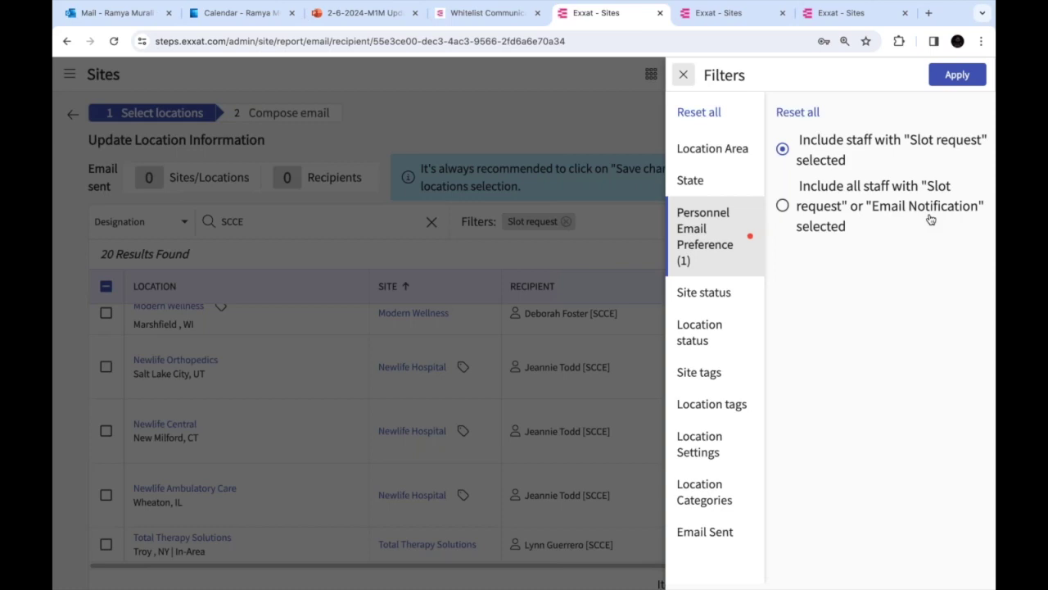
{"action": "left_click", "coordinate": [782, 207]}
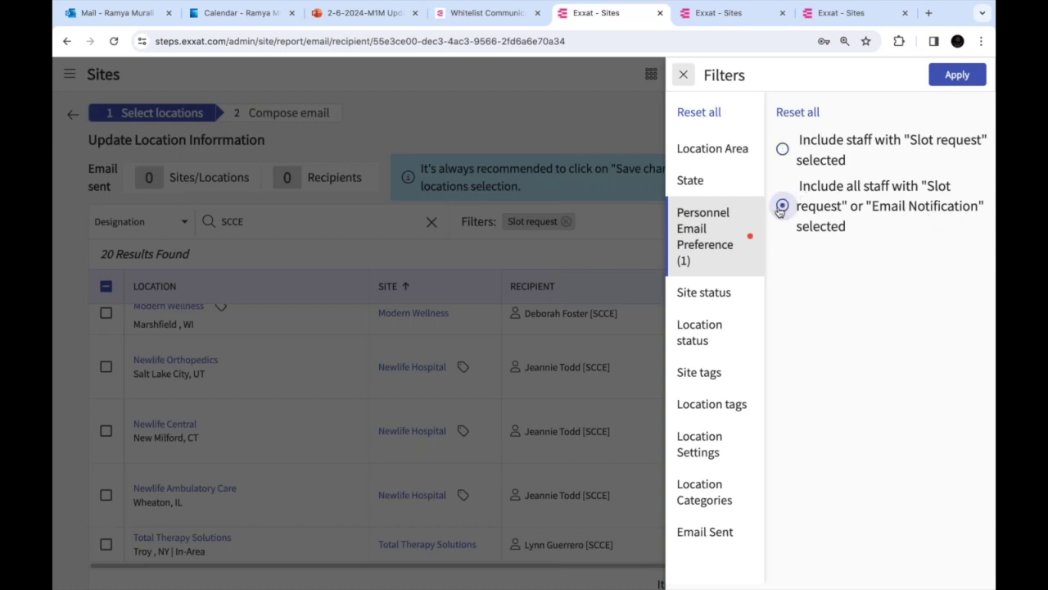
{"action": "left_click", "coordinate": [683, 74]}
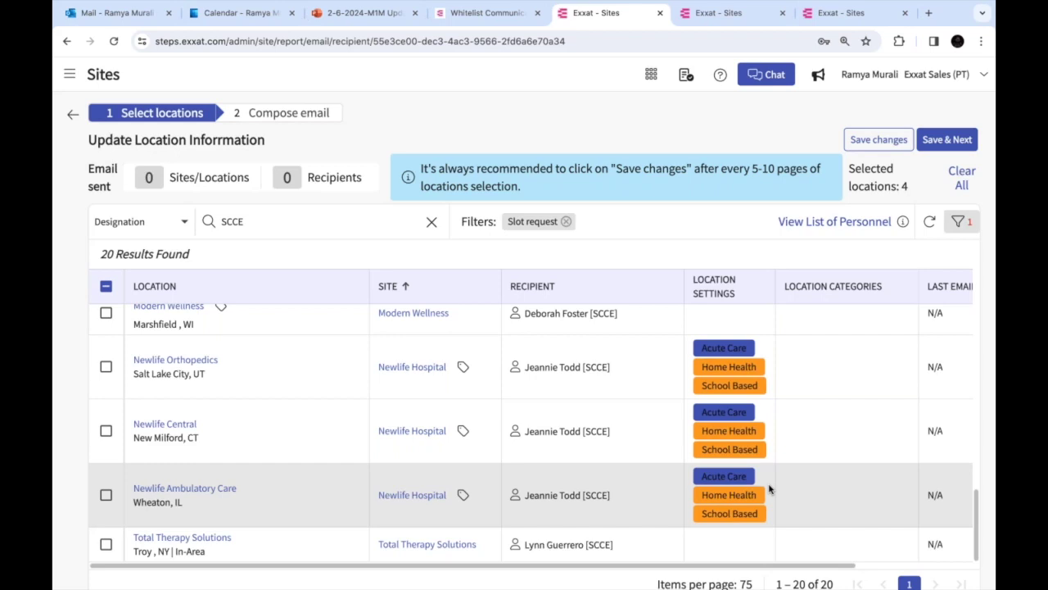
{"action": "left_click", "coordinate": [958, 221]}
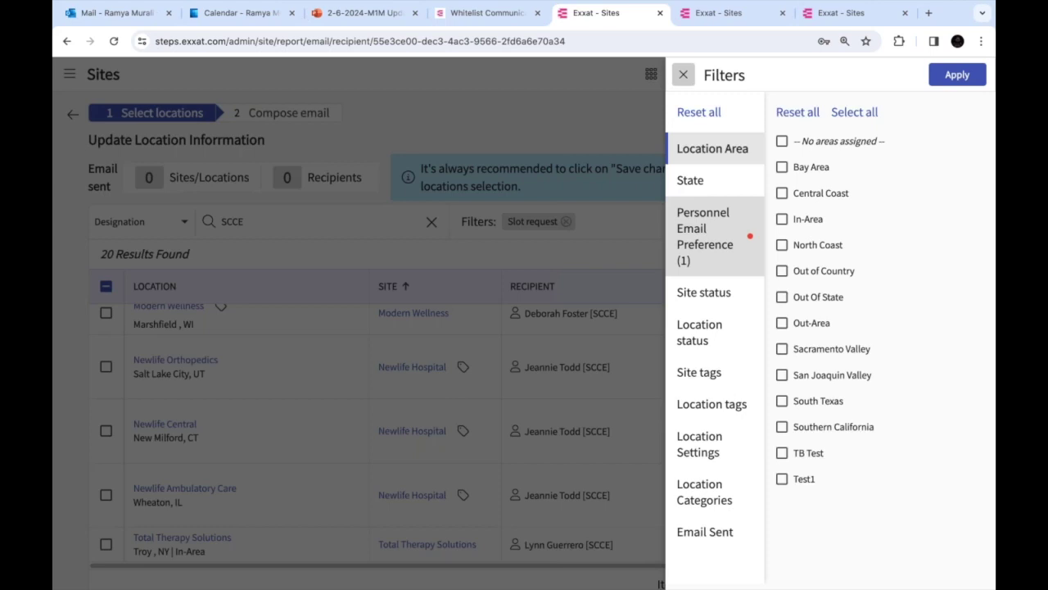
{"action": "left_click", "coordinate": [720, 403]}
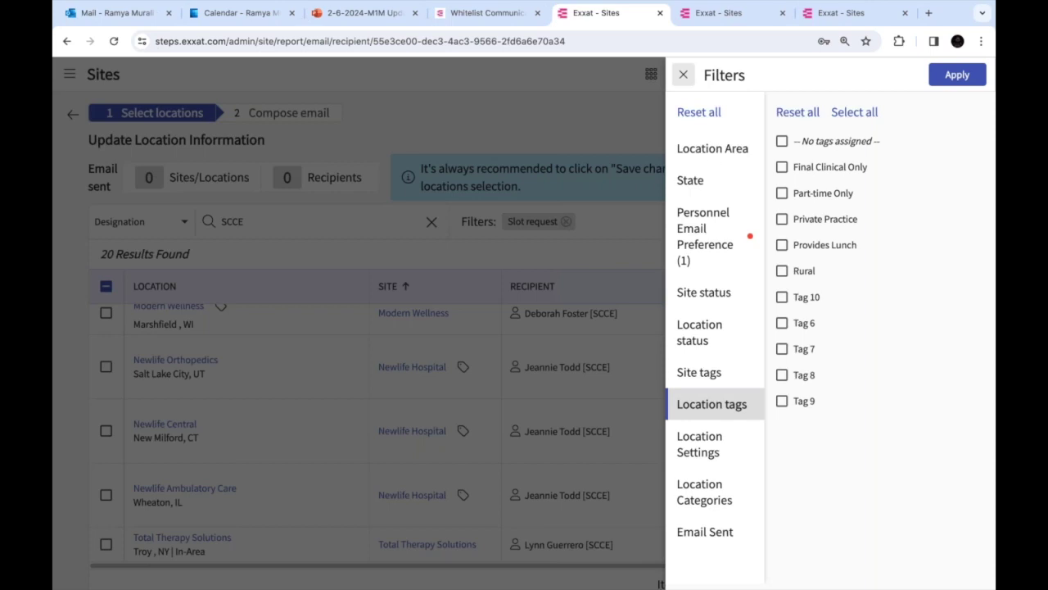
{"action": "left_click", "coordinate": [782, 167]}
{"action": "left_click", "coordinate": [782, 194]}
{"action": "left_click", "coordinate": [782, 219]}
{"action": "left_click", "coordinate": [782, 245]}
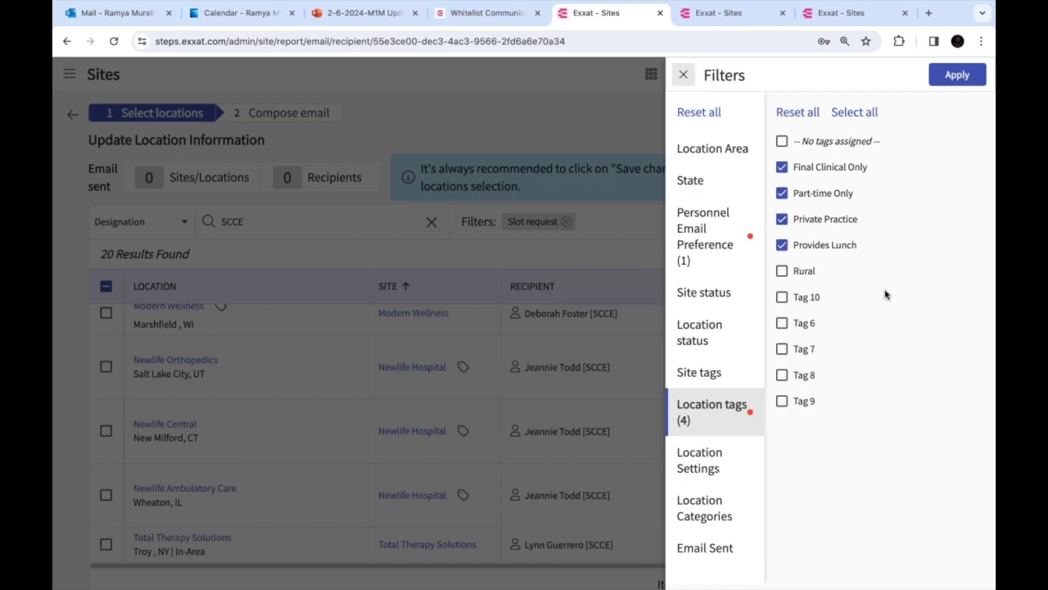
{"action": "left_click", "coordinate": [731, 292]}
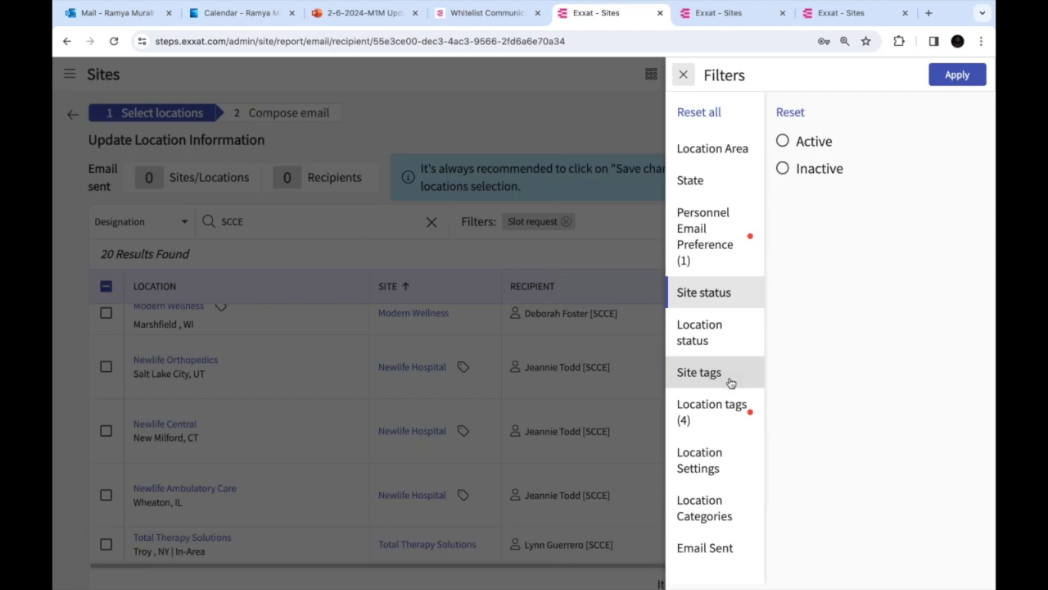
{"action": "left_click", "coordinate": [683, 76]}
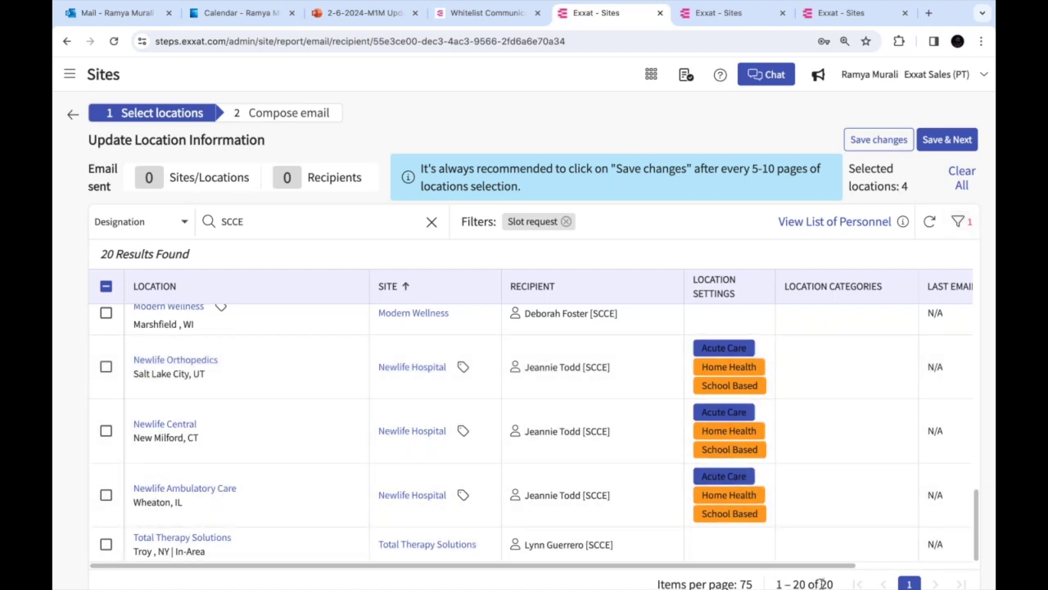
Check then uncheck select-all, leaving 2 locations selected, and switch to the other Exxat tab
{"action": "left_click_drag", "start_coordinate": [776, 583], "coordinate": [822, 583]}
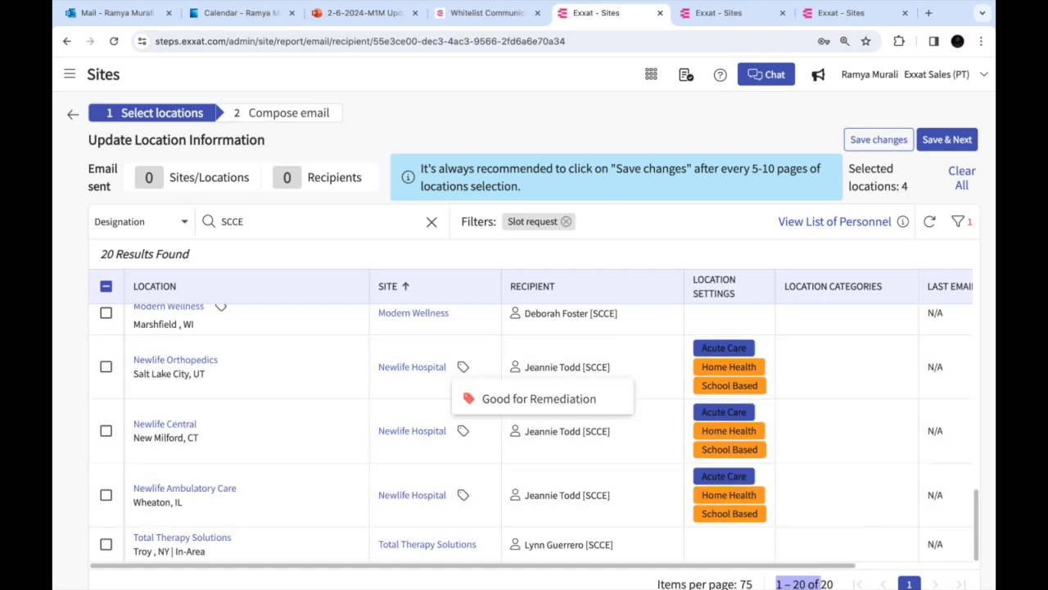
{"action": "left_click", "coordinate": [105, 286]}
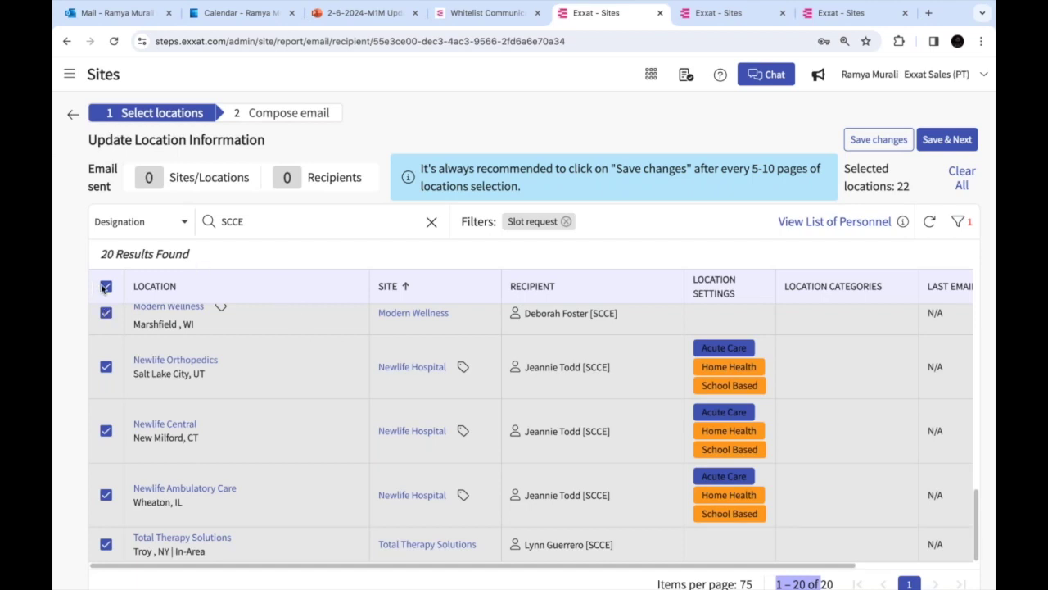
{"action": "left_click", "coordinate": [105, 286]}
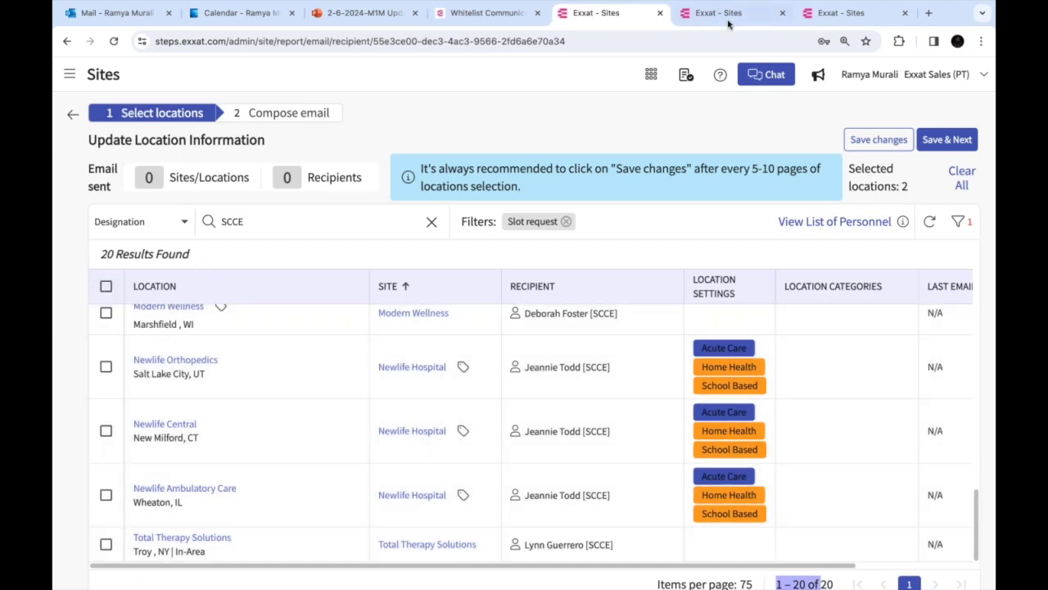
{"action": "left_click", "coordinate": [728, 22]}
Open Exxat's PT Domain Sites Emails and choose recipients for 'Email prod jan 2024'
{"action": "left_click", "coordinate": [651, 75]}
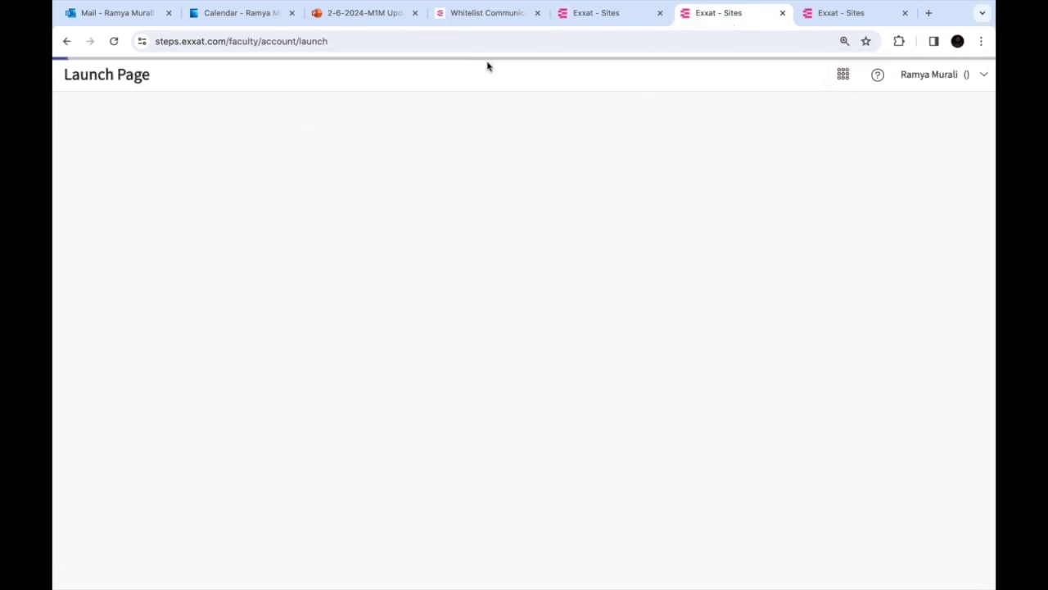
{"action": "left_click", "coordinate": [108, 119]}
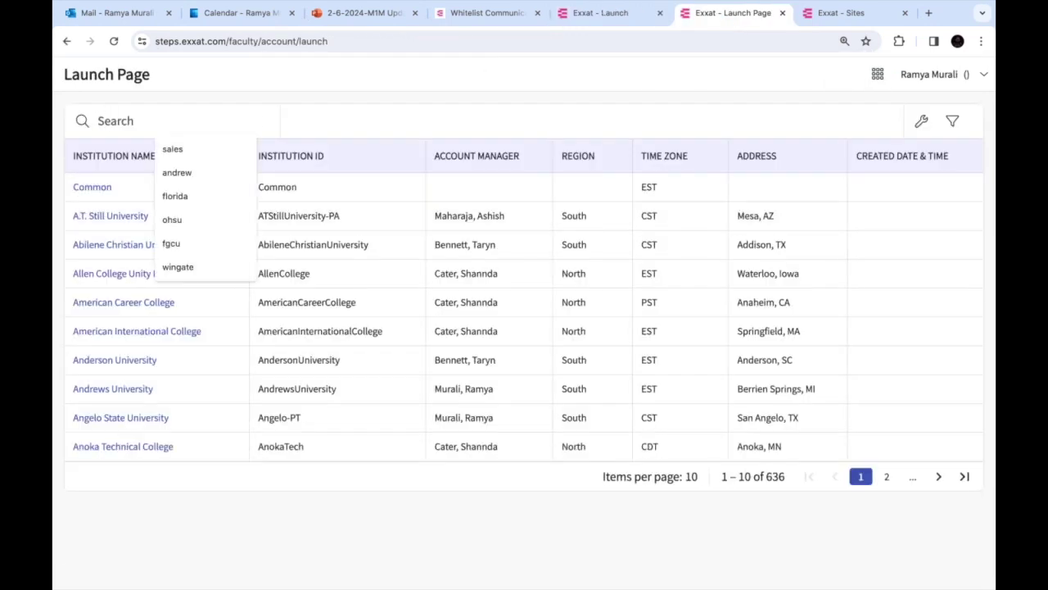
{"action": "type", "text": "exxat"}
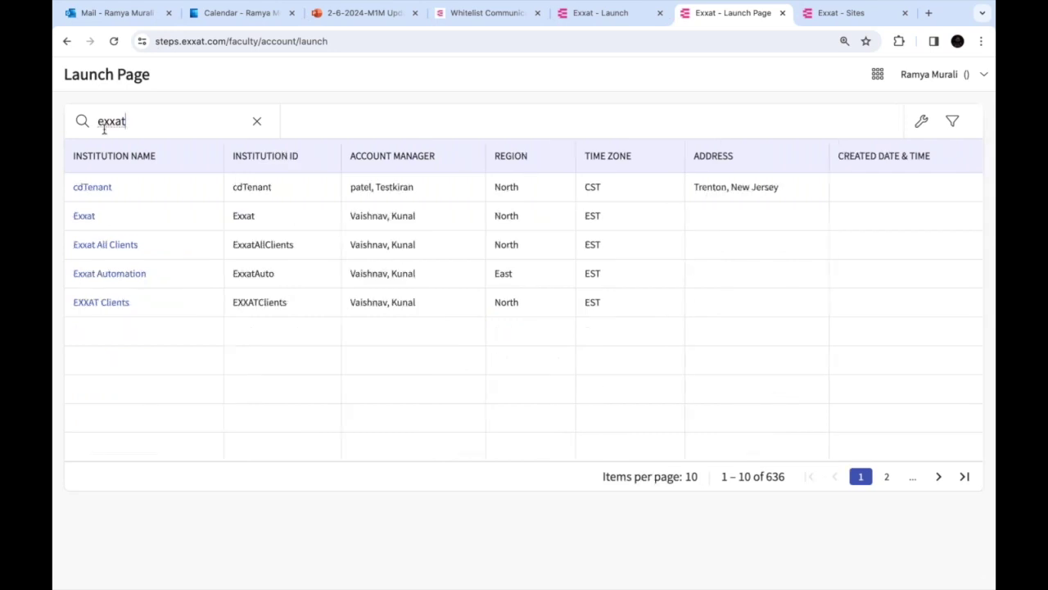
{"action": "left_click", "coordinate": [84, 216]}
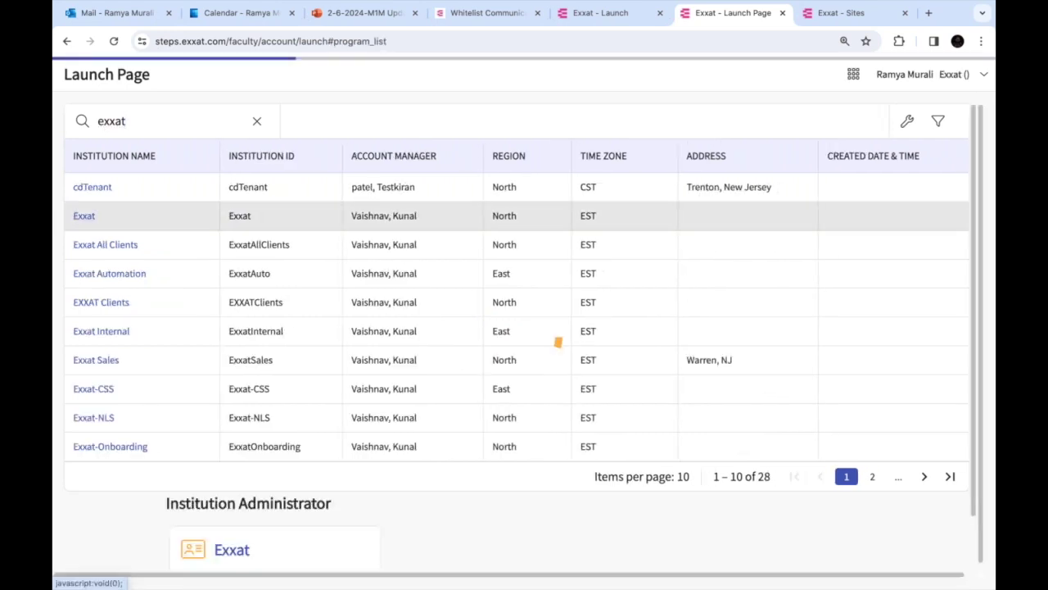
{"action": "left_click", "coordinate": [270, 319]}
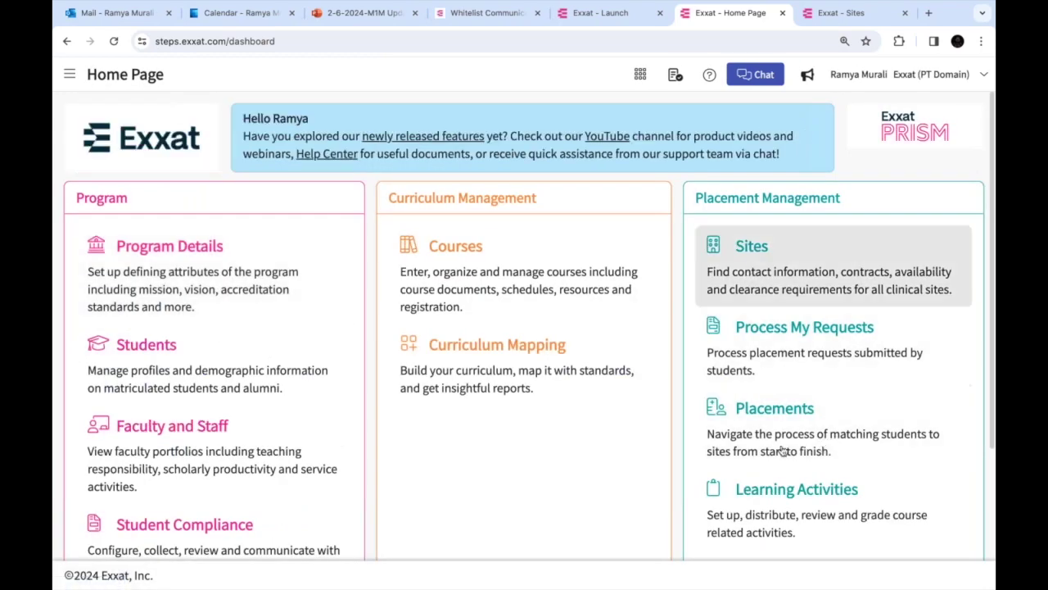
{"action": "left_click", "coordinate": [785, 290]}
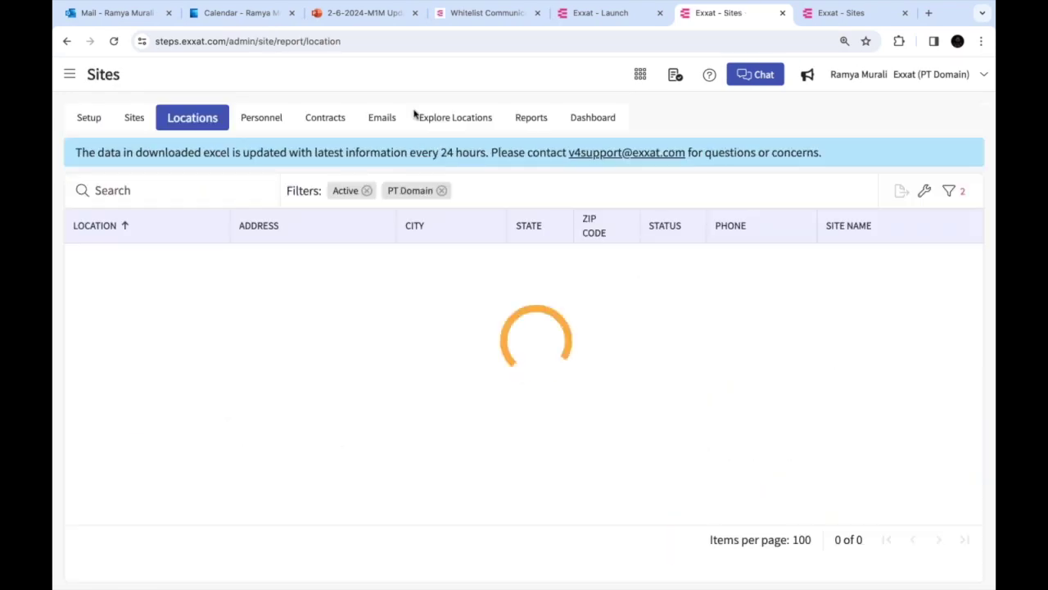
{"action": "left_click", "coordinate": [374, 121]}
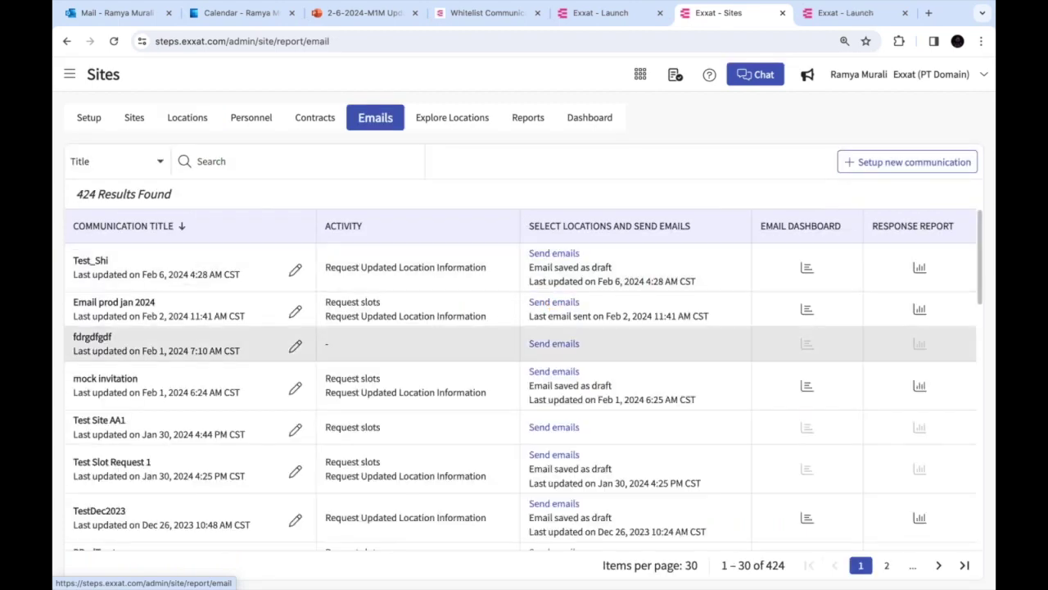
{"action": "left_click", "coordinate": [554, 302]}
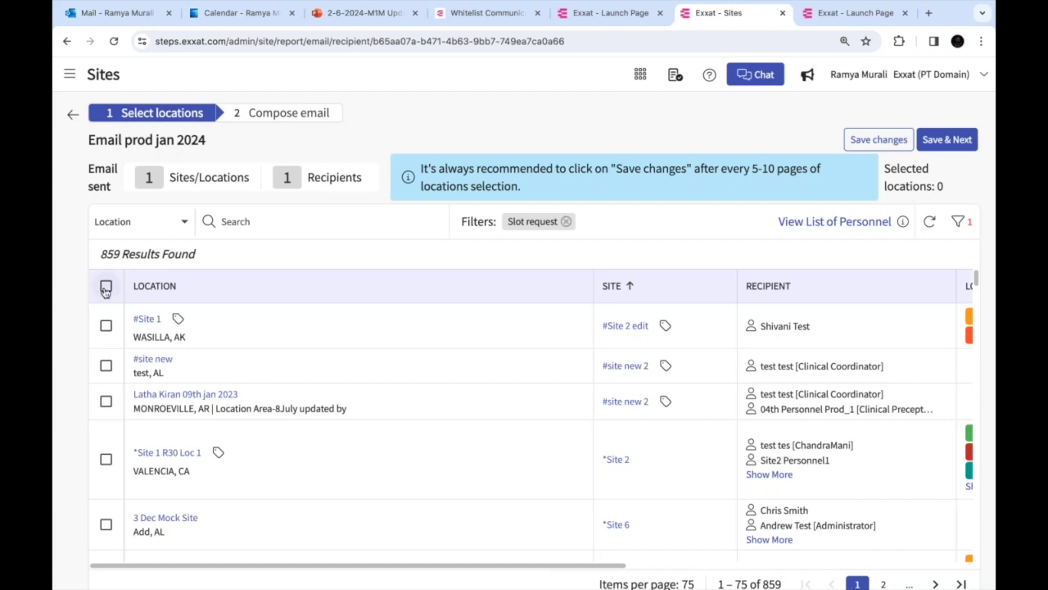
Tick all 75 locations on the page, then extend the selection to all 859 locations
{"action": "left_click", "coordinate": [106, 287]}
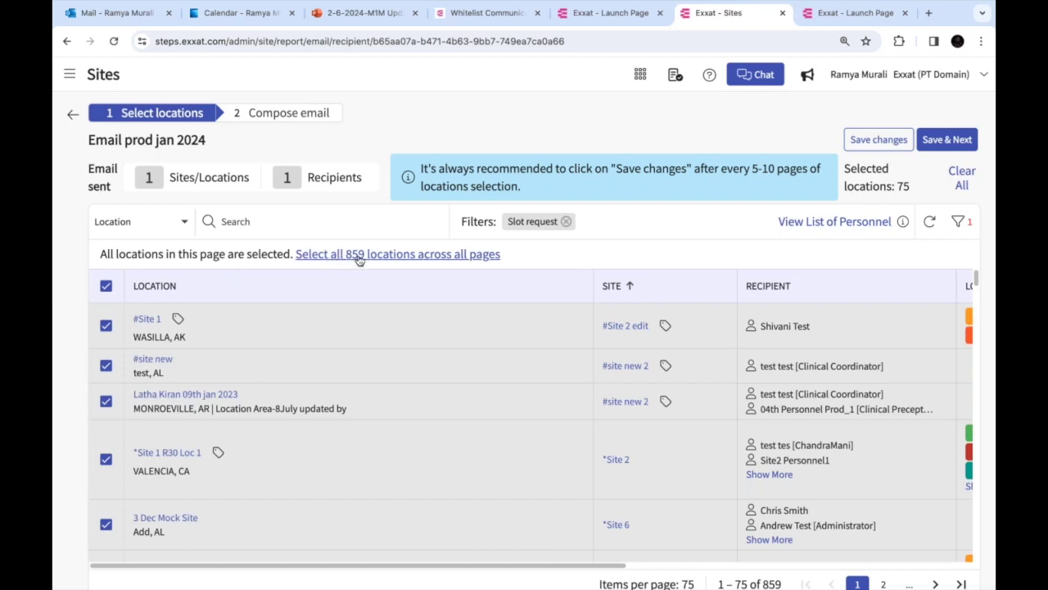
{"action": "left_click", "coordinate": [432, 256]}
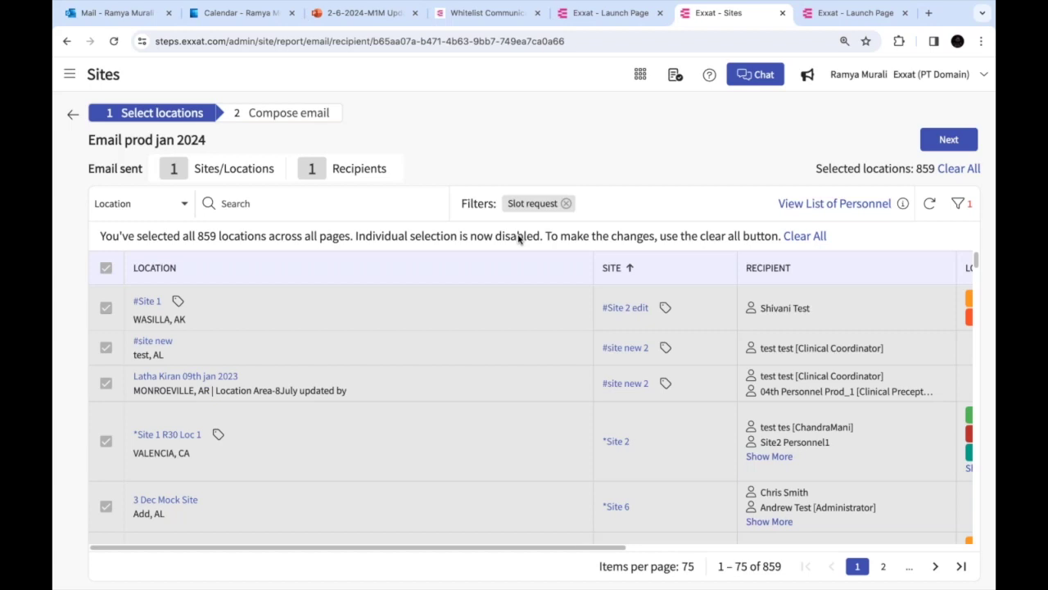
{"action": "double_click", "coordinate": [202, 238]}
Search the Launch Page for 'sales' and enter the Exxat Sales PT program
{"action": "left_click", "coordinate": [643, 78]}
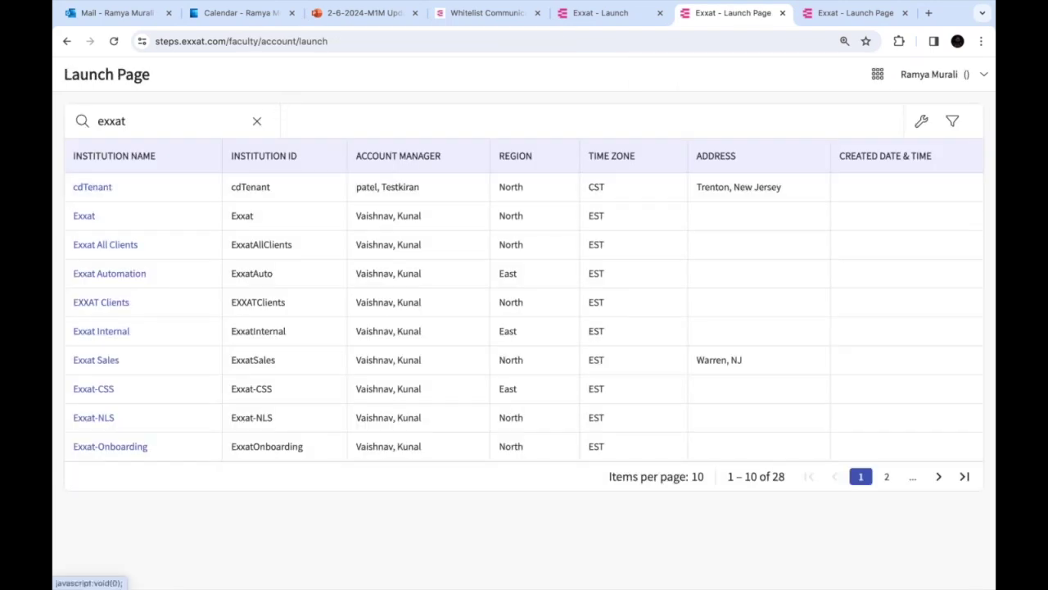
{"action": "double_click", "coordinate": [113, 121]}
{"action": "type", "text": "sales"}
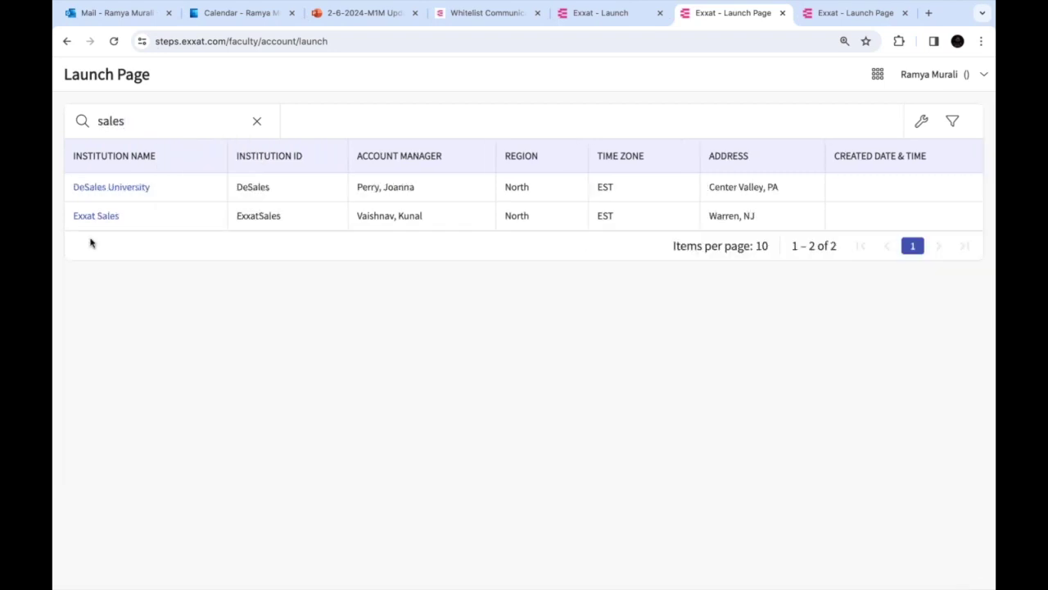
{"action": "left_click", "coordinate": [104, 219]}
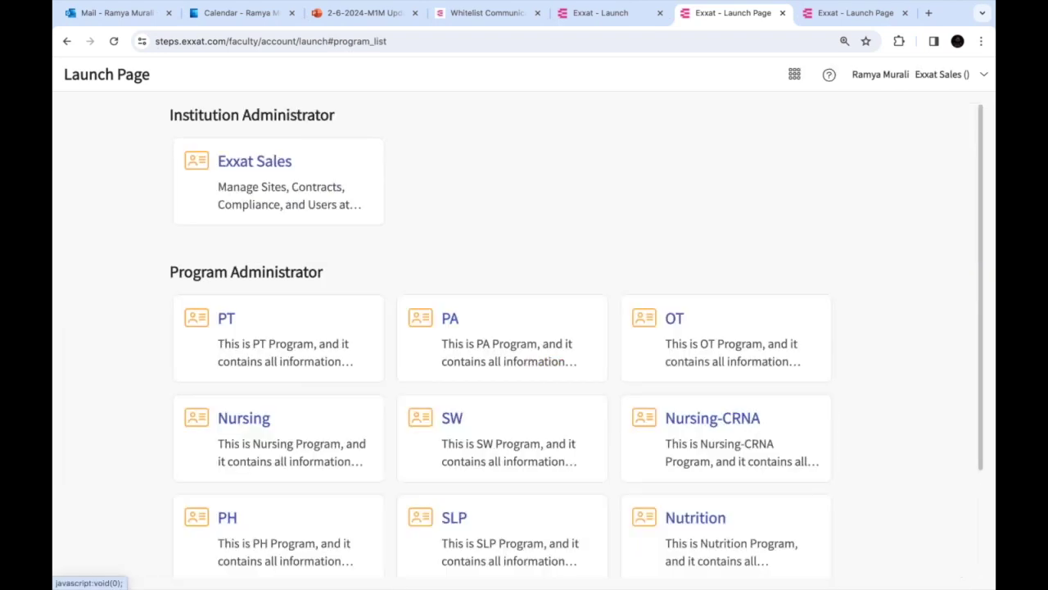
{"action": "left_click", "coordinate": [320, 341]}
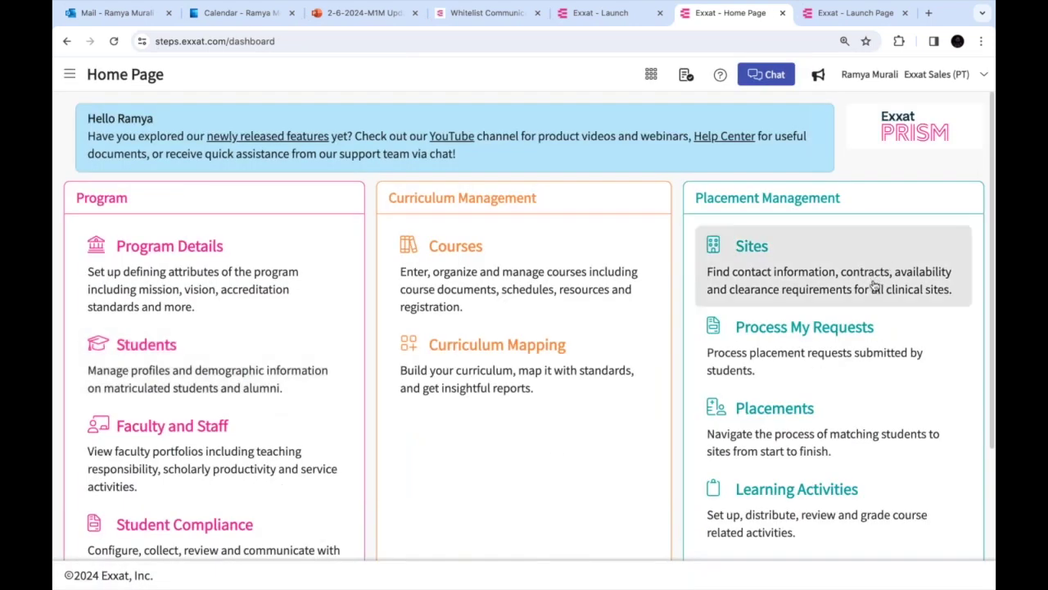
Go to the Sites area and its Emails list for Exxat Sales PT
{"action": "left_click", "coordinate": [875, 285]}
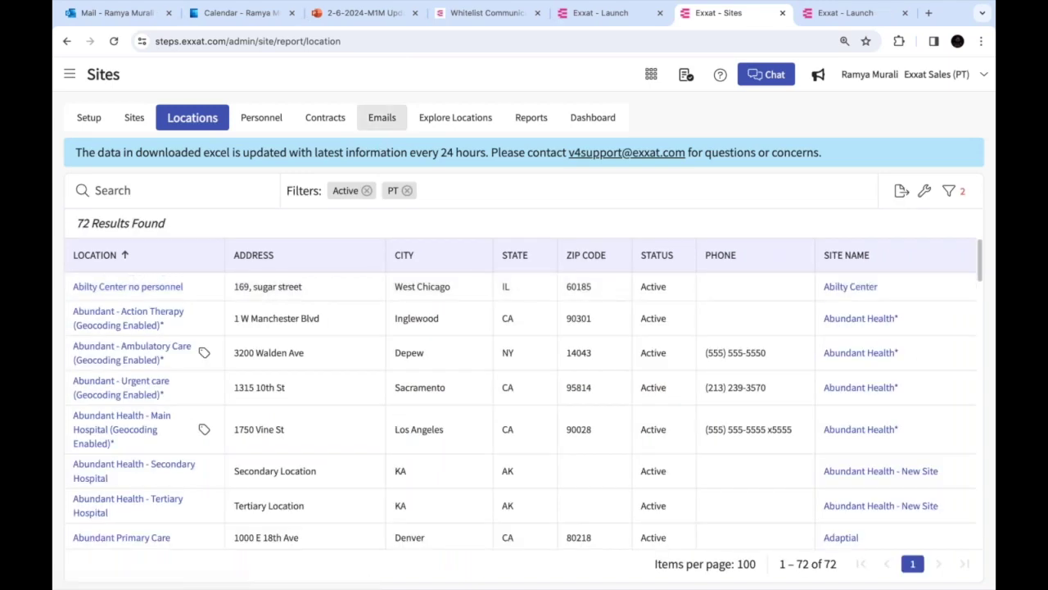
{"action": "left_click", "coordinate": [381, 118]}
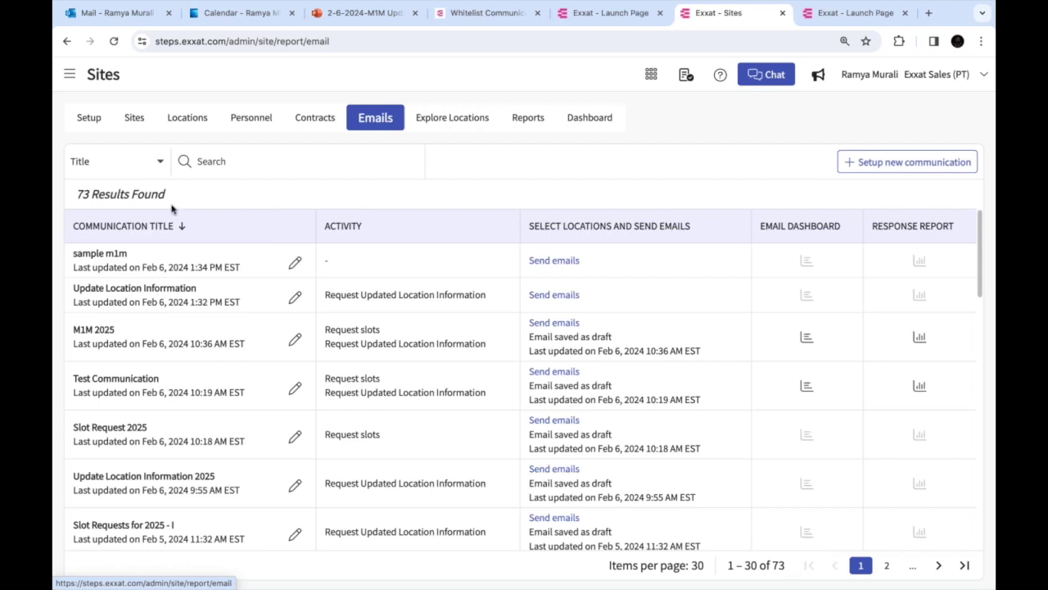
Open recipient selection for Update Location Information, continue, then back out to the list
{"action": "left_click", "coordinate": [567, 298]}
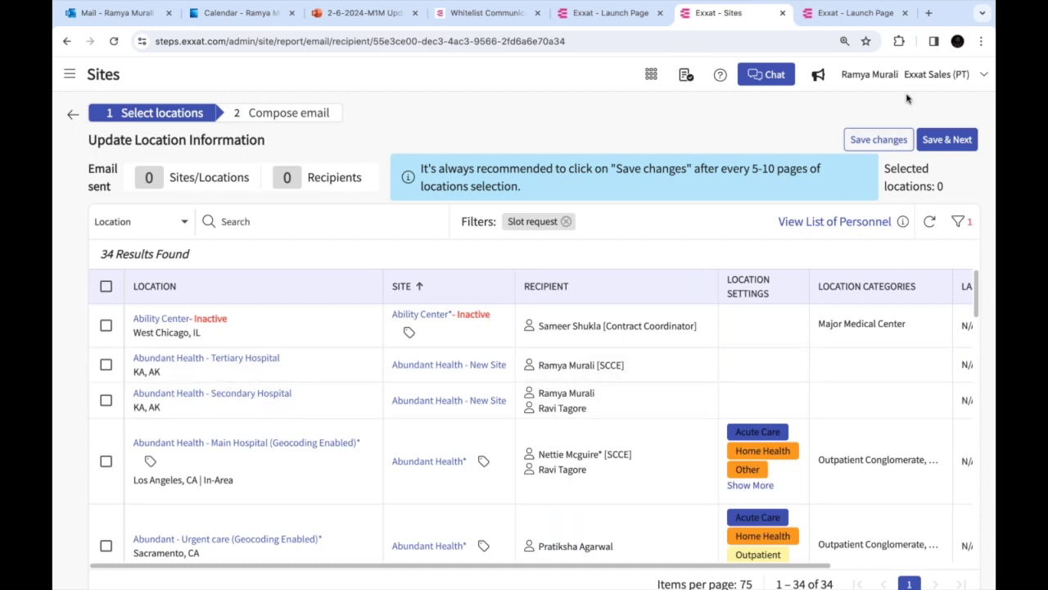
{"action": "left_click", "coordinate": [958, 141]}
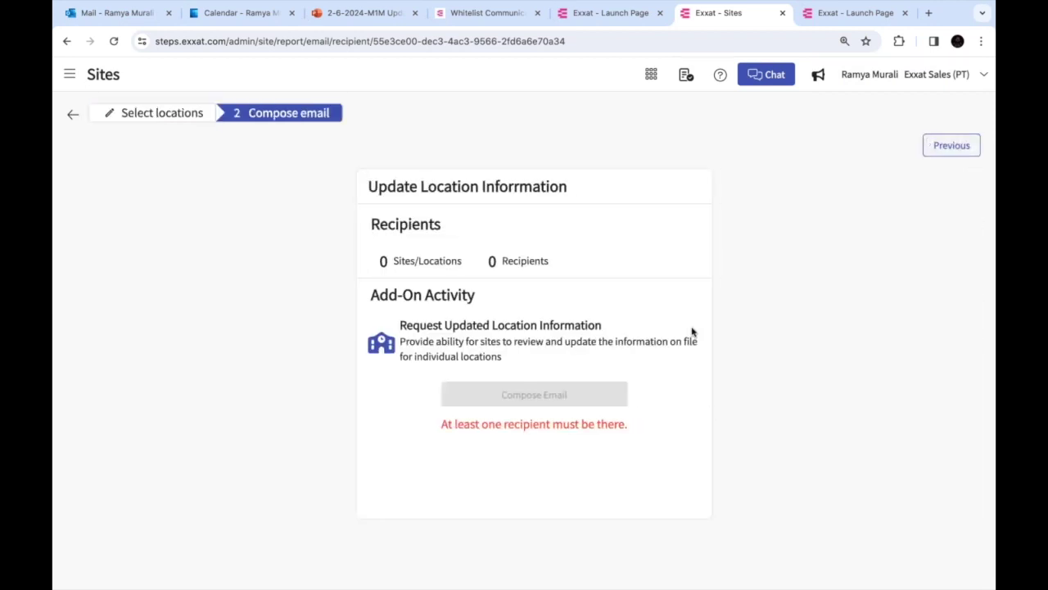
{"action": "left_click", "coordinate": [72, 115]}
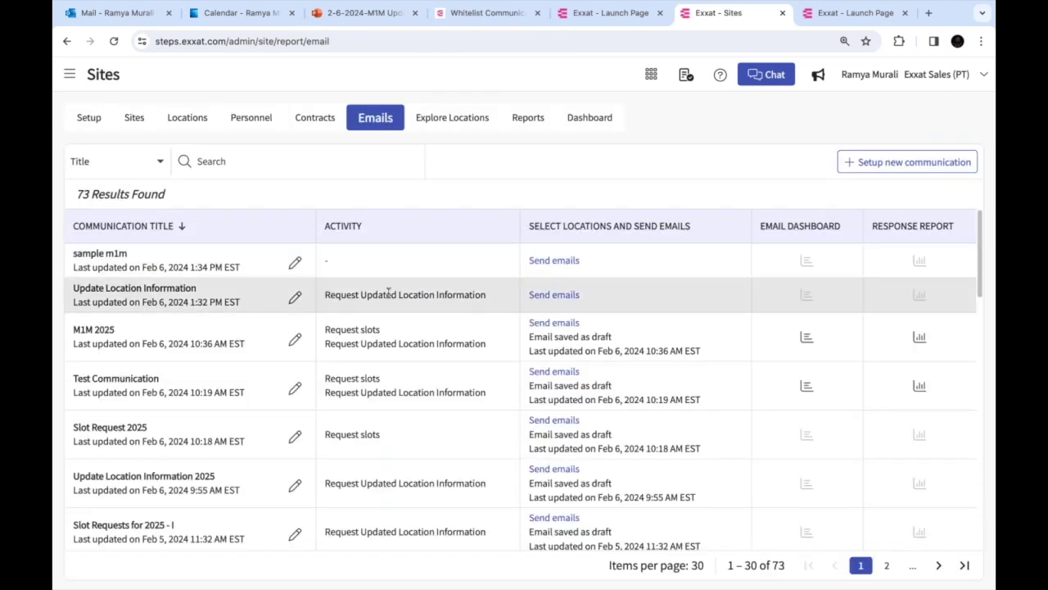
Reopen recipients and save Abundant Health Tertiary and Secondary Hospital as the selection
{"action": "left_click", "coordinate": [557, 295]}
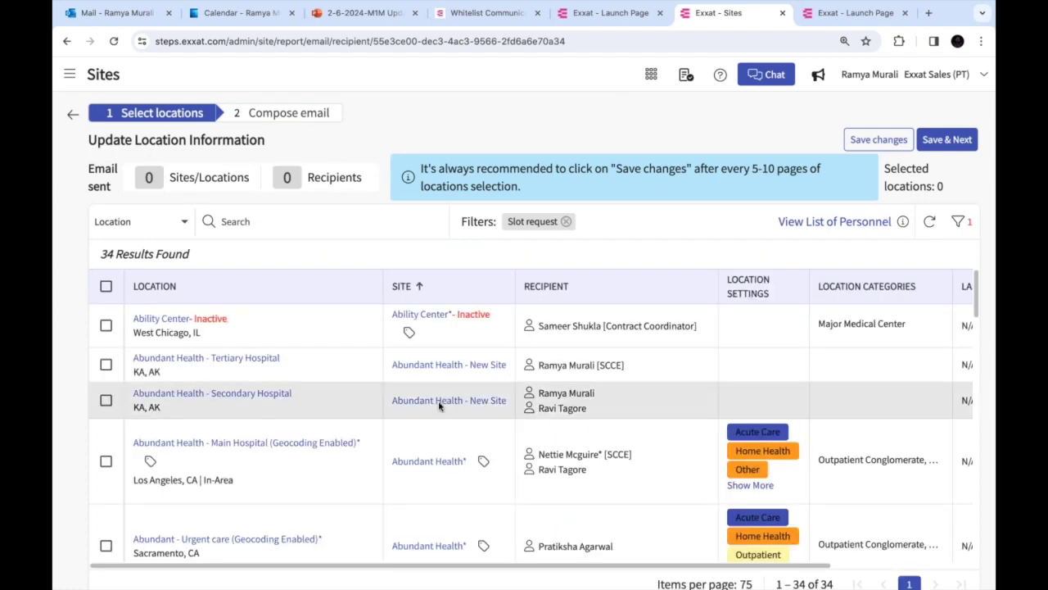
{"action": "left_click", "coordinate": [106, 364]}
{"action": "left_click", "coordinate": [106, 399]}
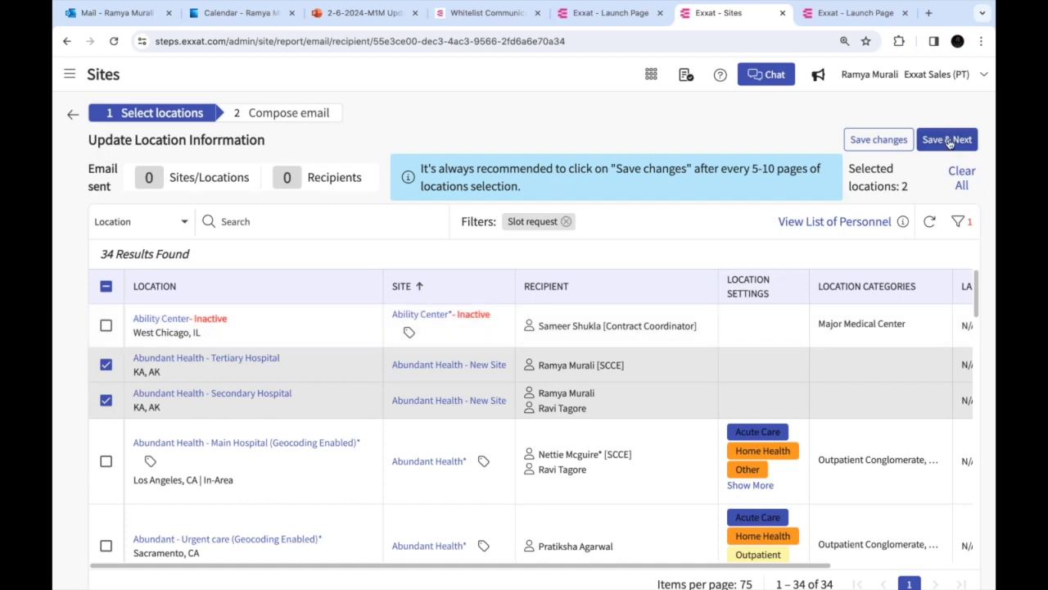
{"action": "left_click", "coordinate": [946, 139]}
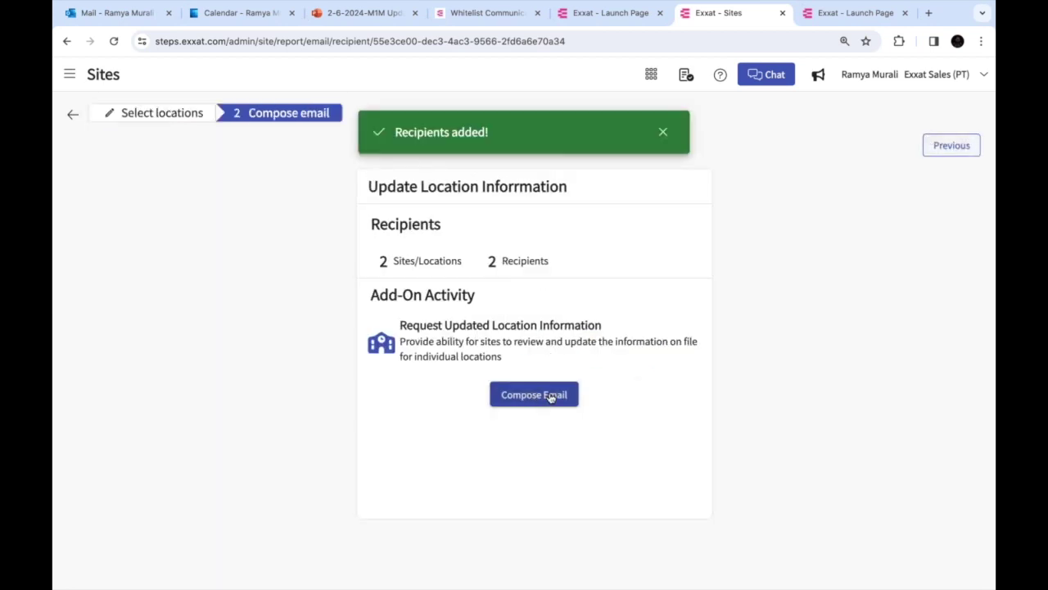
{"action": "left_click", "coordinate": [551, 396]}
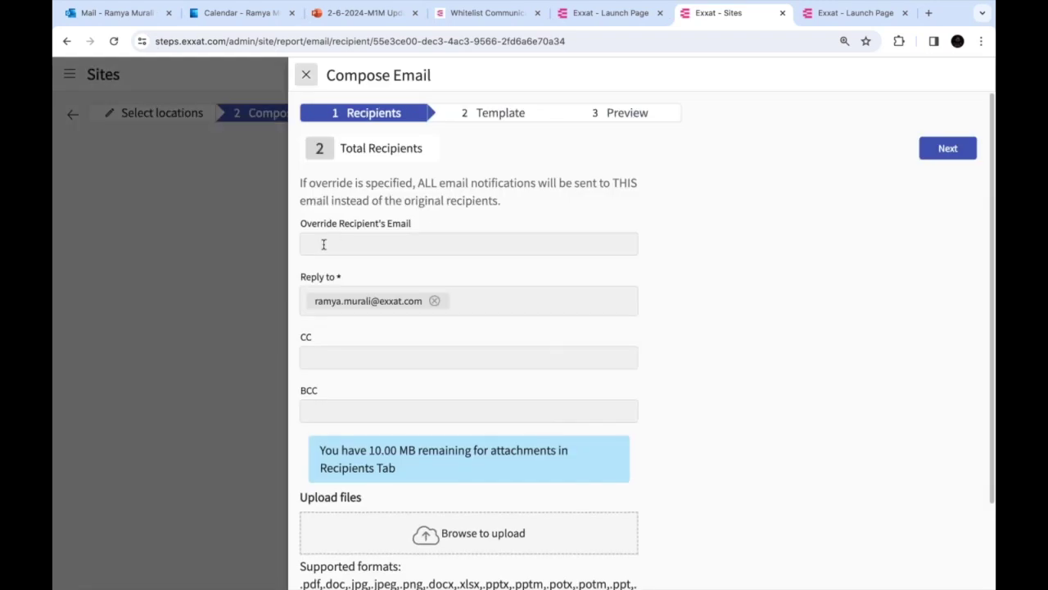
{"action": "left_click", "coordinate": [323, 244]}
{"action": "left_click_drag", "start_coordinate": [302, 226], "coordinate": [428, 227]}
{"action": "left_click", "coordinate": [430, 239]}
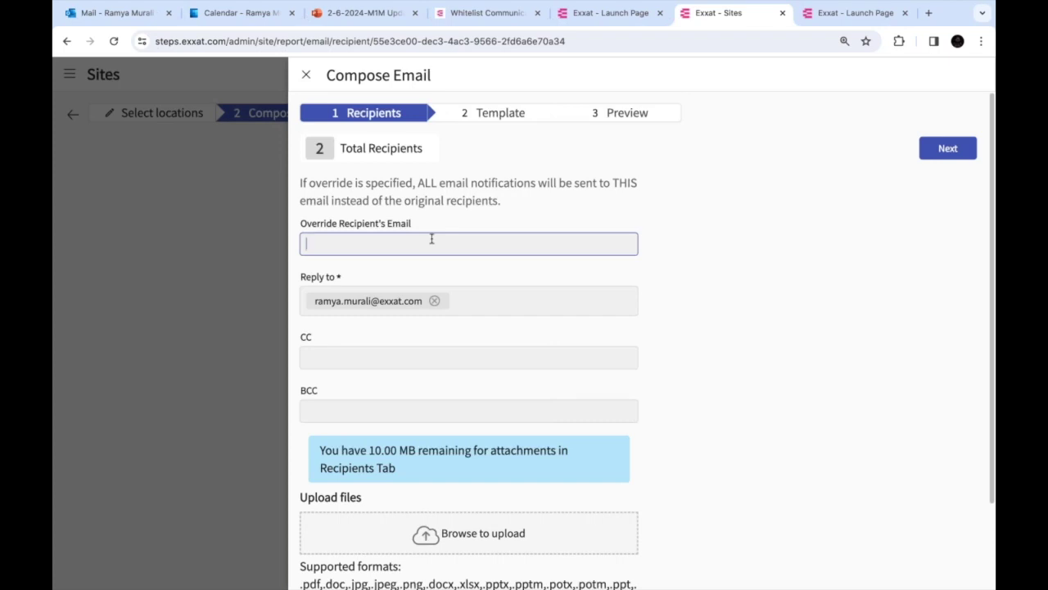
{"action": "left_click", "coordinate": [486, 298]}
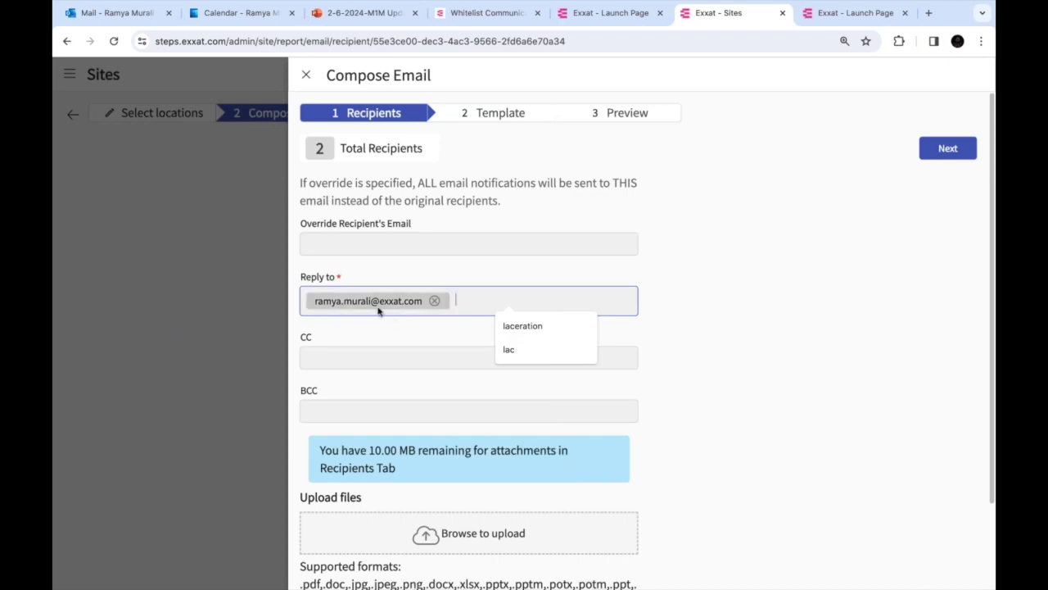
{"action": "left_click", "coordinate": [455, 300]}
{"action": "key", "text": "Tab"}
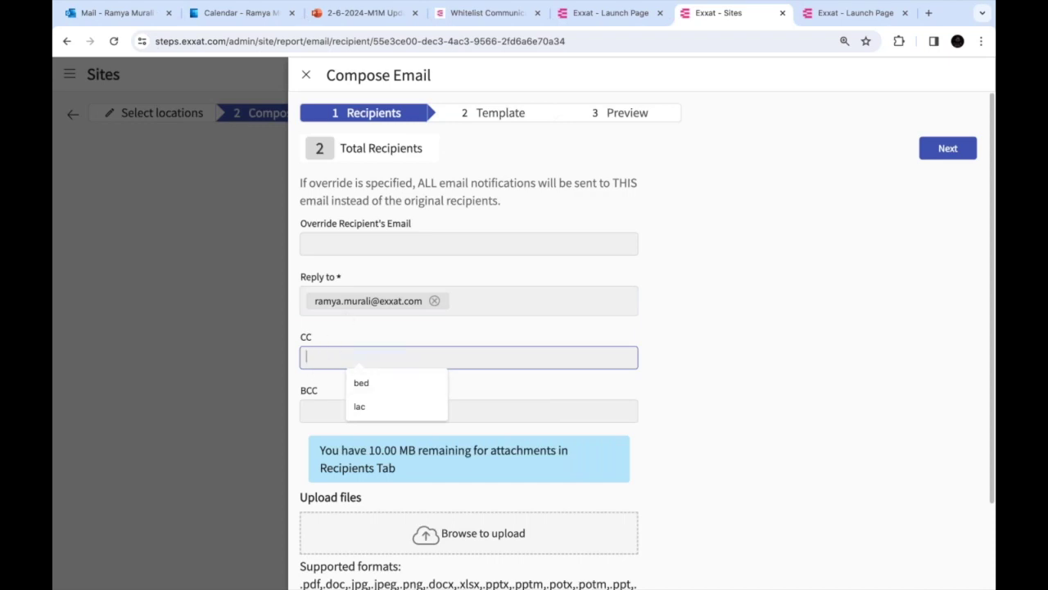
{"action": "scroll", "coordinate": [486, 442], "scroll_direction": "down", "scroll_amount": 3}
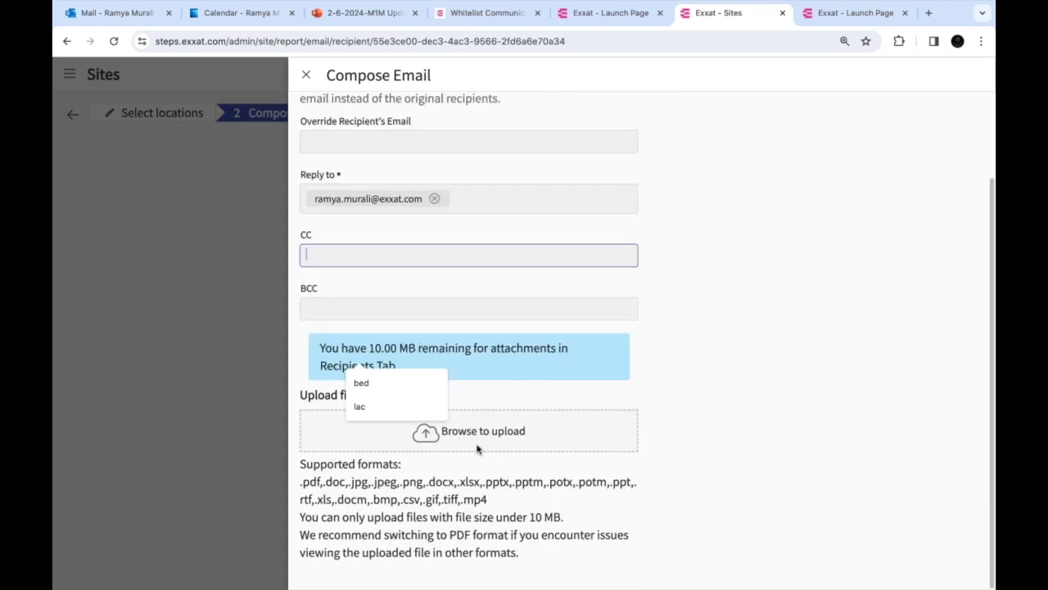
{"action": "scroll", "coordinate": [477, 448], "scroll_direction": "up", "scroll_amount": 3}
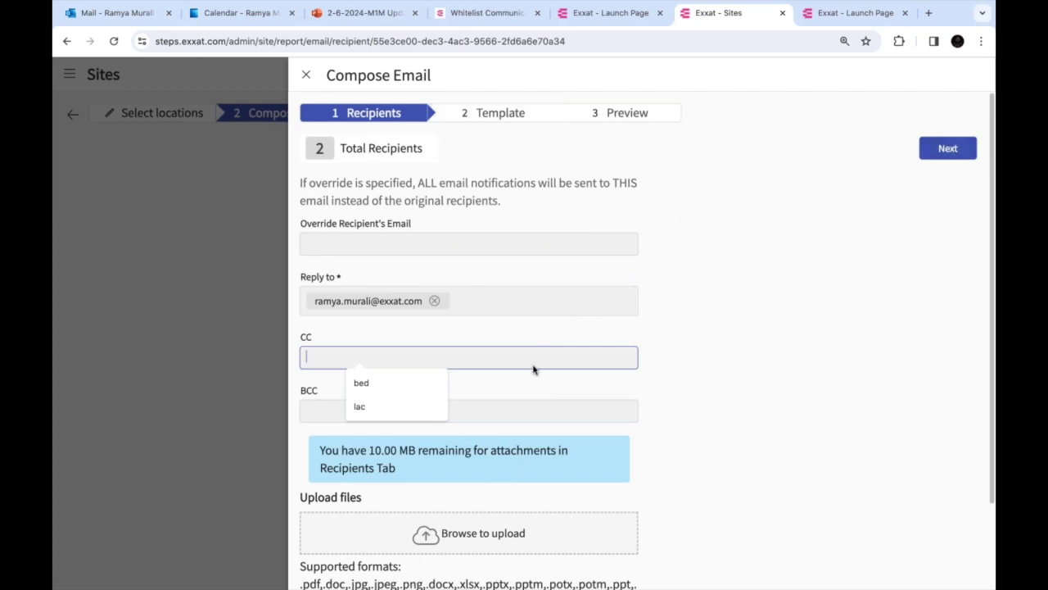
{"action": "scroll", "coordinate": [574, 450], "scroll_direction": "down", "scroll_amount": 1}
{"action": "scroll", "coordinate": [596, 431], "scroll_direction": "up", "scroll_amount": 1}
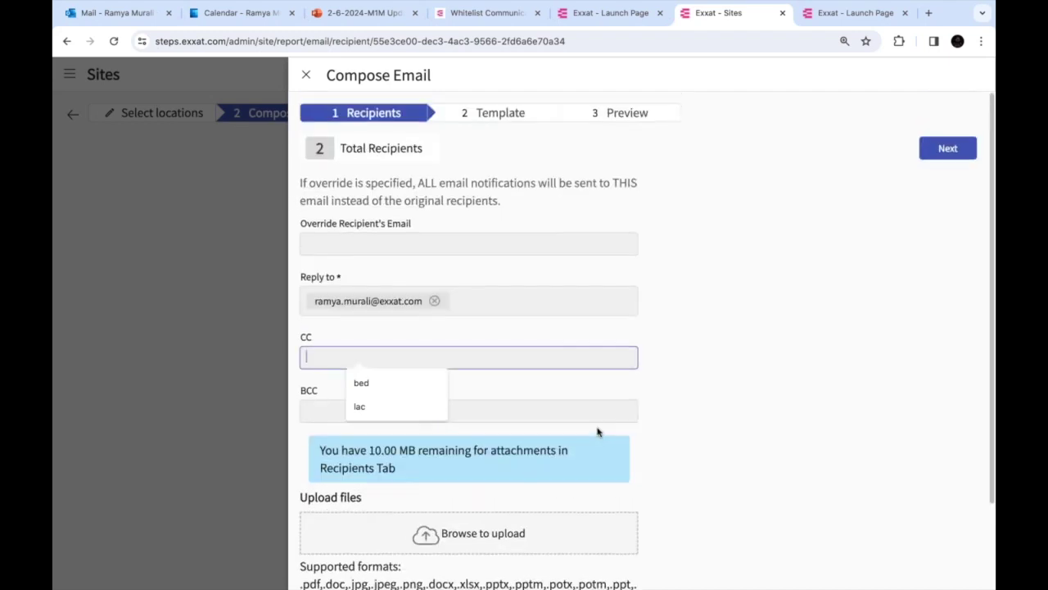
Advance the email to the template step and pick the Standard template
{"action": "left_click", "coordinate": [950, 152]}
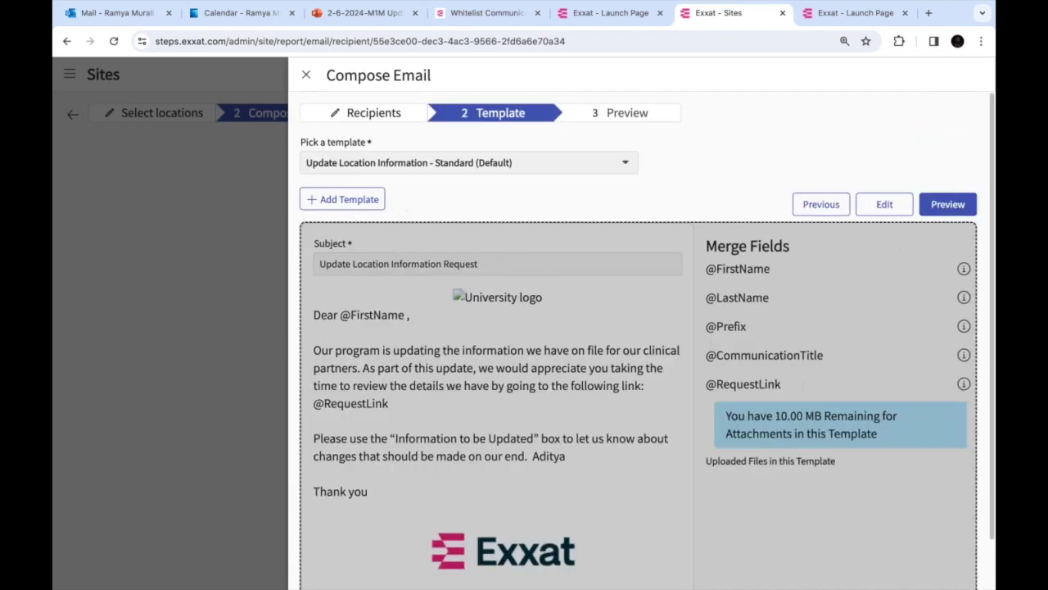
{"action": "left_click", "coordinate": [595, 163]}
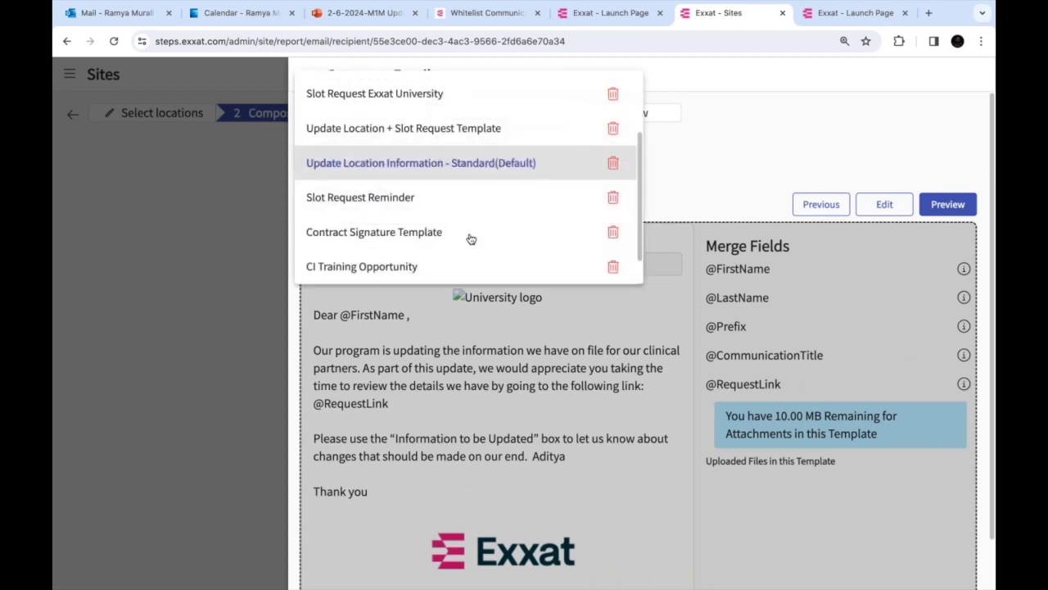
{"action": "scroll", "coordinate": [468, 238], "scroll_direction": "down", "scroll_amount": 1}
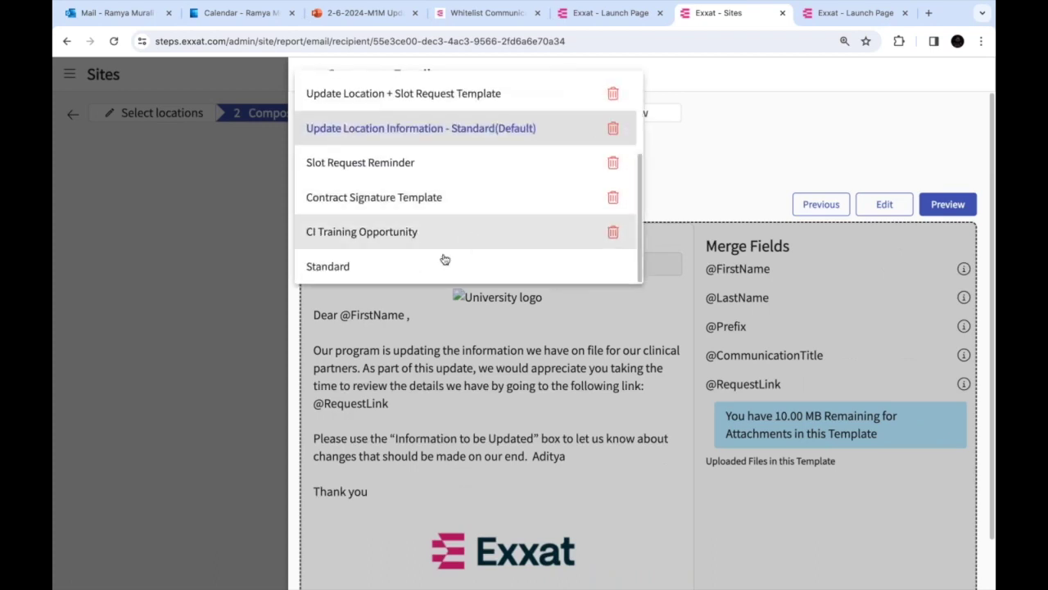
{"action": "left_click", "coordinate": [445, 268]}
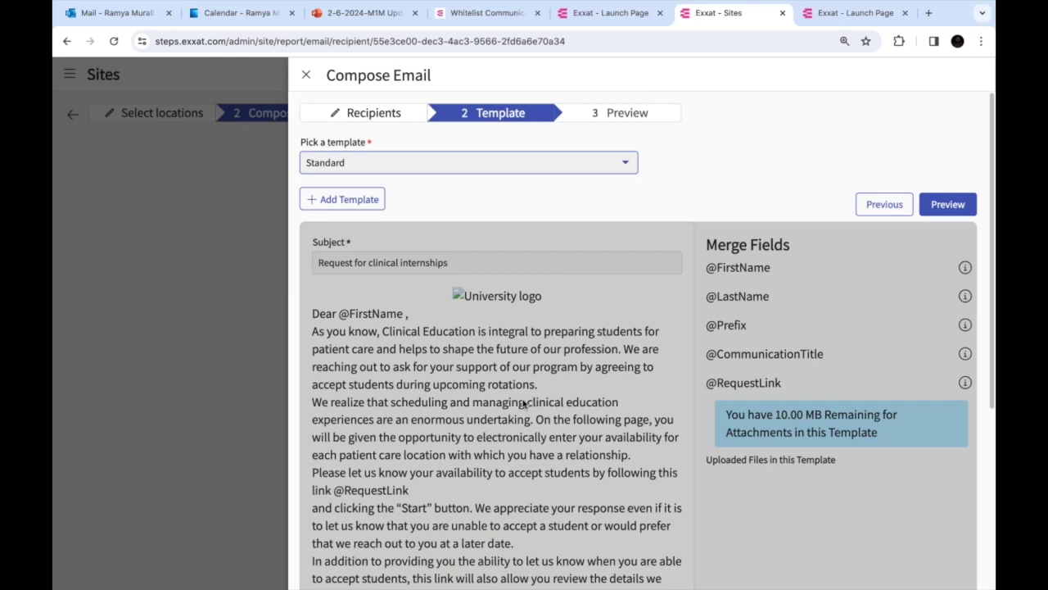
{"action": "scroll", "coordinate": [519, 396], "scroll_direction": "down", "scroll_amount": 3}
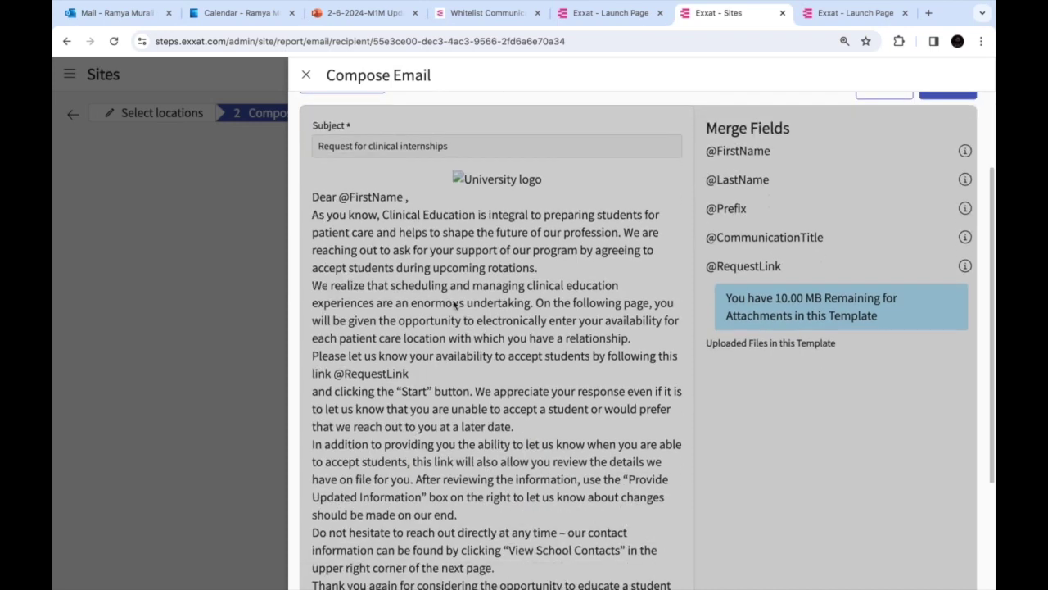
{"action": "scroll", "coordinate": [454, 305], "scroll_direction": "down", "scroll_amount": 2}
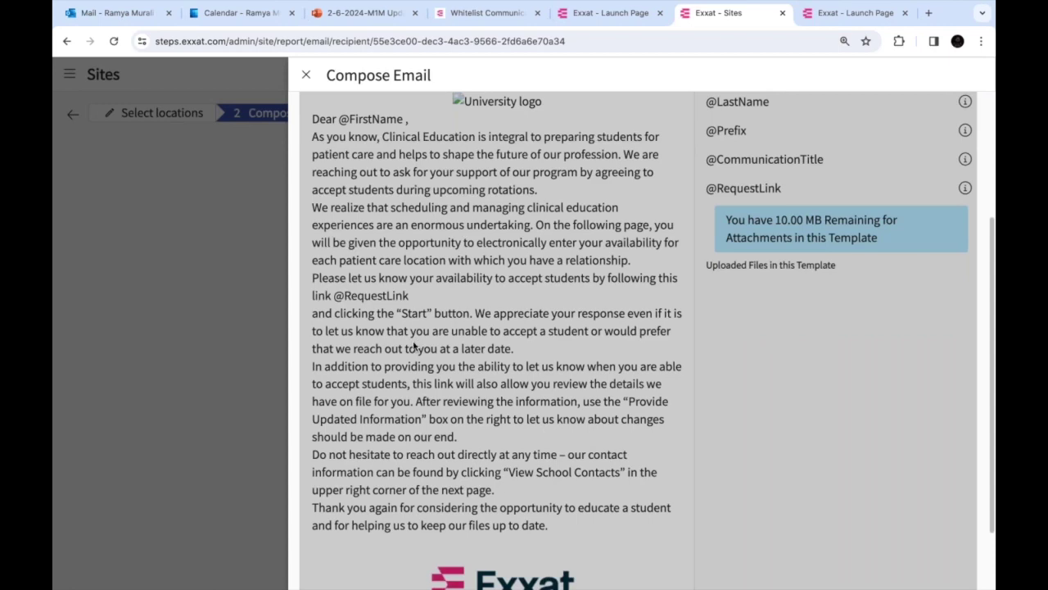
{"action": "scroll", "coordinate": [413, 345], "scroll_direction": "up", "scroll_amount": 5}
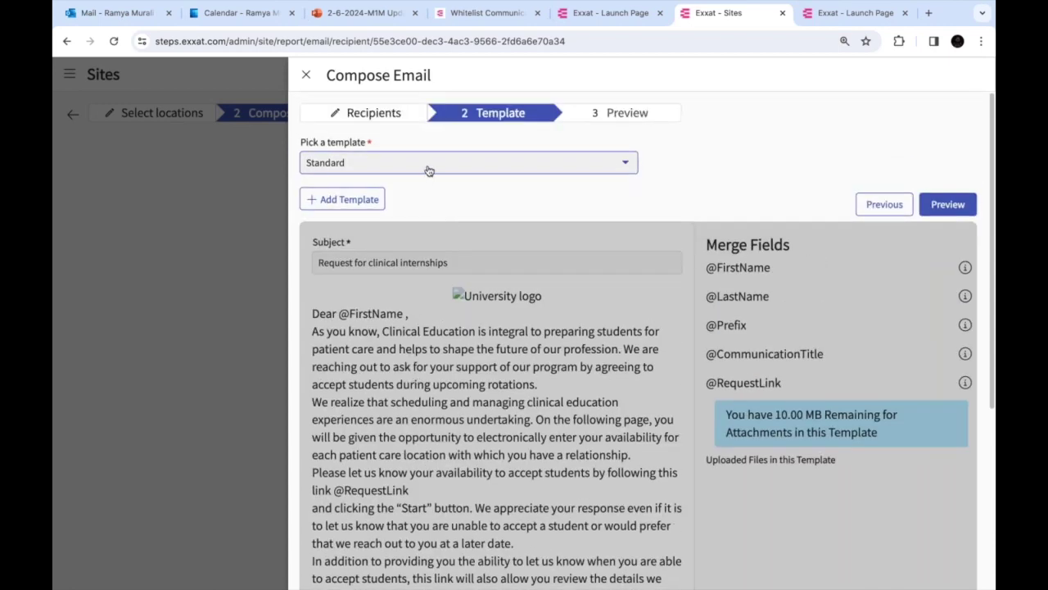
Switch the template to Update Location Information, then start a new blank template
{"action": "left_click", "coordinate": [428, 171]}
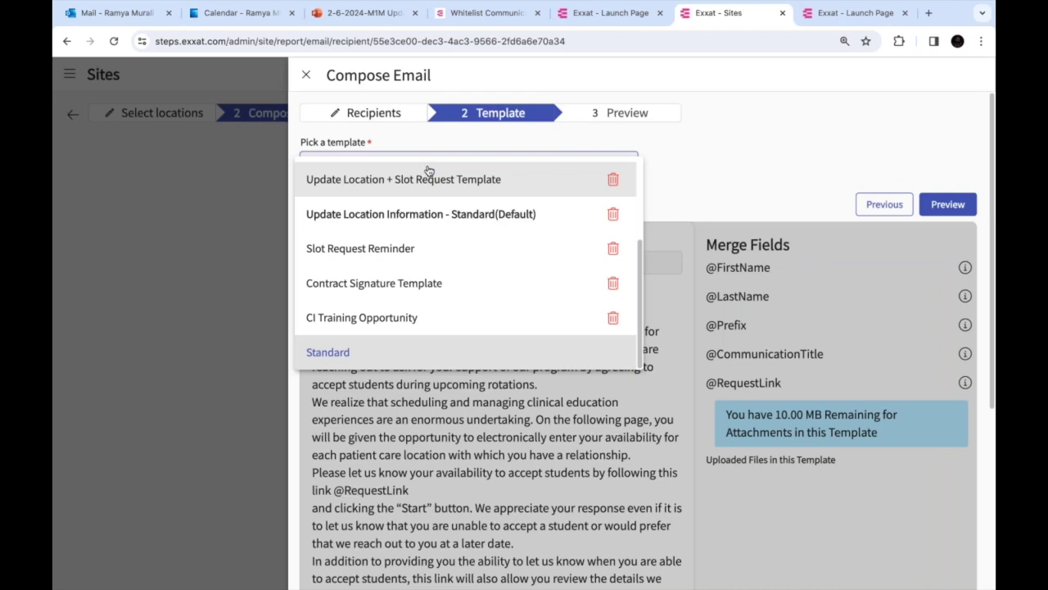
{"action": "scroll", "coordinate": [437, 274], "scroll_direction": "up", "scroll_amount": 3}
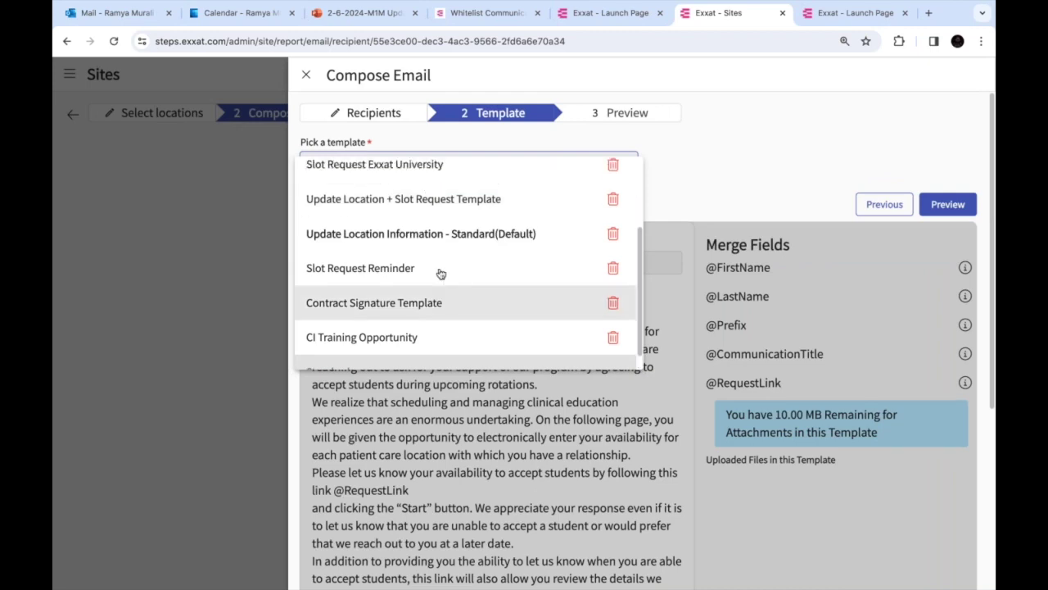
{"action": "left_click", "coordinate": [411, 211]}
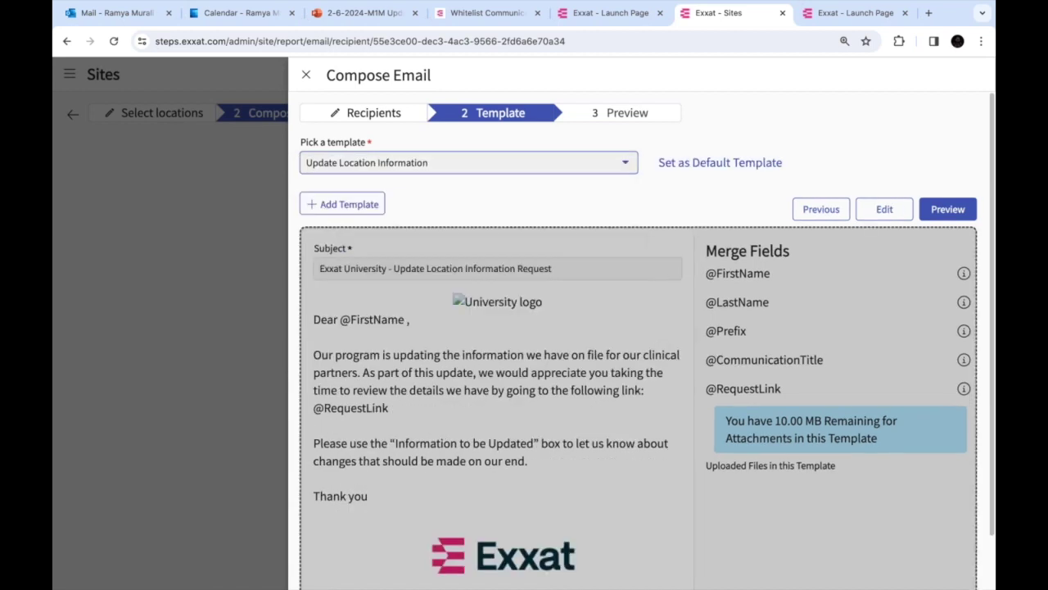
{"action": "scroll", "coordinate": [434, 393], "scroll_direction": "down", "scroll_amount": 1}
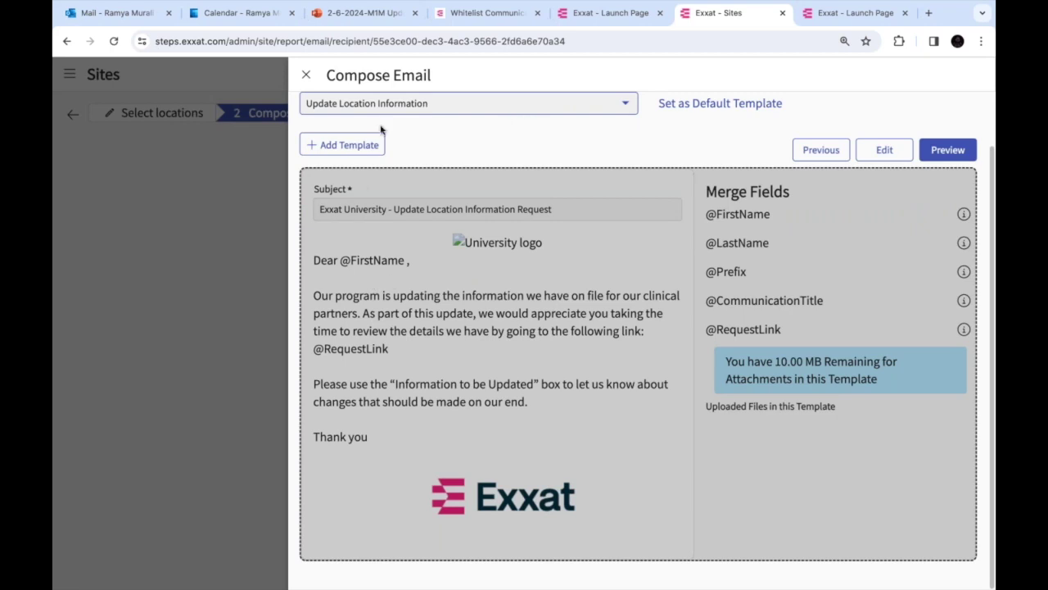
{"action": "left_click", "coordinate": [357, 153]}
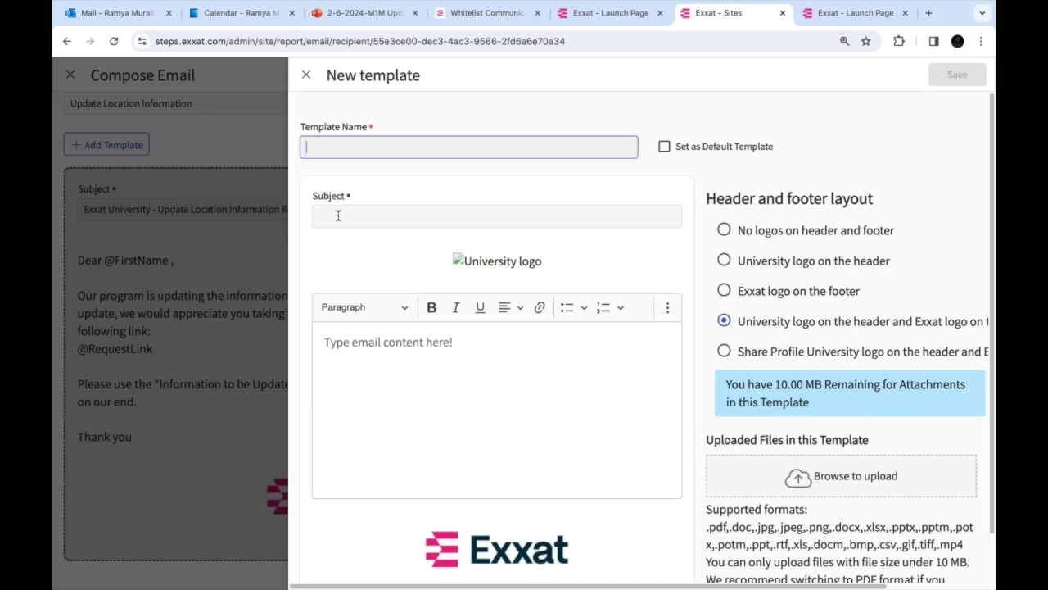
Inspect the new template's subject, body and RequestLink merge field
{"action": "left_click", "coordinate": [338, 216]}
{"action": "left_click", "coordinate": [456, 412]}
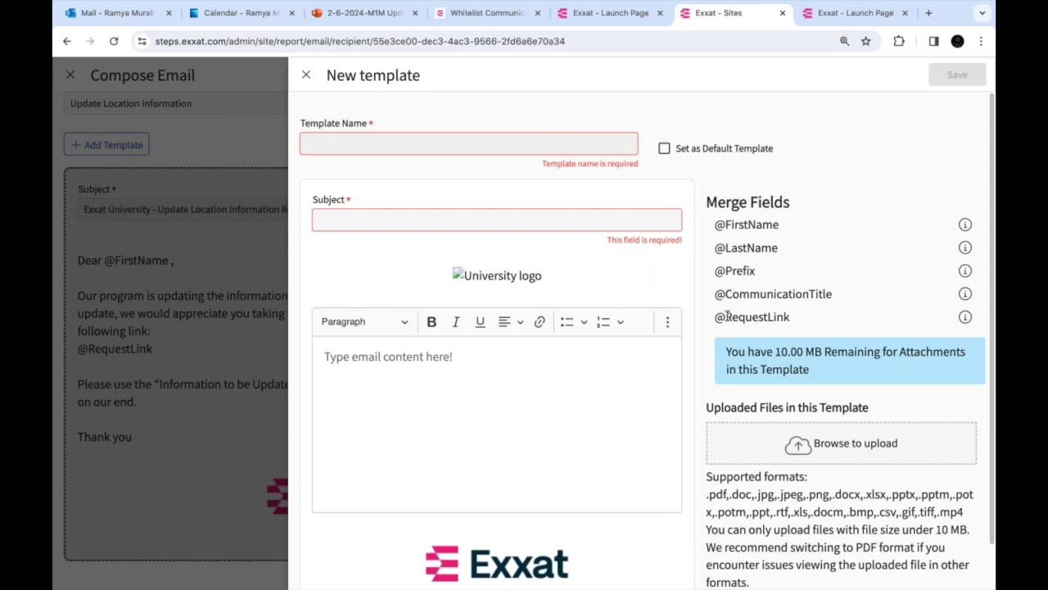
{"action": "double_click", "coordinate": [728, 316]}
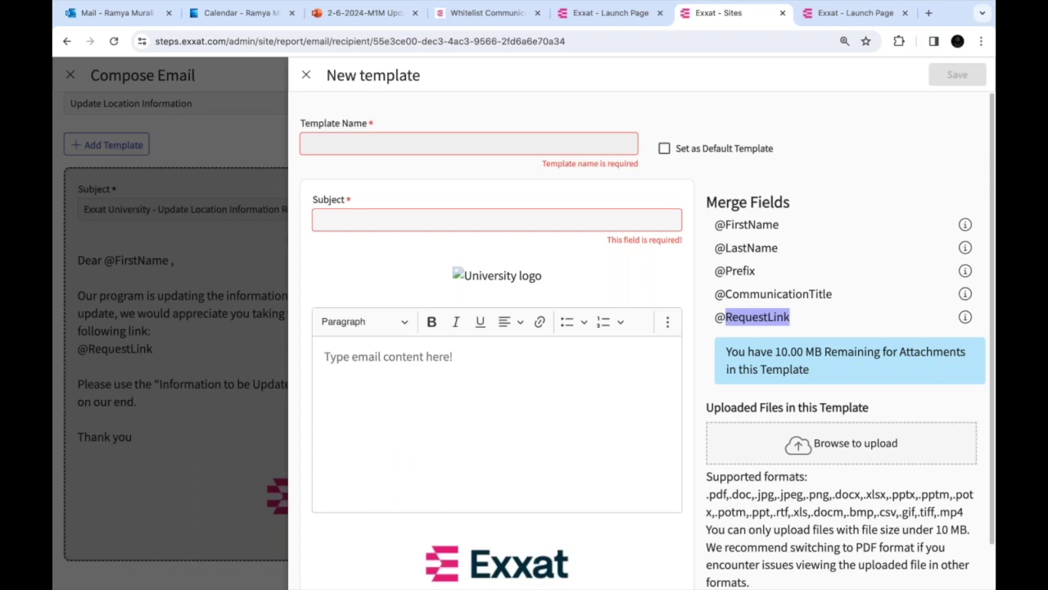
{"action": "left_click", "coordinate": [519, 371]}
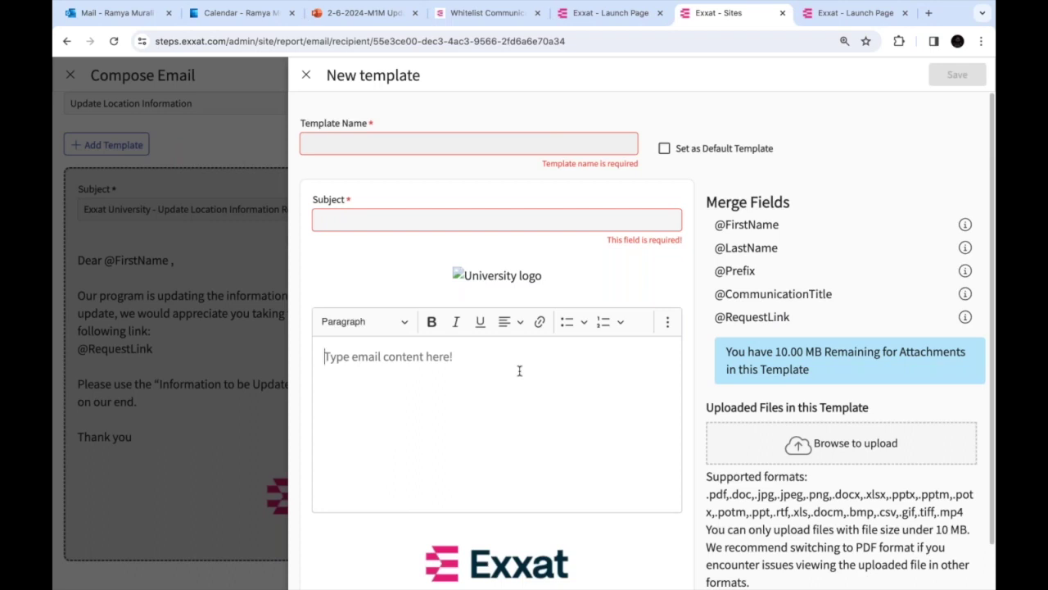
{"action": "type", "text": "Dear"}
{"action": "key", "text": "Return"}
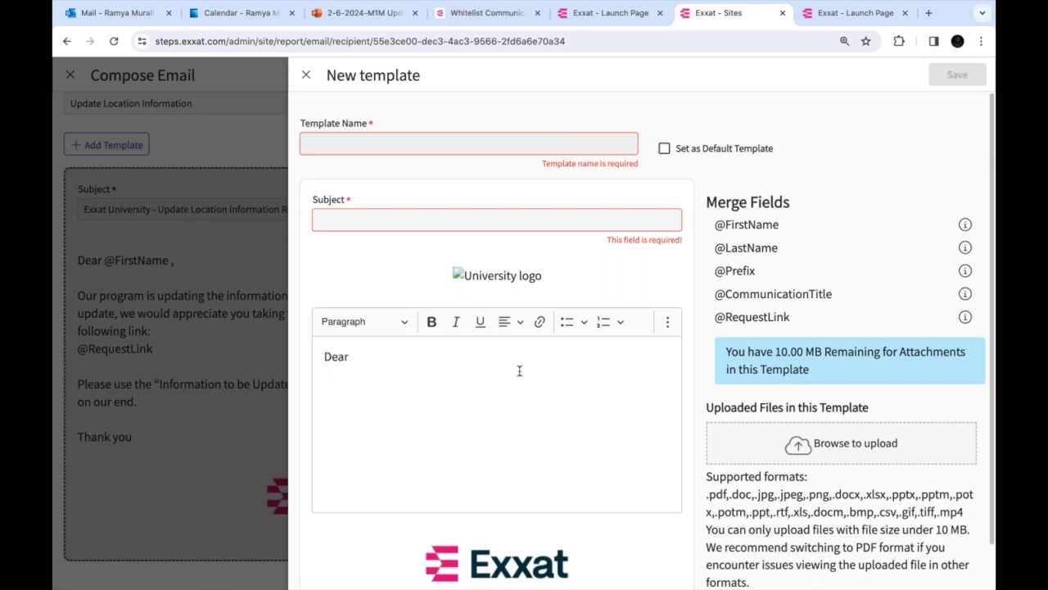
{"action": "type", "text": "@re"}
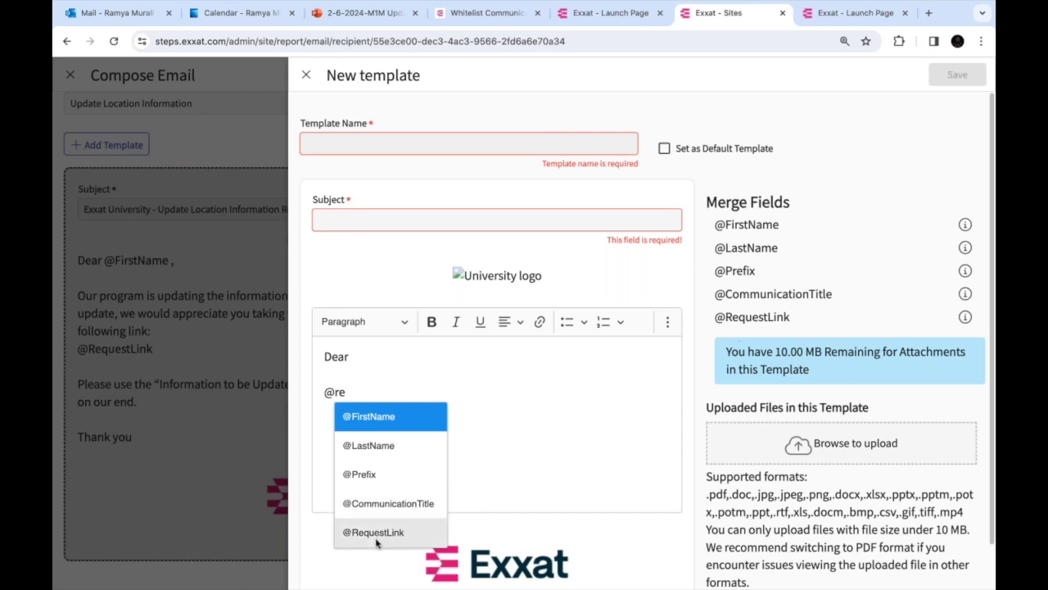
{"action": "left_click", "coordinate": [376, 533]}
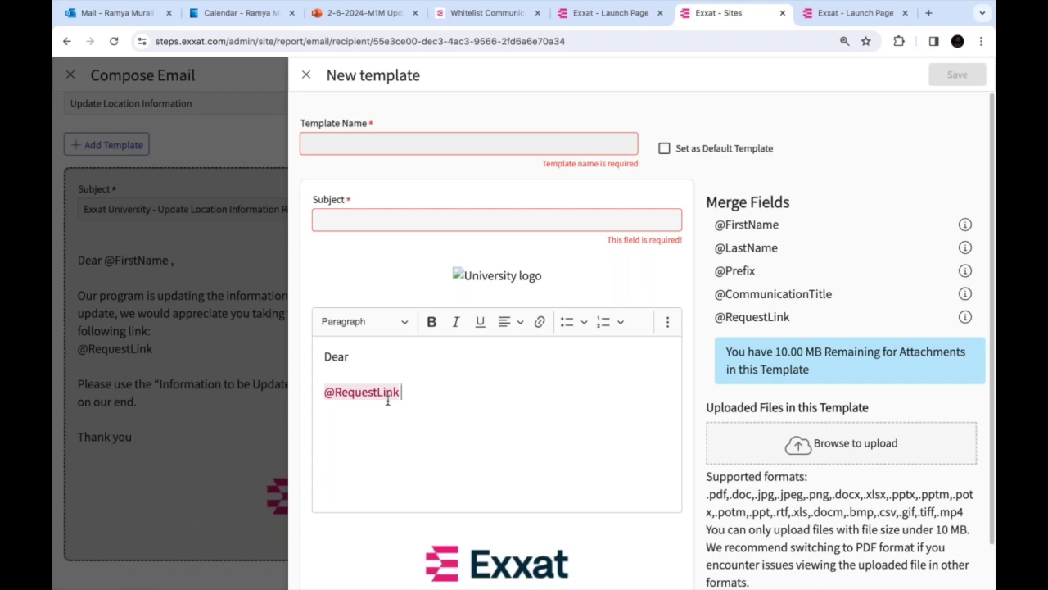
{"action": "left_click", "coordinate": [305, 75]}
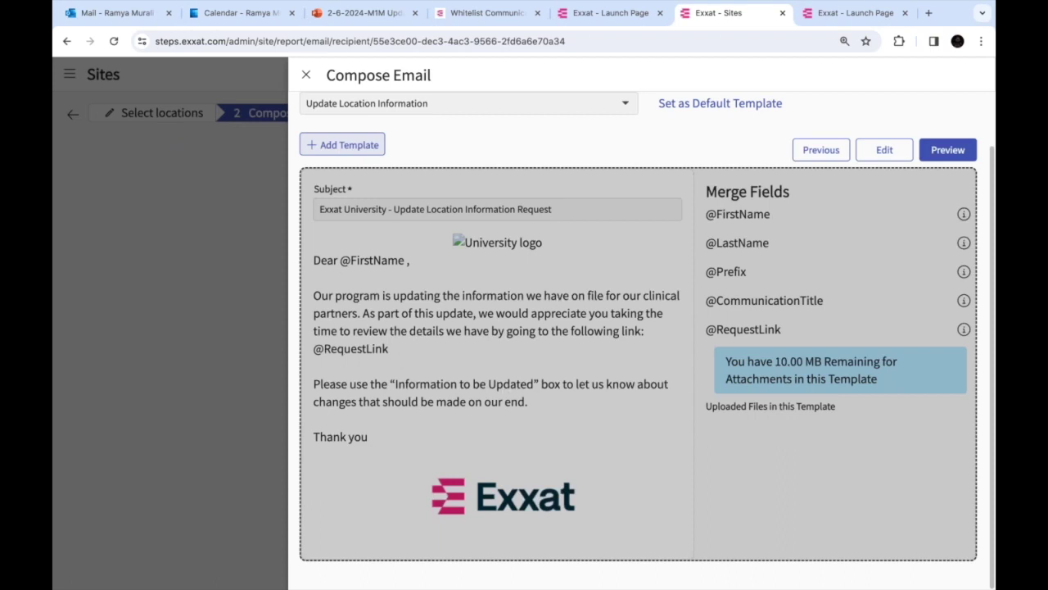
Preview the email and choose sending at a specific date and time
{"action": "scroll", "coordinate": [553, 220], "scroll_direction": "up", "scroll_amount": 1}
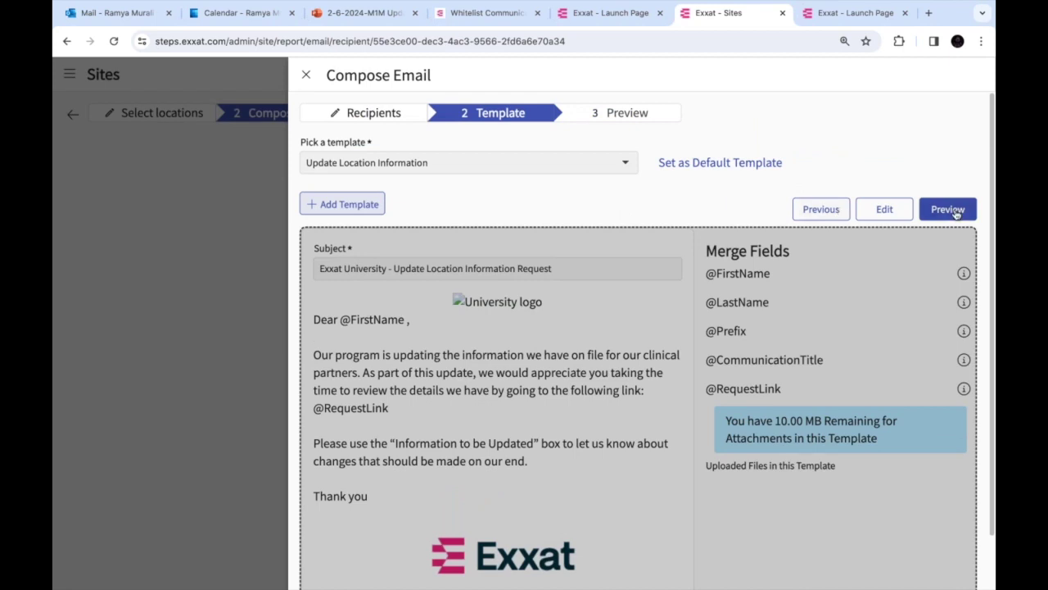
{"action": "left_click", "coordinate": [950, 210]}
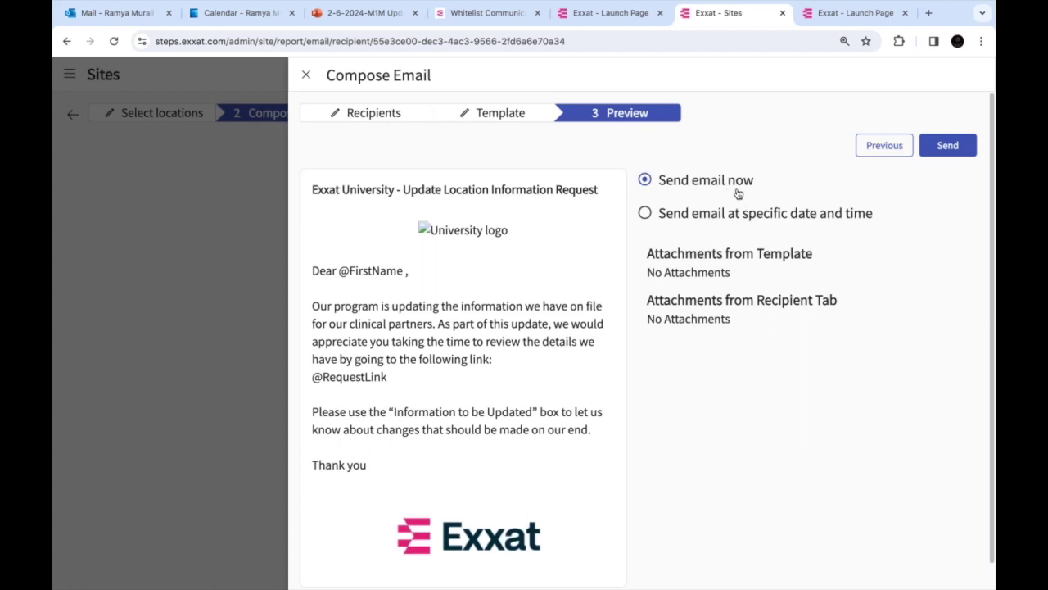
{"action": "left_click", "coordinate": [646, 215]}
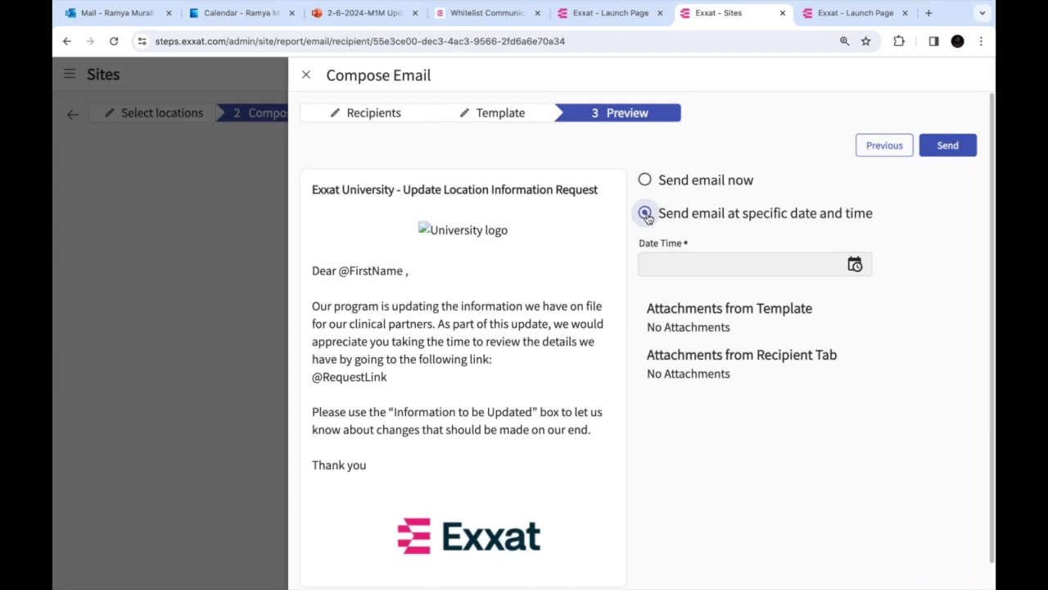
Set the send time to 02/10/2024 2:50 PM and schedule the email
{"action": "left_click", "coordinate": [685, 263]}
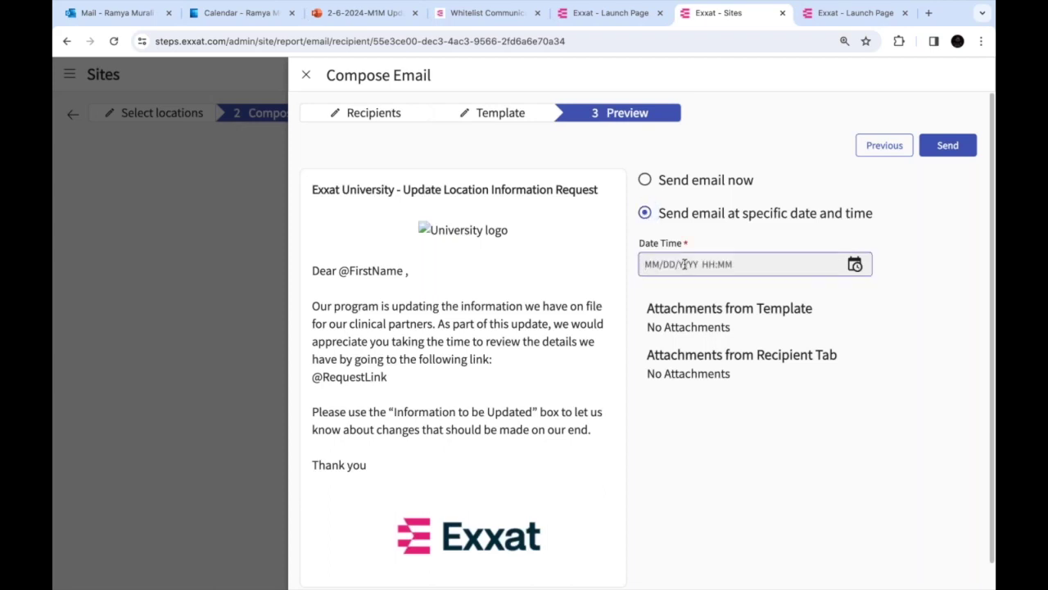
{"action": "left_click", "coordinate": [855, 263]}
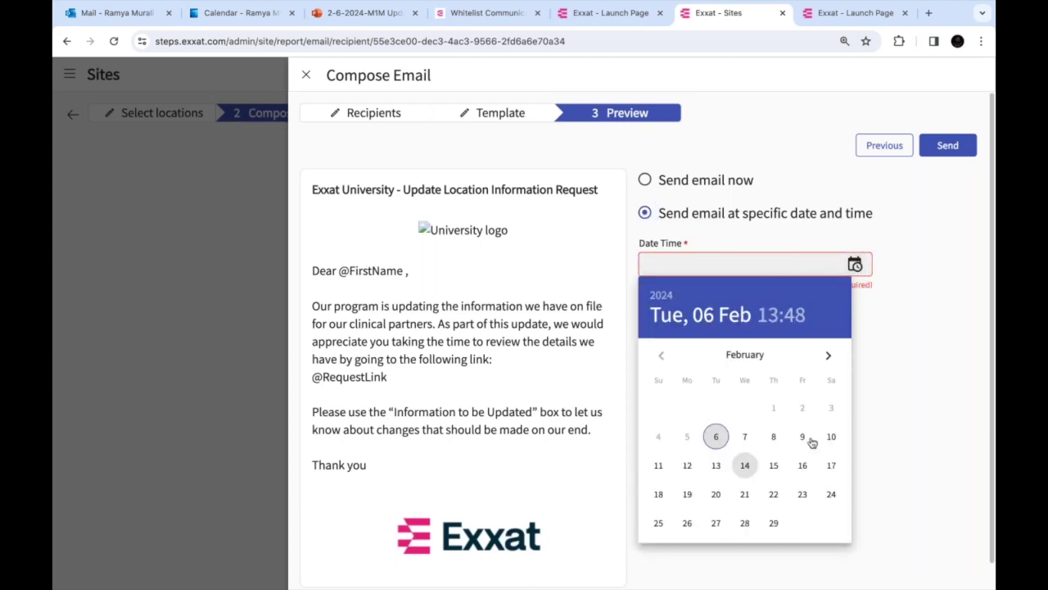
{"action": "left_click", "coordinate": [830, 437]}
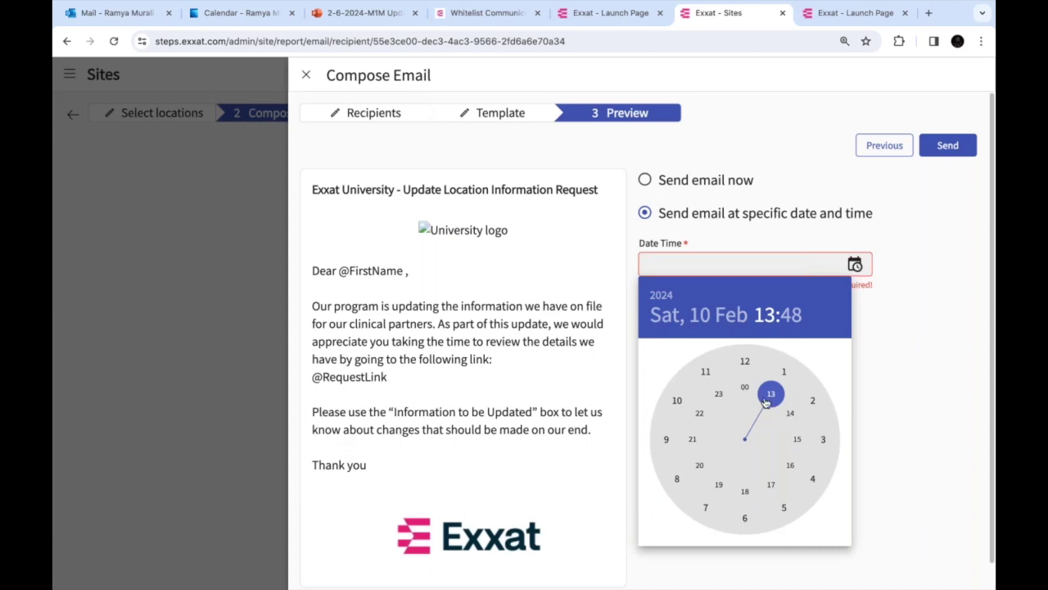
{"action": "left_click", "coordinate": [788, 416]}
{"action": "left_click", "coordinate": [675, 400]}
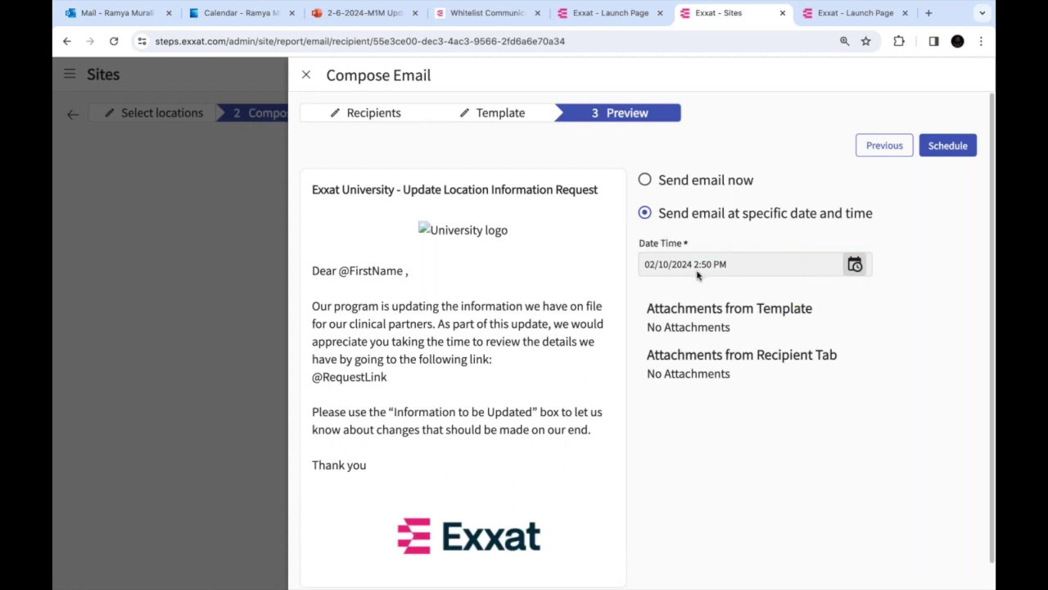
{"action": "left_click", "coordinate": [947, 147]}
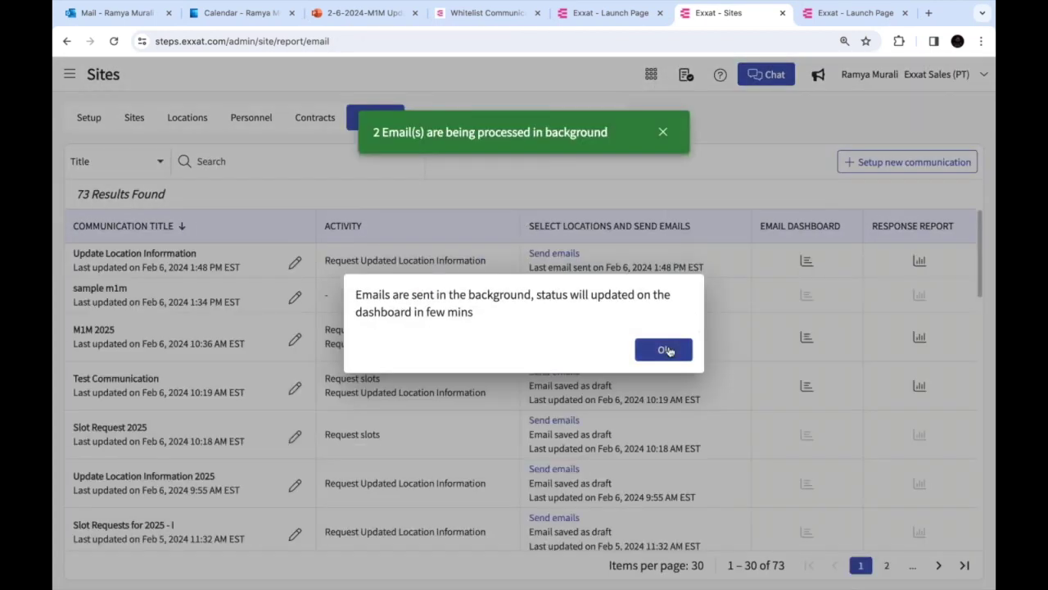
Dismiss the processing notice, review the Update Location Information dashboard, and return to Emails
{"action": "left_click", "coordinate": [665, 350]}
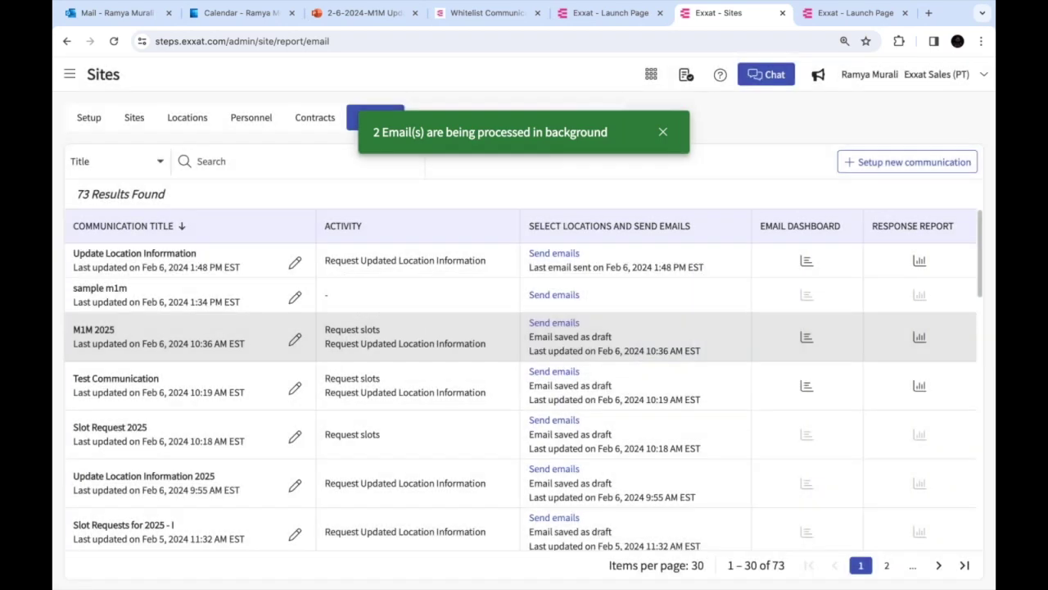
{"action": "double_click", "coordinate": [147, 256]}
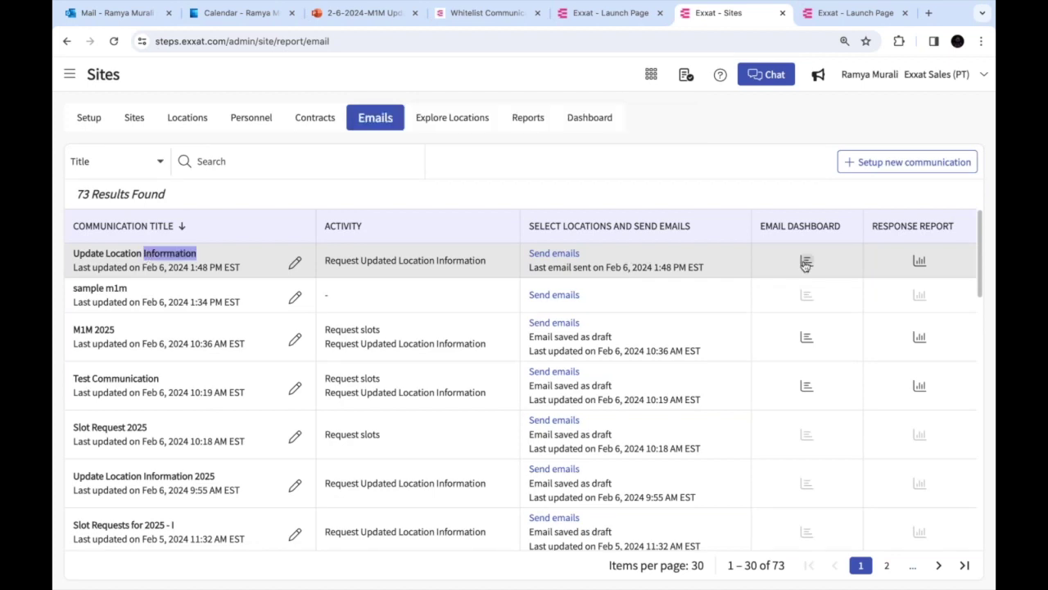
{"action": "left_click", "coordinate": [806, 262]}
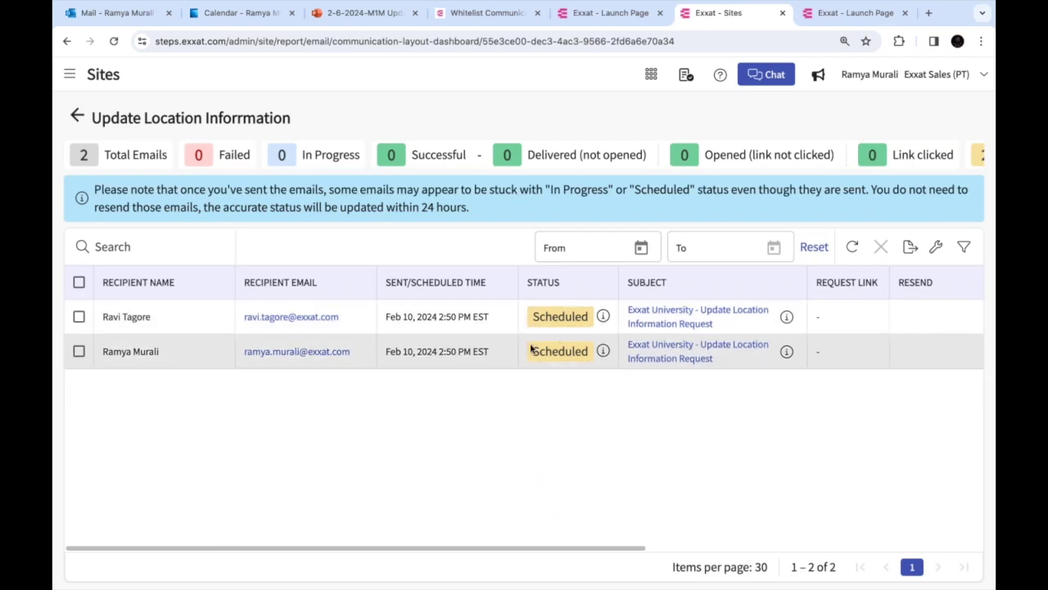
{"action": "left_click", "coordinate": [77, 115]}
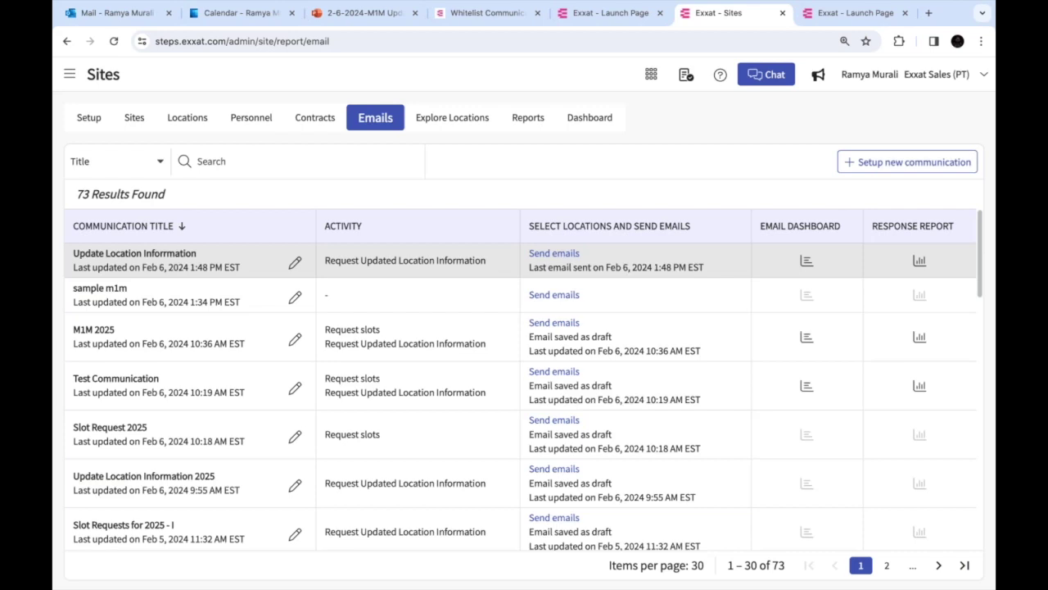
Open Update Location Information recipients, continue to Compose, then back out and reopen selection
{"action": "left_click", "coordinate": [563, 257]}
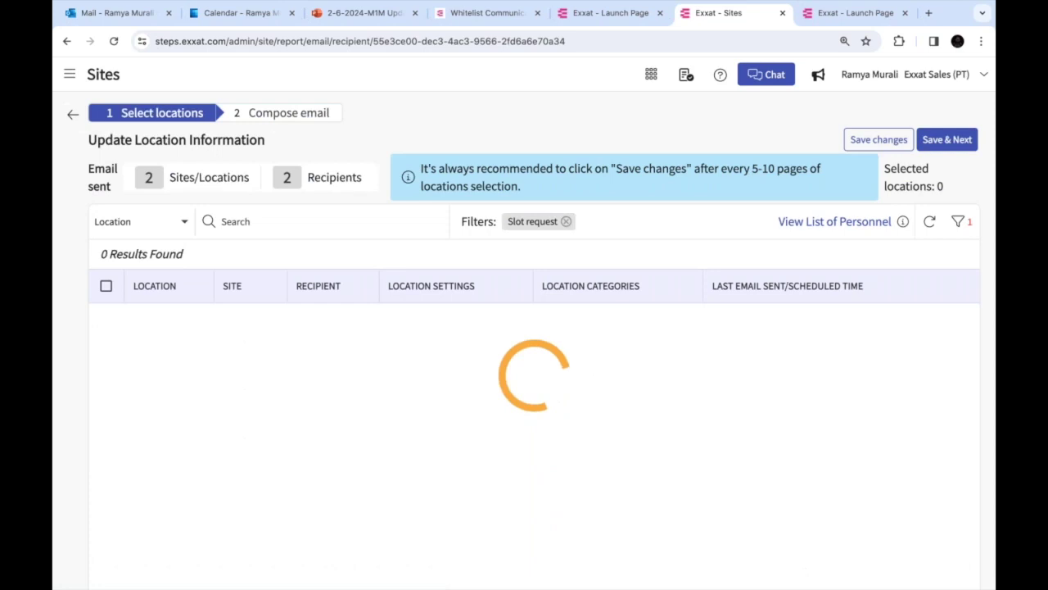
{"action": "left_click", "coordinate": [947, 139]}
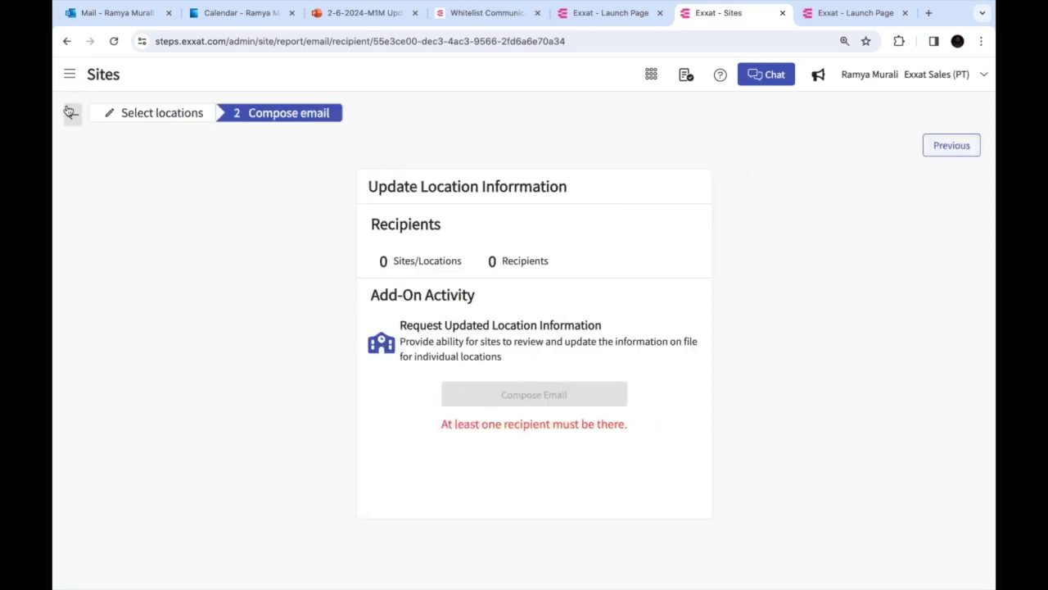
{"action": "left_click", "coordinate": [70, 112]}
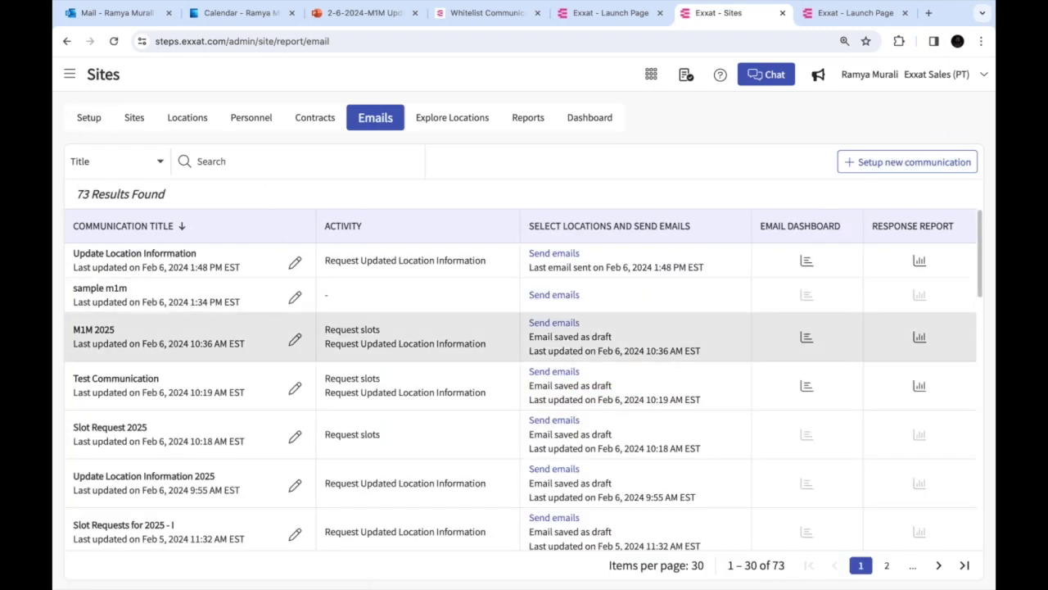
{"action": "left_click", "coordinate": [554, 254]}
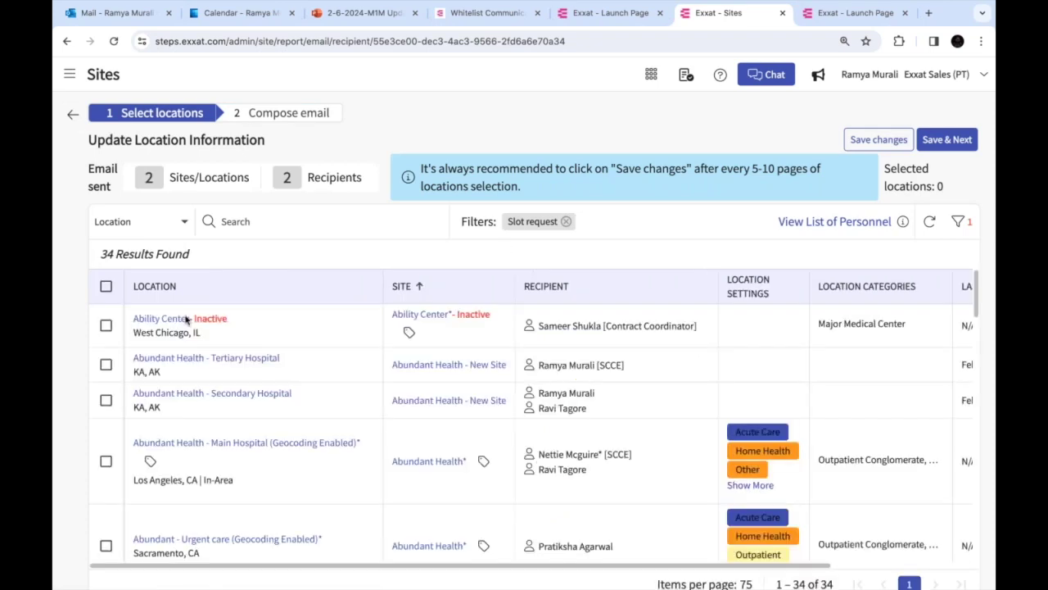
Tick Abundant Health Tertiary and Secondary Hospital and save them as recipients
{"action": "left_click", "coordinate": [105, 365]}
{"action": "left_click", "coordinate": [106, 400]}
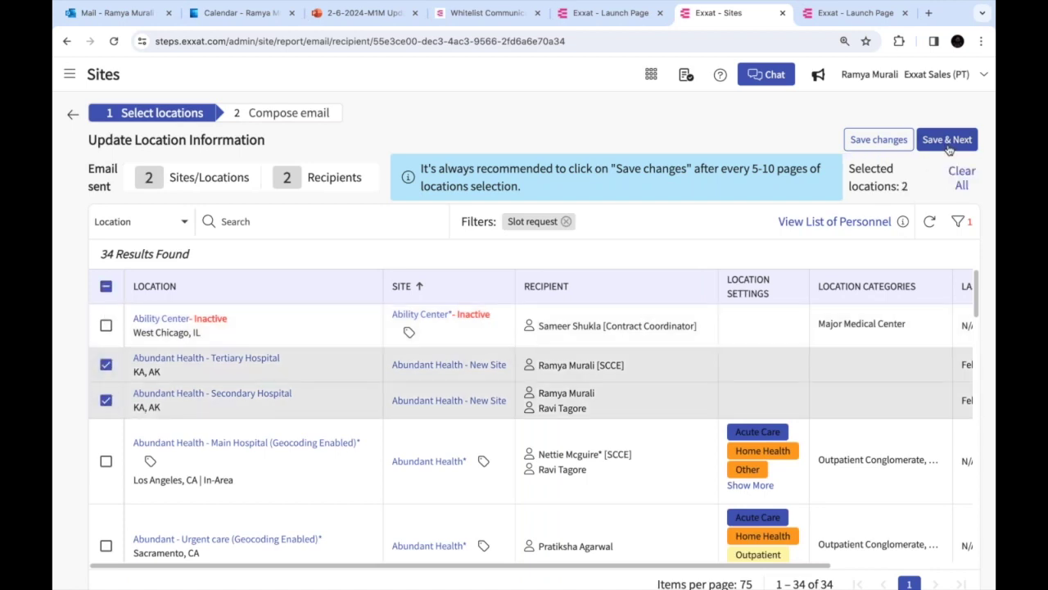
{"action": "left_click", "coordinate": [944, 141]}
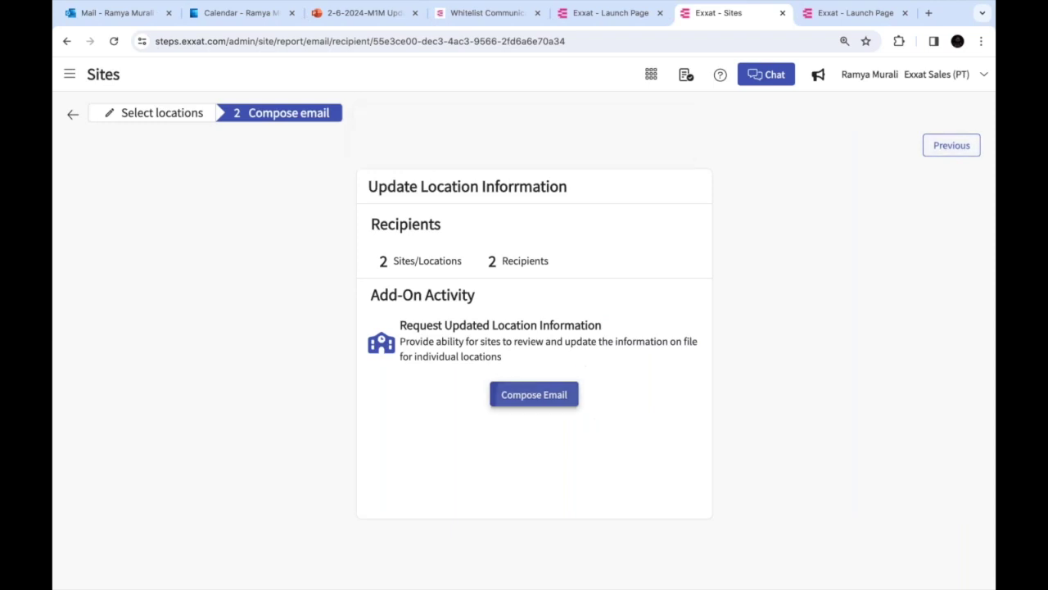
Move through composing to the editable template, then close it, leaving the email as a draft
{"action": "left_click", "coordinate": [534, 395]}
{"action": "left_click", "coordinate": [947, 149]}
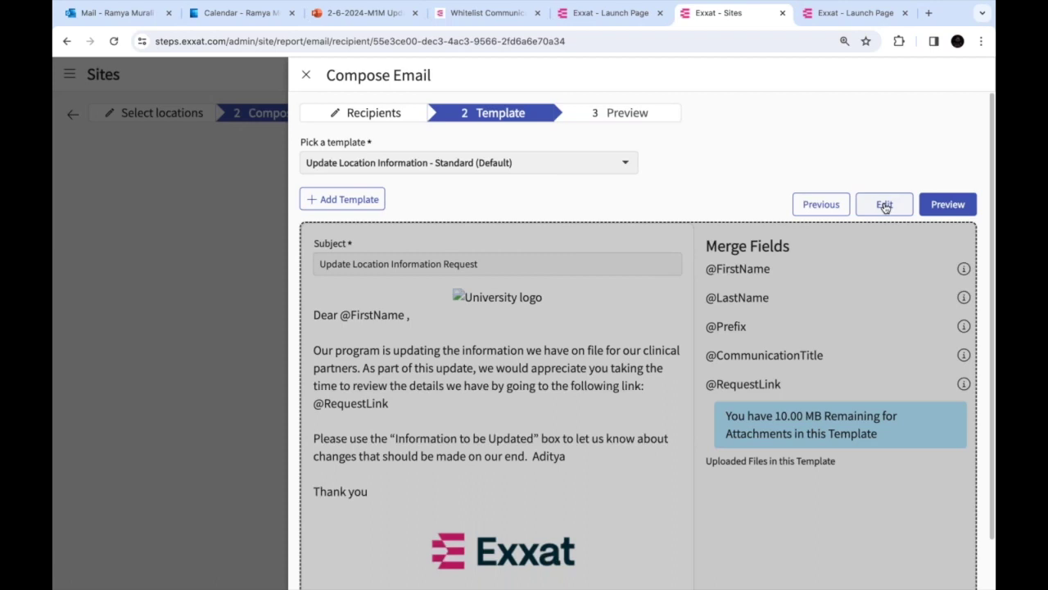
{"action": "left_click", "coordinate": [884, 205]}
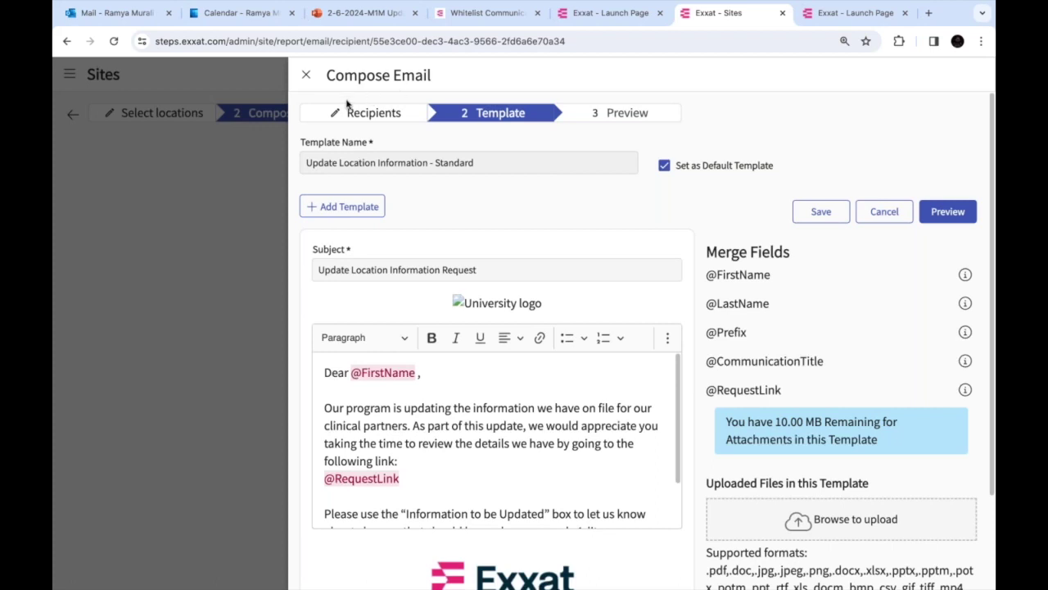
{"action": "scroll", "coordinate": [642, 340], "scroll_direction": "down", "scroll_amount": 1}
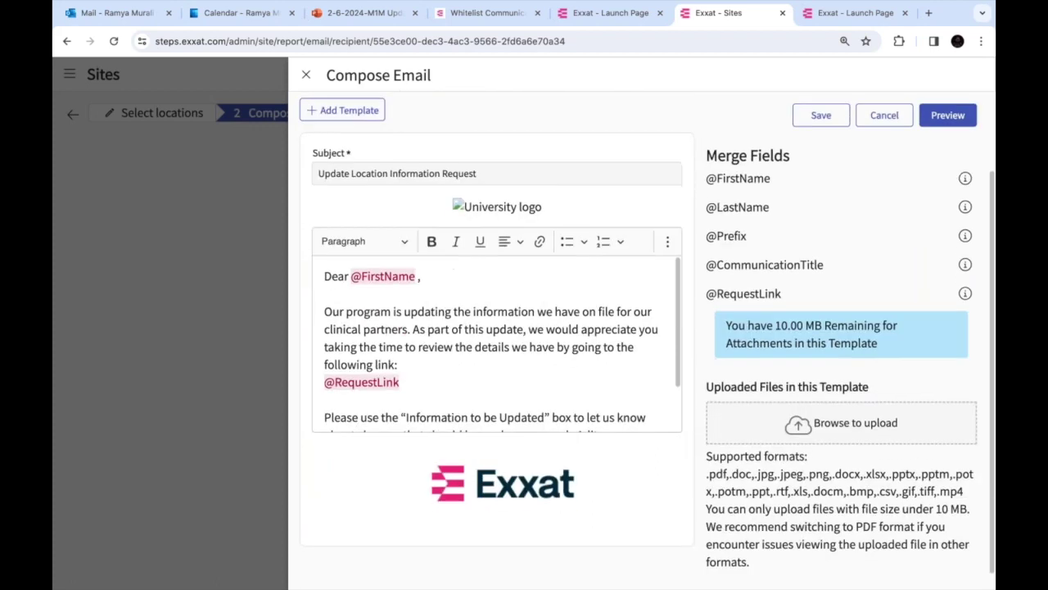
{"action": "scroll", "coordinate": [642, 341], "scroll_direction": "up", "scroll_amount": 1}
{"action": "scroll", "coordinate": [615, 342], "scroll_direction": "up", "scroll_amount": 1}
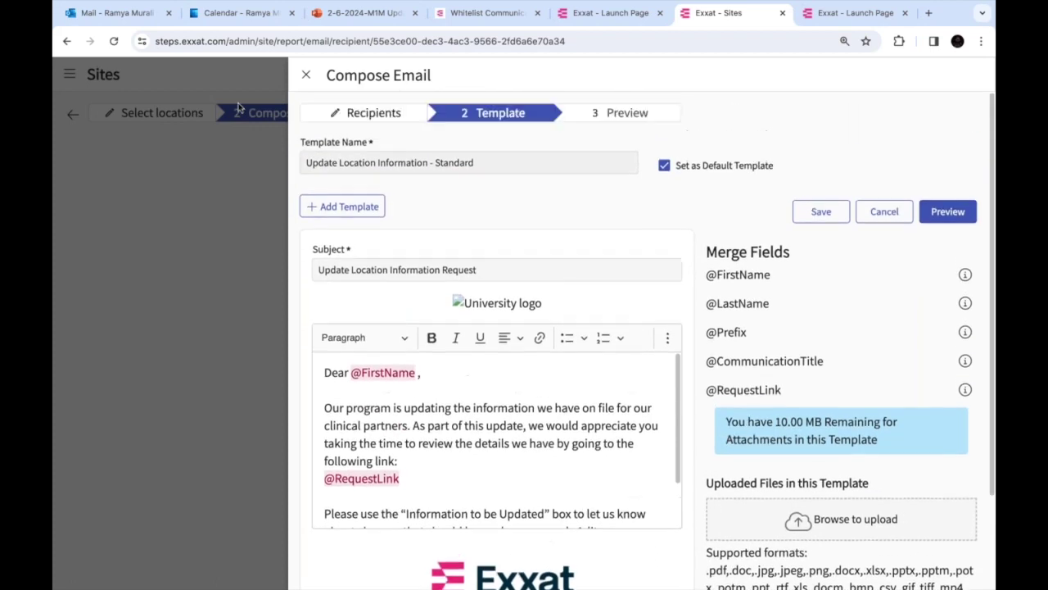
{"action": "left_click", "coordinate": [305, 74]}
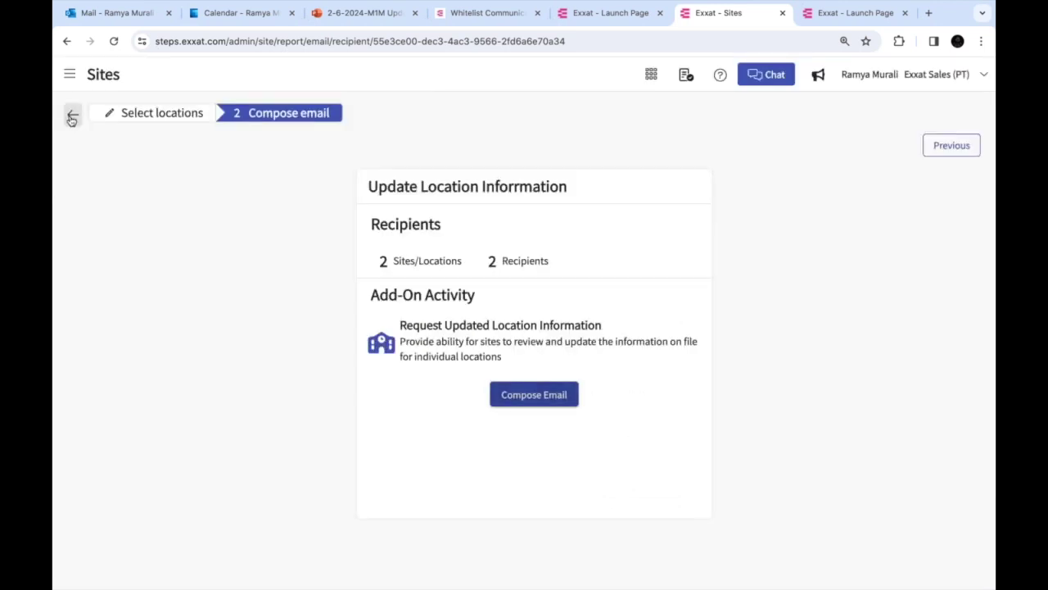
{"action": "left_click", "coordinate": [72, 117]}
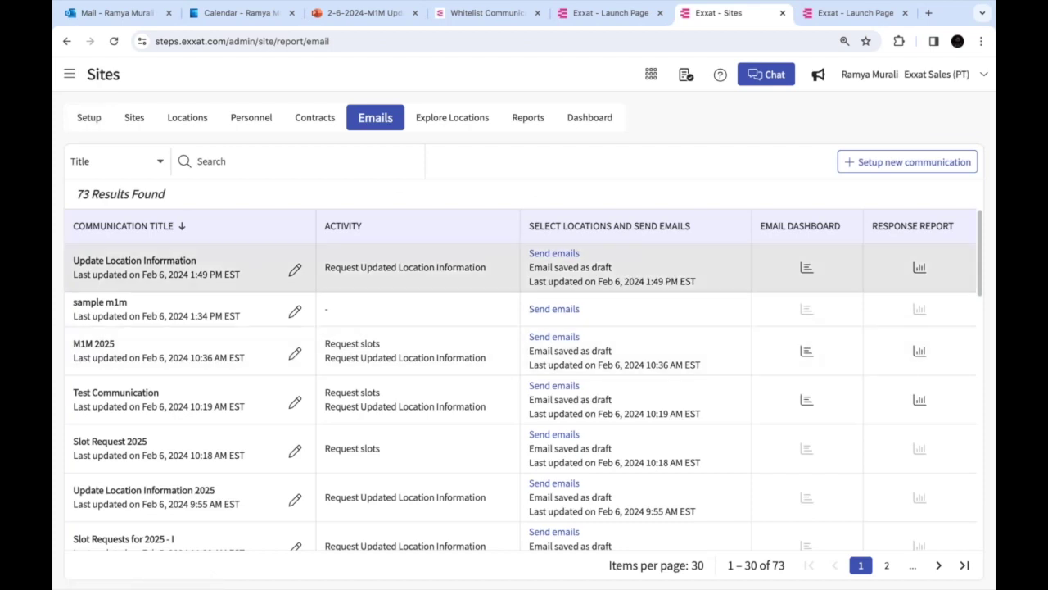
Check both scheduled recipients on the Update Location Information email dashboard, then return to PowerPoint
{"action": "left_click", "coordinate": [808, 269]}
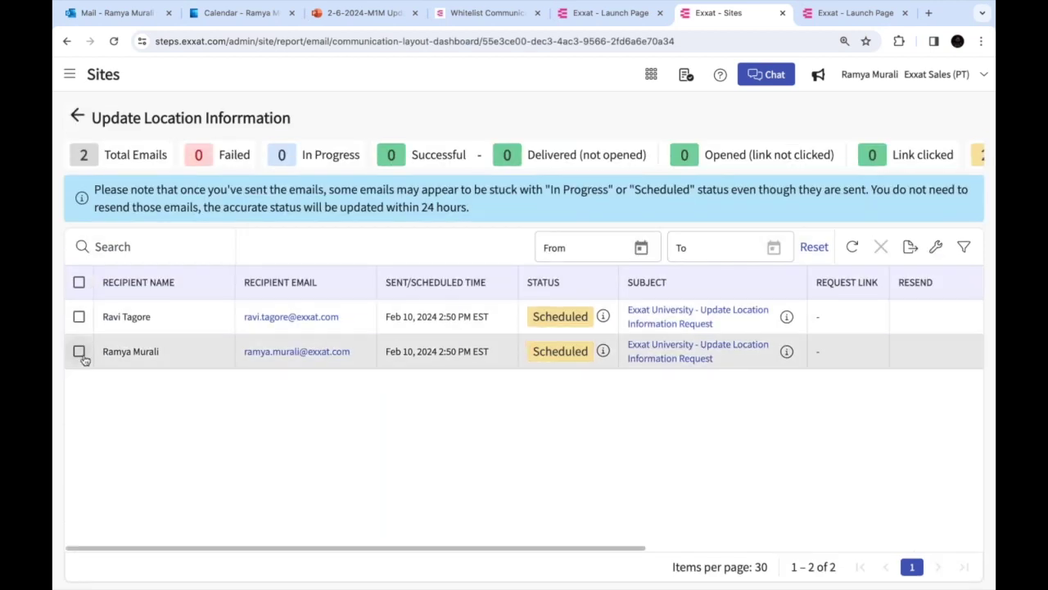
{"action": "left_click", "coordinate": [79, 282]}
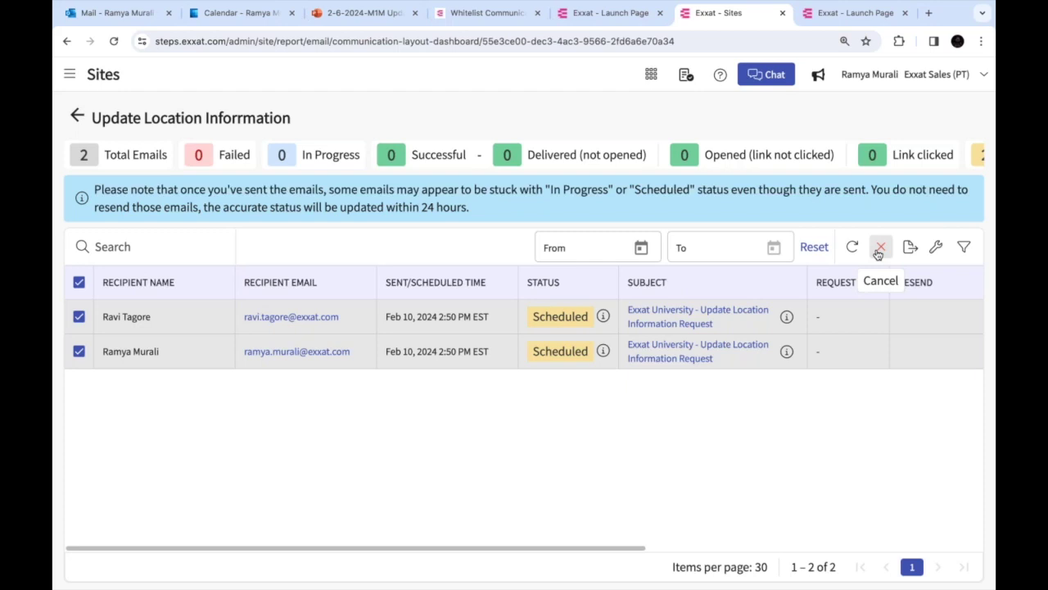
{"action": "left_click", "coordinate": [77, 115]}
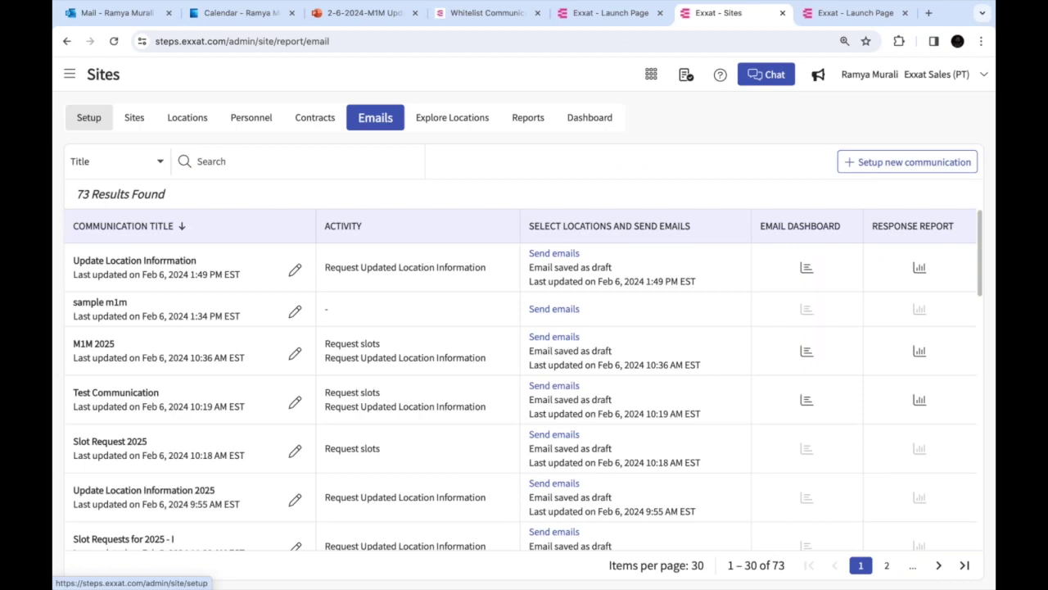
{"action": "left_click", "coordinate": [806, 270]}
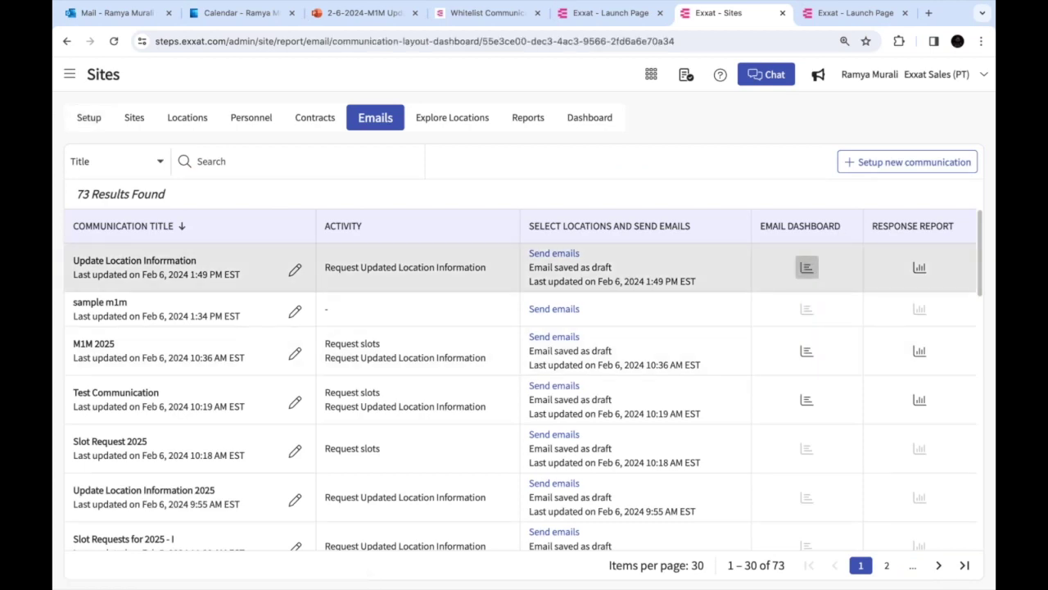
{"action": "left_click", "coordinate": [78, 281]}
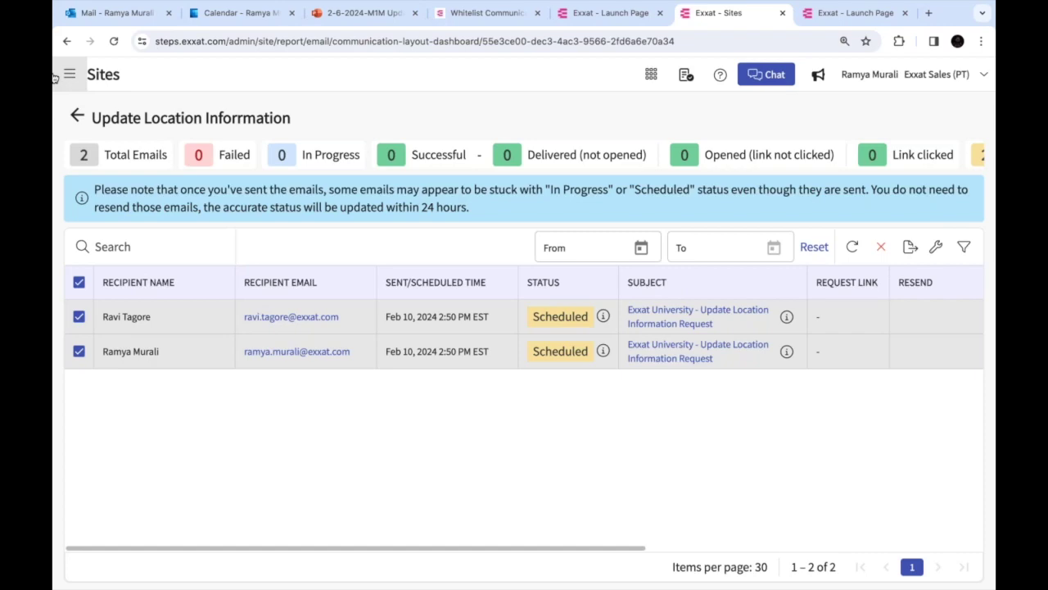
{"action": "key", "text": "super+Tab"}
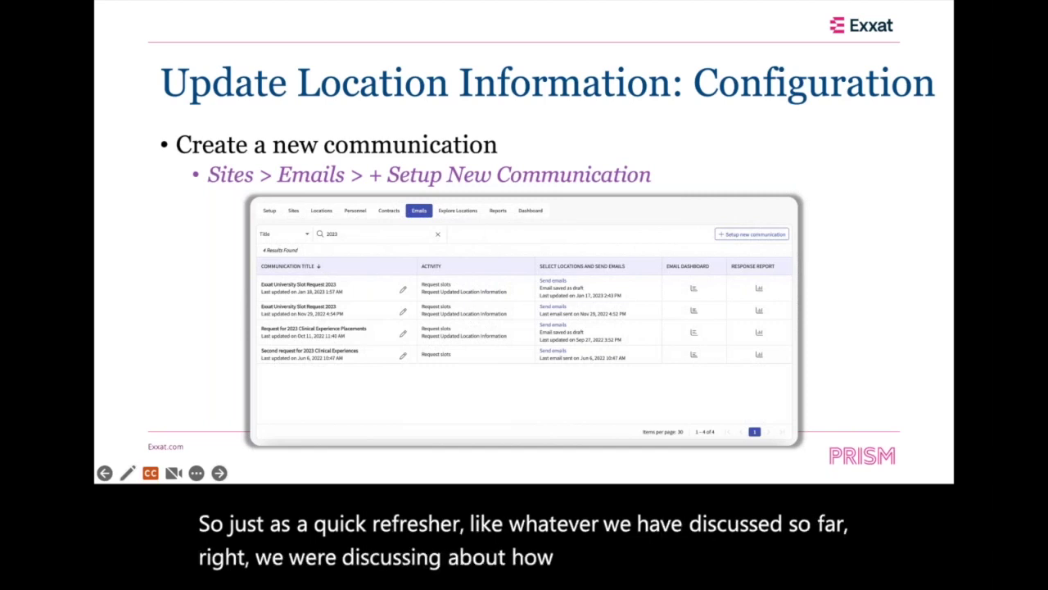
Advance past the Request Updated Location Information add-on to the Site POV slide, then return to Chrome
{"action": "key", "text": "Right"}
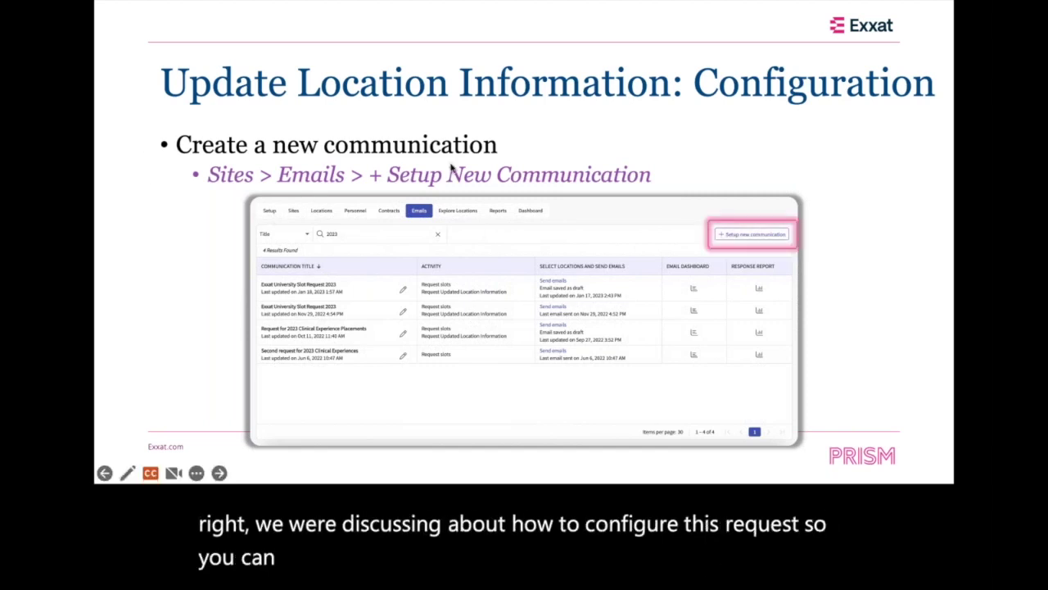
{"action": "key", "text": "Right"}
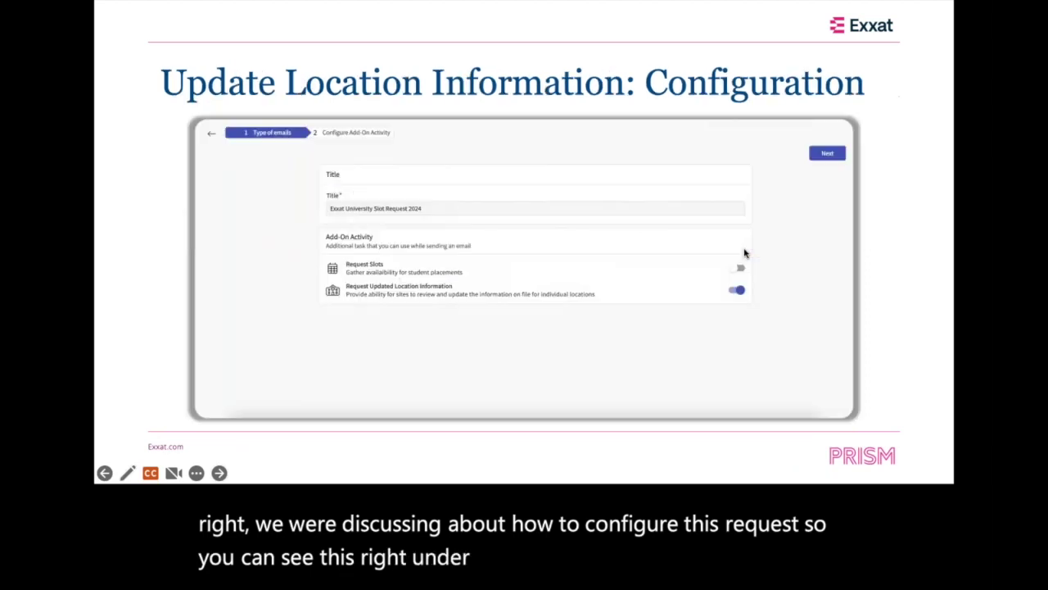
{"action": "key", "text": "Right"}
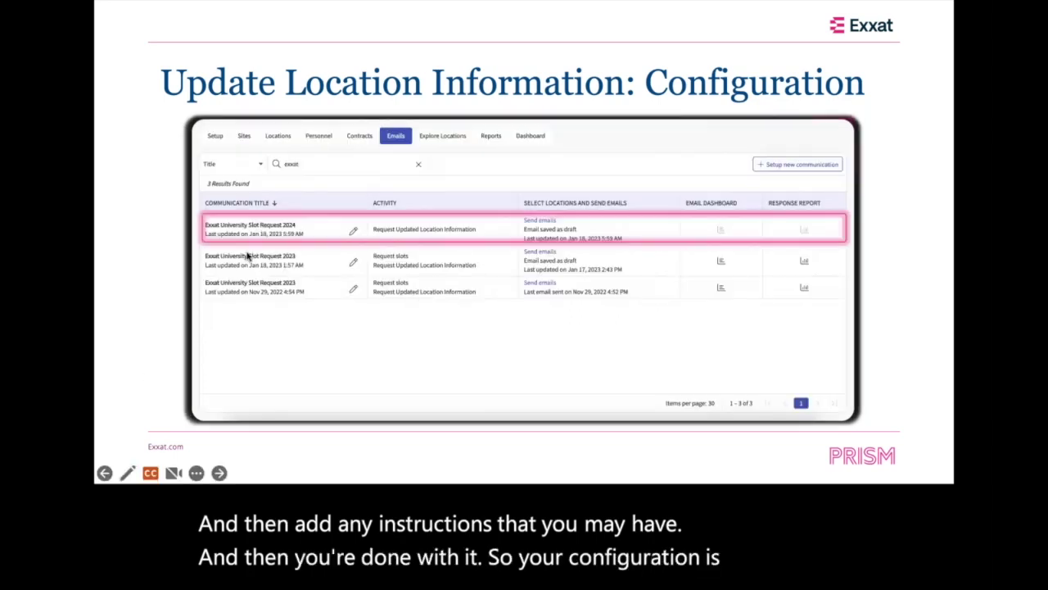
{"action": "left_click", "coordinate": [247, 257]}
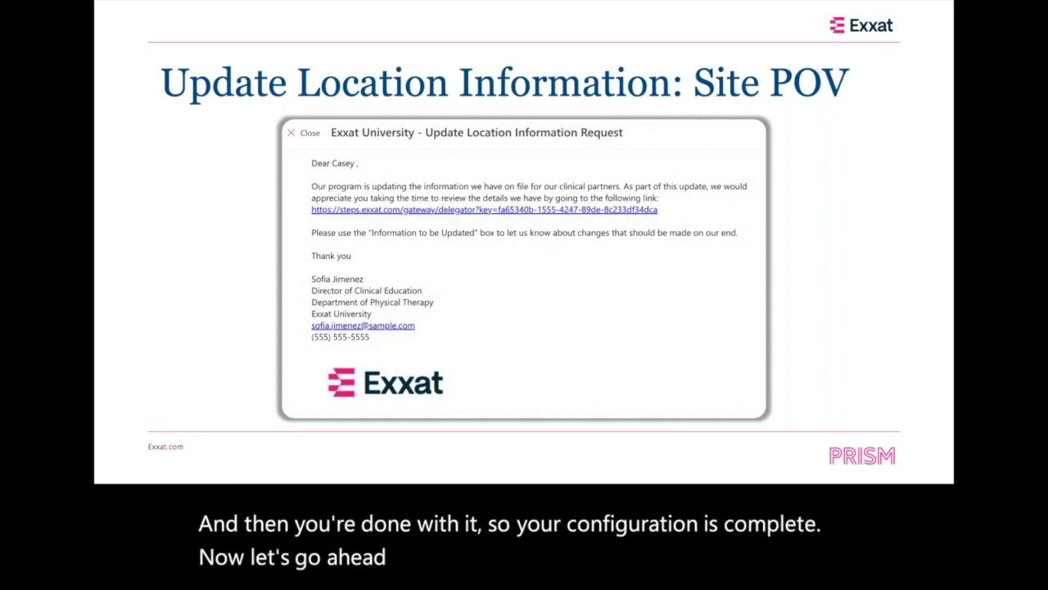
{"action": "key", "text": "super+Tab"}
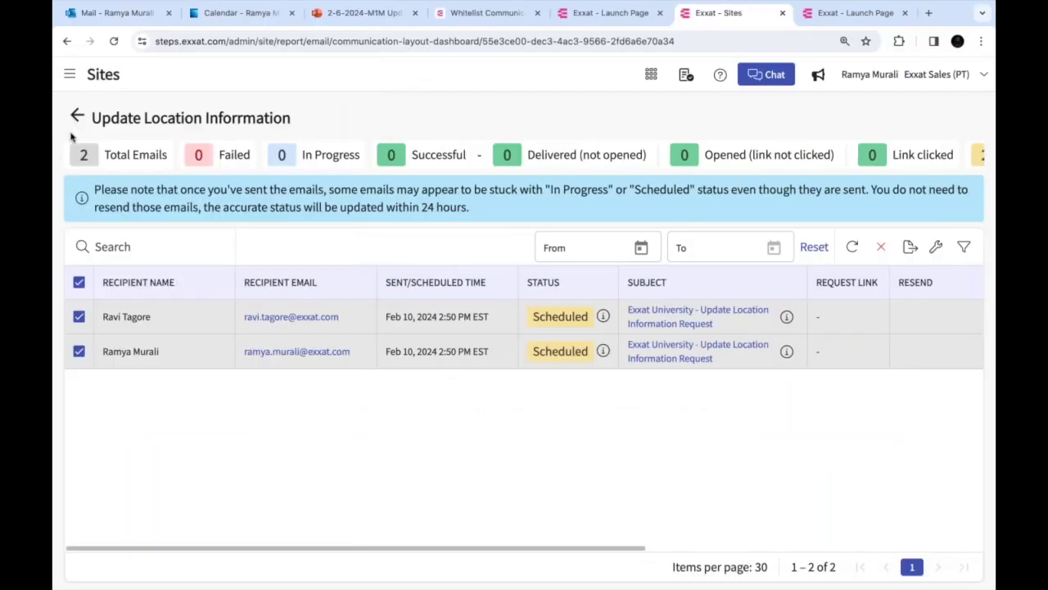
Replace Ability Center with Abundant Health - Tertiary and Secondary Hospital as recipients and save
{"action": "left_click", "coordinate": [77, 115]}
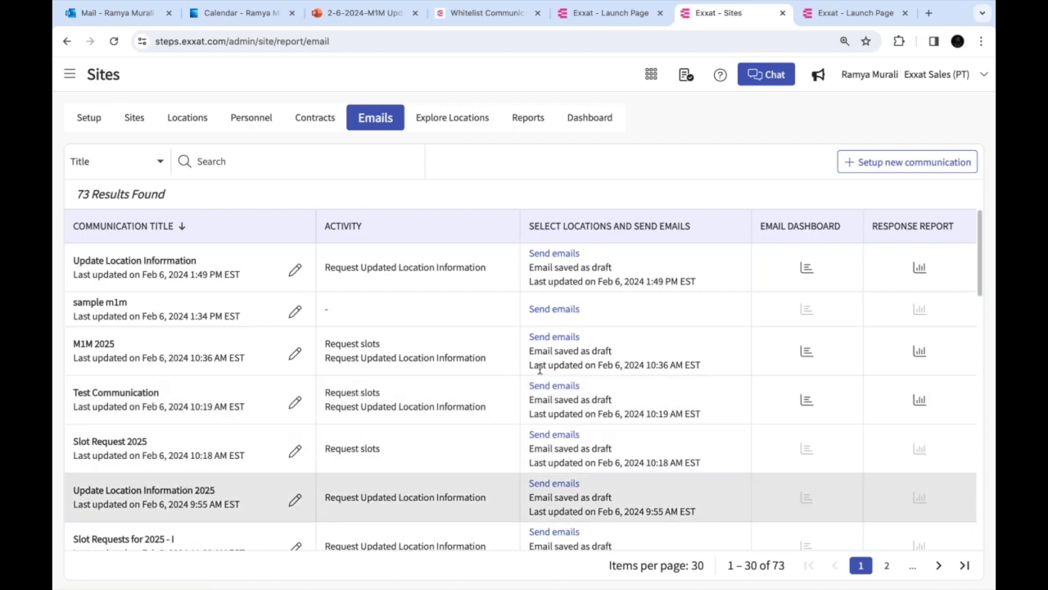
{"action": "left_click", "coordinate": [557, 485]}
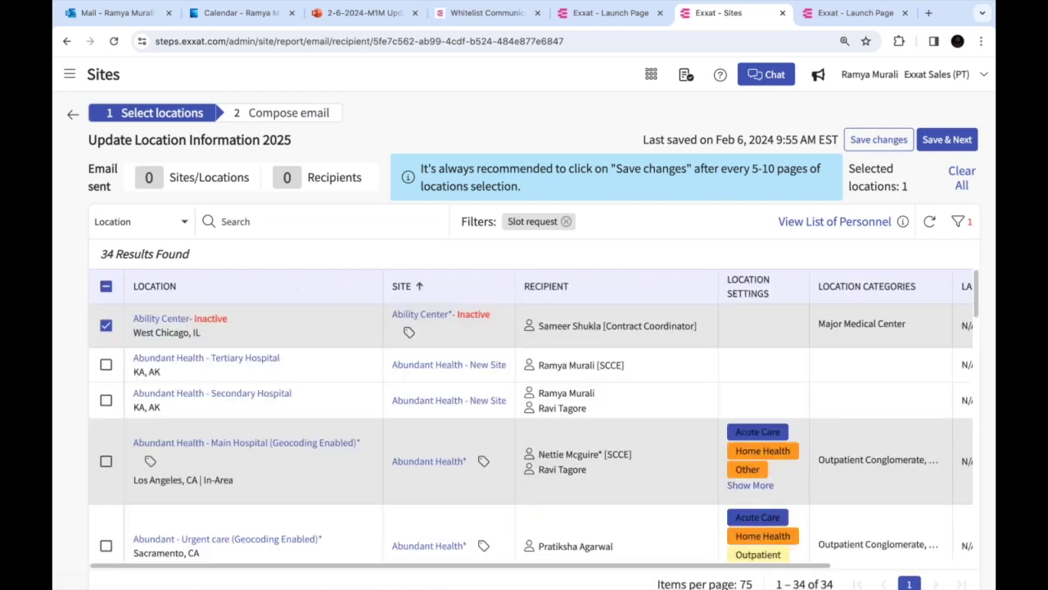
{"action": "left_click", "coordinate": [106, 364]}
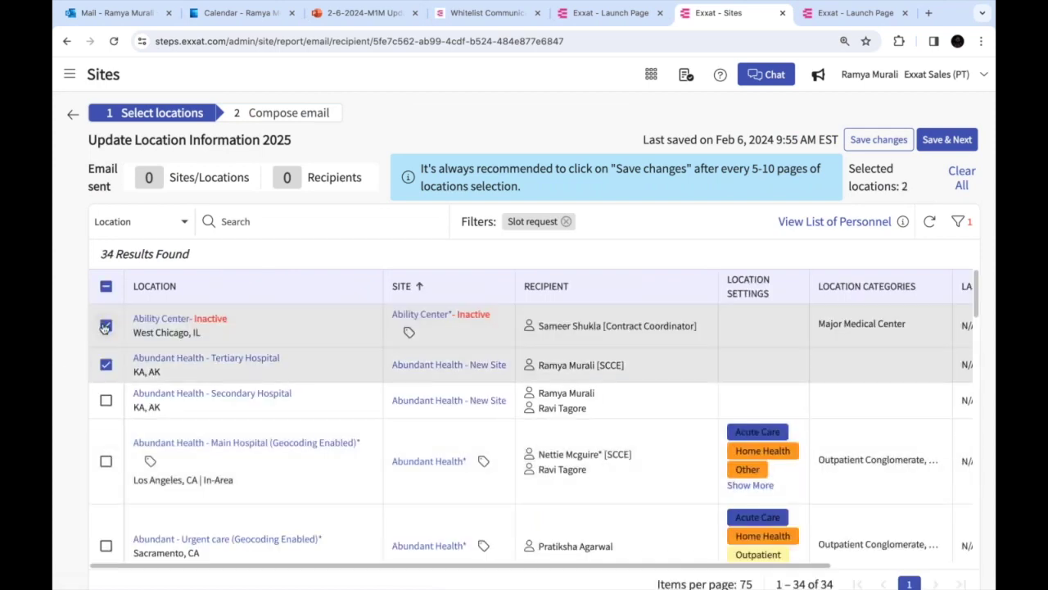
{"action": "left_click", "coordinate": [104, 326]}
{"action": "left_click", "coordinate": [106, 399]}
{"action": "left_click", "coordinate": [947, 140]}
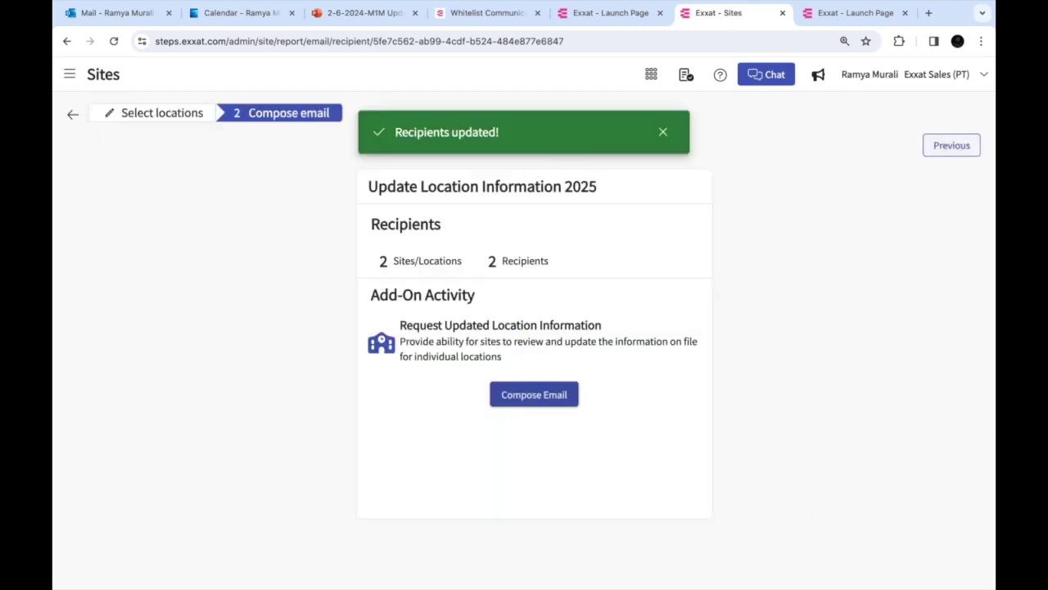
Compose the request email with an override recipient email address for all recipients
{"action": "left_click", "coordinate": [550, 395]}
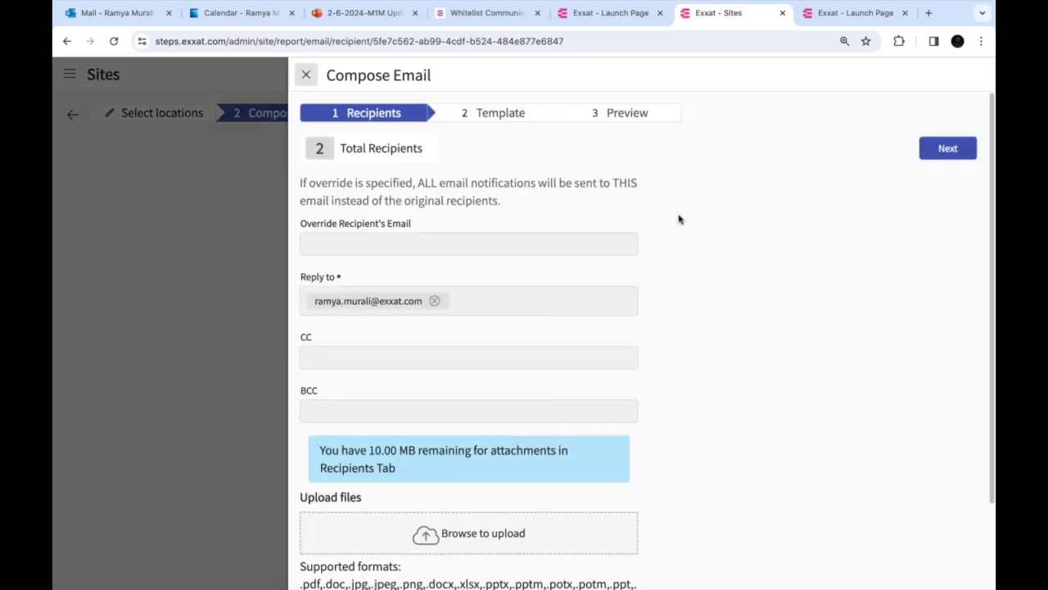
{"action": "left_click", "coordinate": [436, 240]}
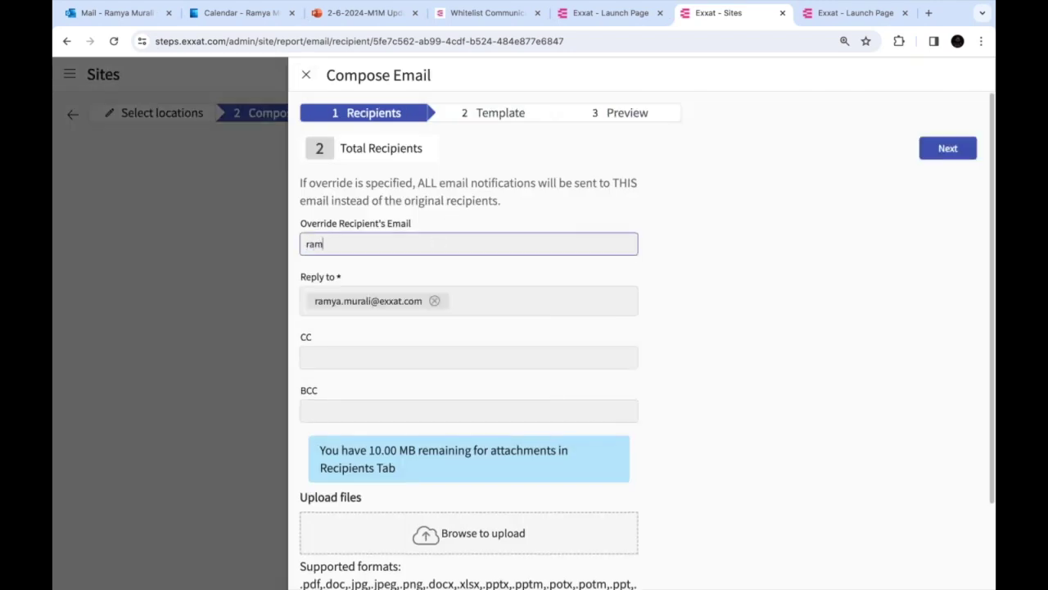
{"action": "left_click", "coordinate": [948, 148]}
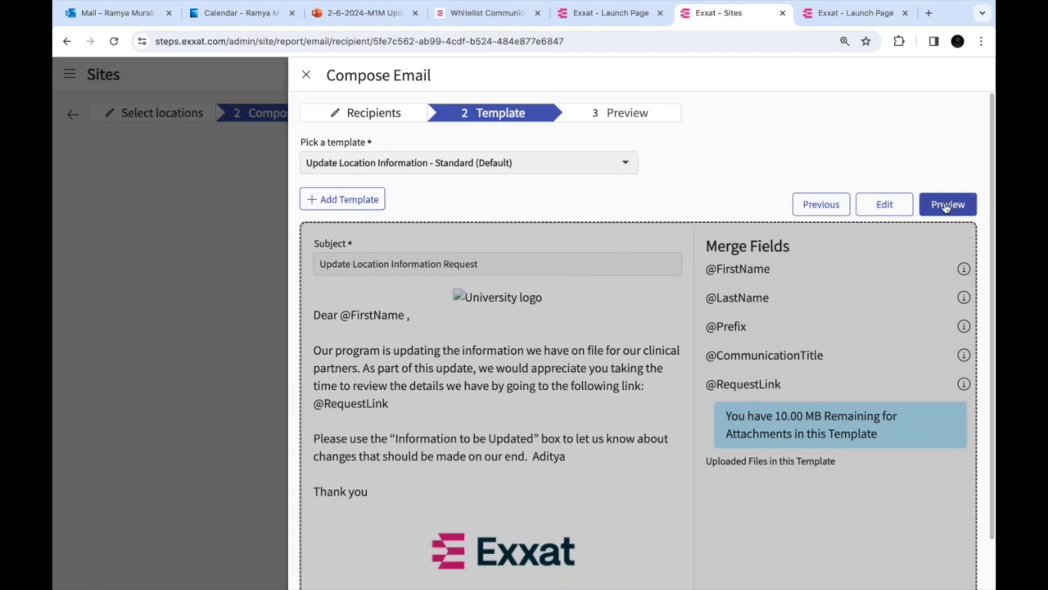
Preview and send the request email now, acknowledging the background-sending notice
{"action": "left_click", "coordinate": [946, 205]}
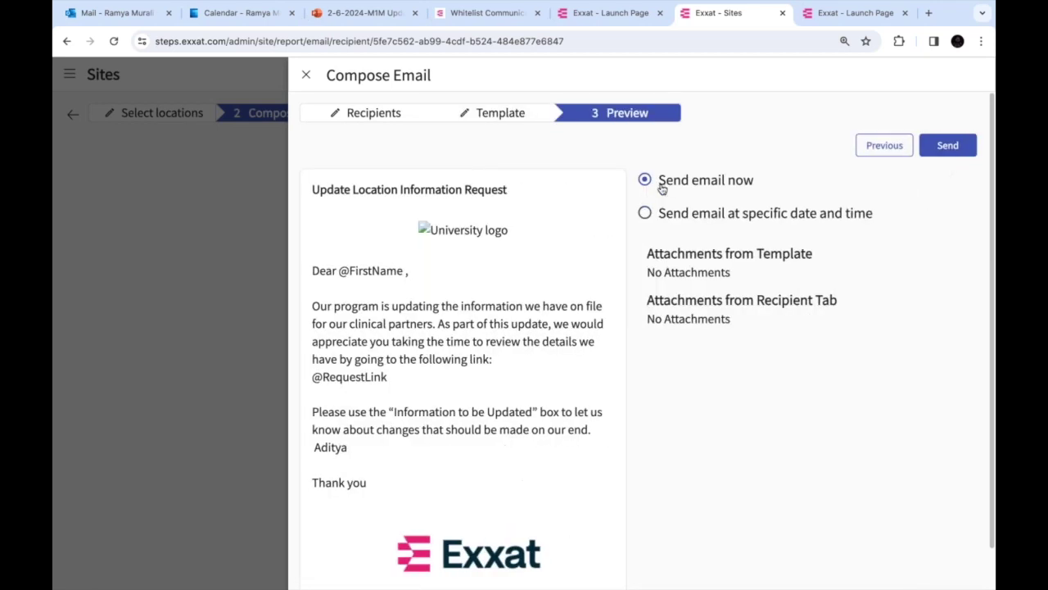
{"action": "left_click", "coordinate": [948, 146]}
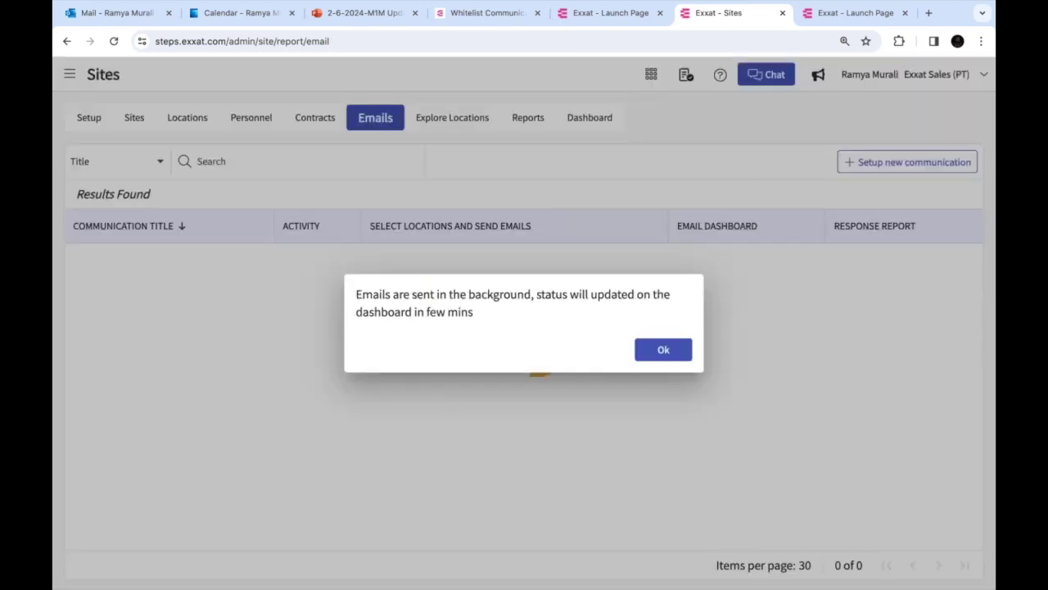
{"action": "left_click", "coordinate": [663, 350]}
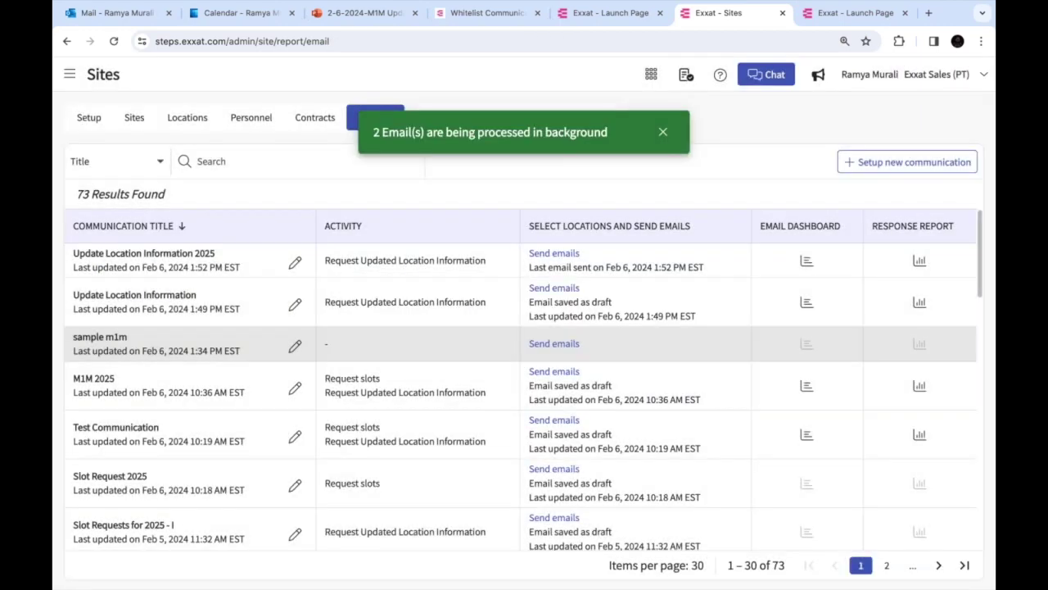
{"action": "left_click", "coordinate": [103, 22]}
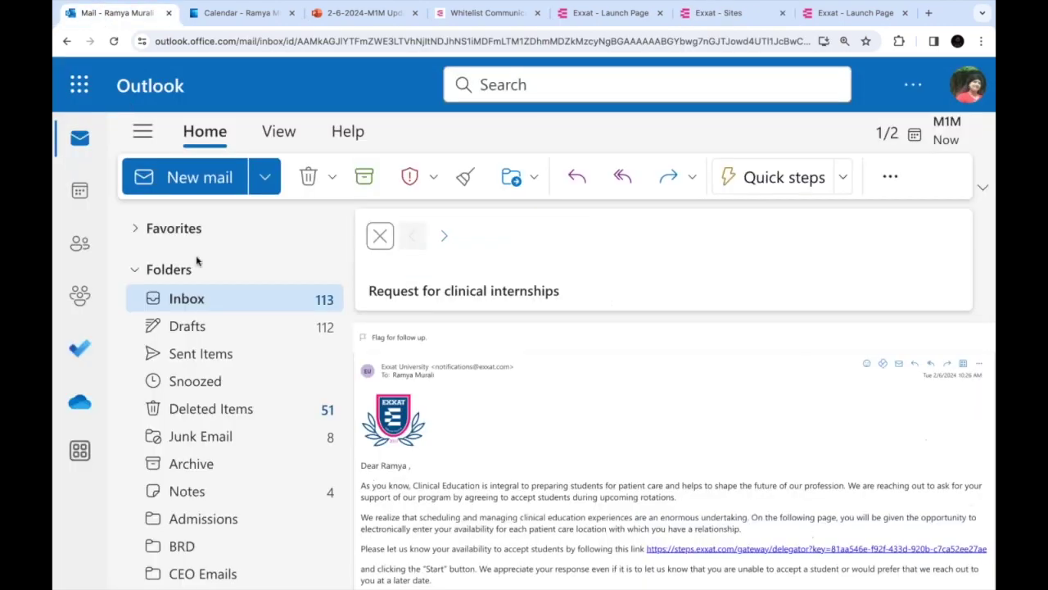
Open the new Update Location Information Request email in the Outlook inbox
{"action": "left_click", "coordinate": [207, 300]}
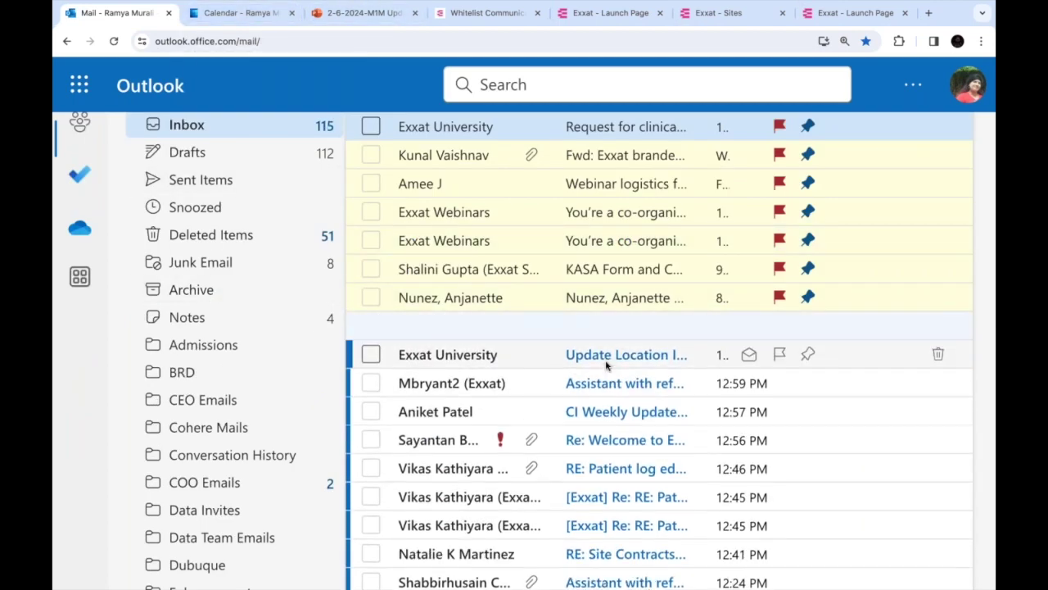
{"action": "left_click", "coordinate": [612, 355]}
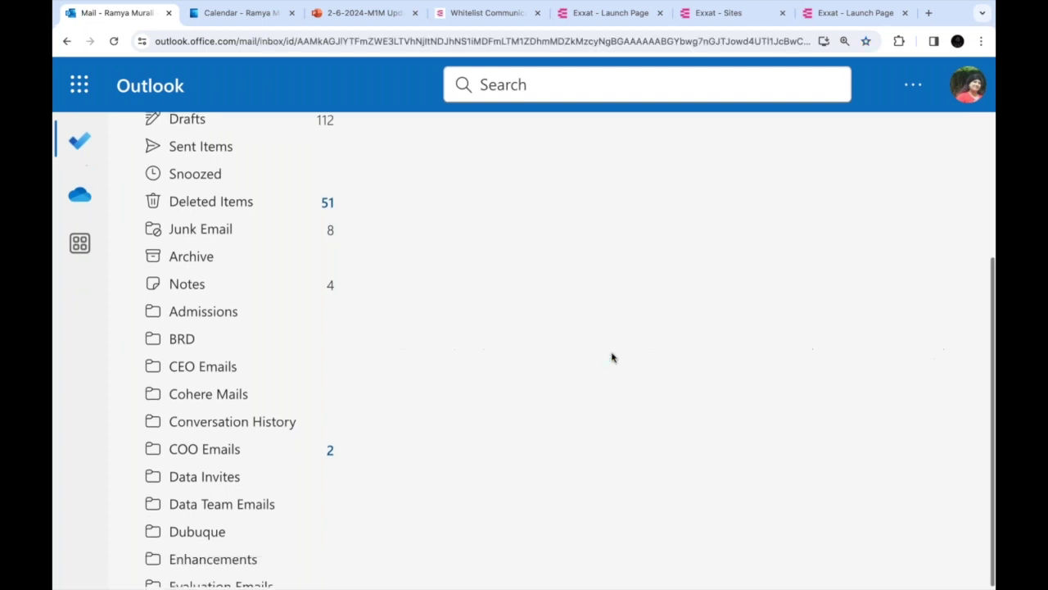
{"action": "scroll", "coordinate": [596, 305], "scroll_direction": "up", "scroll_amount": 1}
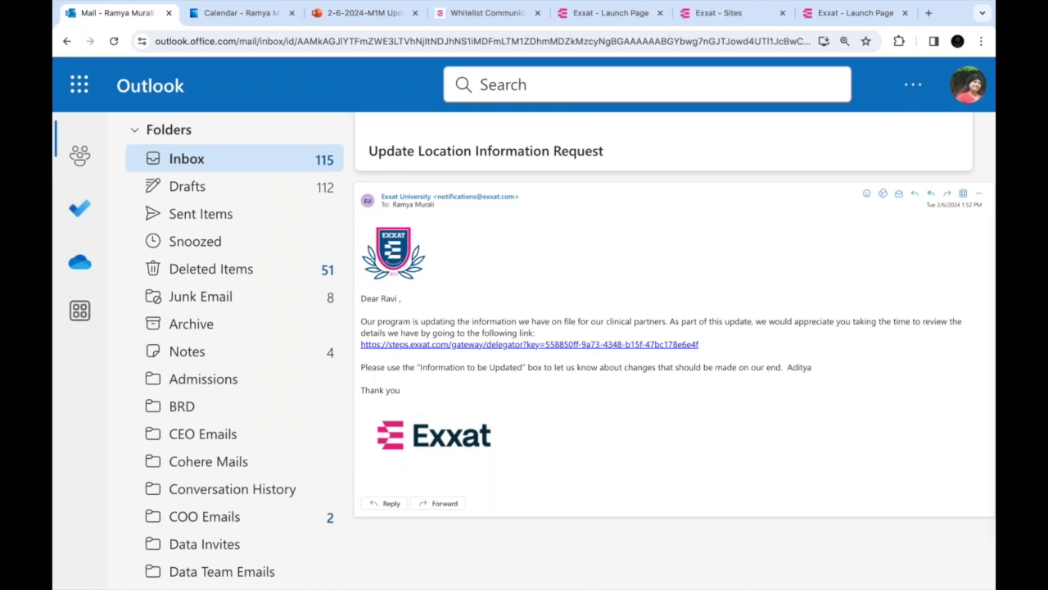
{"action": "left_click", "coordinate": [844, 41]}
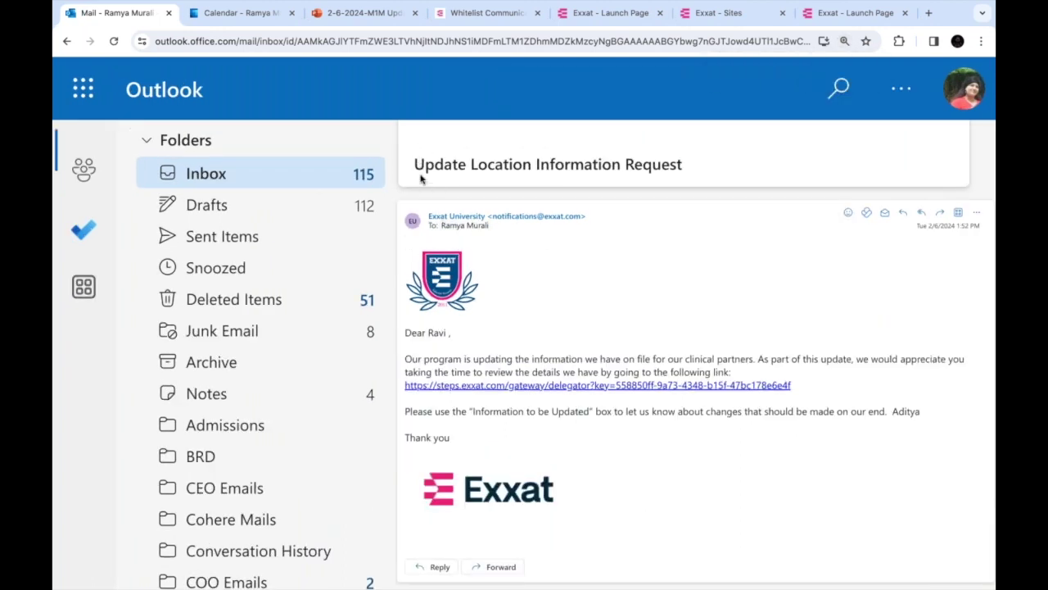
{"action": "triple_click", "coordinate": [595, 165]}
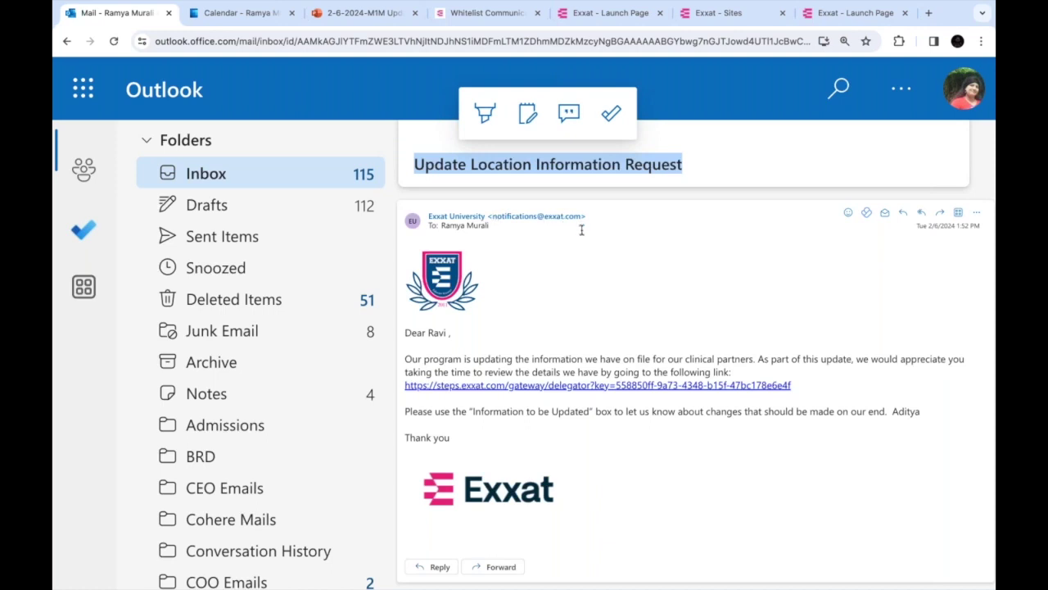
Open the email's request link in an incognito window
{"action": "scroll", "coordinate": [622, 467], "scroll_direction": "down", "scroll_amount": 1}
{"action": "left_click_drag", "start_coordinate": [802, 350], "coordinate": [407, 351]}
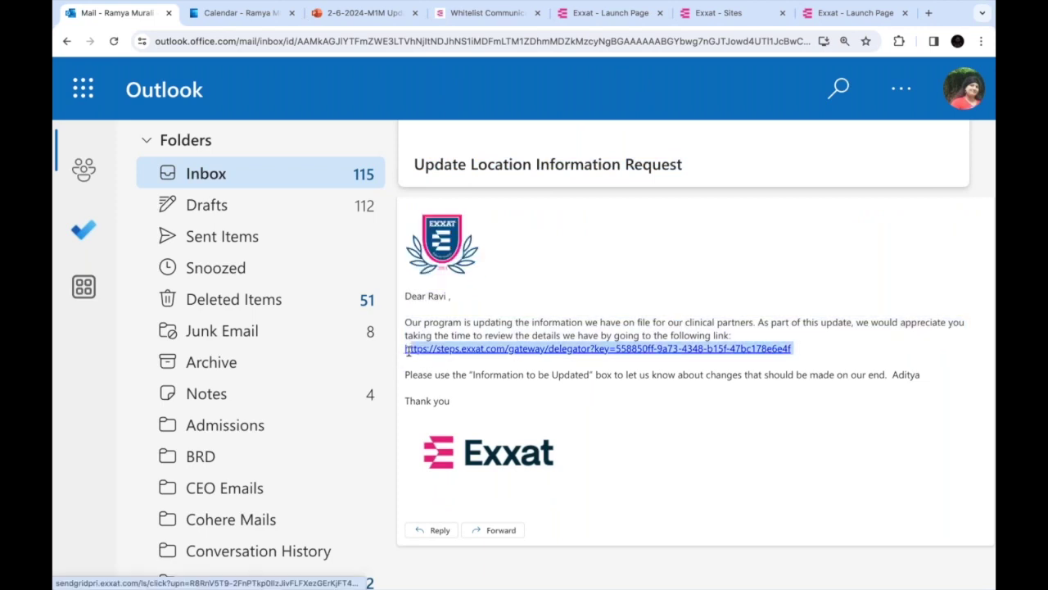
{"action": "right_click", "coordinate": [460, 349]}
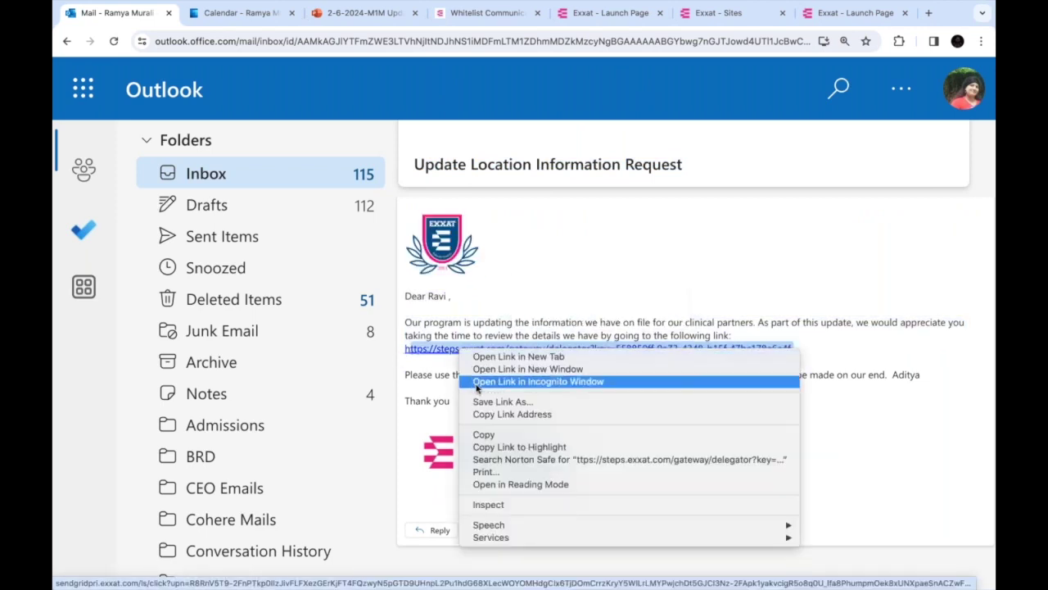
{"action": "left_click", "coordinate": [478, 382]}
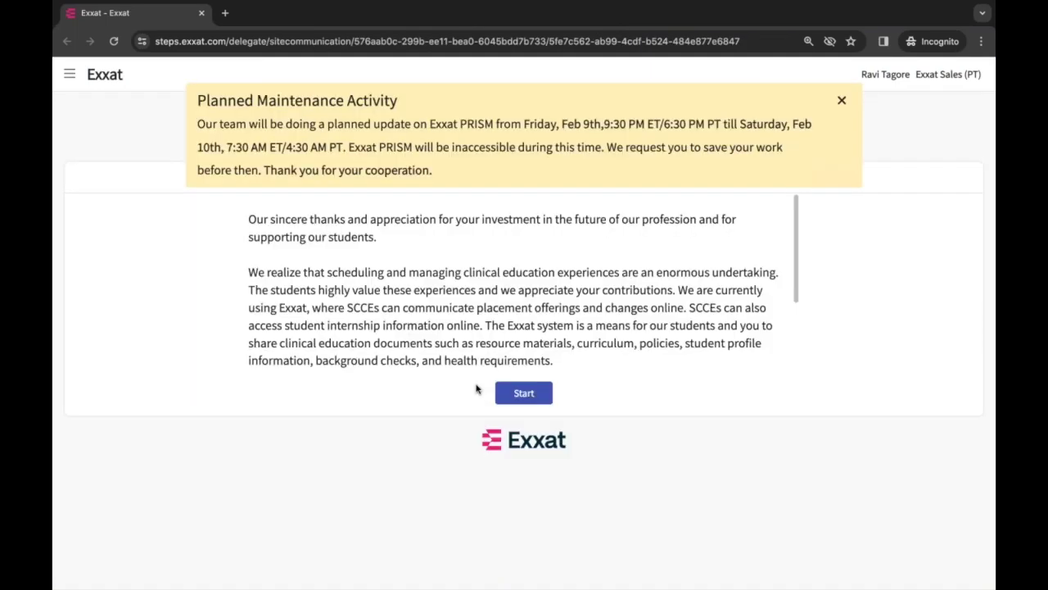
Dismiss the Planned Maintenance banner and scroll through the welcome message
{"action": "left_click", "coordinate": [841, 100]}
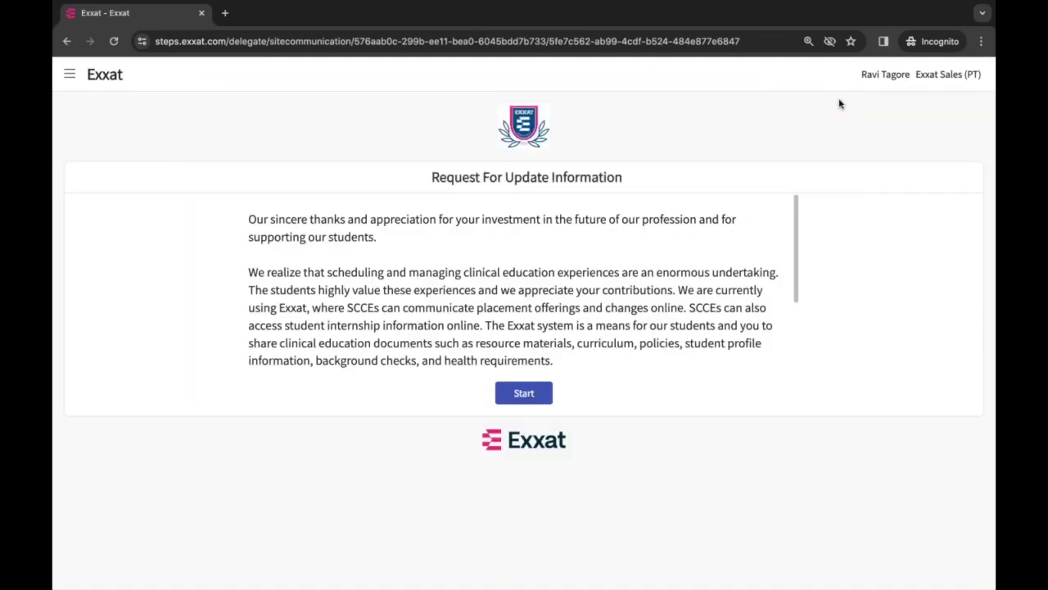
{"action": "scroll", "coordinate": [620, 308], "scroll_direction": "down", "scroll_amount": 1}
{"action": "scroll", "coordinate": [620, 308], "scroll_direction": "up", "scroll_amount": 1}
{"action": "scroll", "coordinate": [619, 309], "scroll_direction": "down", "scroll_amount": 1}
{"action": "scroll", "coordinate": [620, 308], "scroll_direction": "up", "scroll_amount": 1}
{"action": "scroll", "coordinate": [620, 308], "scroll_direction": "down", "scroll_amount": 2}
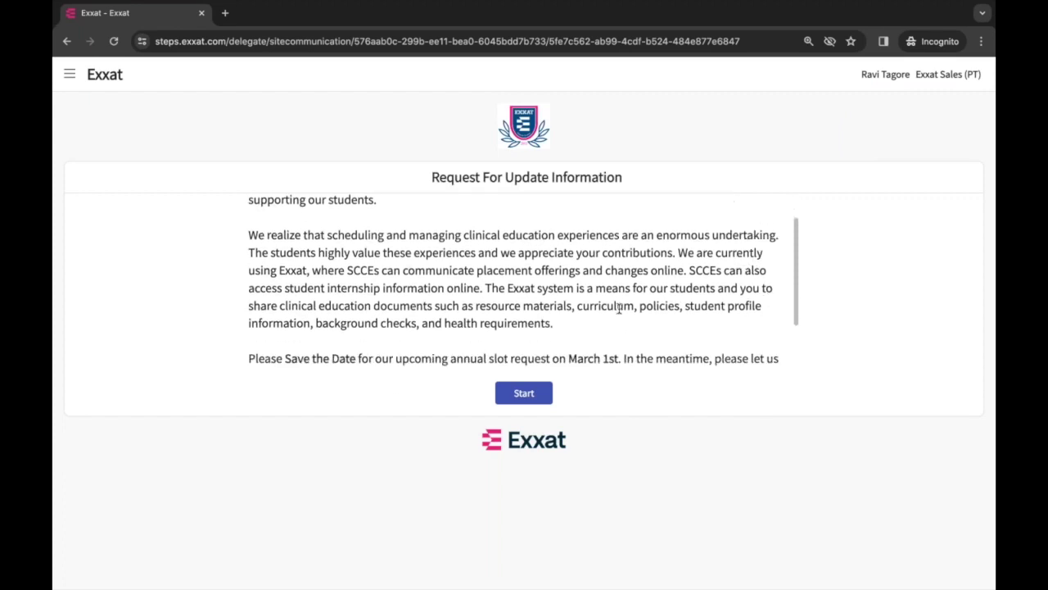
{"action": "scroll", "coordinate": [620, 309], "scroll_direction": "up", "scroll_amount": 1}
{"action": "scroll", "coordinate": [620, 309], "scroll_direction": "down", "scroll_amount": 2}
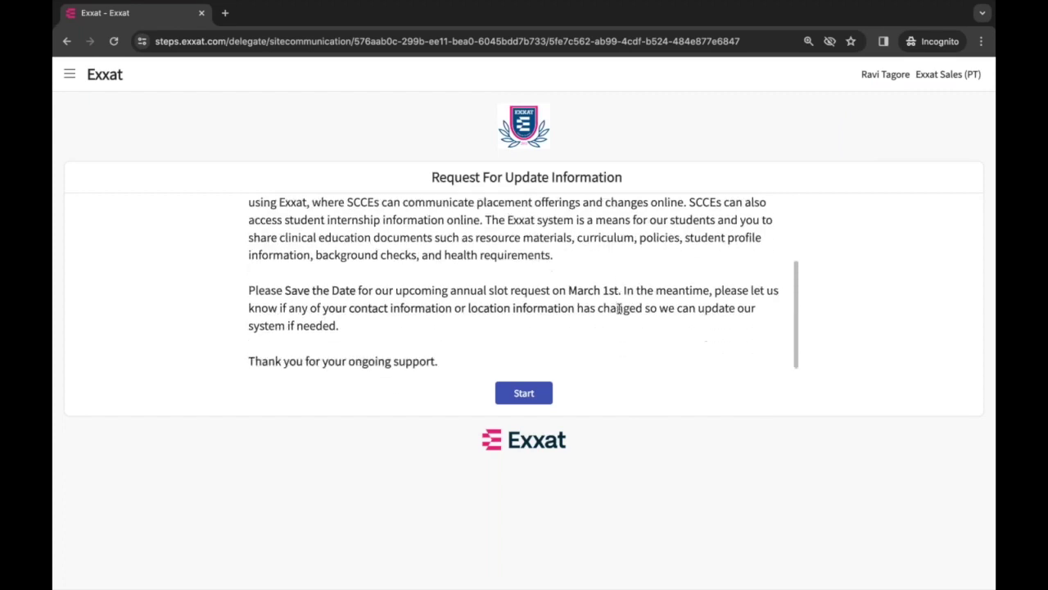
{"action": "scroll", "coordinate": [442, 270], "scroll_direction": "up", "scroll_amount": 1}
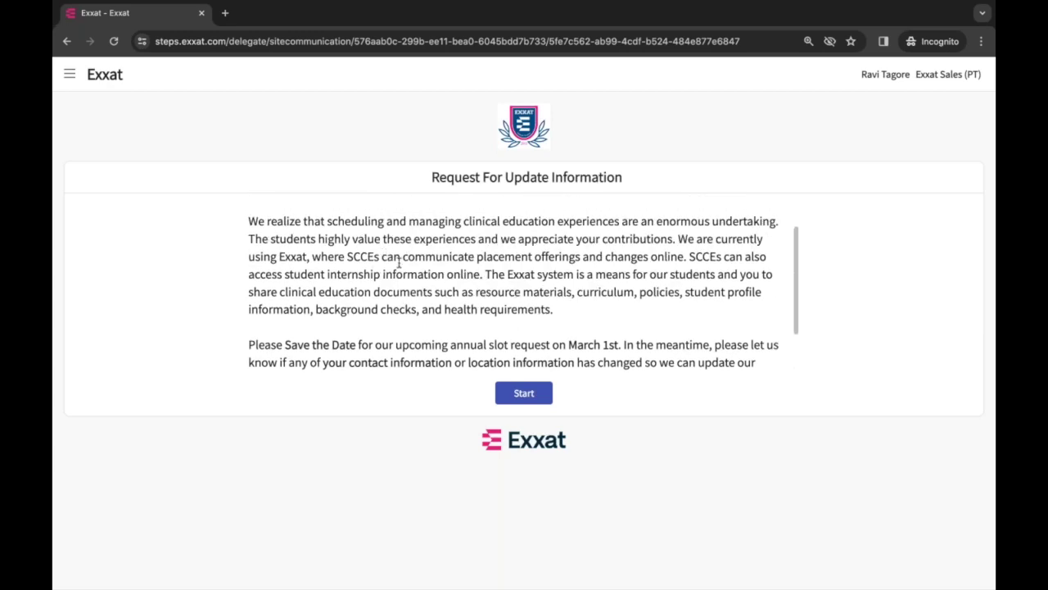
Start the request and review the location information on file
{"action": "left_click", "coordinate": [515, 394]}
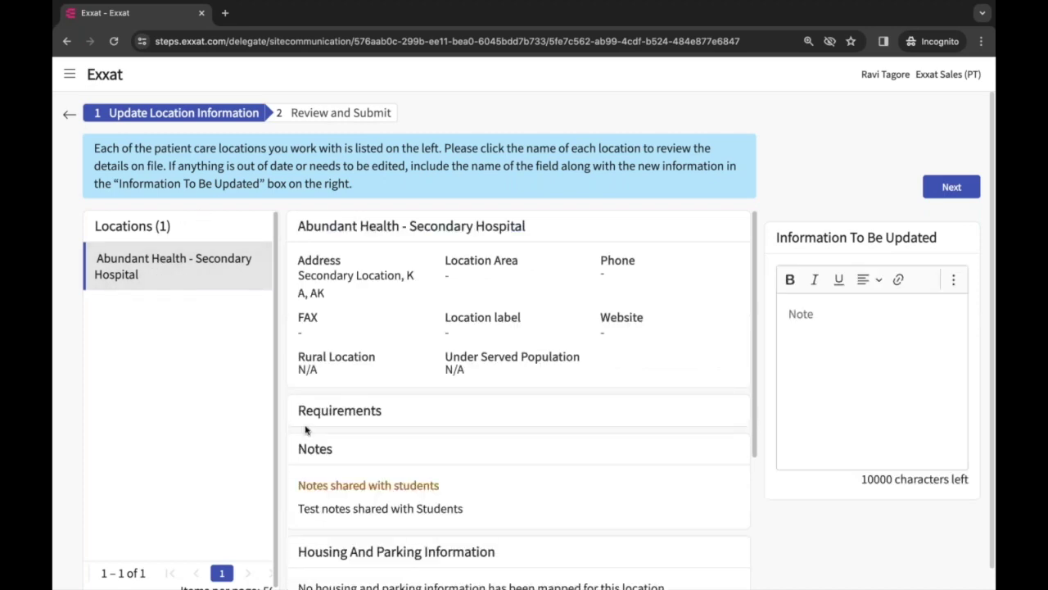
{"action": "scroll", "coordinate": [306, 429], "scroll_direction": "down", "scroll_amount": 1}
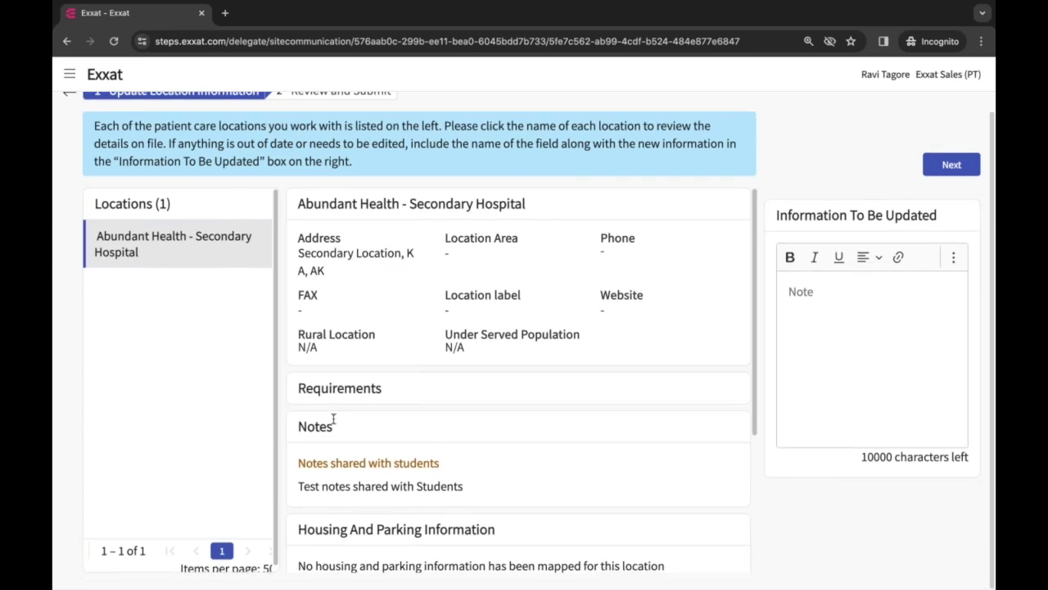
{"action": "scroll", "coordinate": [461, 424], "scroll_direction": "down", "scroll_amount": 1}
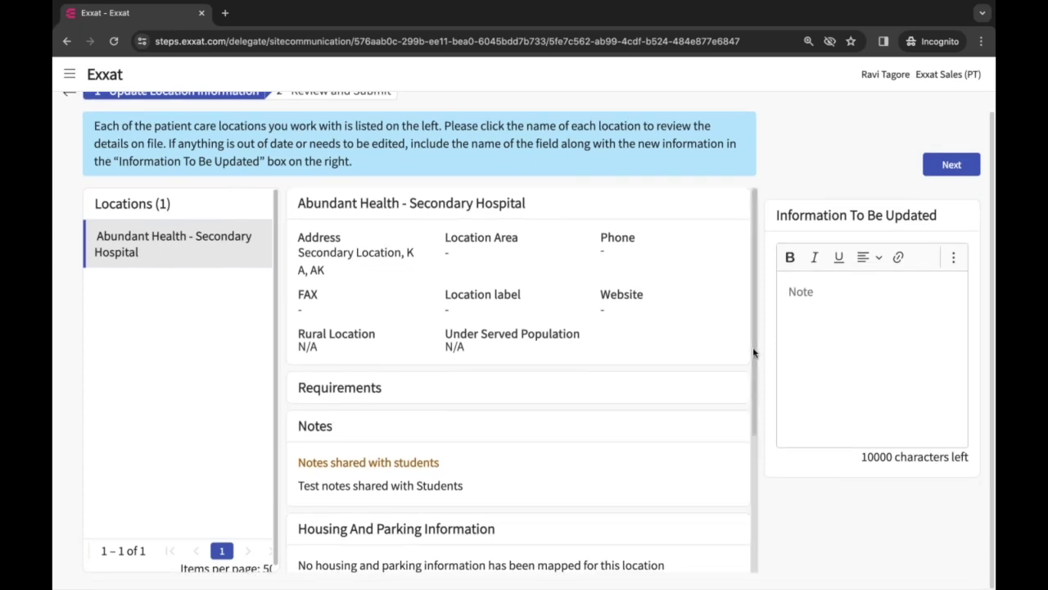
{"action": "scroll", "coordinate": [756, 382], "scroll_direction": "down", "scroll_amount": 2}
{"action": "scroll", "coordinate": [756, 379], "scroll_direction": "up", "scroll_amount": 2}
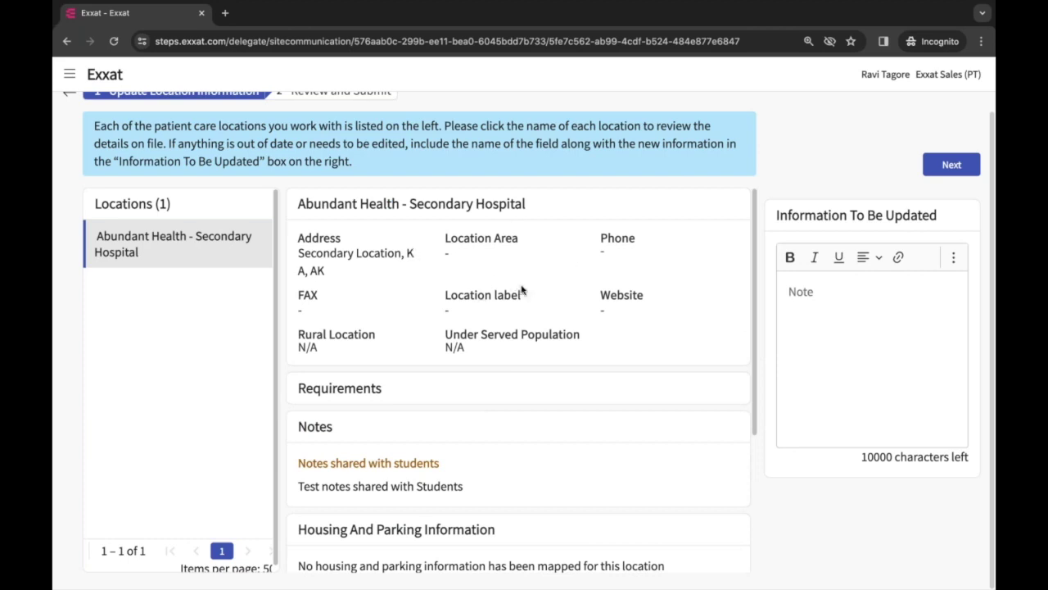
{"action": "scroll", "coordinate": [521, 290], "scroll_direction": "down", "scroll_amount": 5}
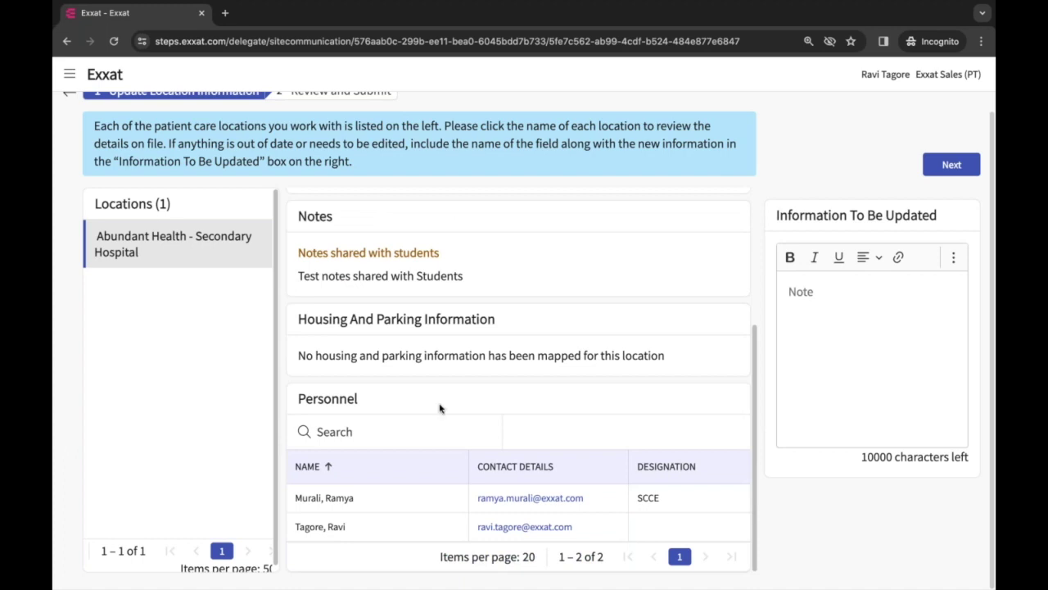
{"action": "scroll", "coordinate": [440, 408], "scroll_direction": "up", "scroll_amount": 4}
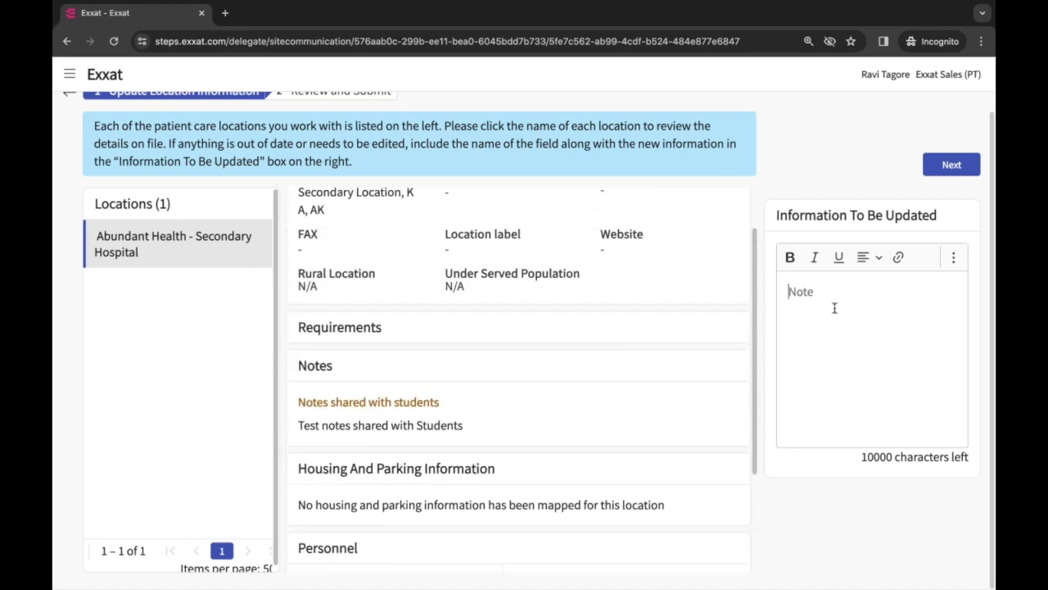
Enter 'Housing and Parking available.' as the information to be updated and continue to review
{"action": "left_click", "coordinate": [834, 308]}
{"action": "type", "text": "Hou"}
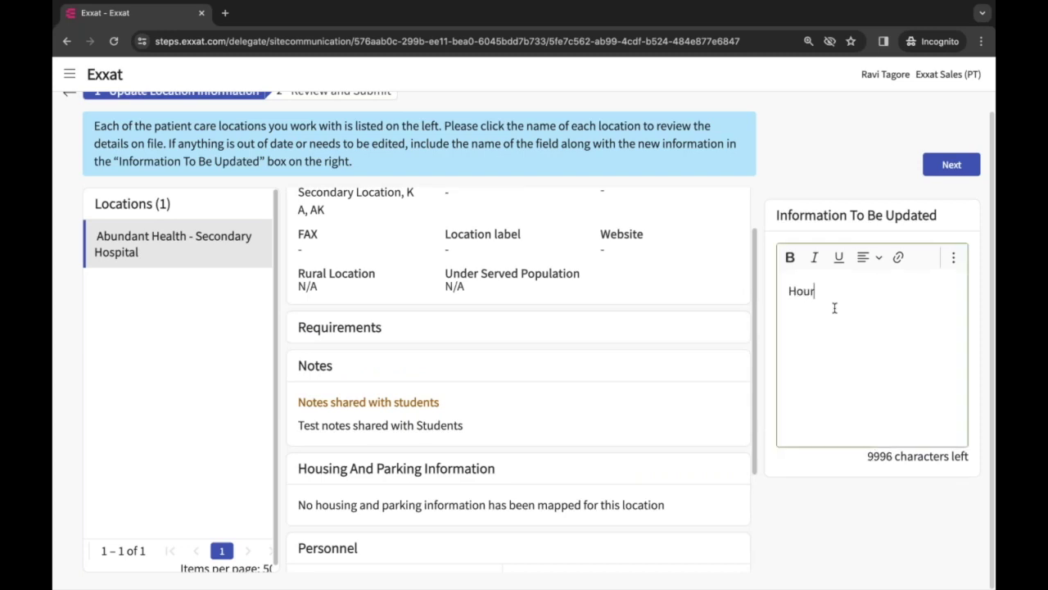
{"action": "type", "text": "sing and Parking available."}
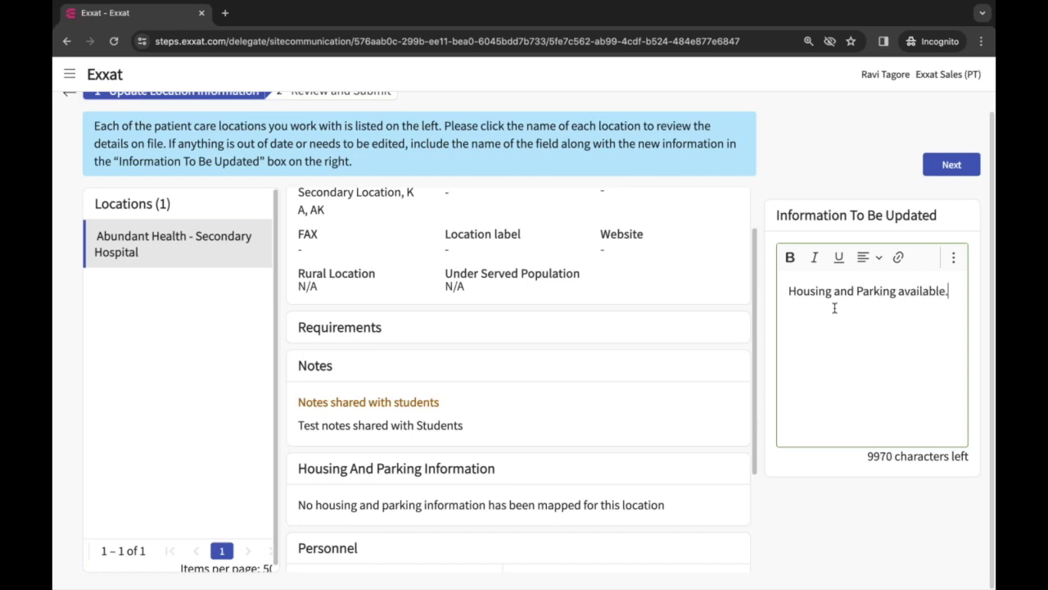
{"action": "left_click", "coordinate": [951, 164]}
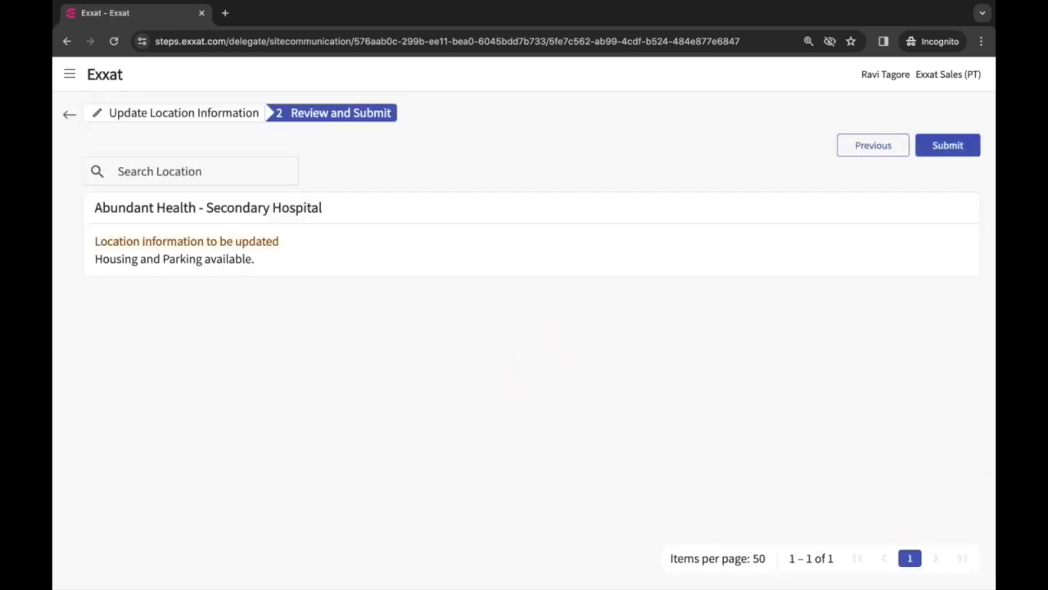
{"action": "left_click", "coordinate": [940, 153]}
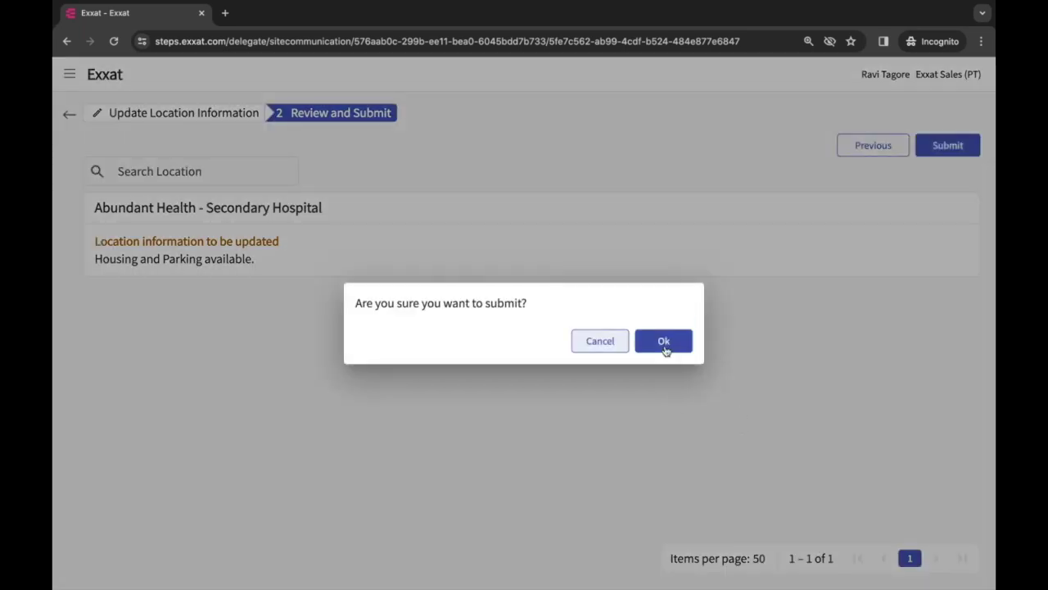
{"action": "left_click", "coordinate": [663, 342]}
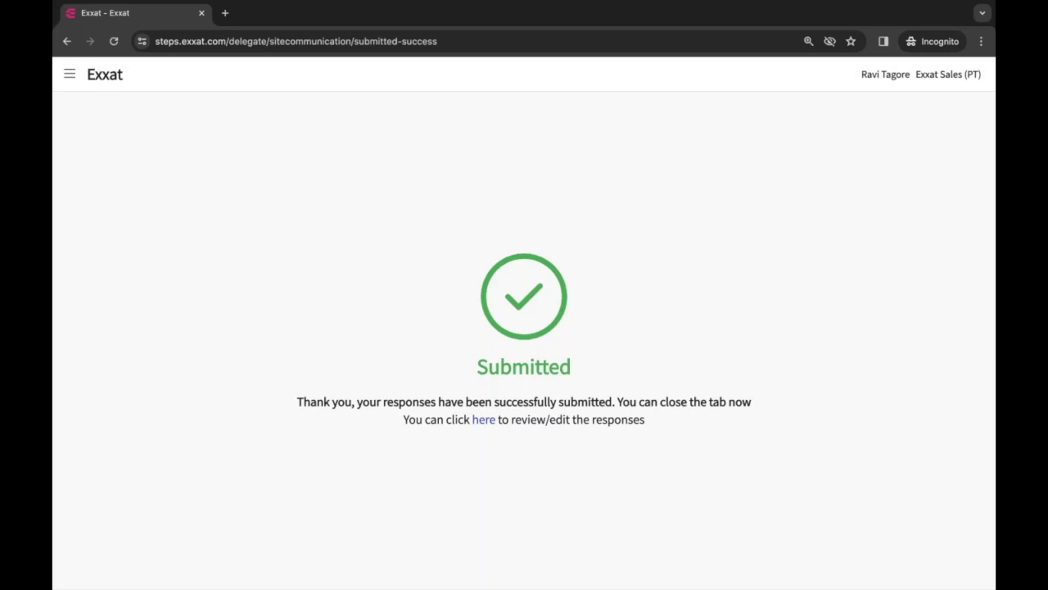
{"action": "left_click", "coordinate": [482, 420]}
Add the staff member's name after the housing note and submit the updated response
{"action": "left_click", "coordinate": [524, 392]}
{"action": "left_click", "coordinate": [951, 319]}
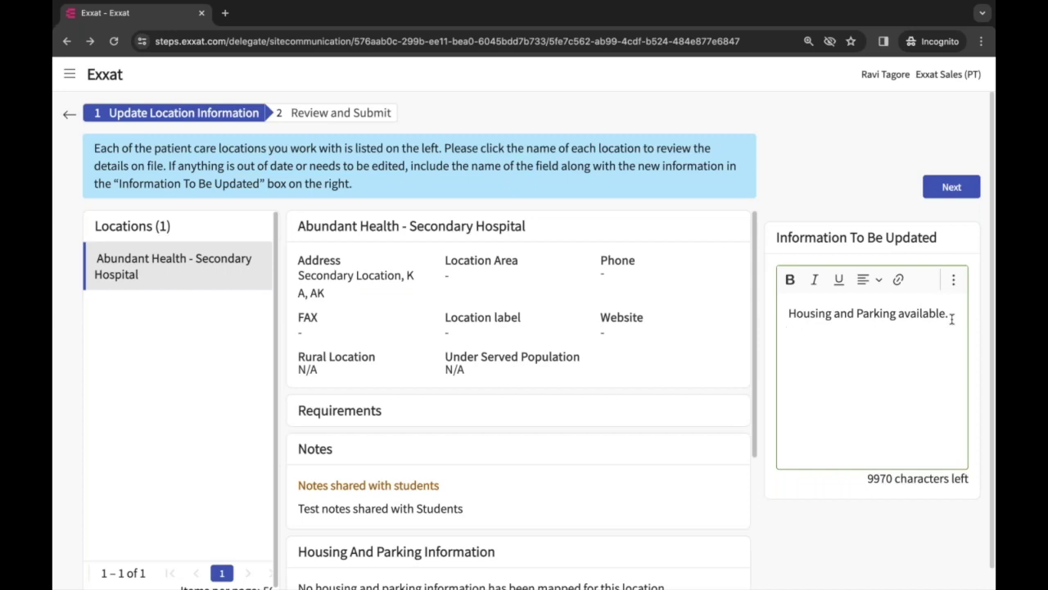
{"action": "type", "text": "Staff Name is"}
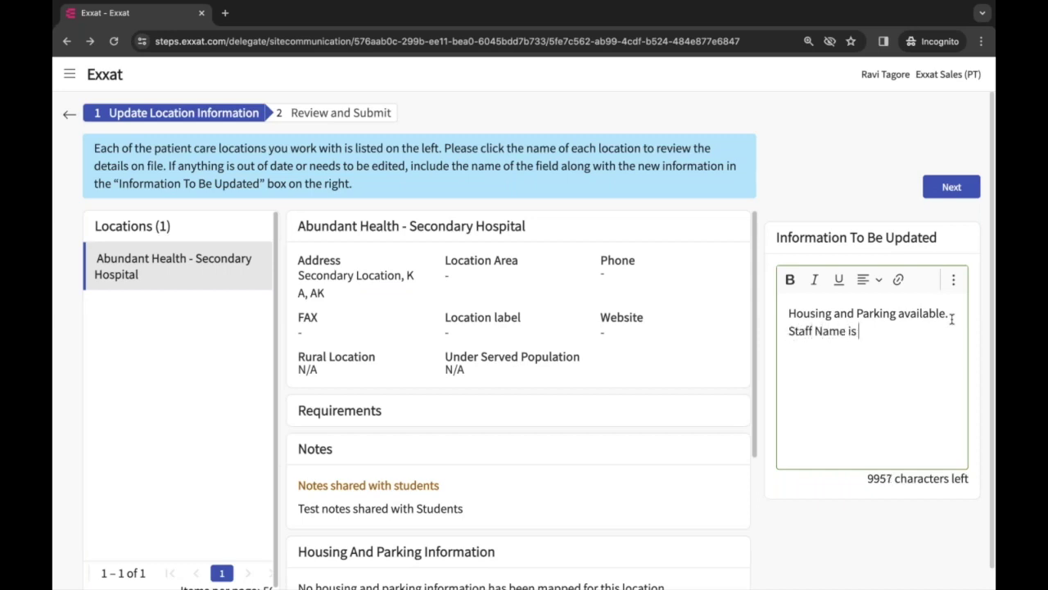
{"action": "left_click", "coordinate": [950, 187]}
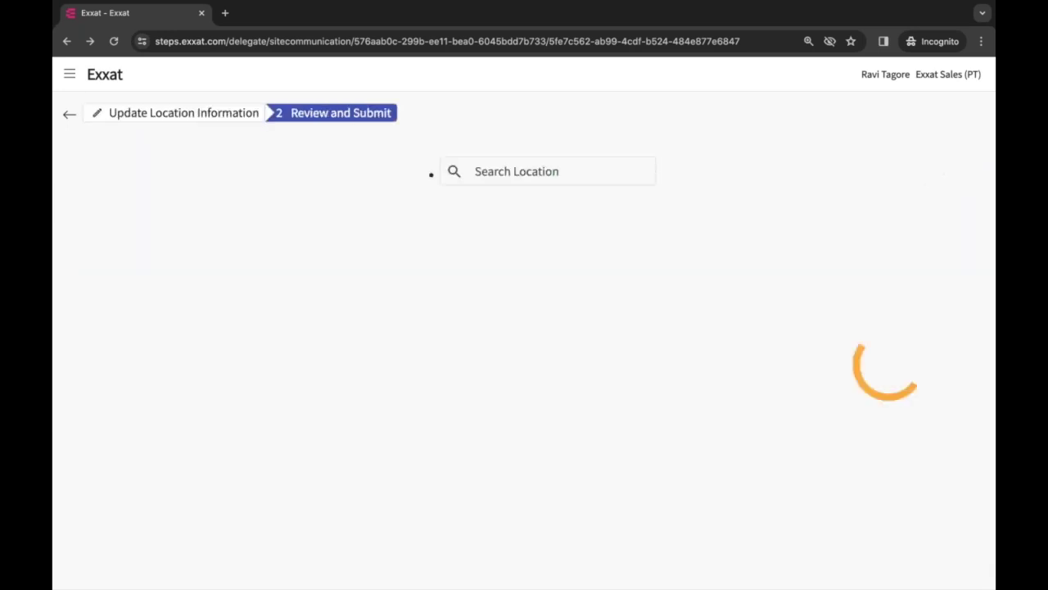
{"action": "left_click", "coordinate": [950, 148]}
{"action": "left_click", "coordinate": [675, 350]}
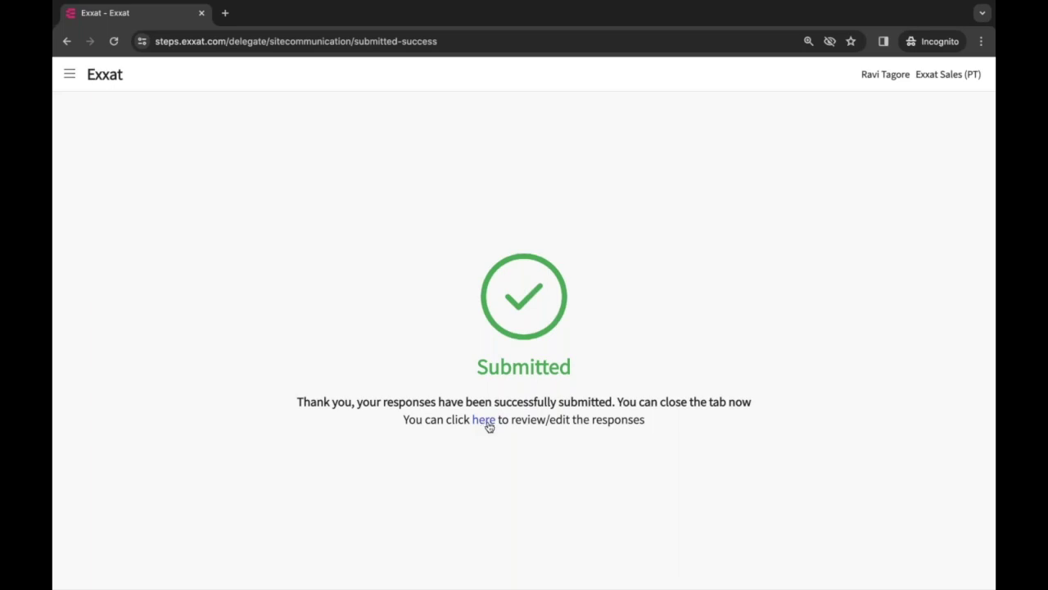
Reopen the submitted response at the review step, then return to the start page
{"action": "left_click", "coordinate": [483, 420]}
{"action": "left_click", "coordinate": [524, 393]}
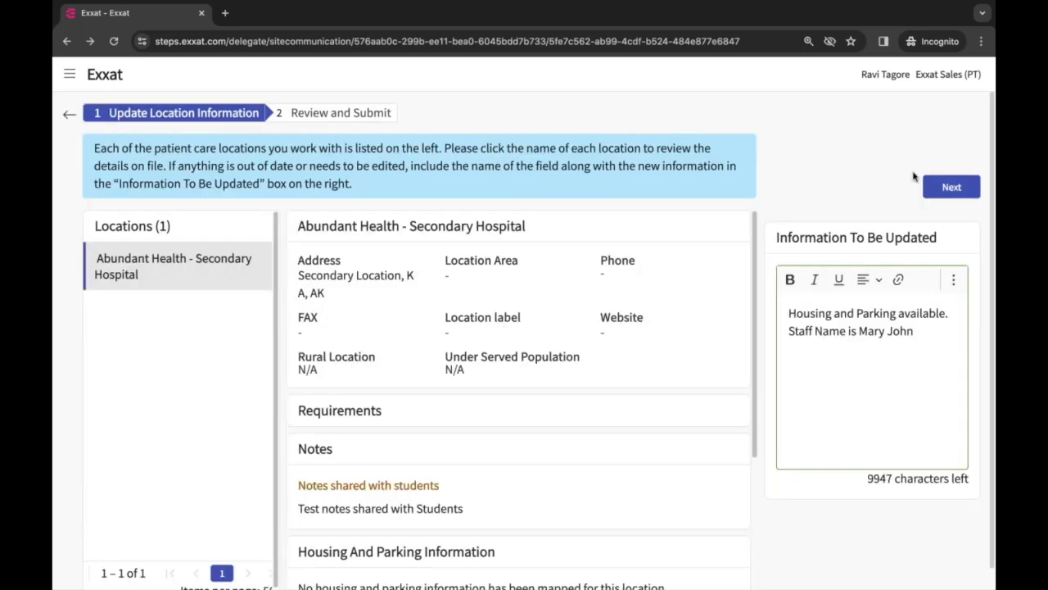
{"action": "left_click", "coordinate": [934, 187]}
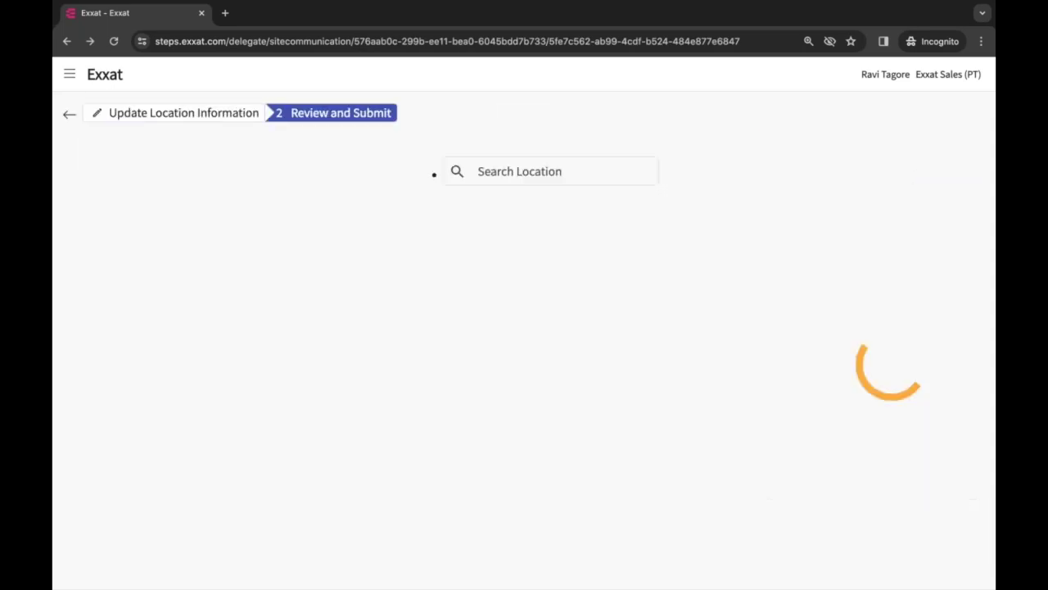
{"action": "left_click", "coordinate": [69, 114]}
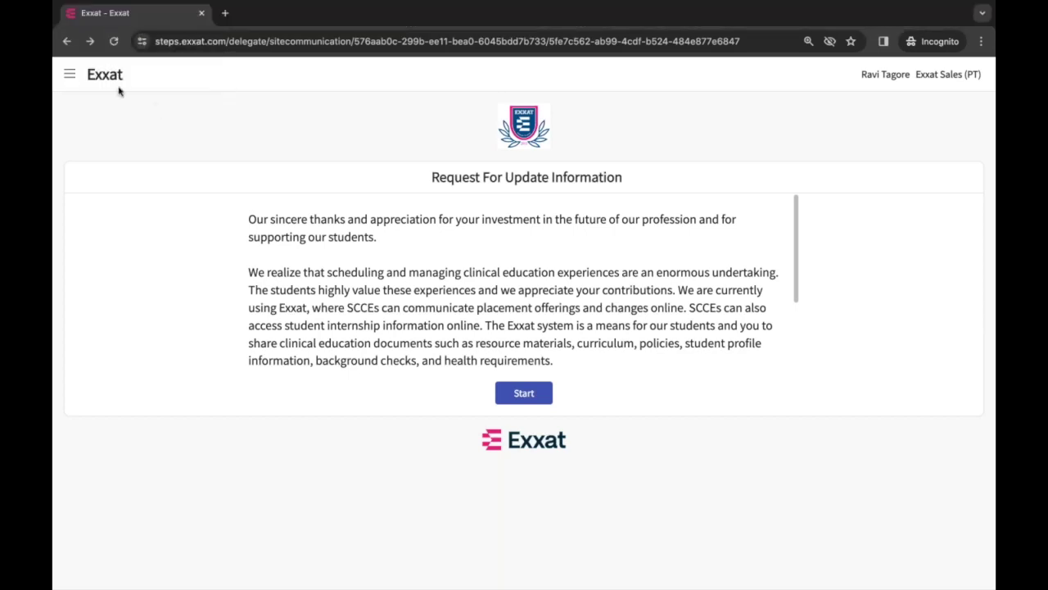
Close the incognito window and switch to the Exxat Sites Emails tab
{"action": "left_click", "coordinate": [202, 14]}
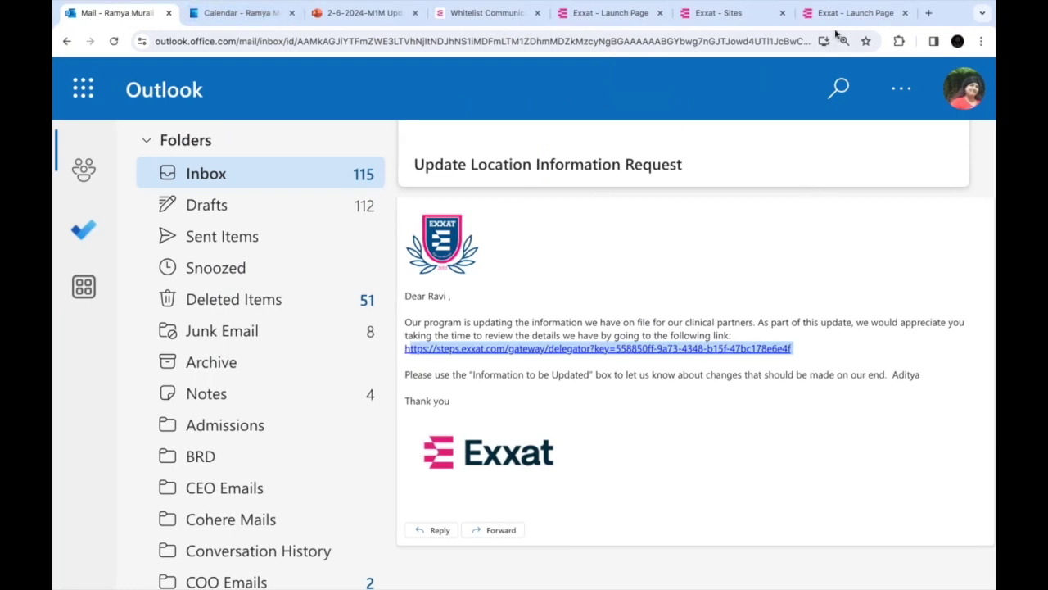
{"action": "left_click", "coordinate": [613, 14]}
{"action": "left_click", "coordinate": [707, 18]}
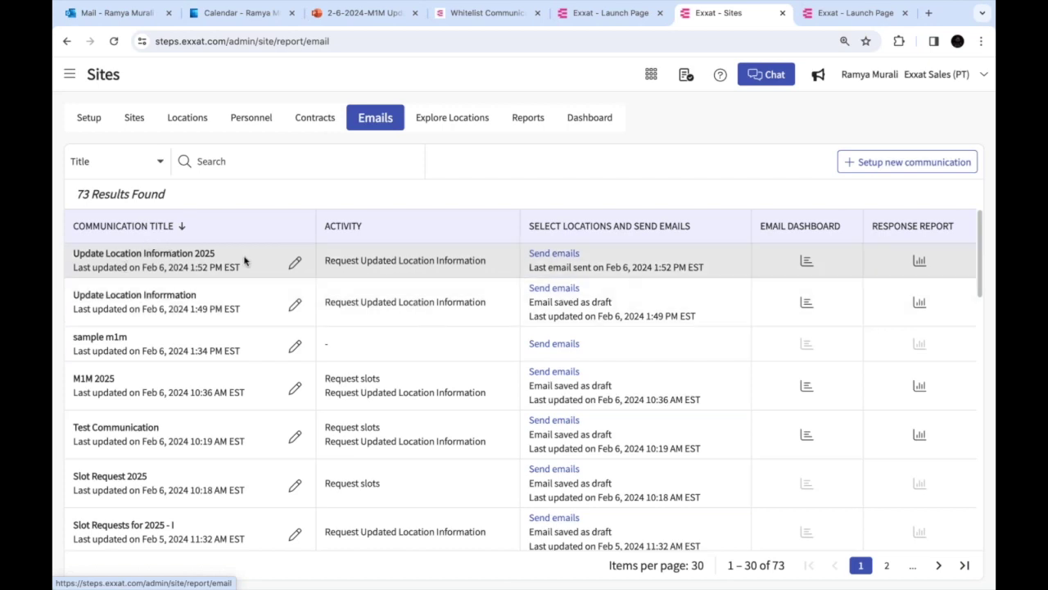
Open the Update Location Information 2025 response report and check the Response Received status
{"action": "left_click", "coordinate": [919, 262]}
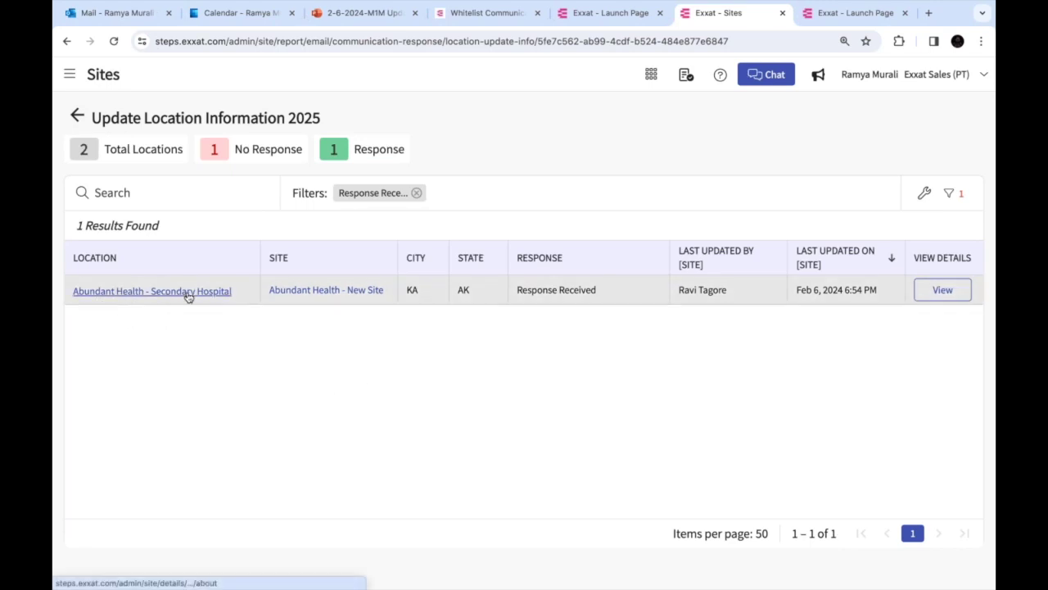
{"action": "double_click", "coordinate": [554, 290]}
{"action": "left_click_drag", "start_coordinate": [678, 291], "coordinate": [737, 292]}
{"action": "left_click", "coordinate": [802, 366]}
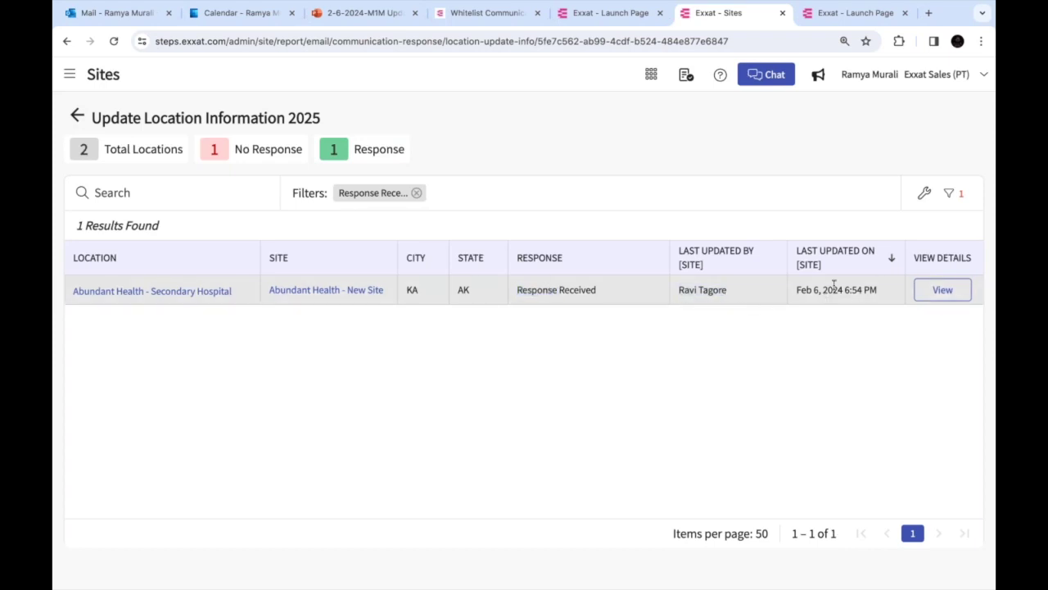
View the Secondary Hospital's housing and parking response, then close the details panel
{"action": "left_click", "coordinate": [920, 290]}
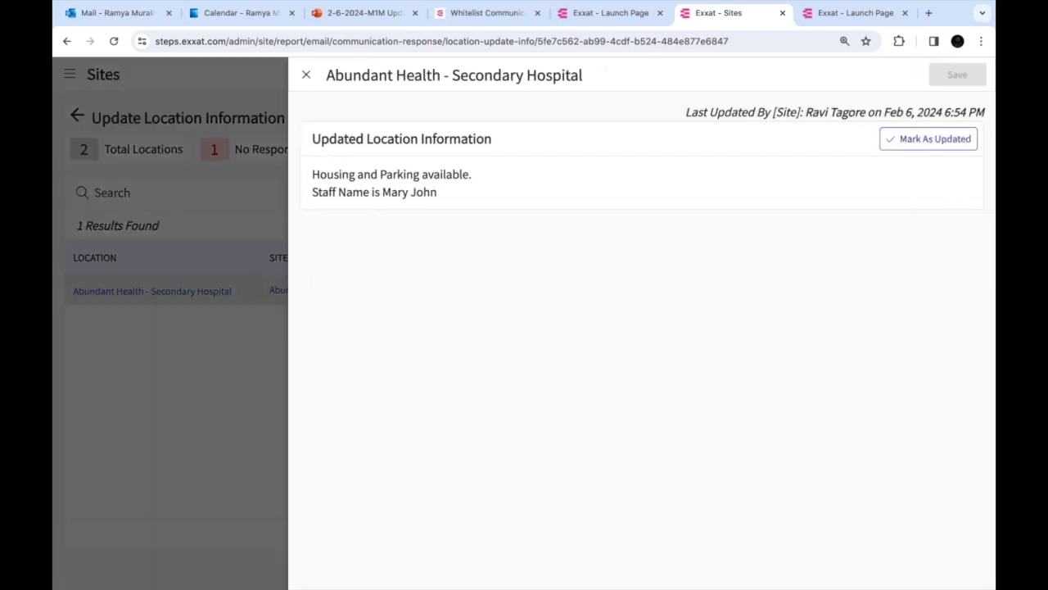
{"action": "mouse_move", "coordinate": [312, 173]}
{"action": "left_mouse_down"}
{"action": "mouse_move", "coordinate": [471, 175]}
{"action": "mouse_move", "coordinate": [317, 169]}
{"action": "left_mouse_up"}
{"action": "left_click", "coordinate": [484, 186]}
{"action": "left_click", "coordinate": [317, 170]}
{"action": "left_click", "coordinate": [306, 75]}
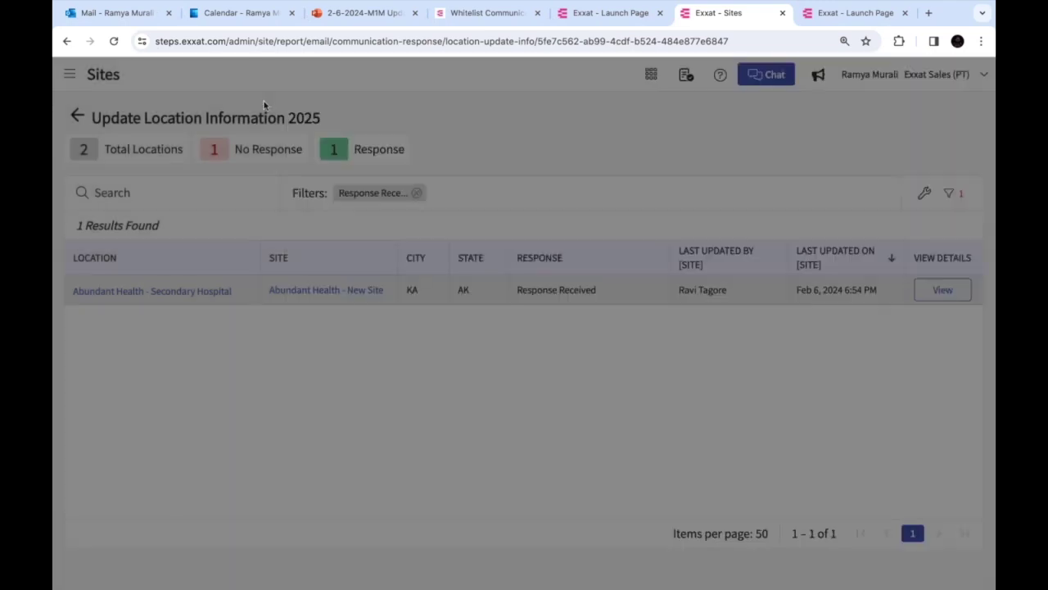
Open the Abundant Health - Secondary Hospital location record and scroll to its housing section
{"action": "left_click", "coordinate": [192, 292]}
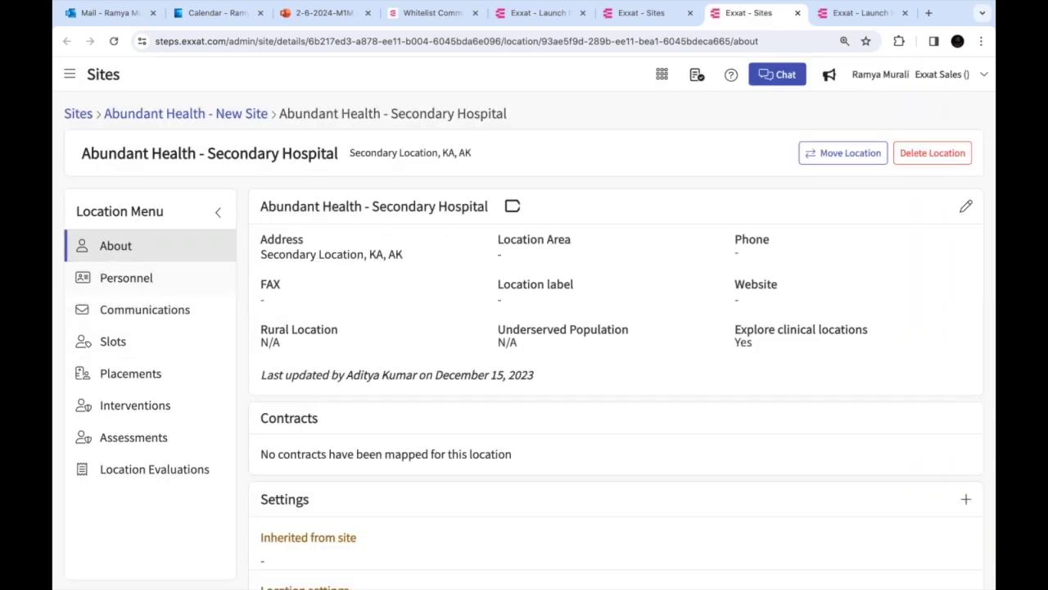
{"action": "scroll", "coordinate": [616, 388], "scroll_direction": "down", "scroll_amount": 3}
{"action": "scroll", "coordinate": [711, 451], "scroll_direction": "down", "scroll_amount": 3}
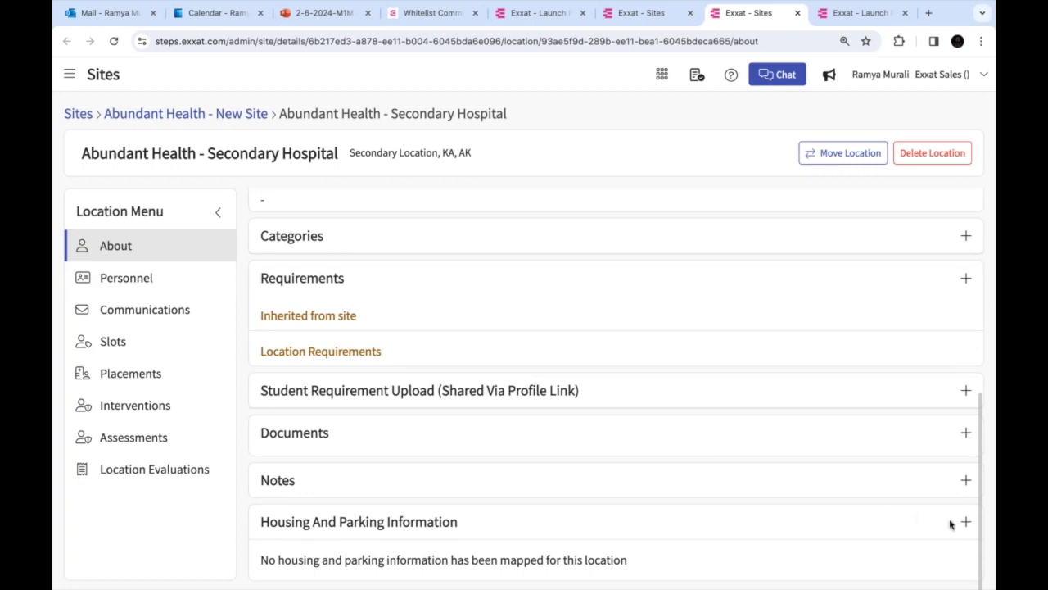
Add Housing and Parking Information with both housing and parking marked as provided, then save
{"action": "left_click", "coordinate": [967, 524]}
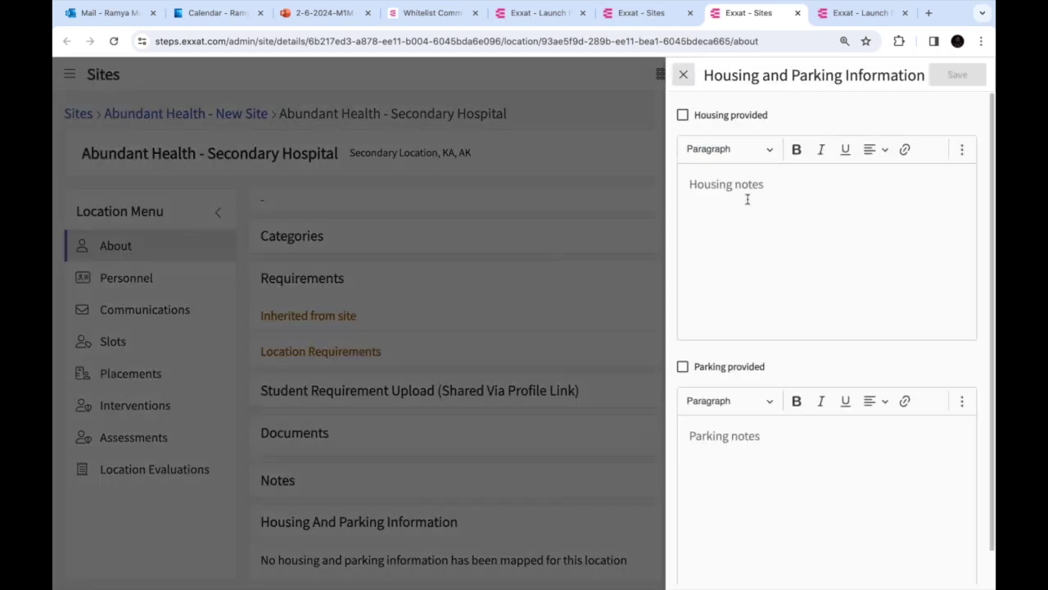
{"action": "left_click", "coordinate": [683, 116]}
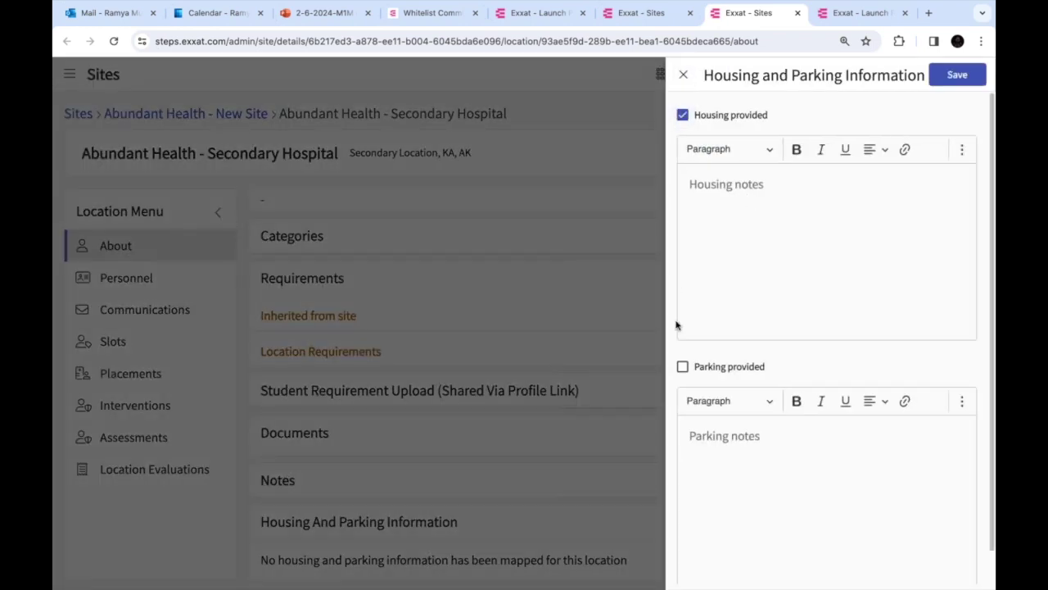
{"action": "left_click", "coordinate": [683, 366]}
{"action": "left_click", "coordinate": [961, 80]}
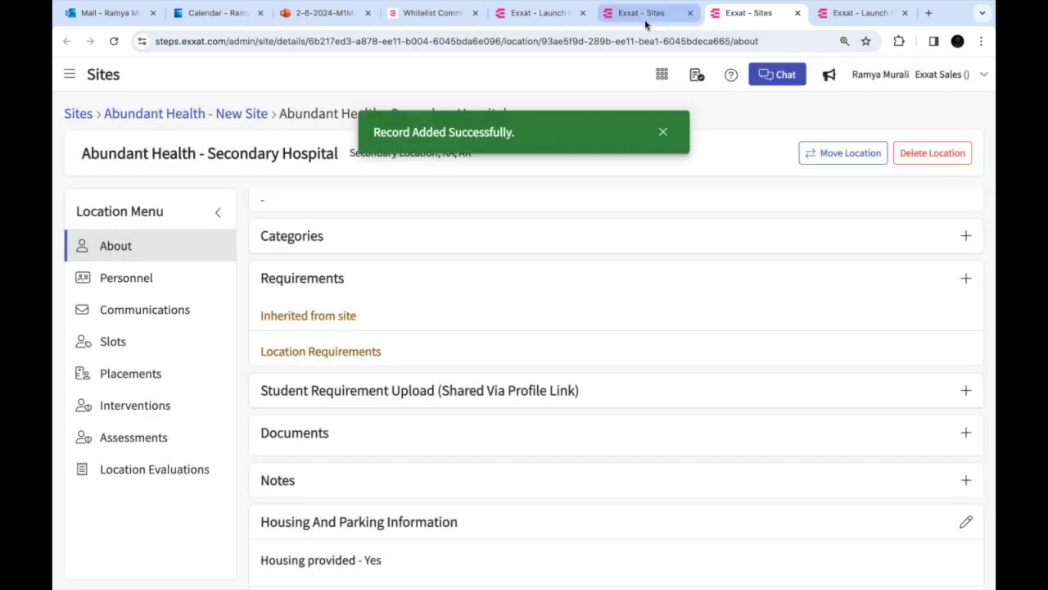
{"action": "left_click", "coordinate": [644, 17]}
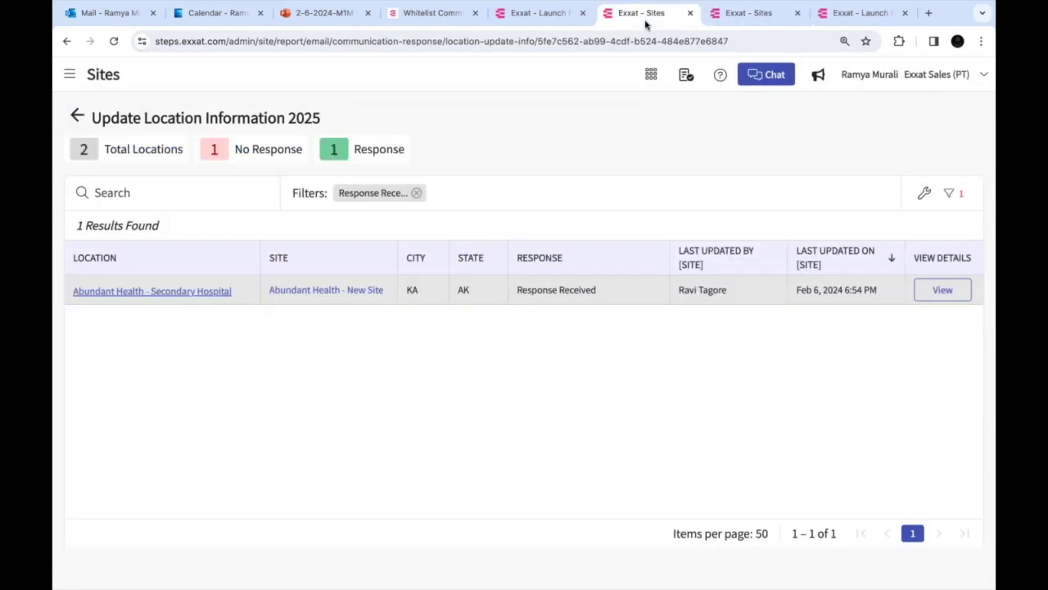
Mark the Secondary Hospital's response as updated in its response details
{"action": "left_click", "coordinate": [943, 291]}
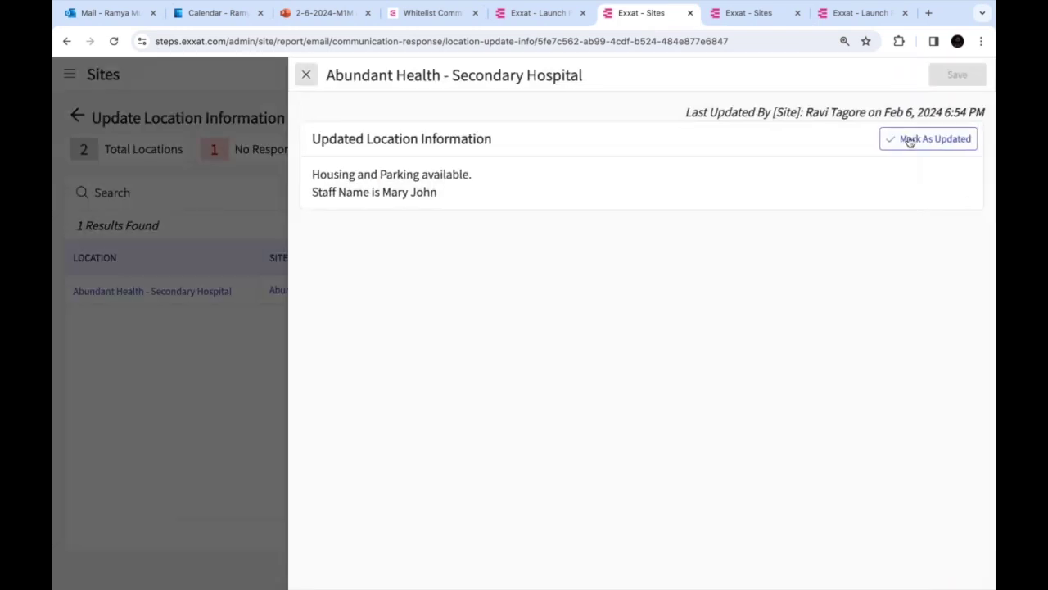
{"action": "left_click", "coordinate": [909, 141]}
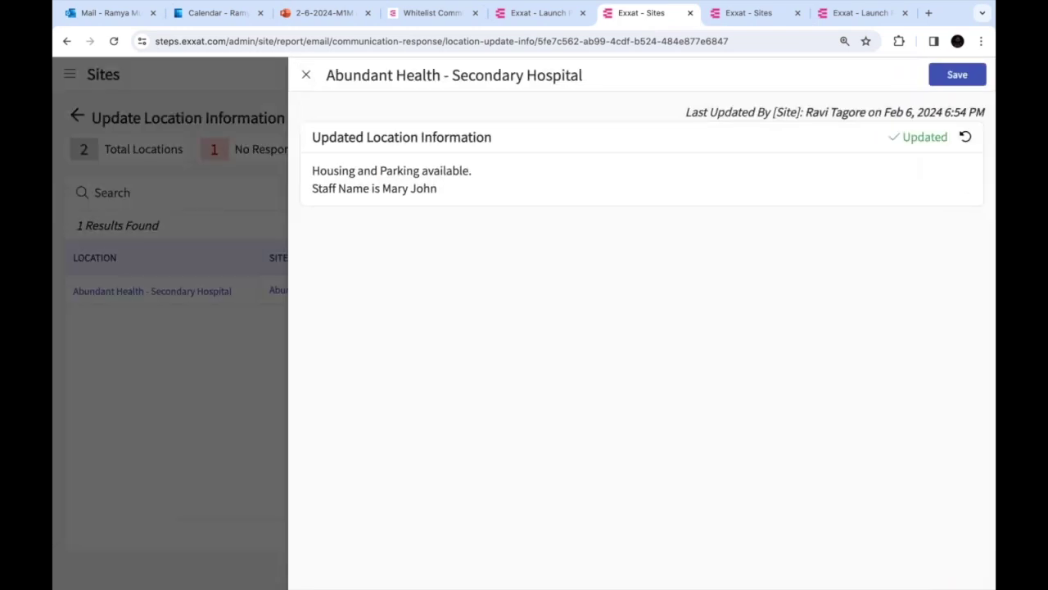
{"action": "left_click", "coordinate": [306, 74]}
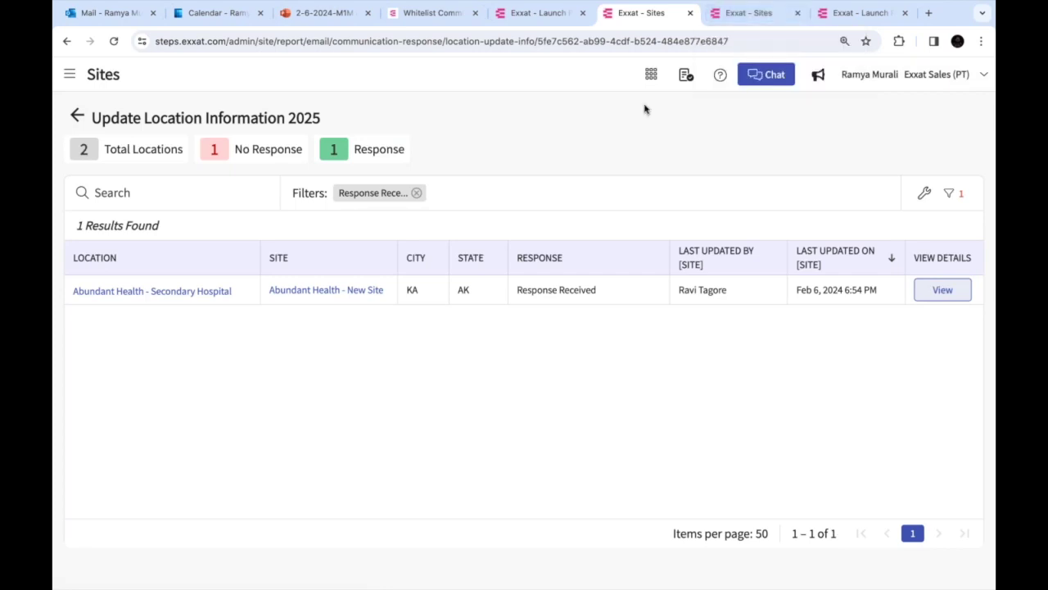
Recheck the response details, then go back to the Emails communications list
{"action": "left_click", "coordinate": [950, 296]}
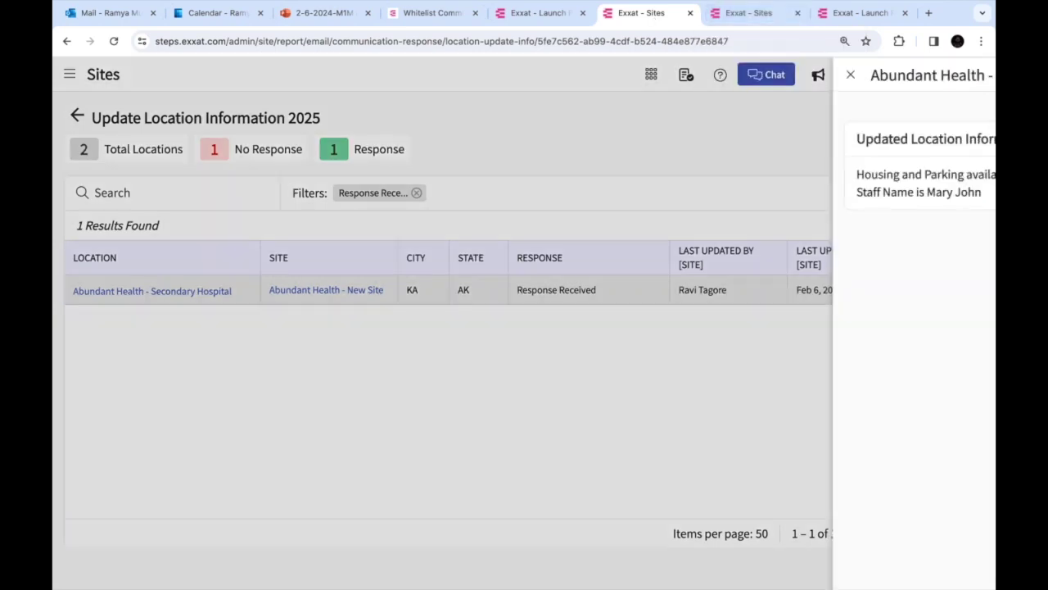
{"action": "left_click", "coordinate": [306, 76]}
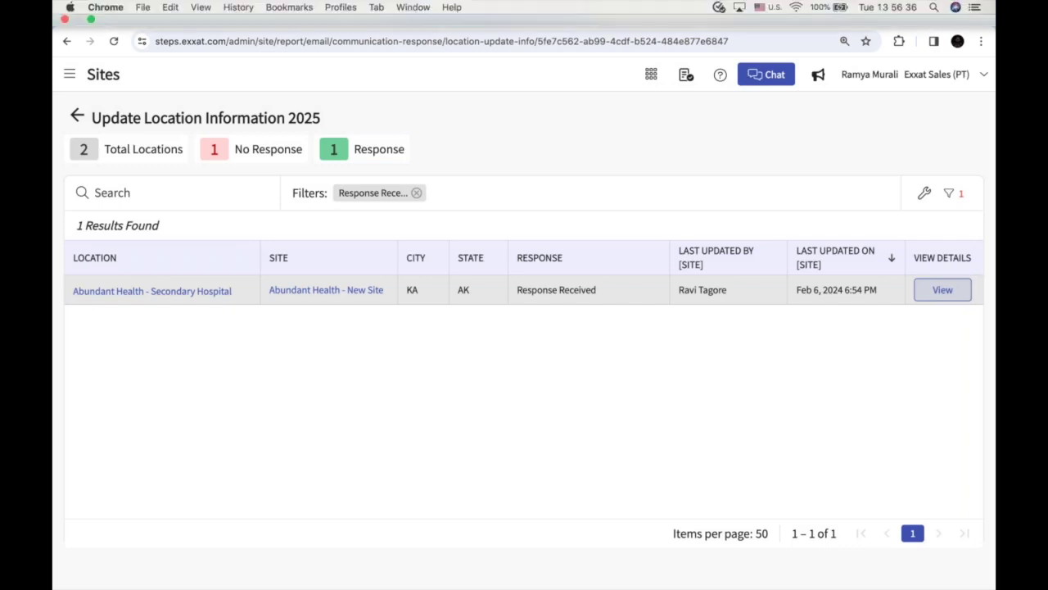
{"action": "left_click", "coordinate": [77, 115]}
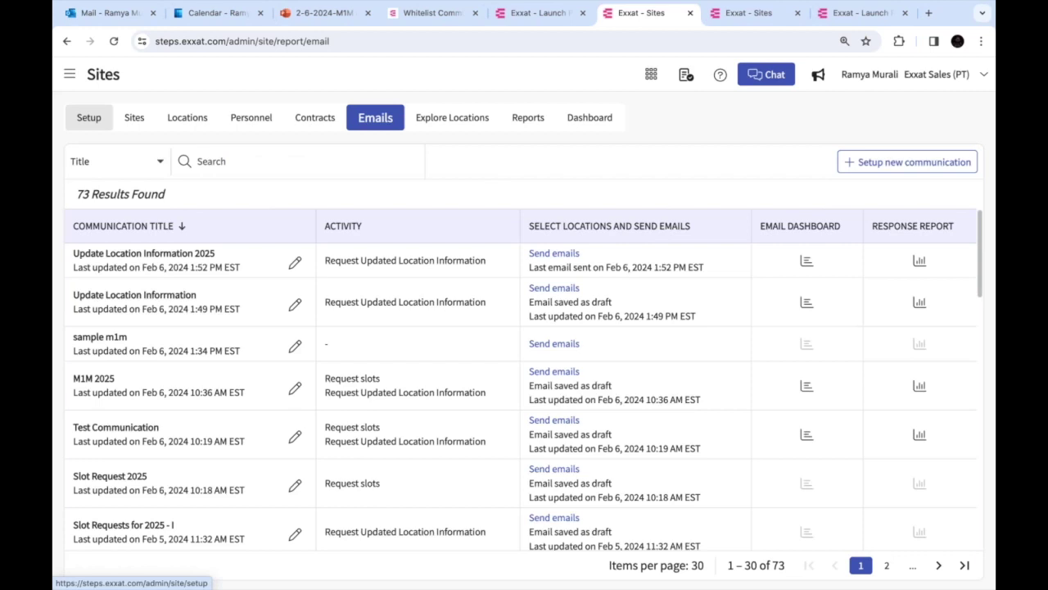
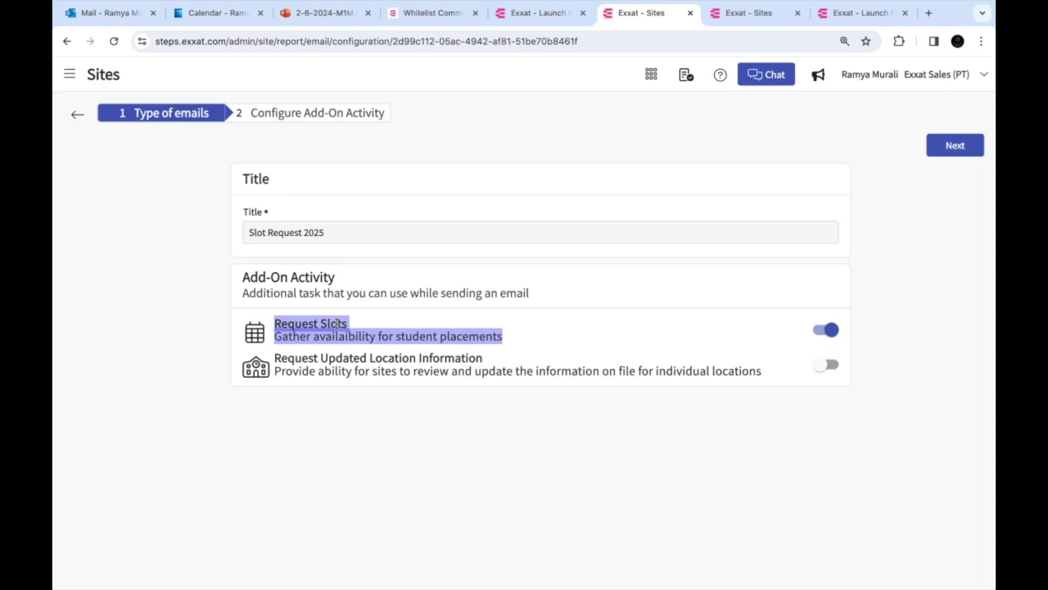
Leave Request Updated Location Information off and move on to the Configure Add-On Activity step
{"action": "left_click", "coordinate": [827, 364]}
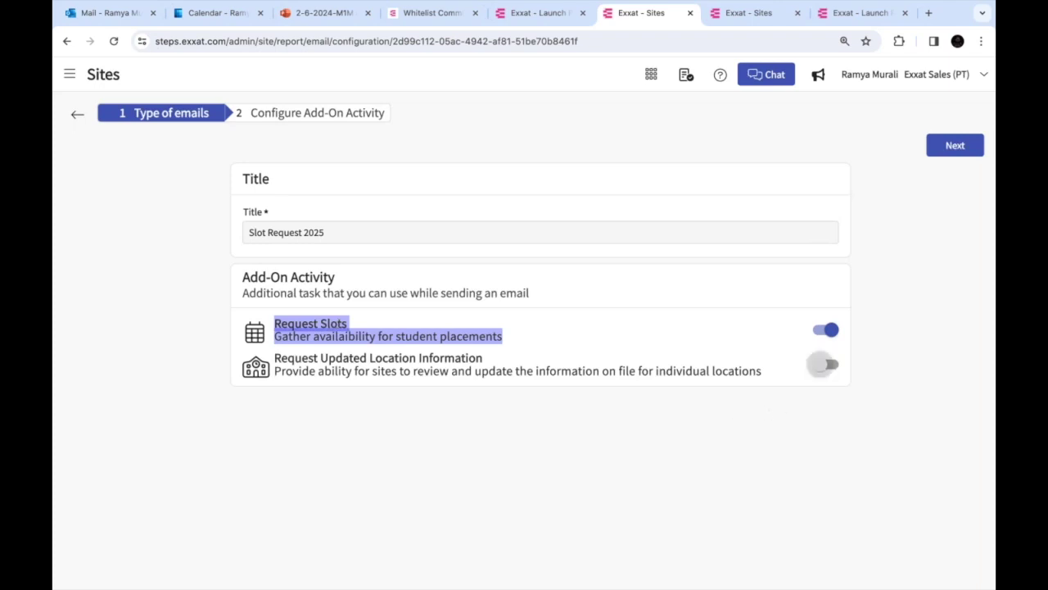
{"action": "left_click", "coordinate": [827, 364]}
{"action": "left_click_drag", "start_coordinate": [766, 375], "coordinate": [277, 359]}
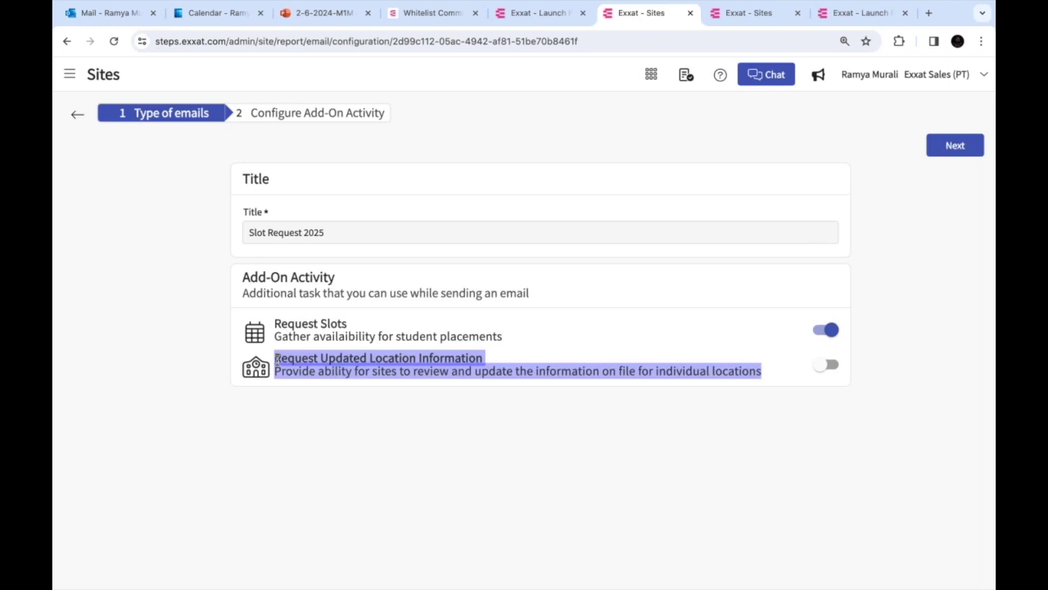
{"action": "left_click_drag", "start_coordinate": [276, 324], "coordinate": [802, 330]}
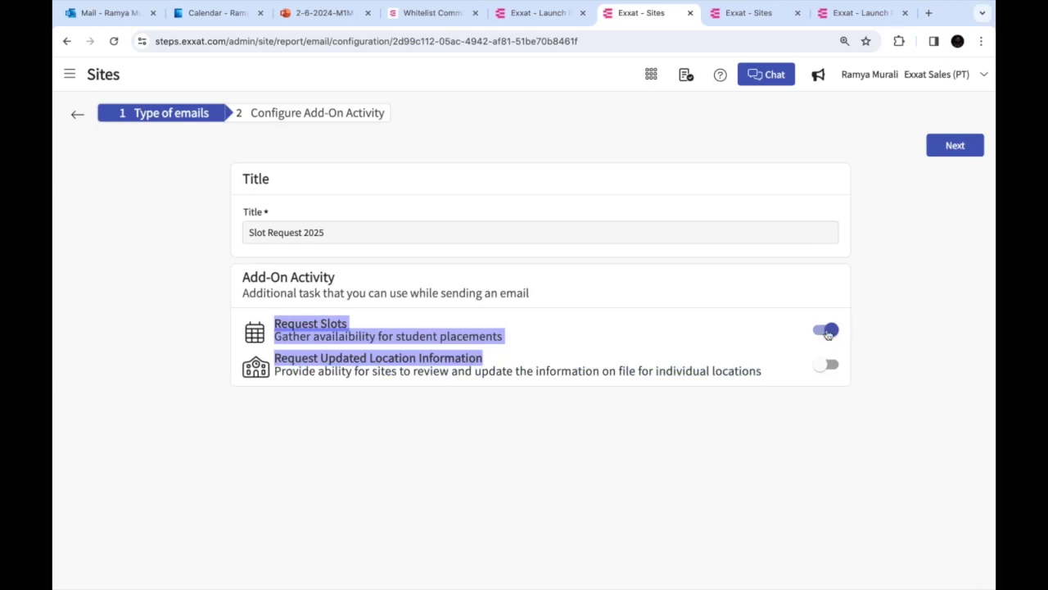
{"action": "left_click", "coordinate": [960, 147]}
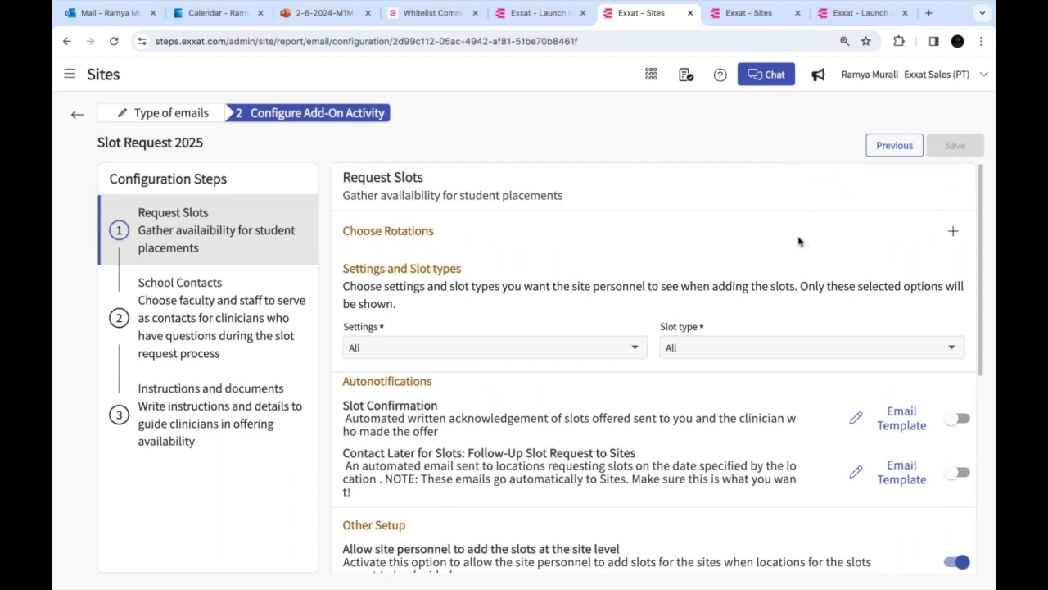
Try picking the three rotations and different calendar-year filters, then close the rotation list unsaved
{"action": "scroll", "coordinate": [798, 241], "scroll_direction": "down", "scroll_amount": 1}
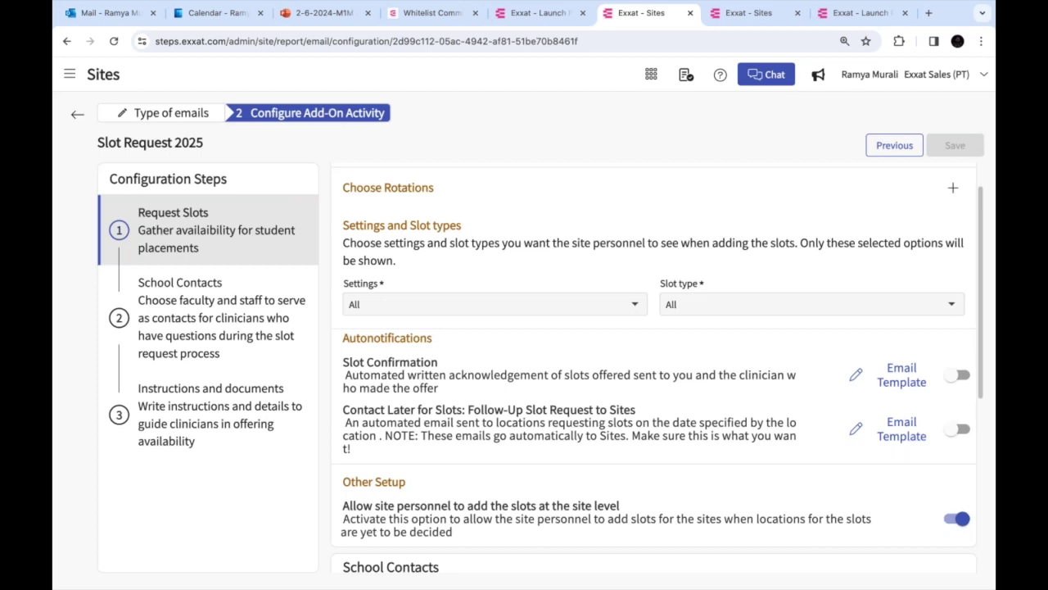
{"action": "scroll", "coordinate": [363, 226], "scroll_direction": "up", "scroll_amount": 1}
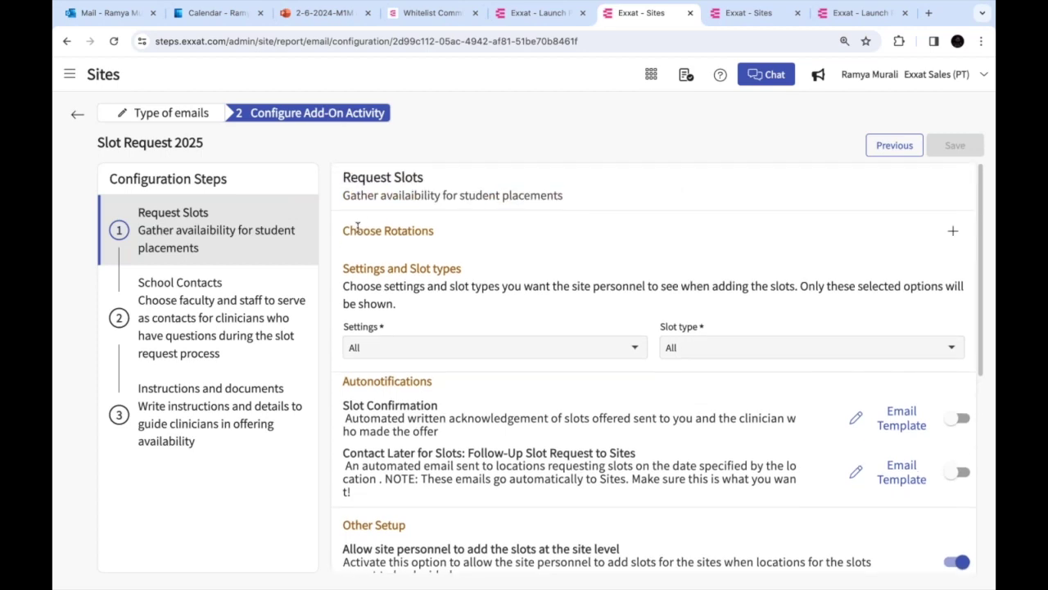
{"action": "left_click", "coordinate": [954, 234]}
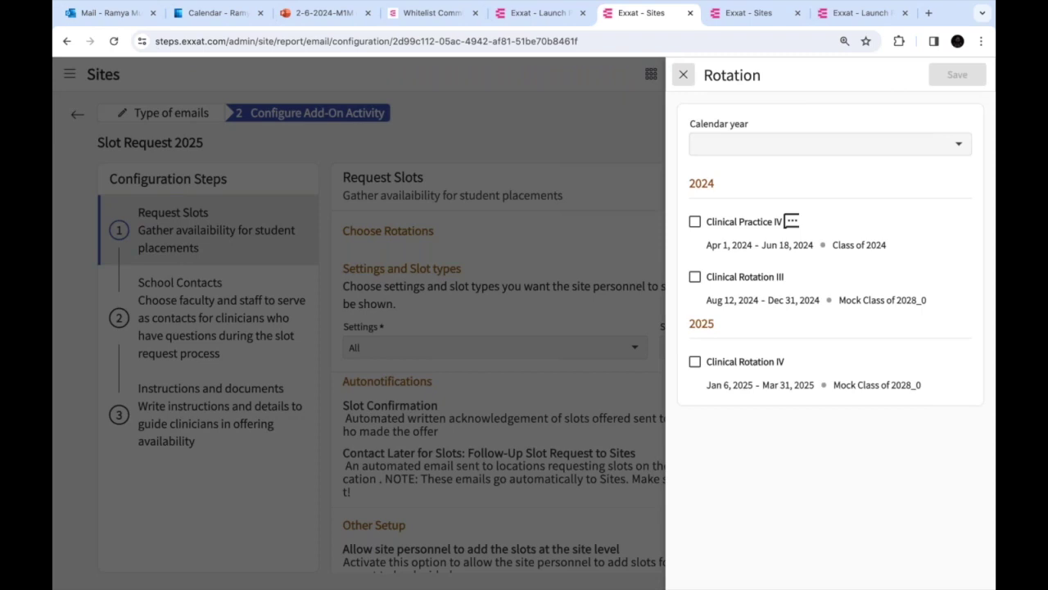
{"action": "left_click", "coordinate": [694, 221]}
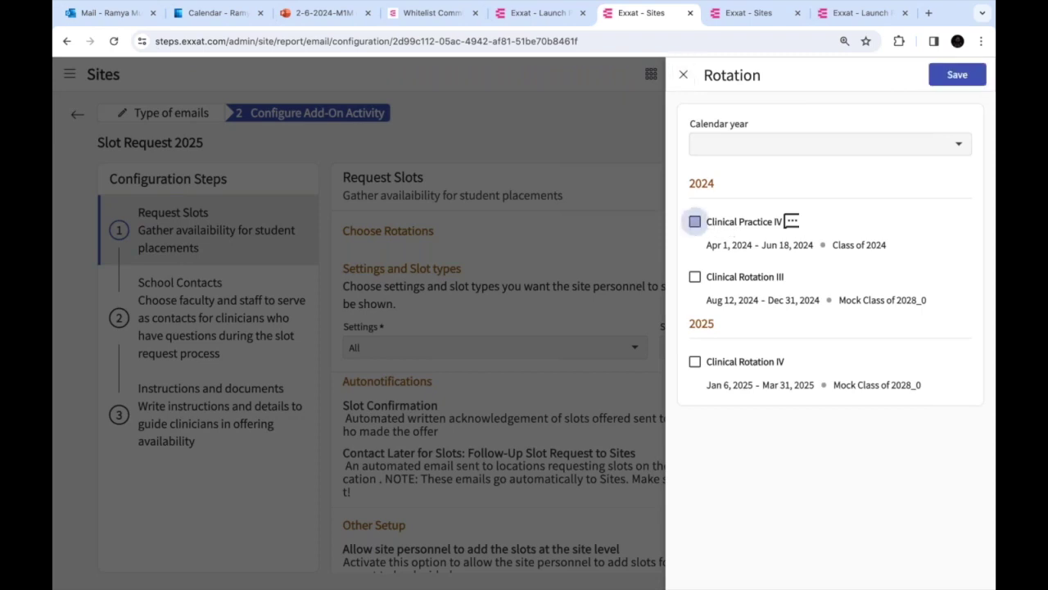
{"action": "left_click", "coordinate": [694, 278]}
{"action": "left_click", "coordinate": [694, 361]}
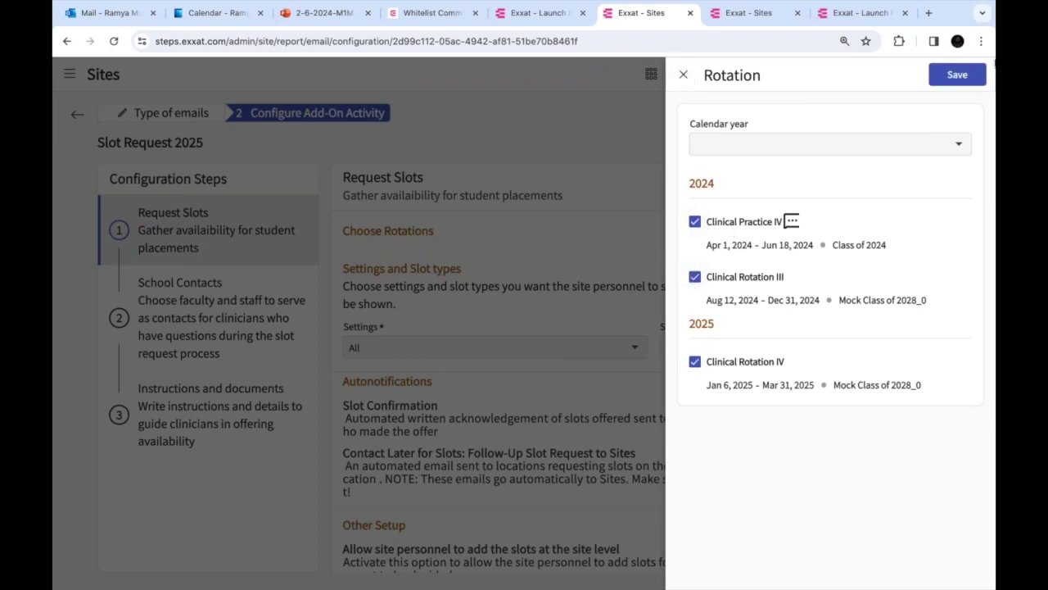
{"action": "left_click", "coordinate": [873, 140]}
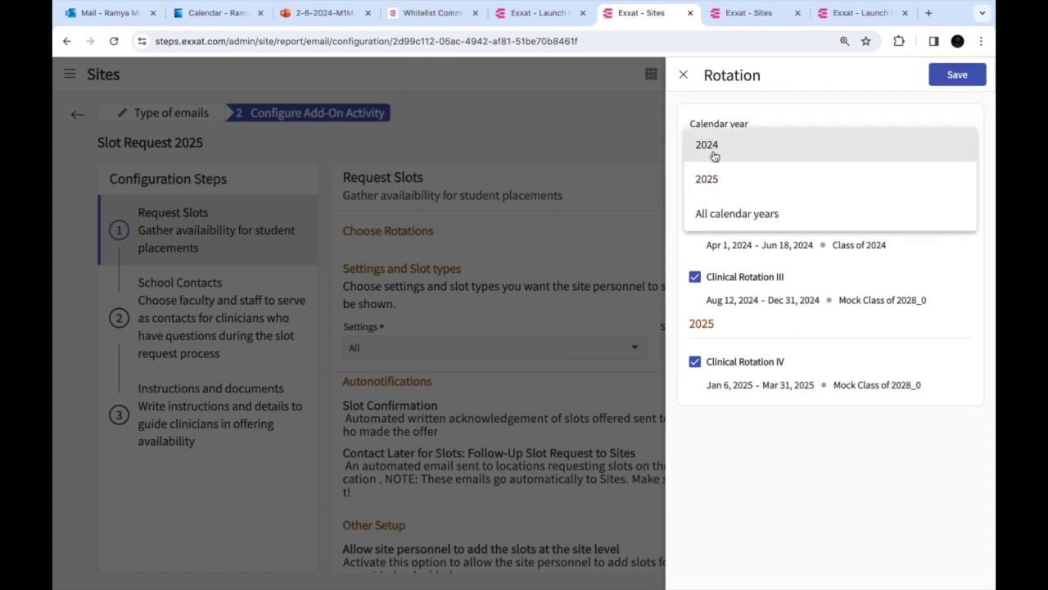
{"action": "left_click", "coordinate": [714, 154]}
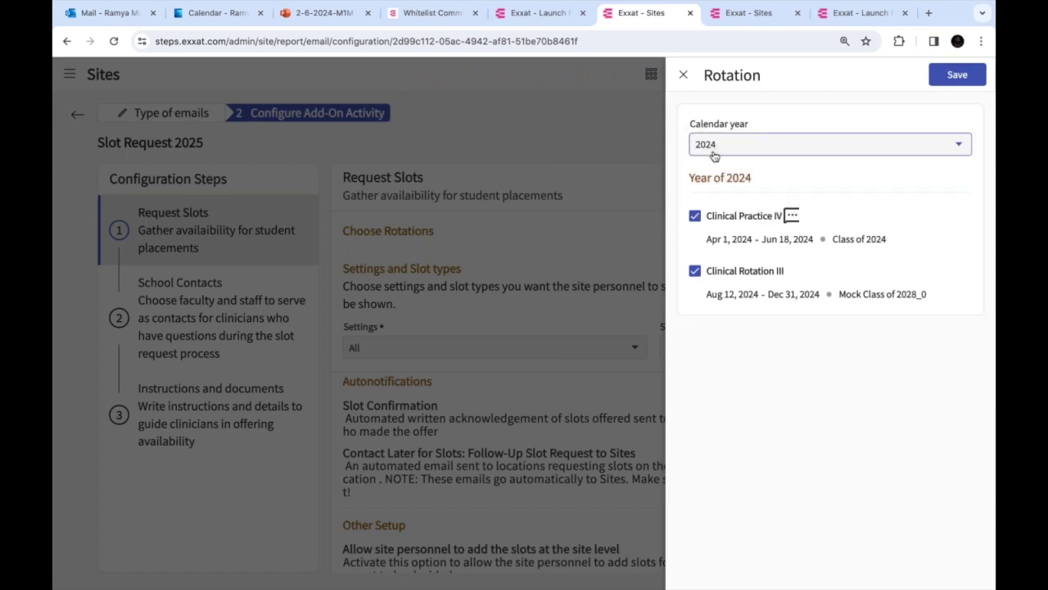
{"action": "left_click", "coordinate": [843, 143]}
{"action": "left_click", "coordinate": [774, 233]}
{"action": "left_click", "coordinate": [783, 150]}
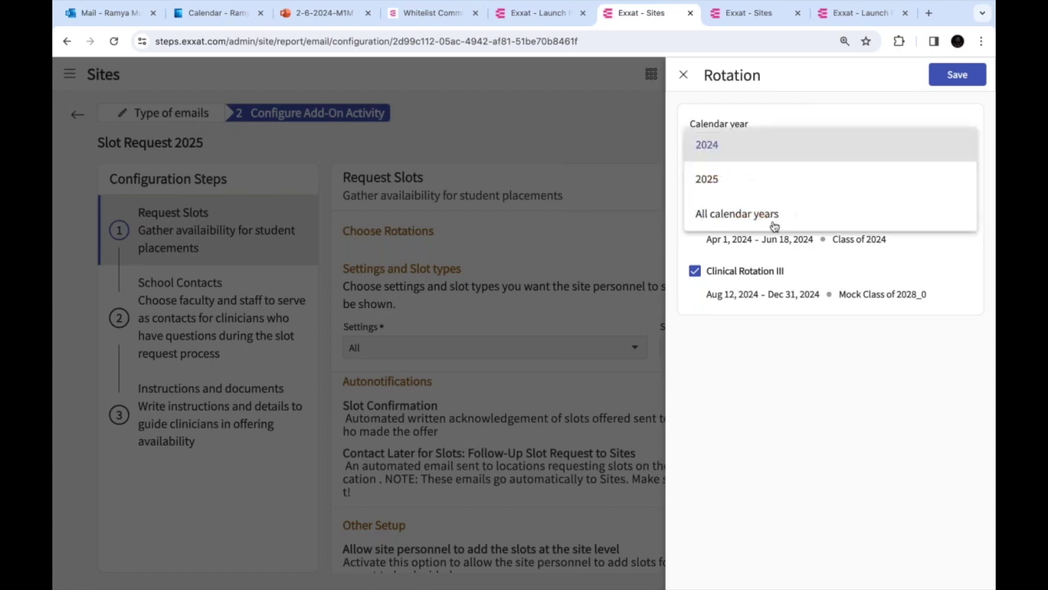
{"action": "left_click", "coordinate": [772, 222]}
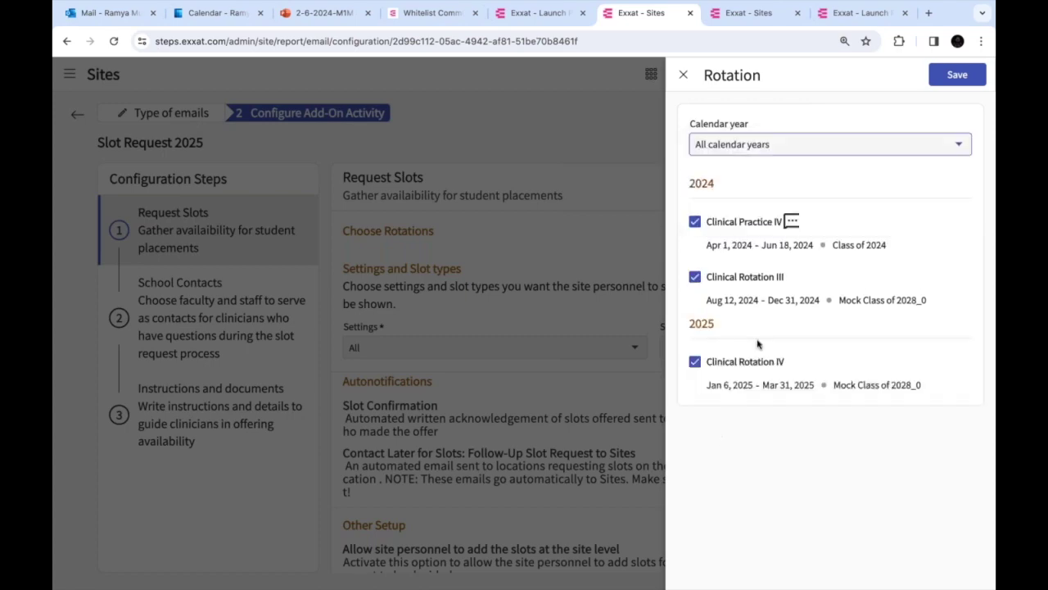
{"action": "left_click", "coordinate": [683, 74]}
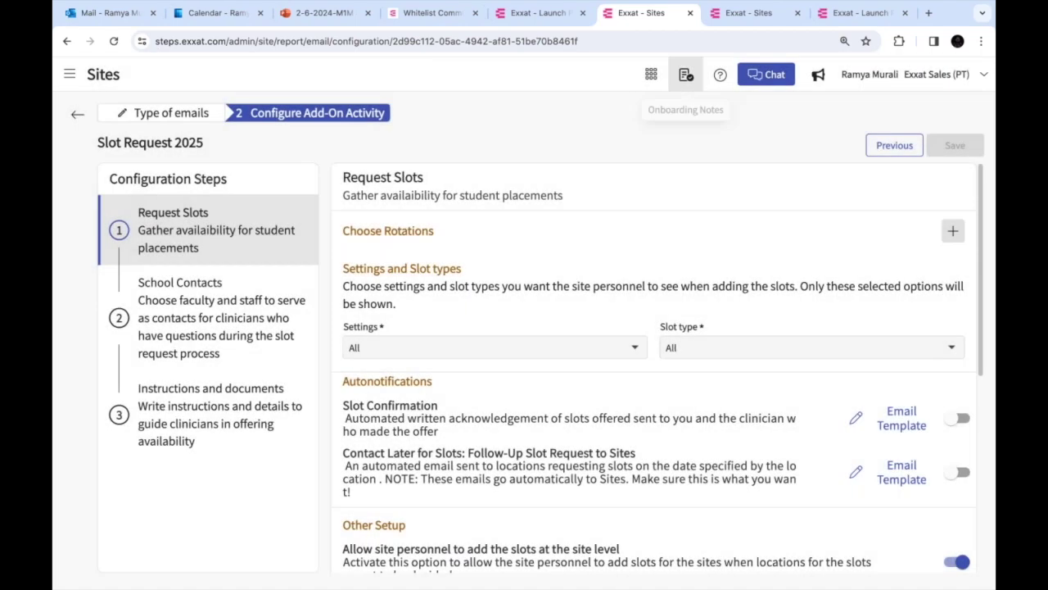
With All calendar years shown, save Clinical Practice IV, Clinical Rotation III and Clinical Rotation IV
{"action": "left_click", "coordinate": [952, 231]}
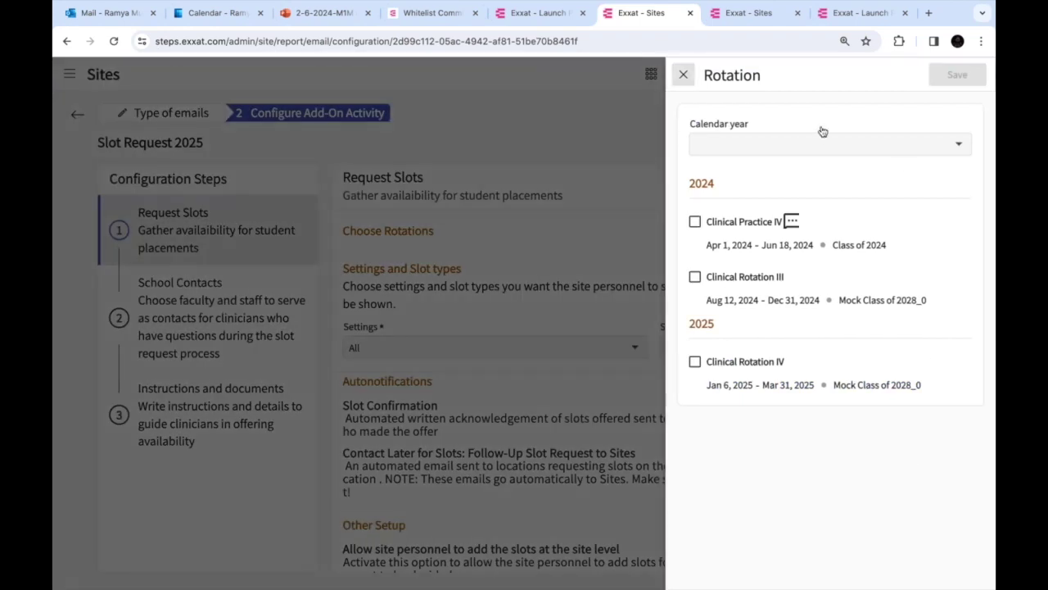
{"action": "left_click", "coordinate": [822, 147]}
{"action": "left_click", "coordinate": [714, 215]}
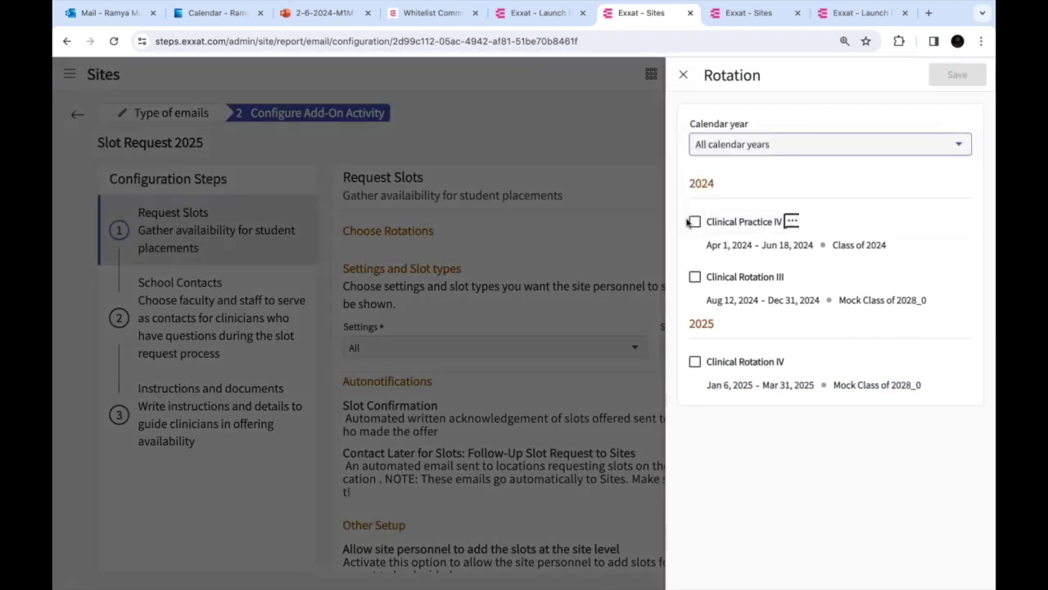
{"action": "left_click", "coordinate": [695, 221]}
{"action": "left_click", "coordinate": [694, 277]}
{"action": "left_click", "coordinate": [695, 362]}
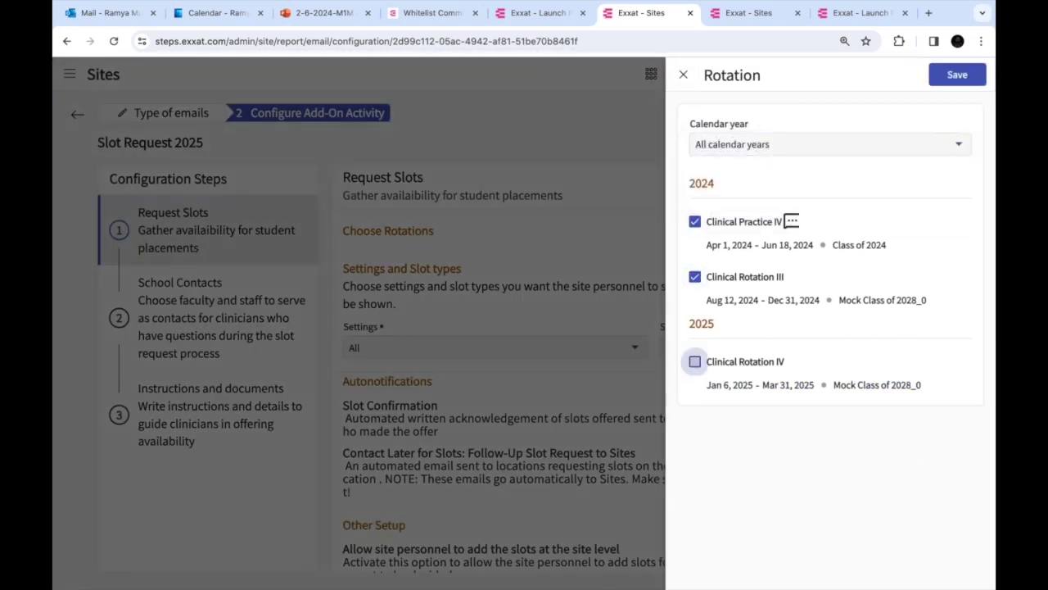
{"action": "left_click", "coordinate": [957, 74]}
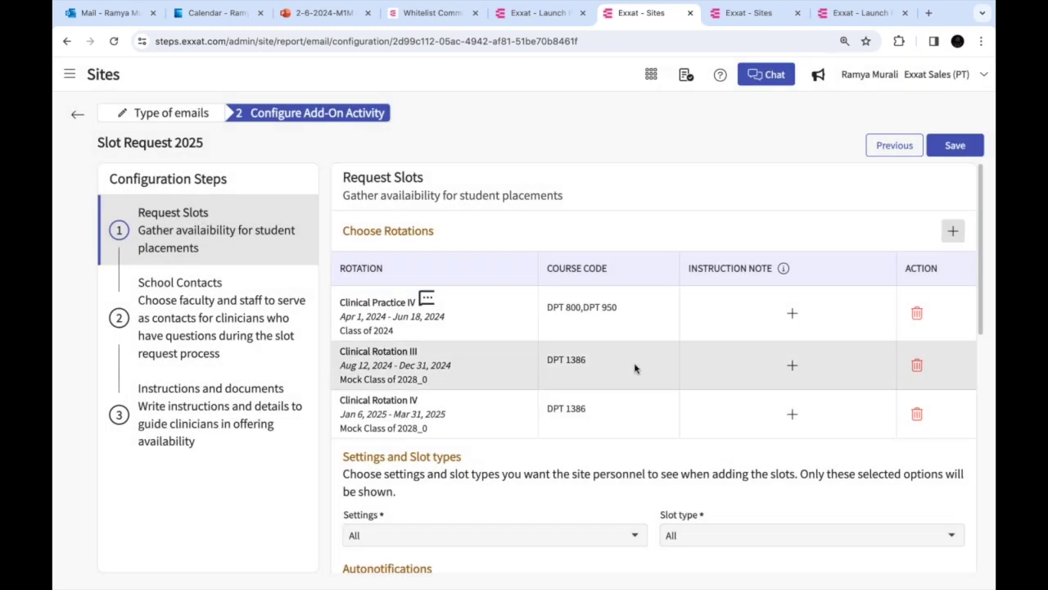
Remove Acute Care, Child Nutrition, Home Health, Neuro, Other and Outpatient from the settings
{"action": "scroll", "coordinate": [634, 367], "scroll_direction": "down", "scroll_amount": 5}
{"action": "left_click", "coordinate": [442, 271]}
{"action": "left_click", "coordinate": [702, 309]}
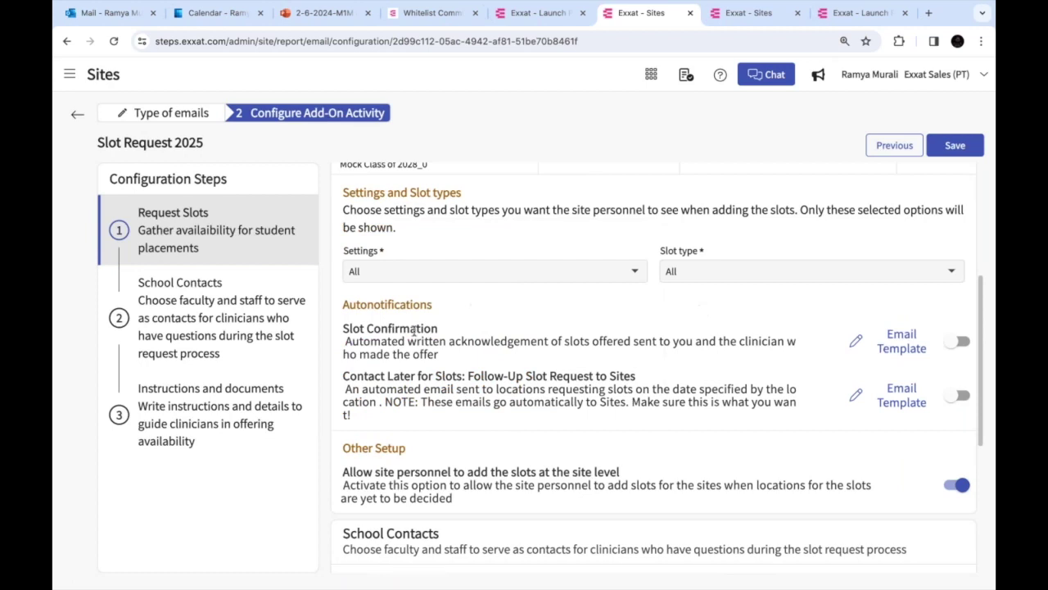
{"action": "left_click", "coordinate": [386, 280]}
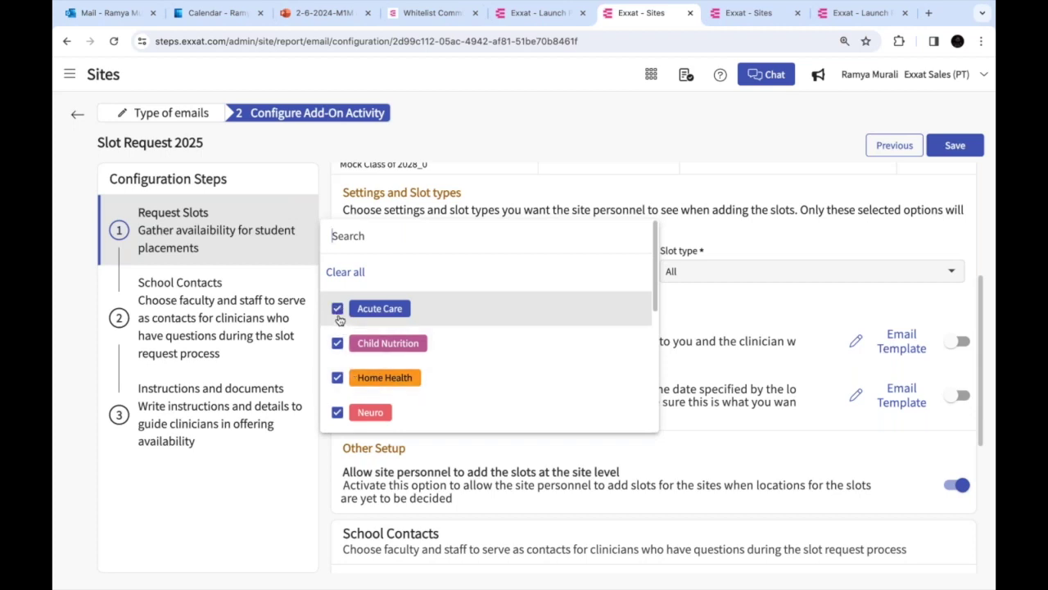
{"action": "left_click", "coordinate": [337, 309]}
{"action": "left_click", "coordinate": [336, 343]}
{"action": "left_click", "coordinate": [337, 377]}
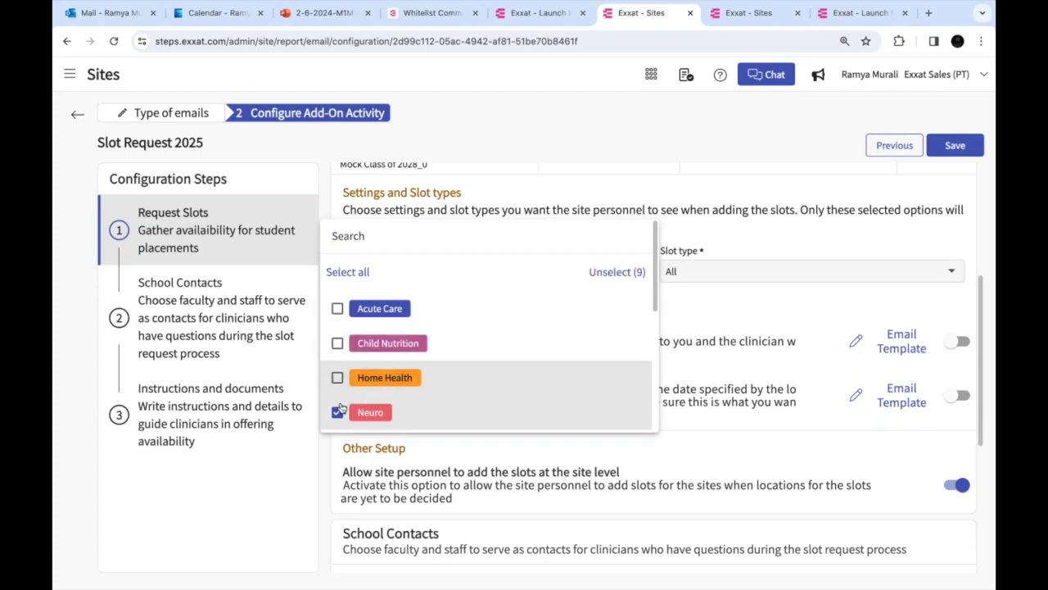
{"action": "scroll", "coordinate": [337, 361], "scroll_direction": "down", "scroll_amount": 2}
{"action": "left_click", "coordinate": [335, 334]}
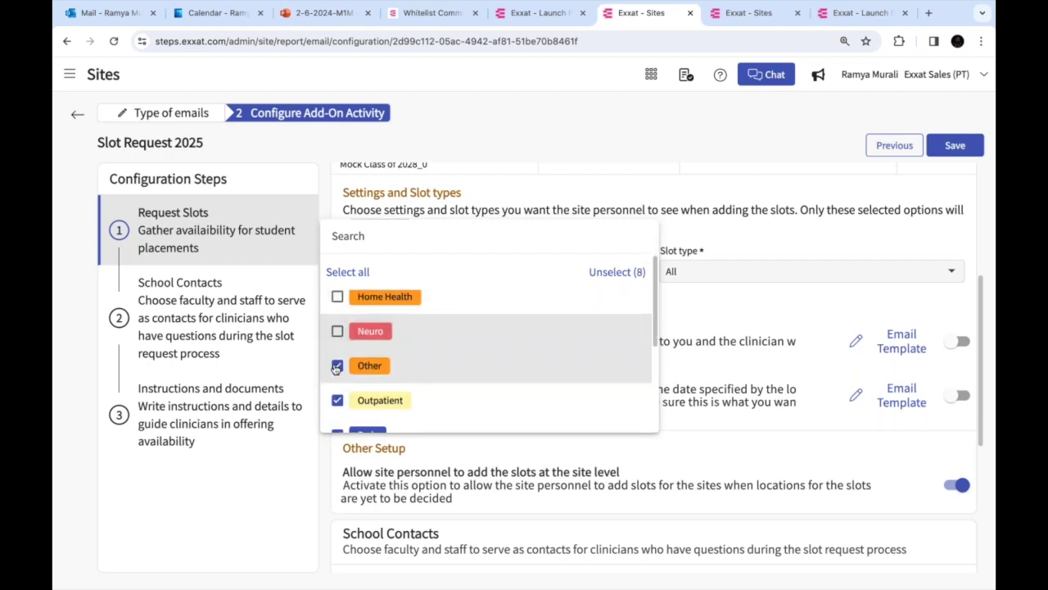
{"action": "left_click", "coordinate": [338, 365]}
{"action": "left_click", "coordinate": [337, 400]}
{"action": "scroll", "coordinate": [337, 352], "scroll_direction": "down", "scroll_amount": 2}
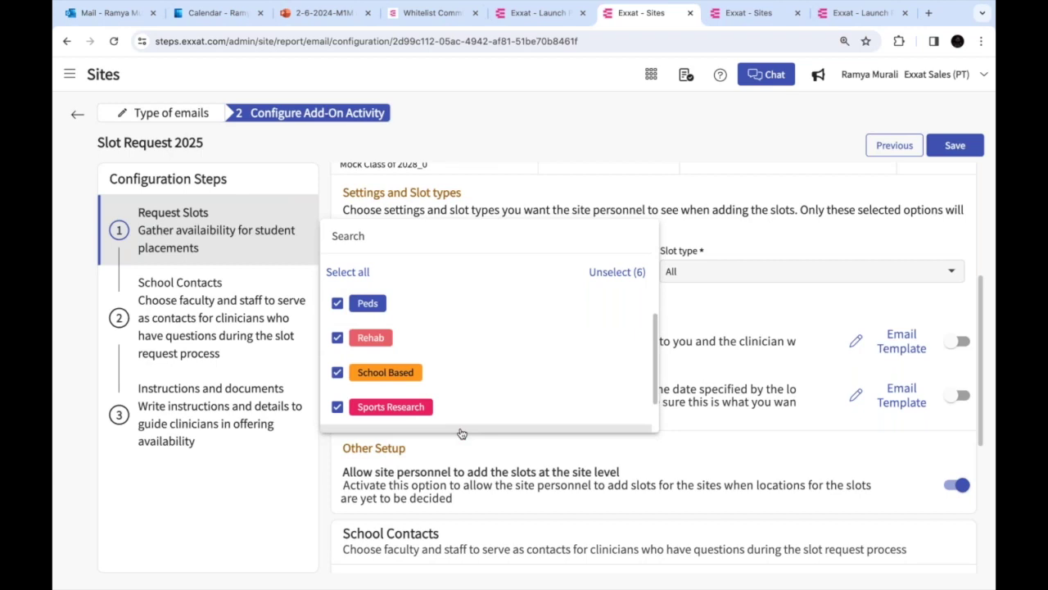
{"action": "left_click", "coordinate": [713, 317]}
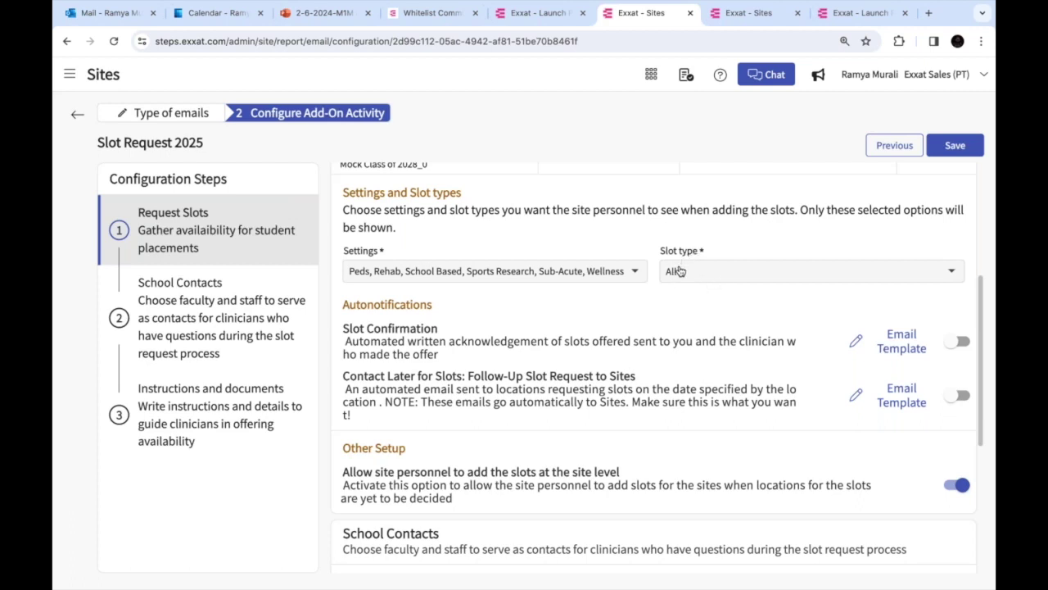
Clear all slot types, then select only FCFS and Interview Required
{"action": "left_click", "coordinate": [676, 271]}
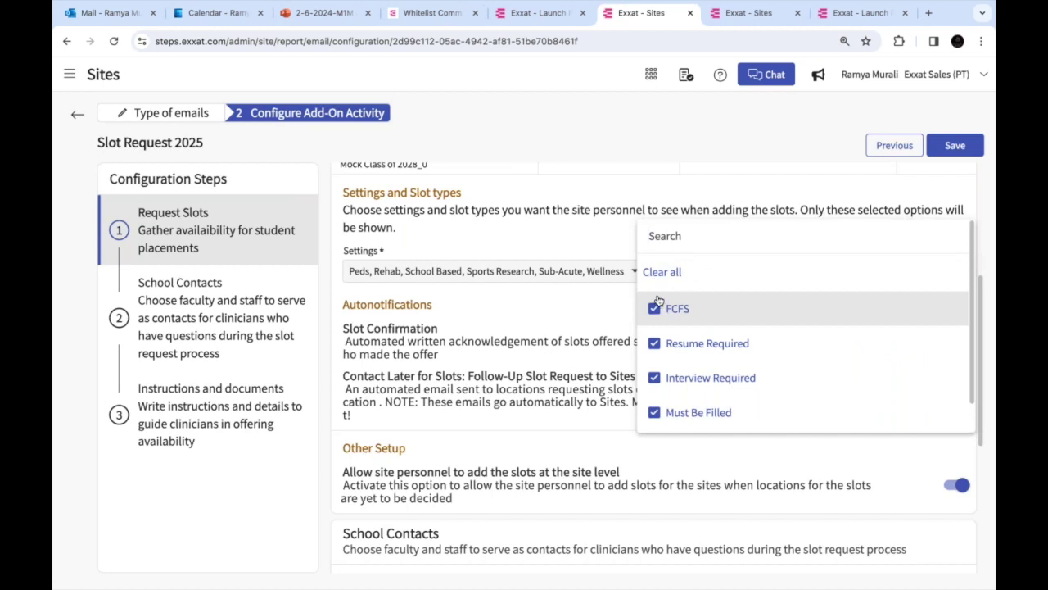
{"action": "left_click", "coordinate": [662, 272]}
{"action": "left_click", "coordinate": [660, 339]}
{"action": "left_click", "coordinate": [657, 315]}
{"action": "left_click", "coordinate": [654, 378]}
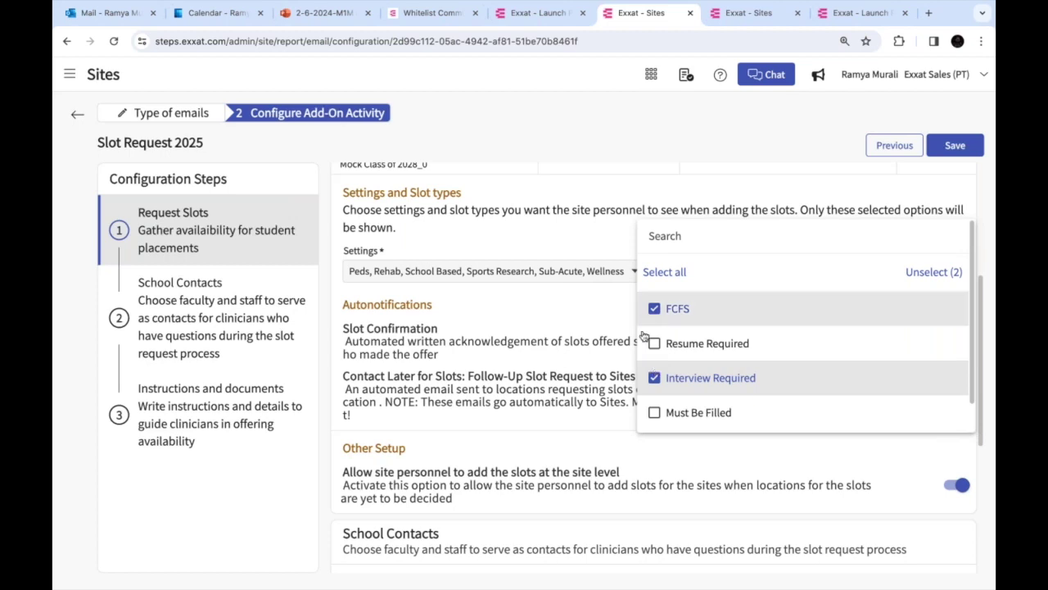
{"action": "left_click", "coordinate": [539, 325]}
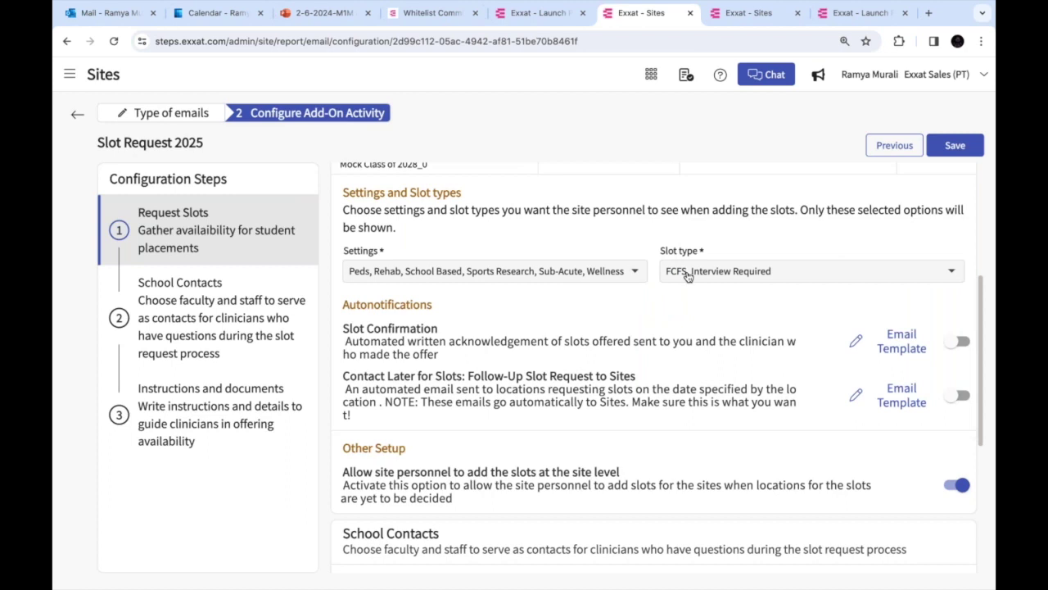
{"action": "left_click", "coordinate": [688, 276]}
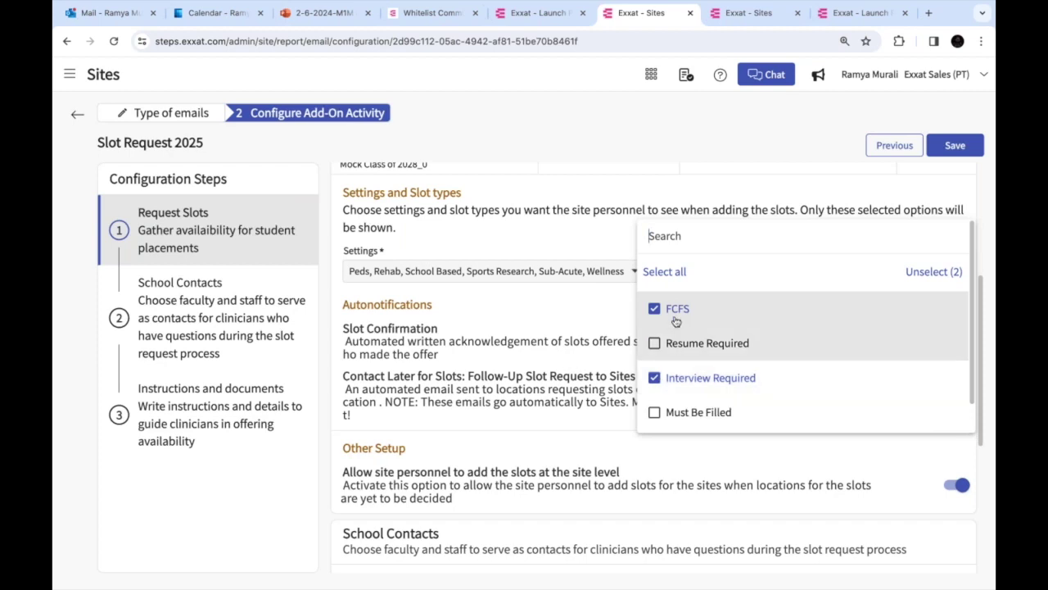
{"action": "left_click", "coordinate": [579, 338]}
{"action": "scroll", "coordinate": [658, 401], "scroll_direction": "down", "scroll_amount": 3}
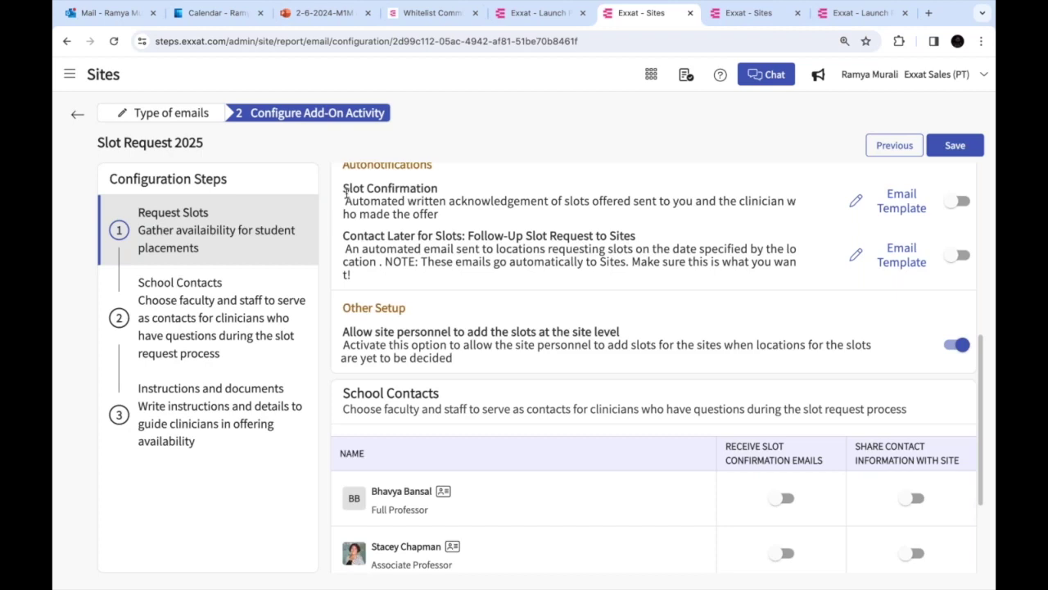
{"action": "left_click", "coordinate": [956, 200]}
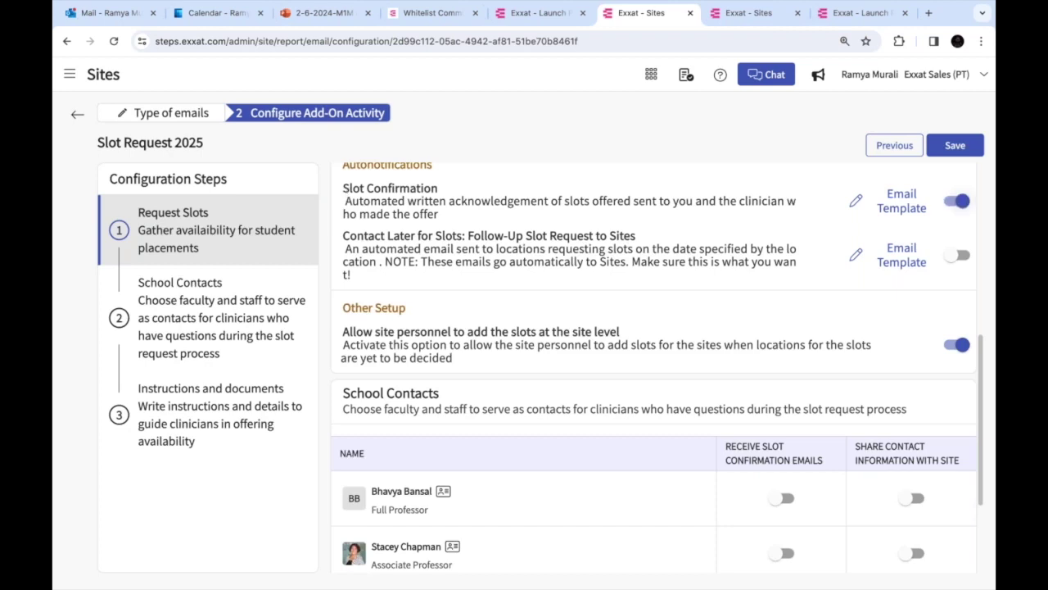
{"action": "left_click", "coordinate": [909, 206]}
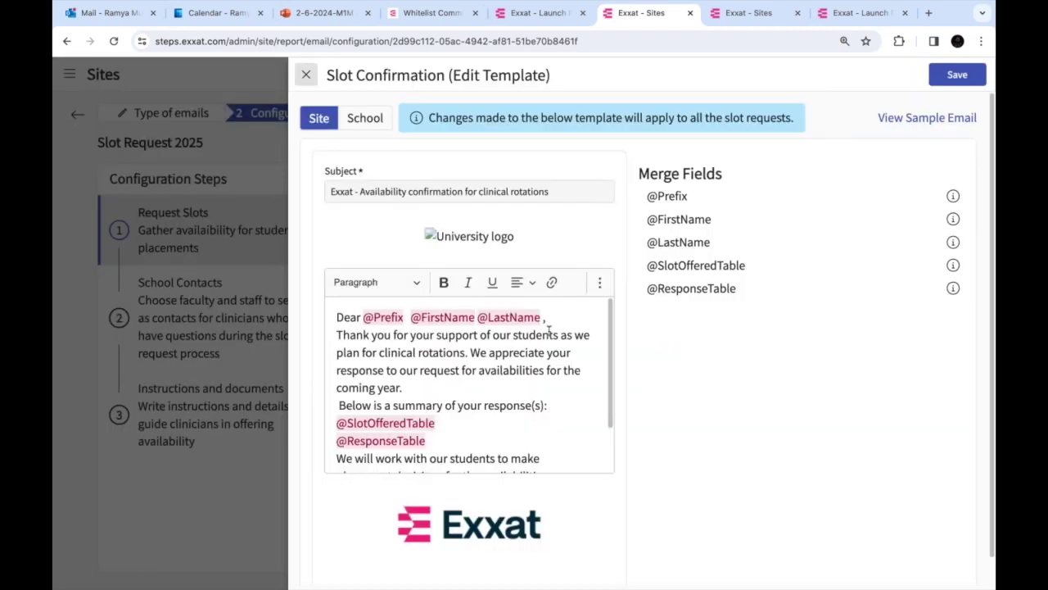
{"action": "scroll", "coordinate": [549, 330], "scroll_direction": "down", "scroll_amount": 1}
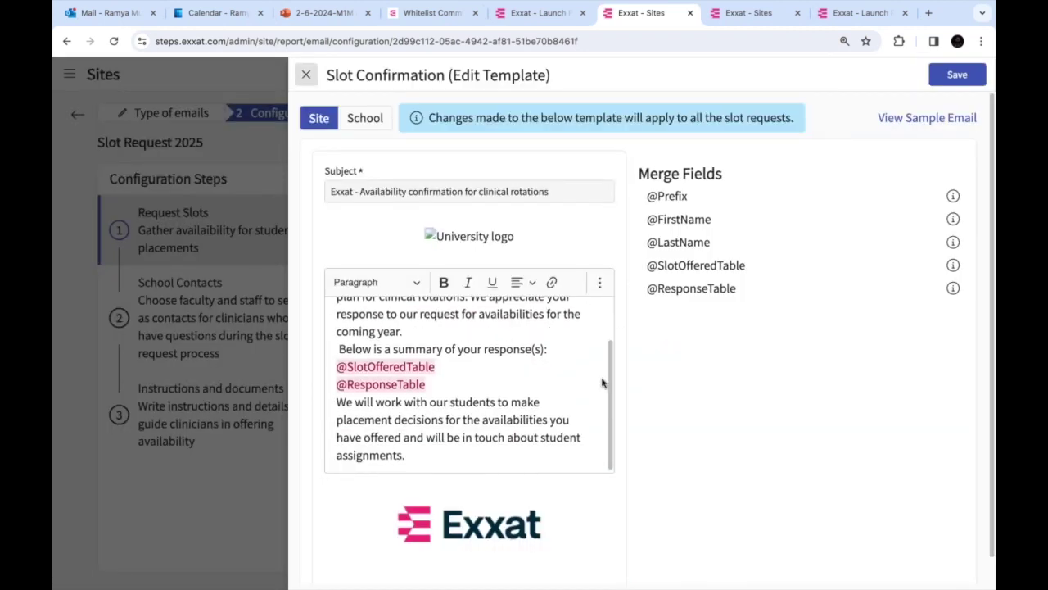
{"action": "left_click", "coordinate": [307, 75]}
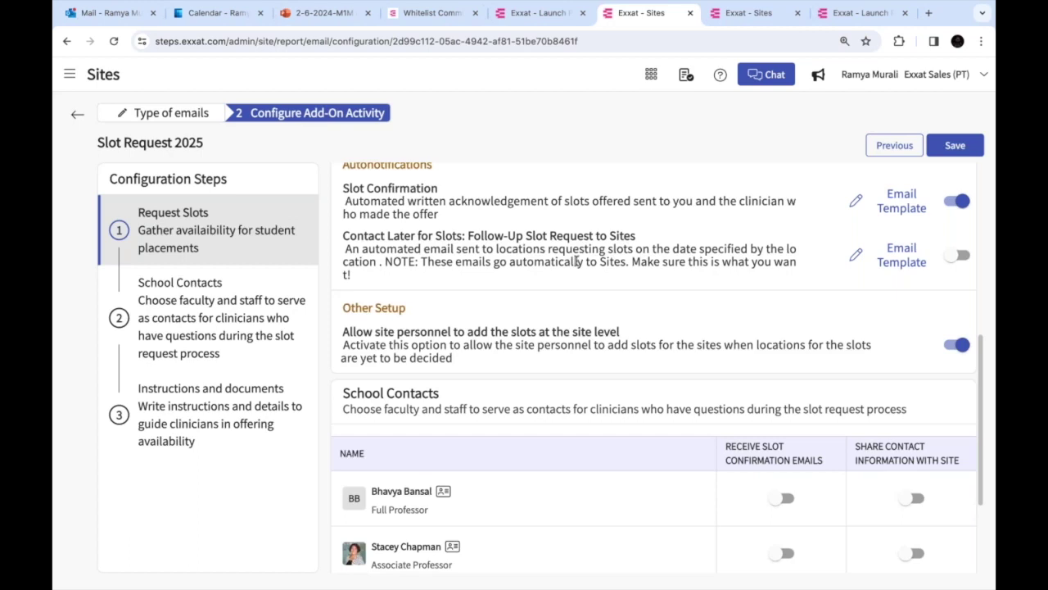
Enable the Contact Later for Slots follow-up email and review the site personnel slot-adding option
{"action": "left_click", "coordinate": [956, 254]}
{"action": "scroll", "coordinate": [660, 376], "scroll_direction": "down", "scroll_amount": 2}
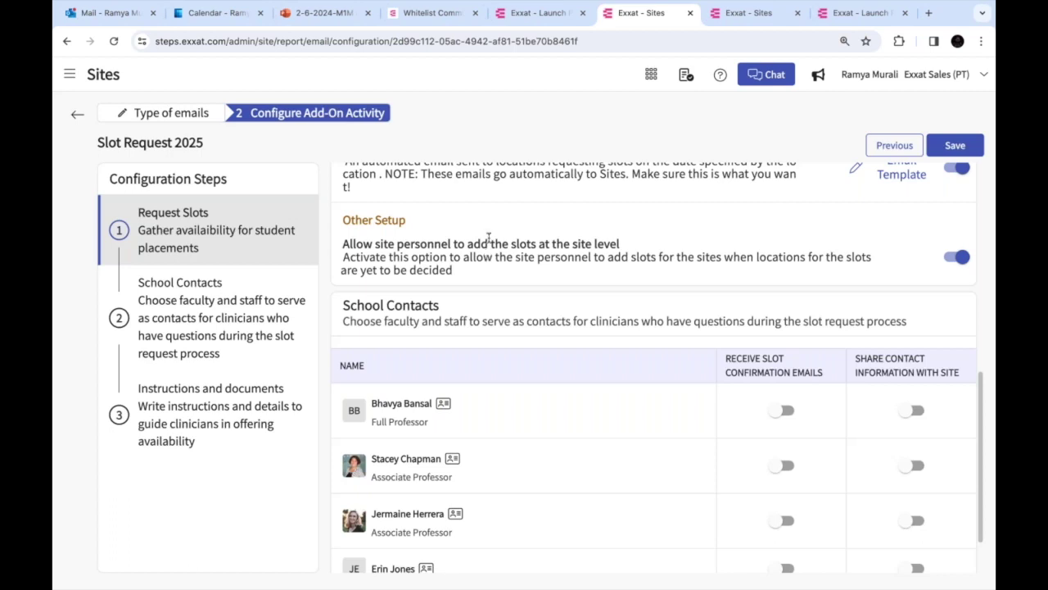
{"action": "left_click_drag", "start_coordinate": [502, 243], "coordinate": [656, 259]}
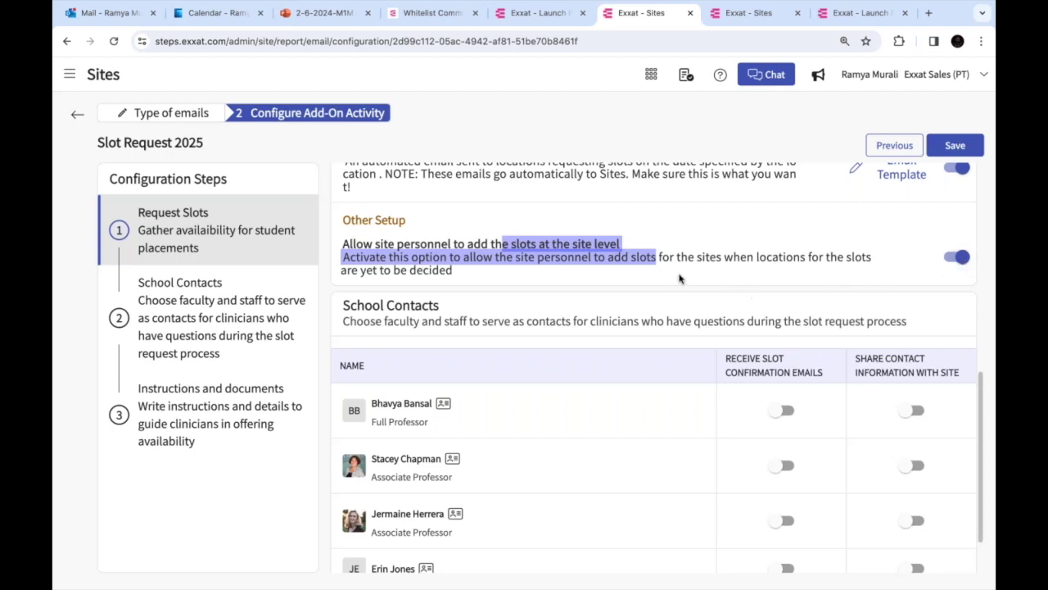
{"action": "left_click_drag", "start_coordinate": [458, 276], "coordinate": [347, 221]}
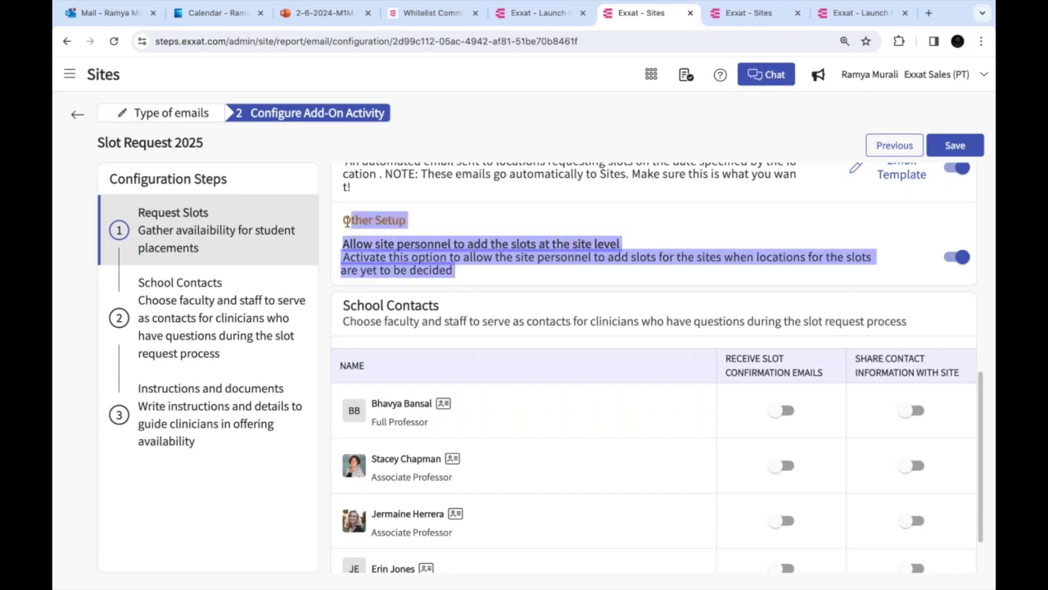
{"action": "scroll", "coordinate": [409, 312], "scroll_direction": "down", "scroll_amount": 2}
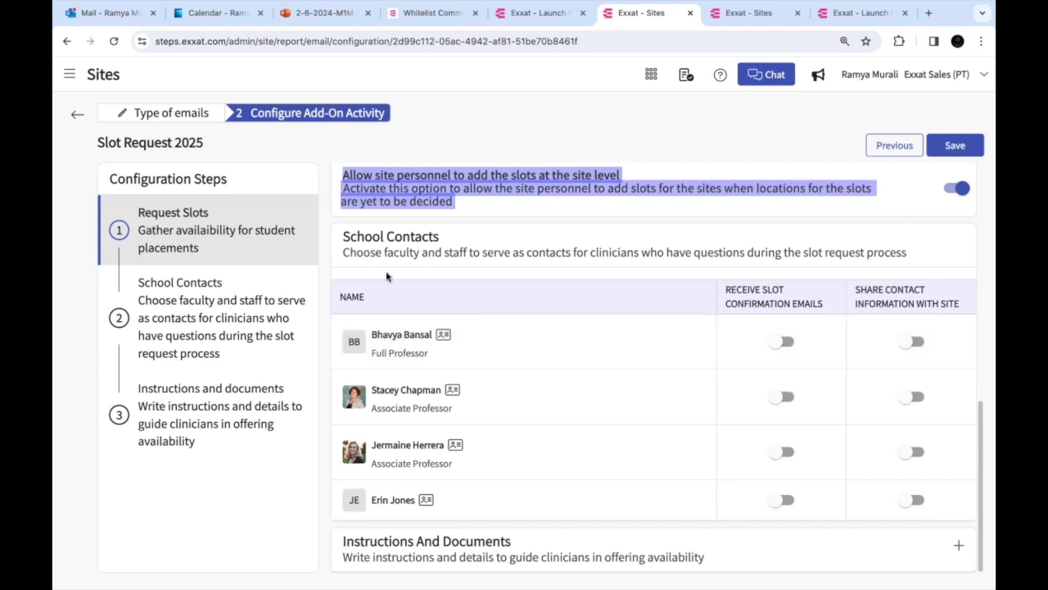
Turn on slot confirmation emails and contact sharing for the second and fourth school contacts
{"action": "double_click", "coordinate": [401, 253]}
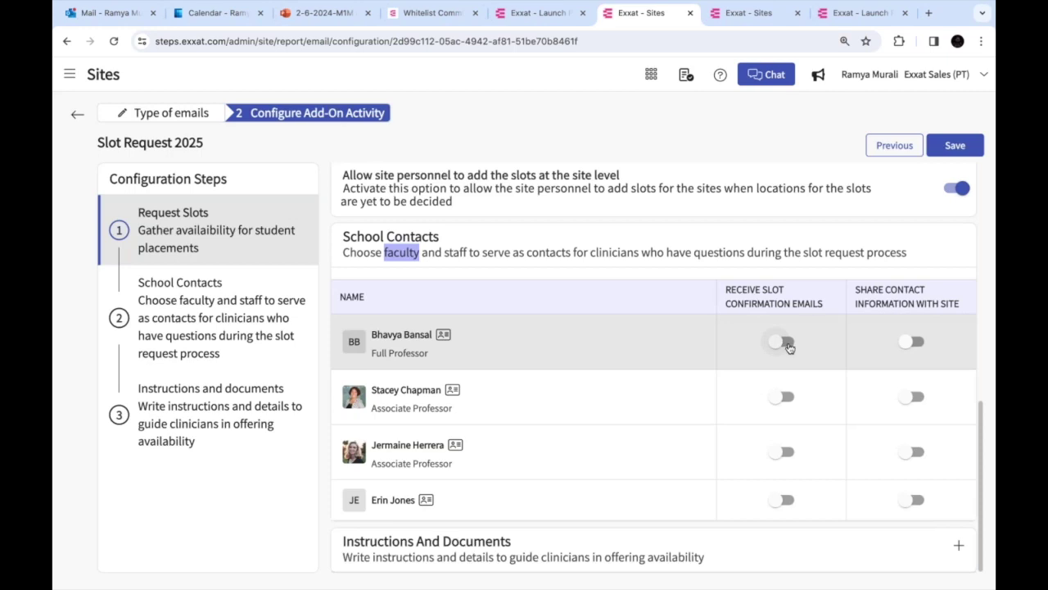
{"action": "left_click", "coordinate": [791, 397]}
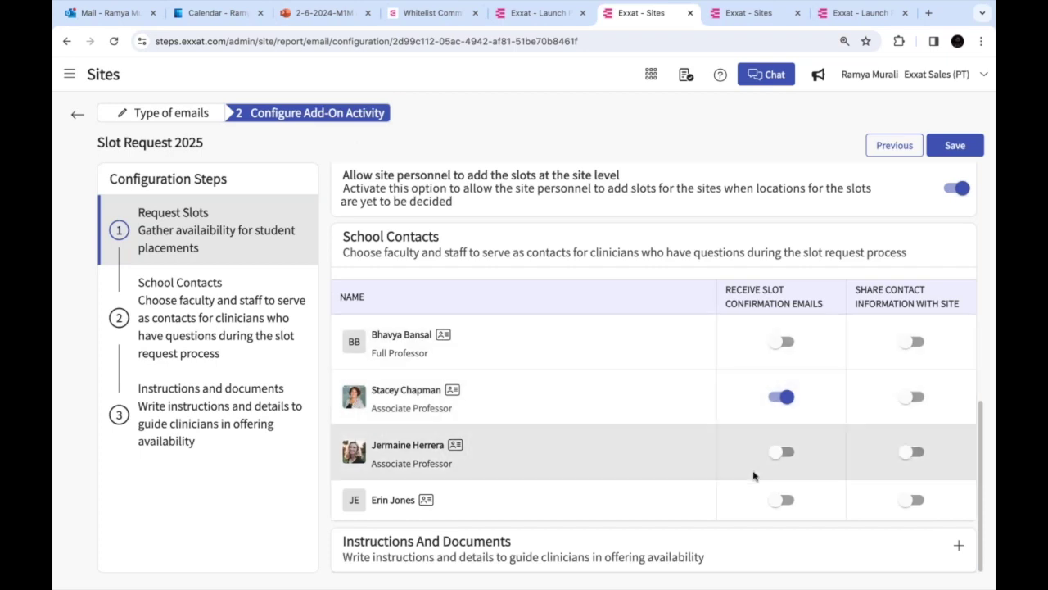
{"action": "left_click", "coordinate": [784, 499]}
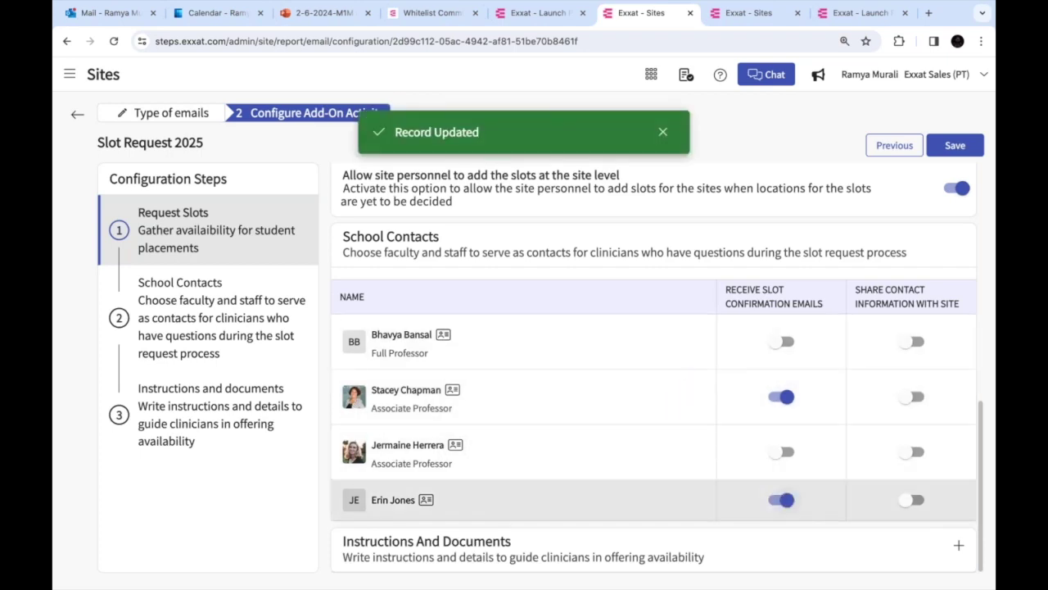
{"action": "left_click", "coordinate": [912, 397]}
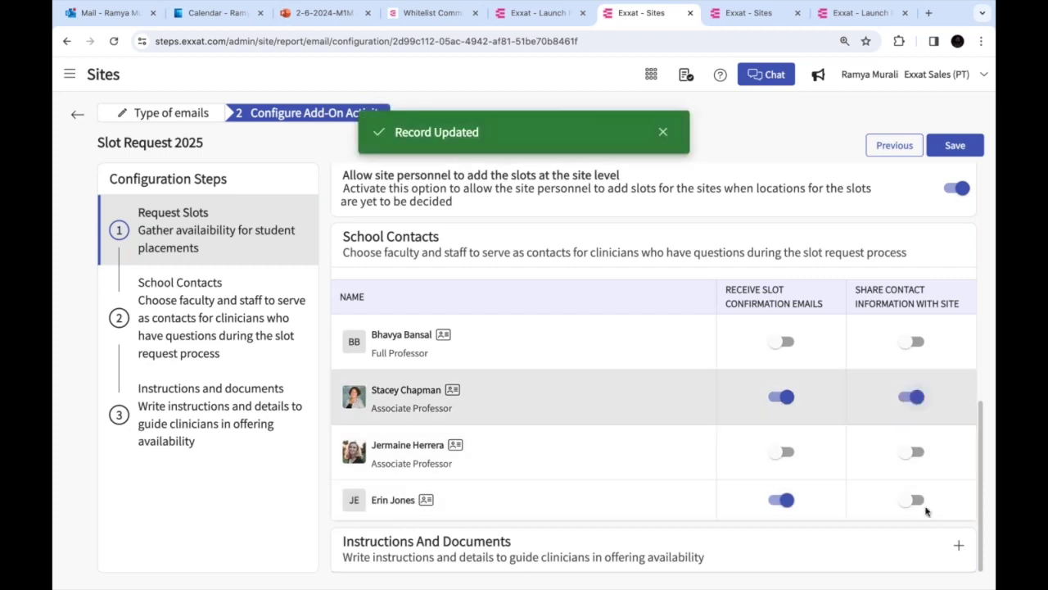
{"action": "left_click", "coordinate": [911, 499]}
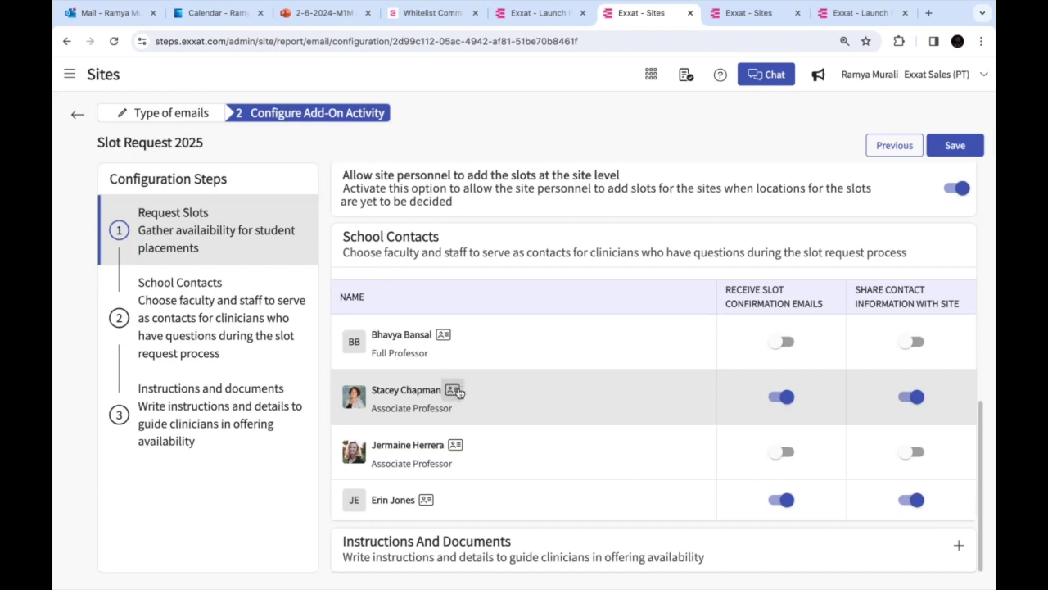
View the second contact's card, then switch to the Abundant Health - Secondary Hospital location tab
{"action": "left_click", "coordinate": [454, 391]}
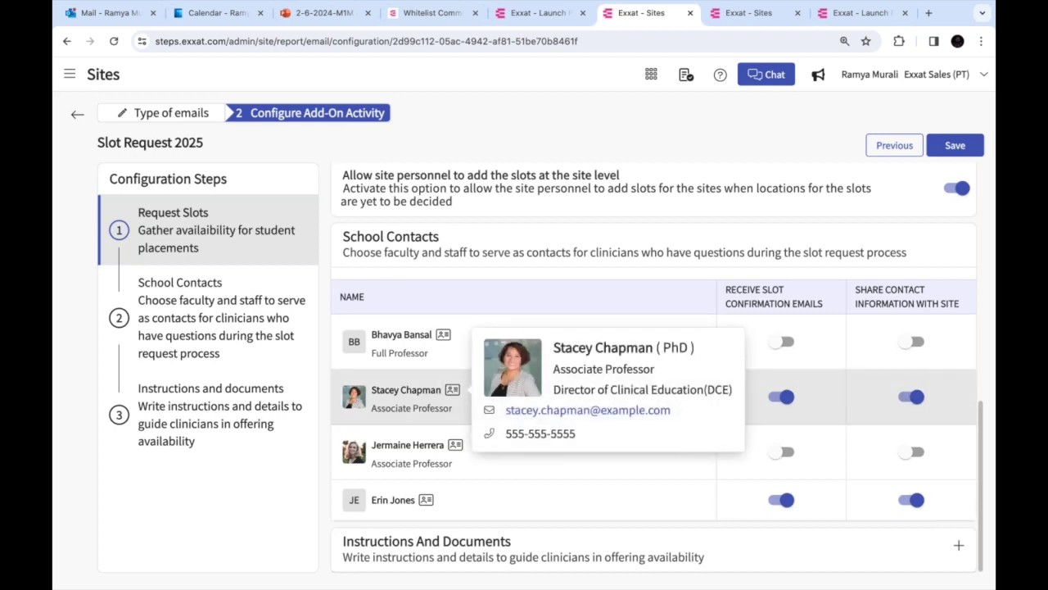
{"action": "left_click", "coordinate": [539, 278]}
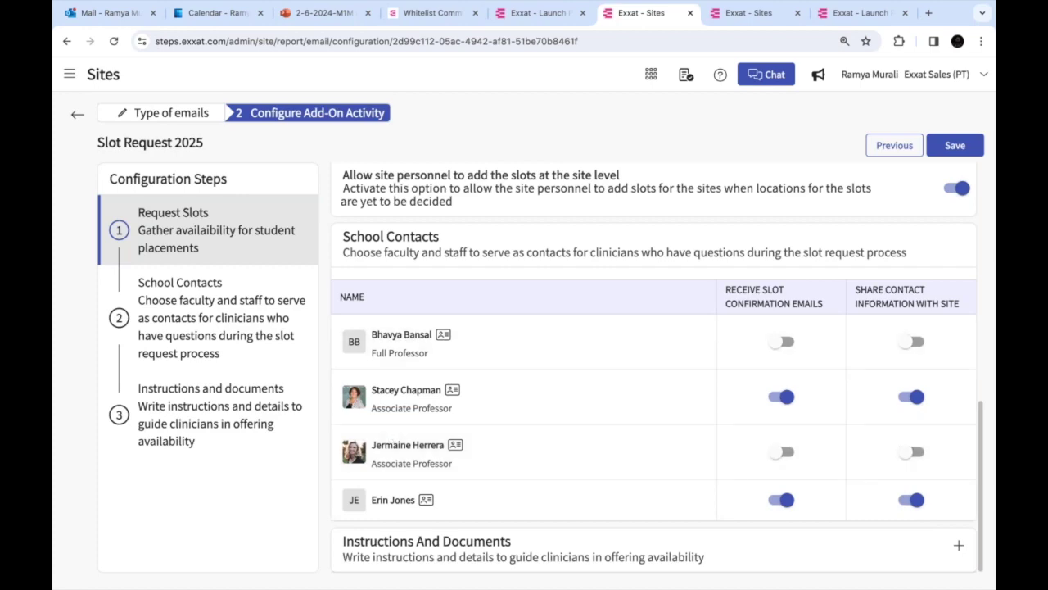
{"action": "left_click", "coordinate": [521, 23]}
{"action": "left_click", "coordinate": [650, 21]}
{"action": "left_click", "coordinate": [706, 18]}
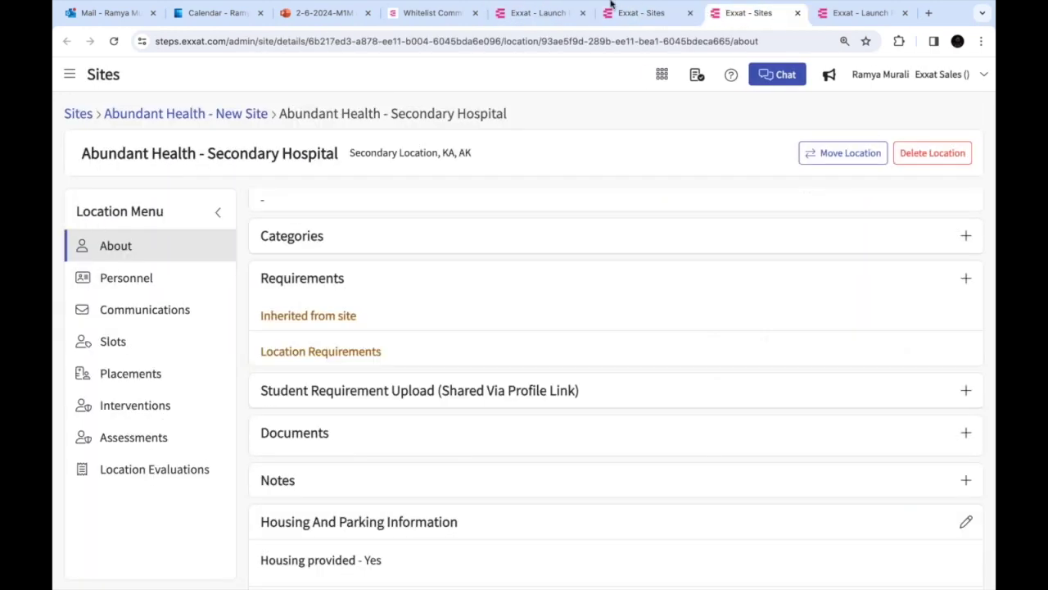
Switch to the Exxat Sales program via a 'sales' search and open its first faculty member
{"action": "left_click", "coordinate": [68, 77]}
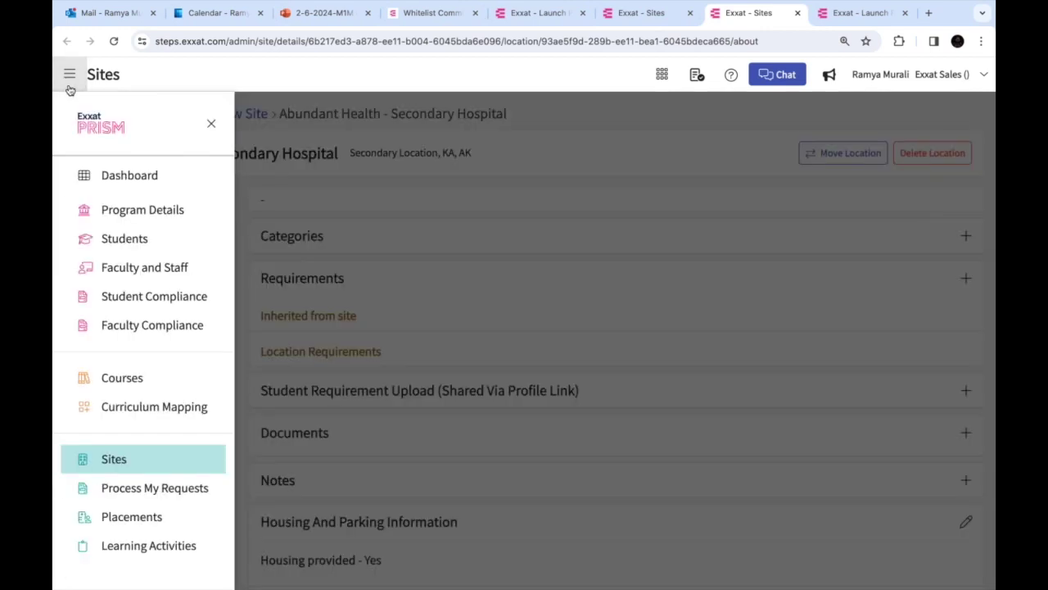
{"action": "left_click", "coordinate": [145, 274]}
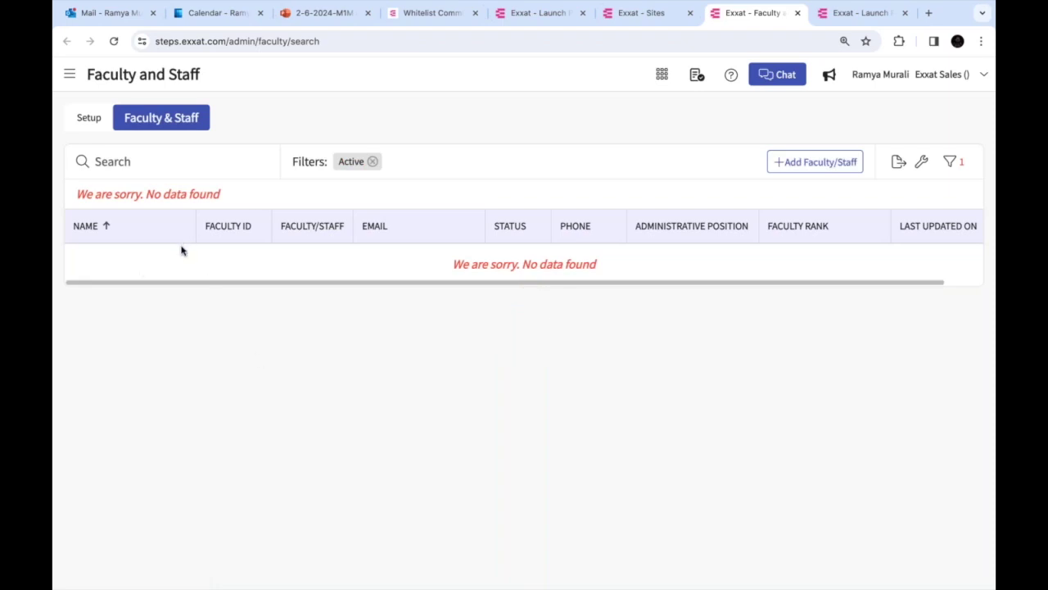
{"action": "left_click", "coordinate": [87, 119]}
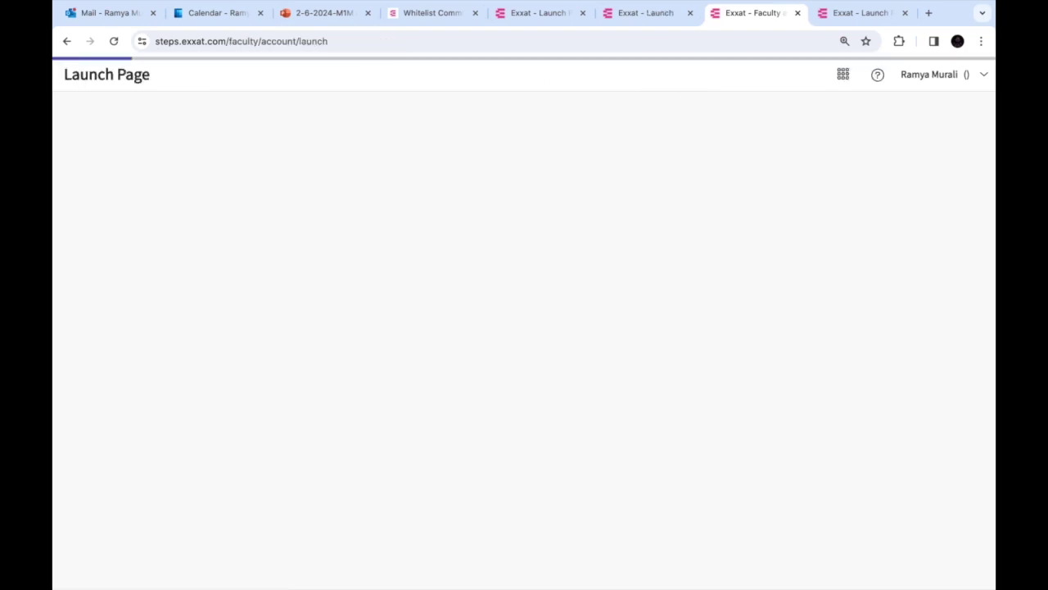
{"action": "type", "text": "sales"}
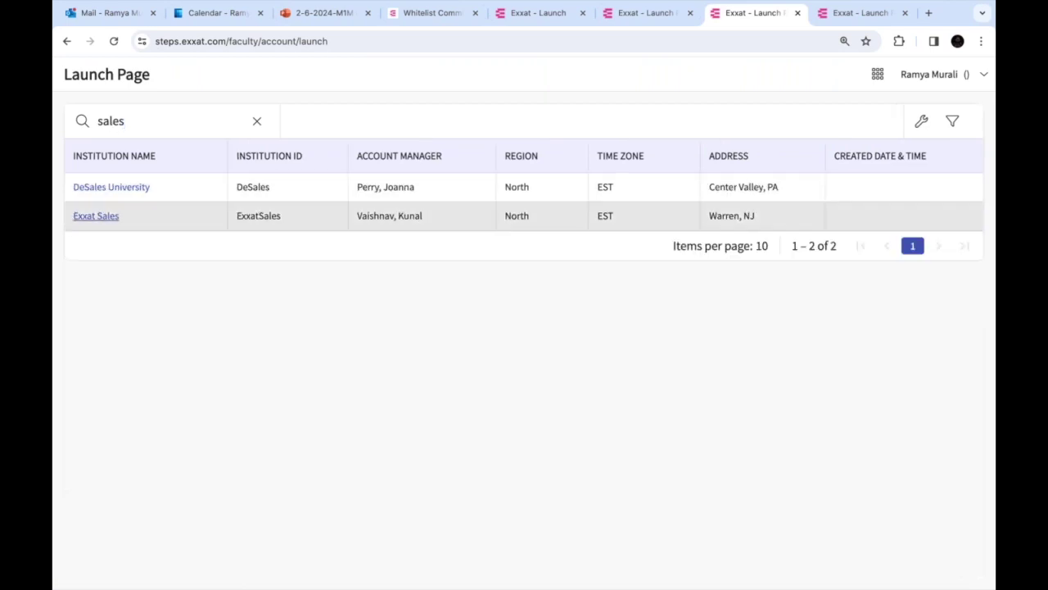
{"action": "left_click", "coordinate": [96, 215]}
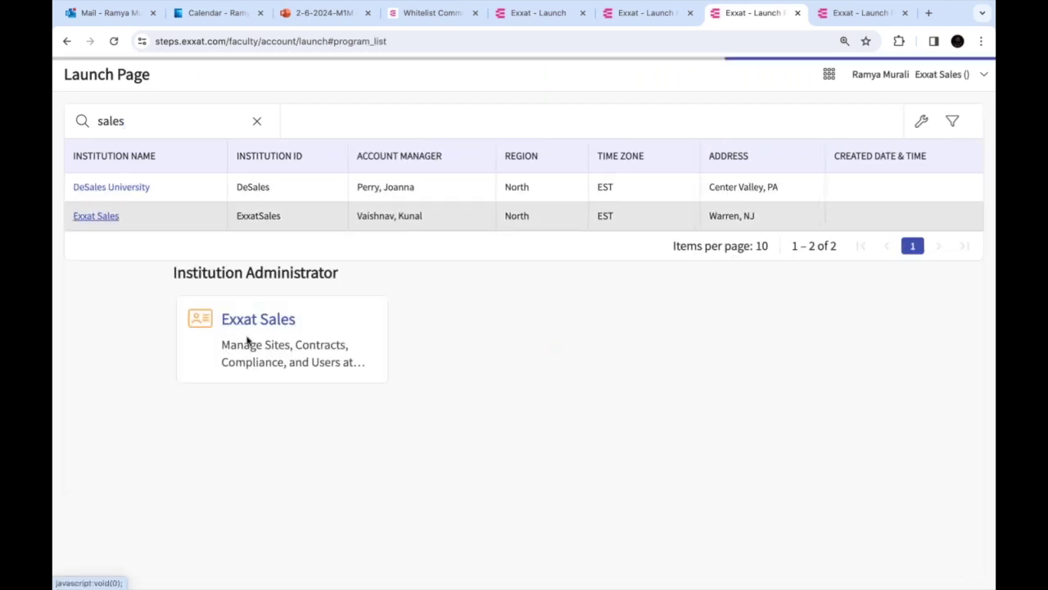
{"action": "left_click", "coordinate": [279, 338]}
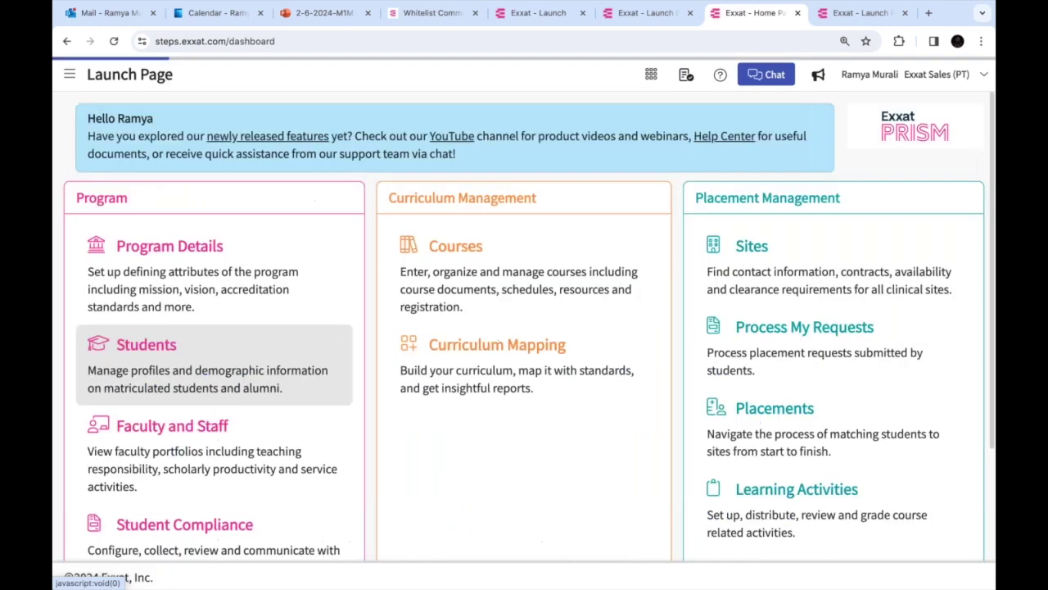
{"action": "left_click", "coordinate": [205, 447]}
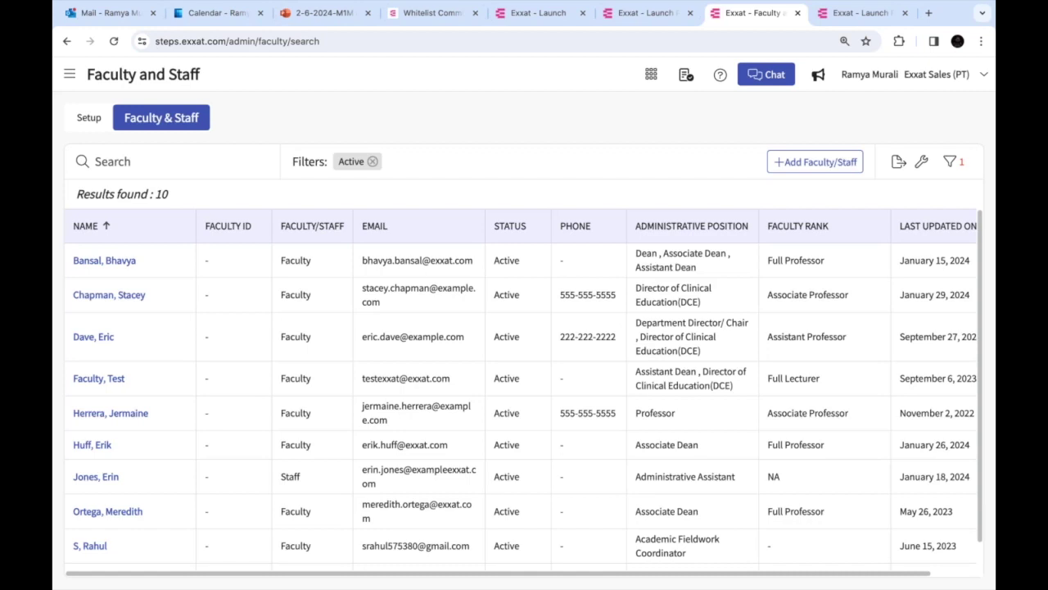
{"action": "left_click", "coordinate": [104, 261]}
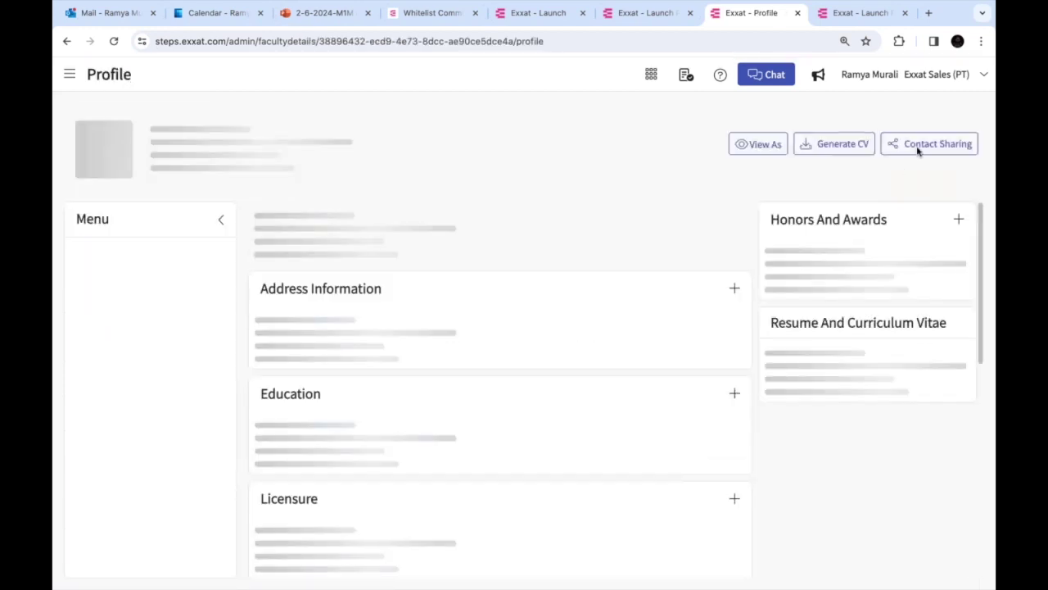
Check that Share On Site Resources is enabled in Contact Sharing, then go to Sites
{"action": "left_click", "coordinate": [934, 164]}
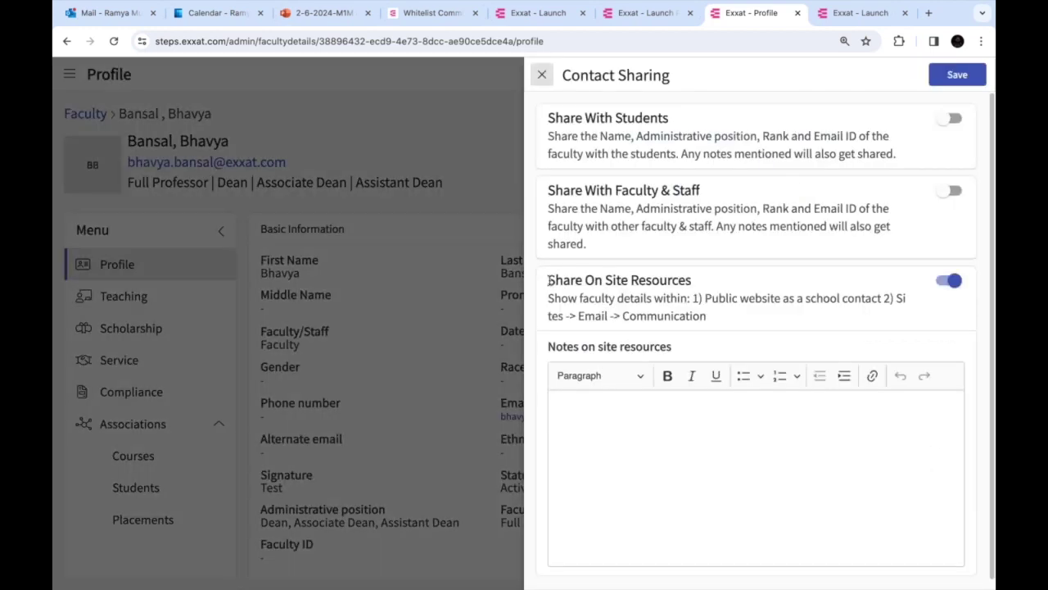
{"action": "triple_click", "coordinate": [621, 280]}
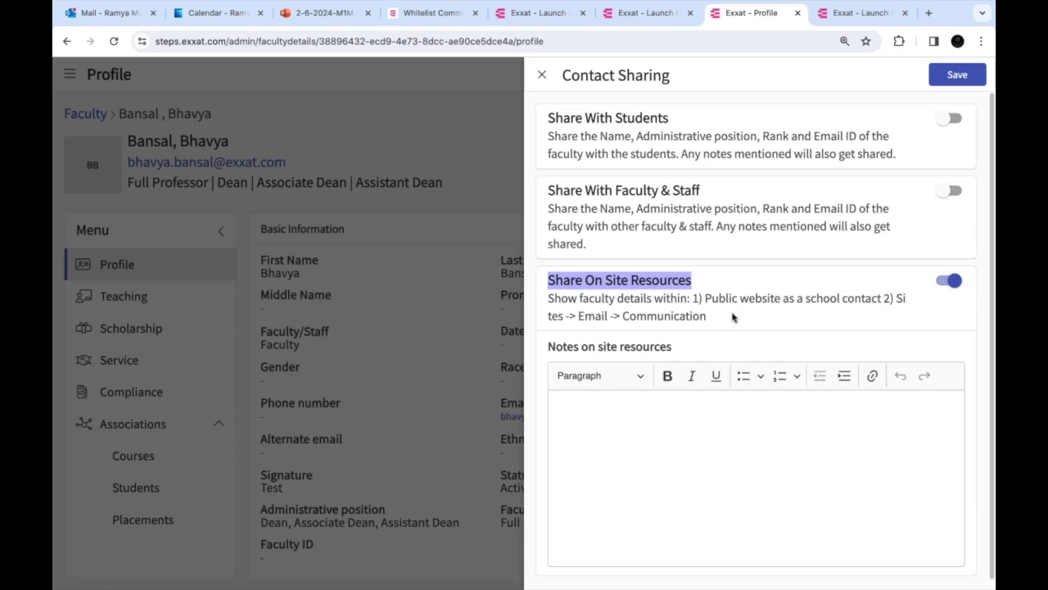
{"action": "left_click_drag", "start_coordinate": [578, 318], "coordinate": [706, 317]}
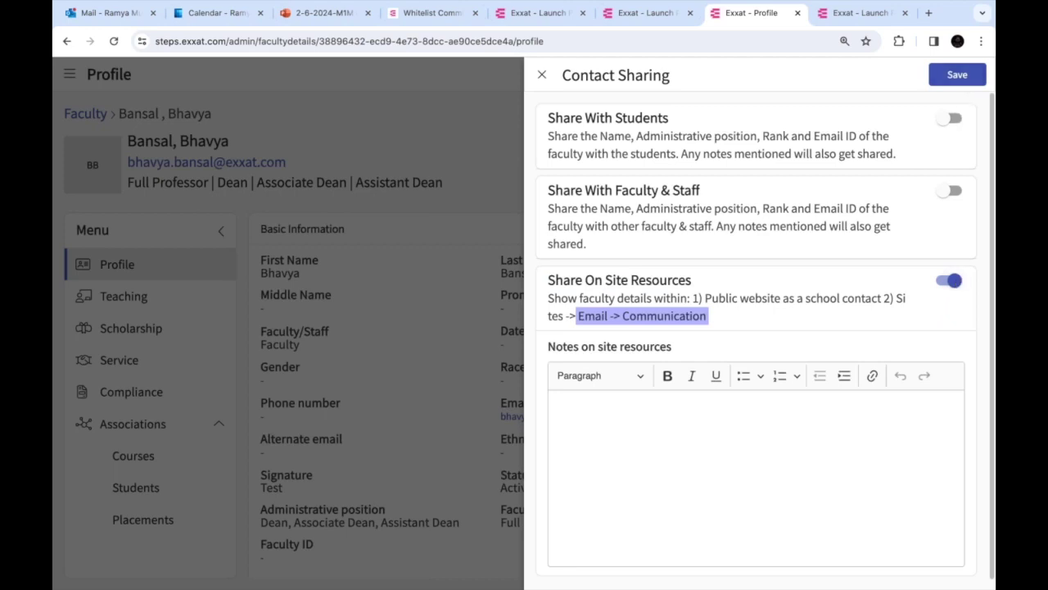
{"action": "left_click", "coordinate": [542, 75]}
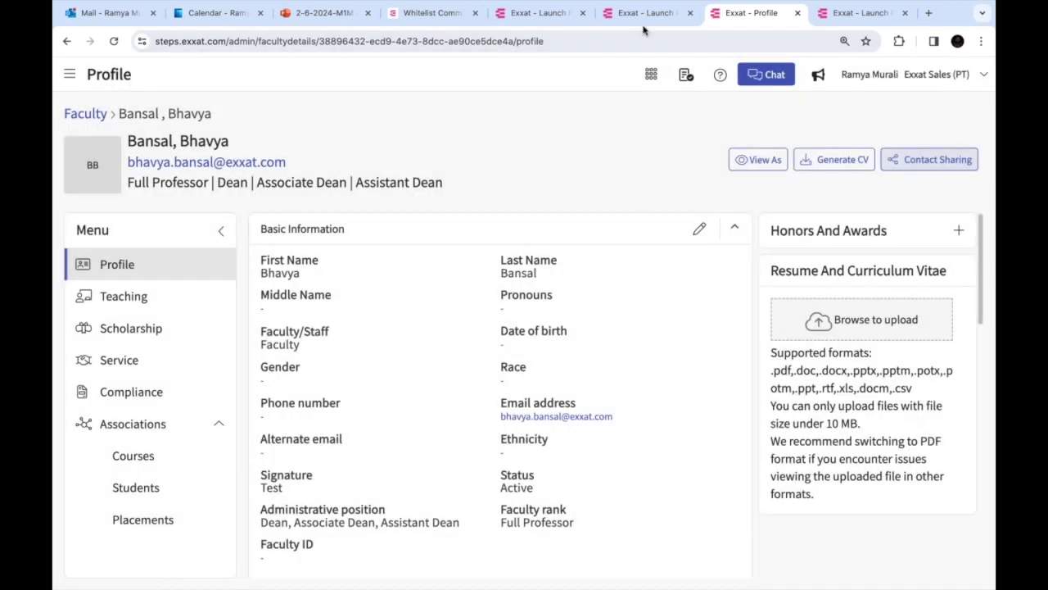
{"action": "left_click", "coordinate": [70, 73]}
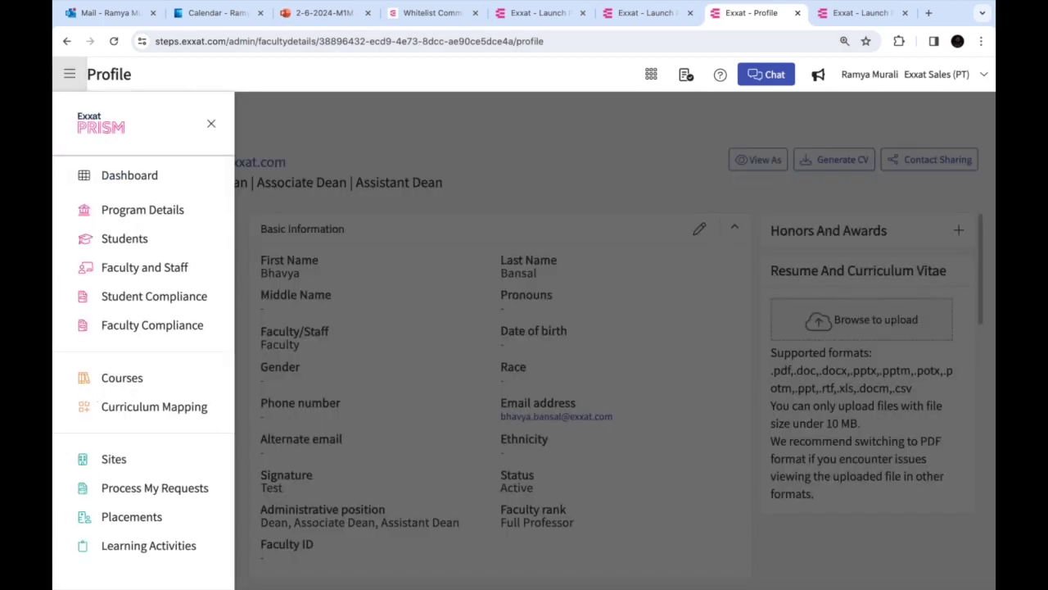
{"action": "left_click", "coordinate": [141, 465]}
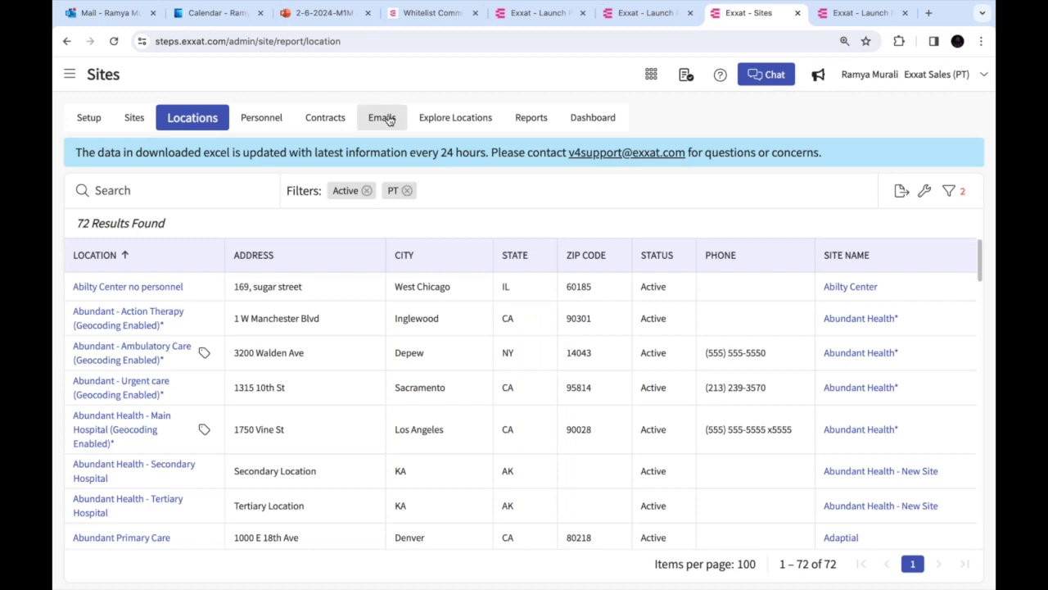
Reopen Slot Request 2025, review its Request Slots and School Contacts settings, and save
{"action": "left_click", "coordinate": [383, 118]}
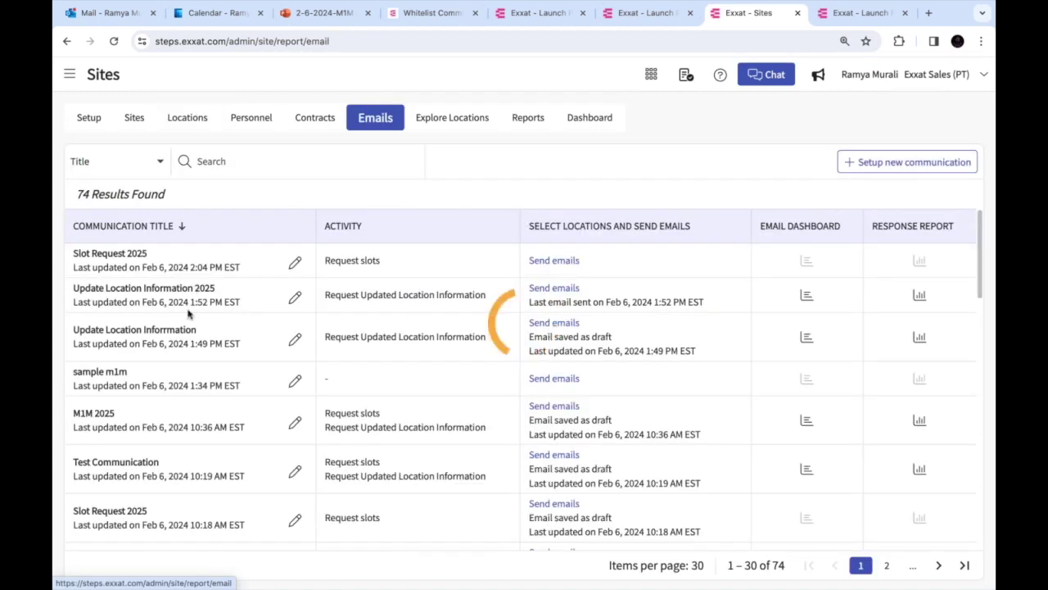
{"action": "left_click", "coordinate": [294, 264]}
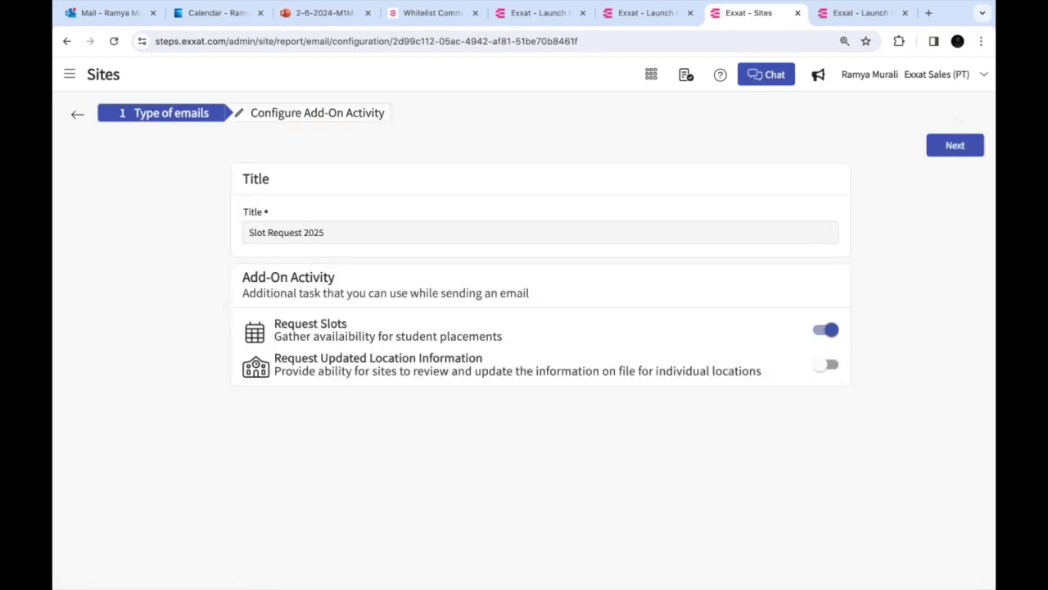
{"action": "left_click", "coordinate": [955, 145]}
{"action": "scroll", "coordinate": [655, 368], "scroll_direction": "down", "scroll_amount": 3}
{"action": "scroll", "coordinate": [416, 363], "scroll_direction": "down", "scroll_amount": 5}
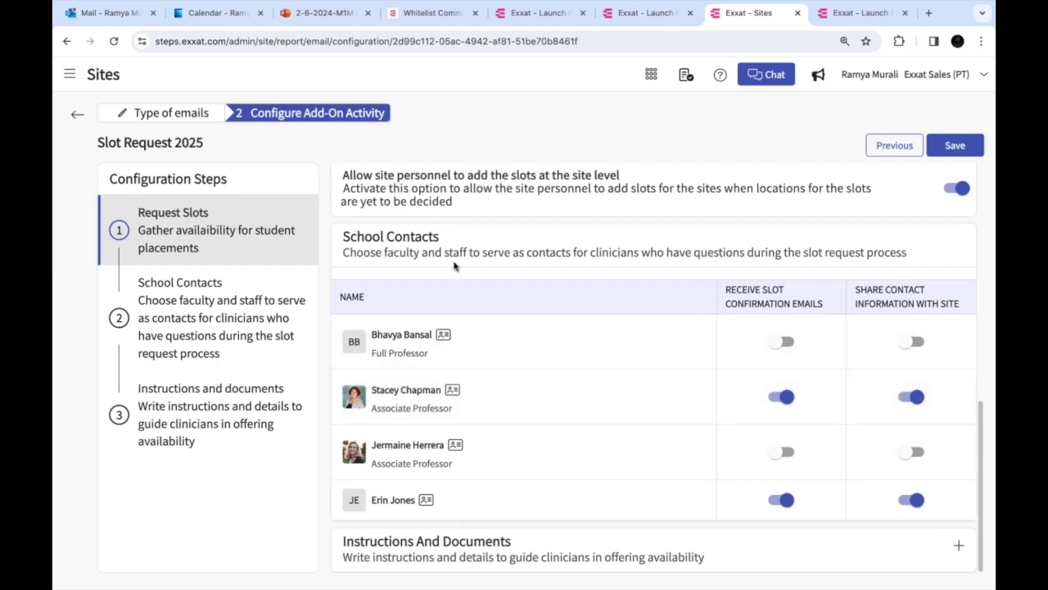
{"action": "scroll", "coordinate": [418, 307], "scroll_direction": "up", "scroll_amount": 10}
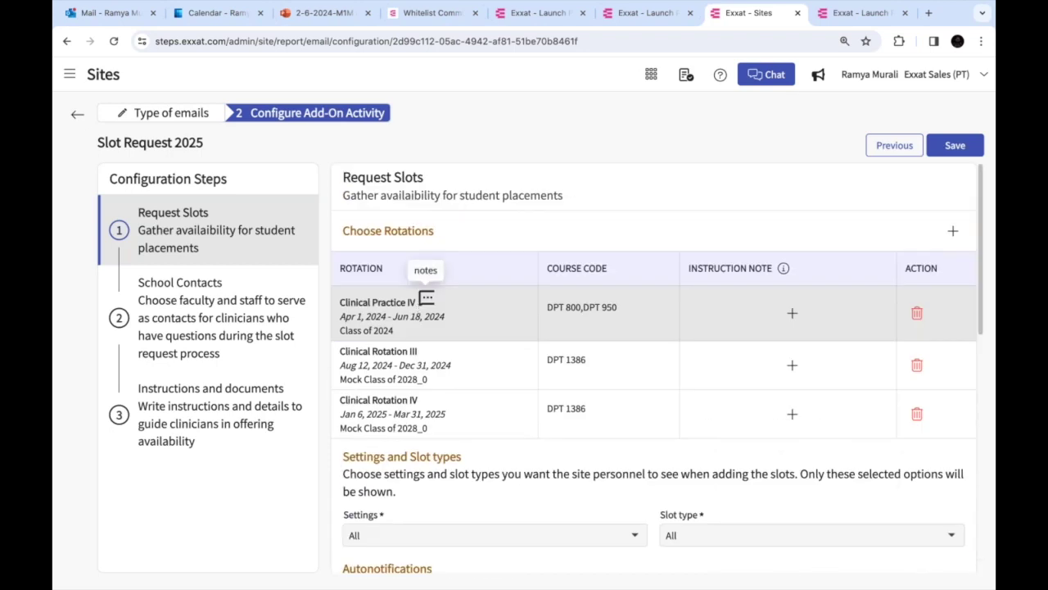
{"action": "scroll", "coordinate": [426, 299], "scroll_direction": "down", "scroll_amount": 2}
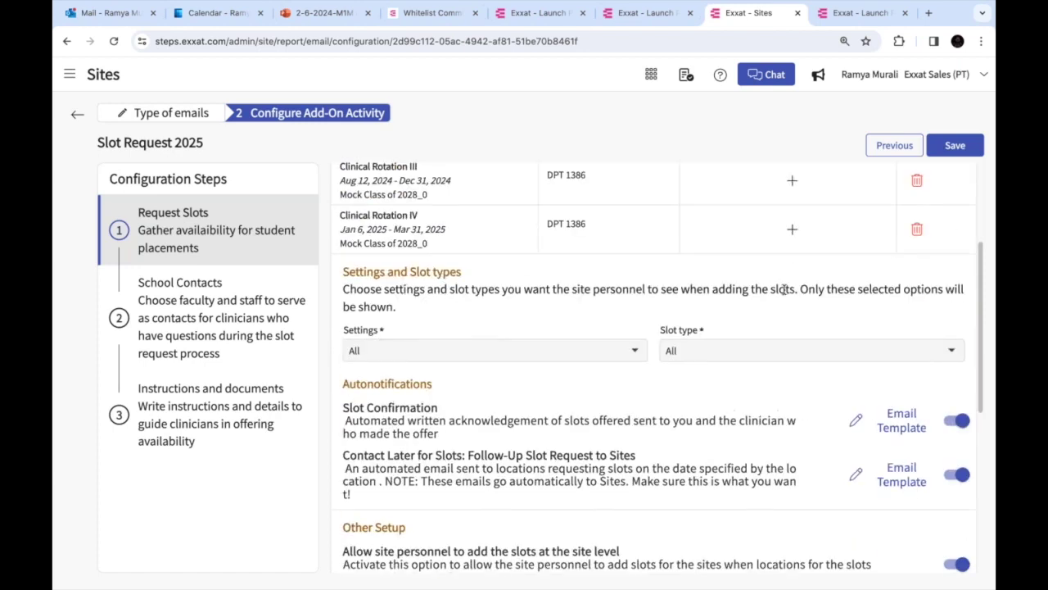
{"action": "scroll", "coordinate": [723, 308], "scroll_direction": "down", "scroll_amount": 2}
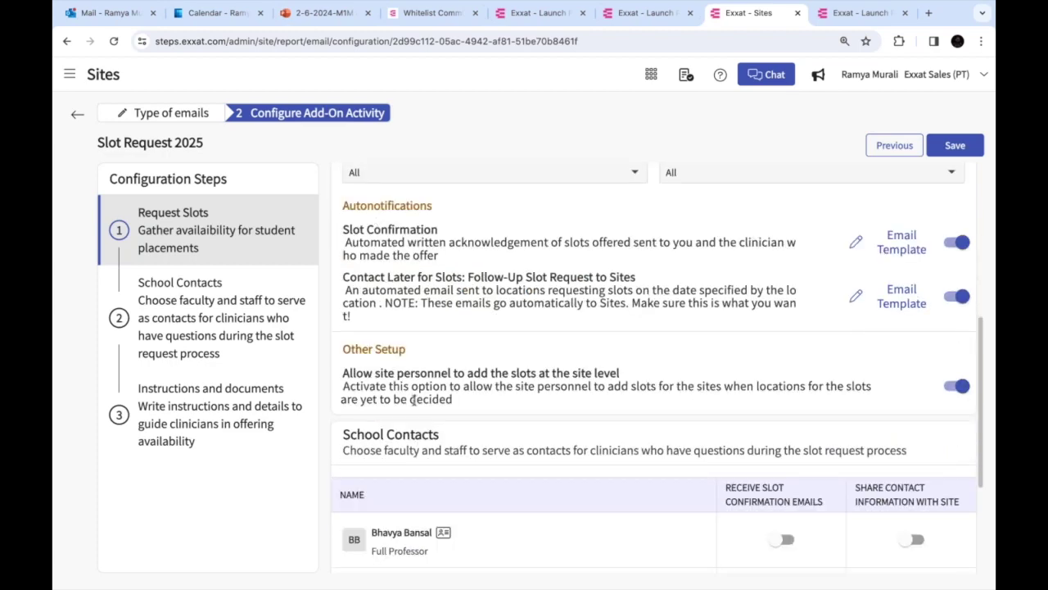
{"action": "scroll", "coordinate": [412, 399], "scroll_direction": "down", "scroll_amount": 2}
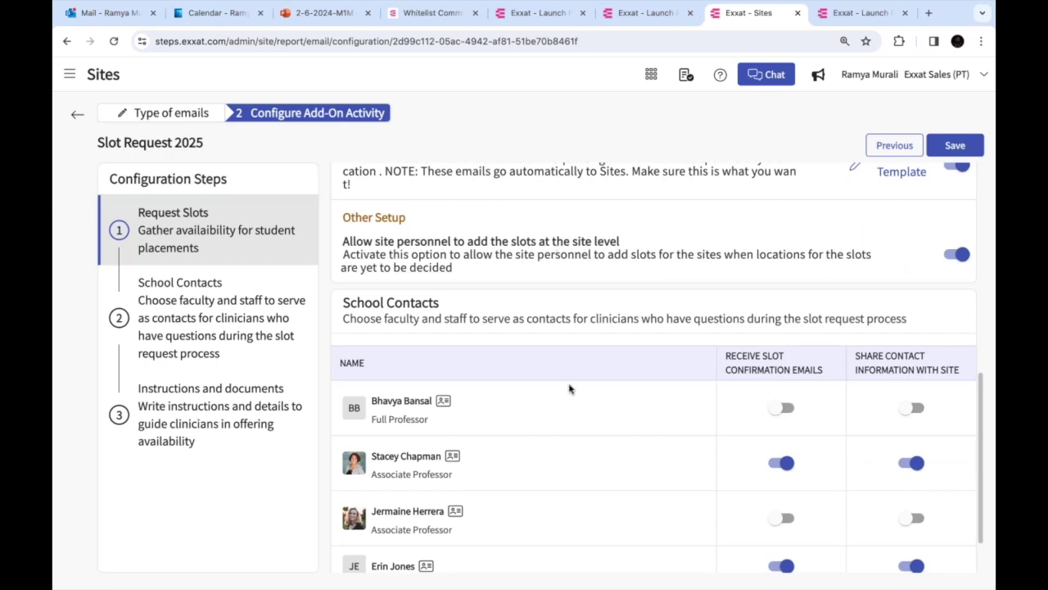
{"action": "scroll", "coordinate": [568, 388], "scroll_direction": "down", "scroll_amount": 1}
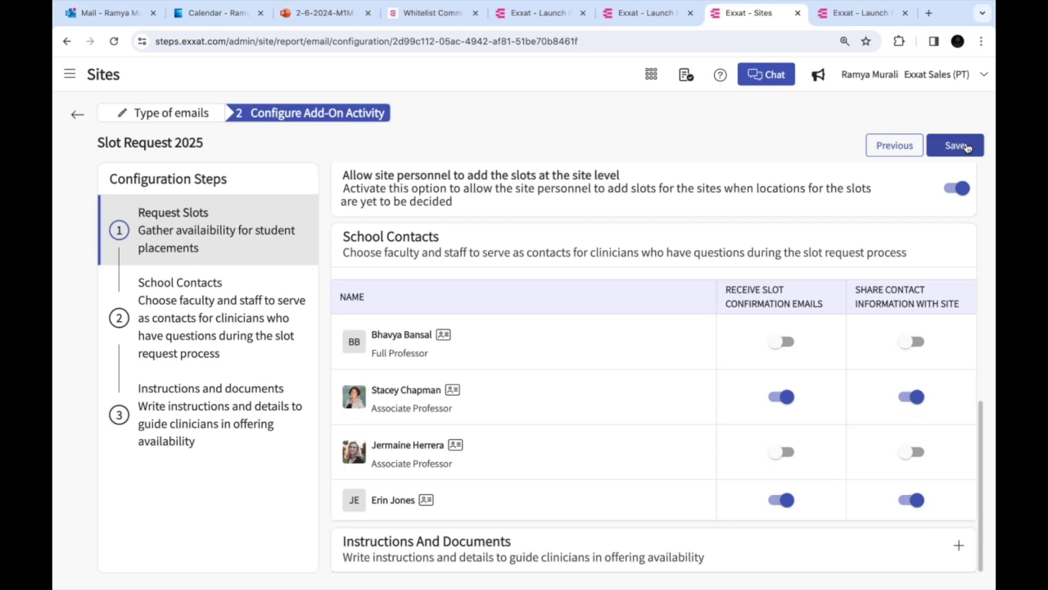
{"action": "left_click", "coordinate": [965, 146]}
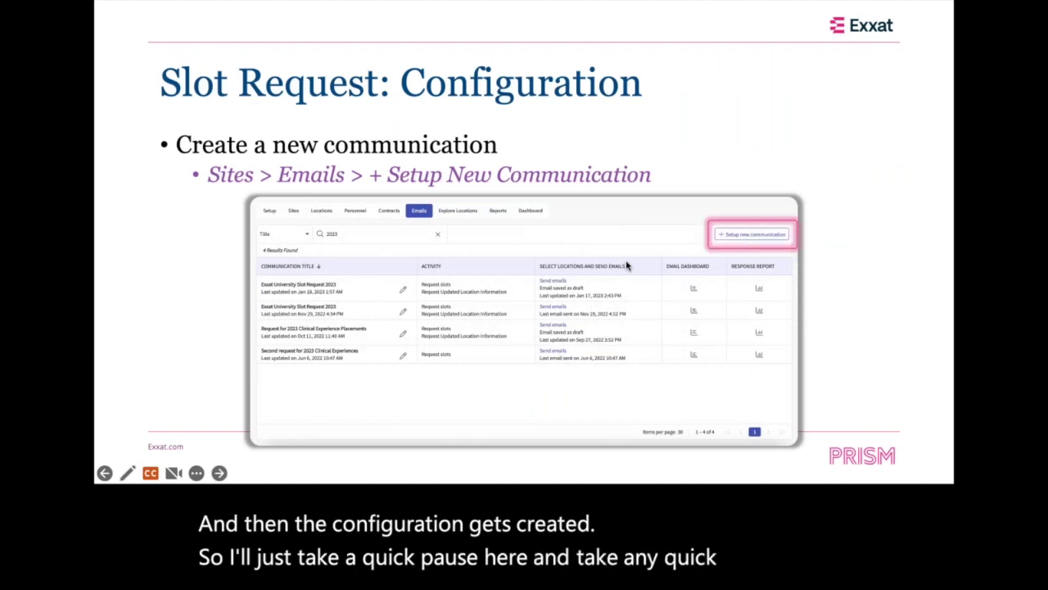
Step forward and back through the slideshow, then return to the Exxat Emails list
{"action": "left_click", "coordinate": [627, 265]}
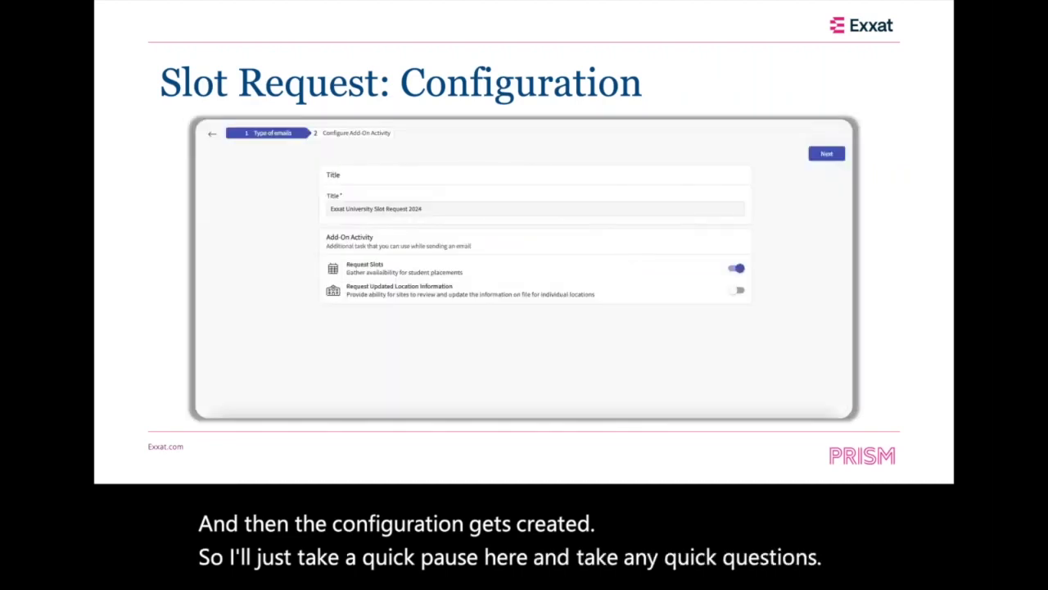
{"action": "key", "text": "Left"}
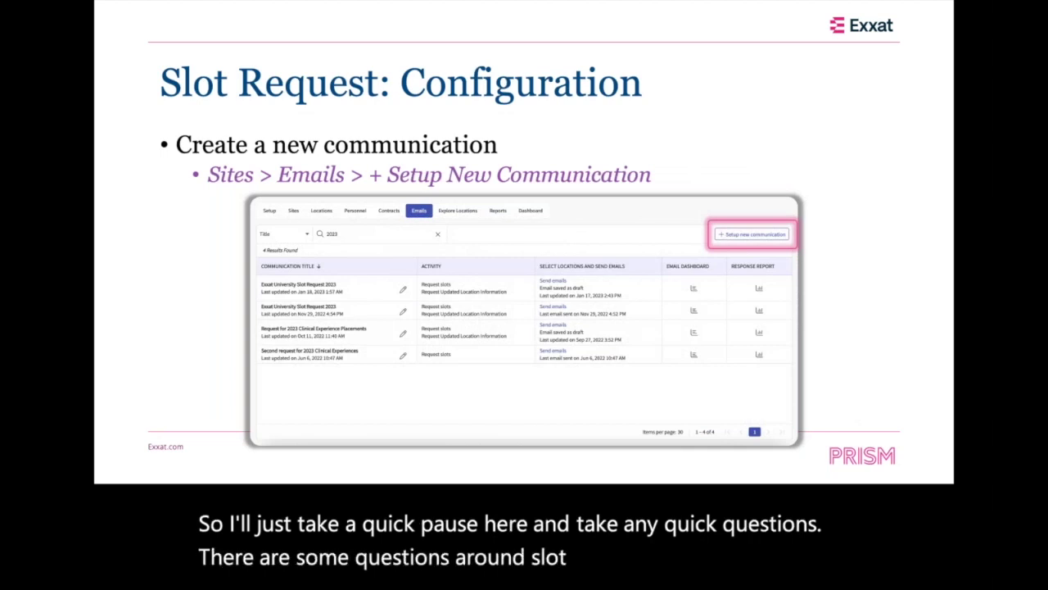
{"action": "key", "text": "ctrl+Right"}
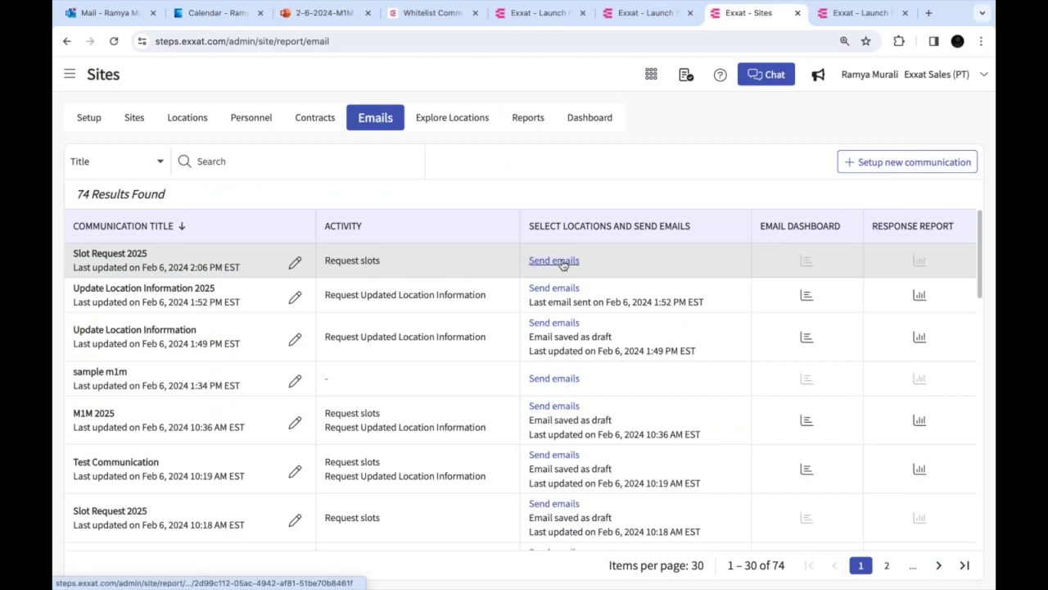
Edit Slot Request 2025 and remove FCFS and Resume Required from its slot types
{"action": "left_click", "coordinate": [294, 262]}
{"action": "left_click", "coordinate": [954, 145]}
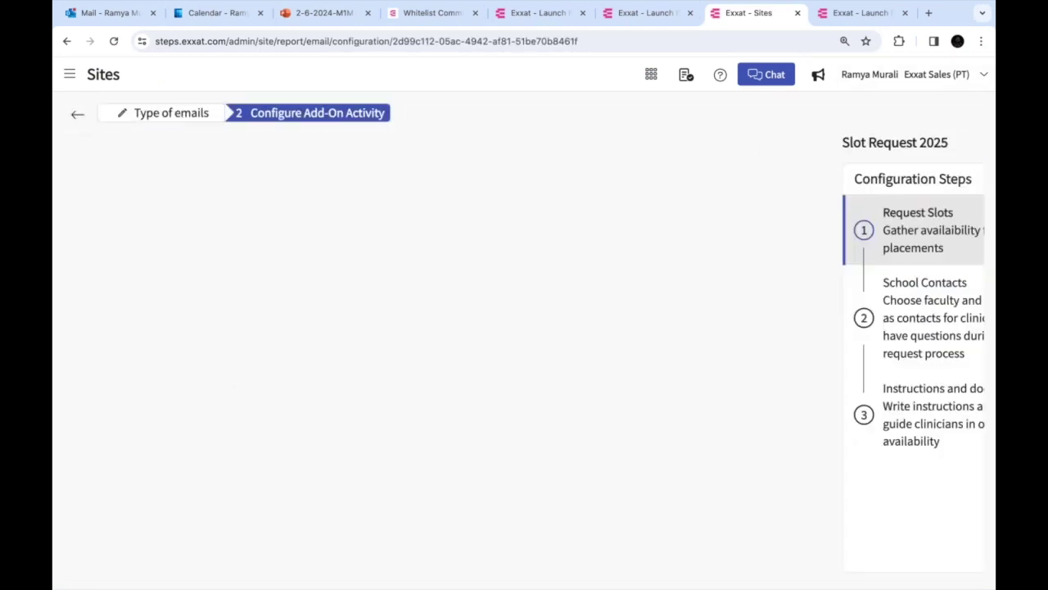
{"action": "scroll", "coordinate": [573, 344], "scroll_direction": "down", "scroll_amount": 3}
{"action": "left_click", "coordinate": [688, 372]}
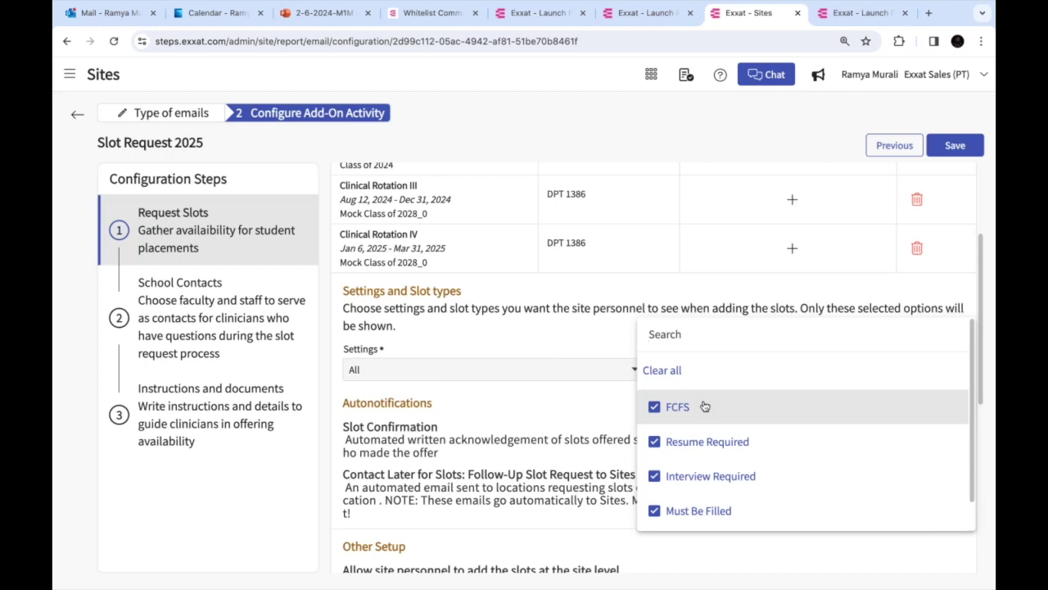
{"action": "left_click", "coordinate": [654, 407]}
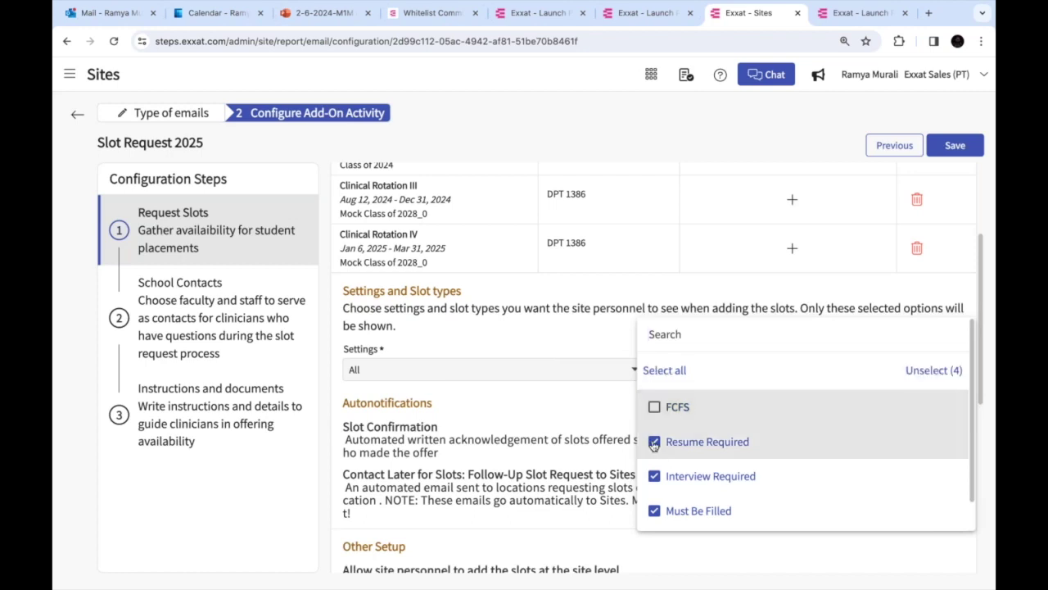
{"action": "left_click", "coordinate": [654, 443]}
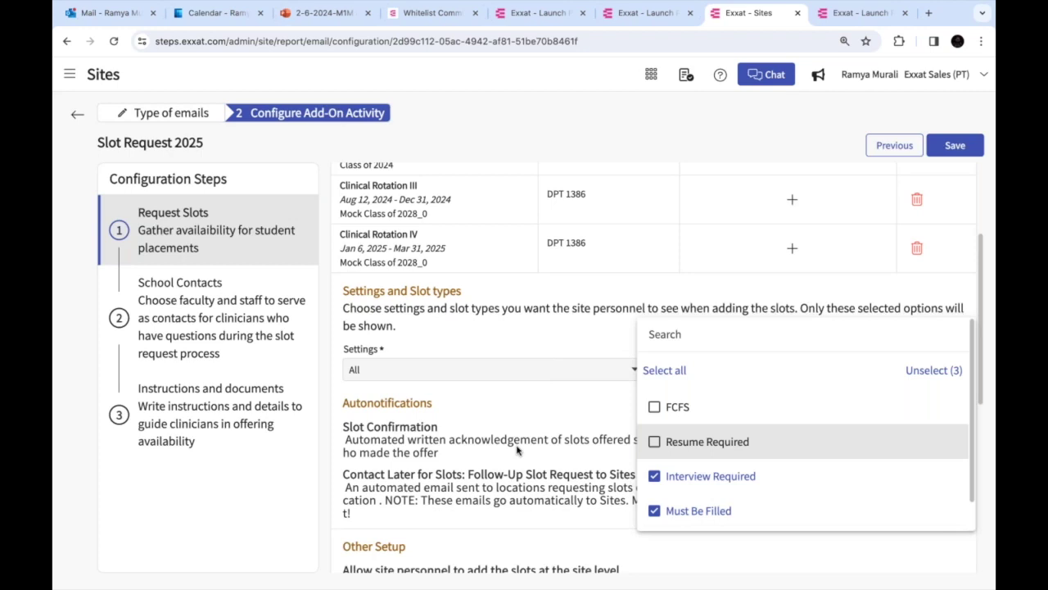
{"action": "left_click", "coordinate": [75, 116]}
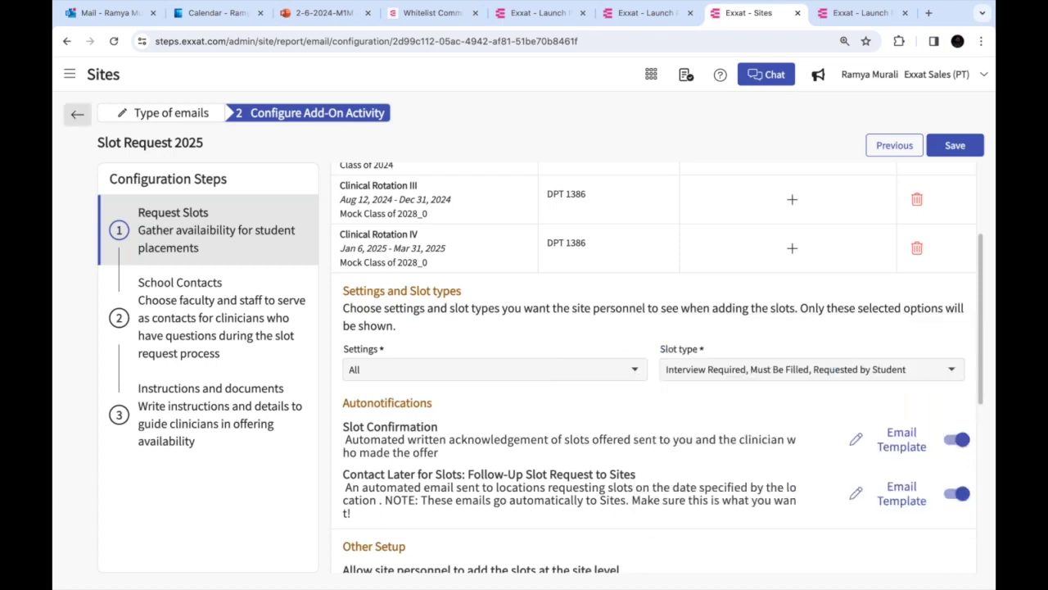
{"action": "scroll", "coordinate": [516, 418], "scroll_direction": "down", "scroll_amount": 1}
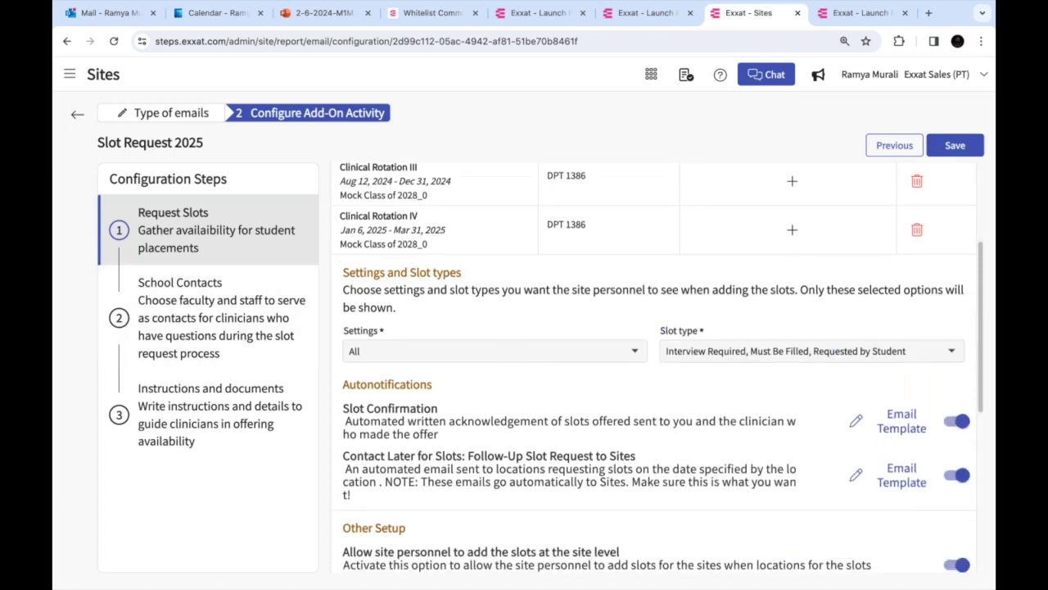
{"action": "left_click", "coordinate": [713, 347]}
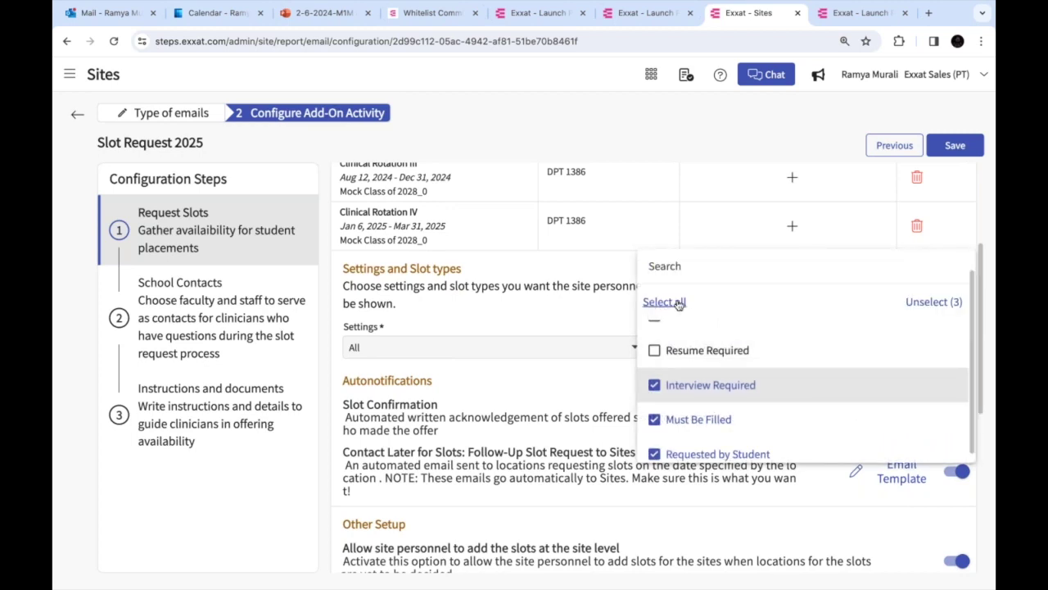
Select all slot types, then try Clear all and dismiss the at-least-one-slot-type warning
{"action": "left_click", "coordinate": [678, 303]}
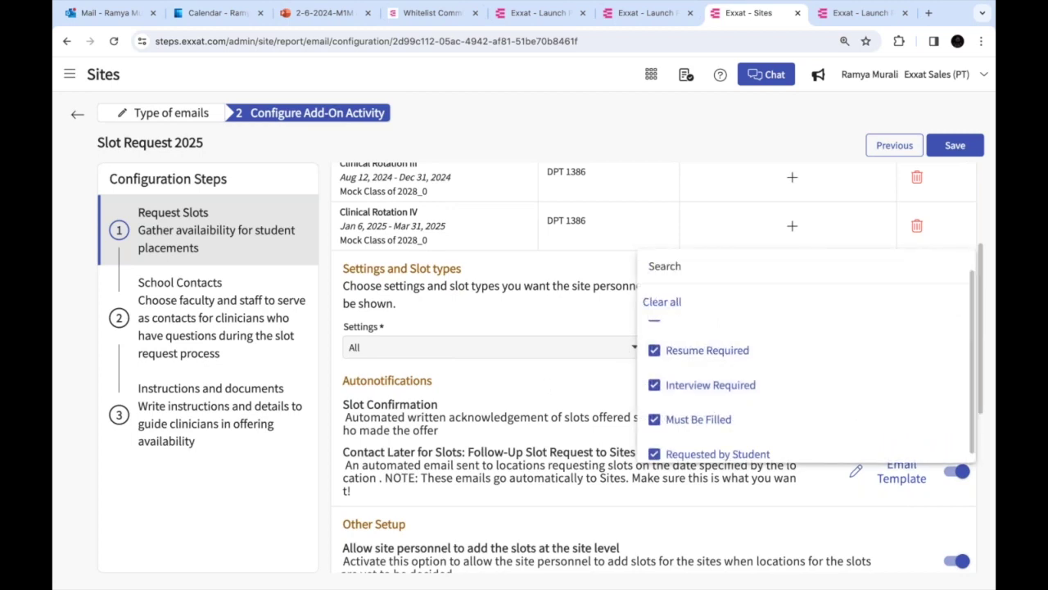
{"action": "left_click", "coordinate": [661, 302]}
{"action": "left_click", "coordinate": [667, 339]}
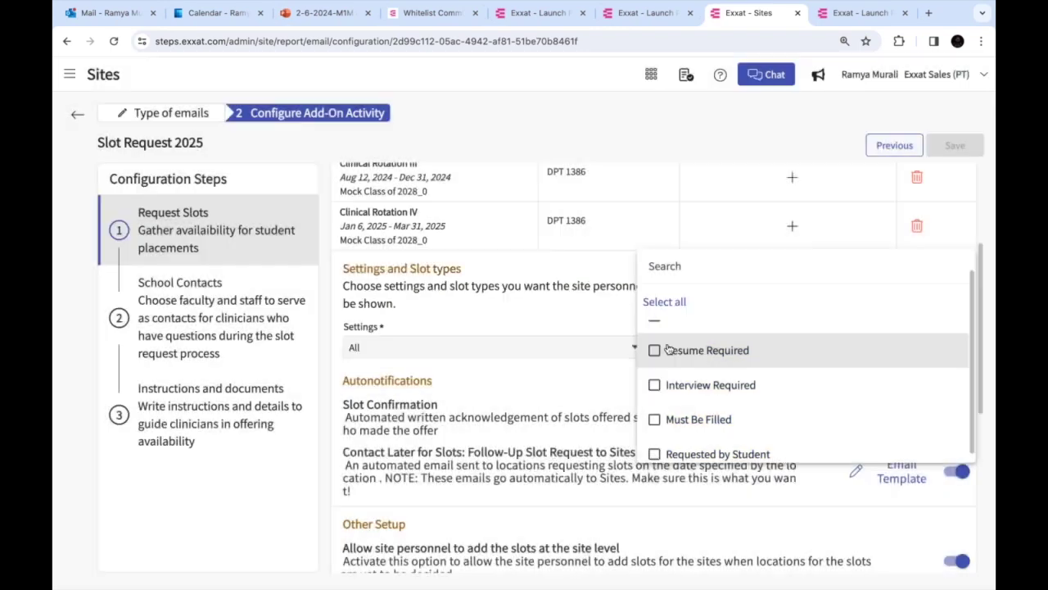
{"action": "left_click", "coordinate": [581, 396]}
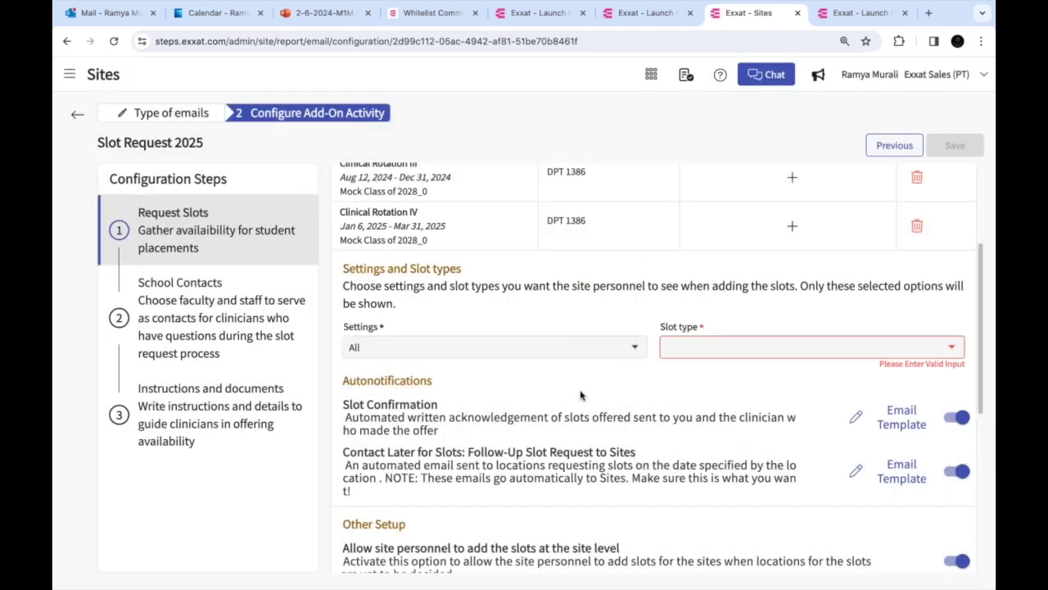
Reselect every slot type so Slot Request 2025's Slot type field shows All
{"action": "left_click", "coordinate": [755, 352]}
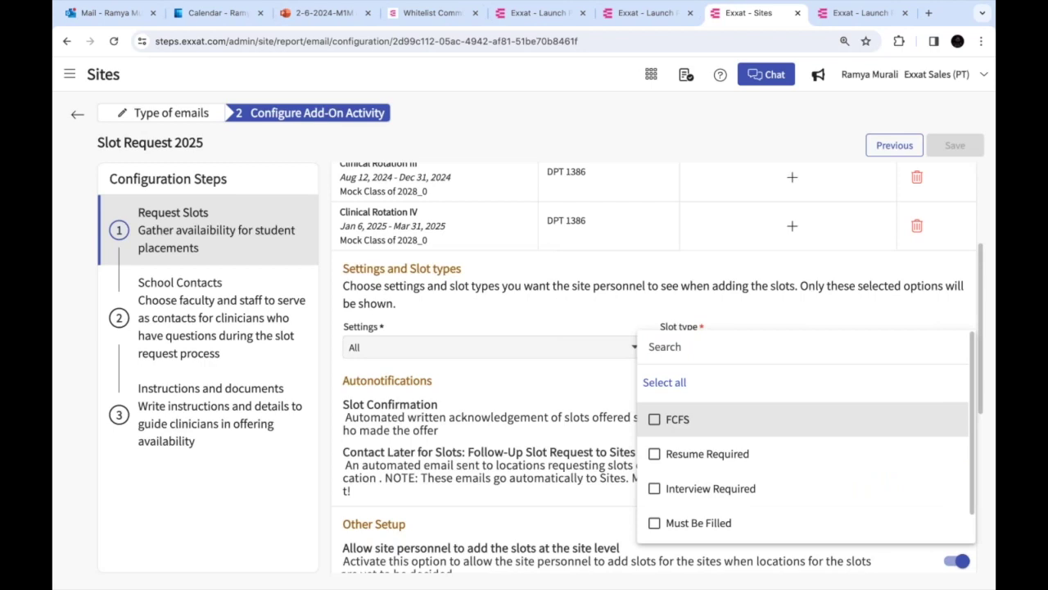
{"action": "left_click", "coordinate": [664, 382]}
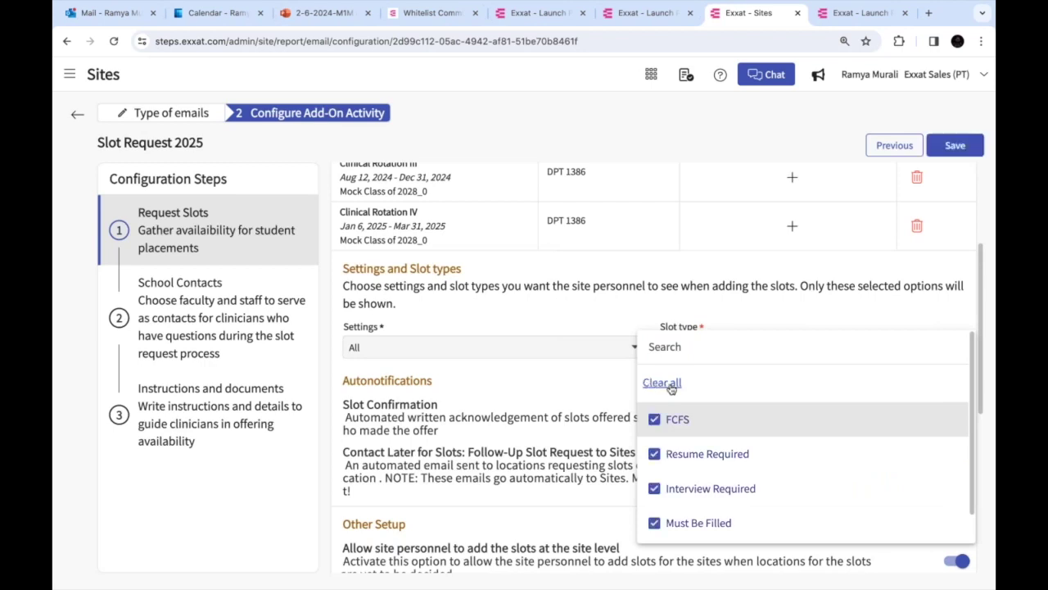
{"action": "left_click", "coordinate": [531, 407]}
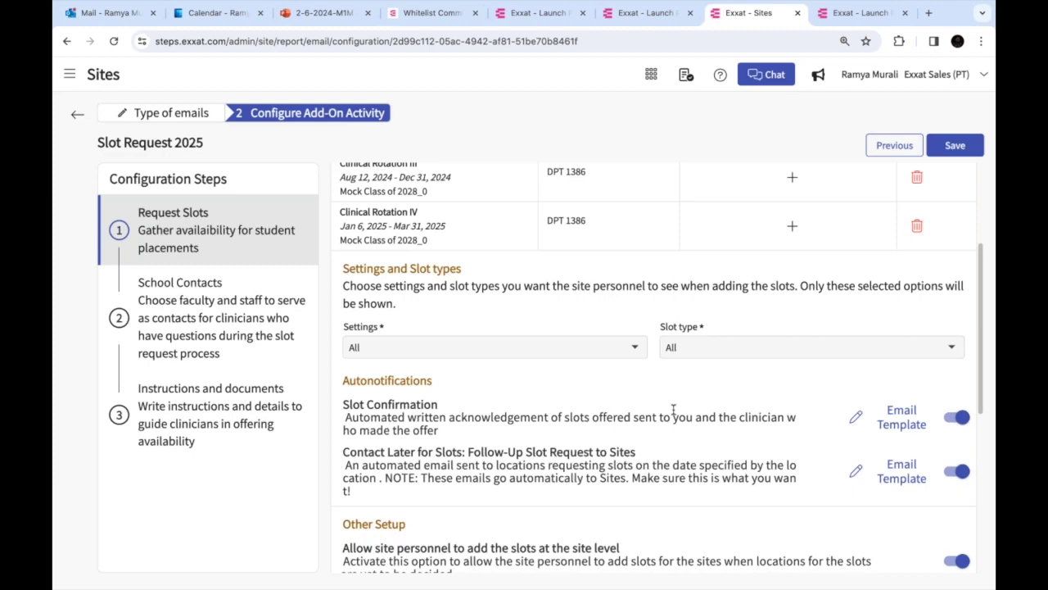
{"action": "scroll", "coordinate": [673, 409], "scroll_direction": "down", "scroll_amount": 5}
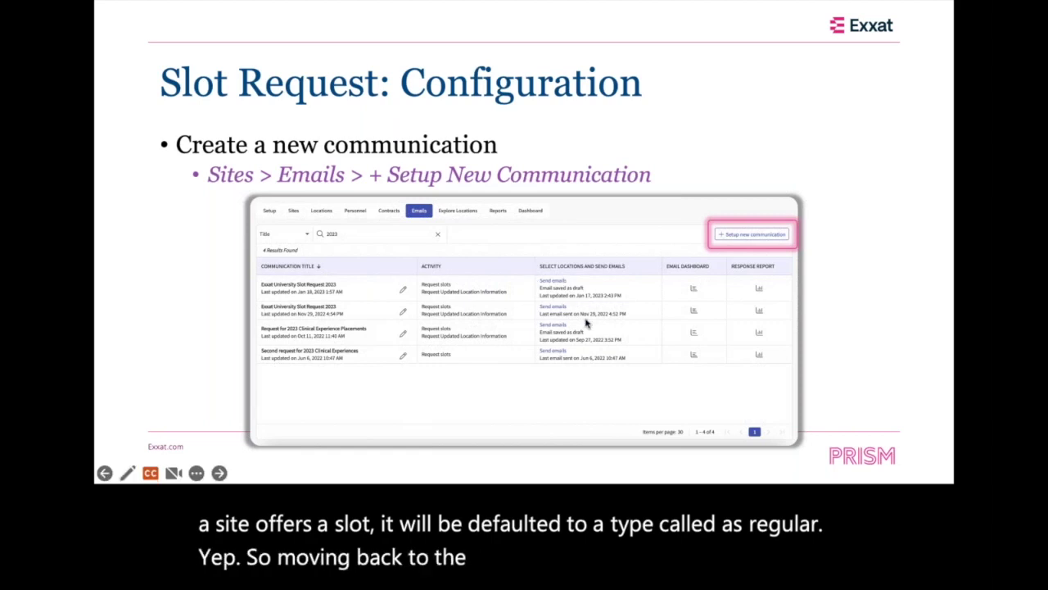
Advance past the Title and Add-On Activity slide to the Configure Add-On Activity slide
{"action": "left_click", "coordinate": [687, 264]}
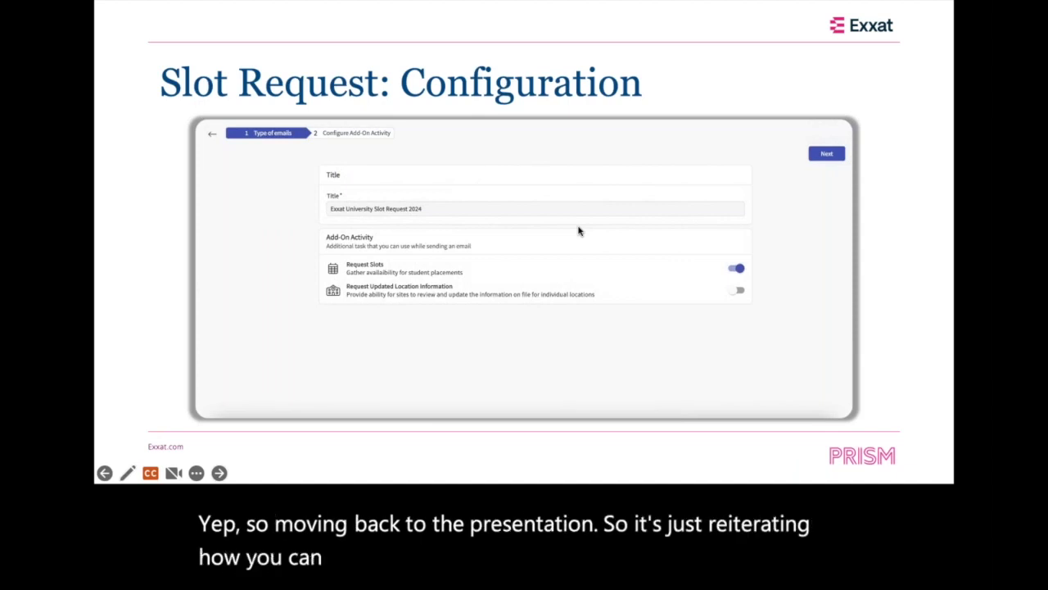
{"action": "left_click", "coordinate": [366, 275]}
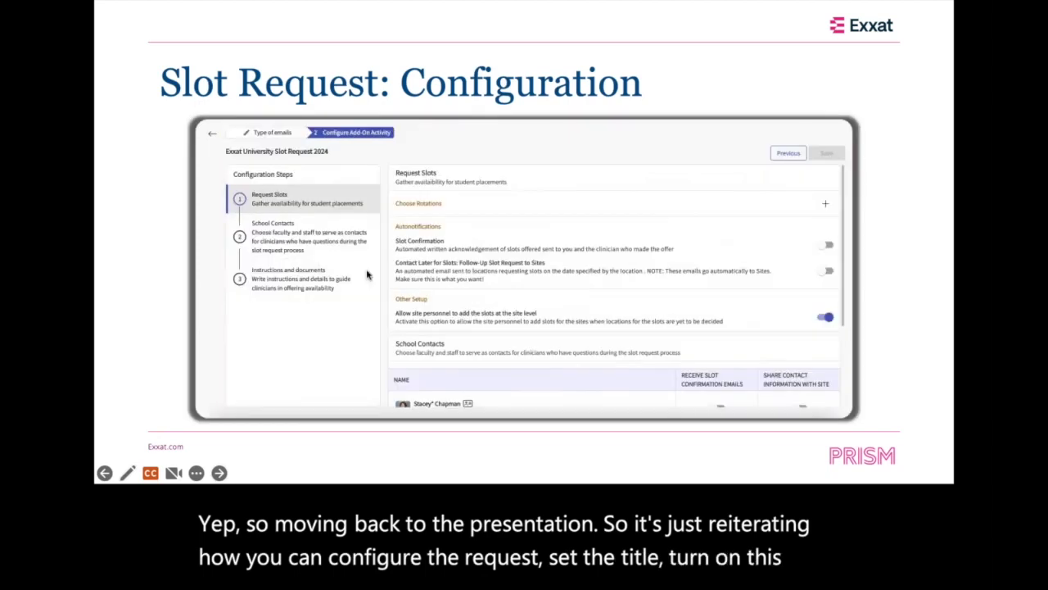
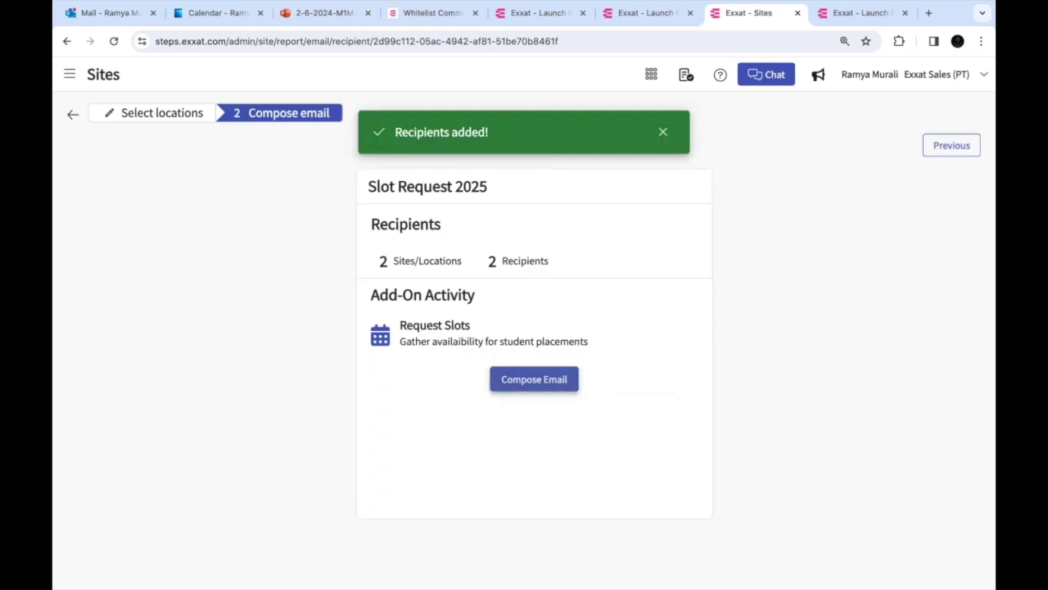
Compose the Slot Request 2025 email using the Standard template
{"action": "left_click", "coordinate": [534, 379]}
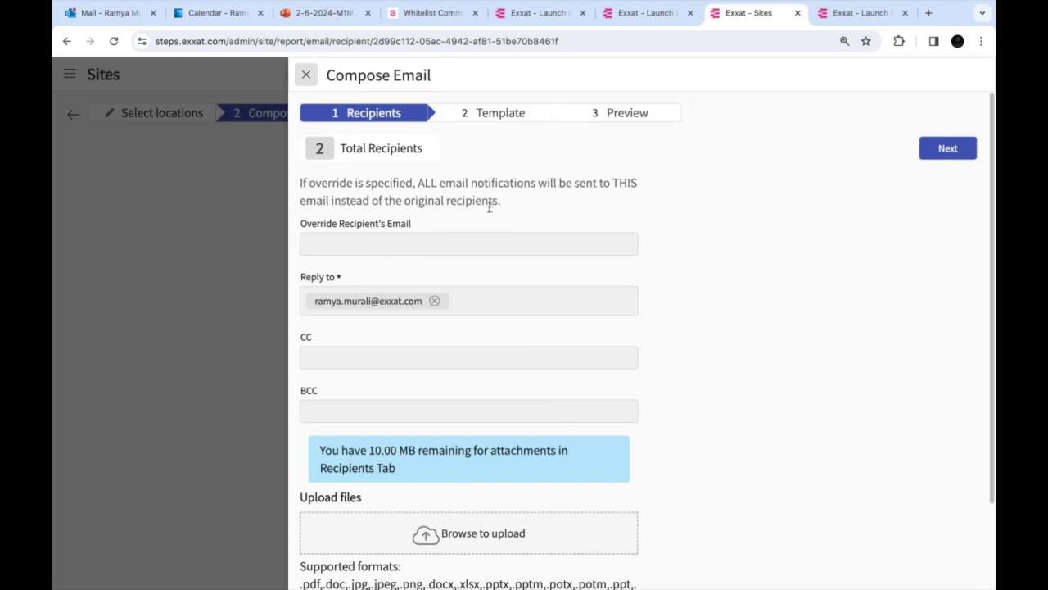
{"action": "left_click", "coordinate": [948, 148]}
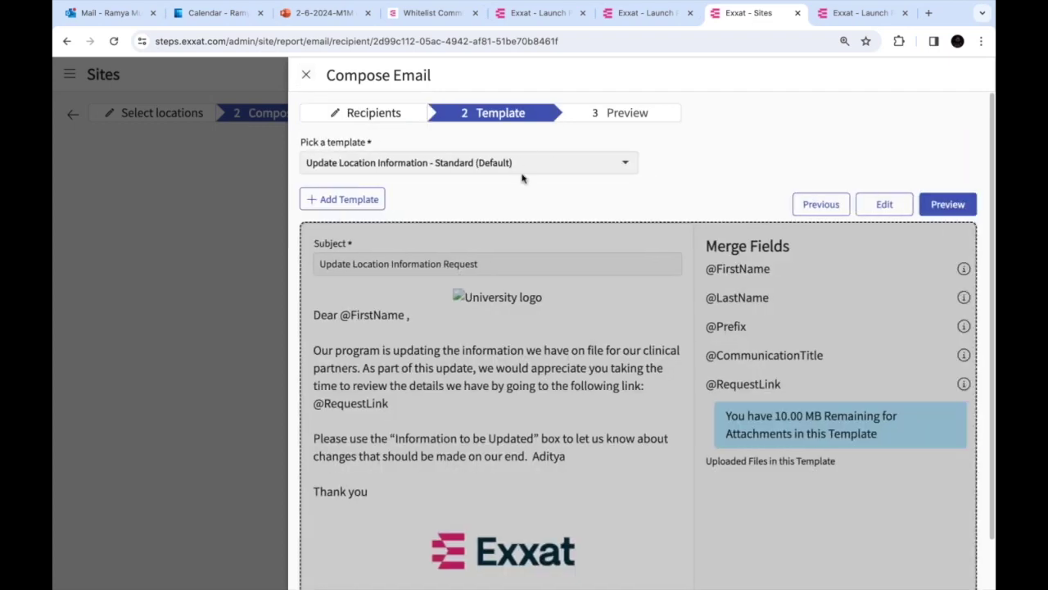
{"action": "left_click", "coordinate": [504, 164]}
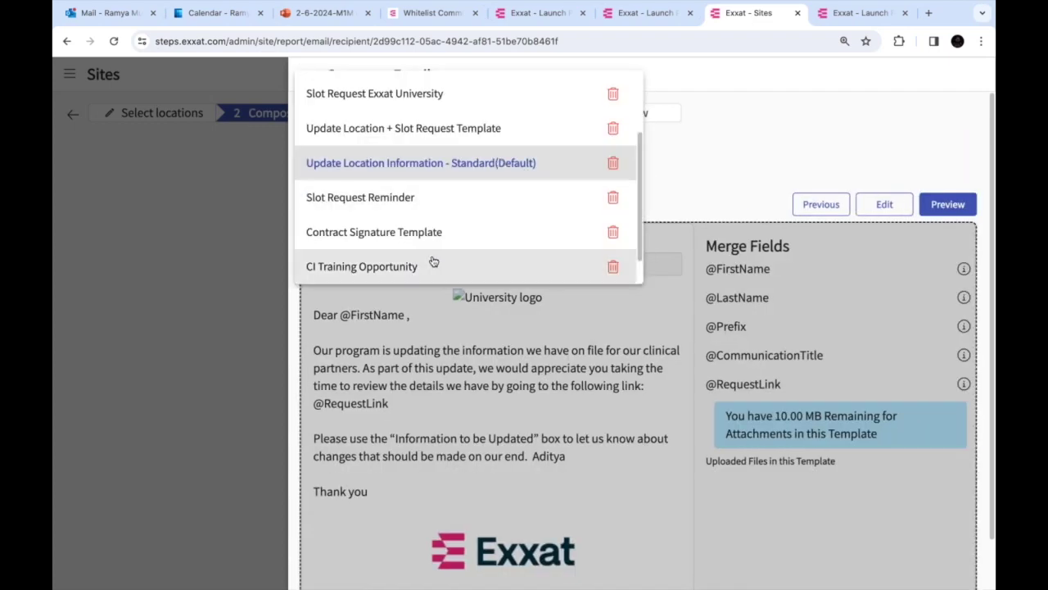
{"action": "scroll", "coordinate": [498, 267], "scroll_direction": "down", "scroll_amount": 1}
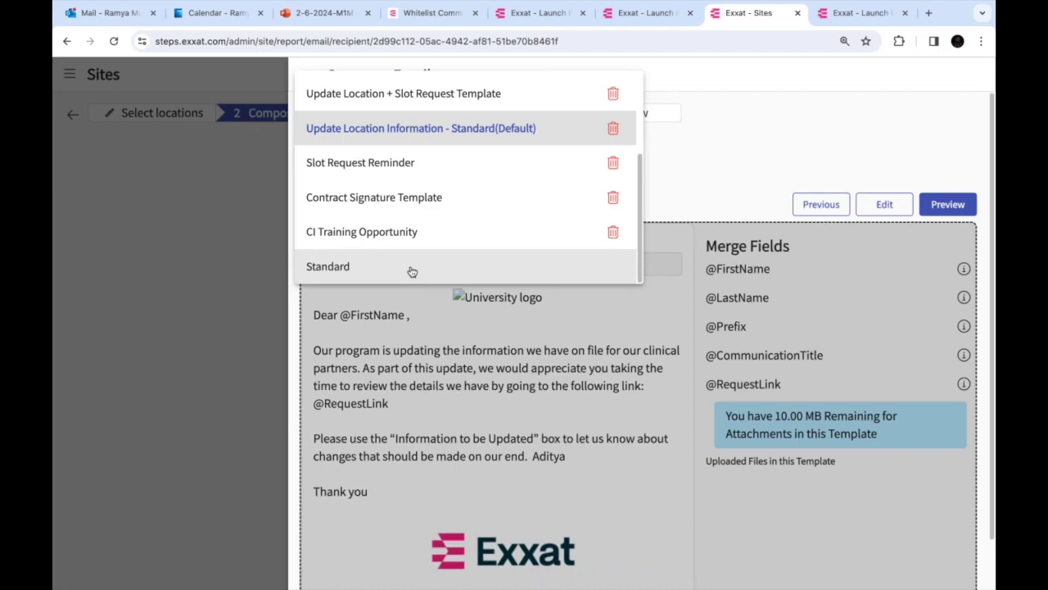
{"action": "left_click", "coordinate": [411, 271]}
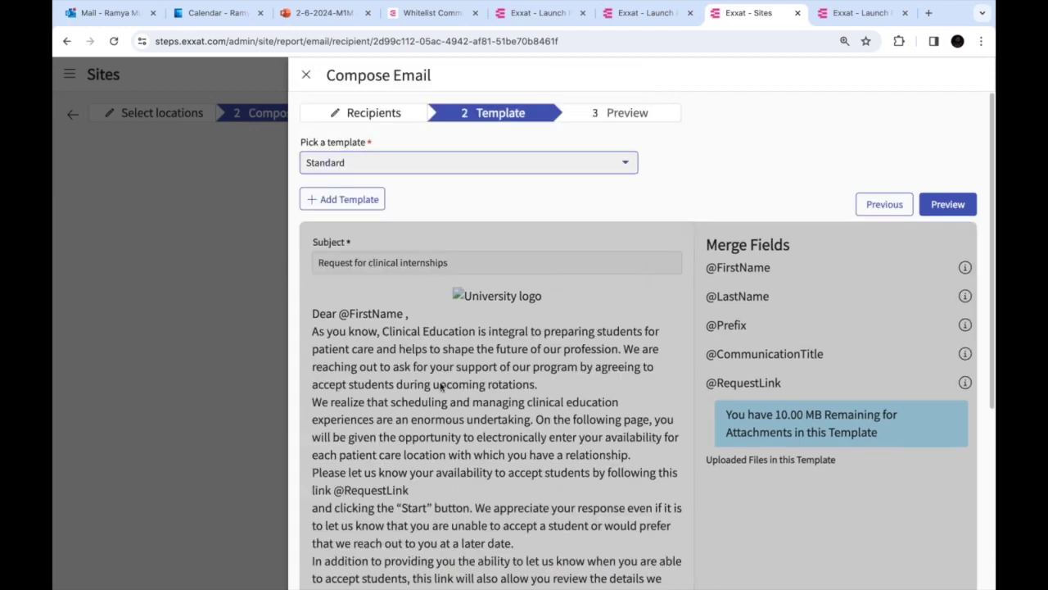
{"action": "scroll", "coordinate": [441, 387], "scroll_direction": "down", "scroll_amount": 3}
{"action": "scroll", "coordinate": [445, 386], "scroll_direction": "up", "scroll_amount": 3}
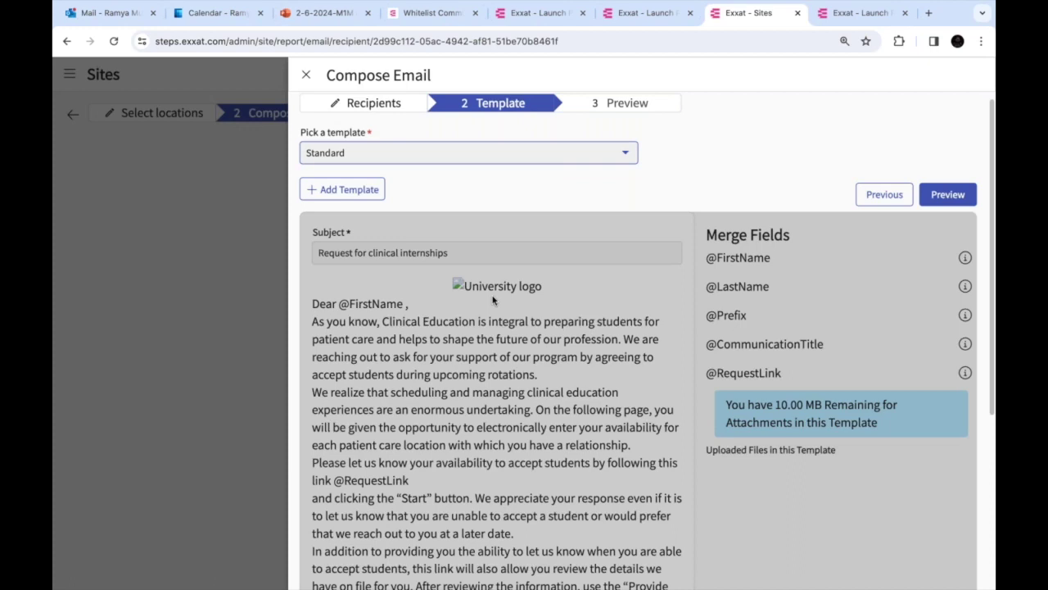
Preview and send the emails, acknowledging the 2-emails-processing notice
{"action": "left_click", "coordinate": [950, 197]}
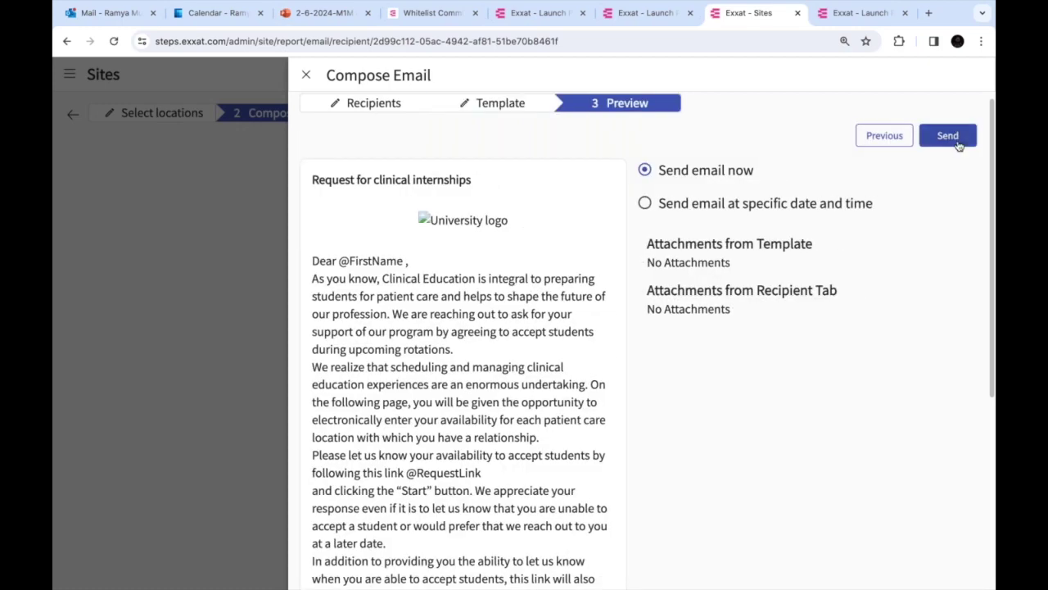
{"action": "left_click", "coordinate": [956, 140]}
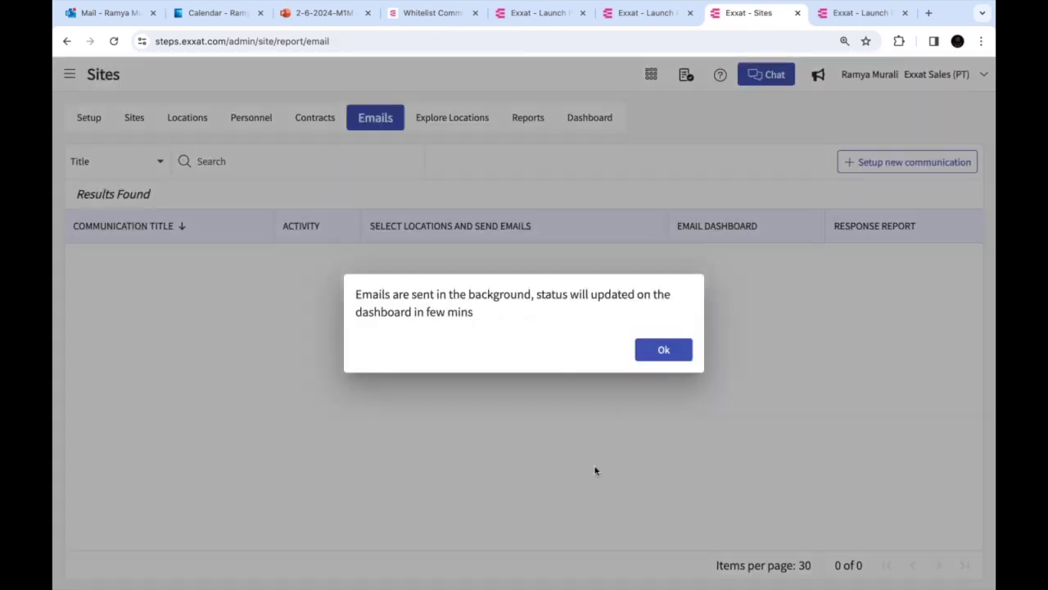
{"action": "left_click", "coordinate": [663, 350]}
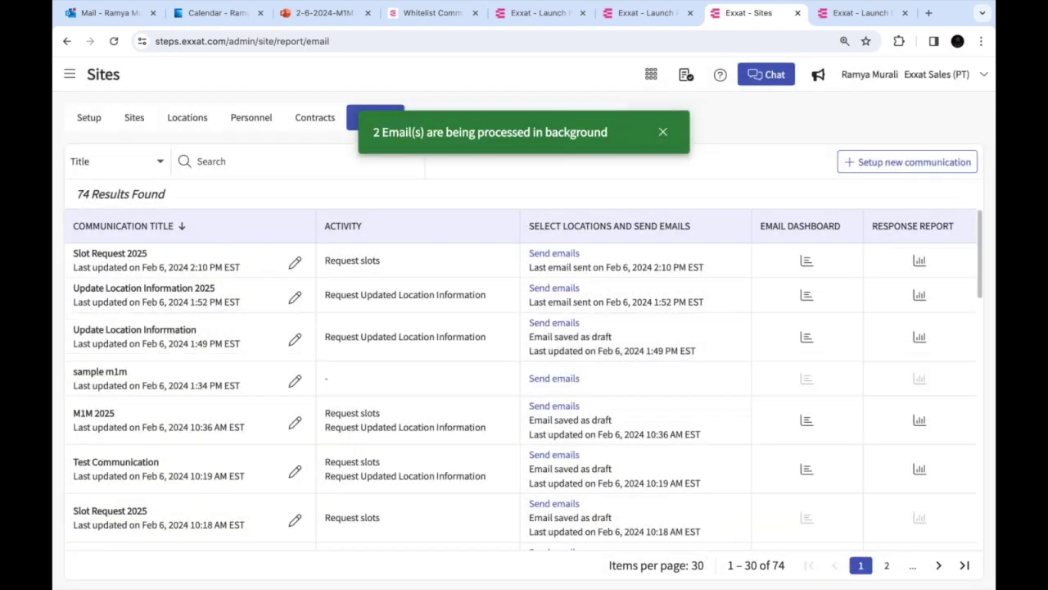
Open the Request for clinical internships email in Outlook and launch its availability link incognito
{"action": "left_click", "coordinate": [109, 13]}
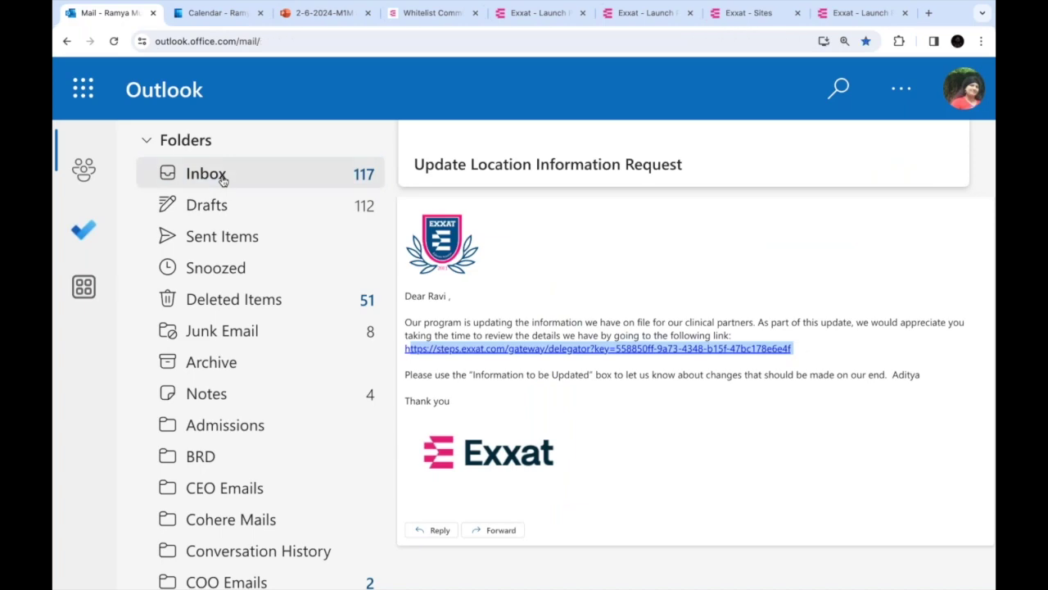
{"action": "left_click", "coordinate": [214, 174]}
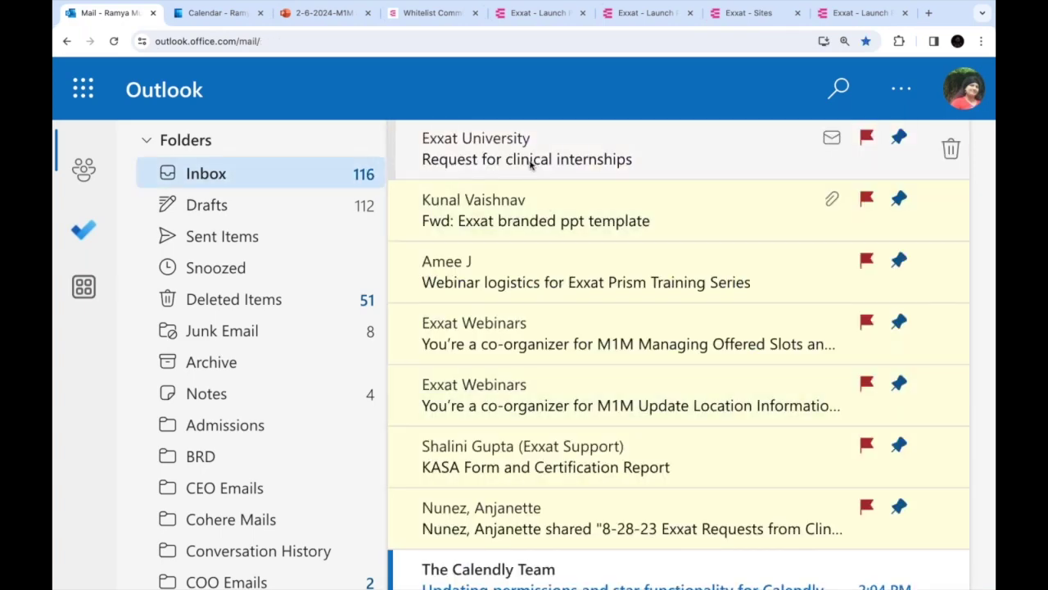
{"action": "scroll", "coordinate": [581, 365], "scroll_direction": "down", "scroll_amount": 1}
{"action": "scroll", "coordinate": [582, 365], "scroll_direction": "down", "scroll_amount": 1}
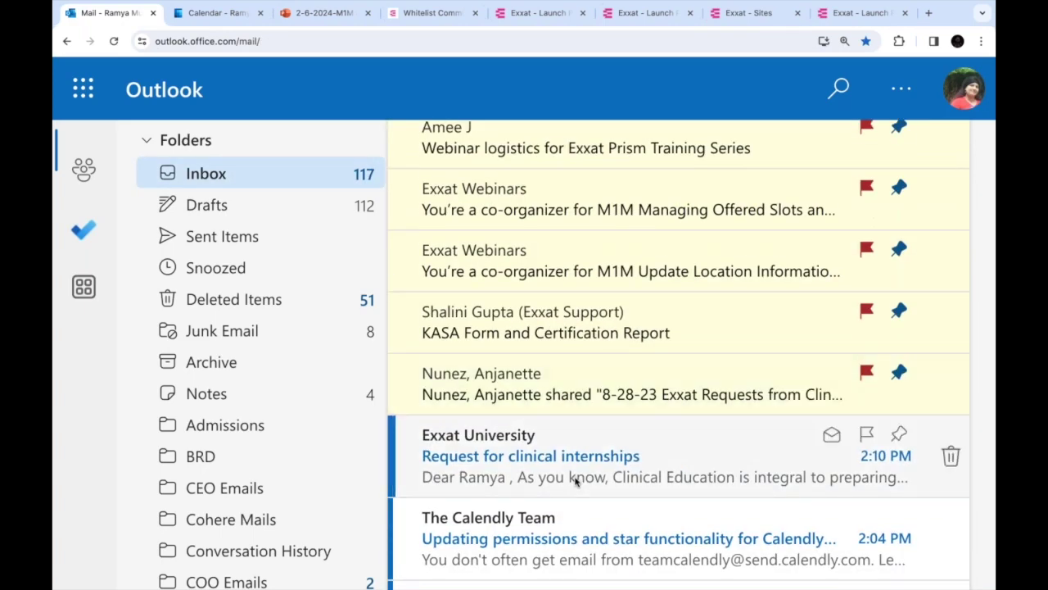
{"action": "left_click", "coordinate": [573, 480]}
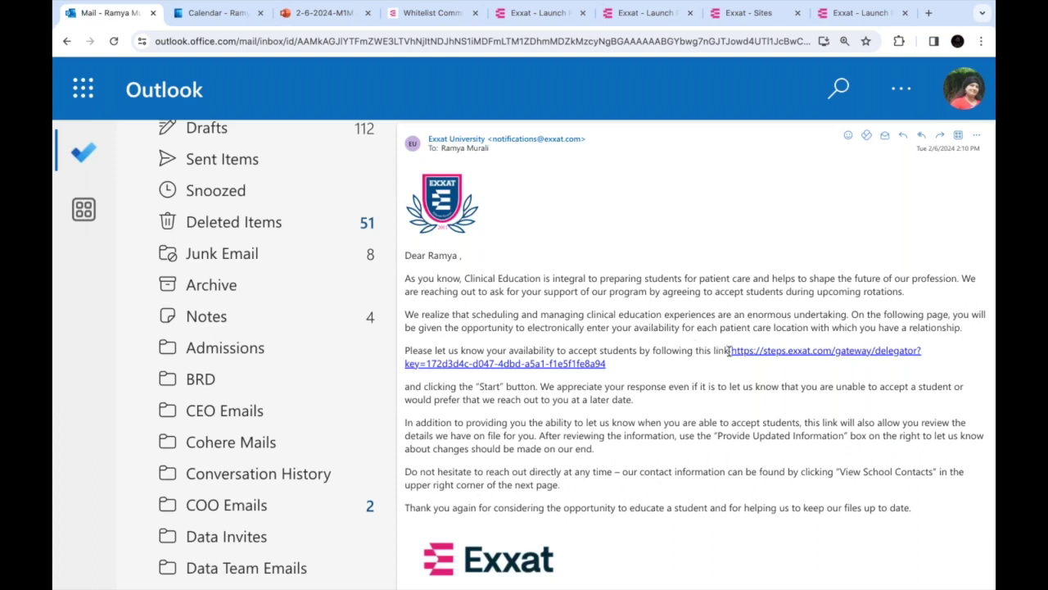
{"action": "right_click", "coordinate": [483, 359]}
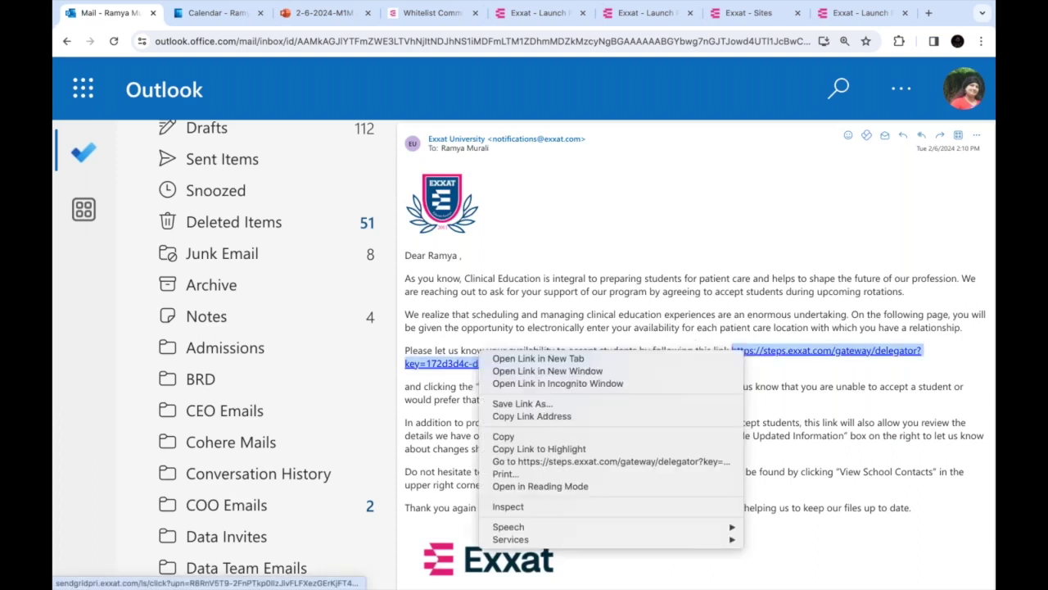
{"action": "left_click", "coordinate": [657, 384]}
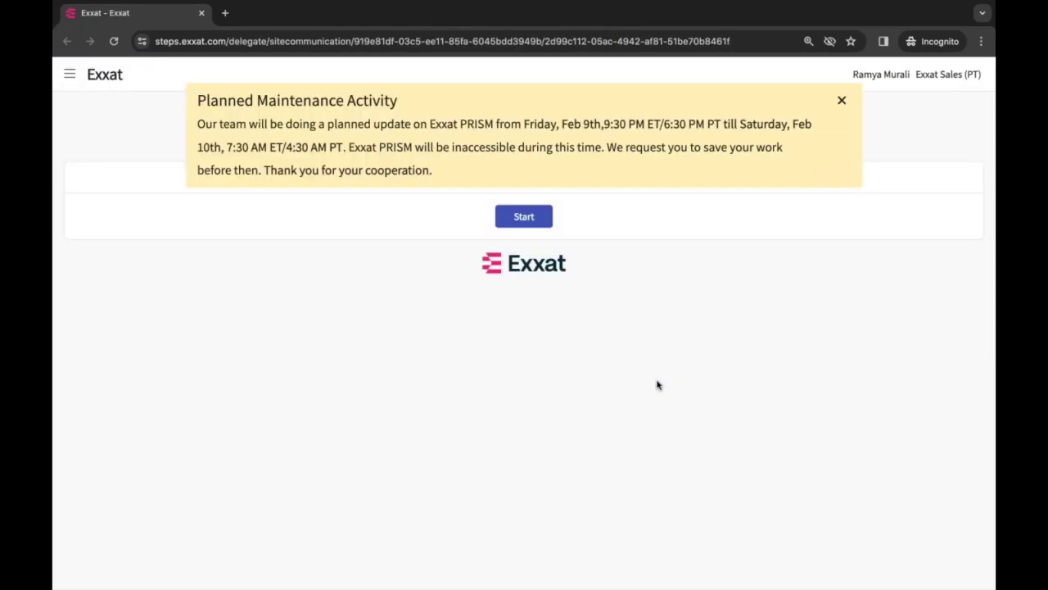
Dismiss the maintenance banner, start the request, and review Secondary and Tertiary Hospital locations
{"action": "left_click", "coordinate": [841, 100]}
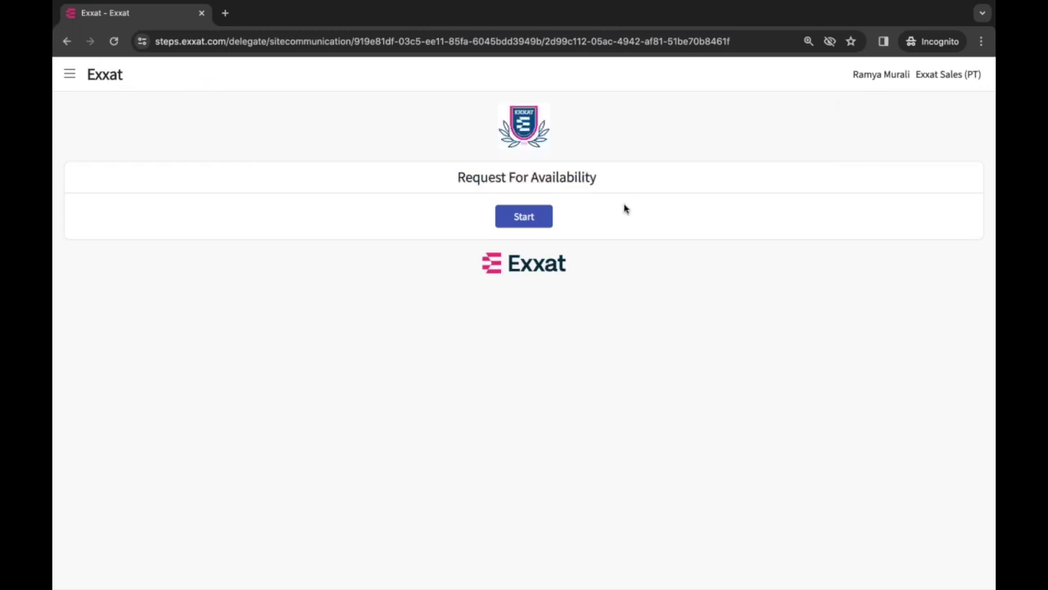
{"action": "left_click", "coordinate": [525, 218]}
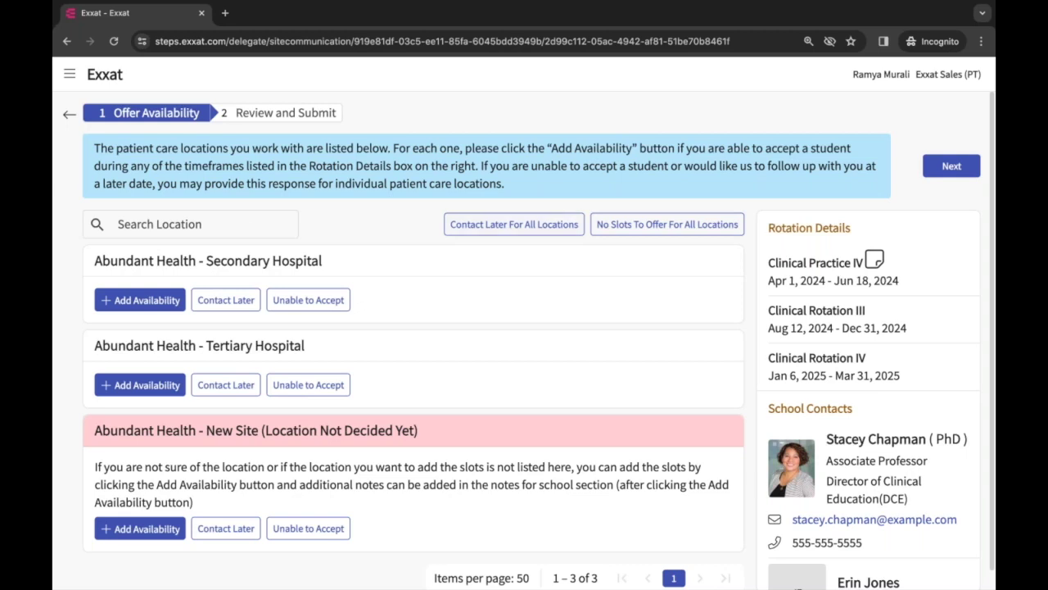
{"action": "left_click_drag", "start_coordinate": [94, 261], "coordinate": [315, 260]}
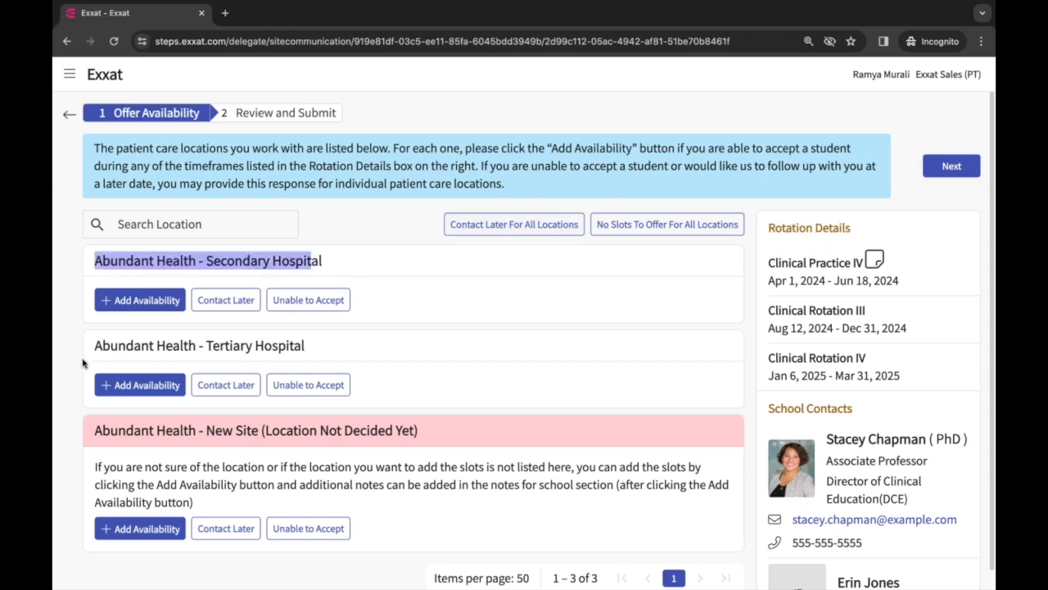
{"action": "left_click_drag", "start_coordinate": [94, 344], "coordinate": [356, 349]}
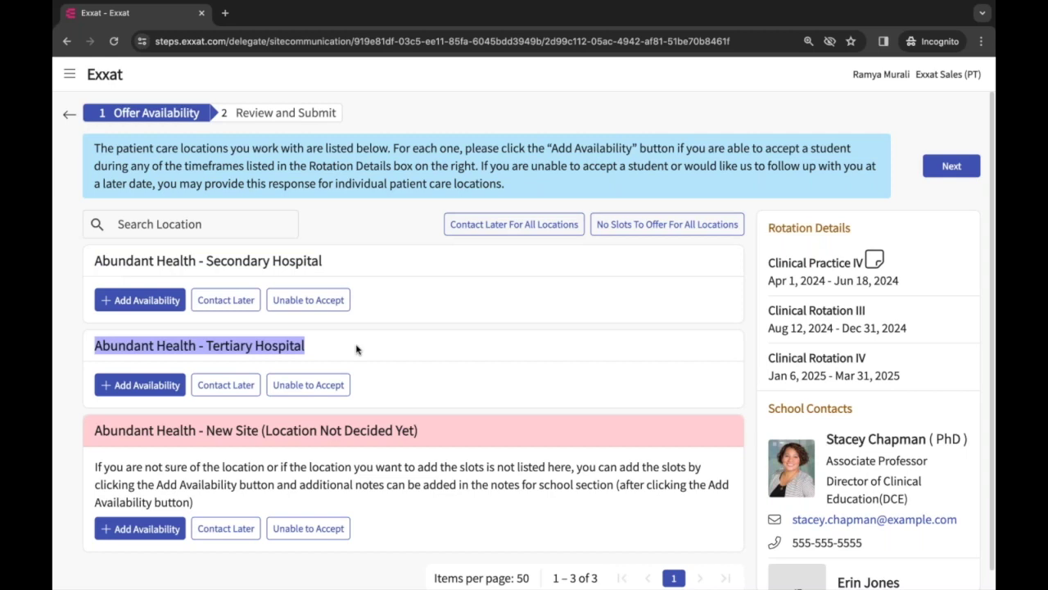
{"action": "left_click", "coordinate": [79, 297]}
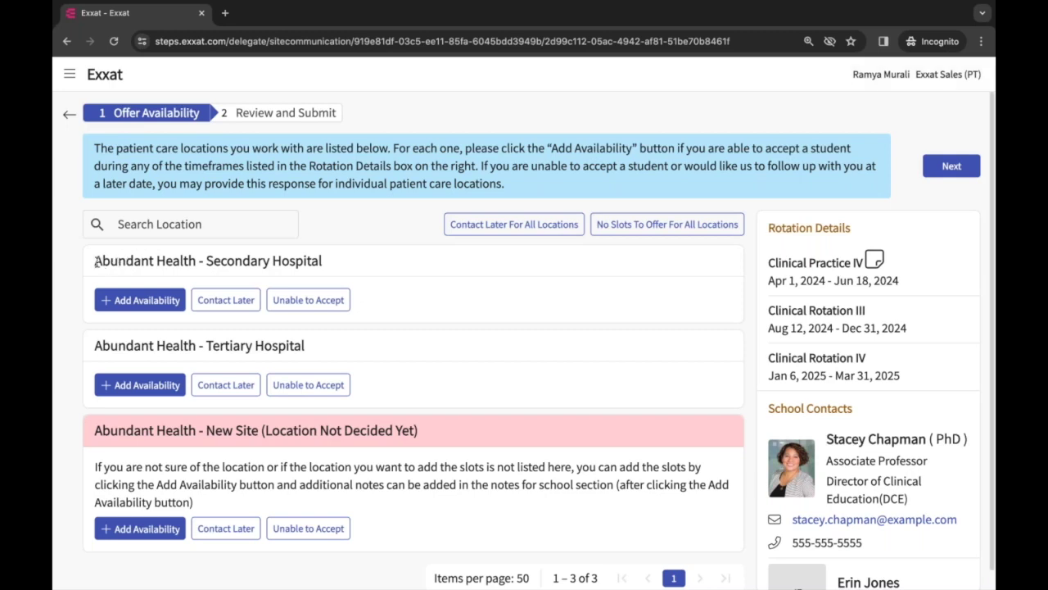
{"action": "left_click_drag", "start_coordinate": [98, 261], "coordinate": [422, 278]}
{"action": "left_click_drag", "start_coordinate": [93, 348], "coordinate": [334, 381]}
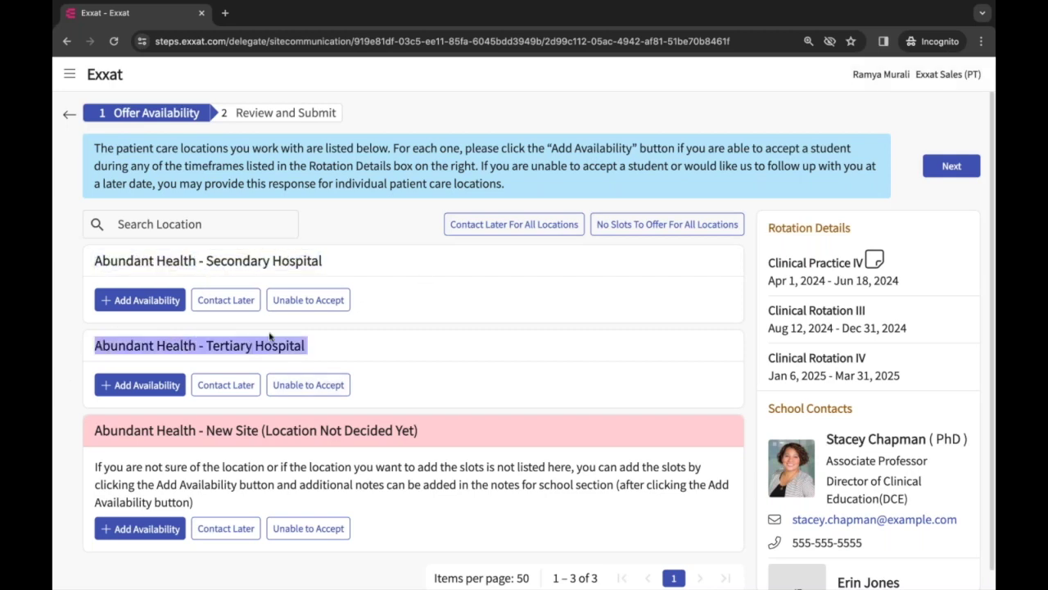
{"action": "scroll", "coordinate": [95, 358], "scroll_direction": "down", "scroll_amount": 1}
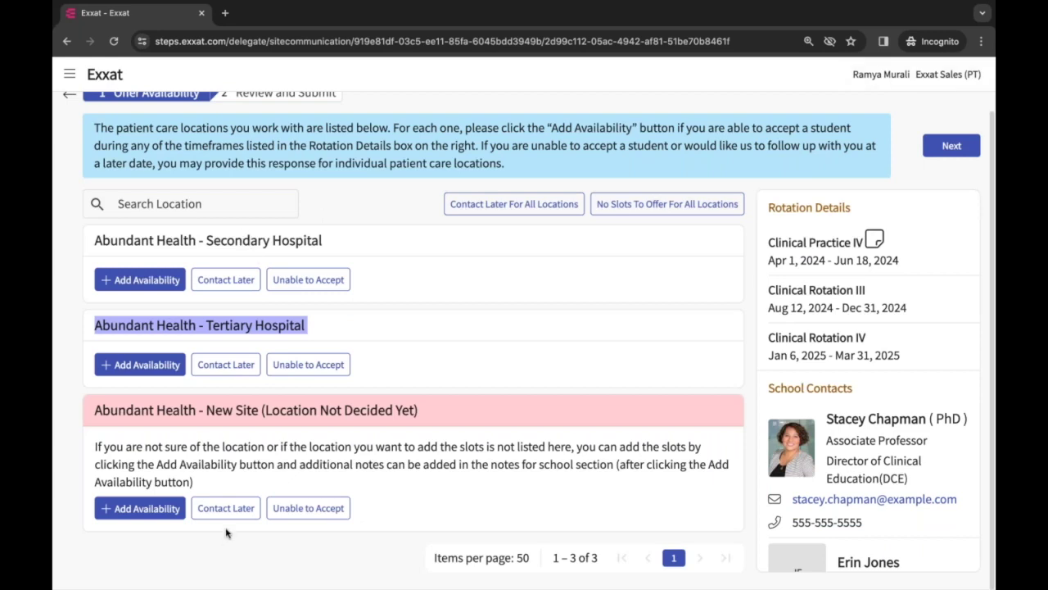
{"action": "left_click", "coordinate": [70, 327]}
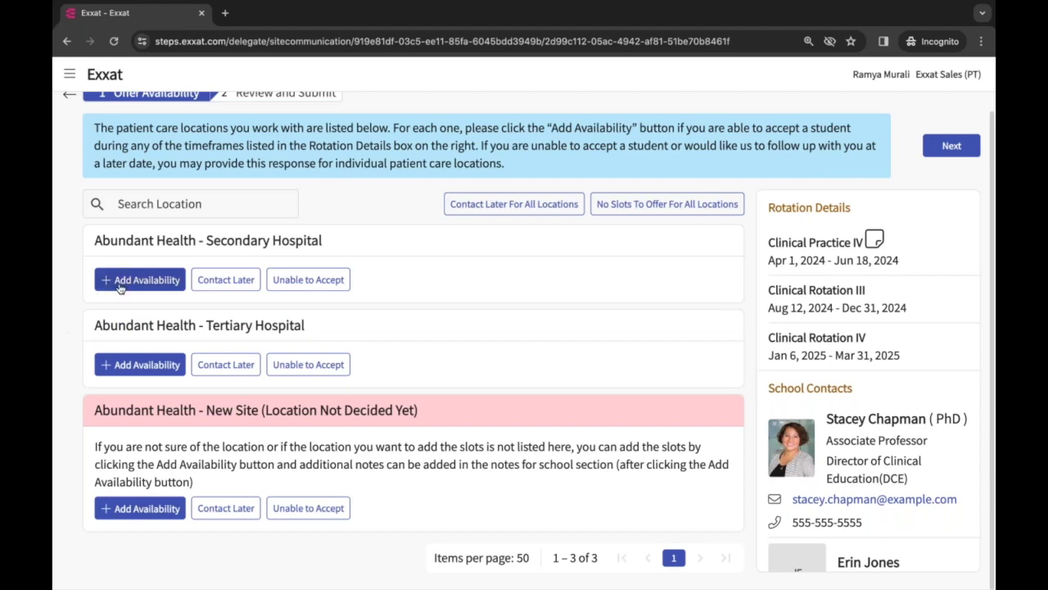
{"action": "left_click", "coordinate": [119, 286]}
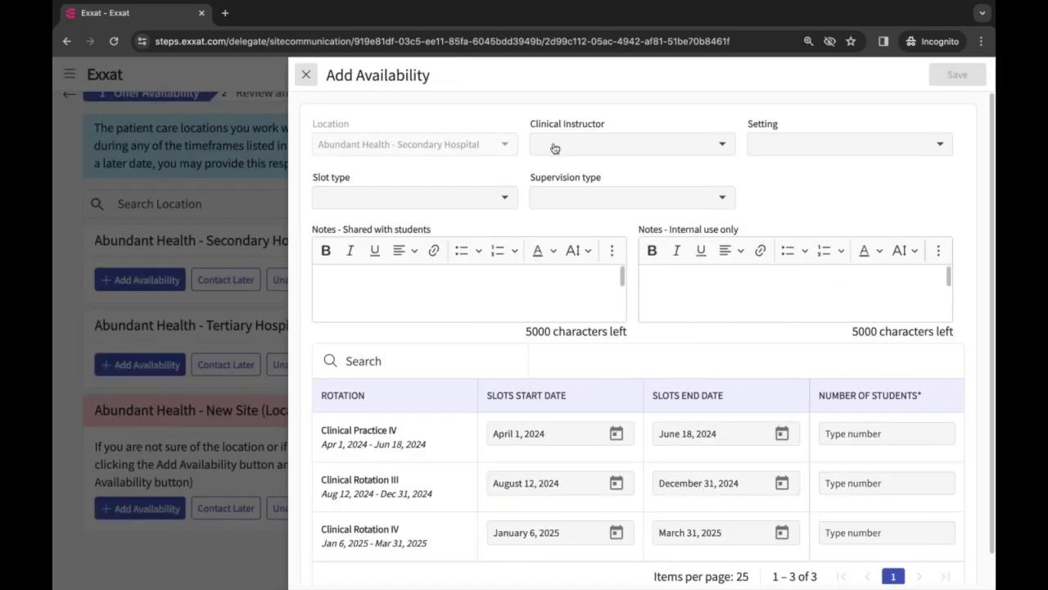
Set Secondary Hospital's instructor, Acute Care setting, FCFS slot type and 1 Student:1 CI supervision
{"action": "left_click", "coordinate": [554, 145]}
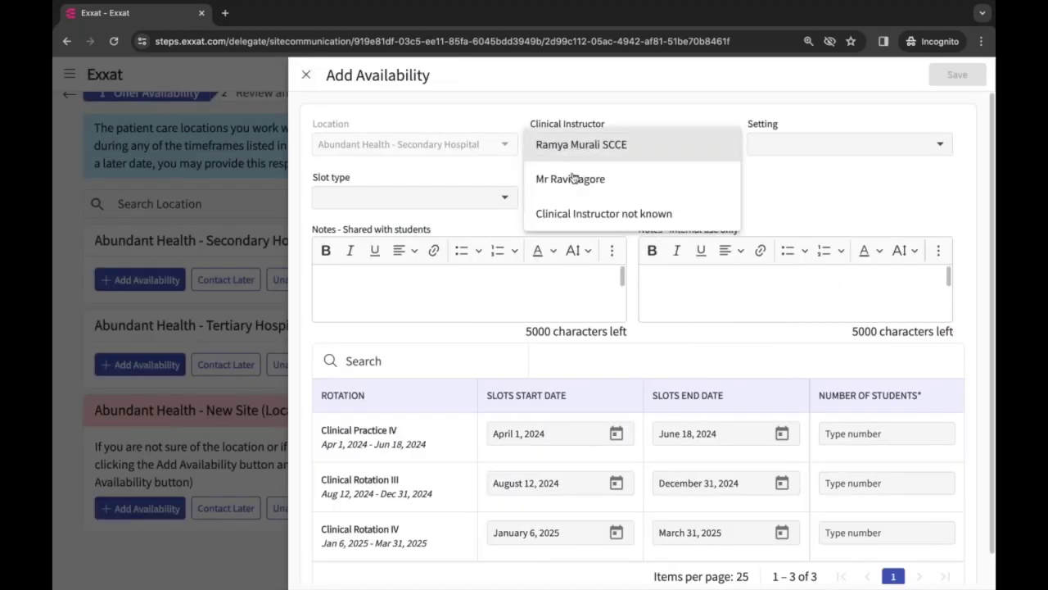
{"action": "left_click", "coordinate": [614, 147]}
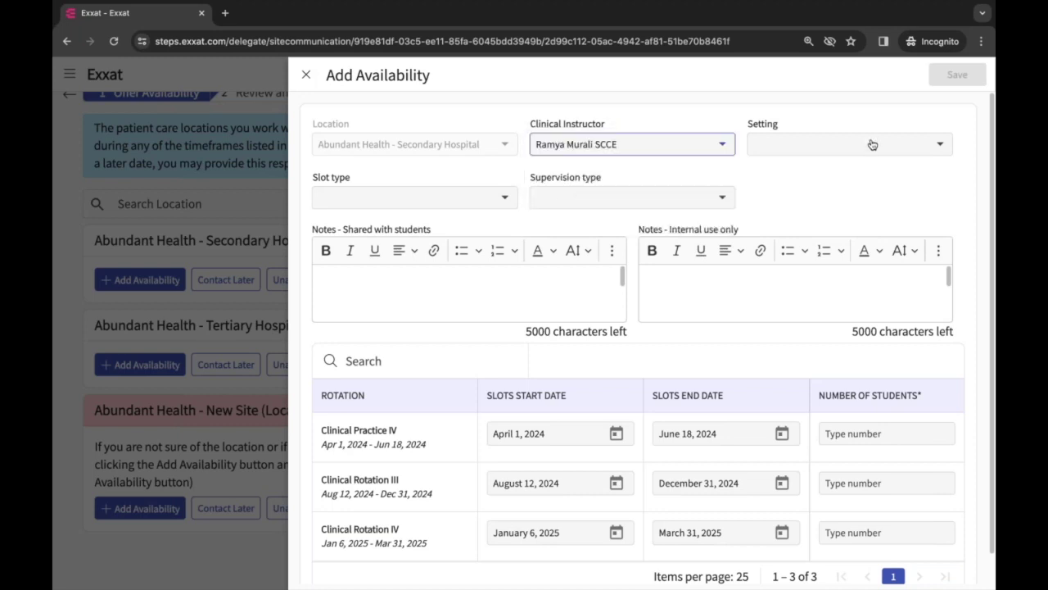
{"action": "left_click", "coordinate": [872, 144]}
{"action": "left_click", "coordinate": [833, 156]}
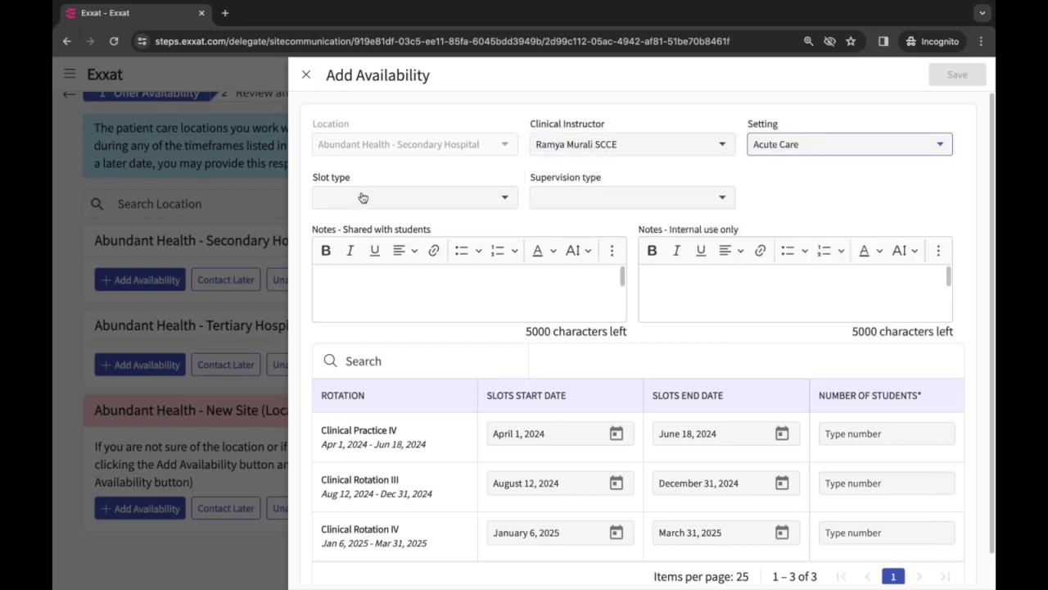
{"action": "left_click", "coordinate": [362, 198]}
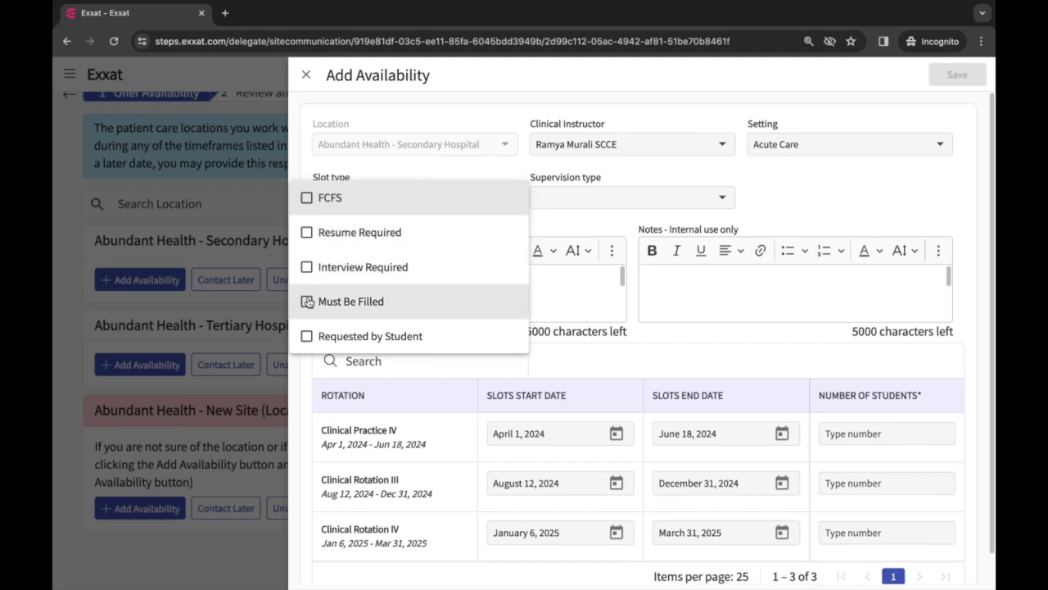
{"action": "left_click", "coordinate": [307, 198]}
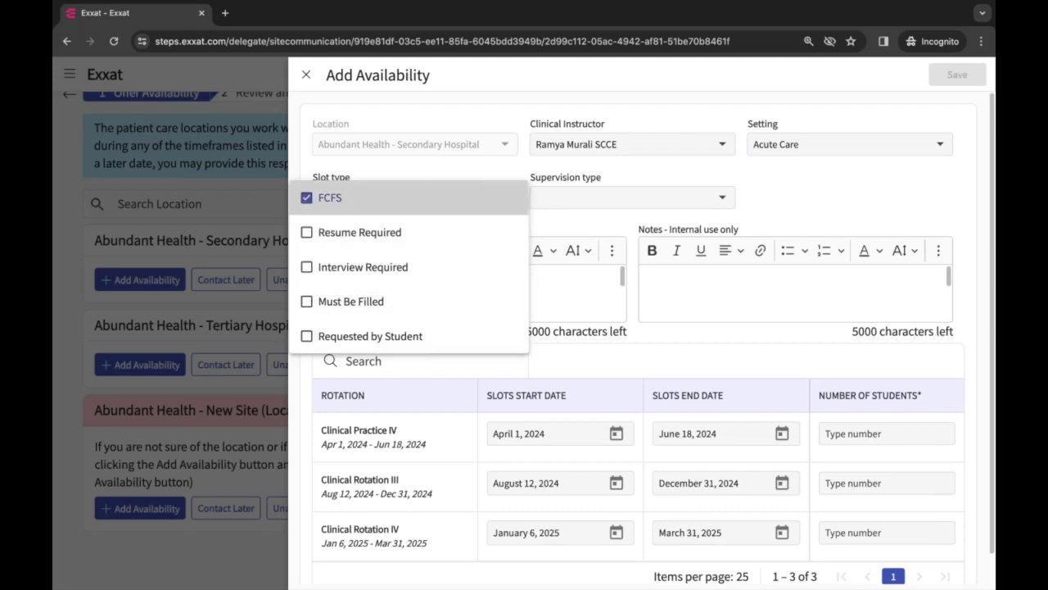
{"action": "left_click", "coordinate": [564, 197]}
{"action": "left_click", "coordinate": [564, 197]}
{"action": "left_click", "coordinate": [564, 199]}
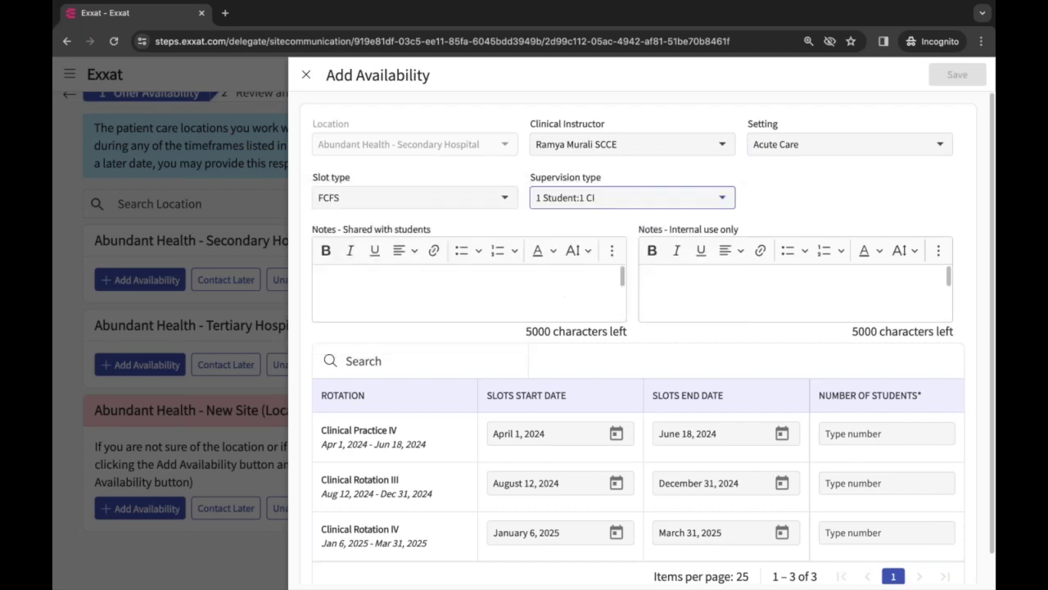
Enter 2 students each for Clinical Practice IV and Clinical Rotation III and save
{"action": "left_click", "coordinate": [860, 443]}
{"action": "type", "text": "2"}
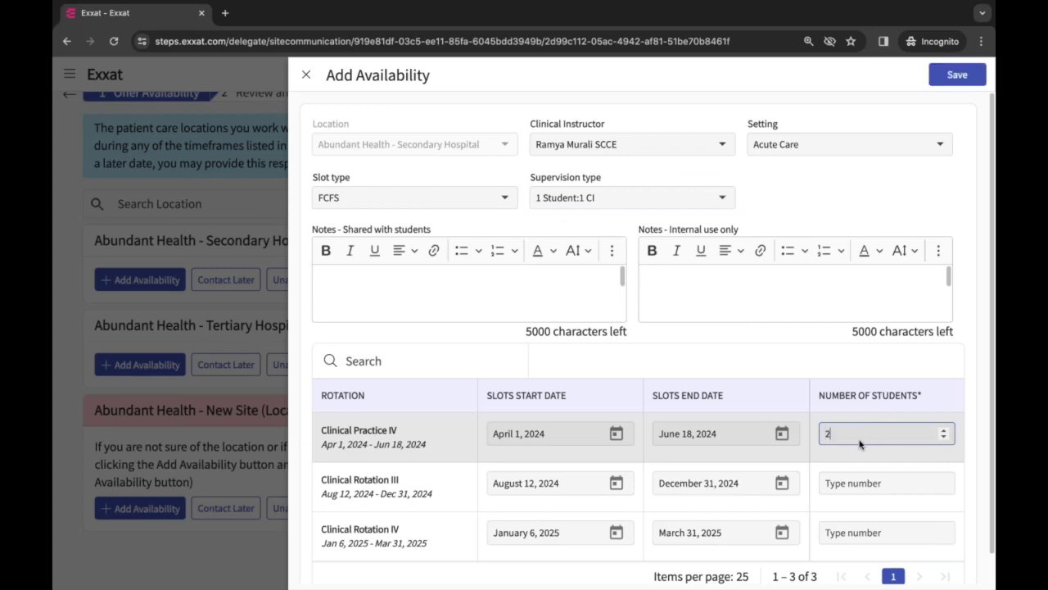
{"action": "key", "text": "Tab"}
{"action": "left_click", "coordinate": [907, 483]}
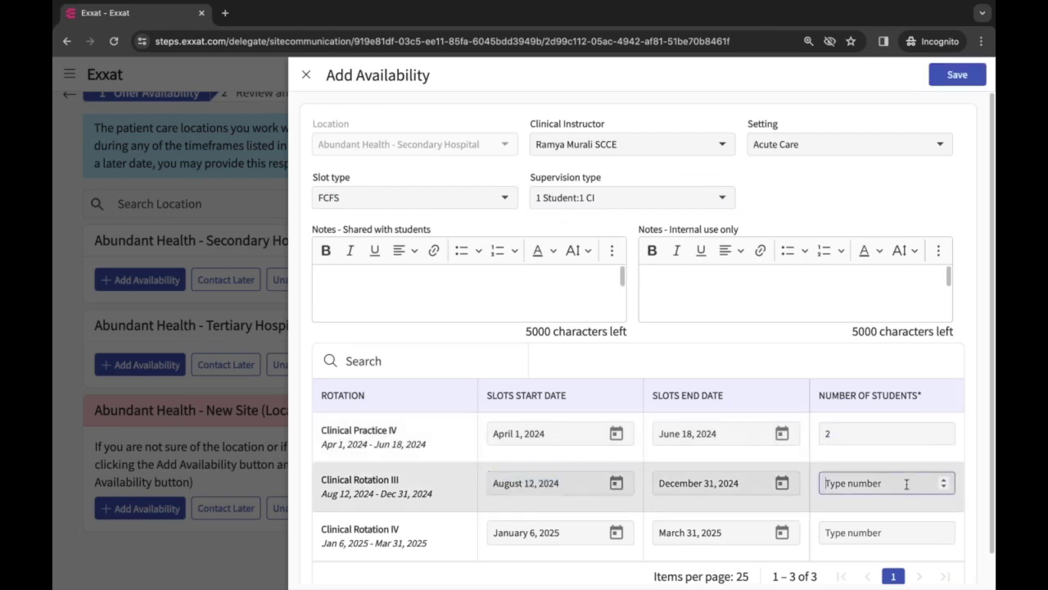
{"action": "type", "text": "2"}
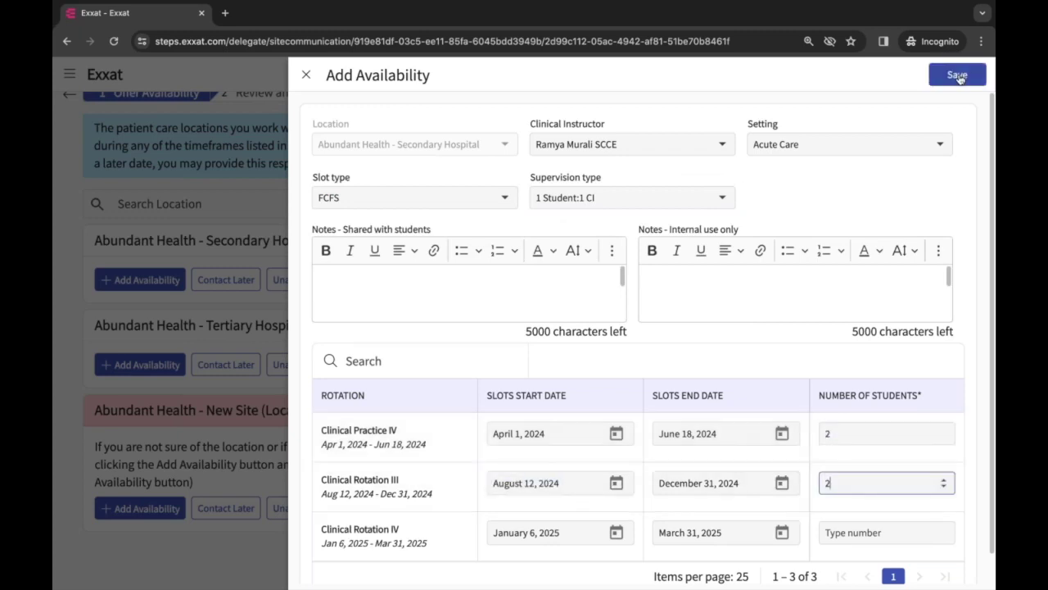
{"action": "left_click", "coordinate": [956, 76]}
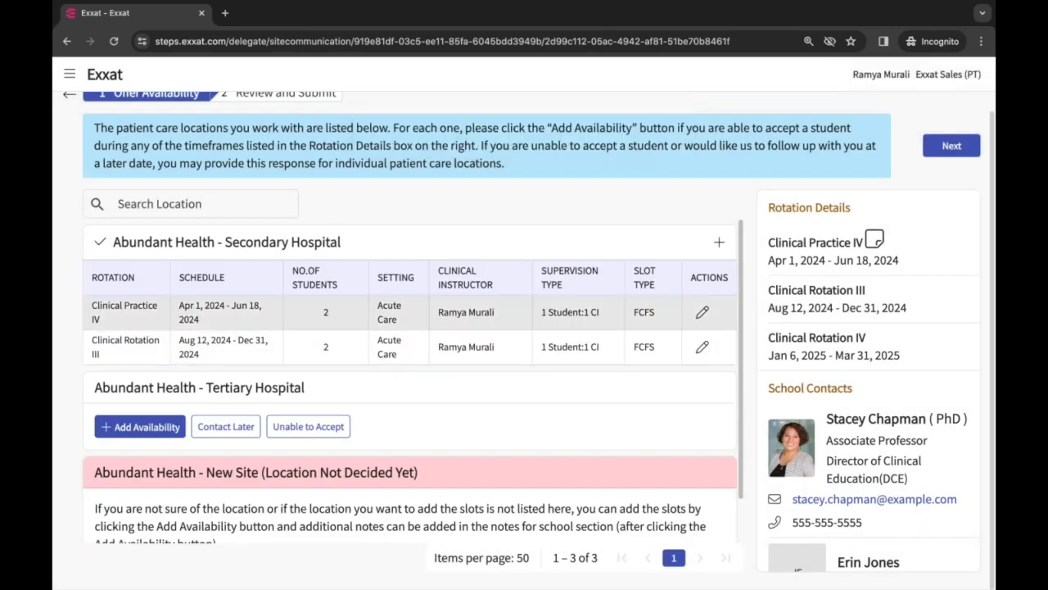
Add Tertiary Hospital availability: CI not known, Child Nutrition, Interview Required, 1 Student:2 CI'S
{"action": "scroll", "coordinate": [412, 382], "scroll_direction": "down", "scroll_amount": 1}
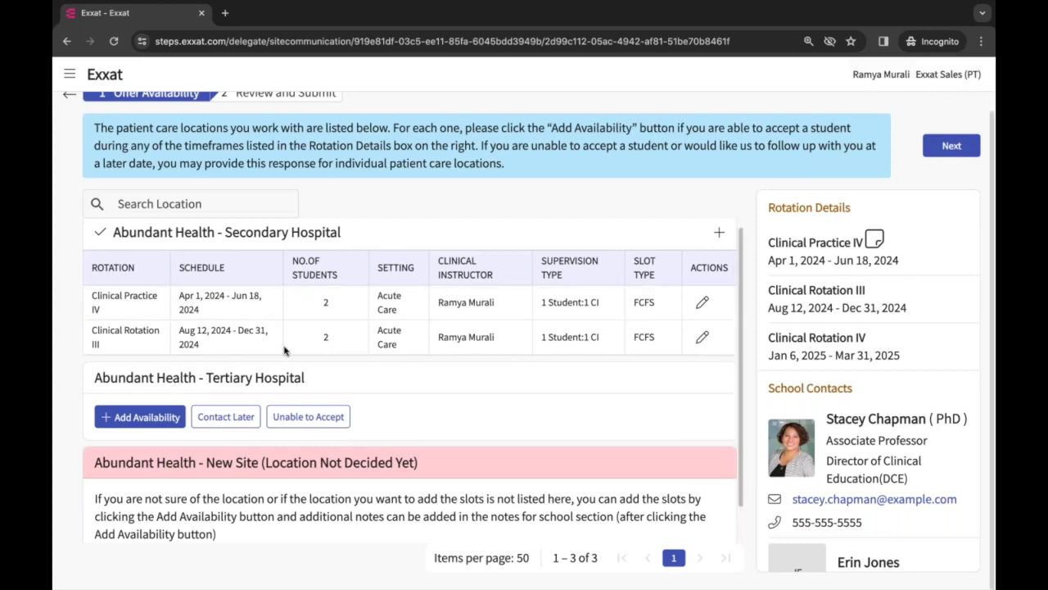
{"action": "scroll", "coordinate": [283, 351], "scroll_direction": "down", "scroll_amount": 1}
{"action": "left_click", "coordinate": [113, 377]}
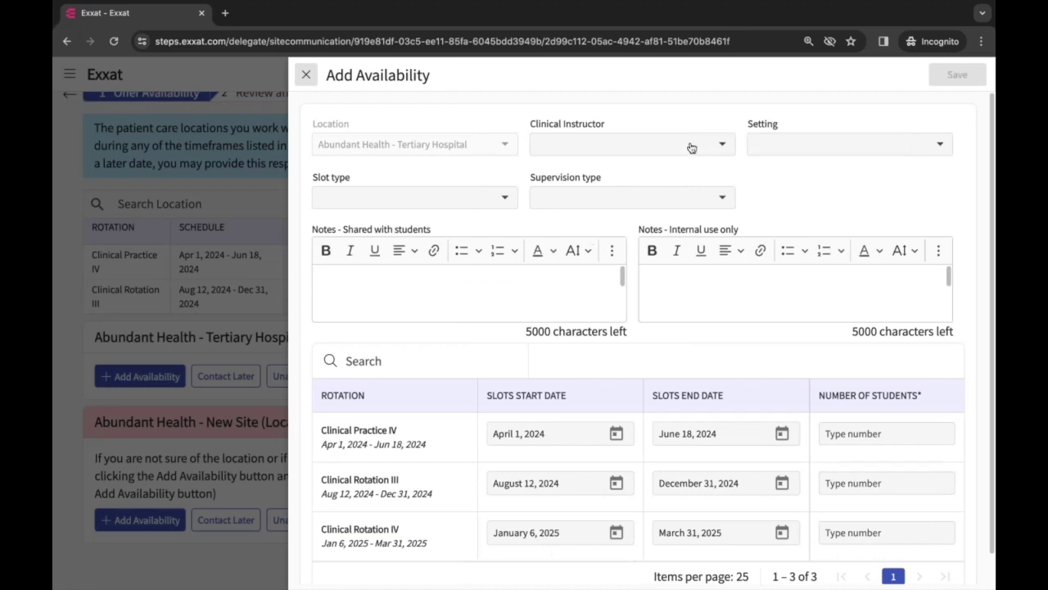
{"action": "left_click", "coordinate": [691, 145]}
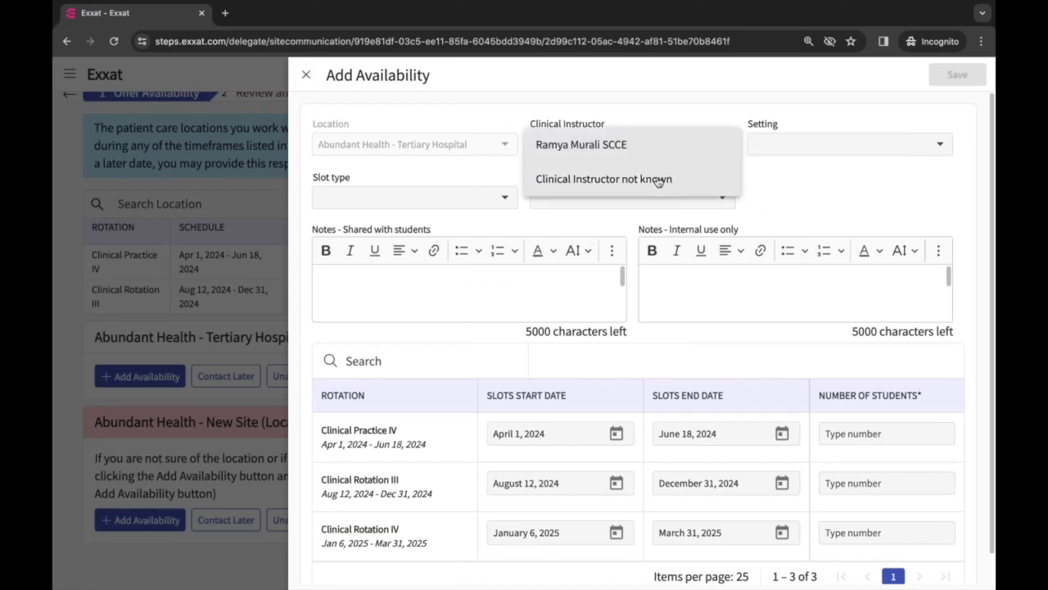
{"action": "left_click", "coordinate": [610, 185]}
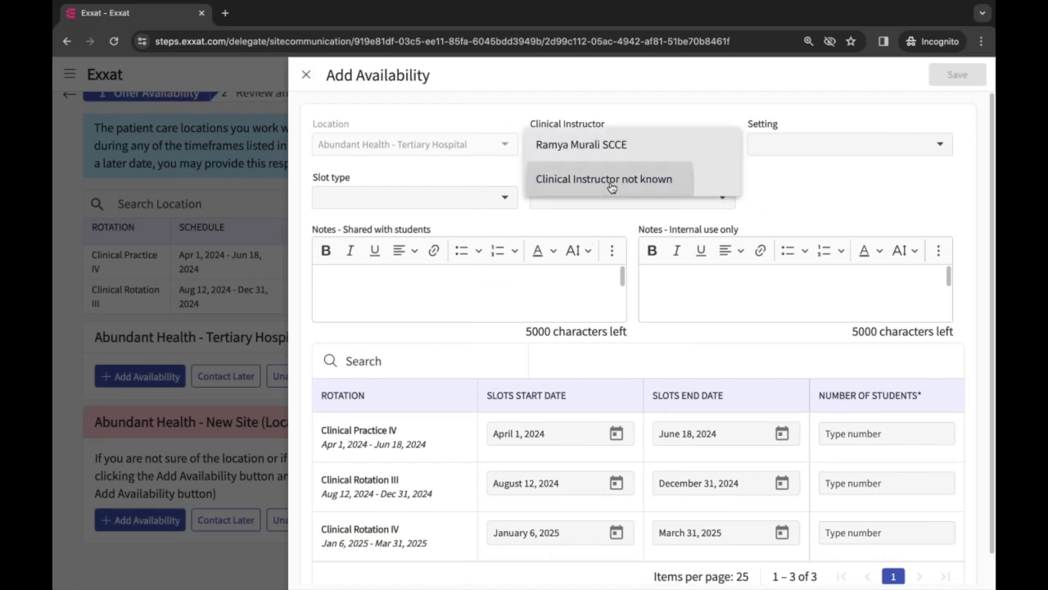
{"action": "left_click", "coordinate": [809, 143]}
{"action": "left_click", "coordinate": [798, 179]}
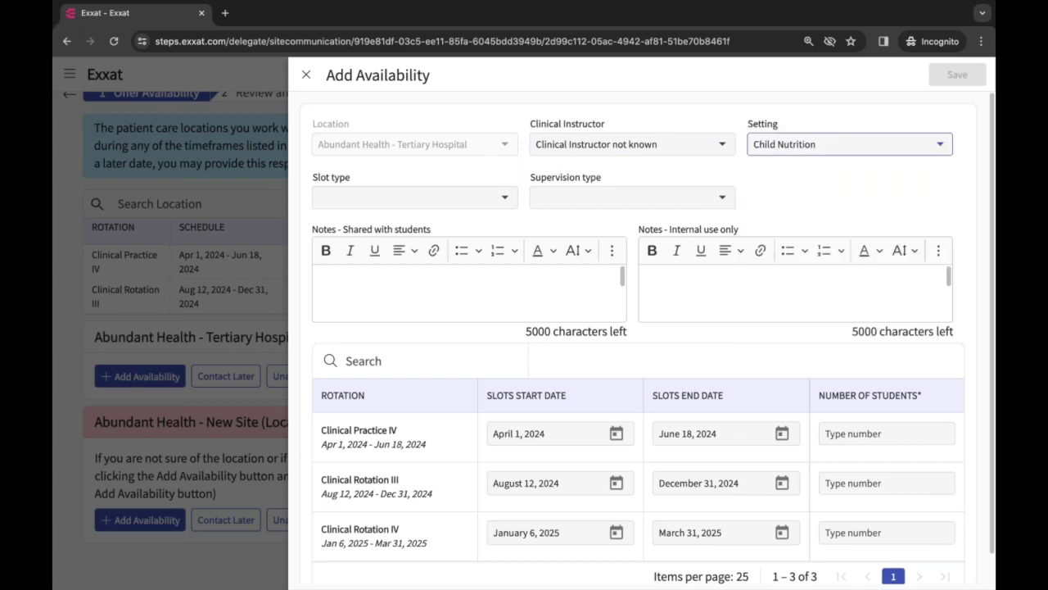
{"action": "left_click", "coordinate": [424, 197]}
{"action": "left_click", "coordinate": [308, 267]}
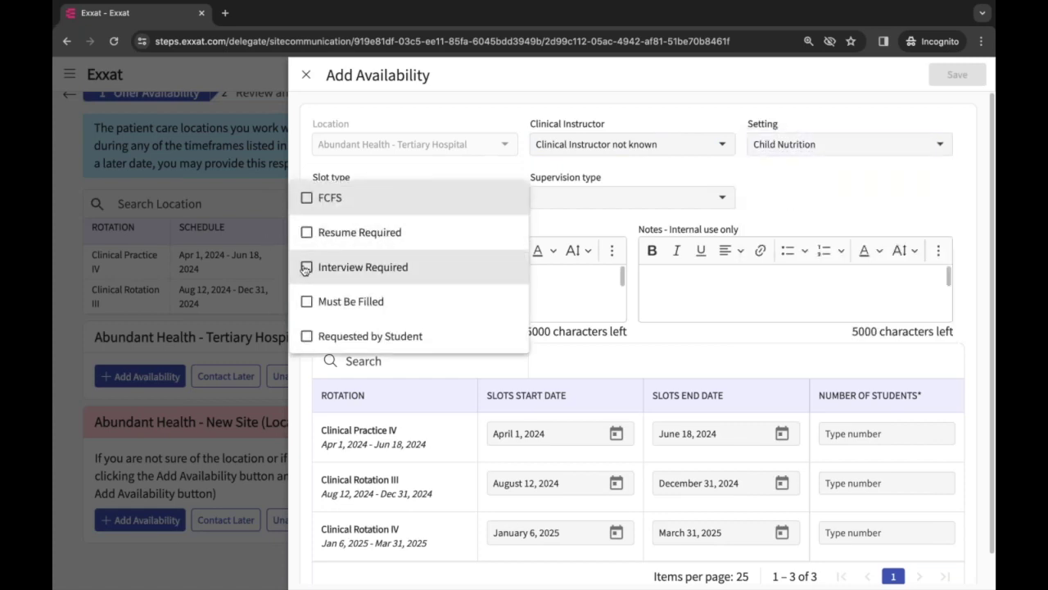
{"action": "left_click", "coordinate": [565, 200]}
{"action": "left_click", "coordinate": [565, 200]}
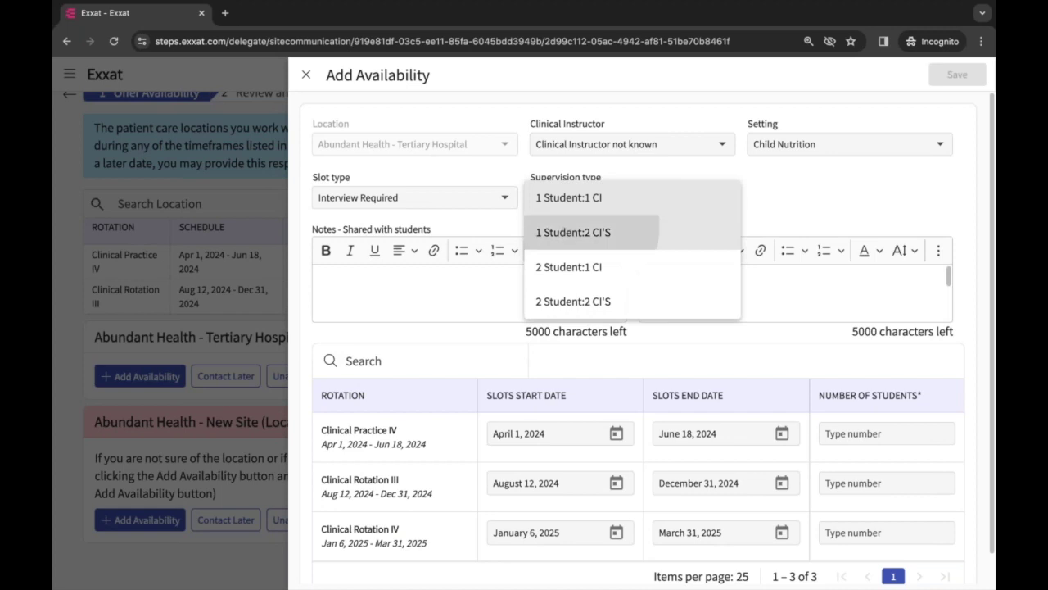
{"action": "left_click", "coordinate": [573, 232]}
Enter 4 students for Clinical Rotation III and 8 for Clinical Rotation IV, then save
{"action": "left_click", "coordinate": [883, 432]}
{"action": "left_click", "coordinate": [849, 483]}
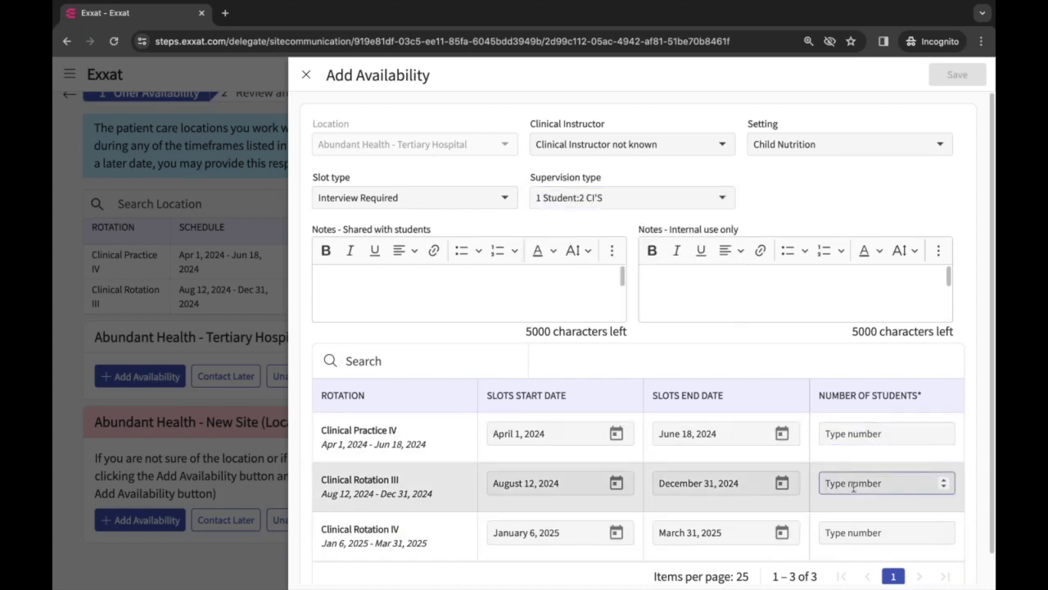
{"action": "type", "text": "4"}
{"action": "left_click", "coordinate": [849, 530]}
{"action": "type", "text": "8"}
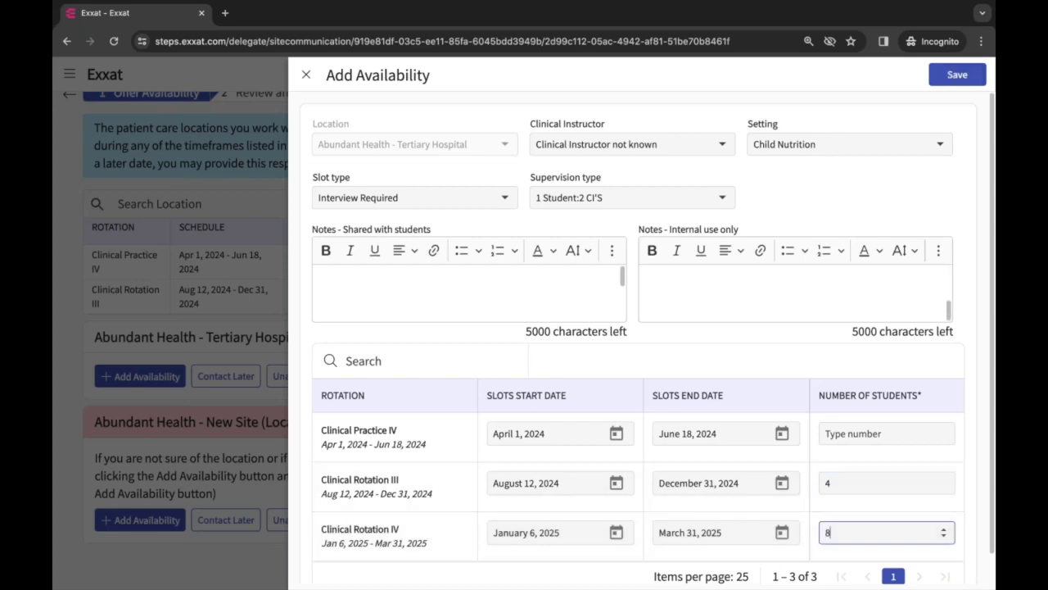
{"action": "left_click", "coordinate": [955, 76]}
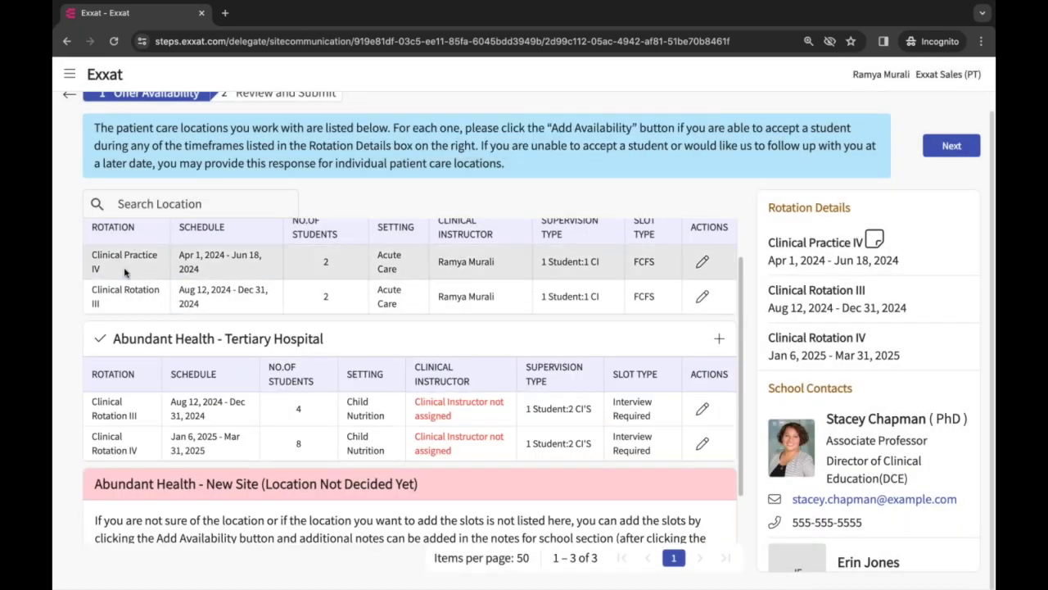
Review the saved location tables and open Add Availability for Abundant Health - New Site
{"action": "scroll", "coordinate": [127, 272], "scroll_direction": "up", "scroll_amount": 1}
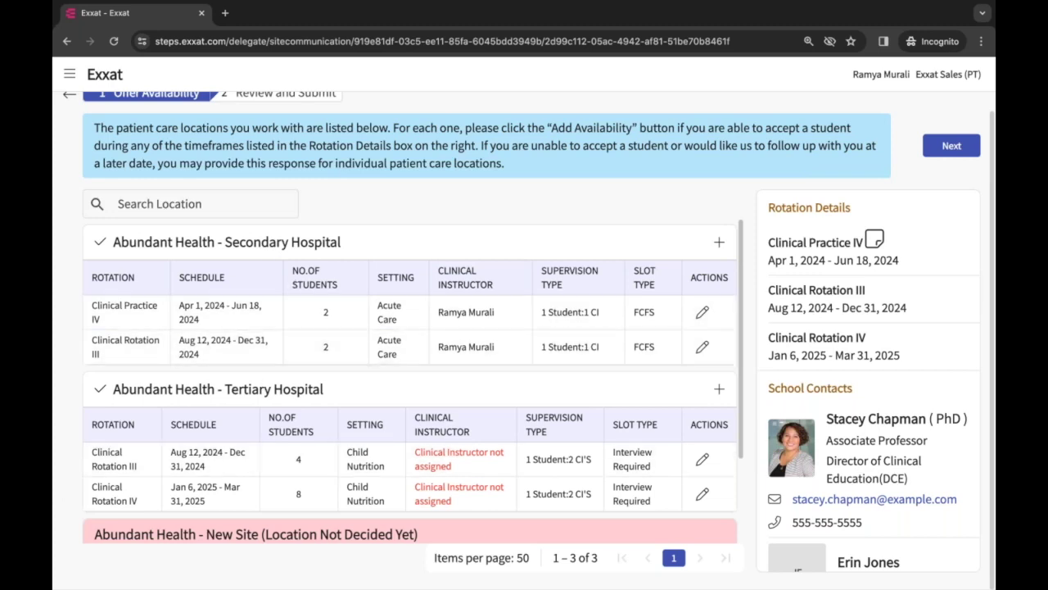
{"action": "scroll", "coordinate": [312, 413], "scroll_direction": "down", "scroll_amount": 1}
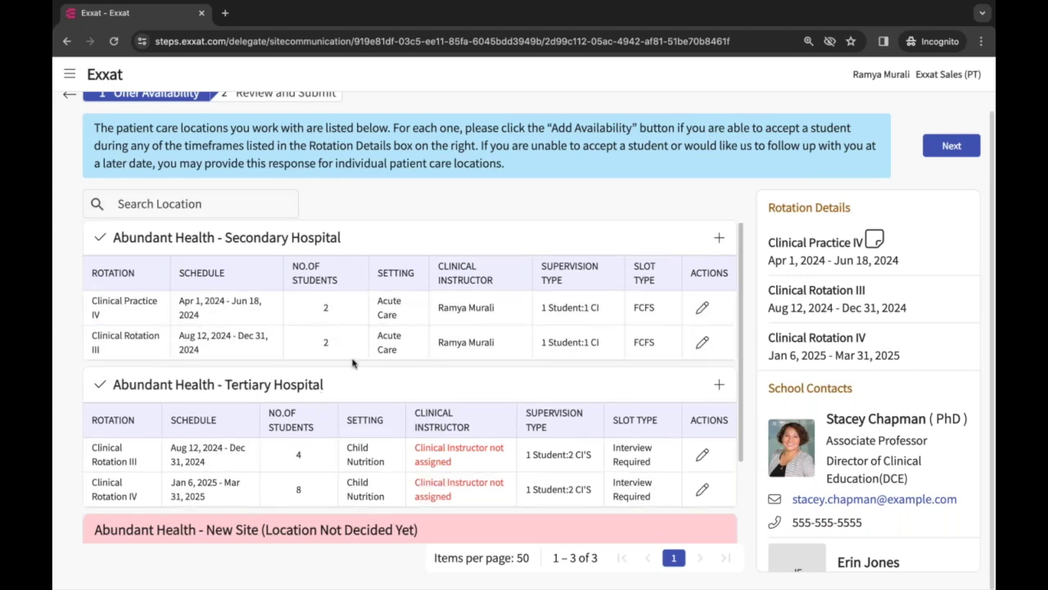
{"action": "scroll", "coordinate": [353, 378], "scroll_direction": "down", "scroll_amount": 3}
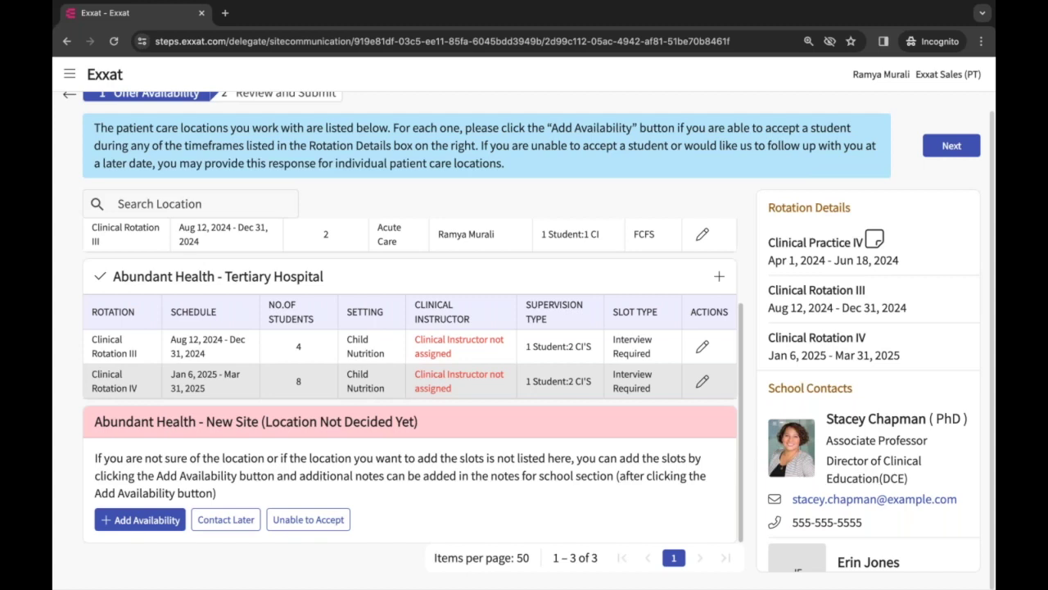
{"action": "scroll", "coordinate": [266, 287], "scroll_direction": "up", "scroll_amount": 3}
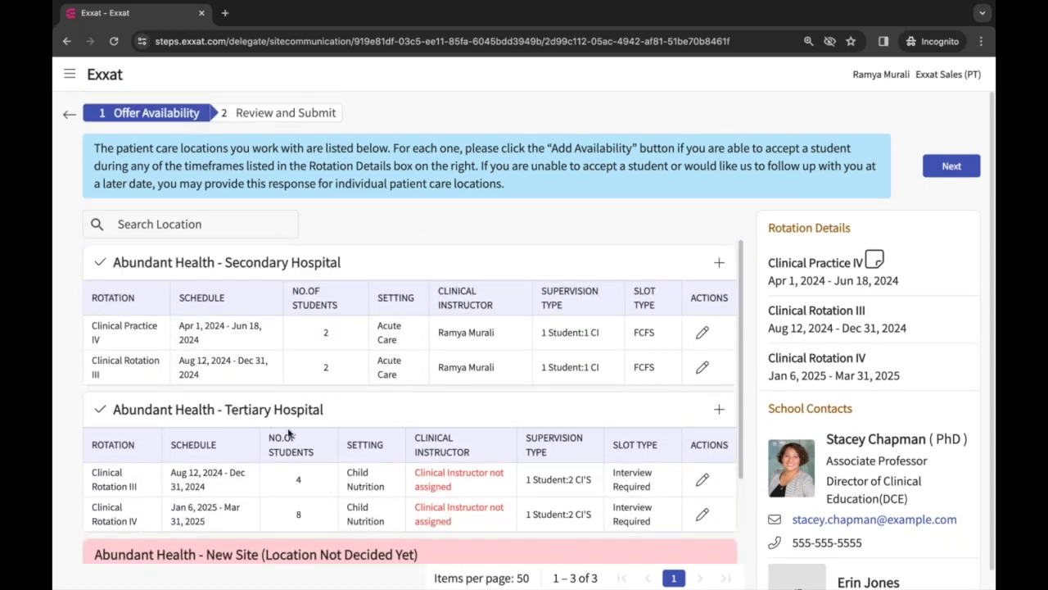
{"action": "scroll", "coordinate": [289, 434], "scroll_direction": "down", "scroll_amount": 3}
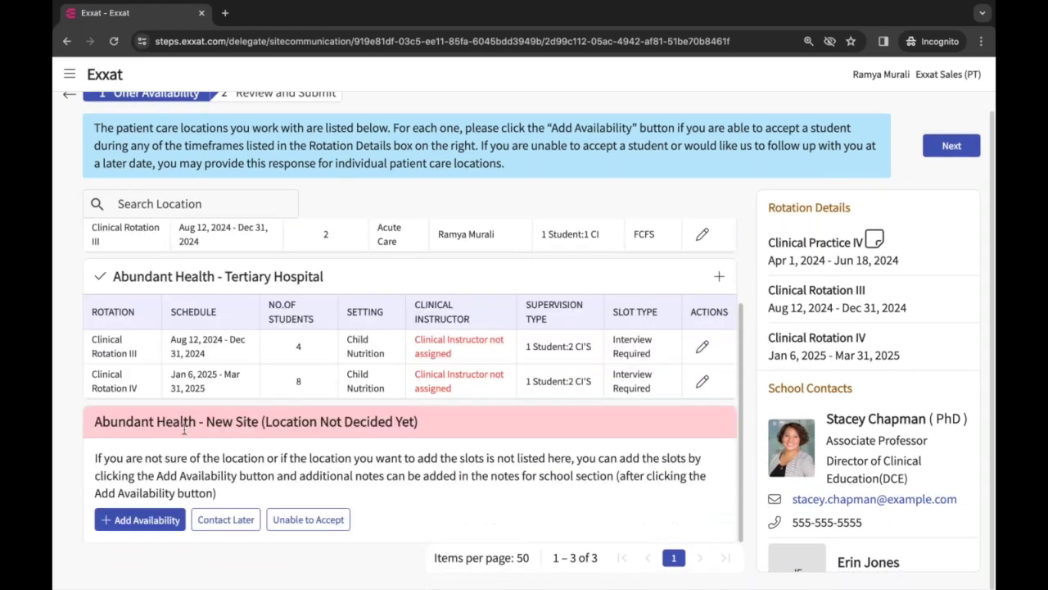
{"action": "left_click_drag", "start_coordinate": [96, 423], "coordinate": [393, 441]}
{"action": "double_click", "coordinate": [298, 421]}
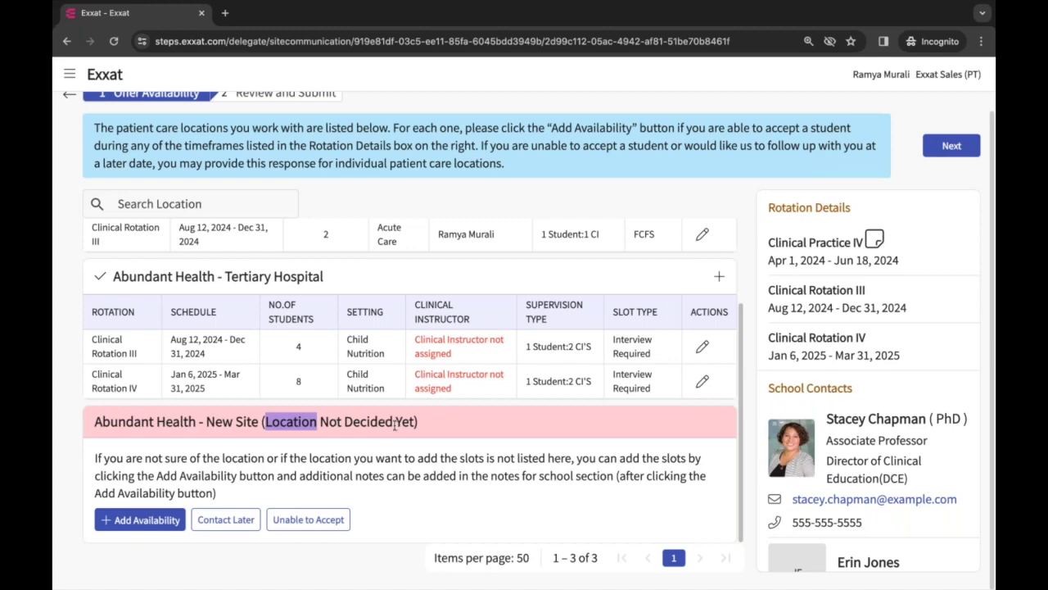
{"action": "left_click", "coordinate": [143, 527]}
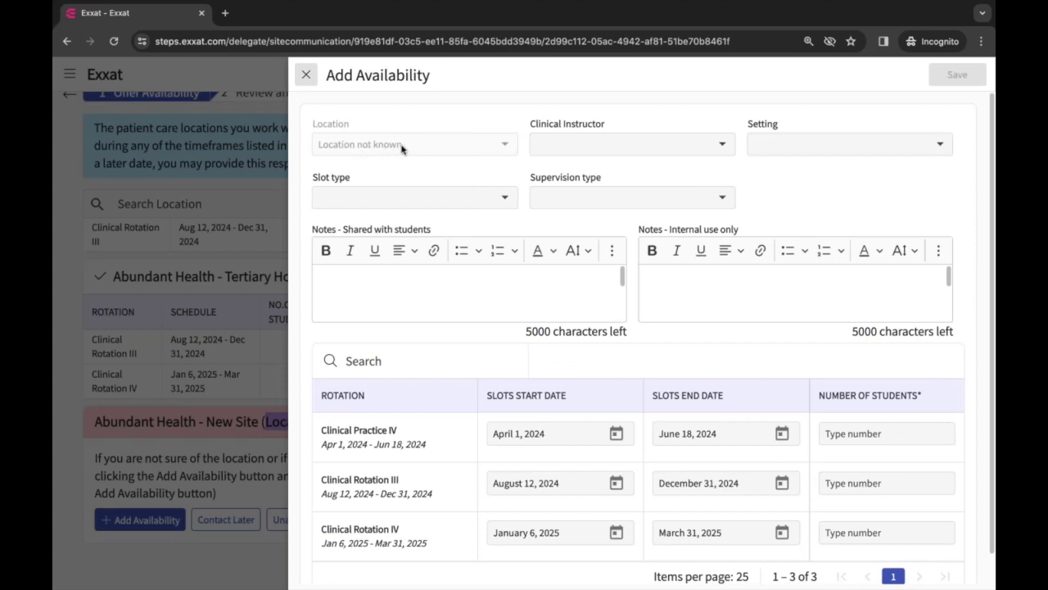
Give New Site an instructor, Sub-Acute setting, and 10 students each for two rotations, then save
{"action": "left_click", "coordinate": [585, 150]}
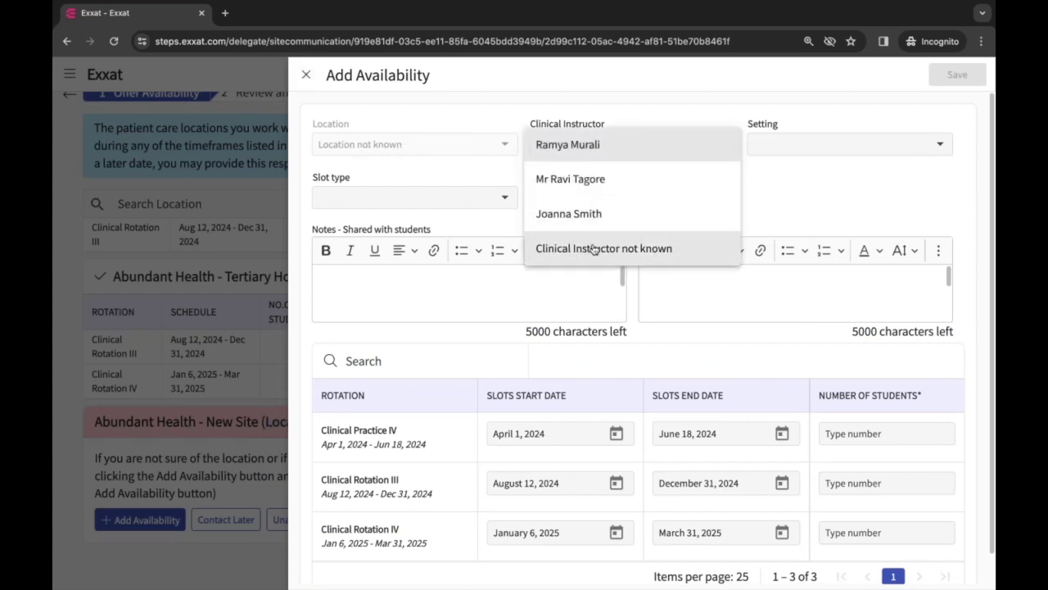
{"action": "left_click", "coordinate": [579, 147]}
{"action": "left_click", "coordinate": [833, 152]}
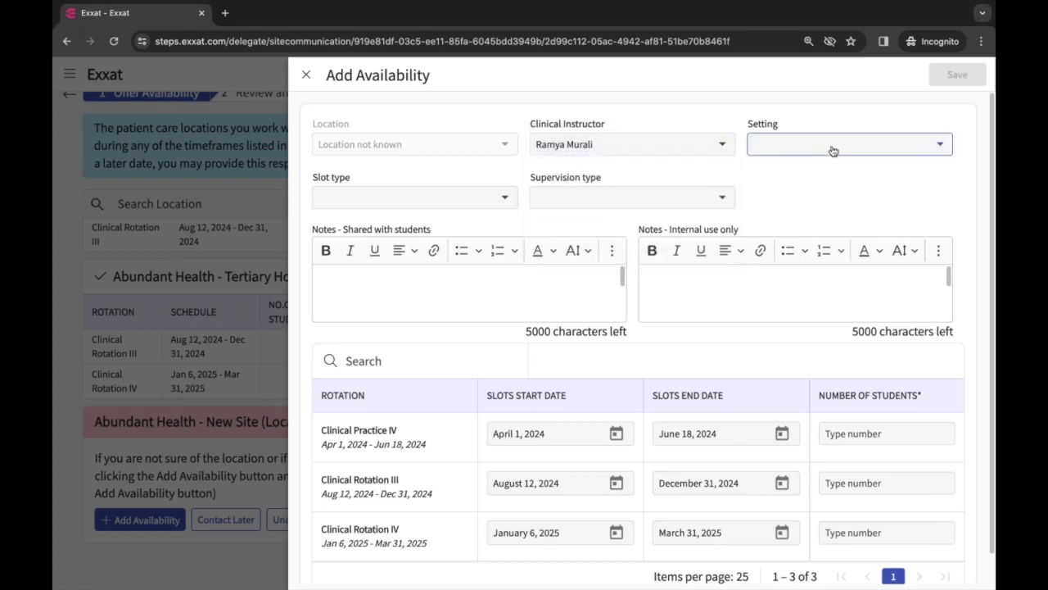
{"action": "scroll", "coordinate": [818, 293], "scroll_direction": "down", "scroll_amount": 3}
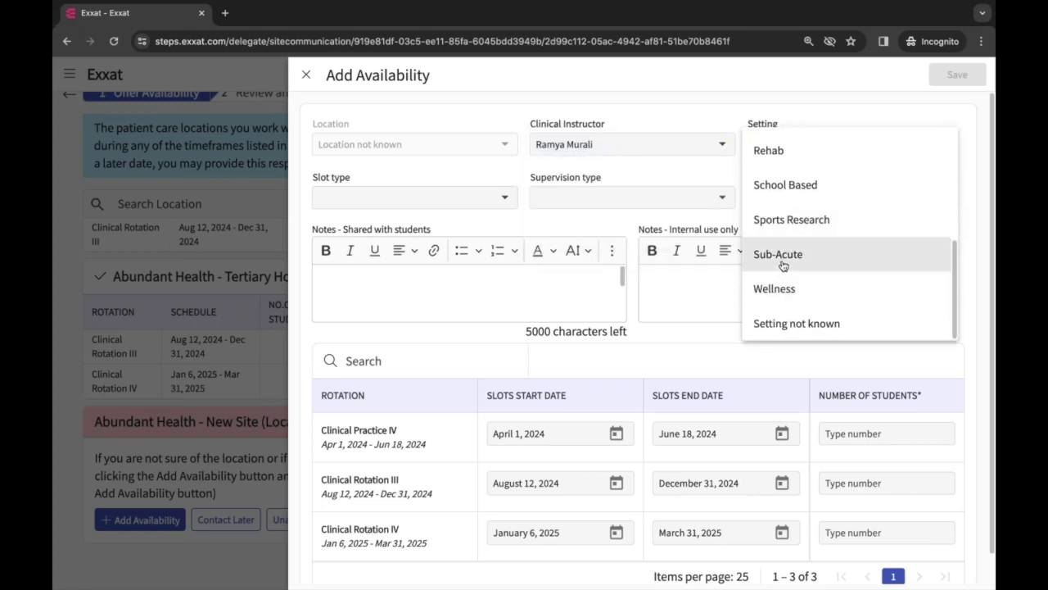
{"action": "left_click", "coordinate": [783, 263]}
{"action": "left_click", "coordinate": [854, 435]}
{"action": "type", "text": "10"}
{"action": "left_click", "coordinate": [839, 482]}
{"action": "type", "text": "10"}
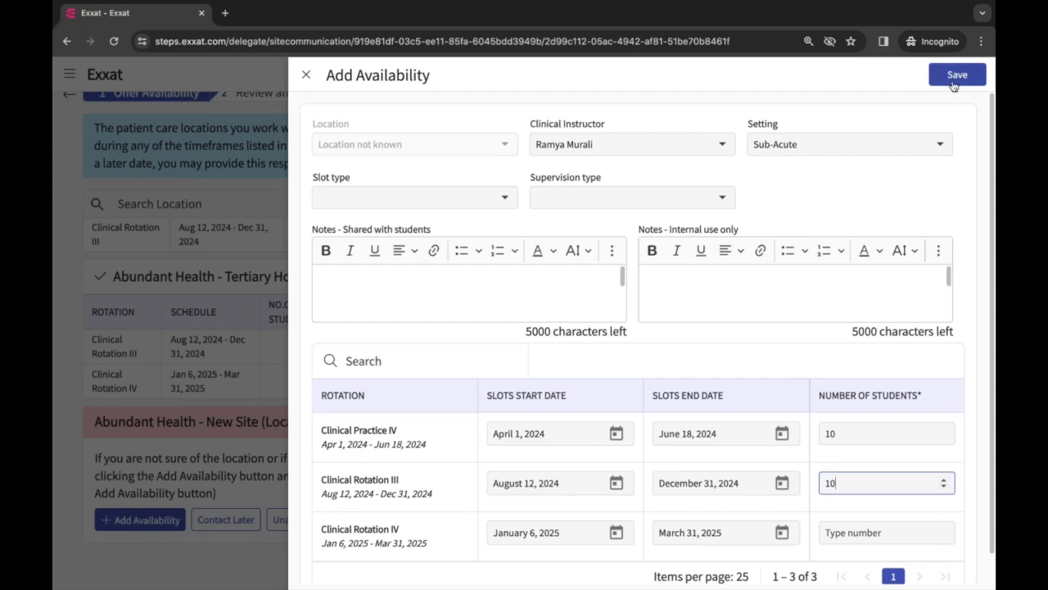
{"action": "left_click", "coordinate": [957, 75]}
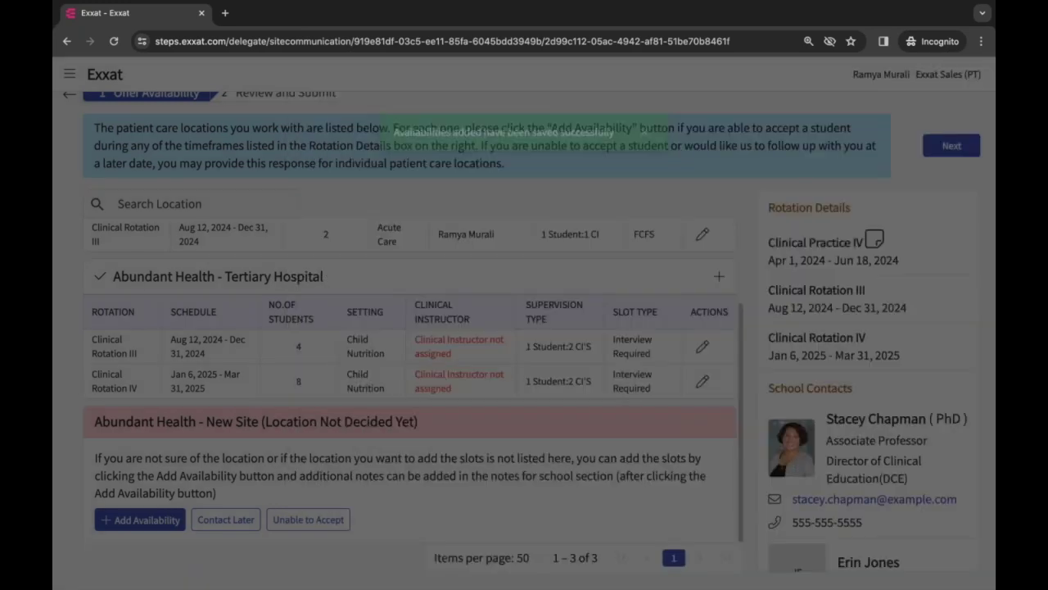
{"action": "scroll", "coordinate": [649, 372], "scroll_direction": "down", "scroll_amount": 2}
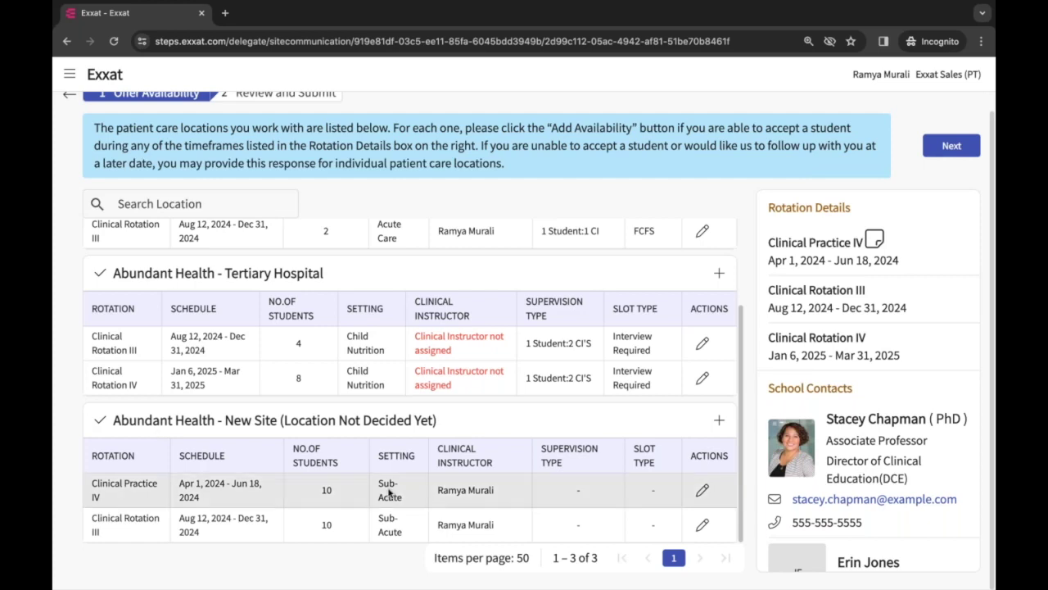
{"action": "left_click_drag", "start_coordinate": [379, 483], "coordinate": [398, 496]}
{"action": "scroll", "coordinate": [224, 243], "scroll_direction": "up", "scroll_amount": 3}
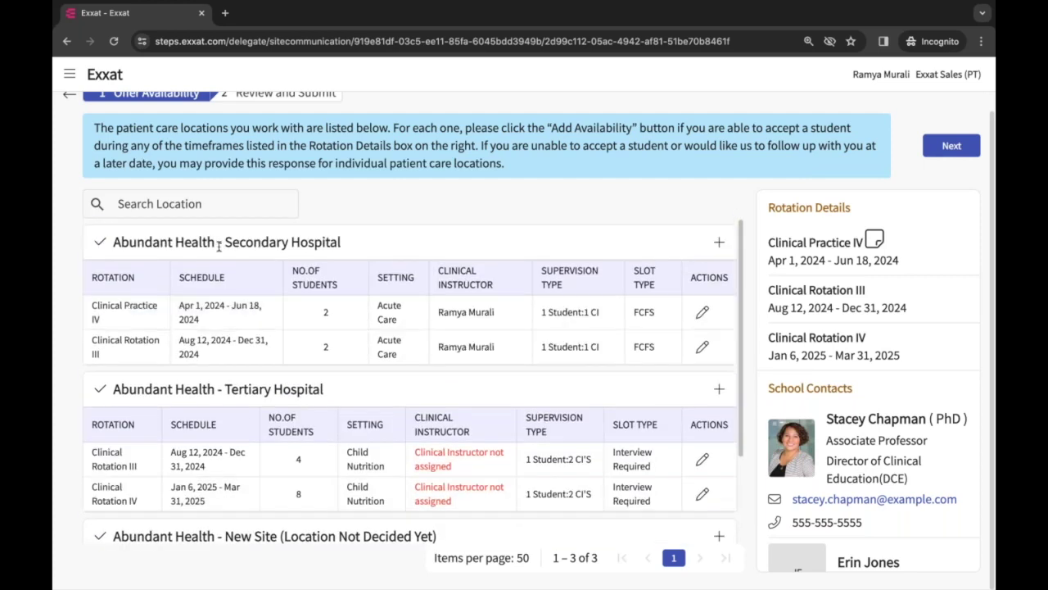
{"action": "left_click_drag", "start_coordinate": [369, 246], "coordinate": [225, 243]}
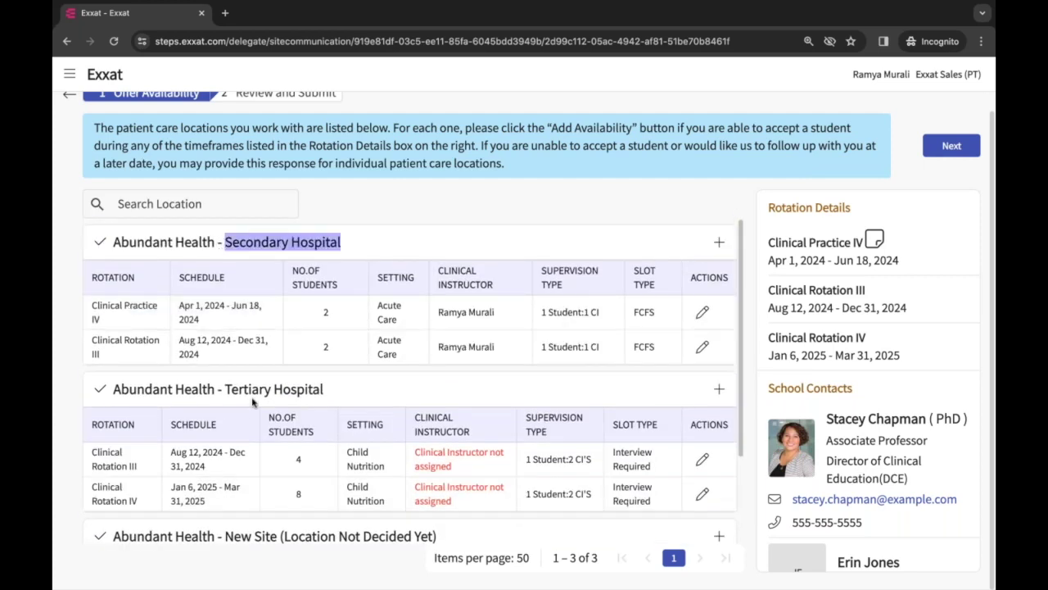
{"action": "scroll", "coordinate": [376, 467], "scroll_direction": "down", "scroll_amount": 3}
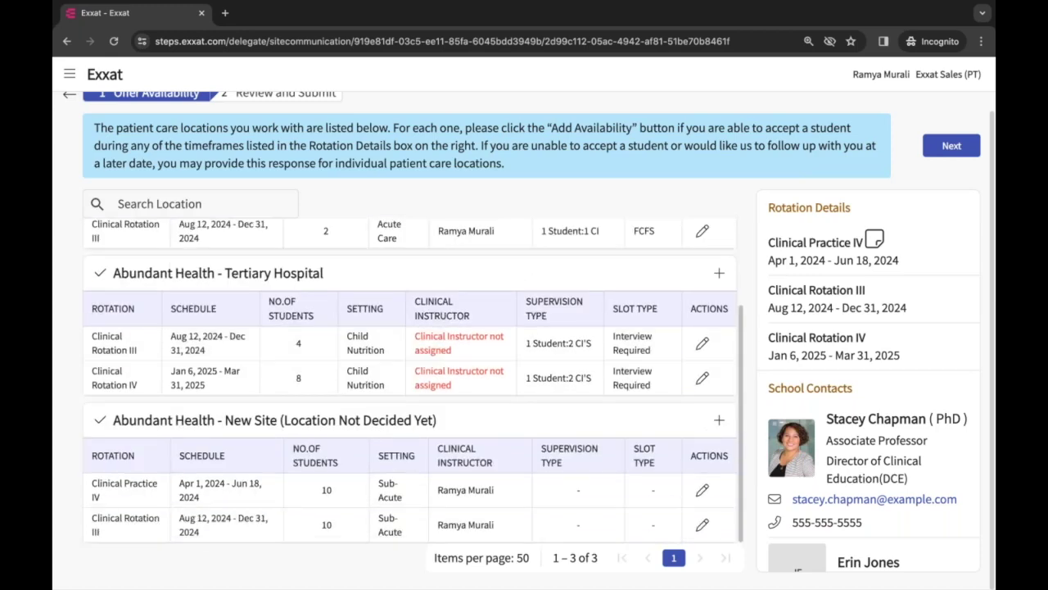
{"action": "scroll", "coordinate": [397, 302], "scroll_direction": "up", "scroll_amount": 3}
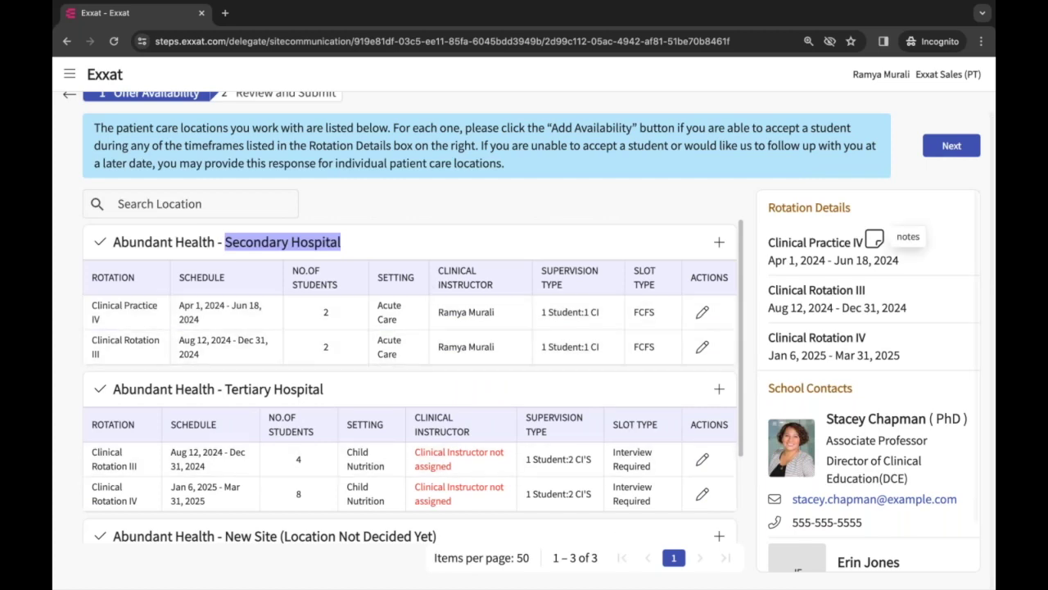
{"action": "scroll", "coordinate": [875, 240], "scroll_direction": "down", "scroll_amount": 1}
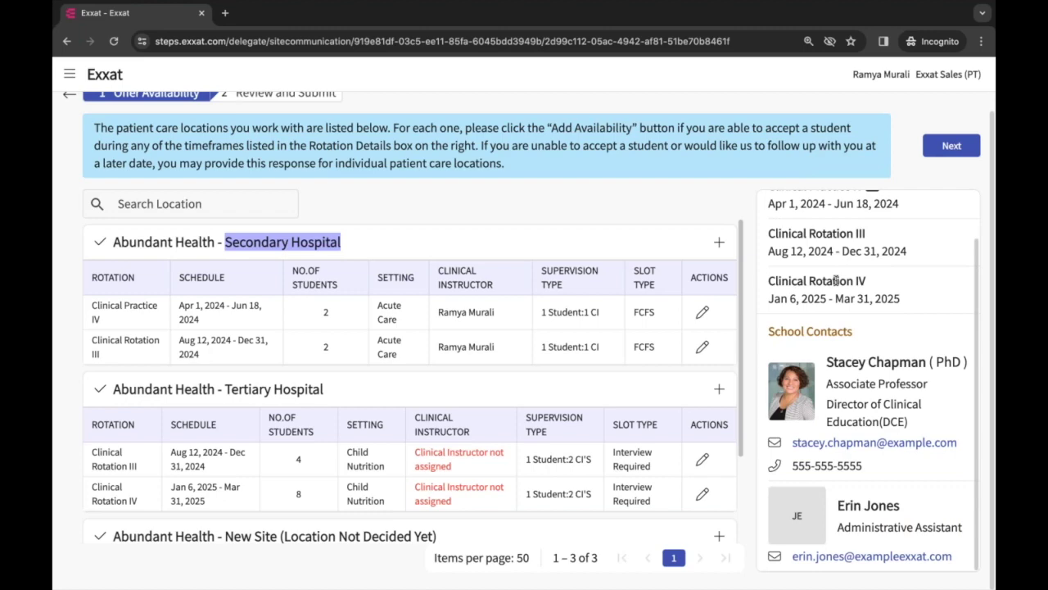
{"action": "scroll", "coordinate": [835, 281], "scroll_direction": "up", "scroll_amount": 2}
Review all entered availability on Review and Submit, then submit and confirm with Ok
{"action": "left_click", "coordinate": [950, 164]}
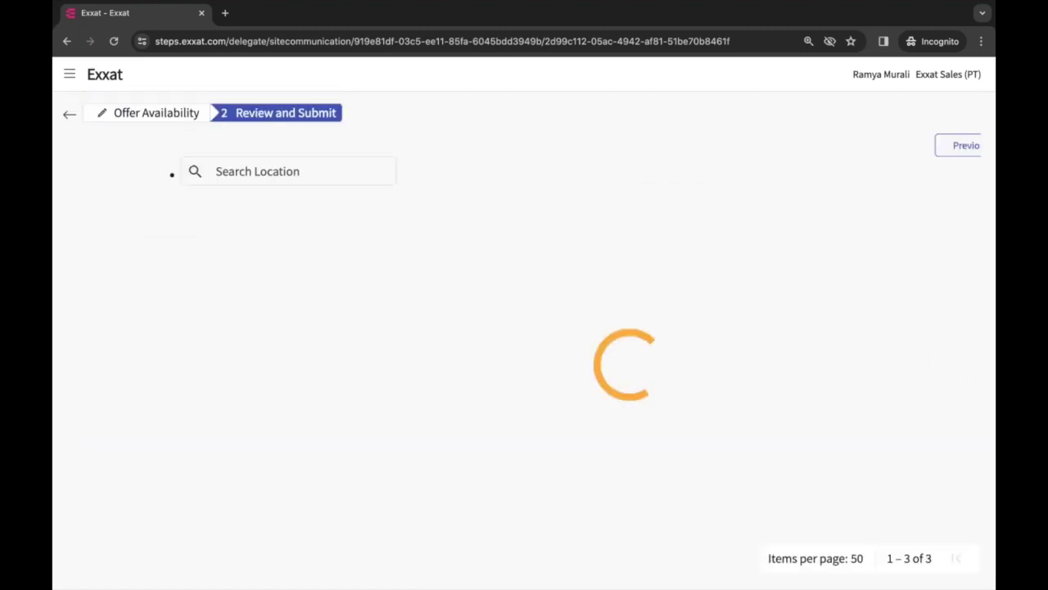
{"action": "scroll", "coordinate": [532, 225], "scroll_direction": "down", "scroll_amount": 2}
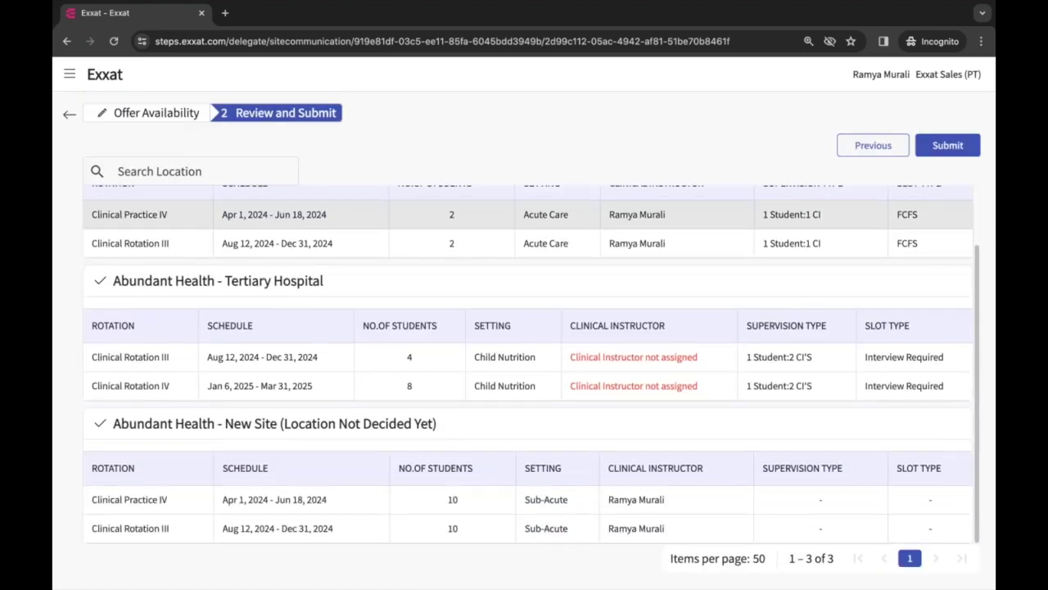
{"action": "scroll", "coordinate": [528, 365], "scroll_direction": "up", "scroll_amount": 1}
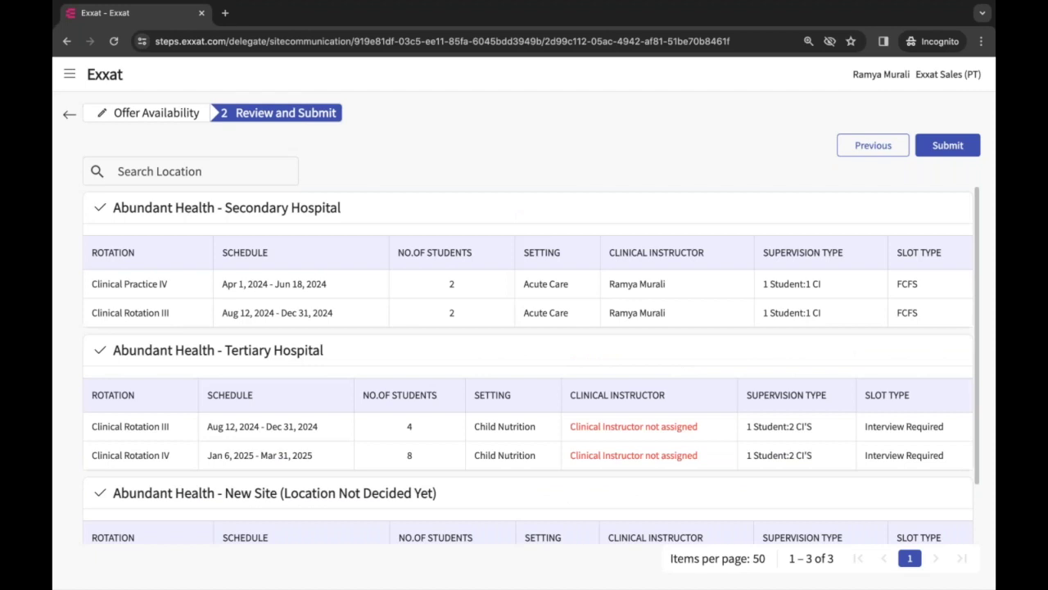
{"action": "left_click", "coordinate": [947, 146]}
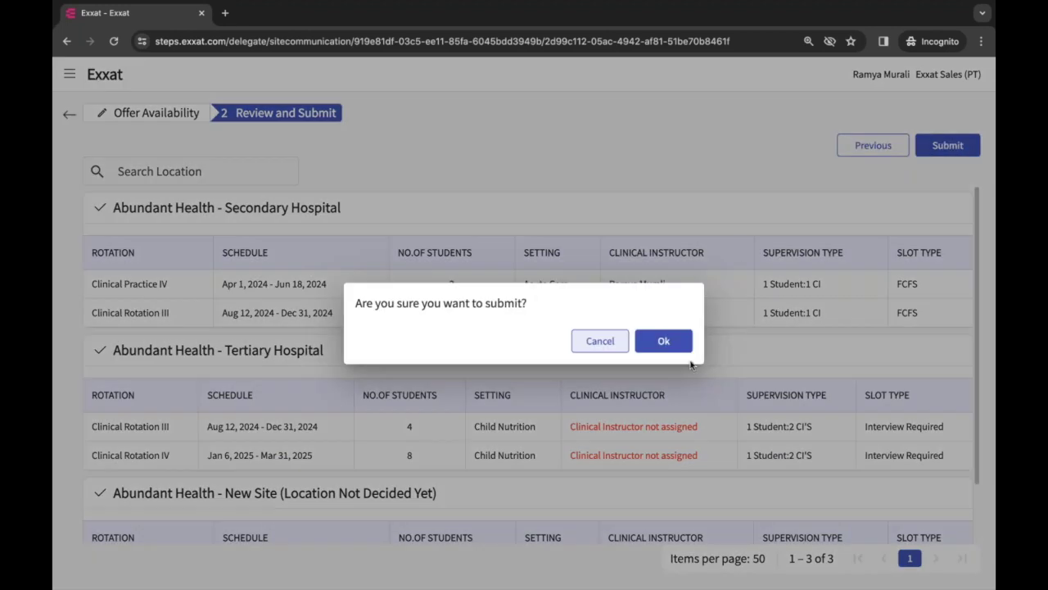
{"action": "key", "text": "Return"}
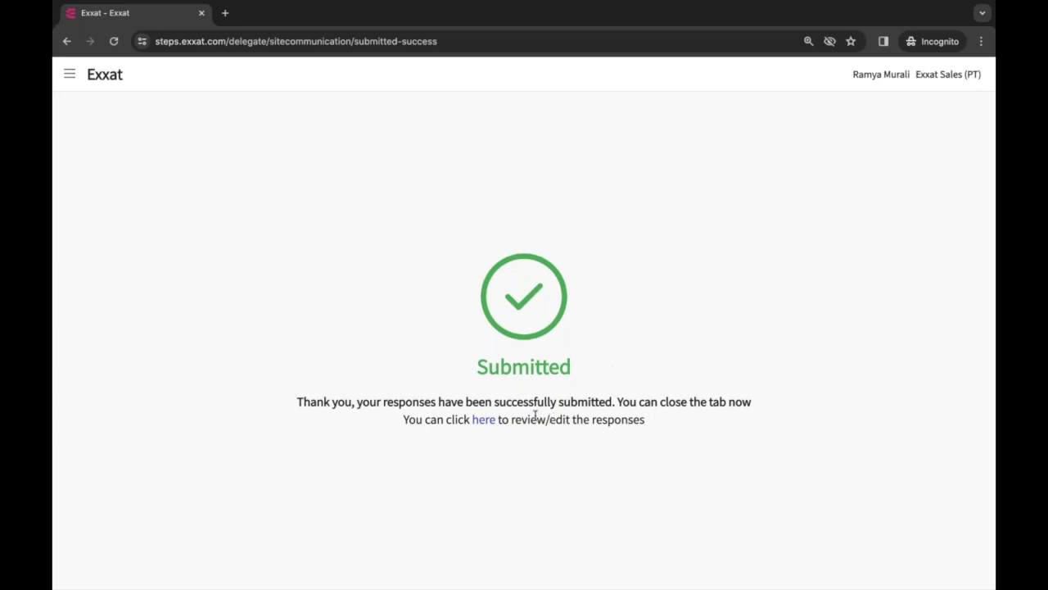
Reopen the submitted responses via the 'here' link and restart the availability request
{"action": "left_click", "coordinate": [481, 420]}
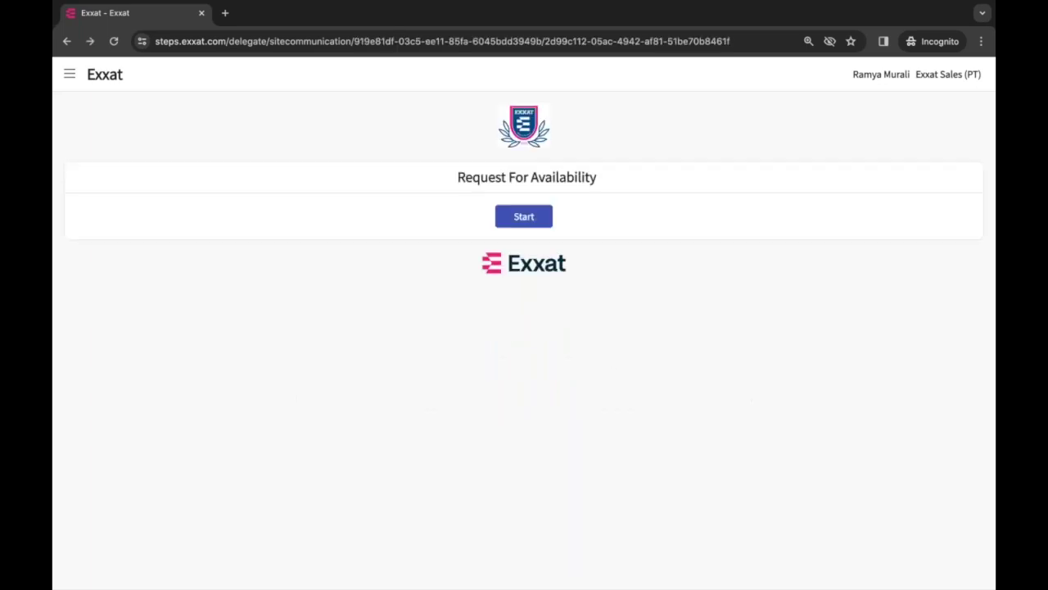
{"action": "left_click", "coordinate": [524, 216]}
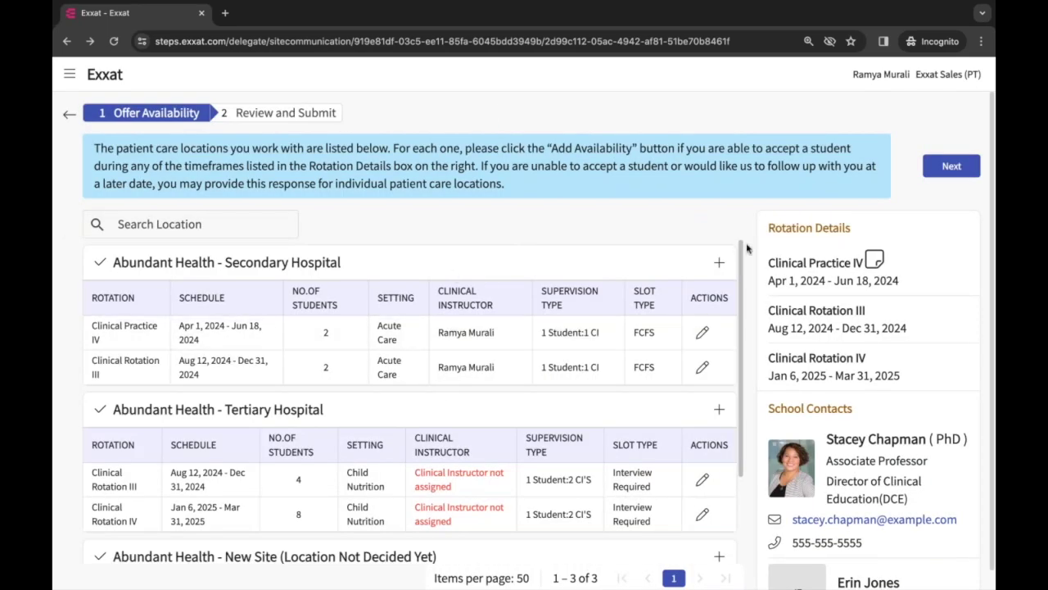
{"action": "scroll", "coordinate": [722, 272], "scroll_direction": "down", "scroll_amount": 3}
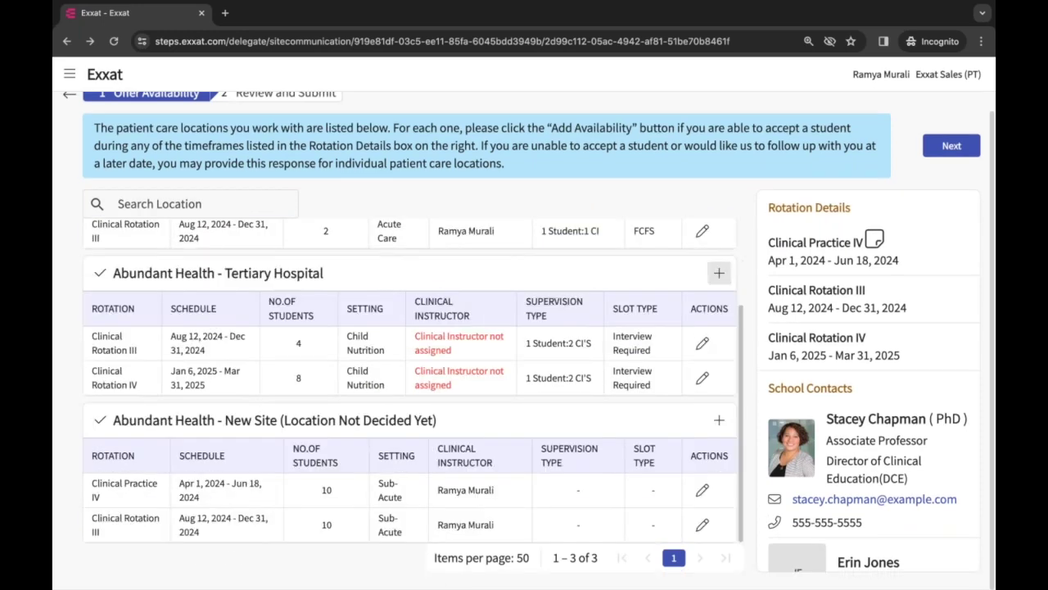
Inspect New Site's slot details in the edit panel, close it, and switch to PowerPoint
{"action": "left_click", "coordinate": [702, 490]}
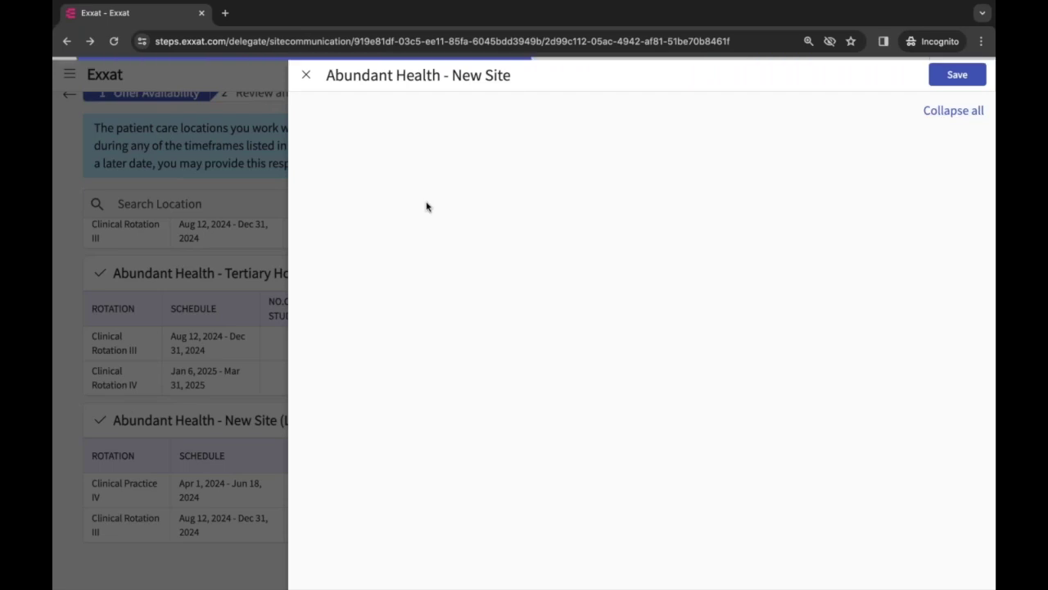
{"action": "scroll", "coordinate": [503, 216], "scroll_direction": "down", "scroll_amount": 5}
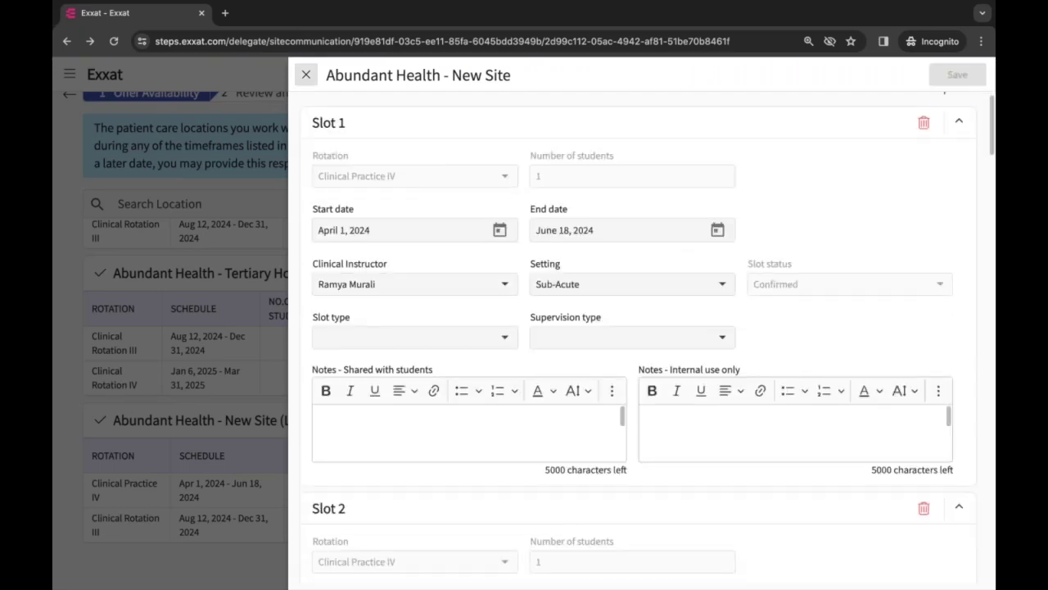
{"action": "scroll", "coordinate": [306, 140], "scroll_direction": "up", "scroll_amount": 5}
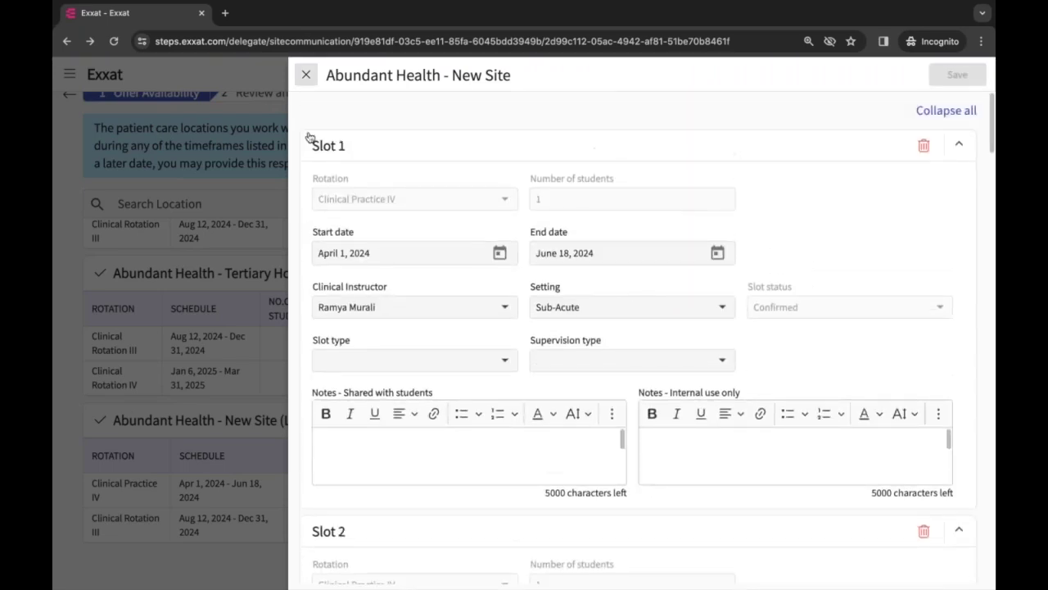
{"action": "left_click", "coordinate": [305, 77]}
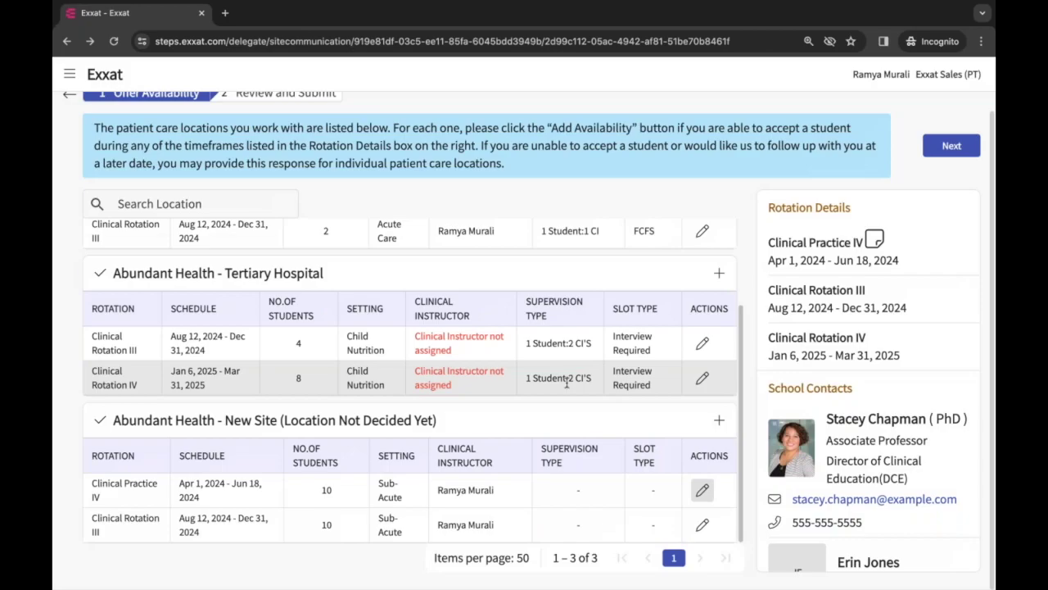
{"action": "key", "text": "super+Tab"}
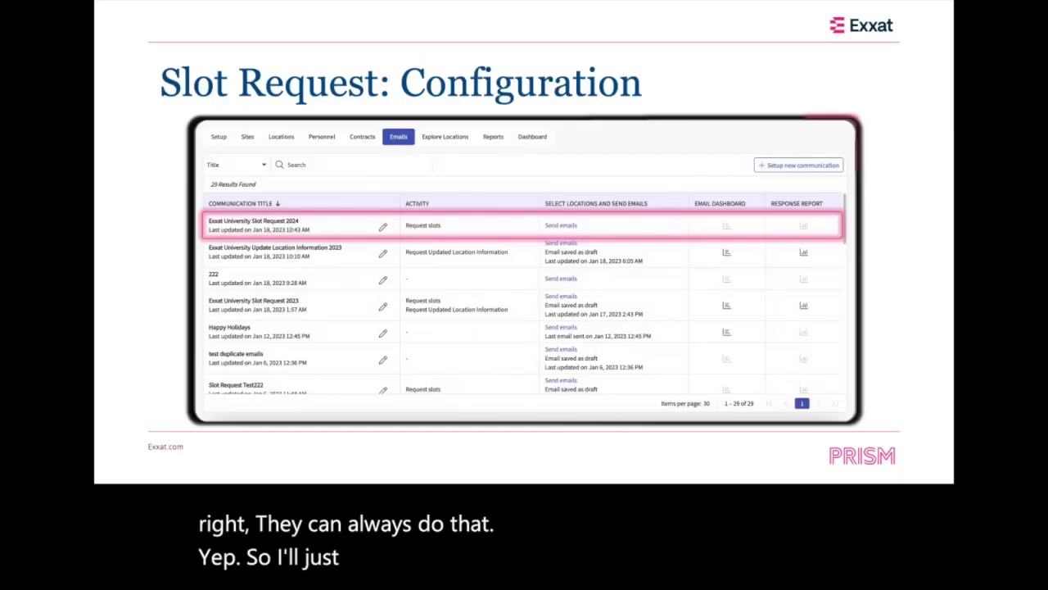
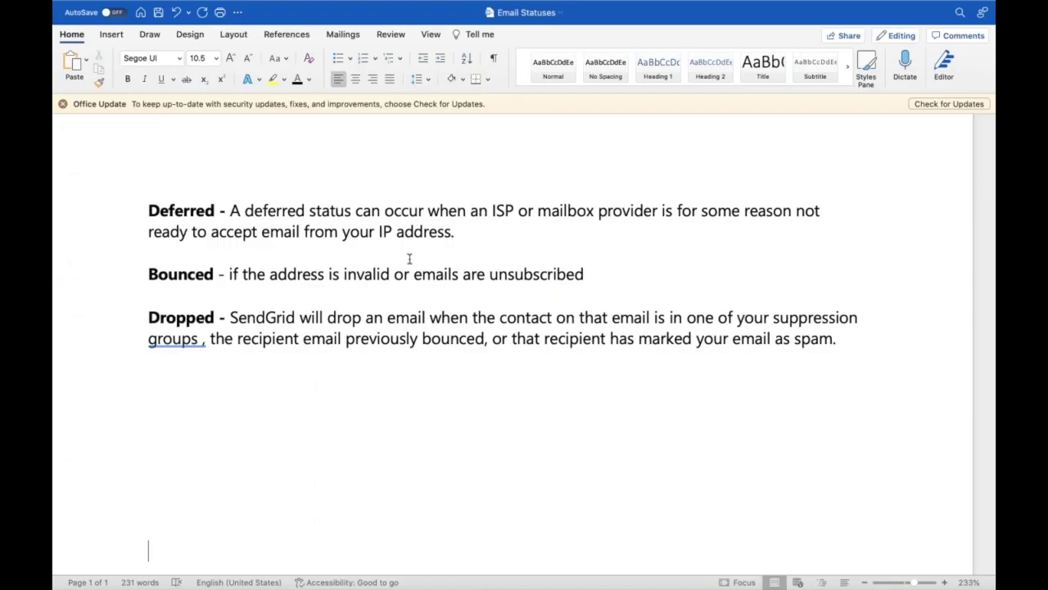
Return to Chrome's Sites > Emails list with Slot Request 2025 at the top
{"action": "left_click", "coordinate": [410, 273]}
{"action": "key", "text": "super+Tab"}
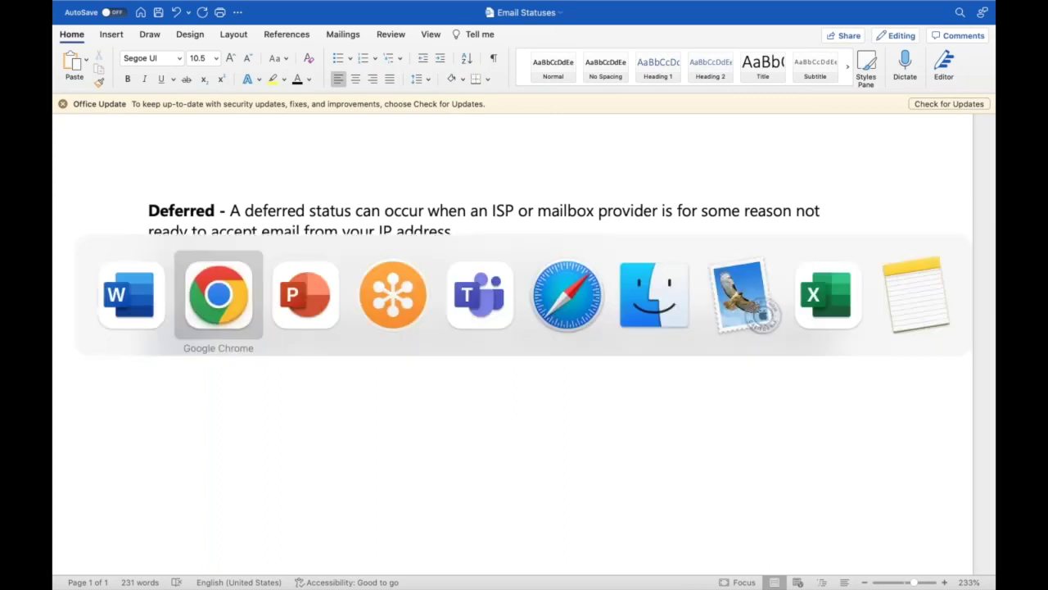
{"action": "scroll", "coordinate": [613, 366], "scroll_direction": "up", "scroll_amount": 5}
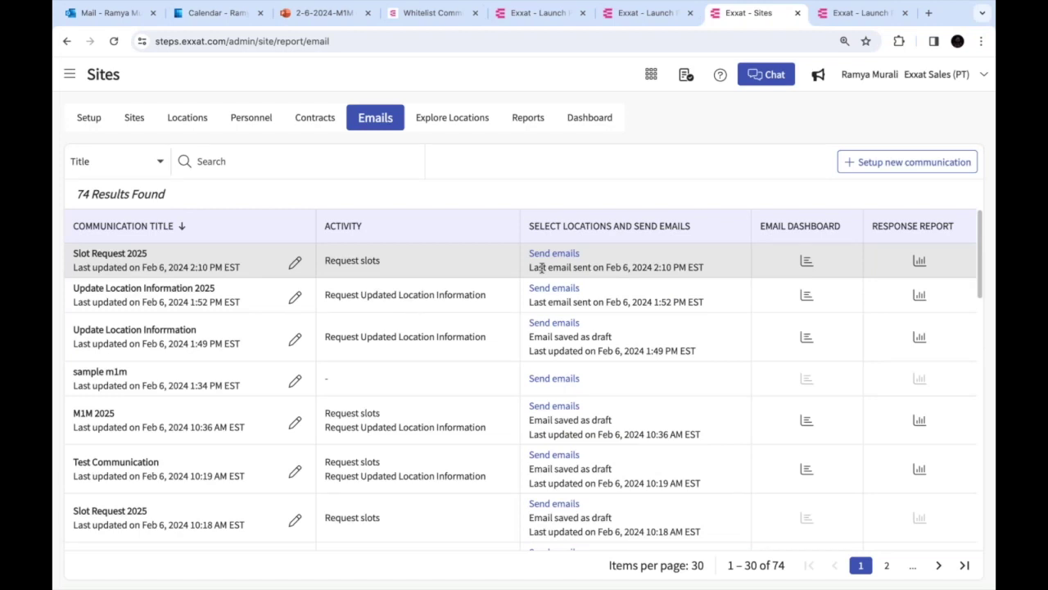
Open Slot Request 2025 for editing and review its Configure Add-On Activity page
{"action": "left_click", "coordinate": [296, 263]}
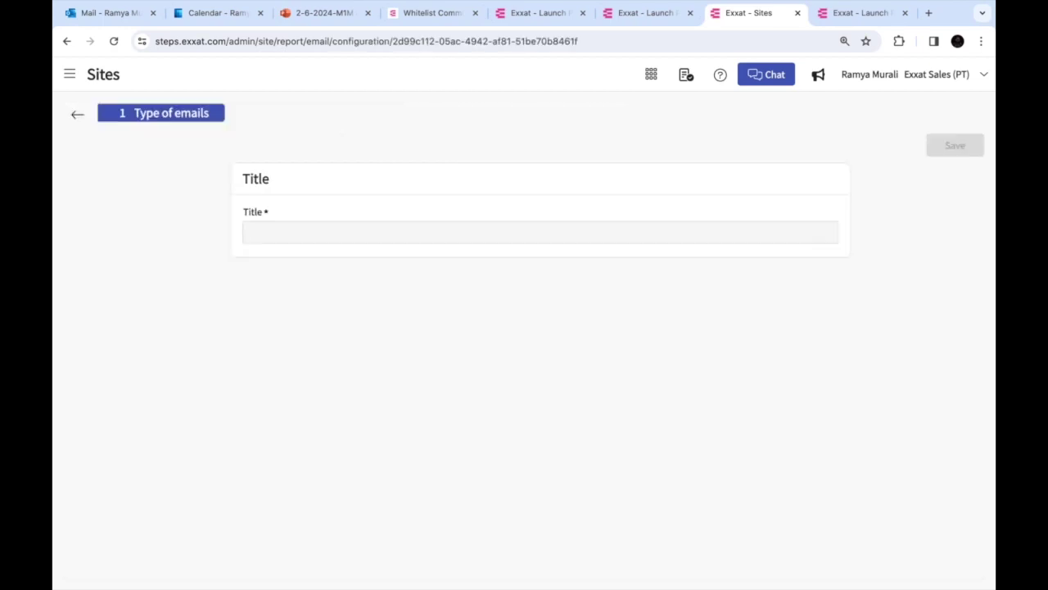
{"action": "left_click", "coordinate": [955, 145]}
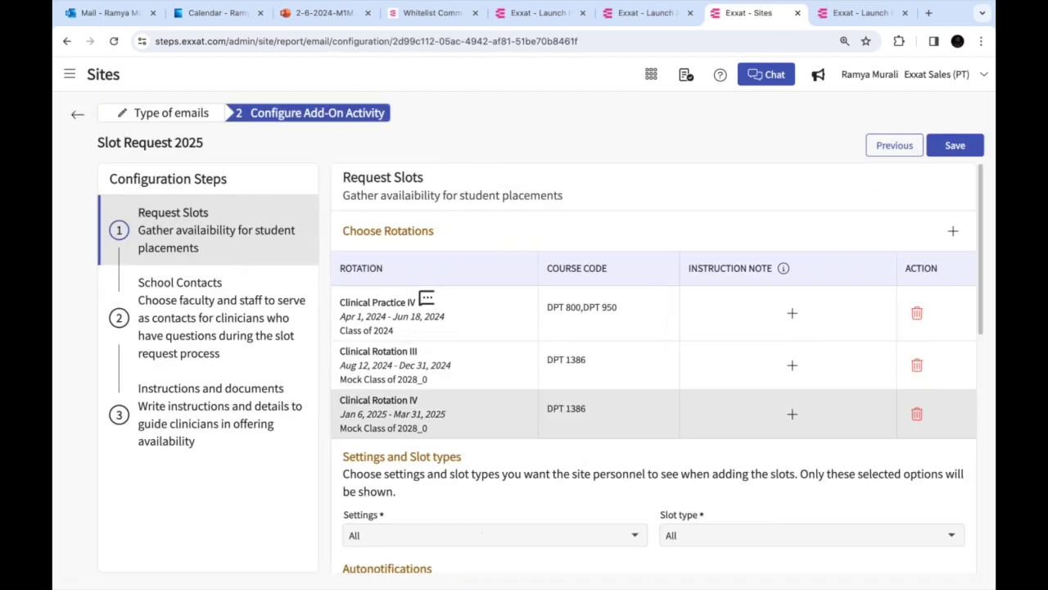
{"action": "scroll", "coordinate": [357, 320], "scroll_direction": "down", "scroll_amount": 4}
{"action": "left_click_drag", "start_coordinate": [343, 305], "coordinate": [459, 339]}
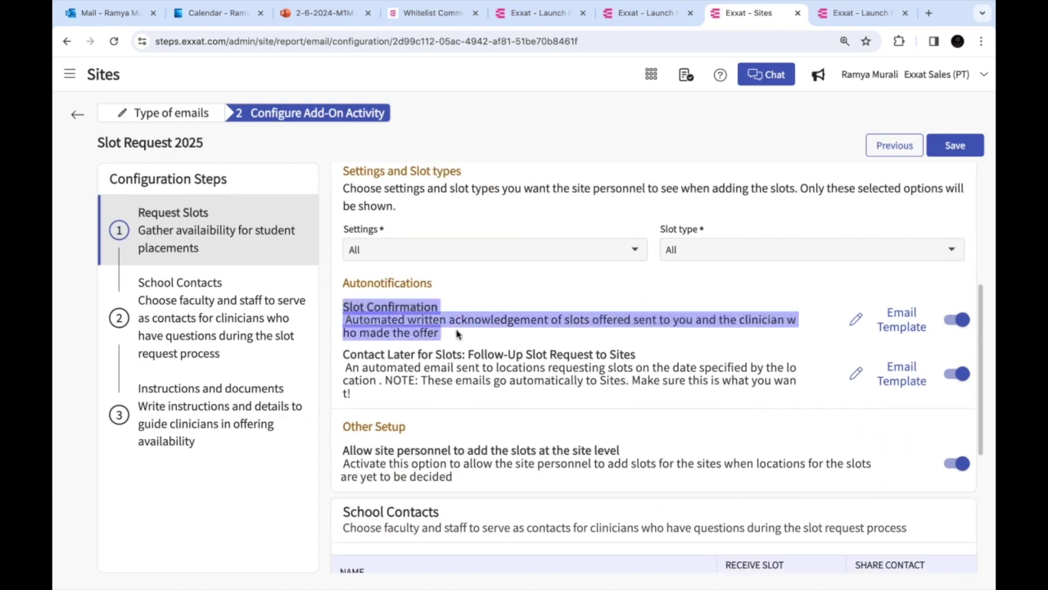
{"action": "scroll", "coordinate": [456, 333], "scroll_direction": "down", "scroll_amount": 3}
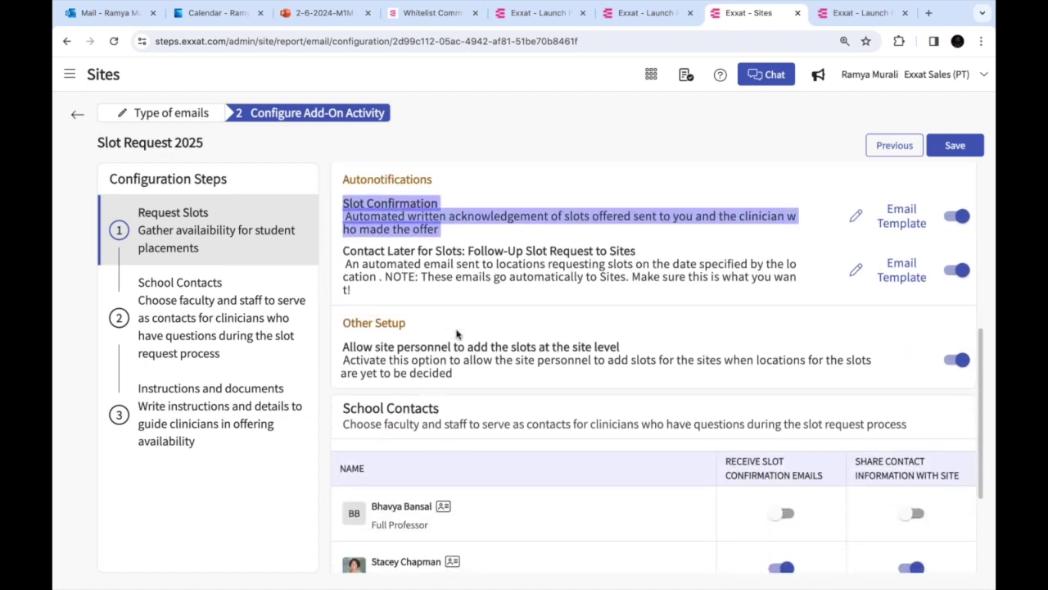
{"action": "scroll", "coordinate": [456, 334], "scroll_direction": "down", "scroll_amount": 4}
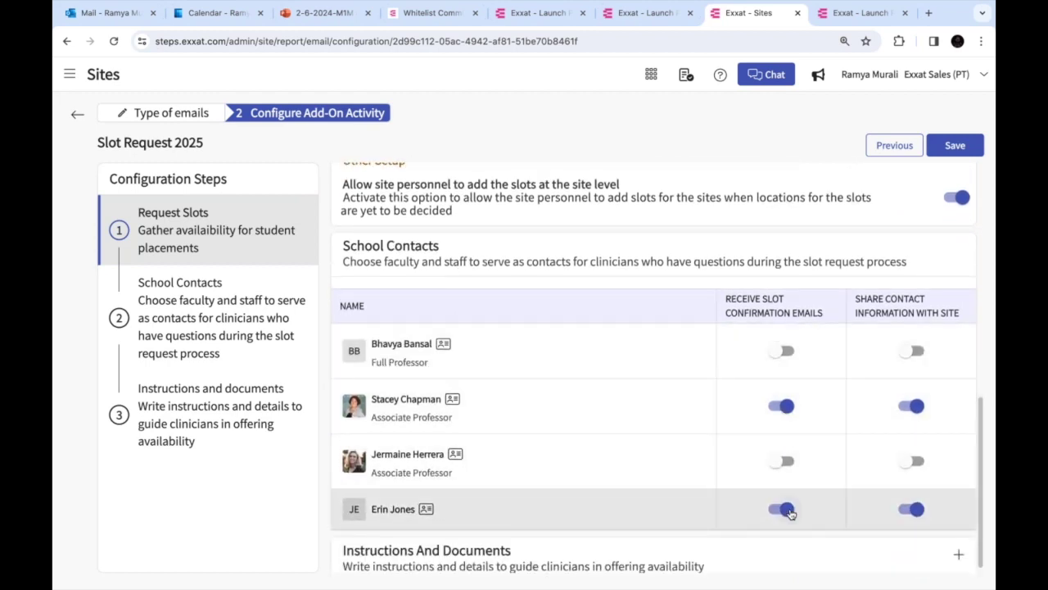
{"action": "scroll", "coordinate": [790, 512], "scroll_direction": "up", "scroll_amount": 3}
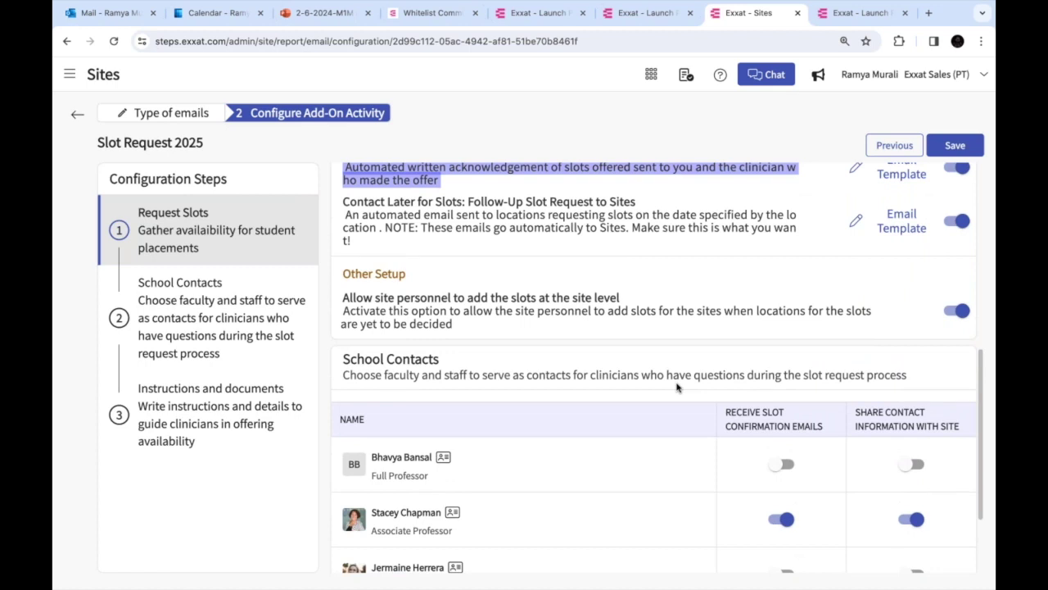
{"action": "scroll", "coordinate": [677, 388], "scroll_direction": "up", "scroll_amount": 3}
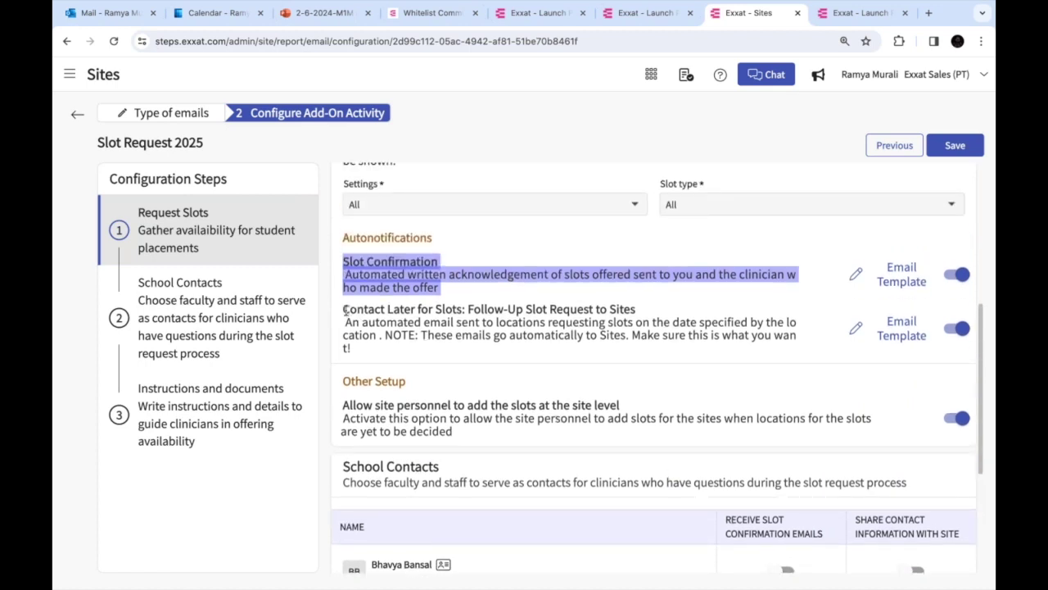
Point out the Slot Confirmation and Contact Later for Slots autonotification descriptions
{"action": "left_click_drag", "start_coordinate": [344, 310], "coordinate": [372, 352]}
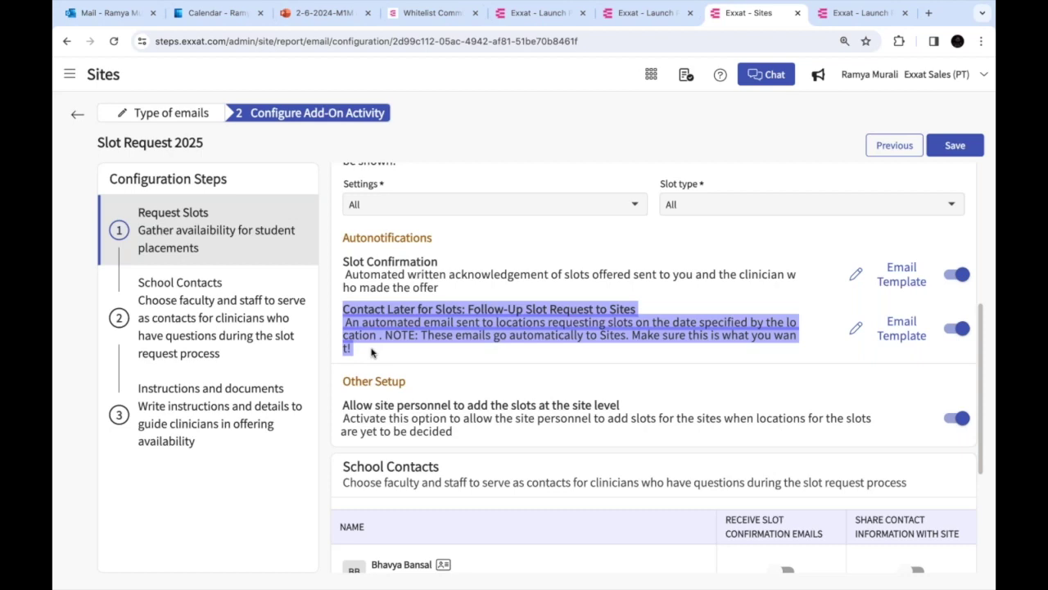
{"action": "left_click", "coordinate": [371, 353]}
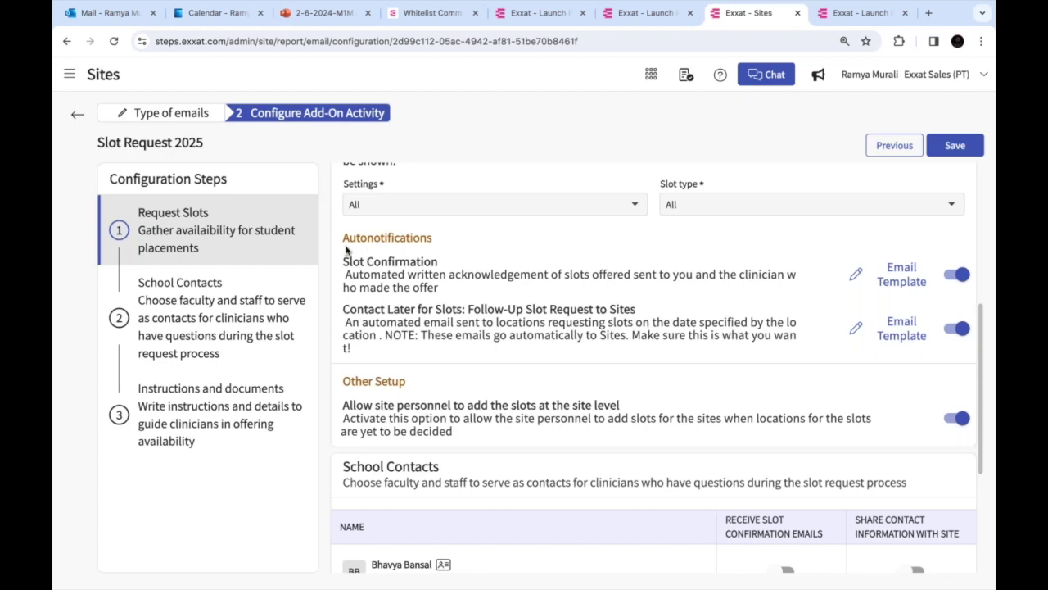
{"action": "left_click_drag", "start_coordinate": [382, 240], "coordinate": [482, 337]}
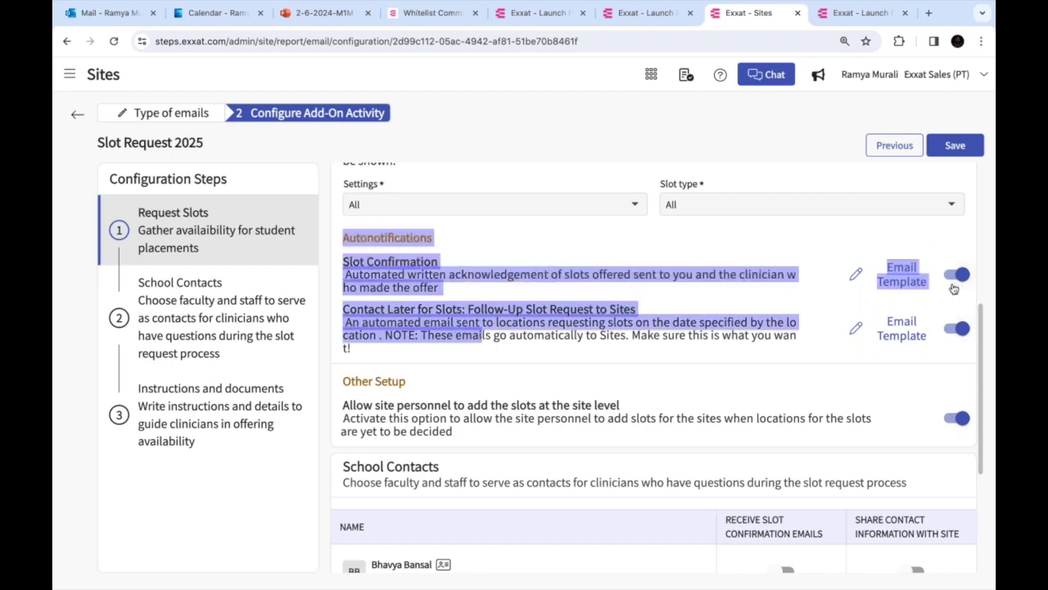
{"action": "left_click_drag", "start_coordinate": [439, 287], "coordinate": [339, 277]}
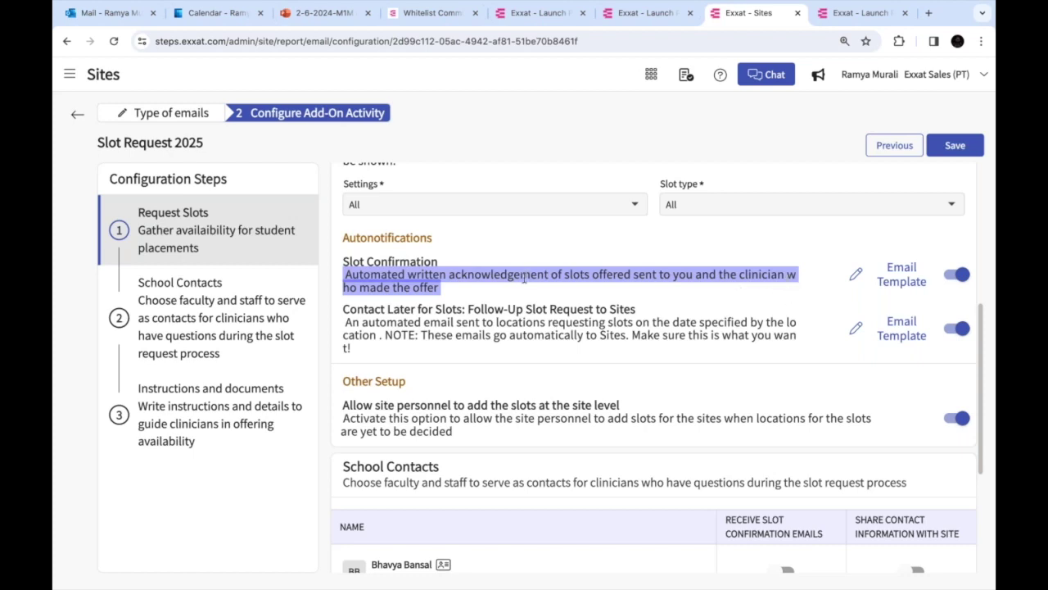
{"action": "left_click_drag", "start_coordinate": [344, 310], "coordinate": [390, 346]}
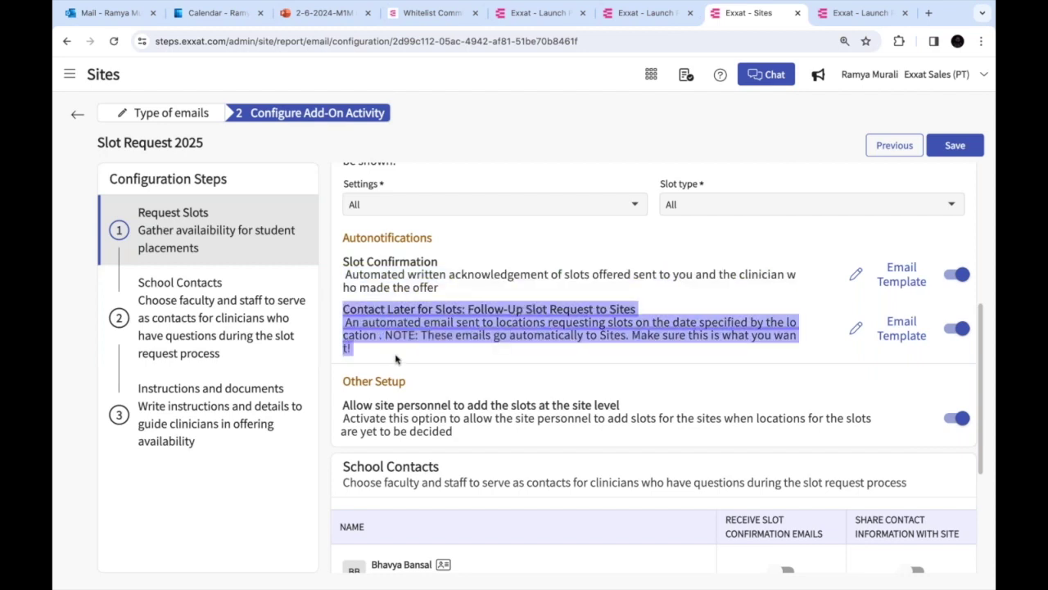
{"action": "left_click", "coordinate": [396, 357]}
Toggle the Contact Later autonotification off, then back on, leaving it enabled
{"action": "left_click", "coordinate": [953, 328]}
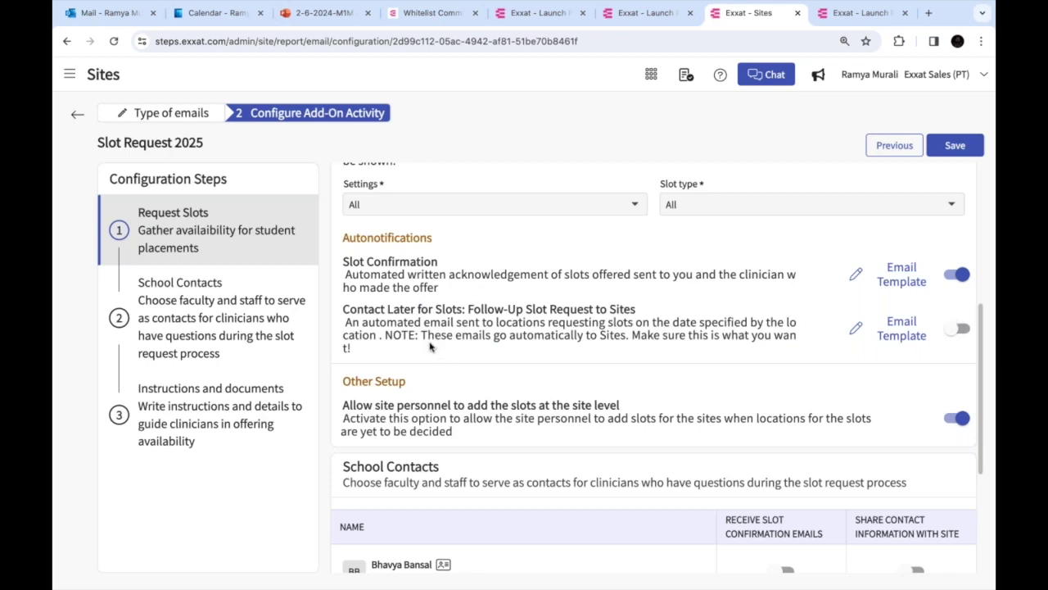
{"action": "triple_click", "coordinate": [348, 322]}
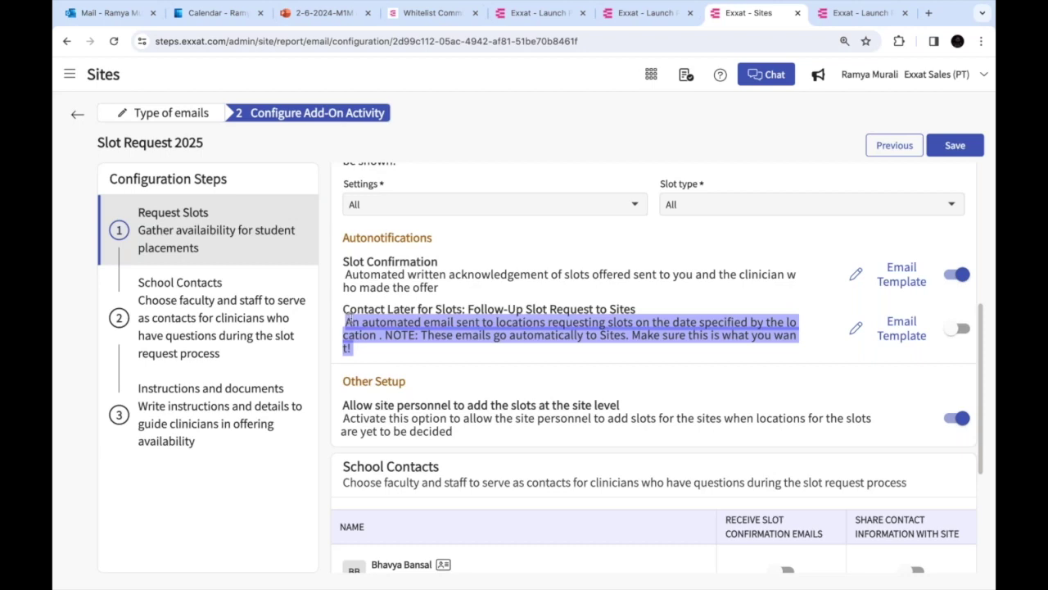
{"action": "left_click", "coordinate": [960, 330]}
{"action": "left_click", "coordinate": [627, 350]}
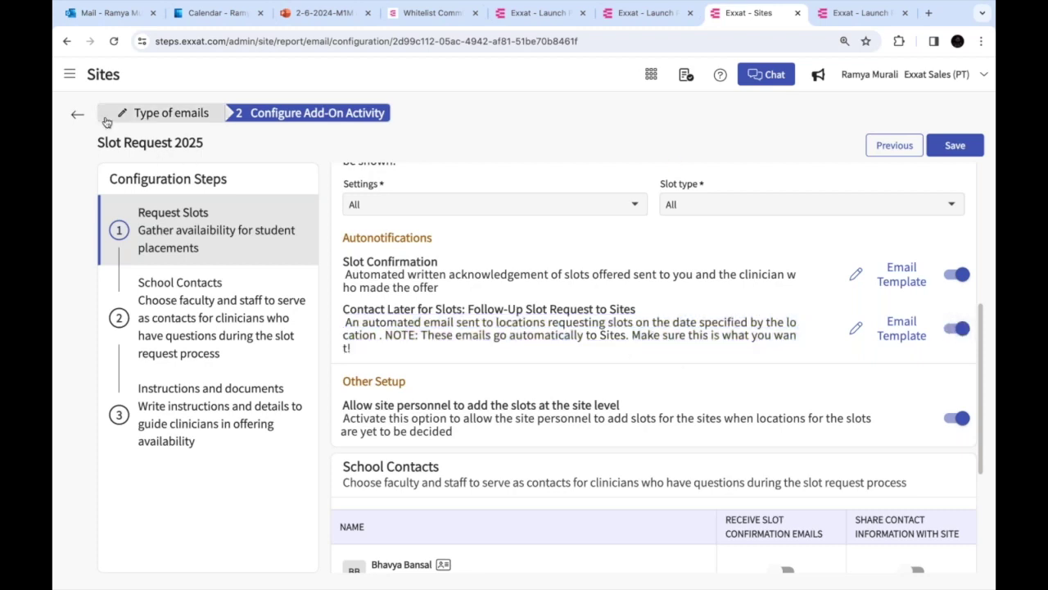
{"action": "key", "text": "super+Tab"}
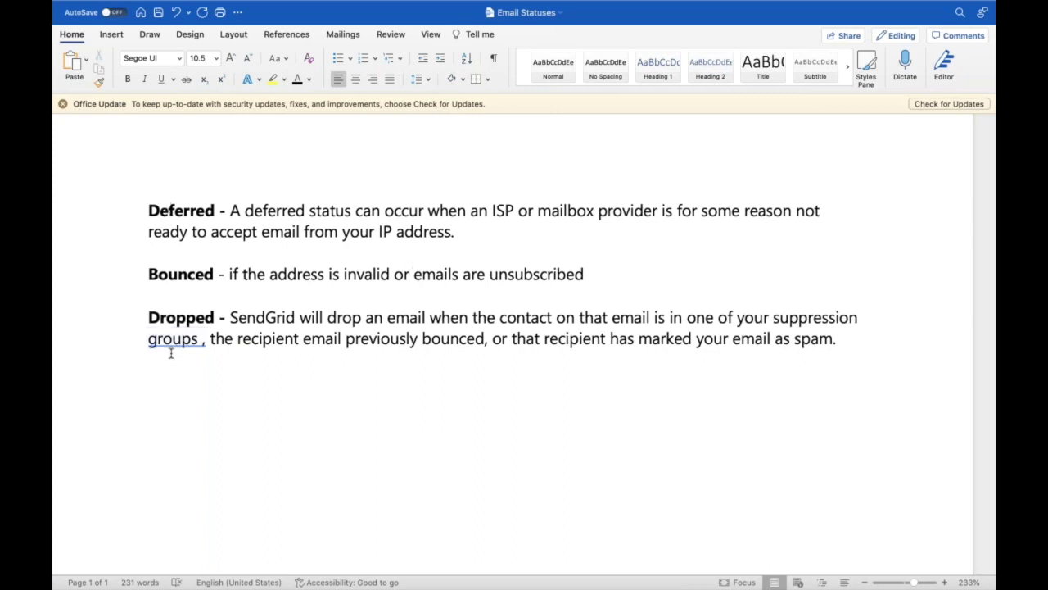
Go over the Bounced definition, pointing out invalid addresses
{"action": "double_click", "coordinate": [184, 276]}
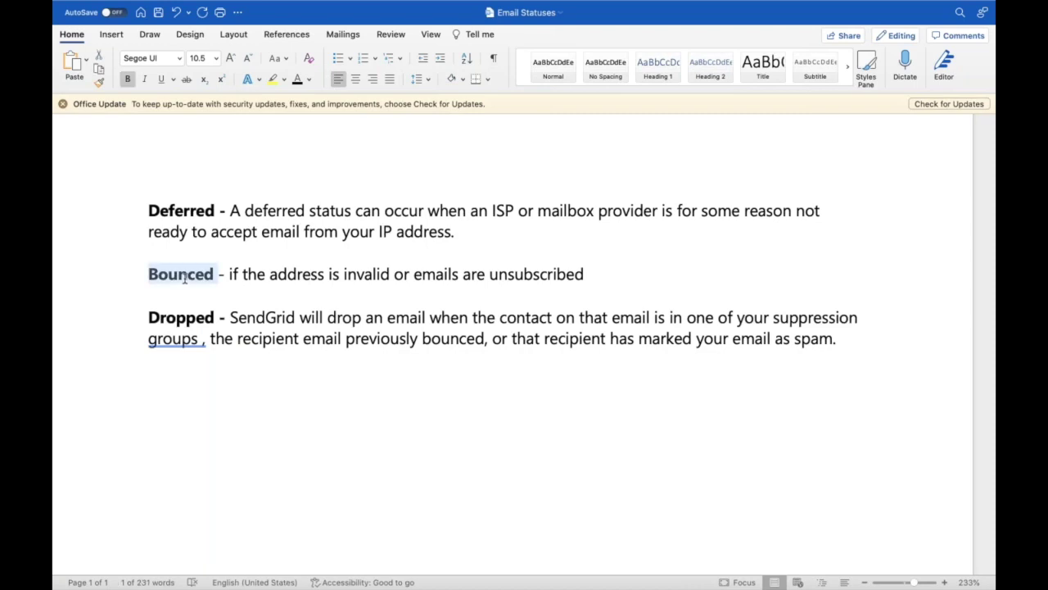
{"action": "double_click", "coordinate": [290, 276]}
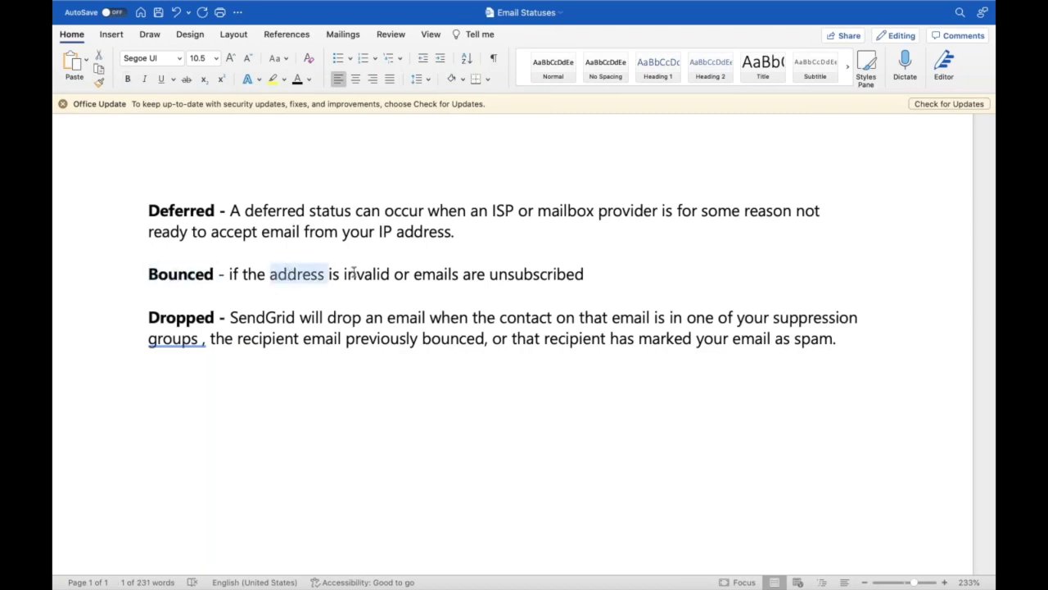
{"action": "double_click", "coordinate": [358, 274]}
{"action": "left_click", "coordinate": [447, 276]}
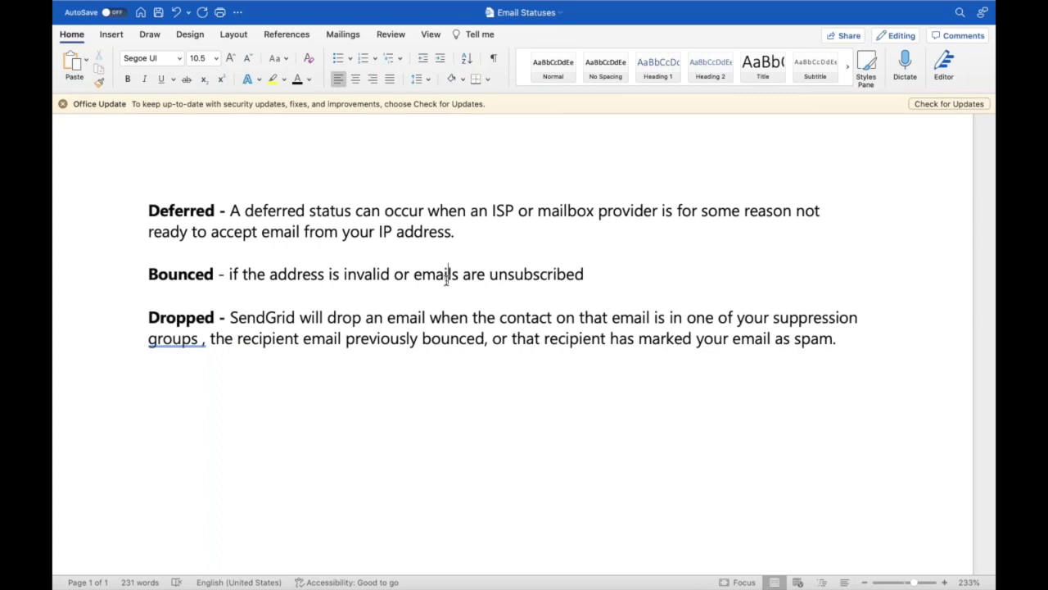
{"action": "left_click", "coordinate": [589, 274]}
{"action": "left_click_drag", "start_coordinate": [590, 274], "coordinate": [171, 280]}
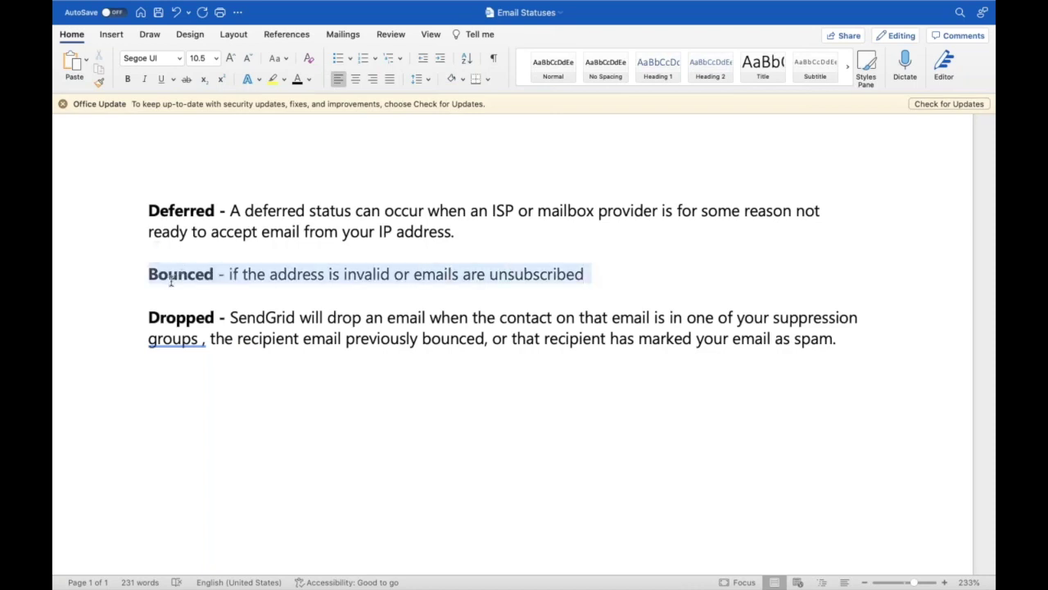
Explain the Deferred status, highlighting the mailbox provider explanation, and contrast it with Bounced
{"action": "double_click", "coordinate": [191, 207]}
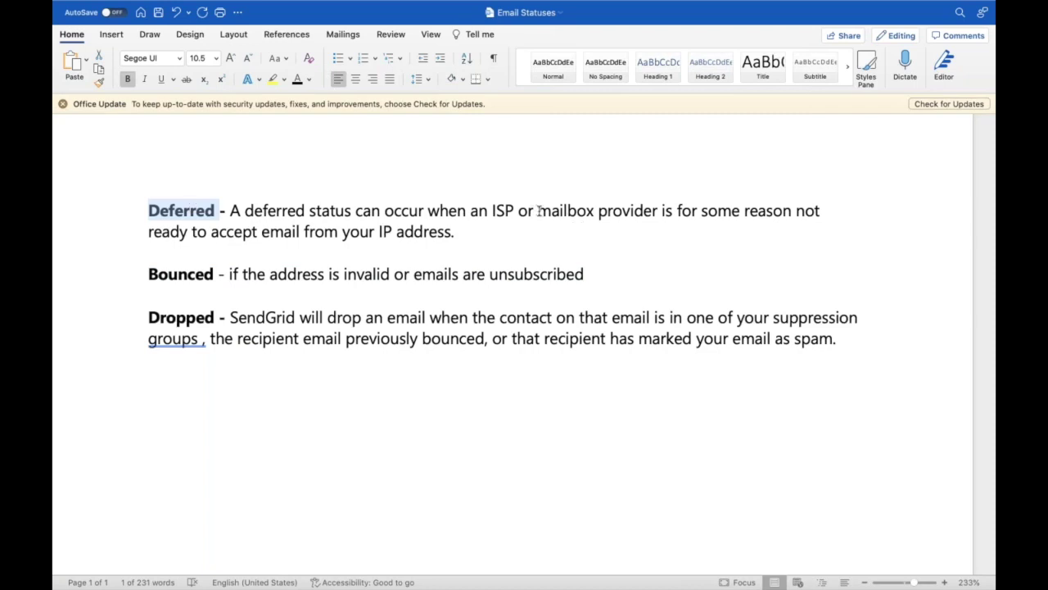
{"action": "left_click_drag", "start_coordinate": [538, 211], "coordinate": [625, 220]}
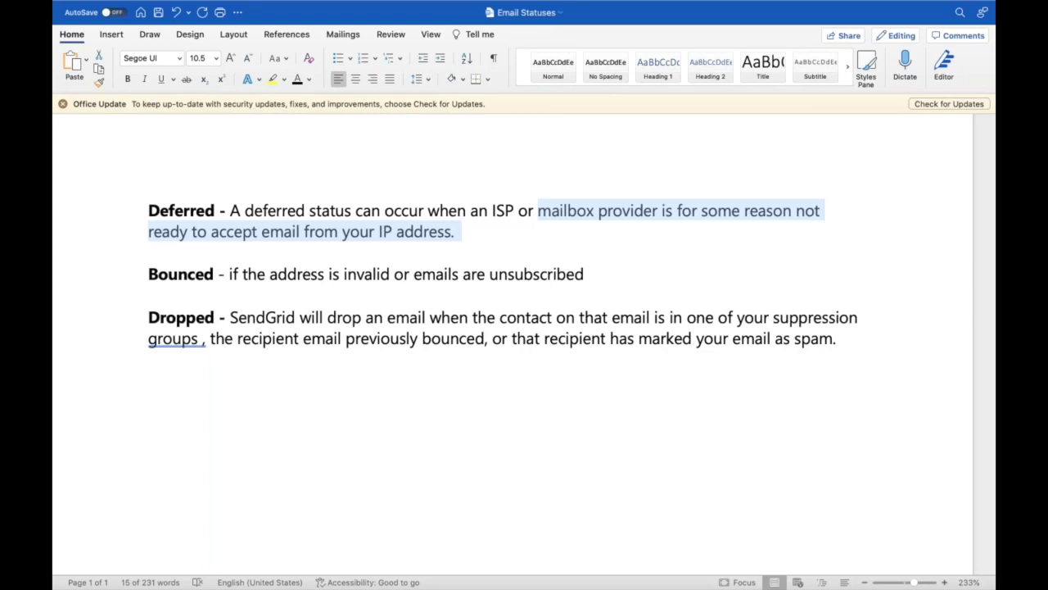
{"action": "left_click", "coordinate": [490, 240]}
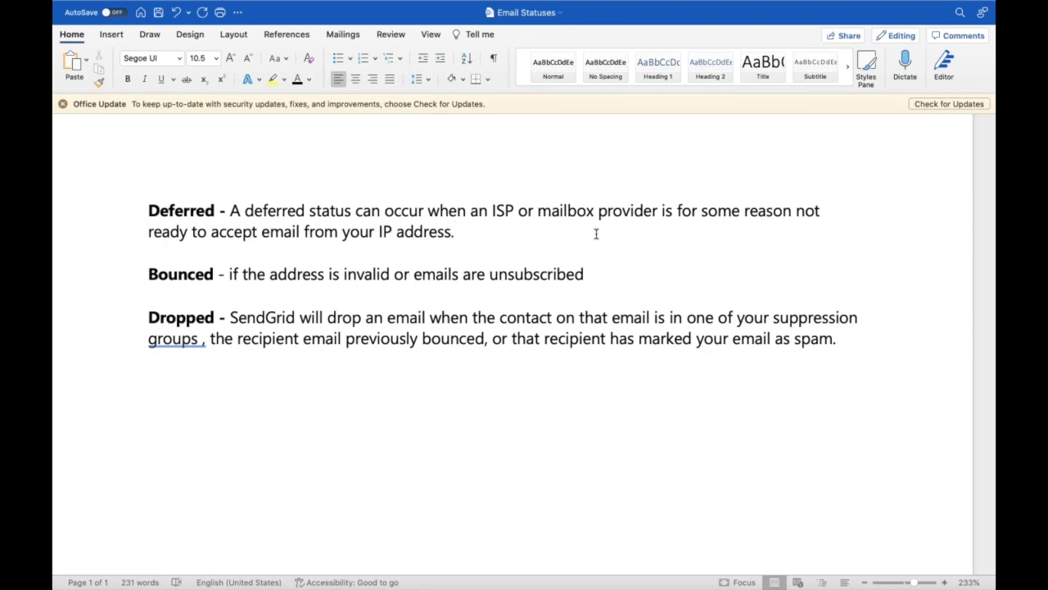
{"action": "double_click", "coordinate": [196, 210]}
{"action": "double_click", "coordinate": [180, 275]}
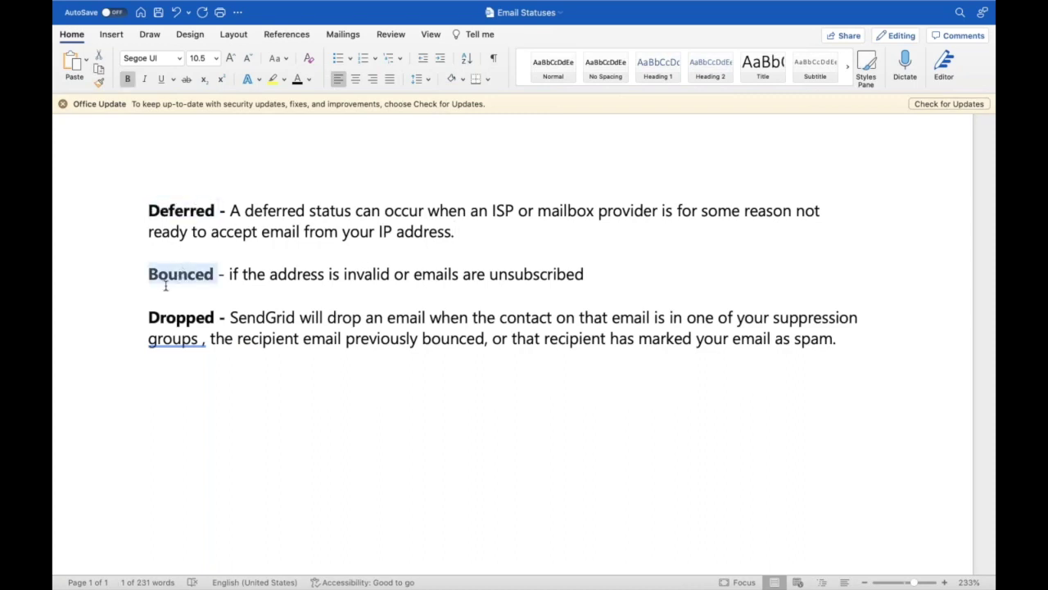
{"action": "double_click", "coordinate": [358, 275]}
{"action": "left_click", "coordinate": [418, 276]}
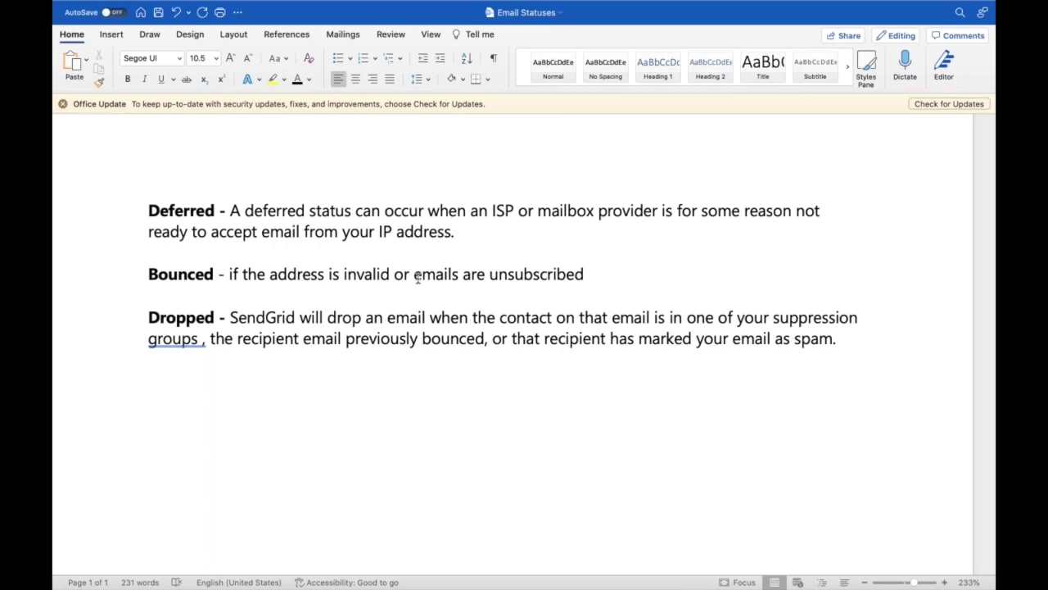
{"action": "double_click", "coordinate": [171, 204]}
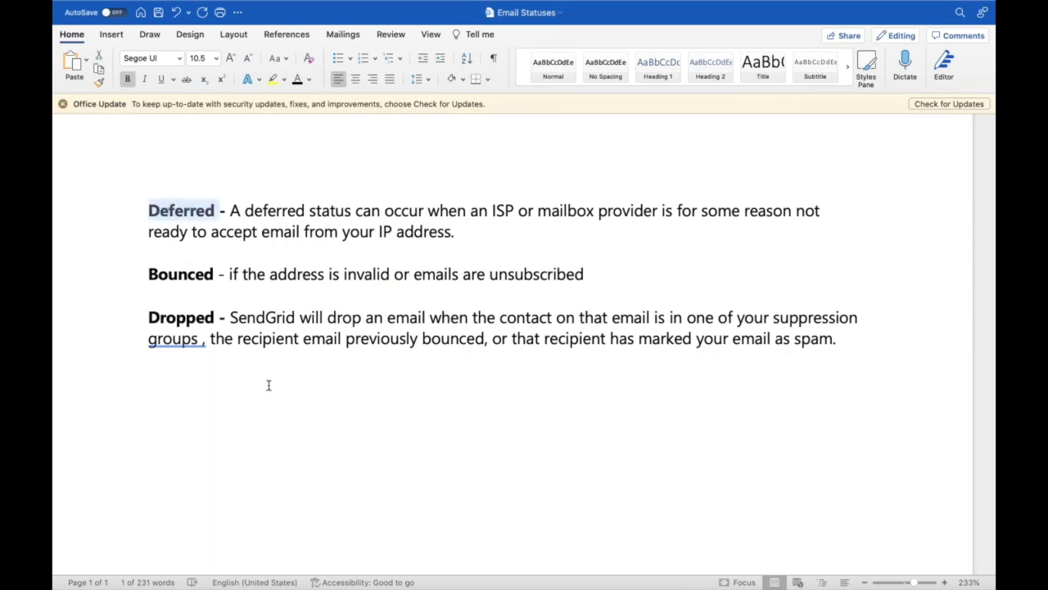
{"action": "left_click", "coordinate": [149, 401]}
Compare the Dropped status heading with Bounced in the Email Statuses document
{"action": "double_click", "coordinate": [177, 318]}
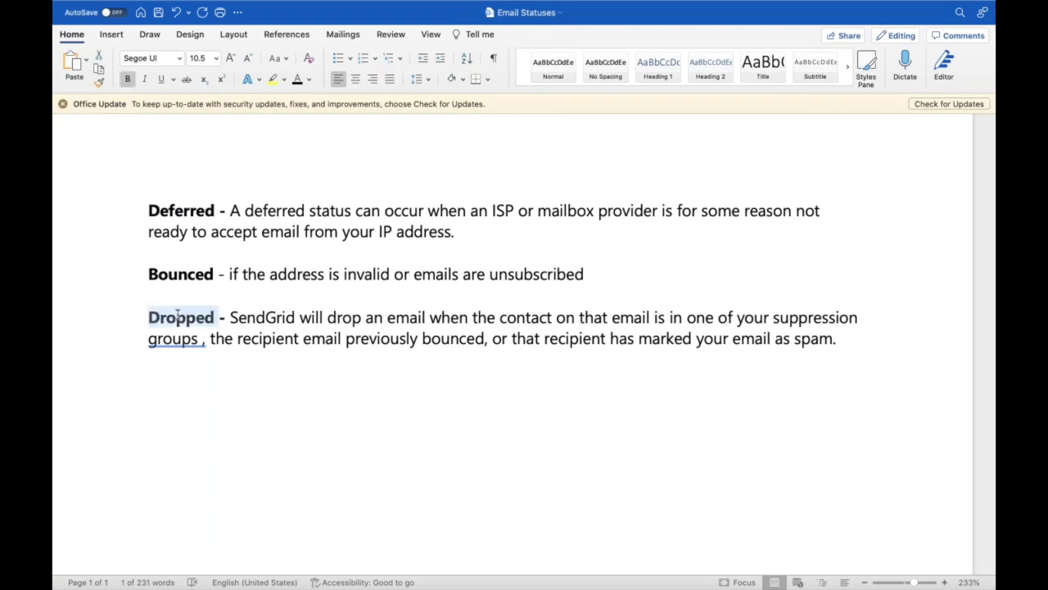
{"action": "left_click", "coordinate": [271, 354]}
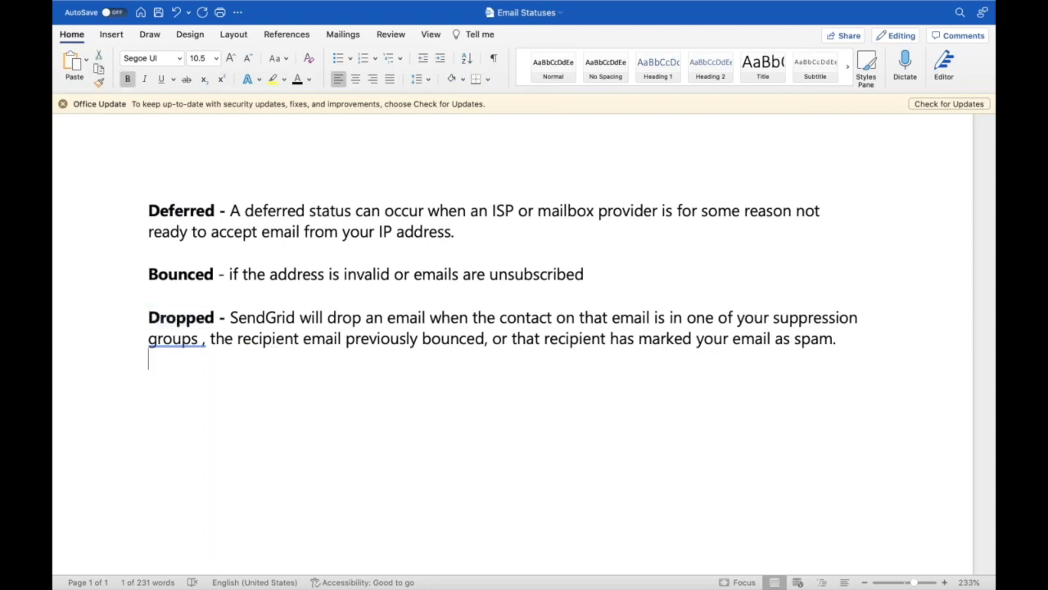
{"action": "double_click", "coordinate": [187, 279]}
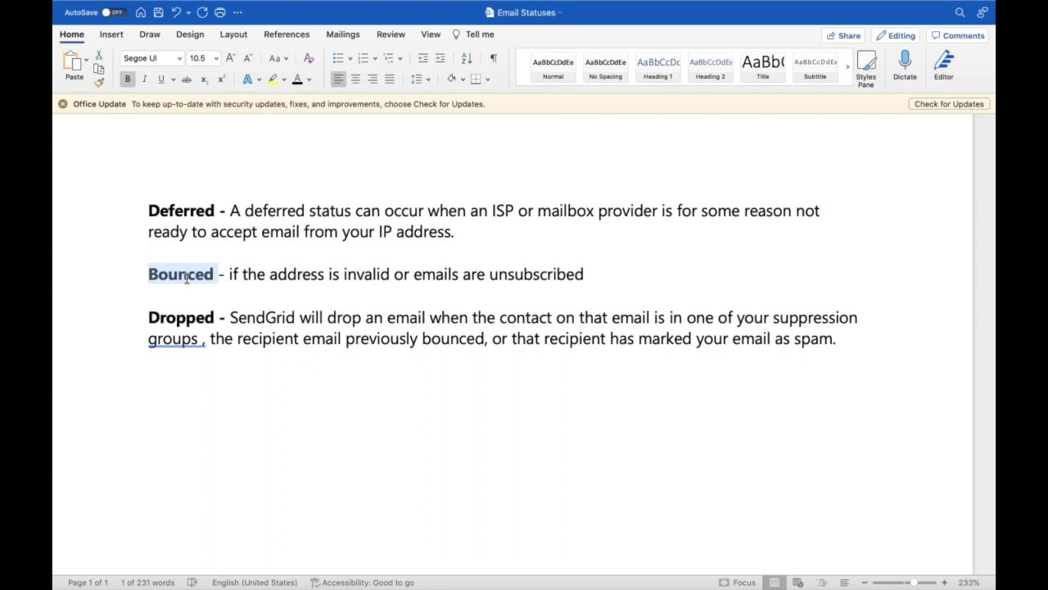
{"action": "double_click", "coordinate": [178, 321]}
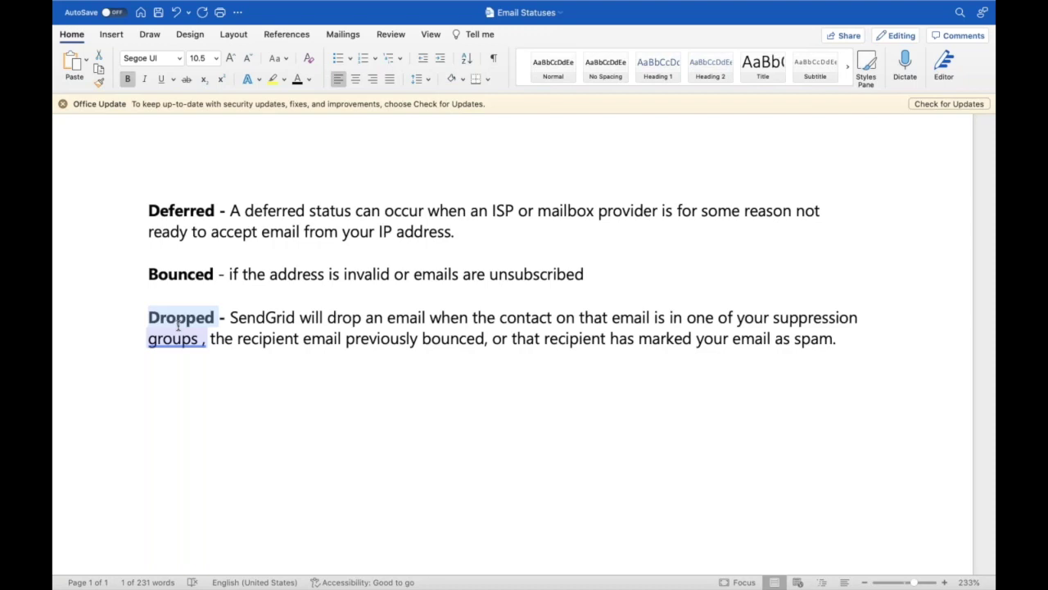
{"action": "left_click", "coordinate": [230, 366]}
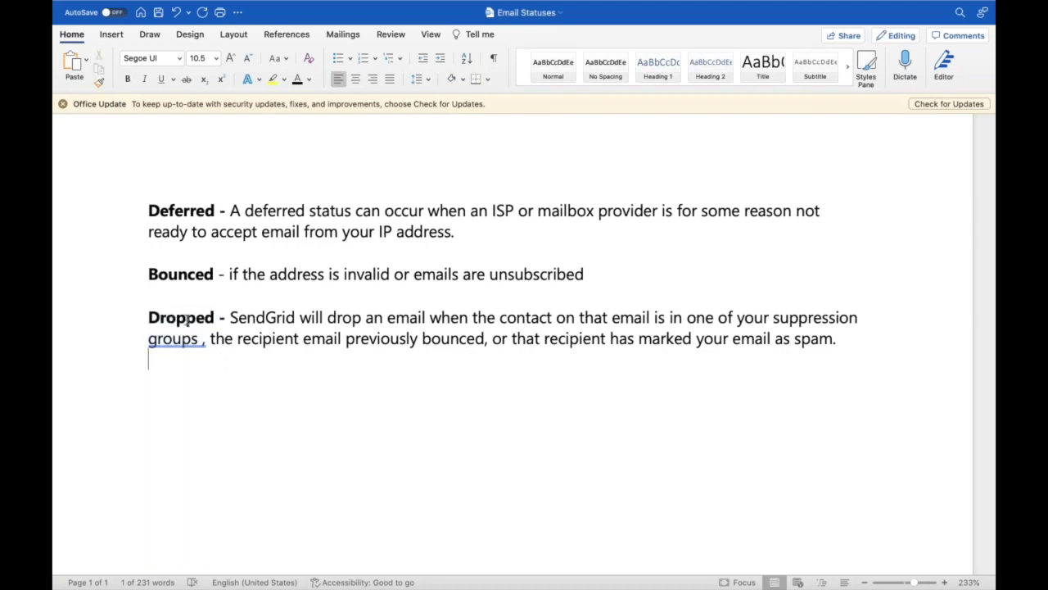
{"action": "double_click", "coordinate": [186, 318]}
{"action": "left_click", "coordinate": [251, 368]}
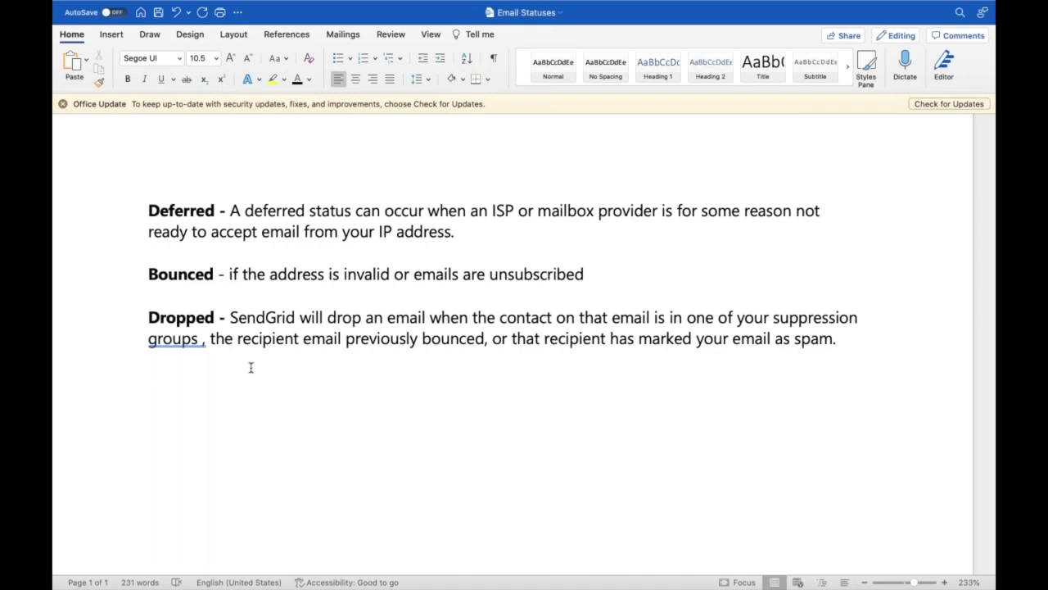
Walk through the Dropped definition, pointing out SendGrid
{"action": "left_click", "coordinate": [214, 318]}
{"action": "left_click", "coordinate": [149, 318], "text": "shift"}
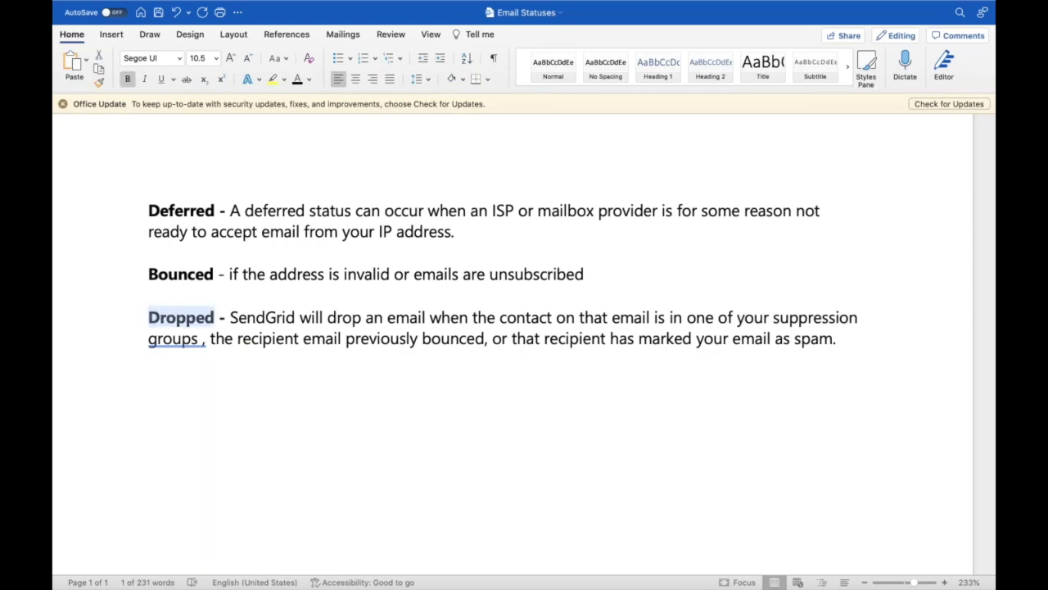
{"action": "left_click", "coordinate": [299, 372]}
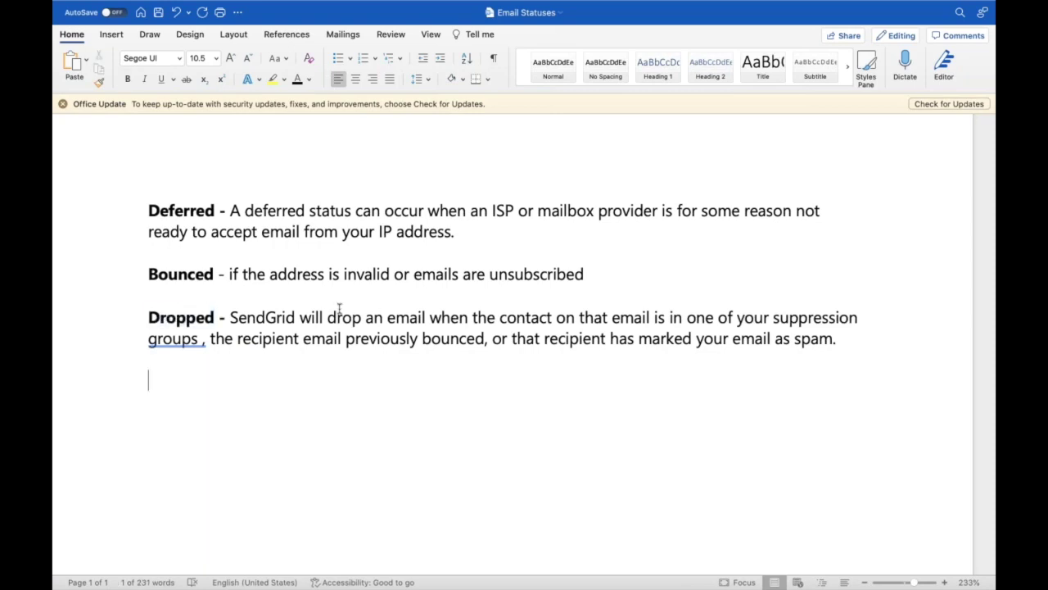
{"action": "double_click", "coordinate": [266, 318]}
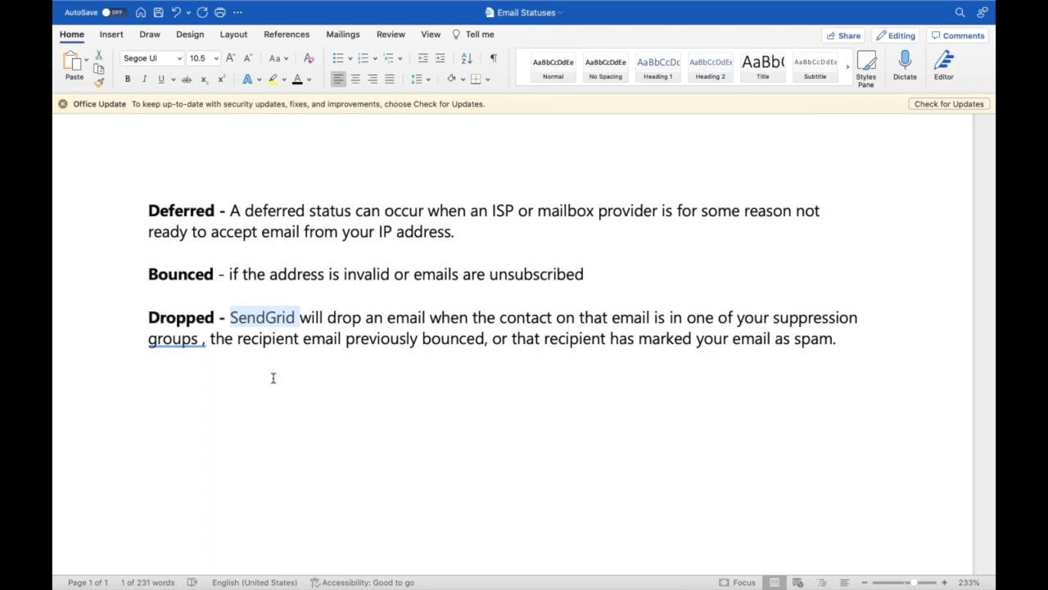
{"action": "left_click", "coordinate": [215, 377]}
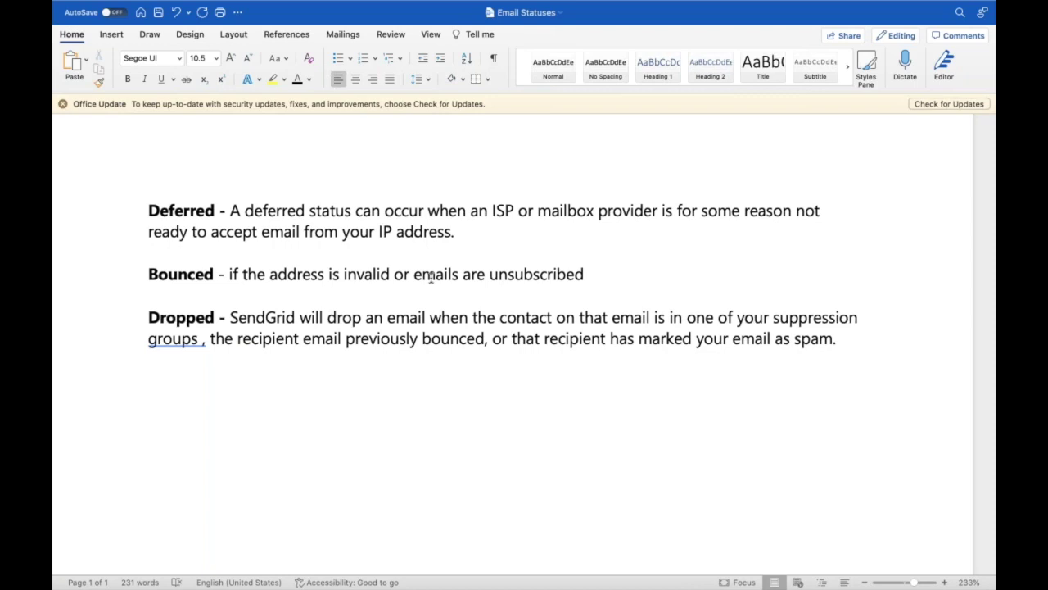
{"action": "double_click", "coordinate": [187, 319]}
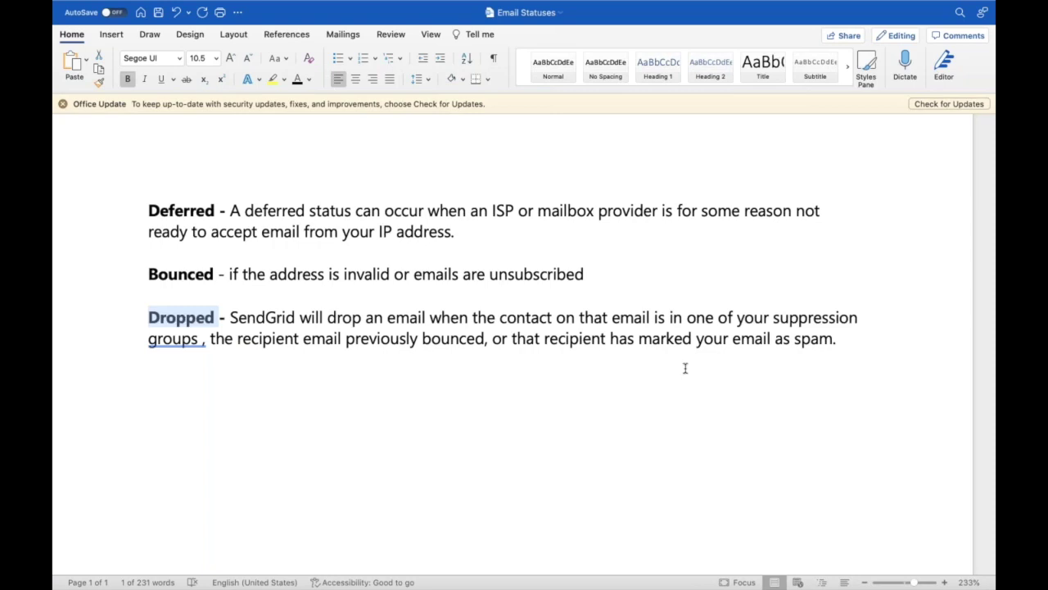
{"action": "left_click", "coordinate": [188, 322]}
{"action": "left_click", "coordinate": [251, 361]}
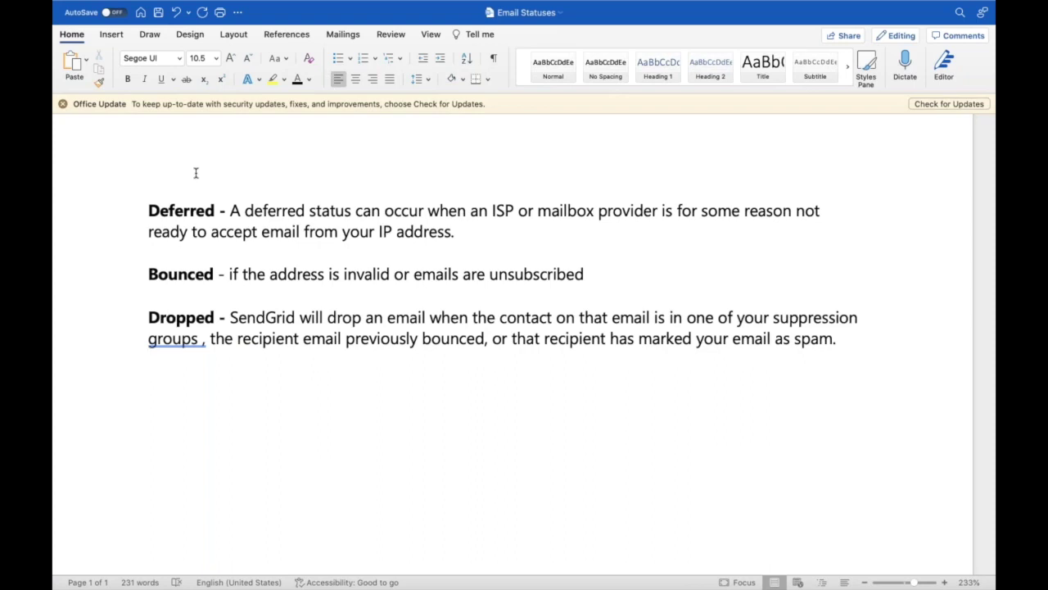
{"action": "key", "text": "super+Tab"}
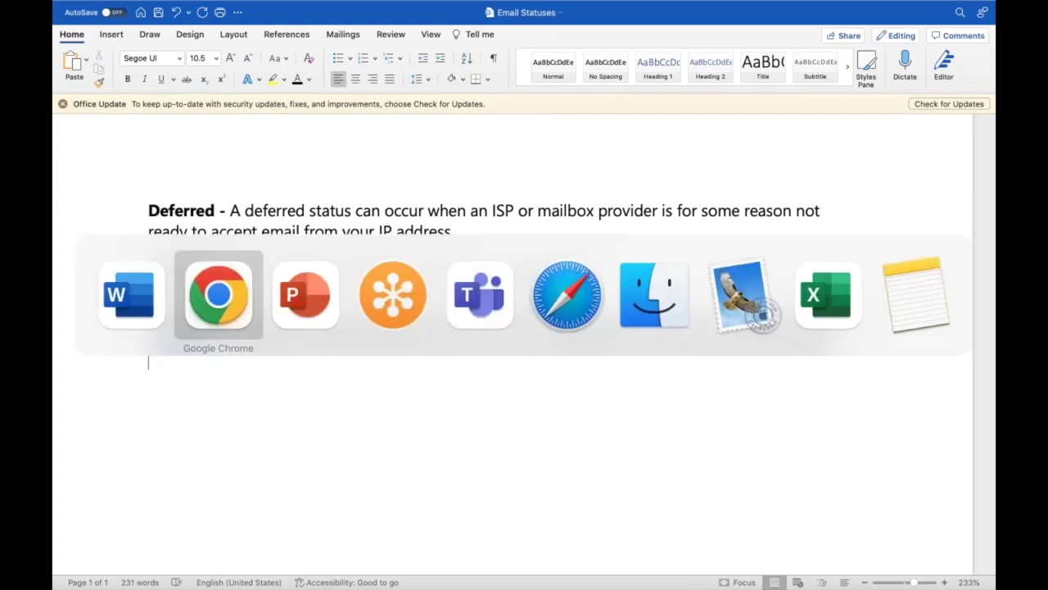
Advance the PowerPoint slideshow from Any Questions? to the Viewing Responses slide
{"action": "key", "text": "super+Tab"}
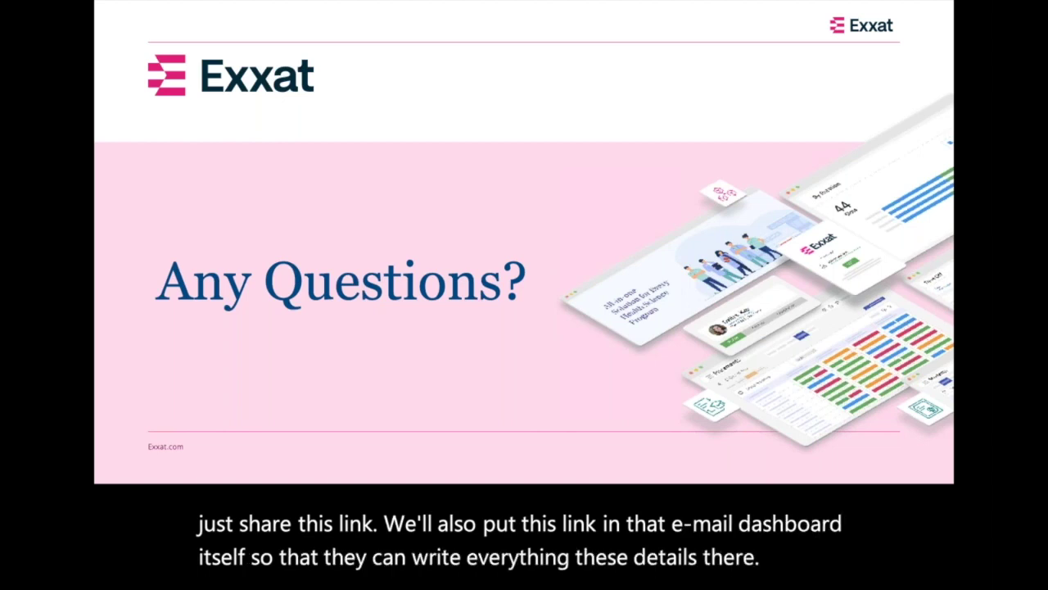
{"action": "key", "text": "Right"}
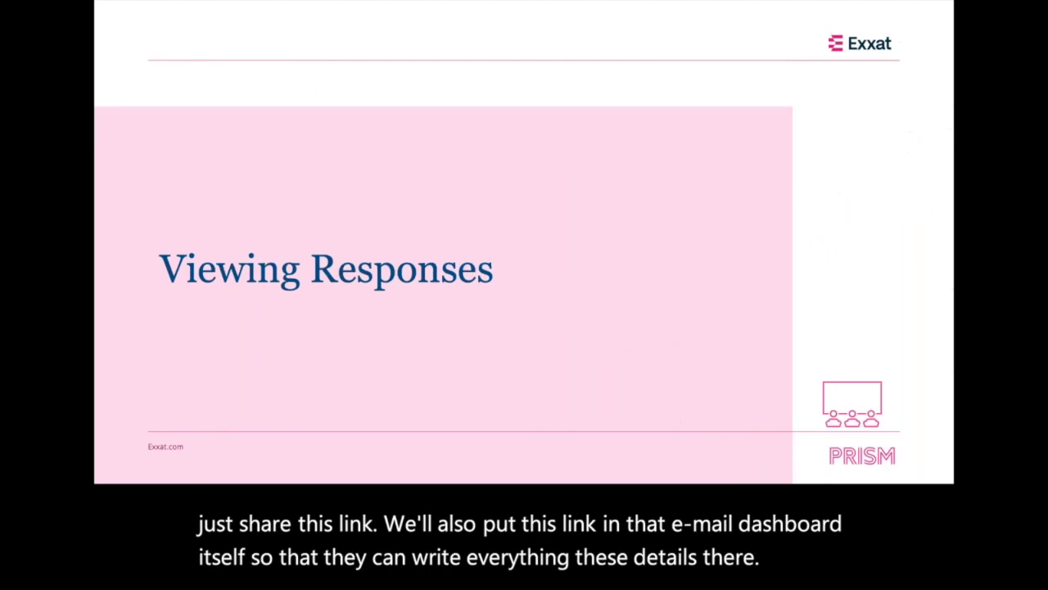
{"action": "key", "text": "super+Tab"}
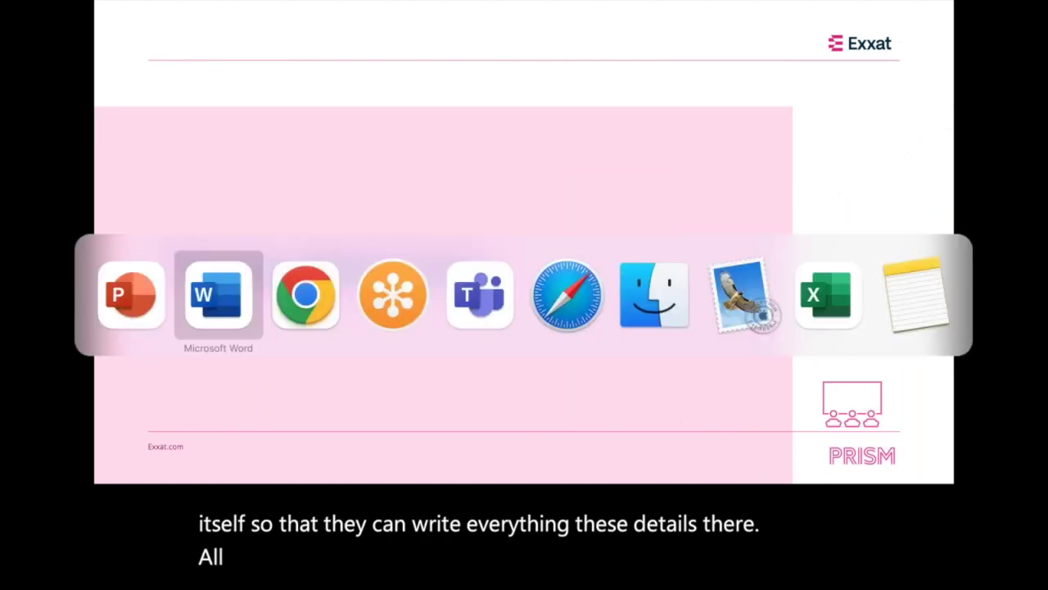
{"action": "key", "text": "super+Tab"}
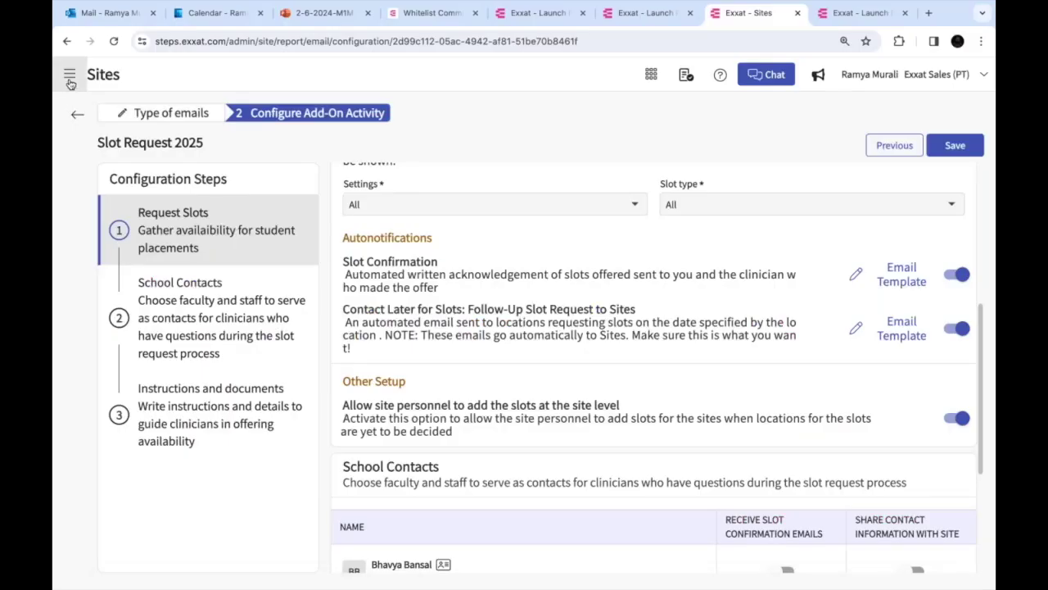
Go to Sites > Emails and briefly open the Slot Request 2025 response report
{"action": "left_click", "coordinate": [70, 75]}
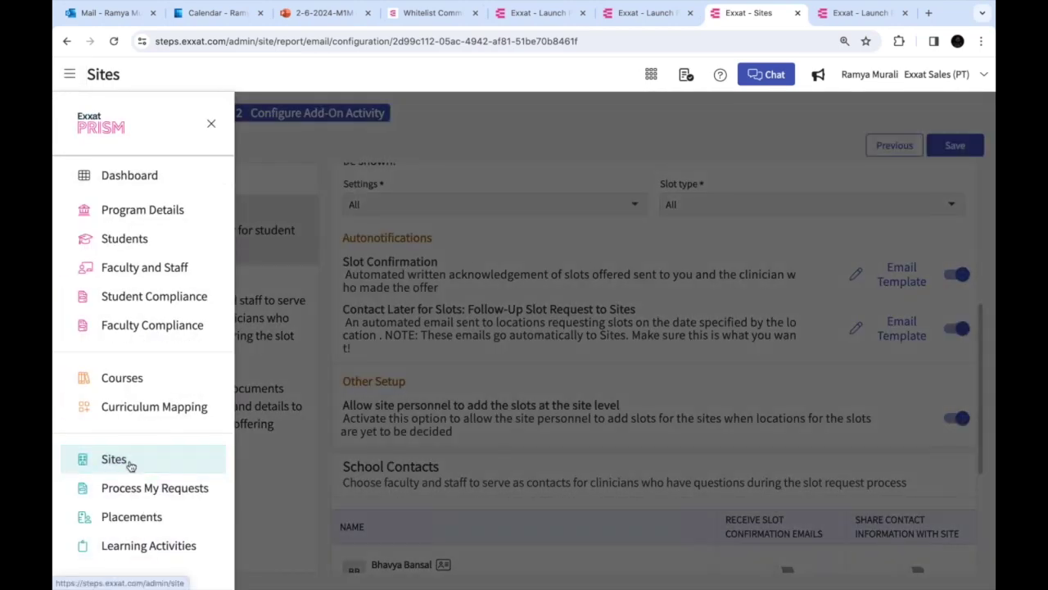
{"action": "left_click", "coordinate": [115, 459]}
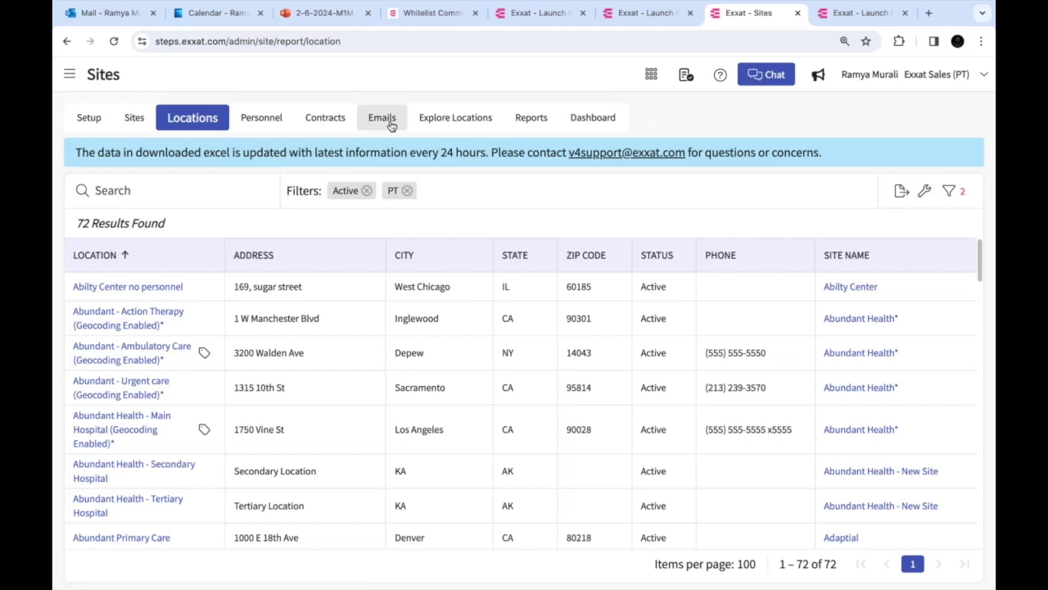
{"action": "left_click", "coordinate": [382, 119]}
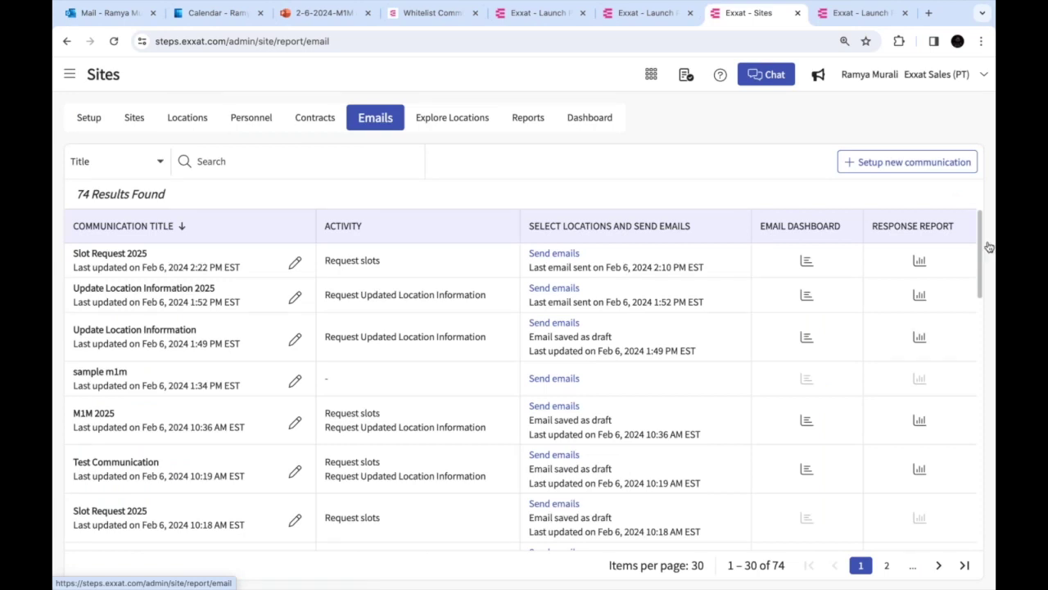
{"action": "left_click", "coordinate": [919, 262]}
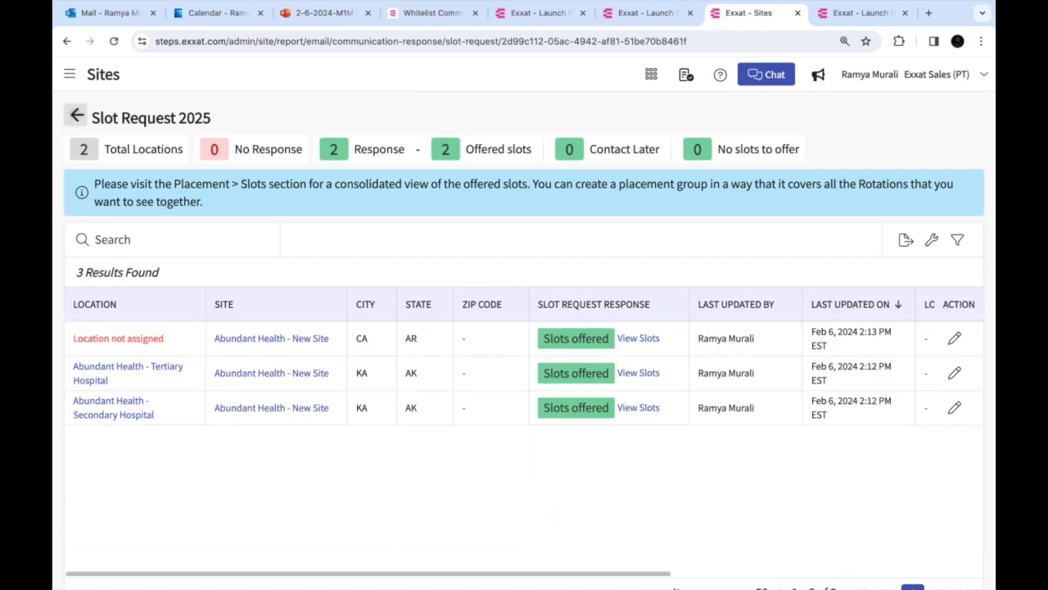
{"action": "left_click", "coordinate": [77, 116]}
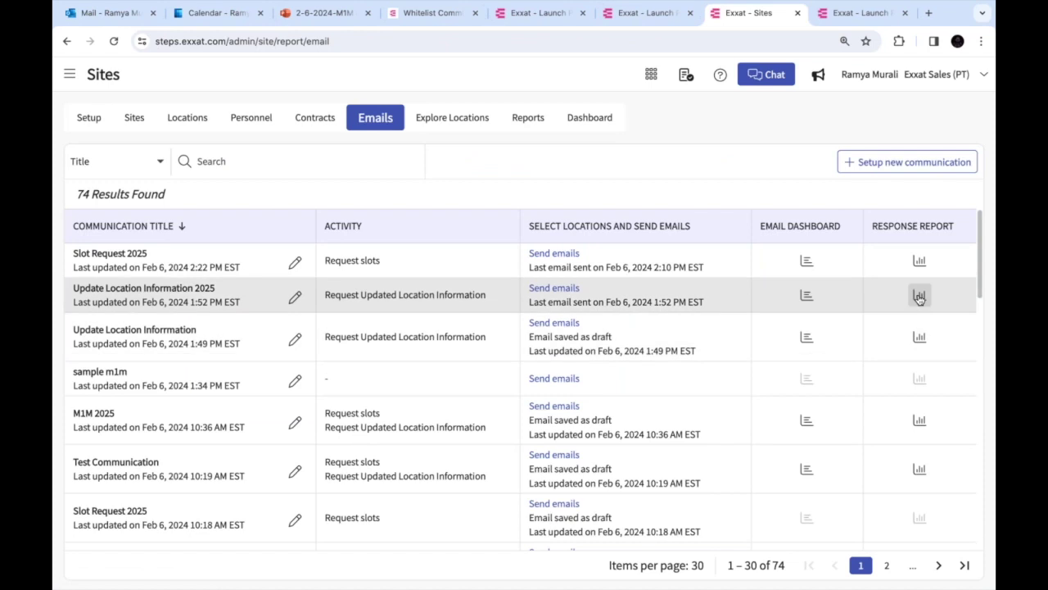
Check the secondary hospital's housing and parking note in the Update Location Information 2025 report
{"action": "left_click", "coordinate": [919, 296]}
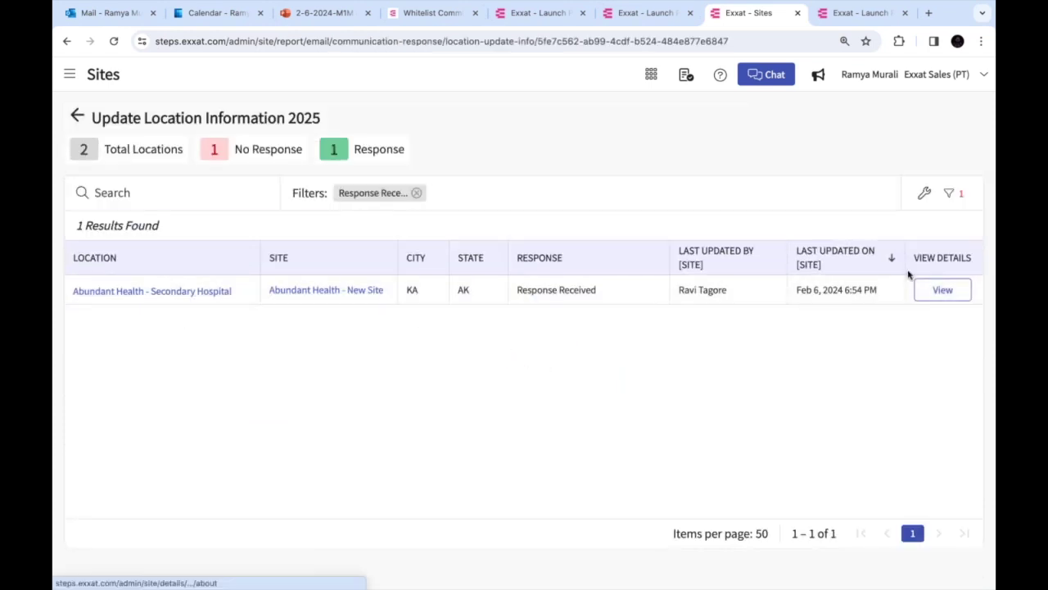
{"action": "left_click", "coordinate": [942, 290]}
{"action": "left_click_drag", "start_coordinate": [318, 175], "coordinate": [449, 178]}
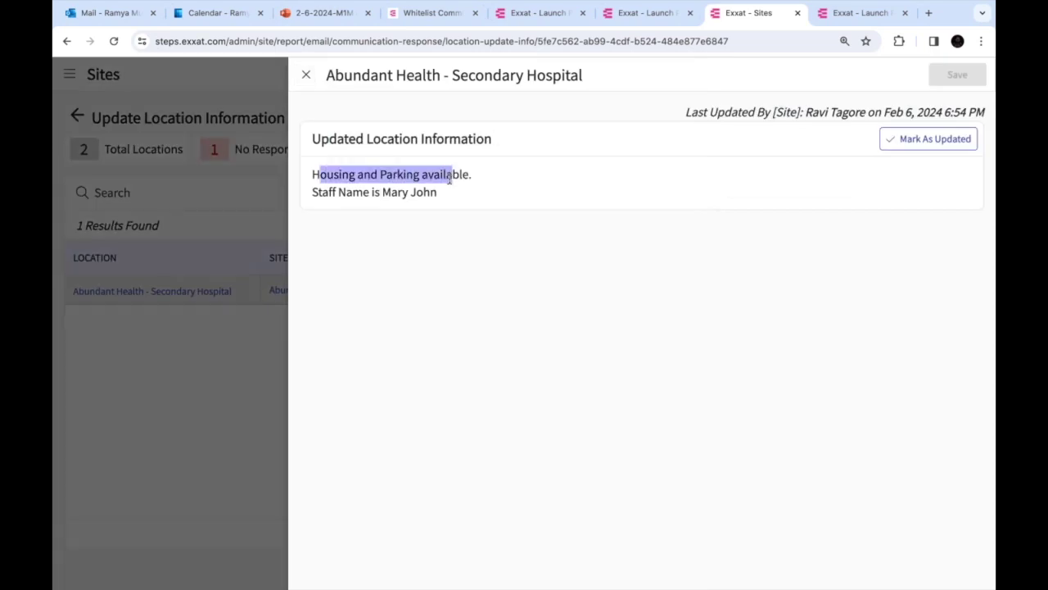
{"action": "left_click", "coordinate": [309, 85]}
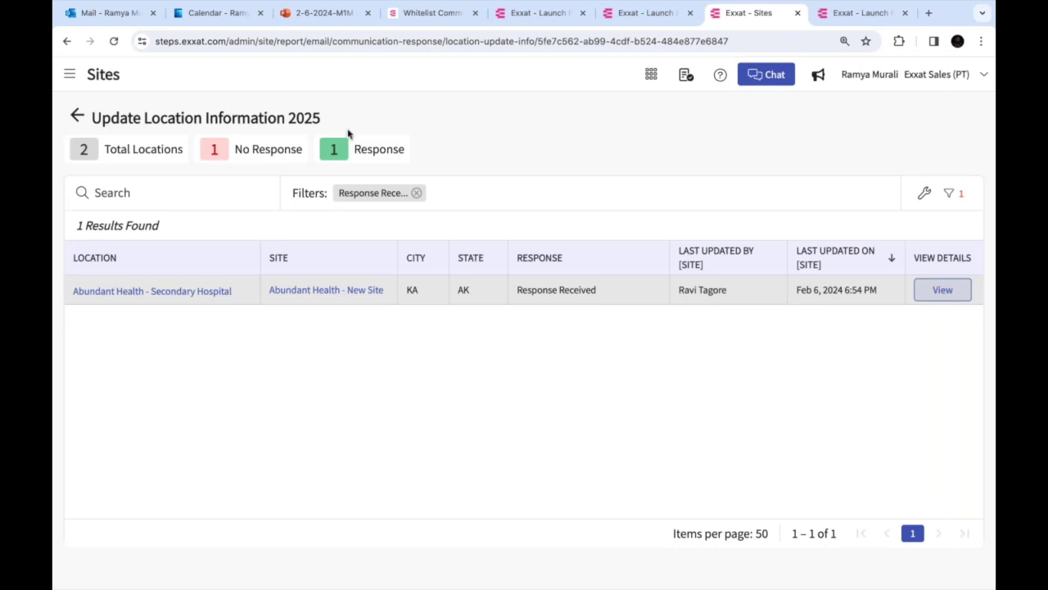
{"action": "left_click", "coordinate": [76, 116]}
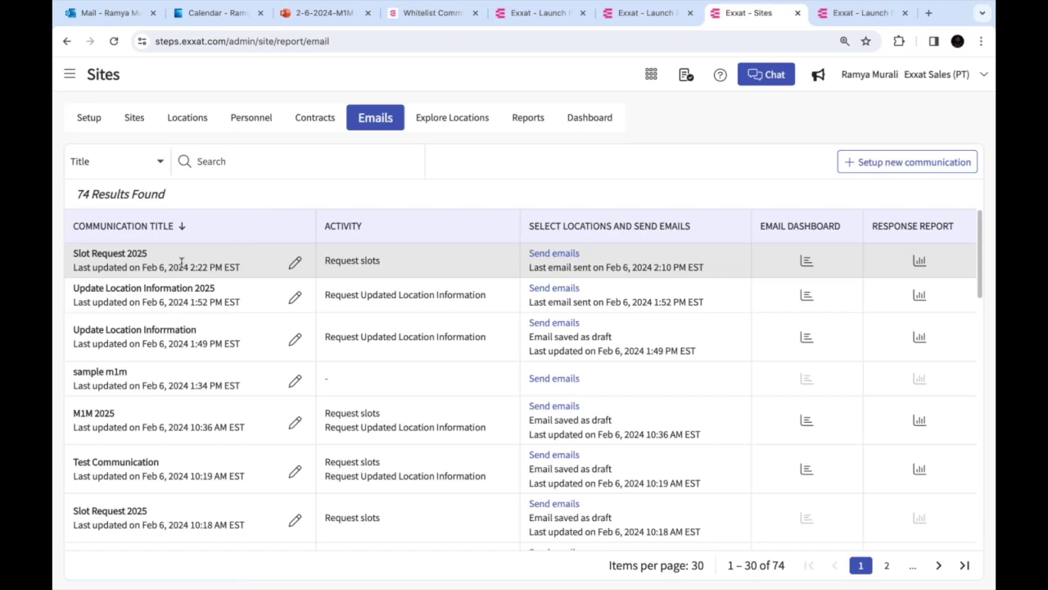
View New Site's offered slots, then return to the report's Slots offered status
{"action": "left_click", "coordinate": [920, 262]}
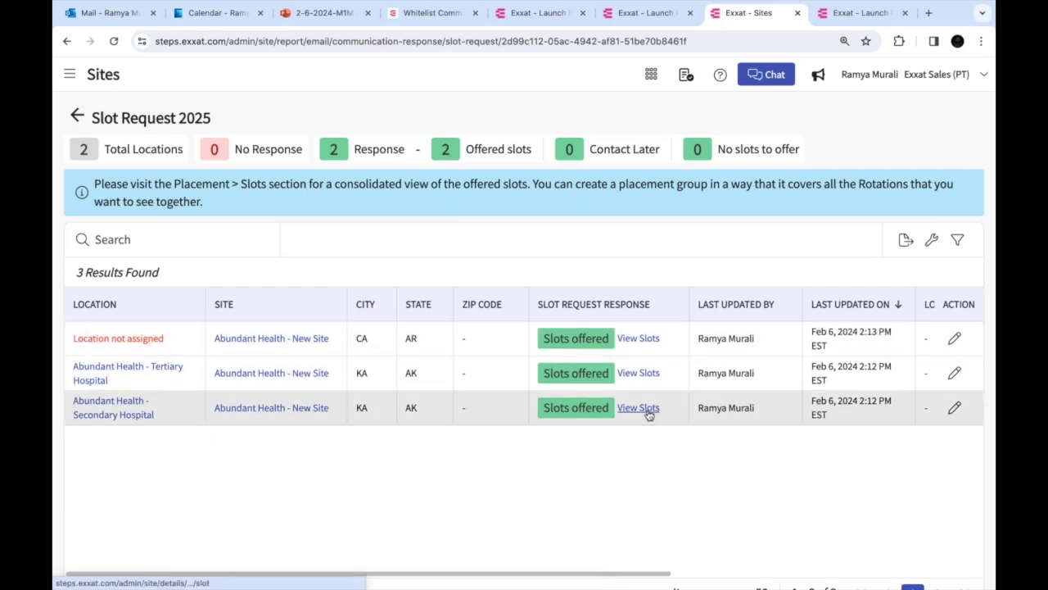
{"action": "left_click", "coordinate": [646, 339]}
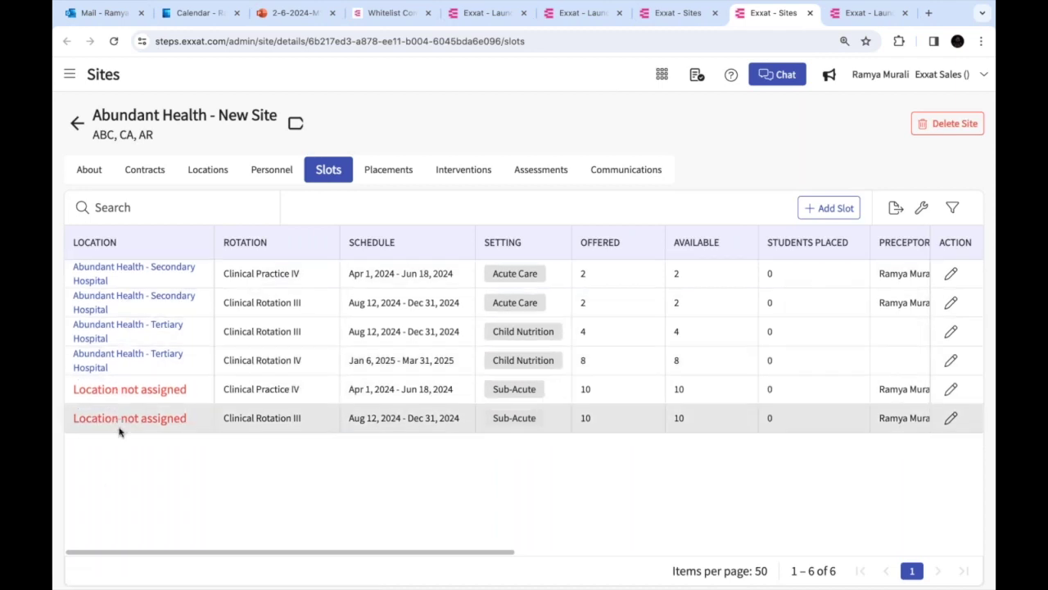
{"action": "left_click", "coordinate": [672, 22]}
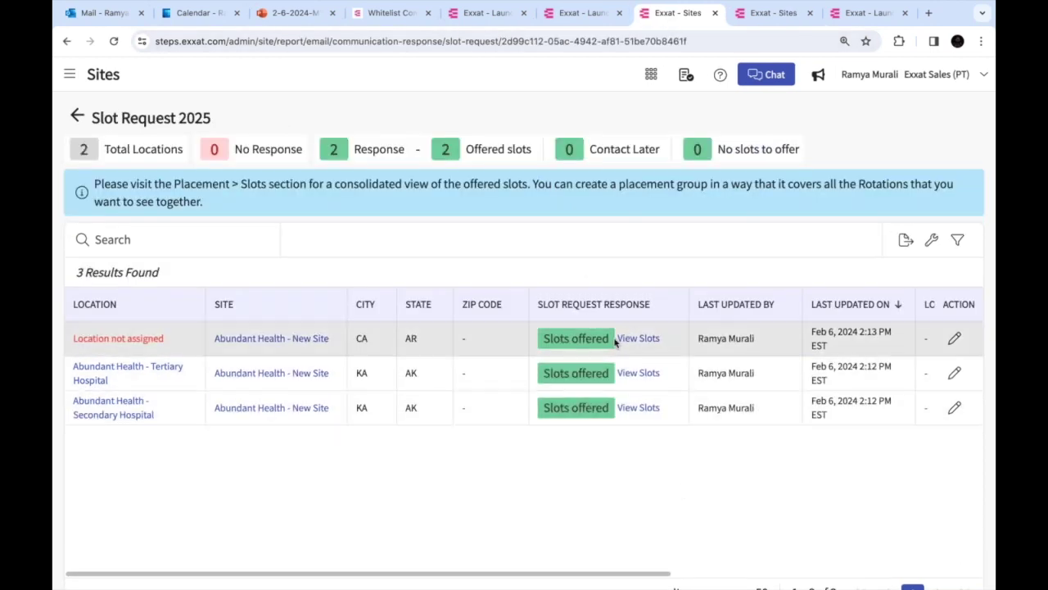
{"action": "left_click_drag", "start_coordinate": [545, 339], "coordinate": [610, 338]}
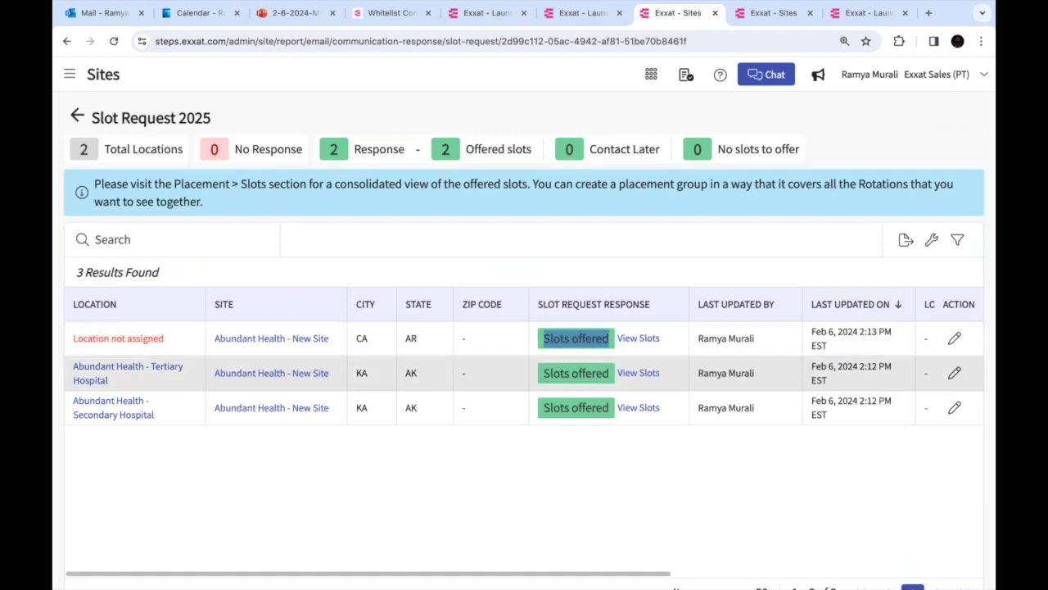
Check the Slot Request M1M 2024, Slot Request Configuration - 2025 and Testing March Mailing reports
{"action": "left_click", "coordinate": [76, 115]}
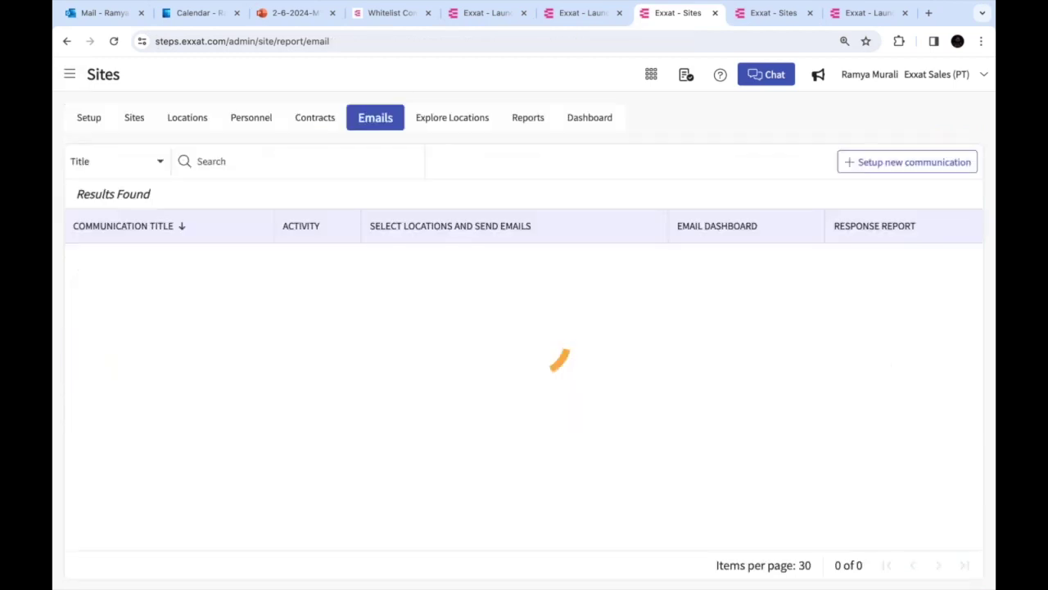
{"action": "scroll", "coordinate": [524, 393], "scroll_direction": "down", "scroll_amount": 3}
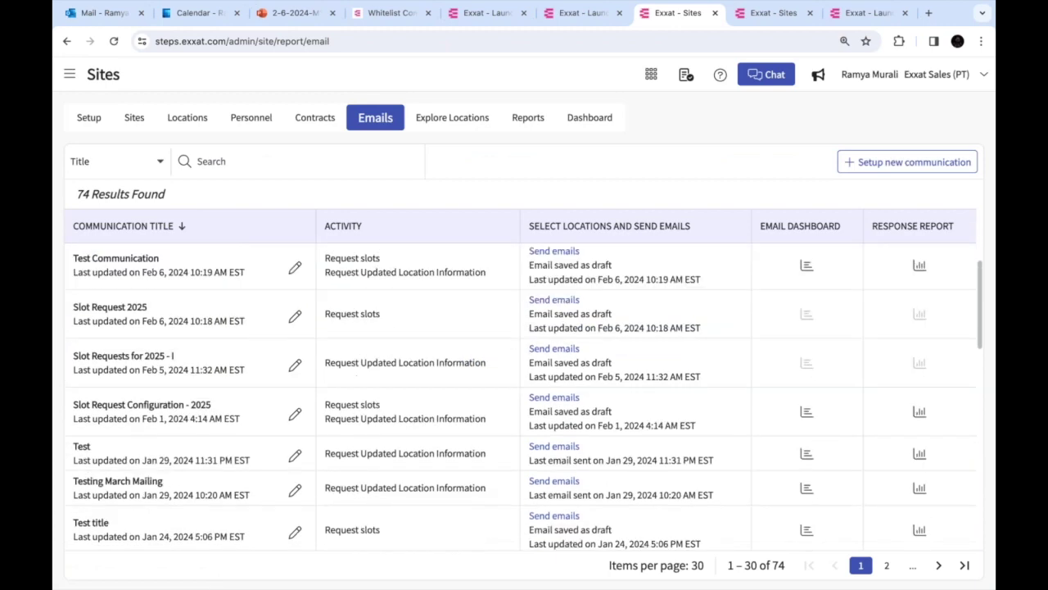
{"action": "scroll", "coordinate": [562, 433], "scroll_direction": "down", "scroll_amount": 2}
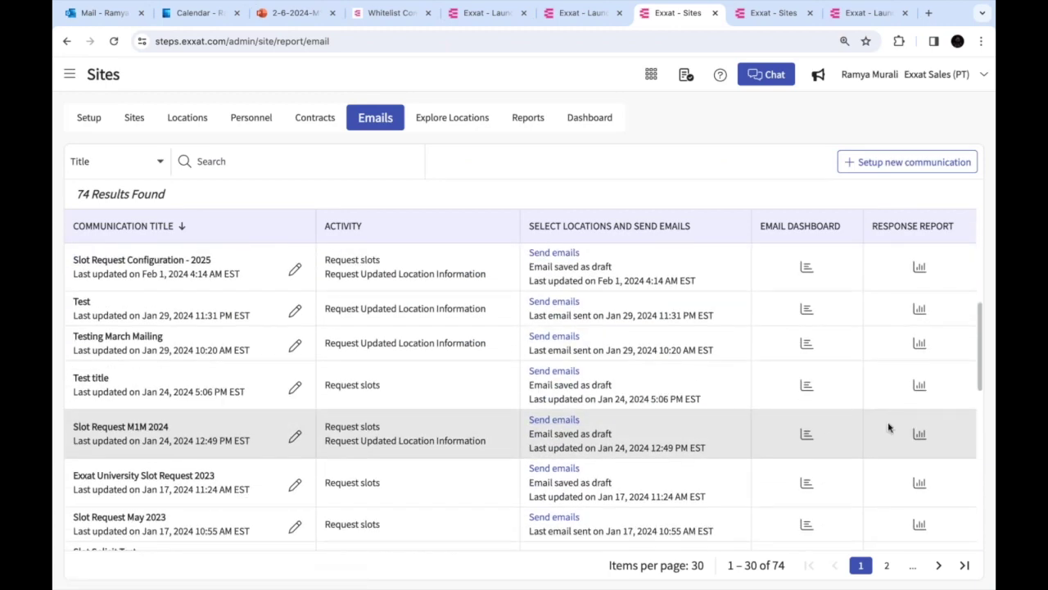
{"action": "left_click", "coordinate": [919, 436]}
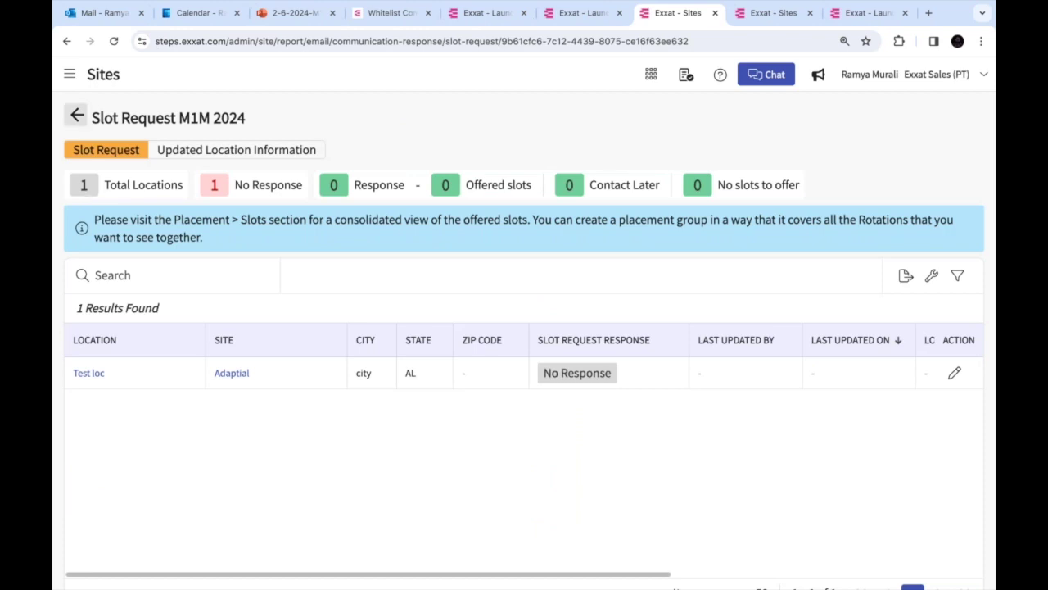
{"action": "left_click", "coordinate": [77, 116]}
{"action": "scroll", "coordinate": [737, 435], "scroll_direction": "down", "scroll_amount": 1}
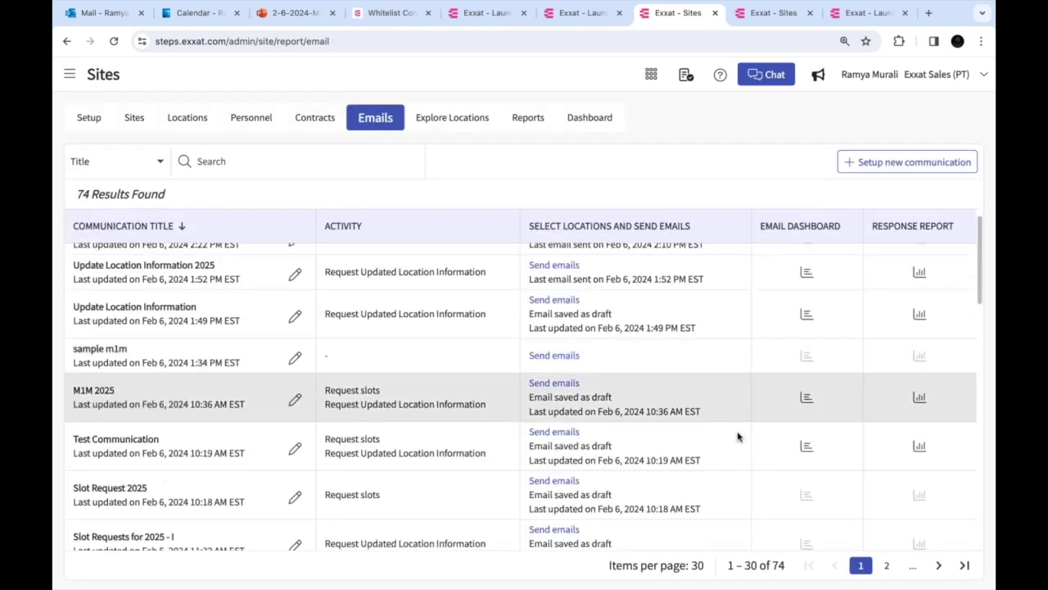
{"action": "scroll", "coordinate": [737, 437], "scroll_direction": "down", "scroll_amount": 2}
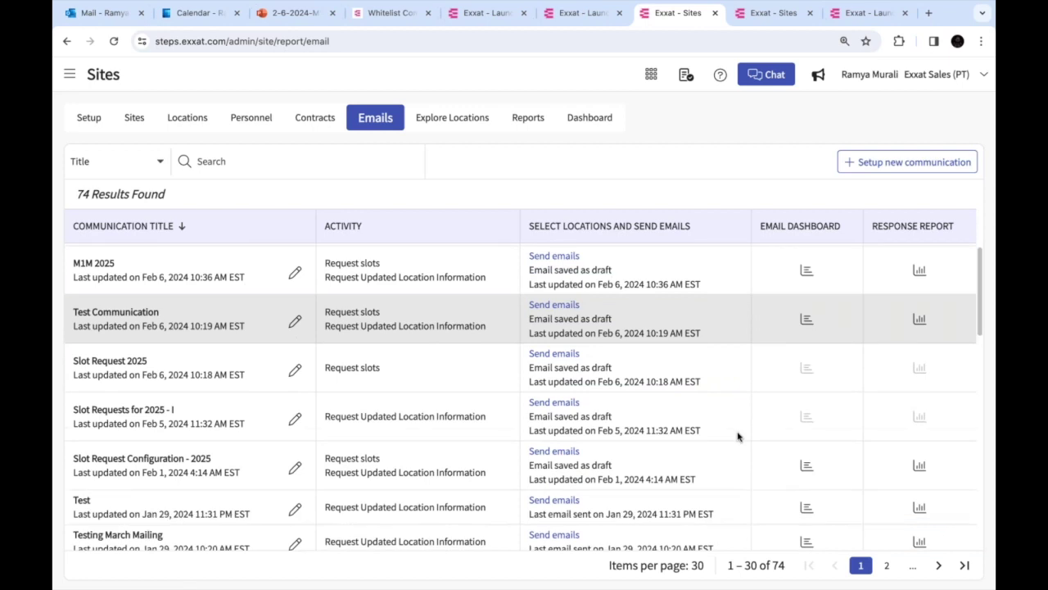
{"action": "left_click", "coordinate": [919, 451]}
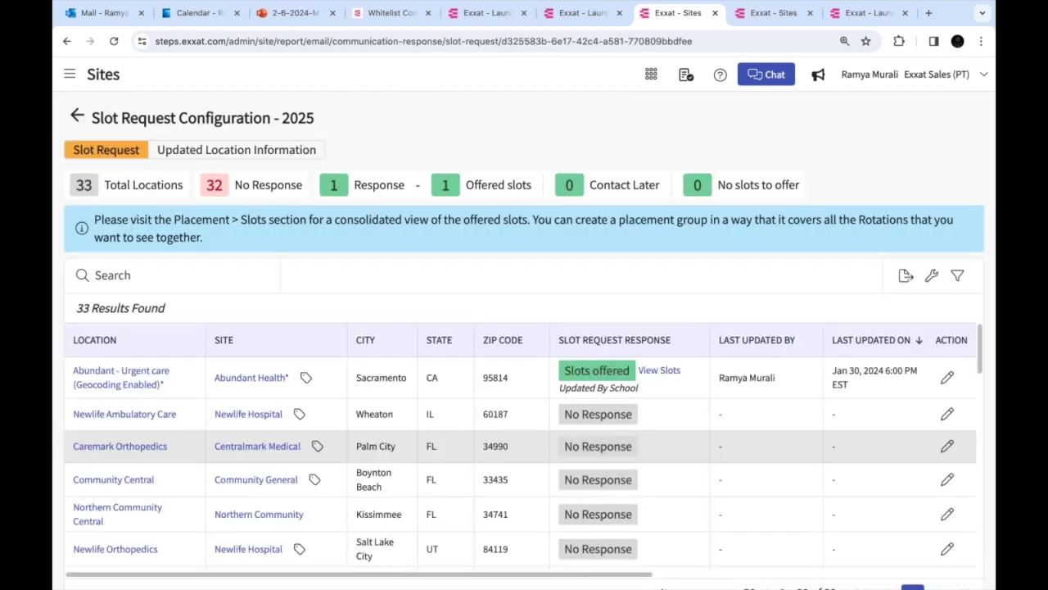
{"action": "scroll", "coordinate": [633, 414], "scroll_direction": "down", "scroll_amount": 6}
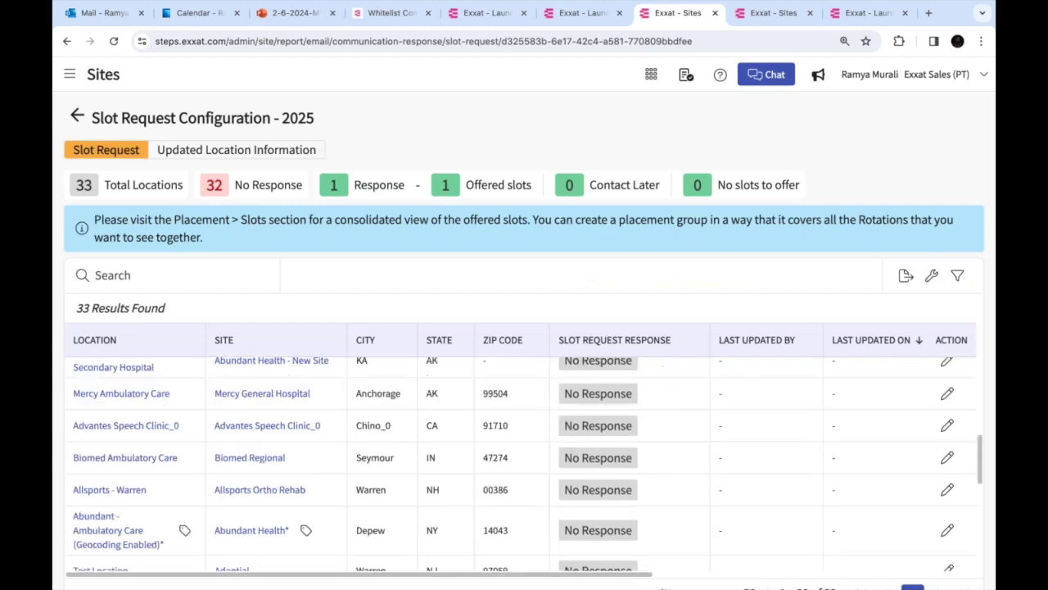
{"action": "left_click", "coordinate": [77, 115]}
{"action": "scroll", "coordinate": [633, 376], "scroll_direction": "down", "scroll_amount": 5}
{"action": "scroll", "coordinate": [634, 375], "scroll_direction": "down", "scroll_amount": 2}
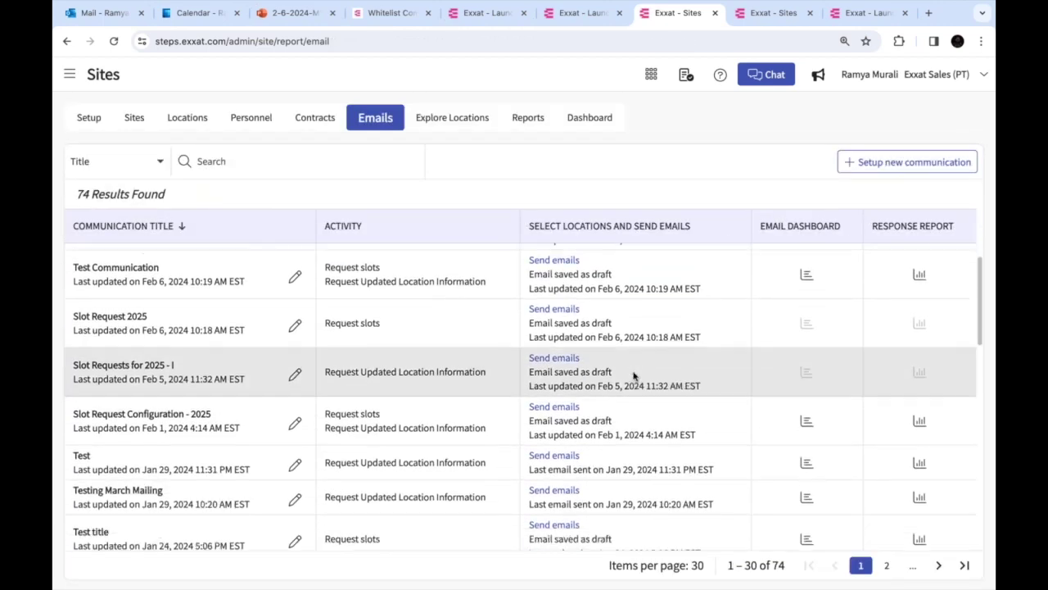
{"action": "left_click", "coordinate": [919, 461]}
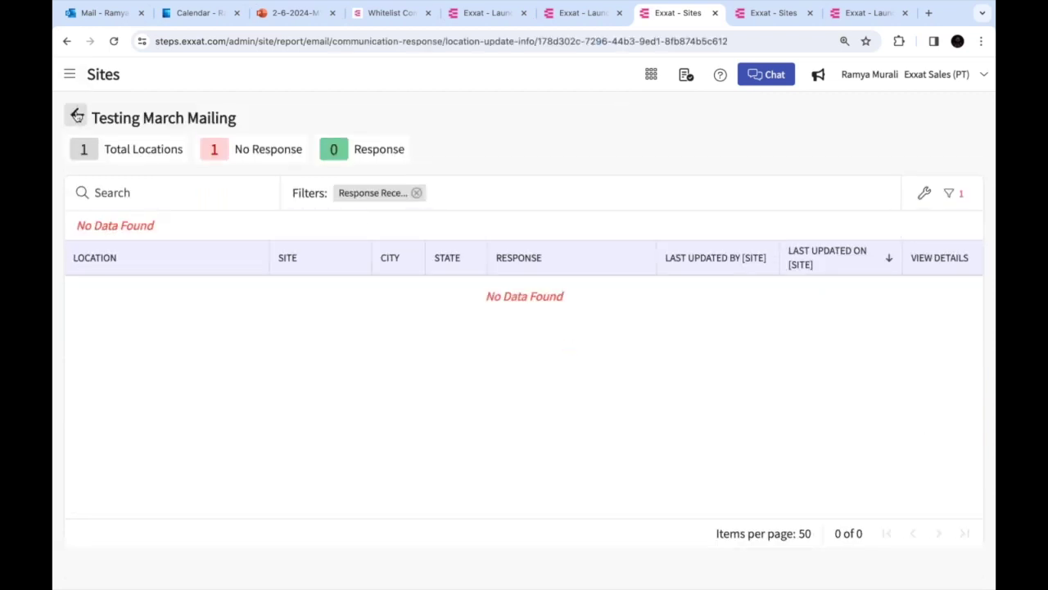
{"action": "left_click", "coordinate": [77, 115]}
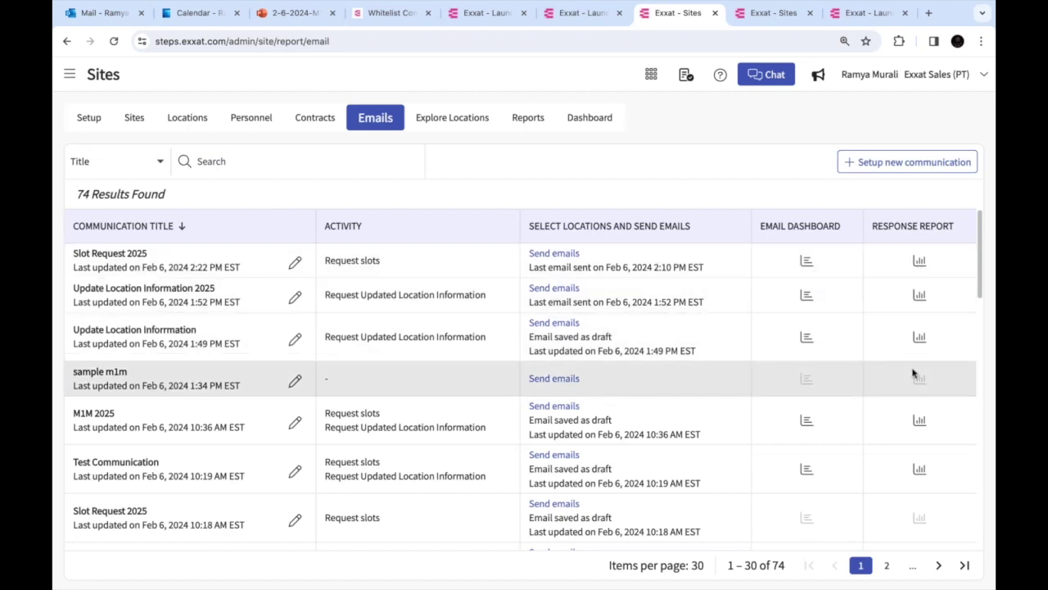
Open the M1M 2025 report and point out No Response and No slots to offer statuses
{"action": "left_click", "coordinate": [918, 421]}
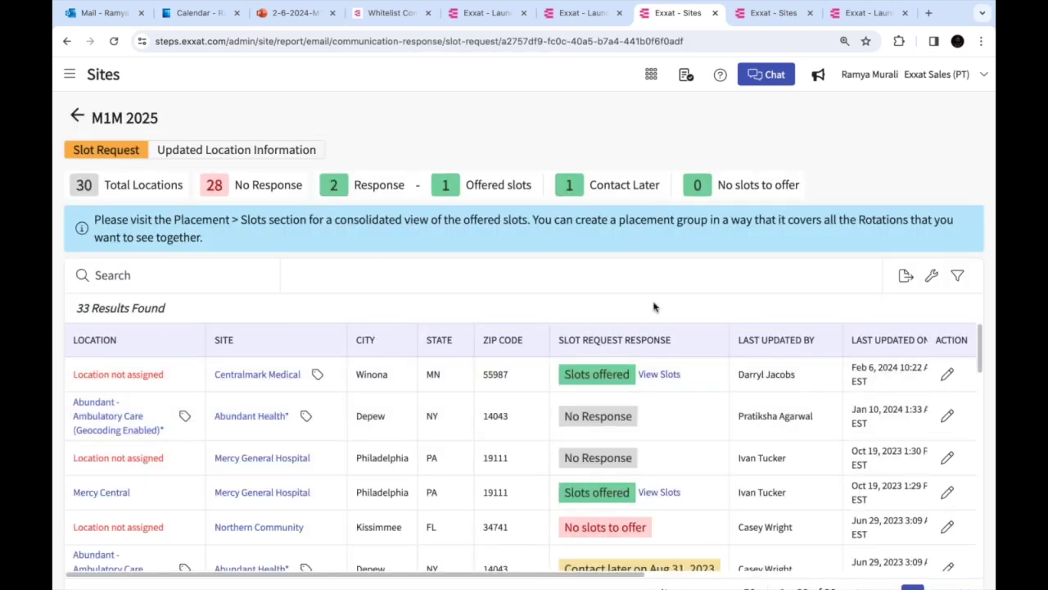
{"action": "scroll", "coordinate": [524, 529], "scroll_direction": "down", "scroll_amount": 1}
{"action": "scroll", "coordinate": [524, 528], "scroll_direction": "up", "scroll_amount": 1}
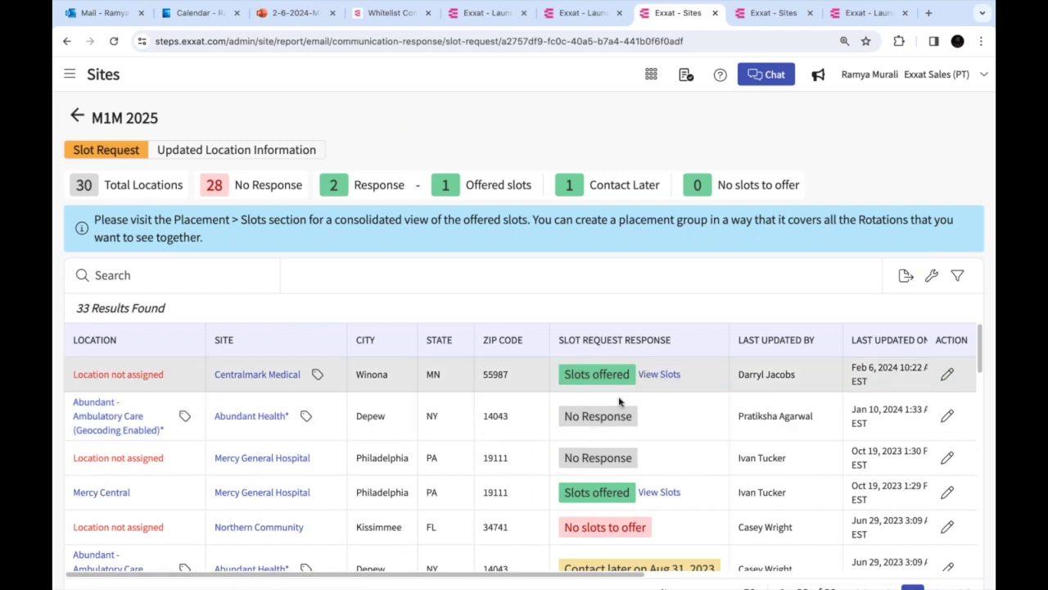
{"action": "scroll", "coordinate": [611, 379], "scroll_direction": "down", "scroll_amount": 1}
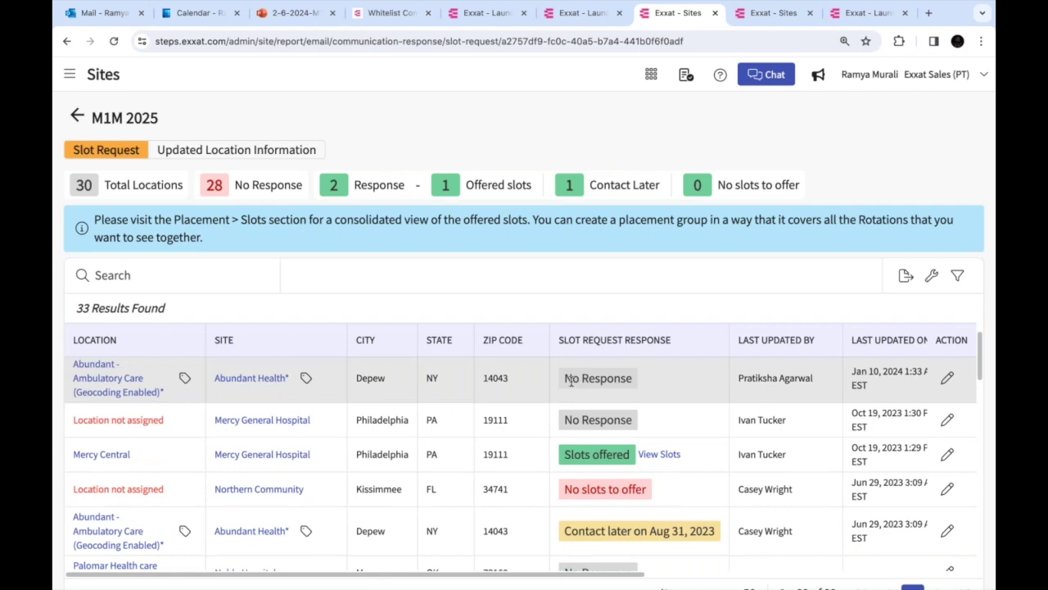
{"action": "triple_click", "coordinate": [611, 379]}
{"action": "scroll", "coordinate": [573, 455], "scroll_direction": "down", "scroll_amount": 1}
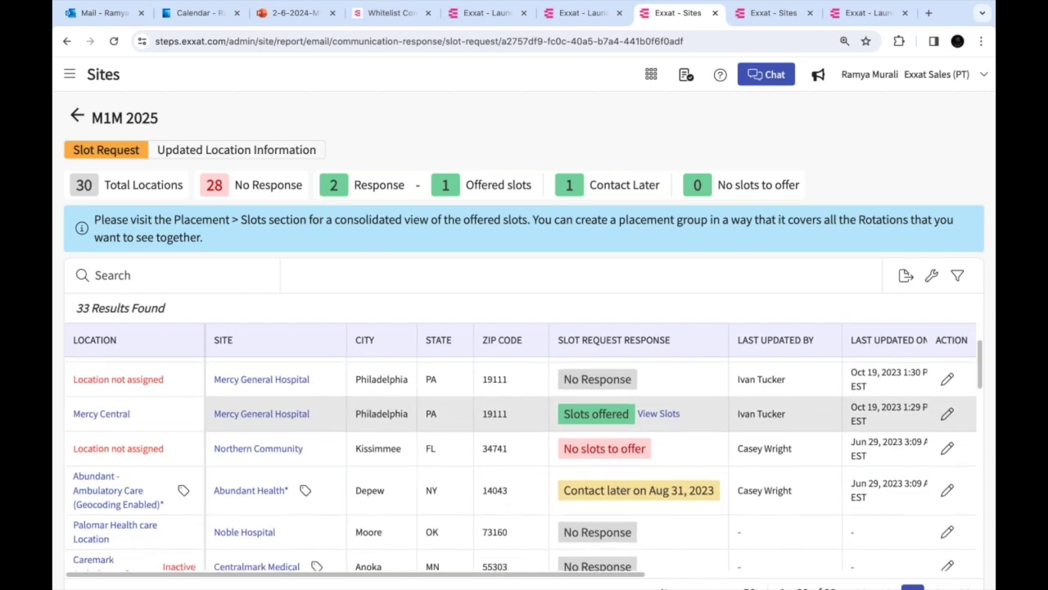
{"action": "left_click_drag", "start_coordinate": [564, 450], "coordinate": [655, 453]}
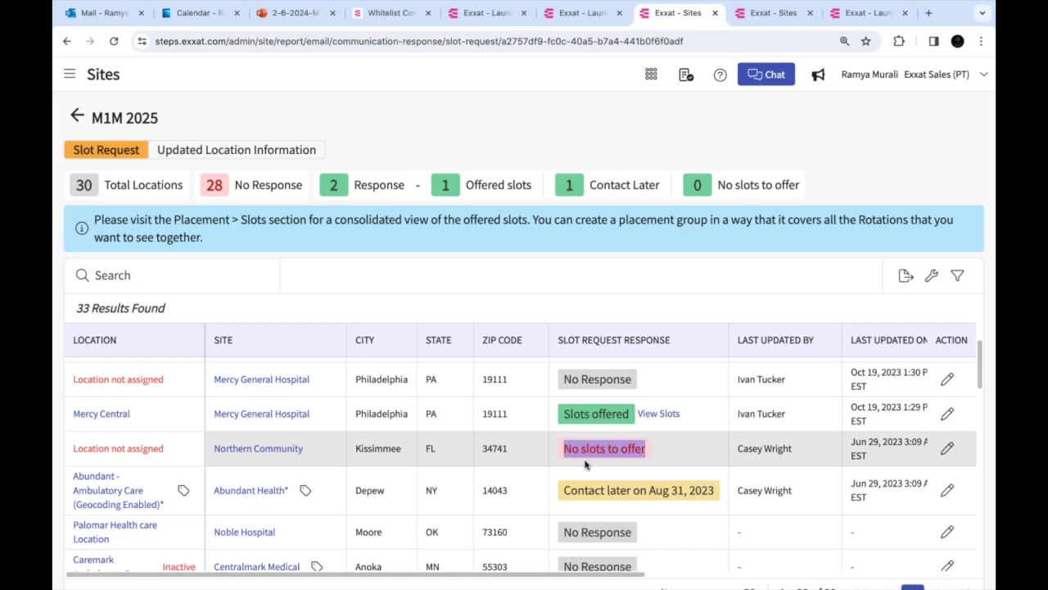
Point out the 'Contact later on Aug 31, 2023' response in the M1M 2025 report
{"action": "scroll", "coordinate": [585, 464], "scroll_direction": "down", "scroll_amount": 1}
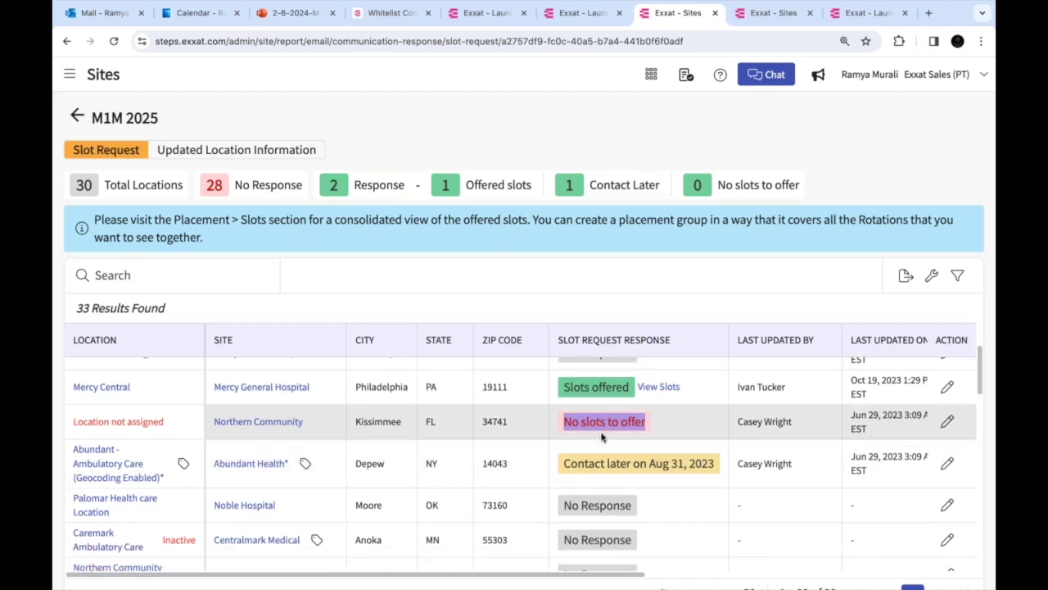
{"action": "scroll", "coordinate": [601, 438], "scroll_direction": "down", "scroll_amount": 3}
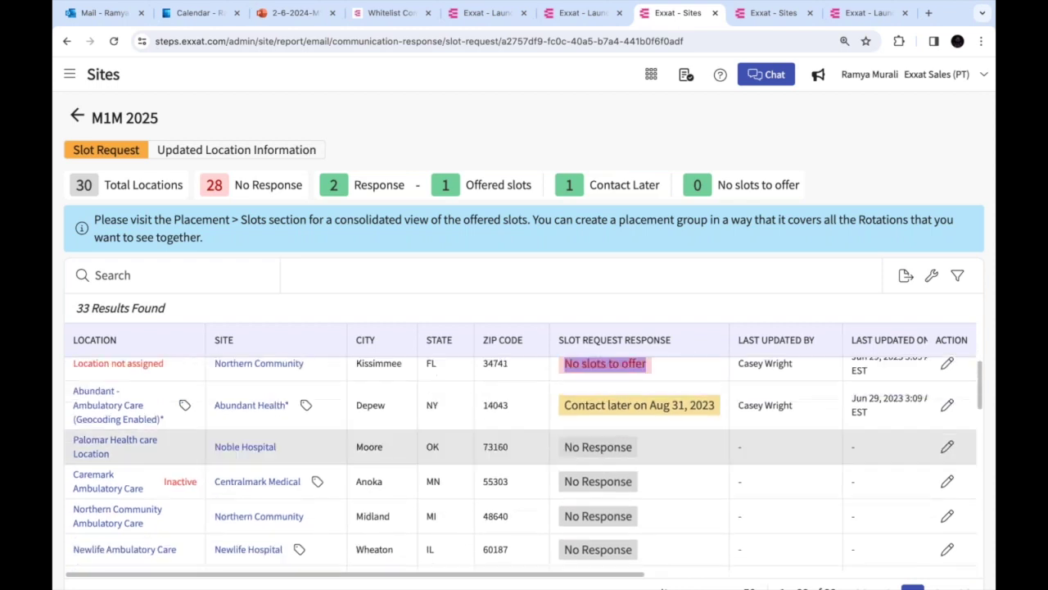
{"action": "scroll", "coordinate": [565, 427], "scroll_direction": "up", "scroll_amount": 1}
{"action": "left_click_drag", "start_coordinate": [565, 428], "coordinate": [712, 427]}
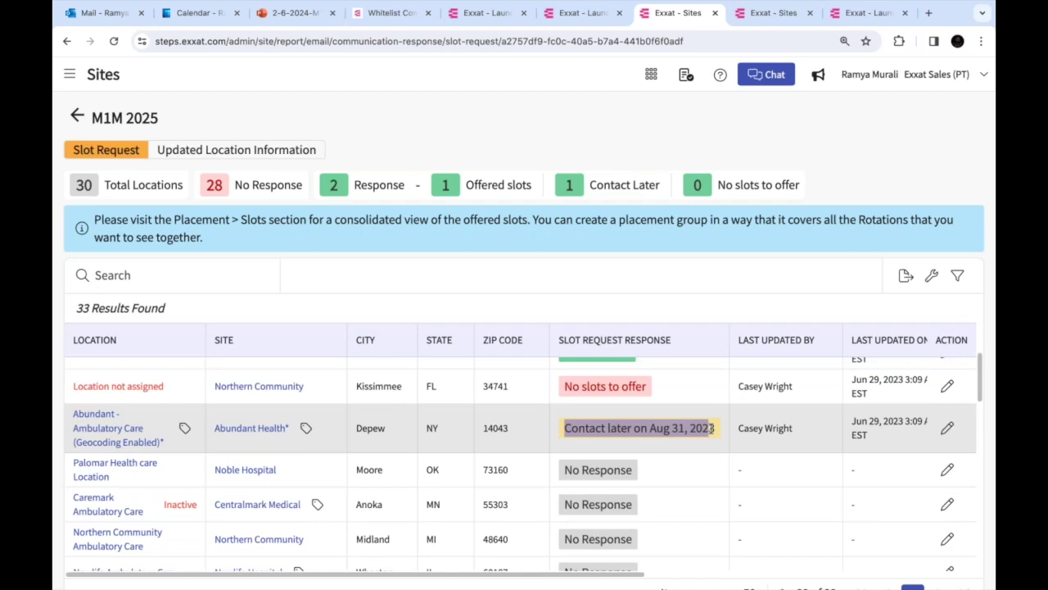
{"action": "scroll", "coordinate": [611, 448], "scroll_direction": "down", "scroll_amount": 10}
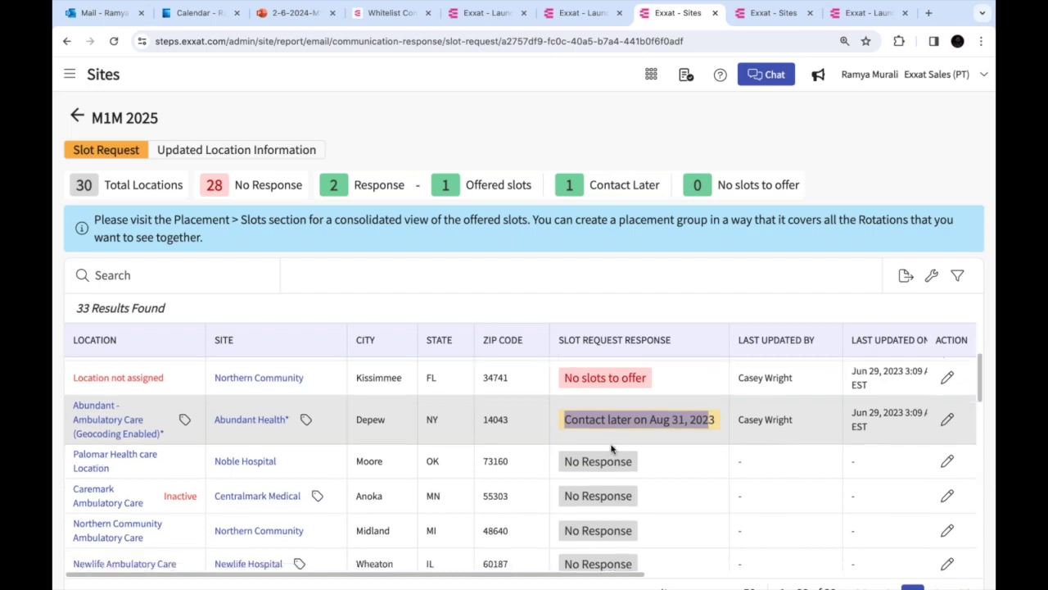
{"action": "scroll", "coordinate": [611, 448], "scroll_direction": "down", "scroll_amount": 3}
{"action": "scroll", "coordinate": [611, 448], "scroll_direction": "up", "scroll_amount": 15}
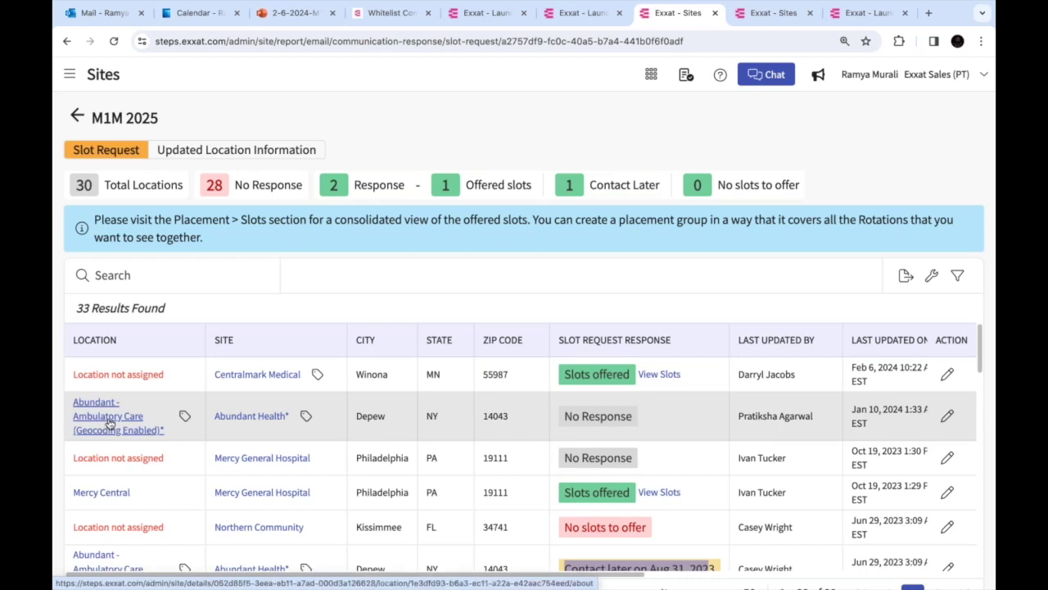
Open Abundant - Ambulatory Care in a new tab and view Abundant Health's slots
{"action": "right_click", "coordinate": [109, 423]}
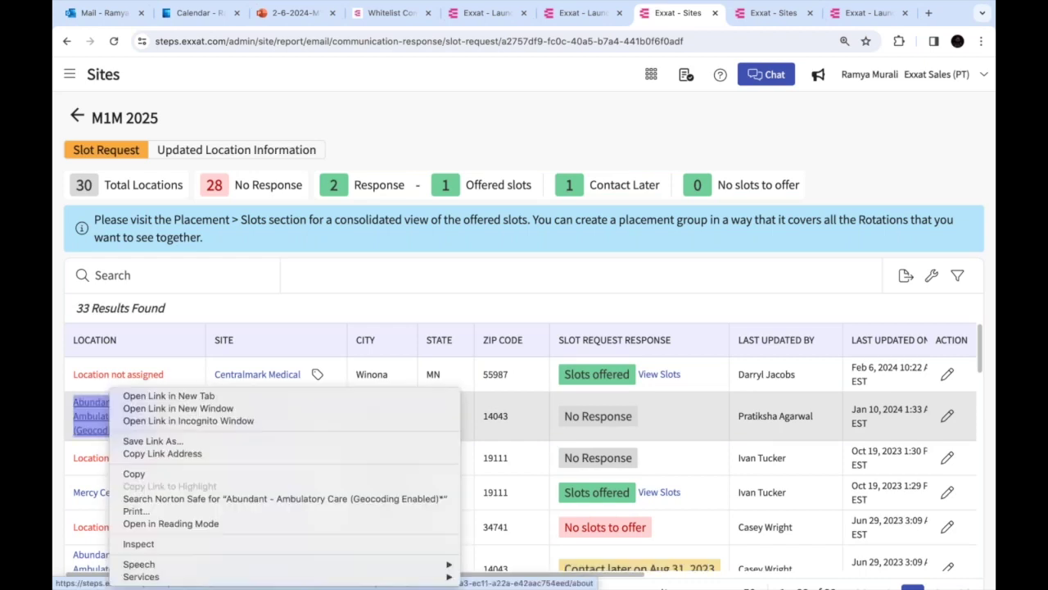
{"action": "left_click", "coordinate": [138, 399]}
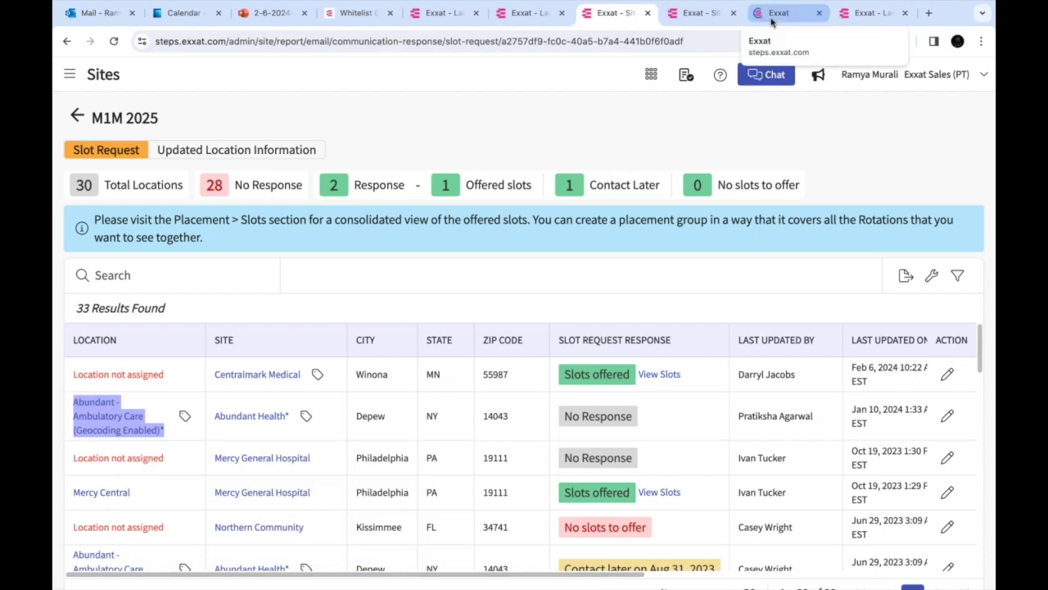
{"action": "left_click", "coordinate": [771, 14]}
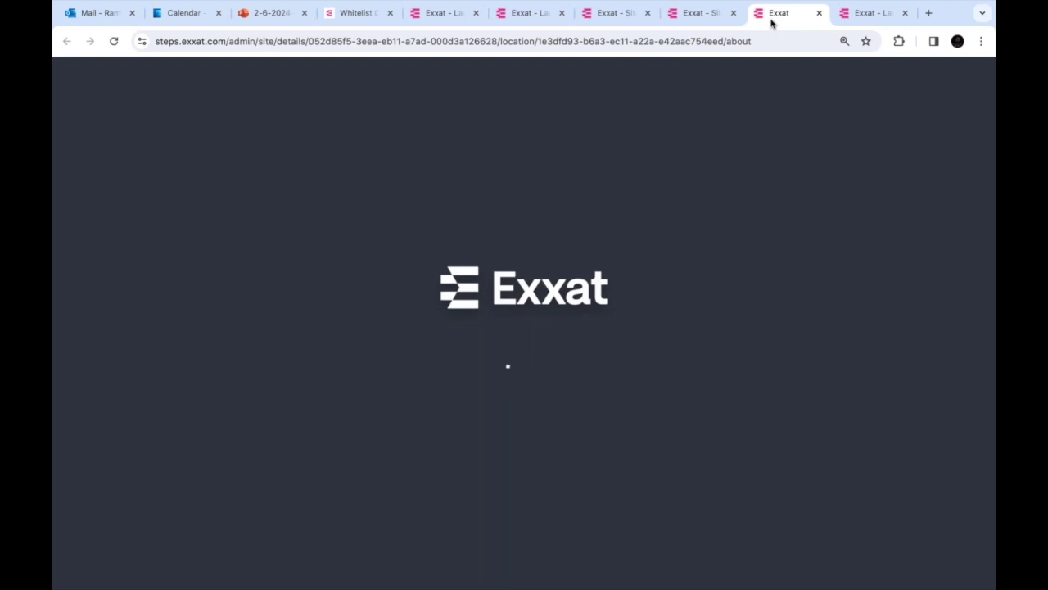
{"action": "left_click", "coordinate": [694, 16]}
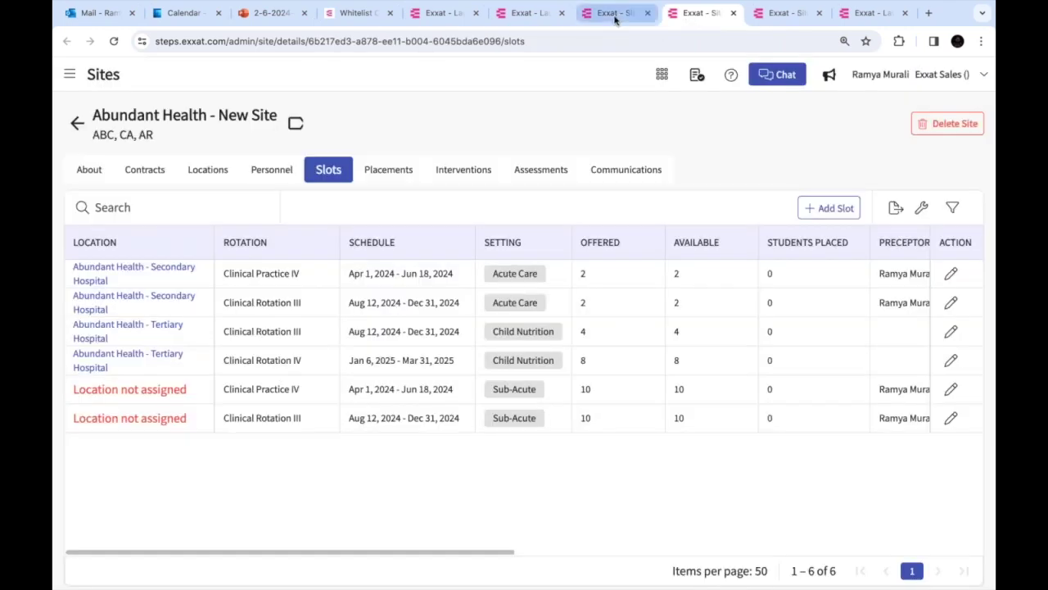
{"action": "left_click", "coordinate": [616, 16]}
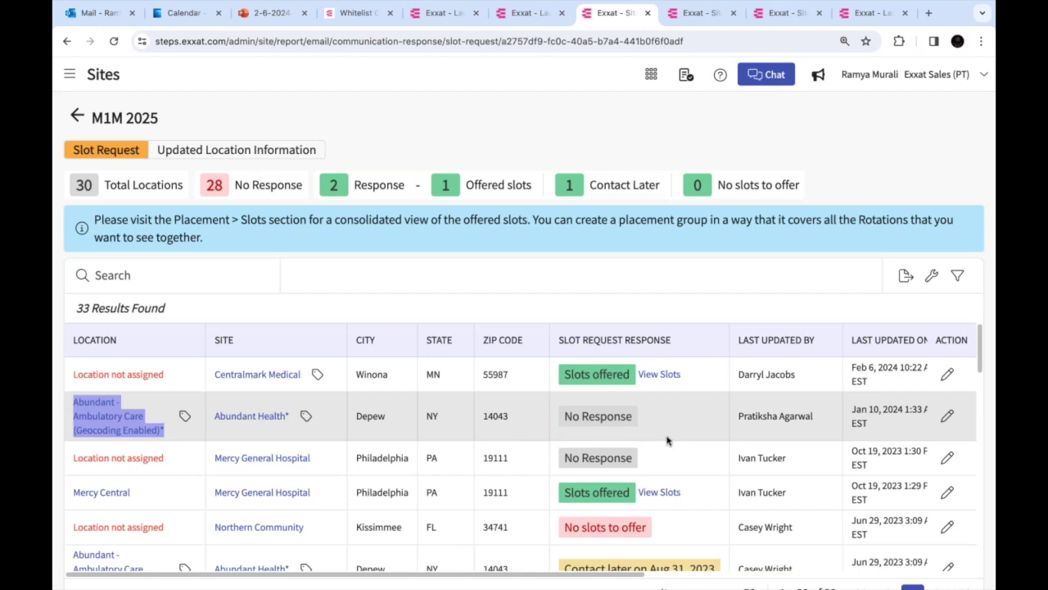
Advance through slides on recipient status, email content, and RESEND, RESPONSE REPORT, VIEW DETAILS columns
{"action": "key", "text": "super+Tab"}
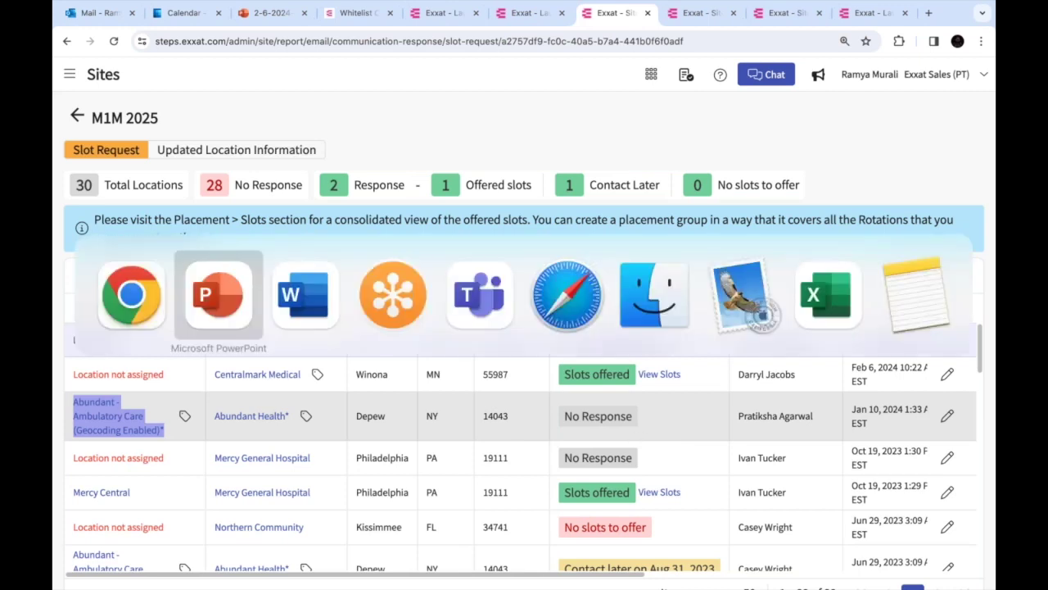
{"action": "key", "text": "Right"}
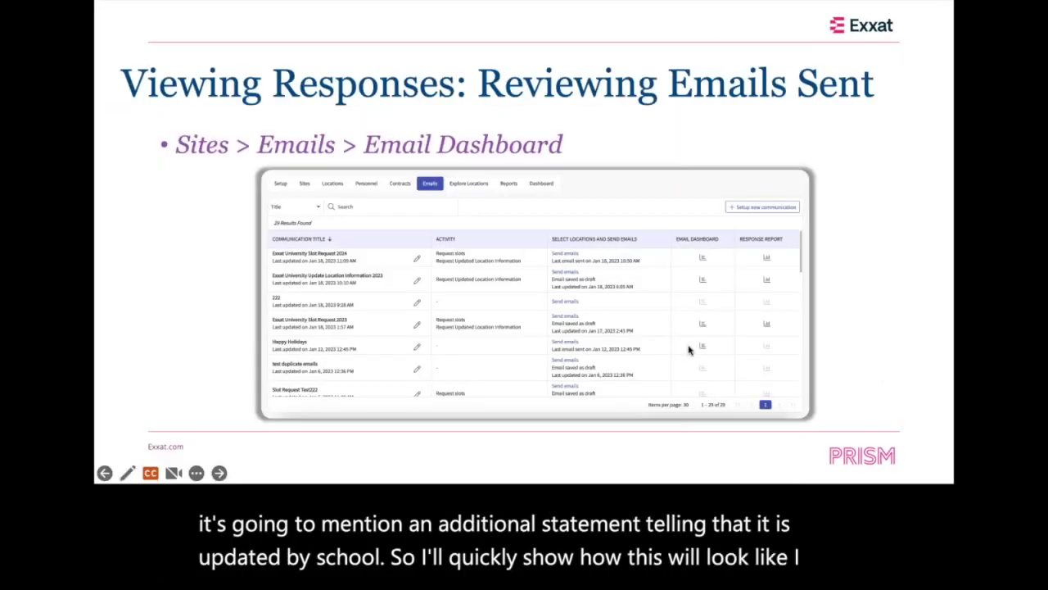
{"action": "key", "text": "Right"}
{"action": "key", "text": "Right"}
{"action": "key", "text": "Right"}
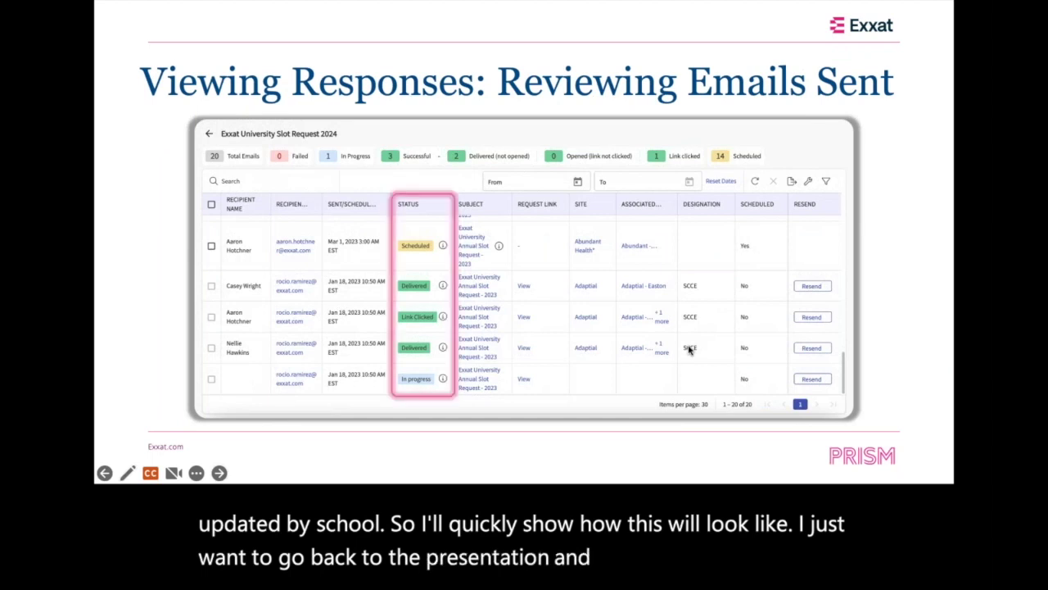
{"action": "key", "text": "Right"}
{"action": "key", "text": "Right"}
{"action": "key", "text": "Right"}
{"action": "key", "text": "Right"}
{"action": "key", "text": "Right"}
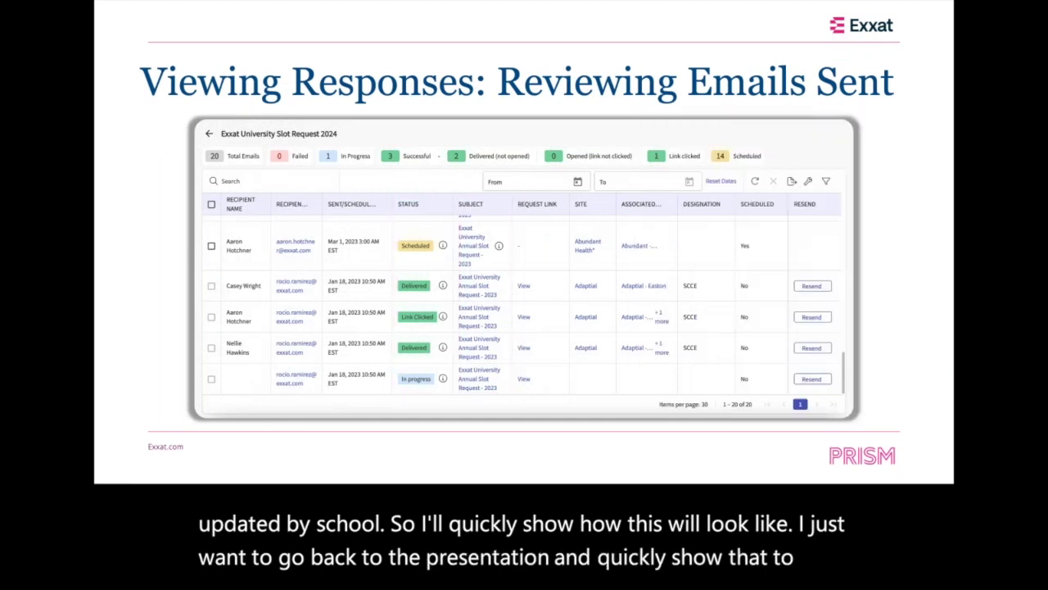
{"action": "key", "text": "Right"}
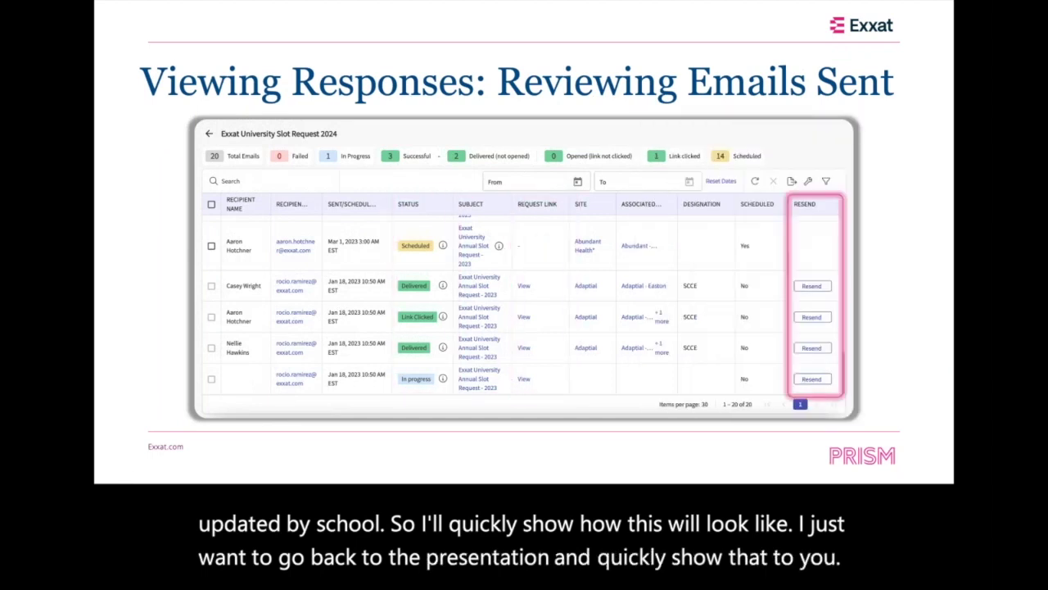
{"action": "key", "text": "Right"}
{"action": "key", "text": "Right"}
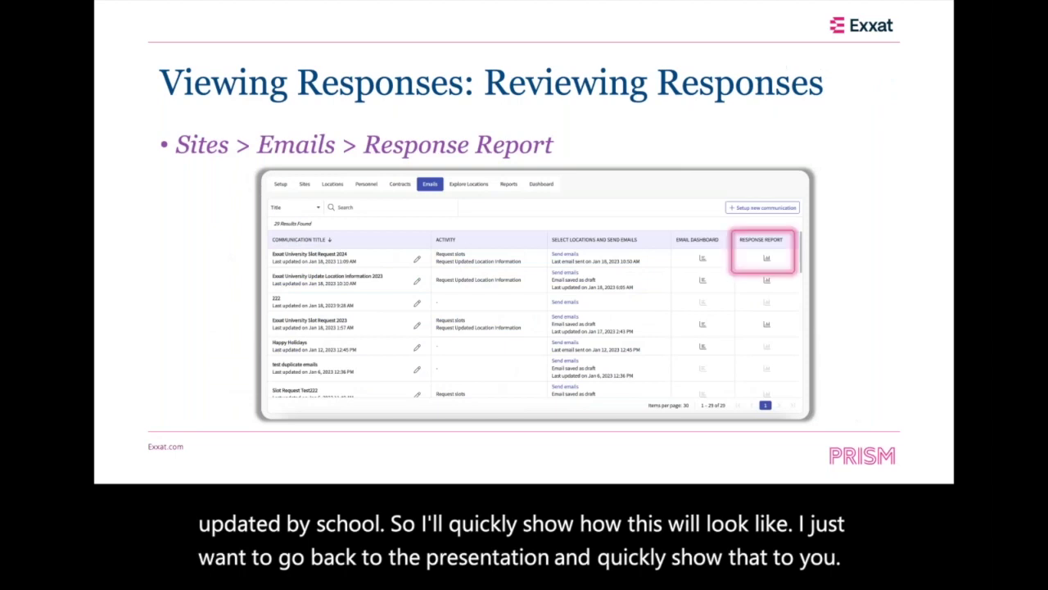
{"action": "key", "text": "Right"}
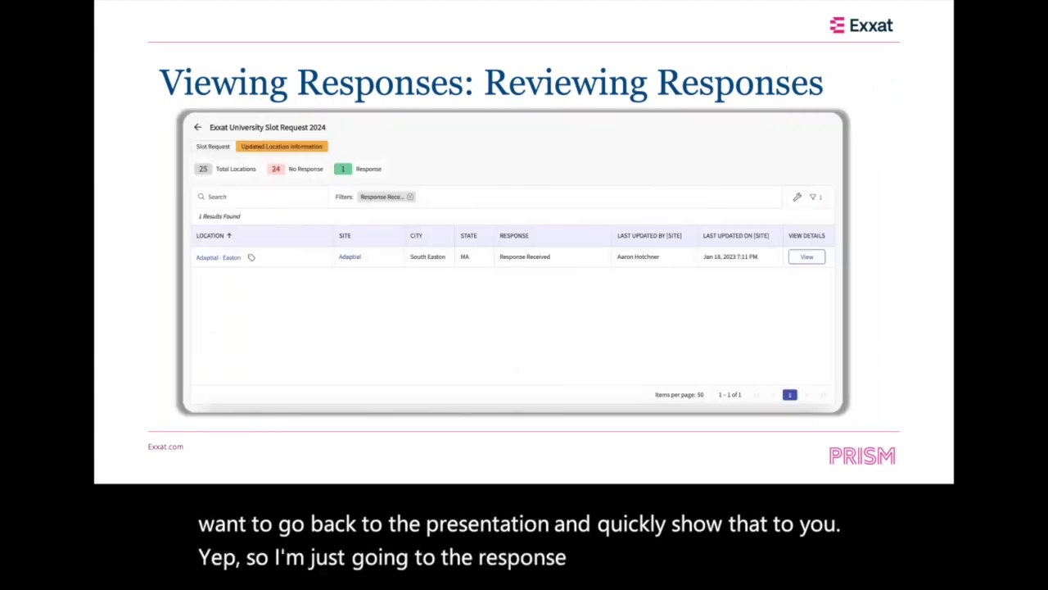
{"action": "key", "text": "Right"}
{"action": "key", "text": "Right"}
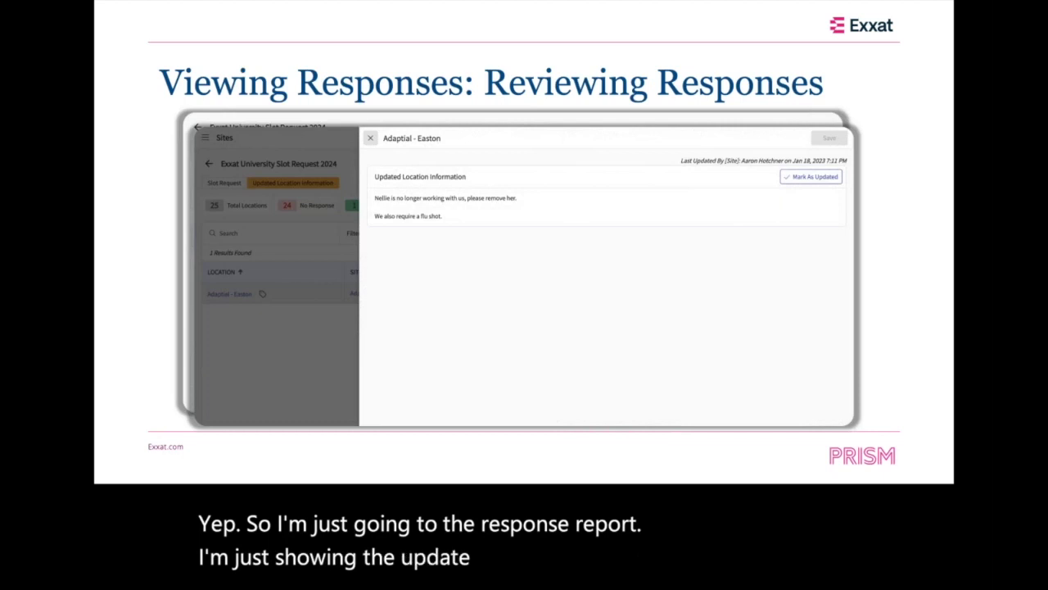
{"action": "key", "text": "Right"}
{"action": "key", "text": "Right"}
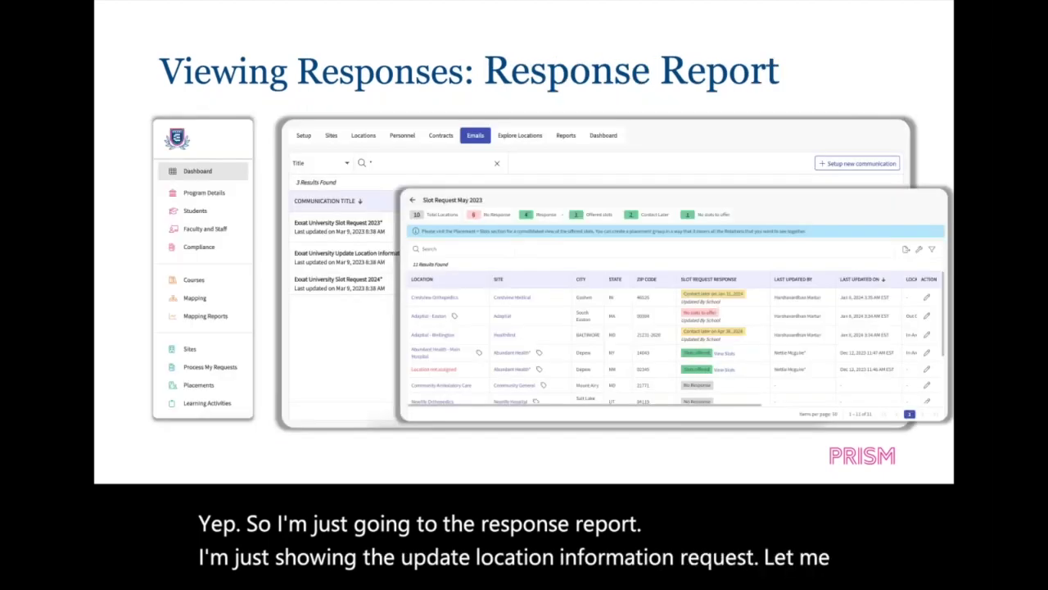
{"action": "key", "text": "Right"}
{"action": "key", "text": "Right"}
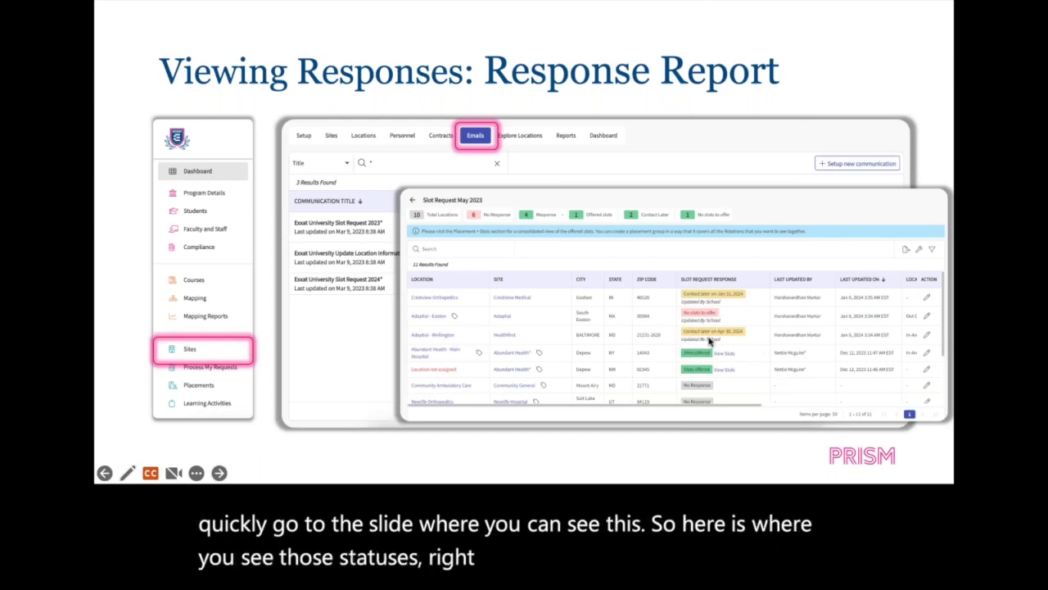
Continue past the Response Report slide to the Sites sidebar highlight, then return to Chrome
{"action": "left_click", "coordinate": [686, 331]}
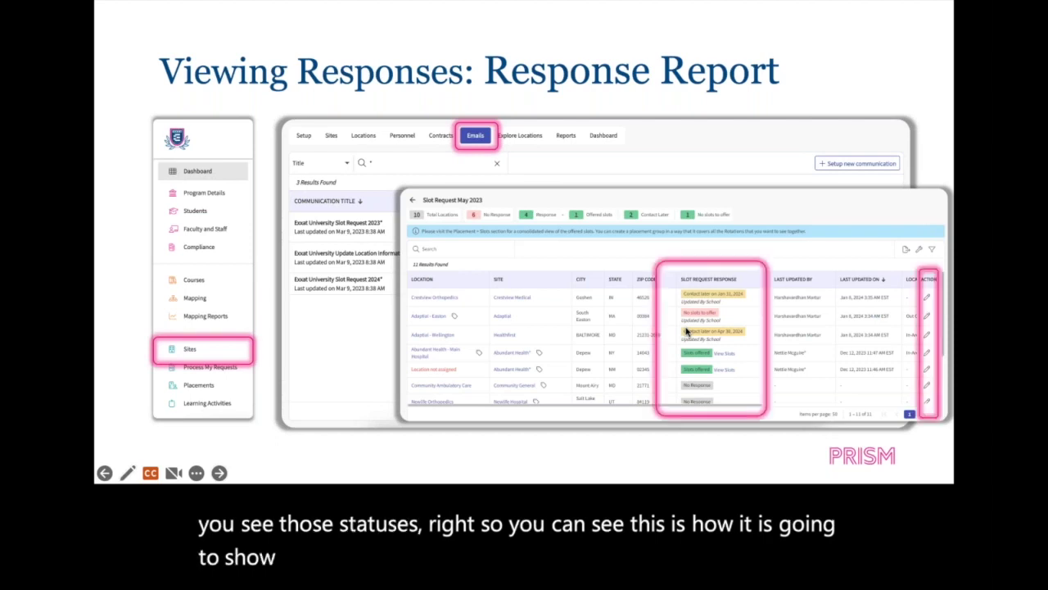
{"action": "left_click", "coordinate": [686, 330]}
{"action": "left_click", "coordinate": [686, 330]}
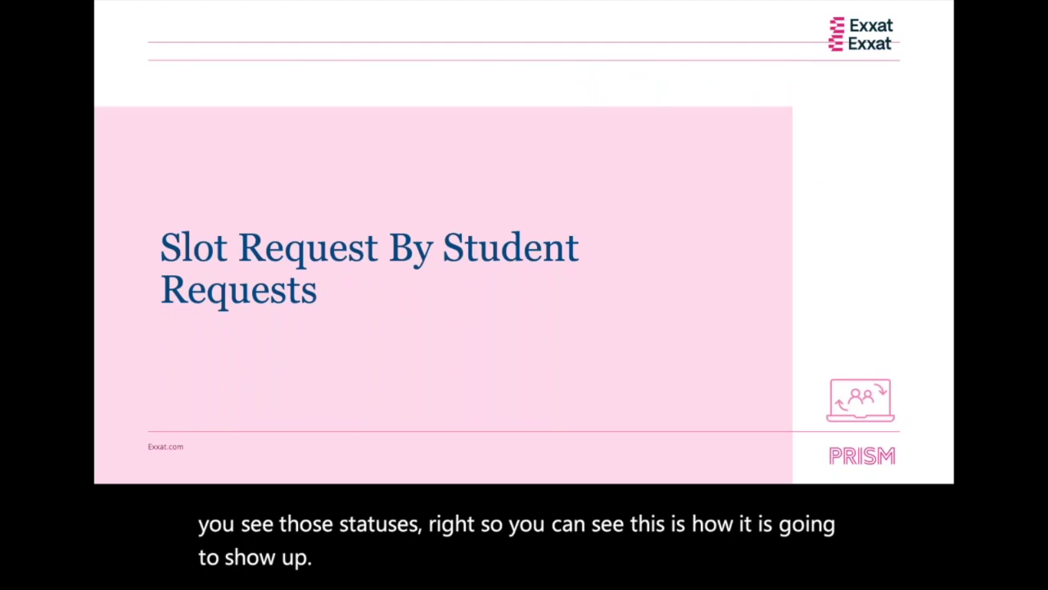
{"action": "key", "text": "Left"}
{"action": "key", "text": "super+Tab"}
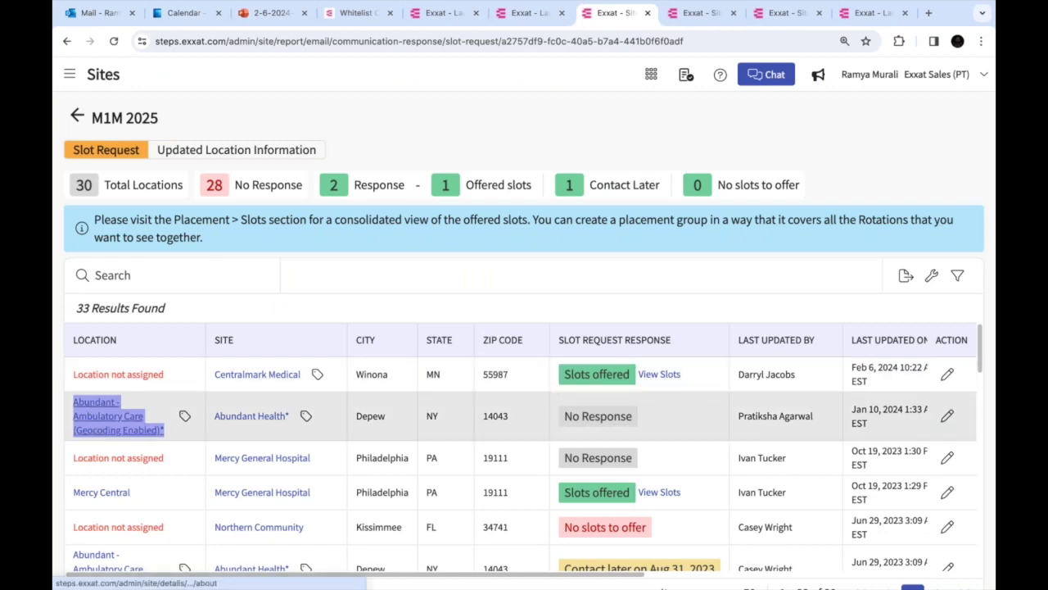
Note the Abundant row's No Response, then open Abundant - Ambulatory Care's details in a new tab
{"action": "triple_click", "coordinate": [636, 416]}
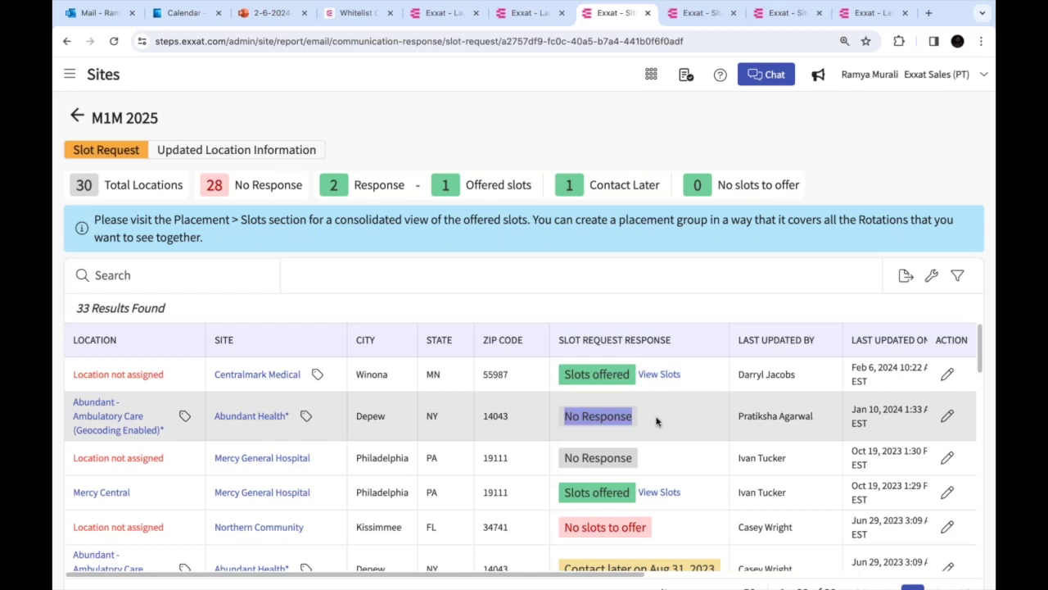
{"action": "left_click", "coordinate": [861, 15]}
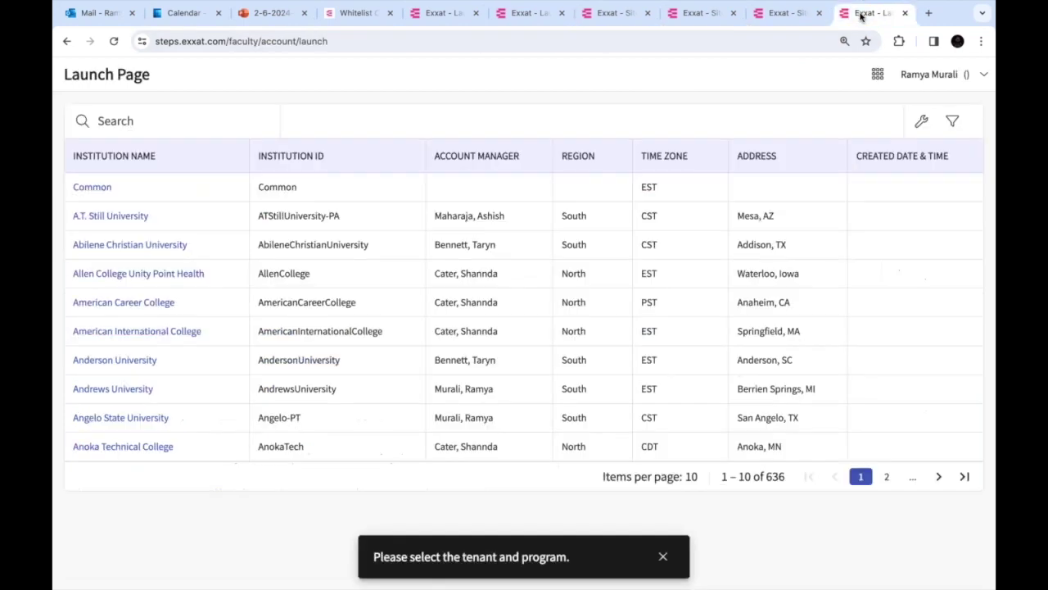
{"action": "left_click", "coordinate": [694, 15]}
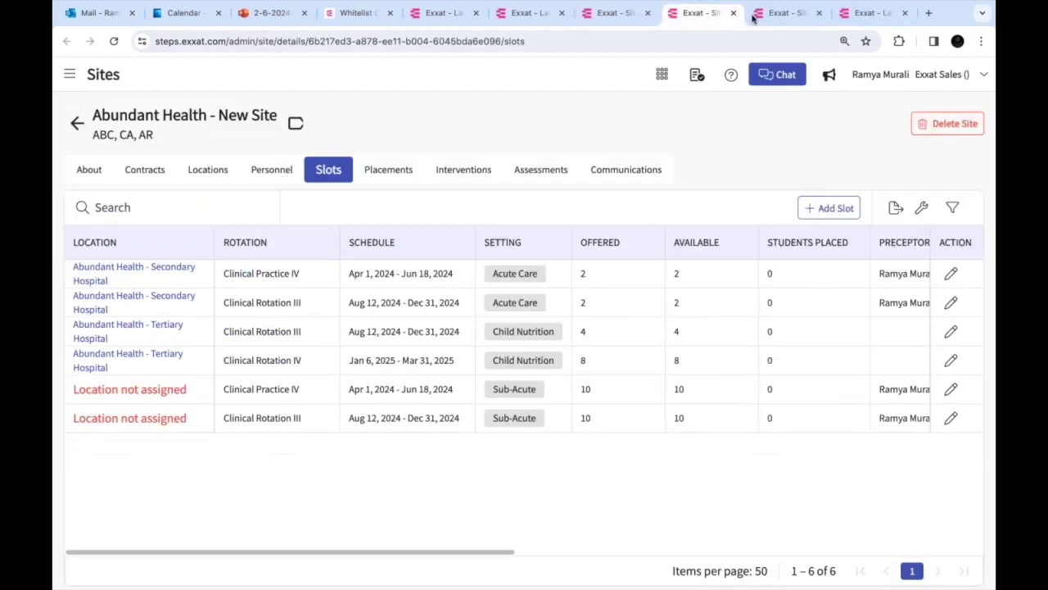
{"action": "left_click", "coordinate": [620, 22]}
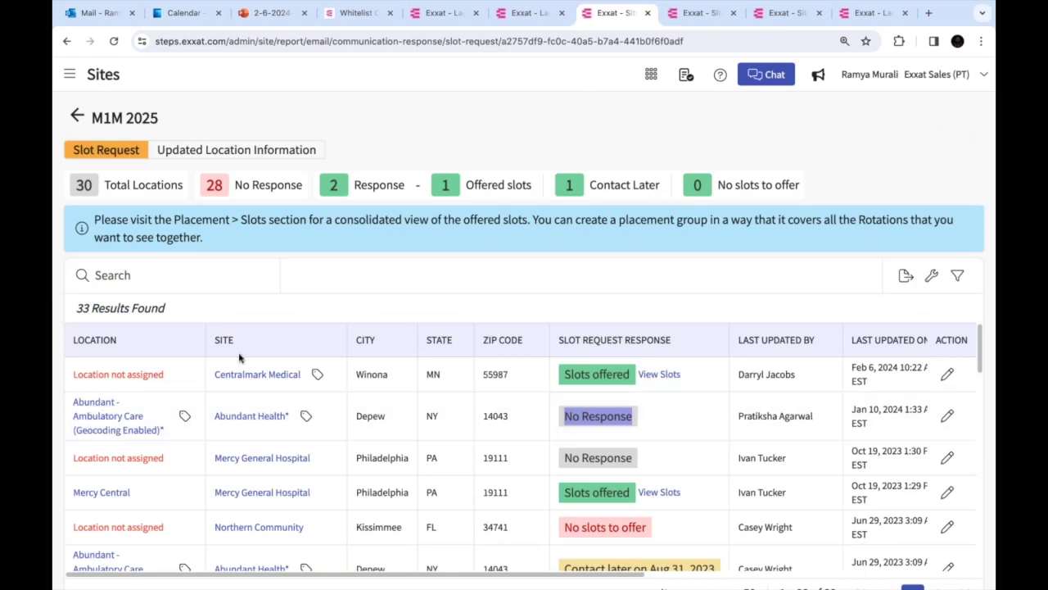
{"action": "right_click", "coordinate": [107, 424]}
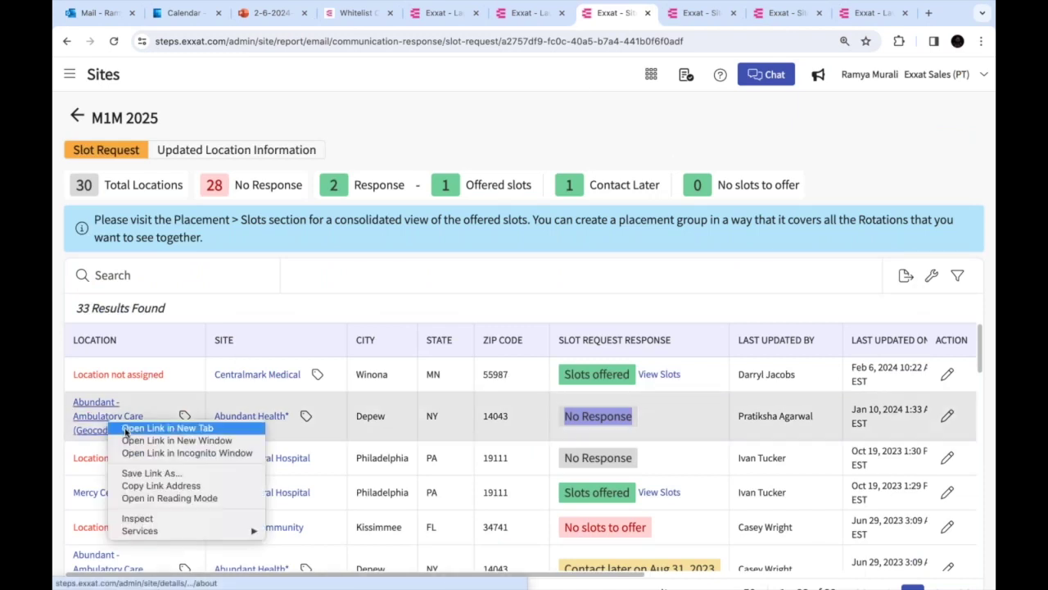
{"action": "left_click", "coordinate": [167, 428]}
Open Abundant - Ambulatory Care's Slots tab and inspect, then close, the Clinical Practice II slot editor
{"action": "left_click", "coordinate": [644, 14]}
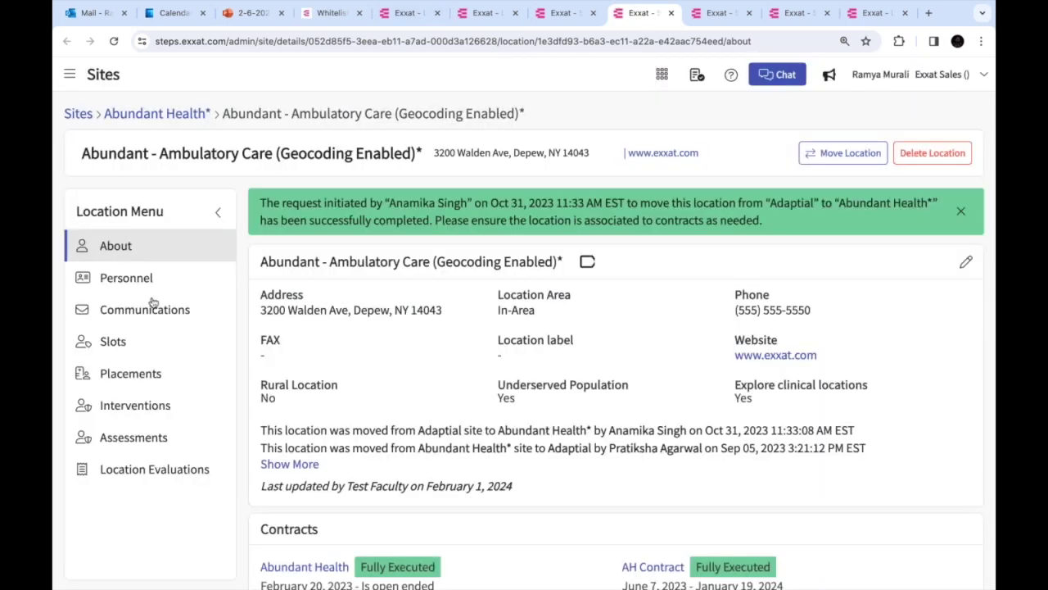
{"action": "left_click", "coordinate": [139, 346]}
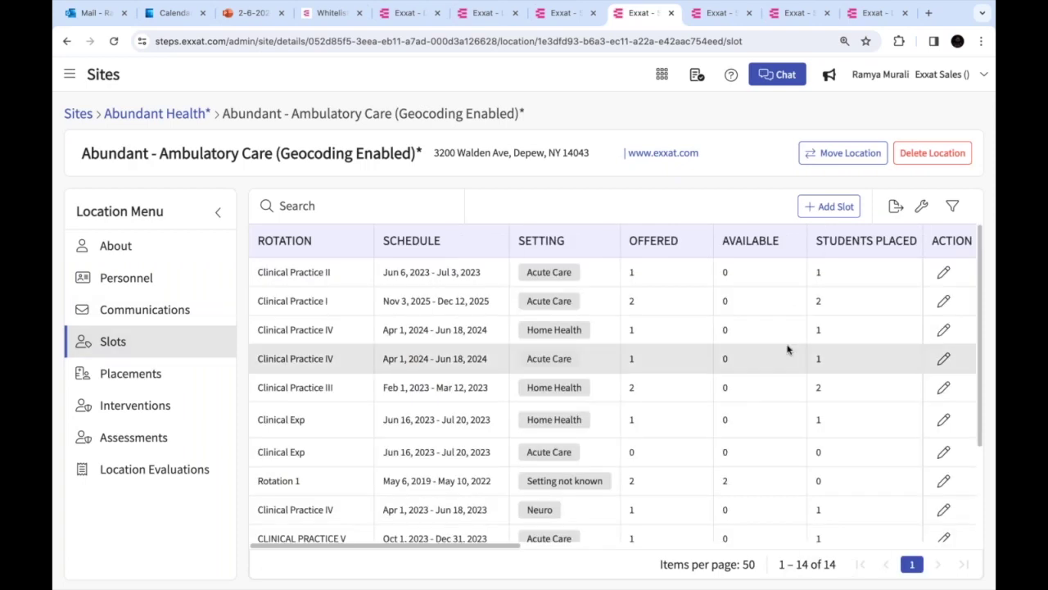
{"action": "scroll", "coordinate": [788, 349], "scroll_direction": "down", "scroll_amount": 3}
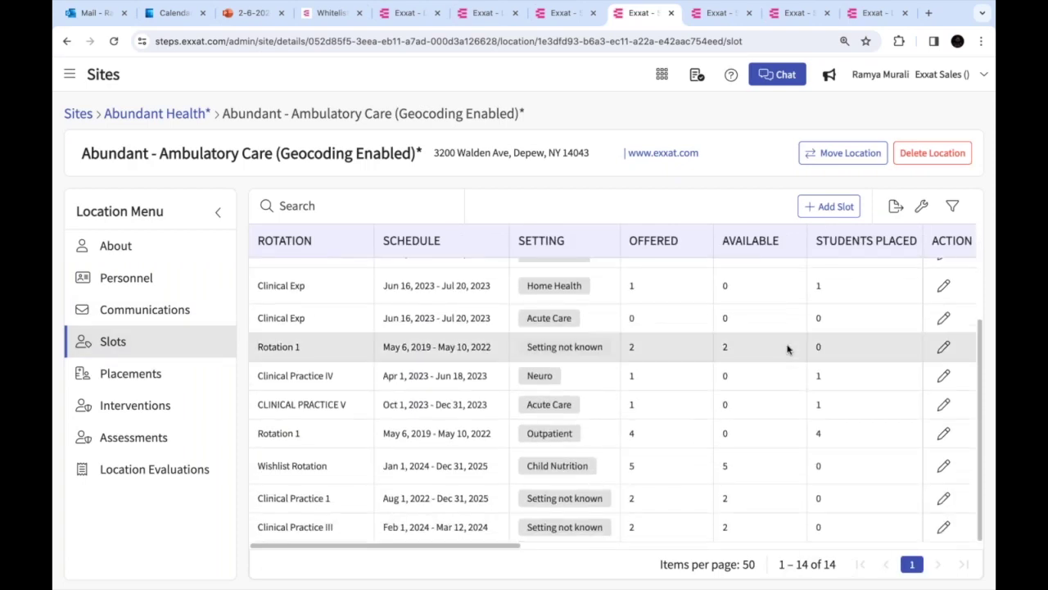
{"action": "scroll", "coordinate": [860, 316], "scroll_direction": "up", "scroll_amount": 3}
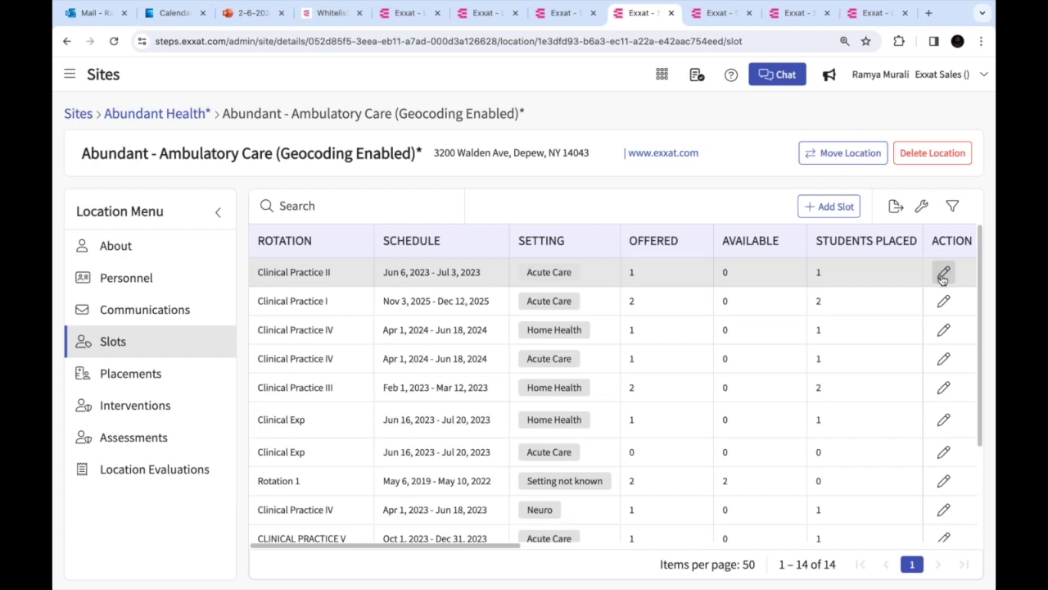
{"action": "left_click", "coordinate": [944, 274]}
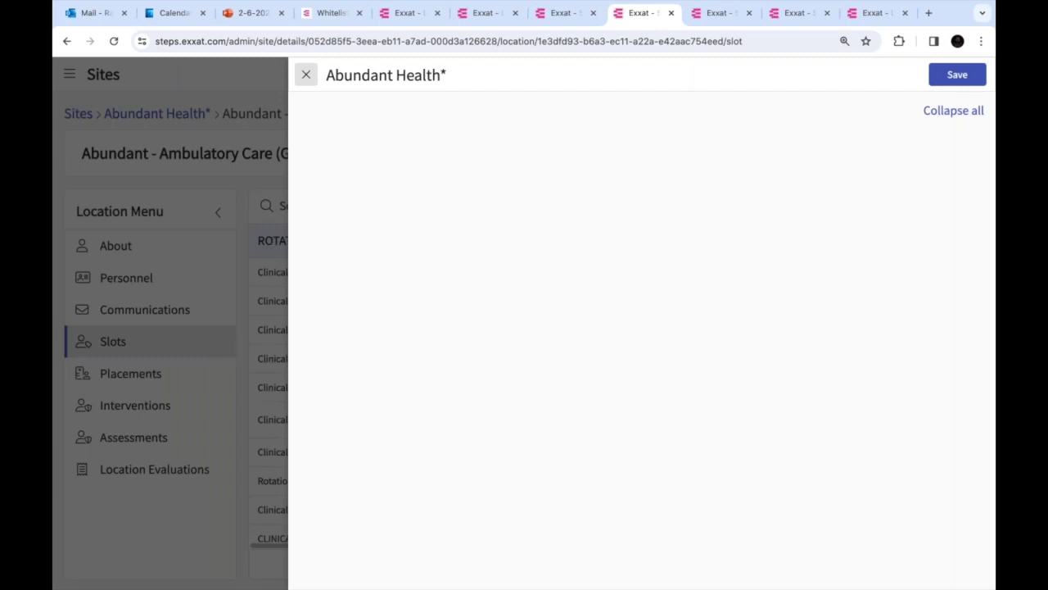
{"action": "left_click", "coordinate": [307, 76]}
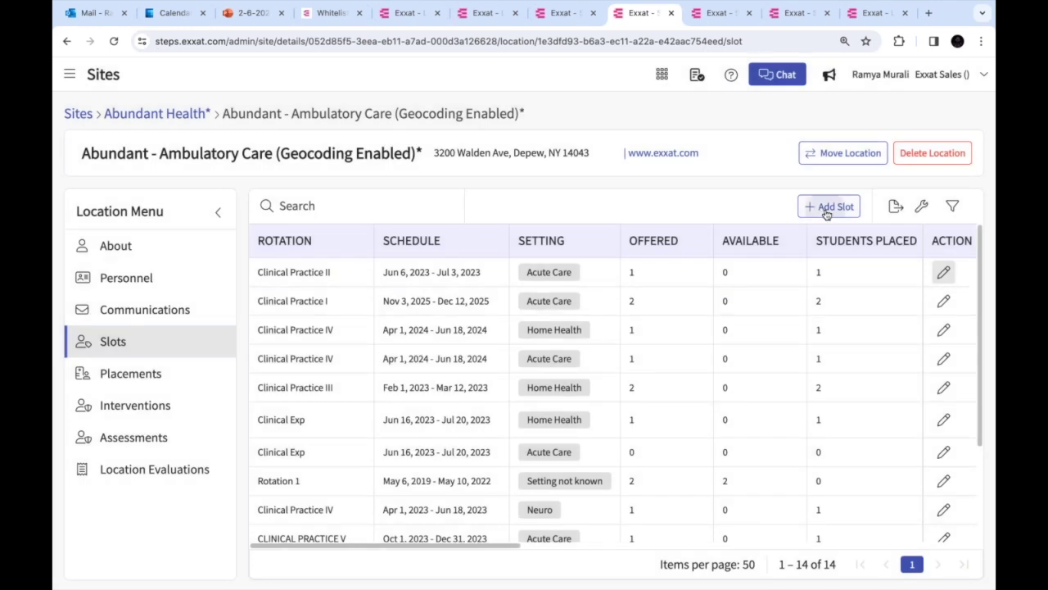
{"action": "left_click", "coordinate": [829, 207]}
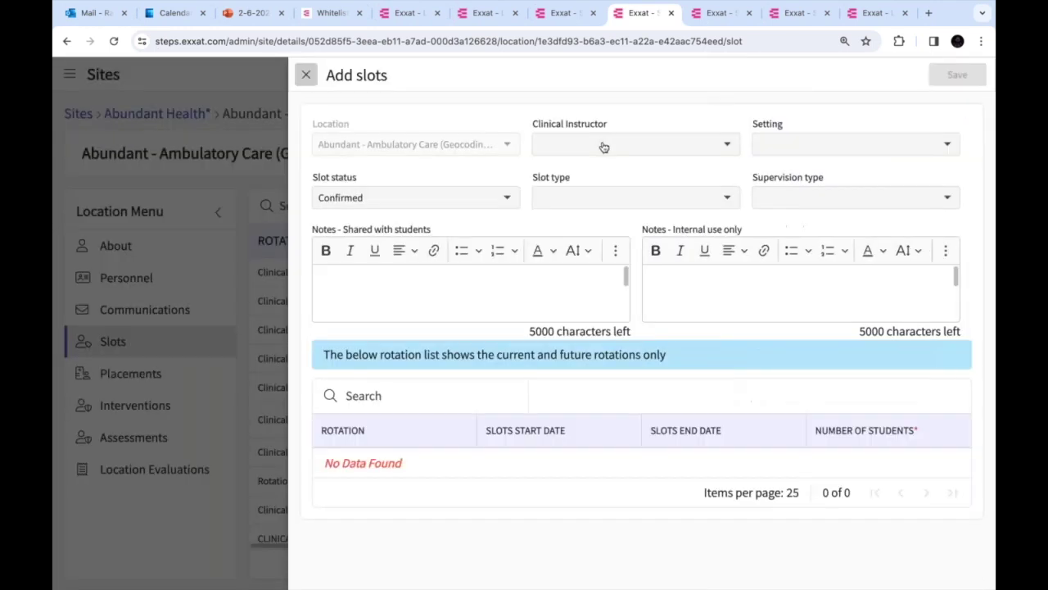
{"action": "left_click", "coordinate": [670, 144]}
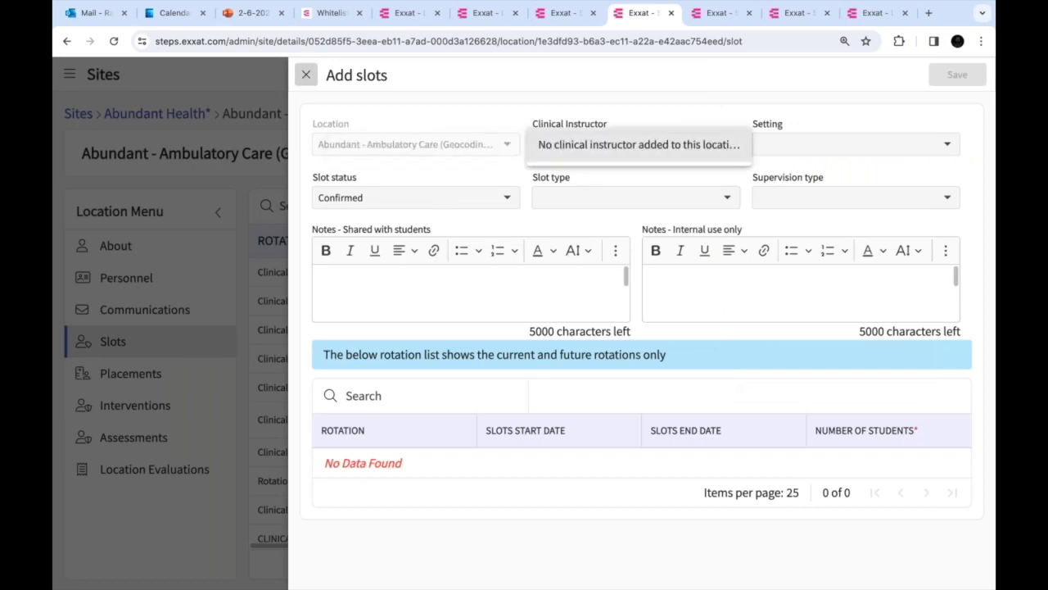
{"action": "left_click", "coordinate": [305, 79]}
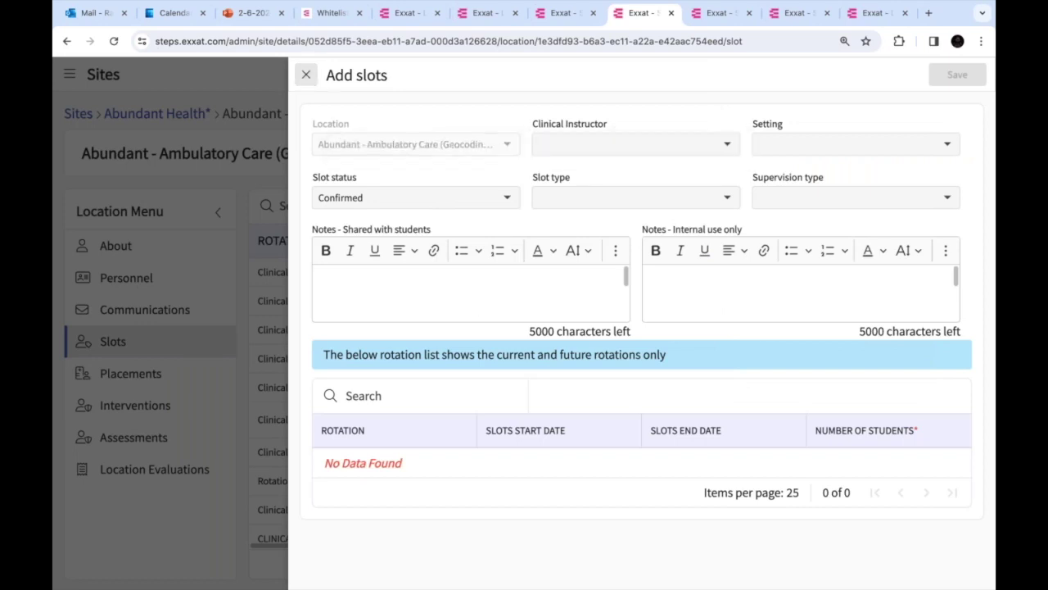
{"action": "left_click", "coordinate": [308, 78]}
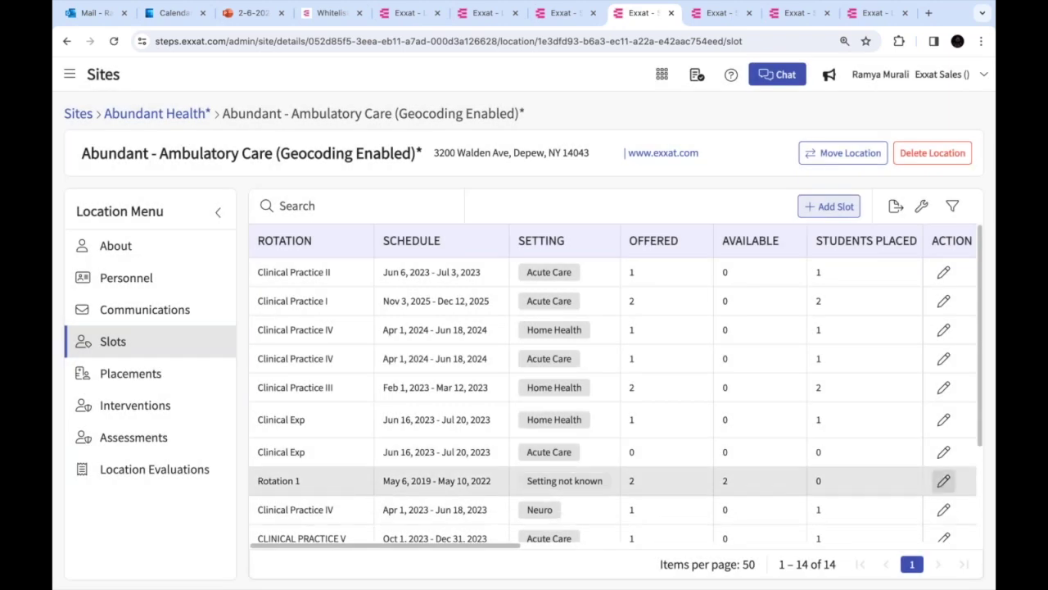
{"action": "left_click", "coordinate": [945, 481]}
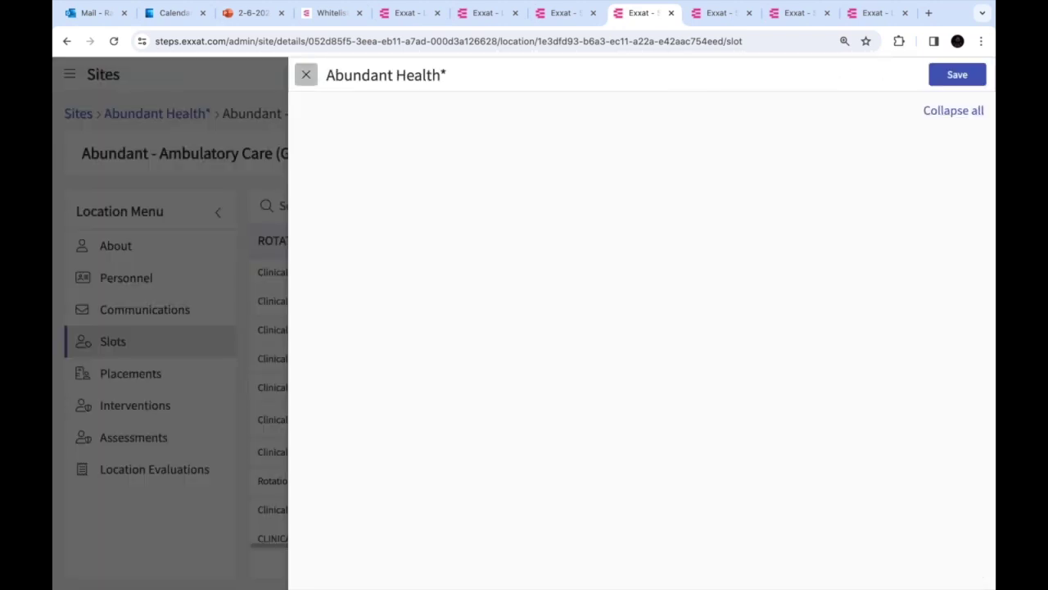
{"action": "left_click", "coordinate": [939, 112]}
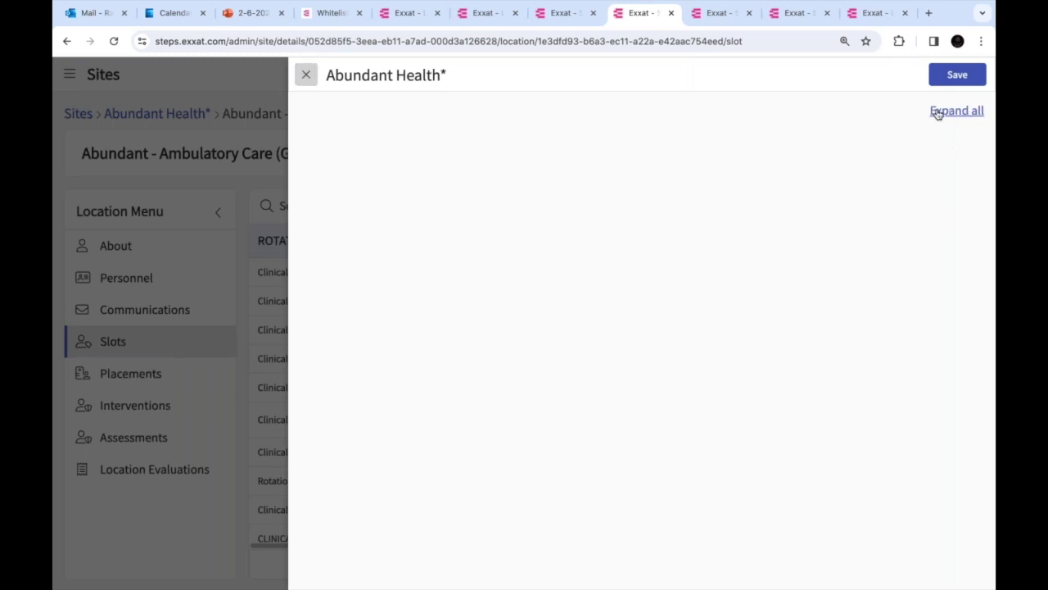
{"action": "left_click", "coordinate": [306, 75]}
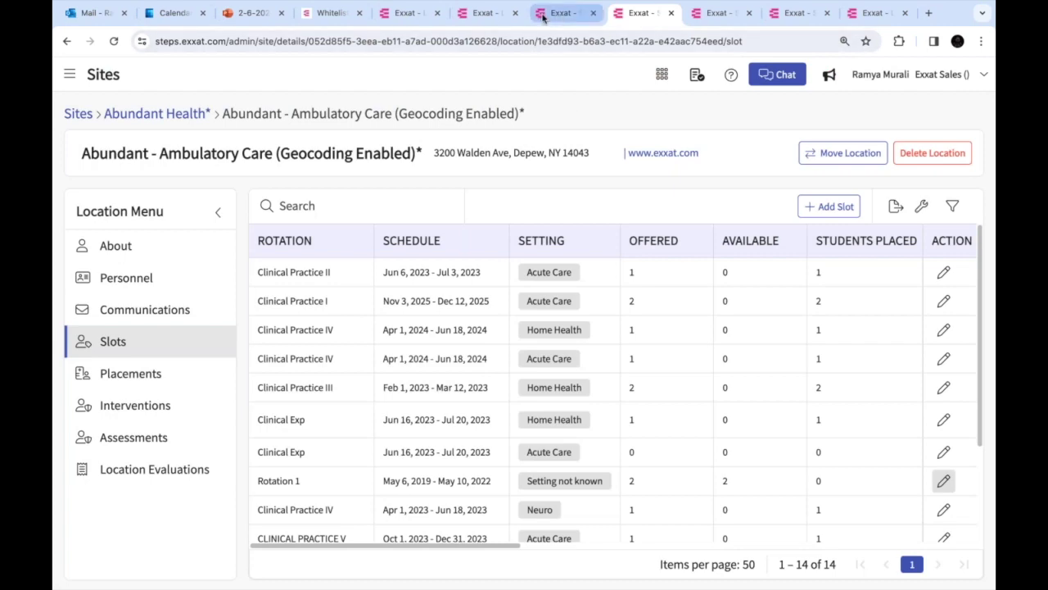
Reopen the M1M 2025 response report: 30 locations, 28 without response, 1 offered, 1 contact later
{"action": "left_click", "coordinate": [544, 15]}
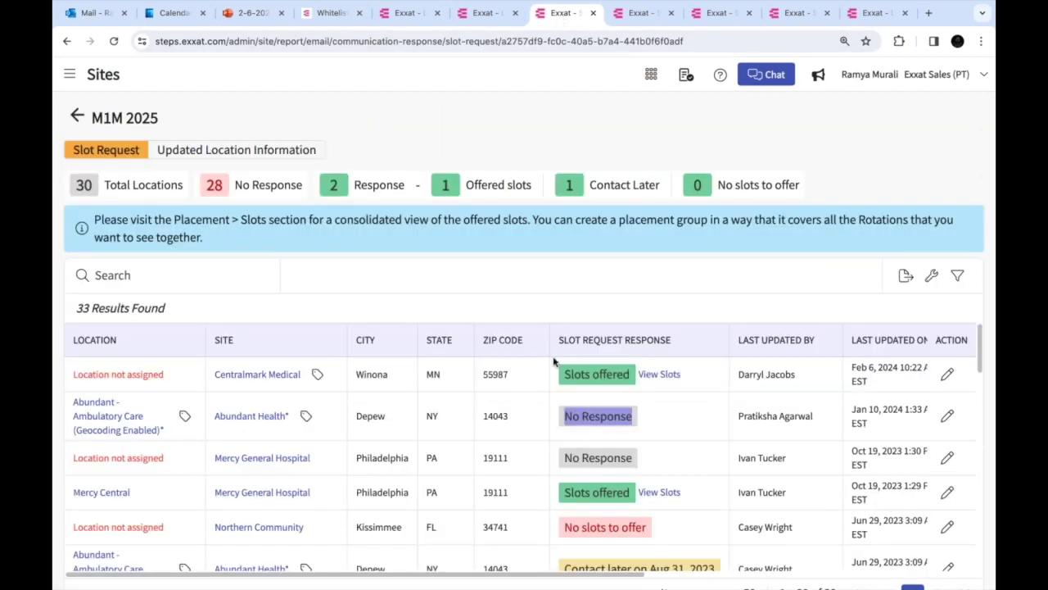
{"action": "scroll", "coordinate": [554, 361], "scroll_direction": "down", "scroll_amount": 5}
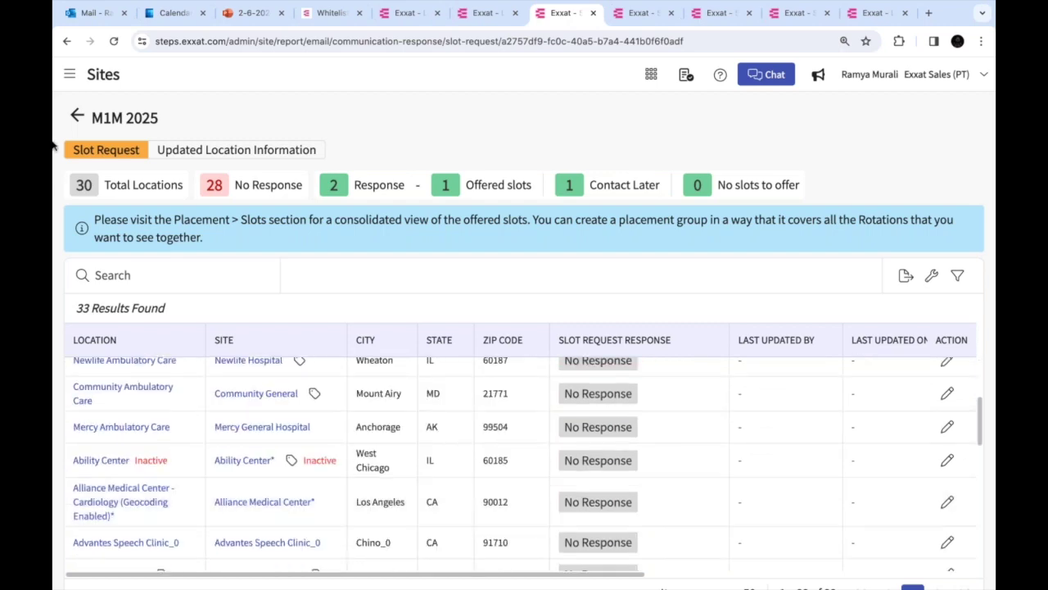
{"action": "left_click", "coordinate": [77, 116]}
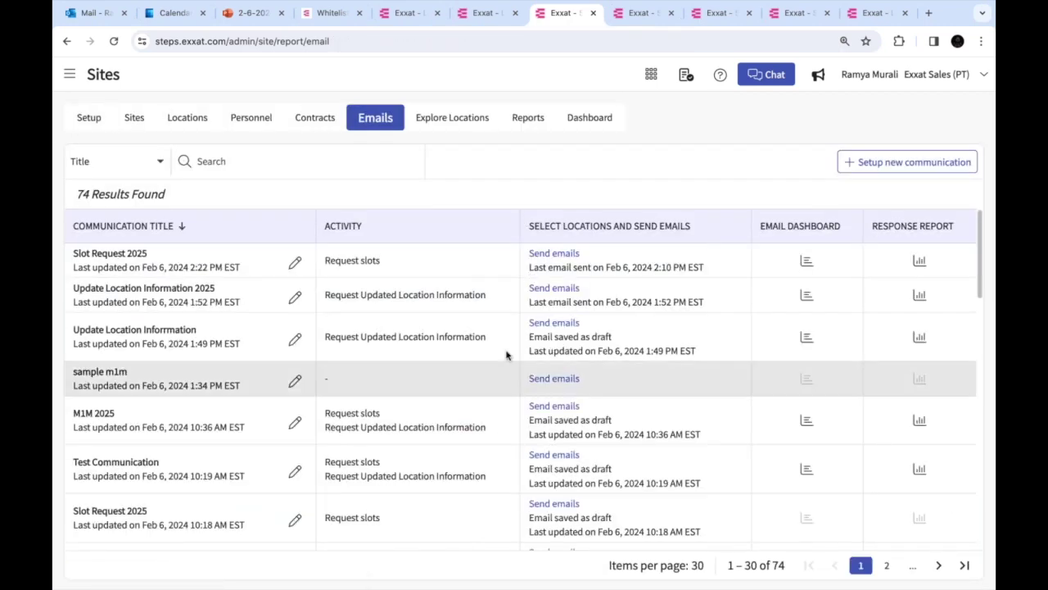
{"action": "left_click", "coordinate": [919, 419]}
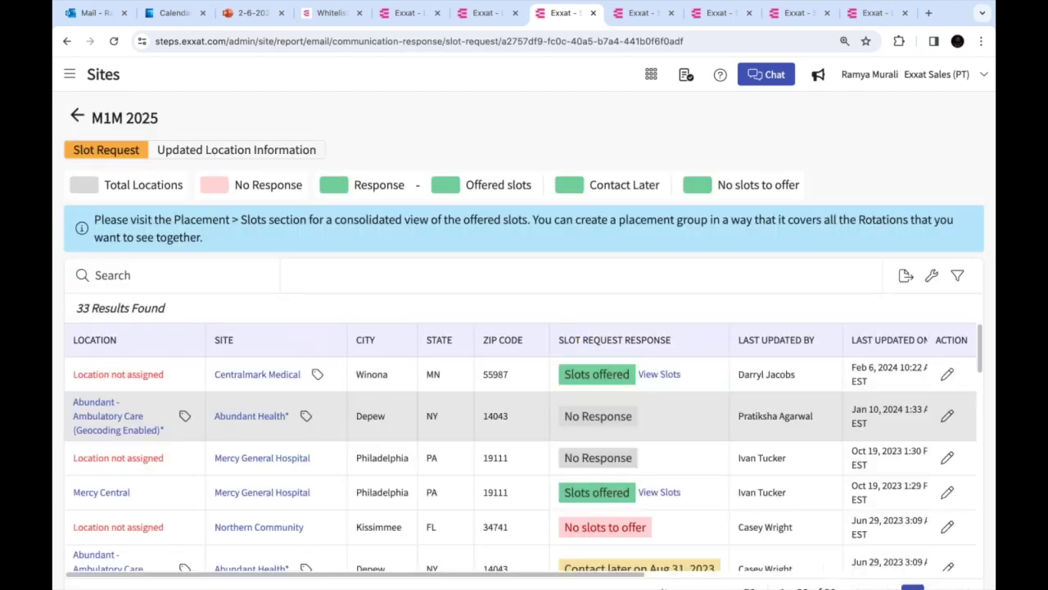
{"action": "scroll", "coordinate": [647, 448], "scroll_direction": "down", "scroll_amount": 3}
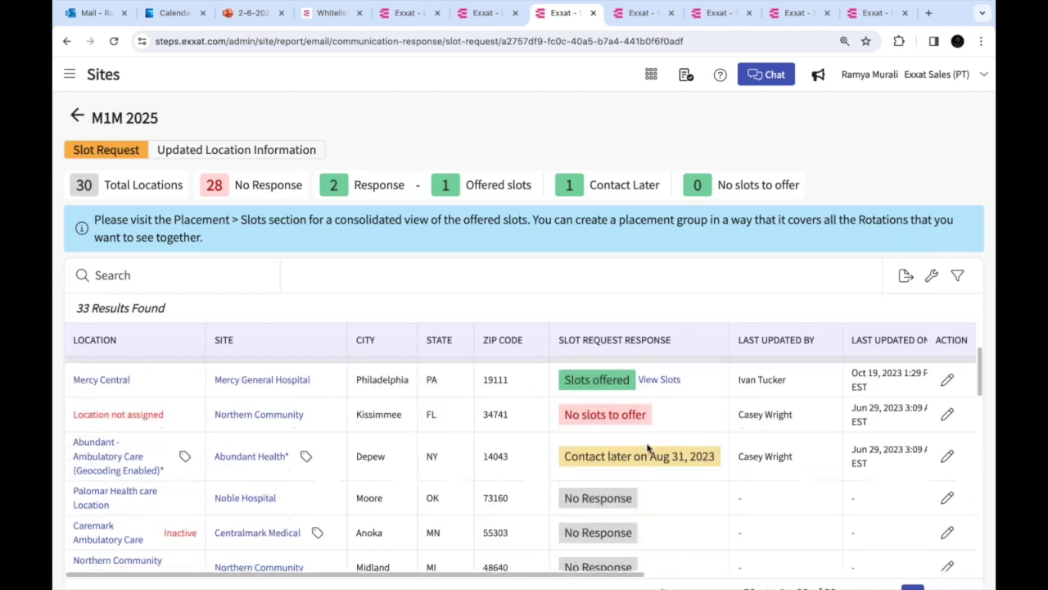
{"action": "scroll", "coordinate": [647, 448], "scroll_direction": "up", "scroll_amount": 2}
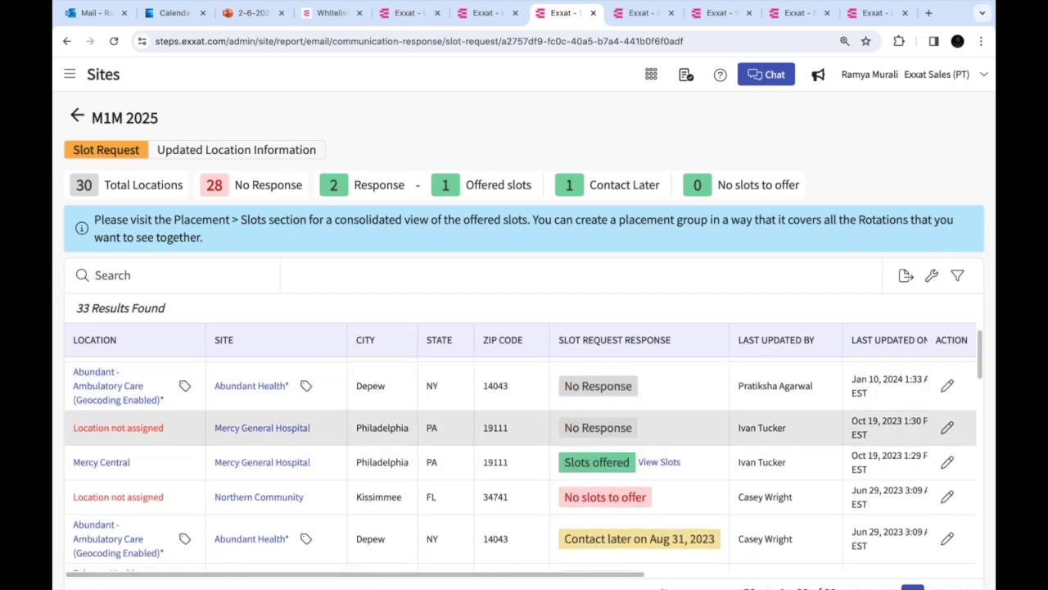
{"action": "scroll", "coordinate": [262, 434], "scroll_direction": "up", "scroll_amount": 1}
{"action": "scroll", "coordinate": [91, 456], "scroll_direction": "down", "scroll_amount": 4}
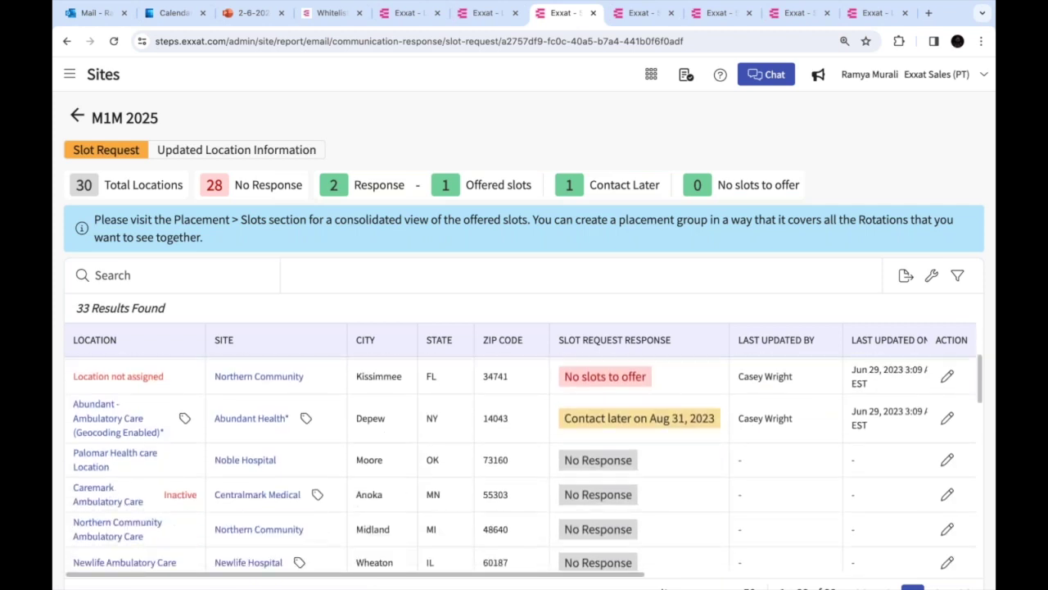
Open Palomar Health care Location in a new tab and close the leftover Exxat tabs
{"action": "right_click", "coordinate": [99, 448]}
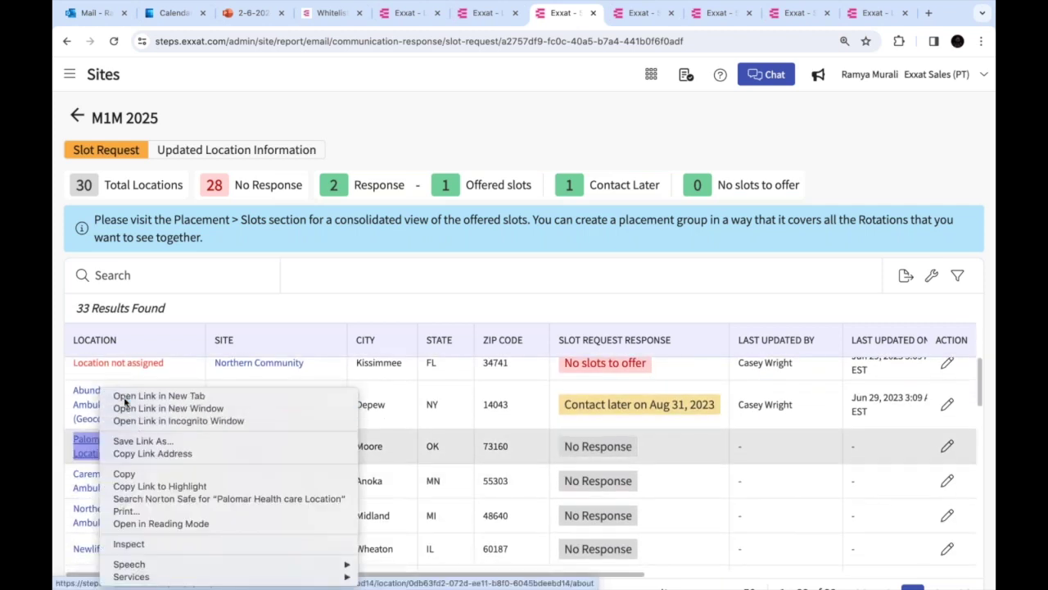
{"action": "left_click", "coordinate": [156, 396]}
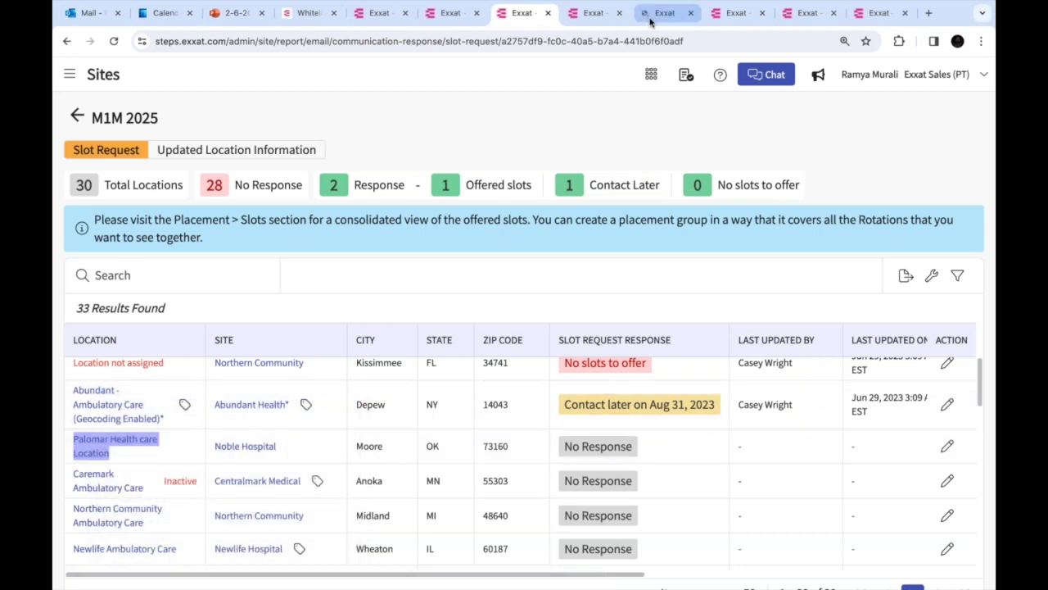
{"action": "left_click", "coordinate": [651, 16]}
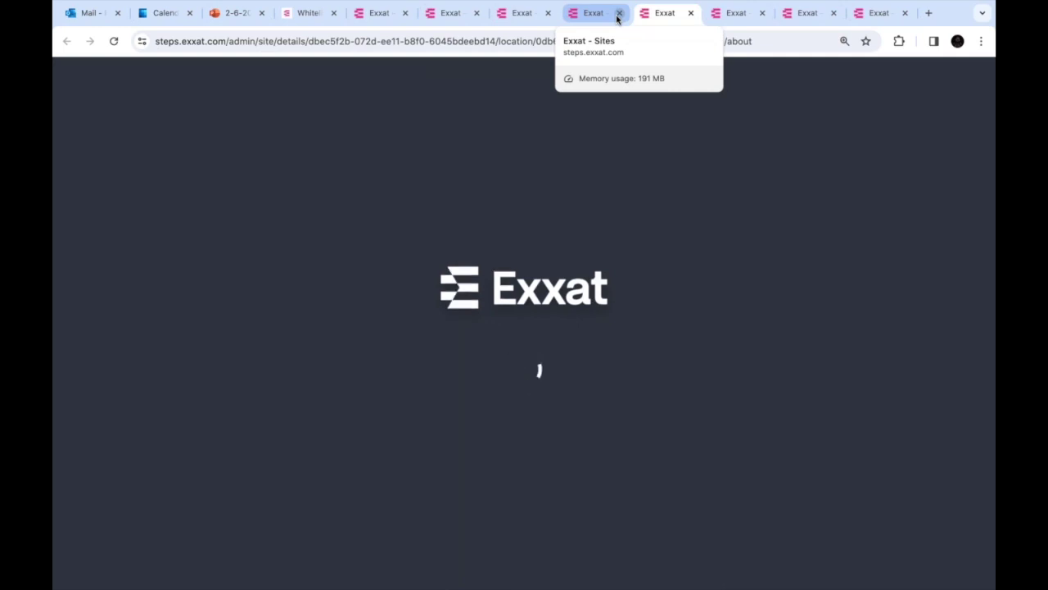
{"action": "left_click", "coordinate": [619, 14]}
{"action": "left_click", "coordinate": [690, 14]}
{"action": "left_click", "coordinate": [690, 14]}
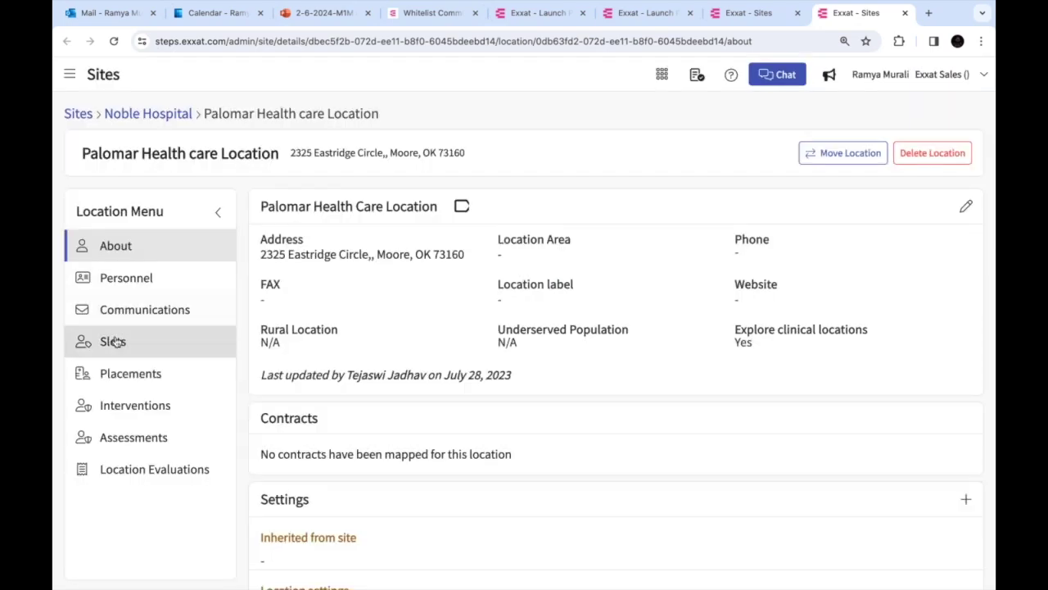
Check Palomar's 7 offered slots via the Clinical Rotation 1 editor, then go to the Launch Page
{"action": "left_click", "coordinate": [113, 341]}
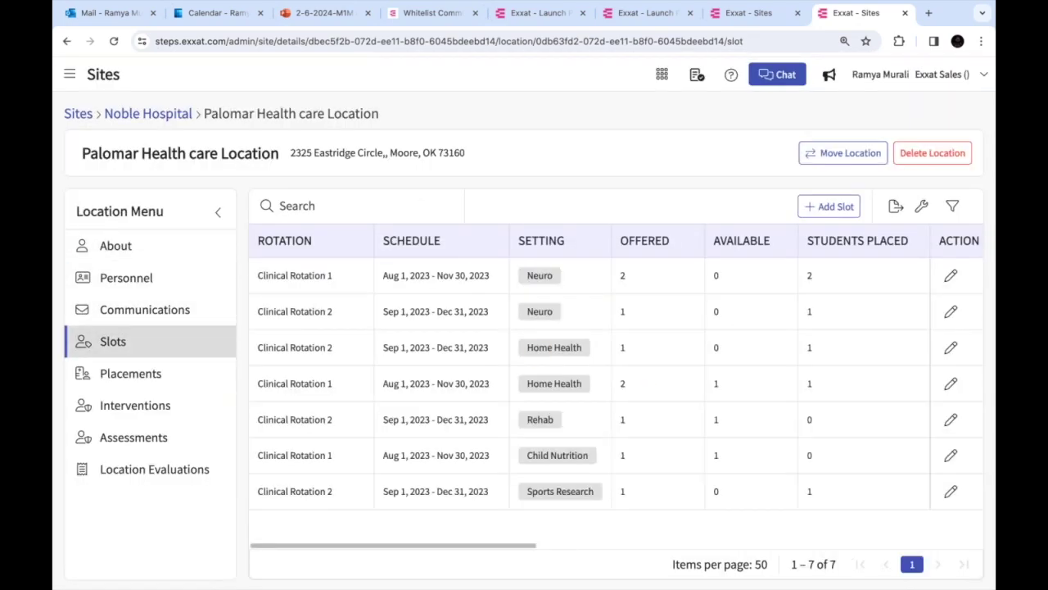
{"action": "left_click", "coordinate": [950, 277]}
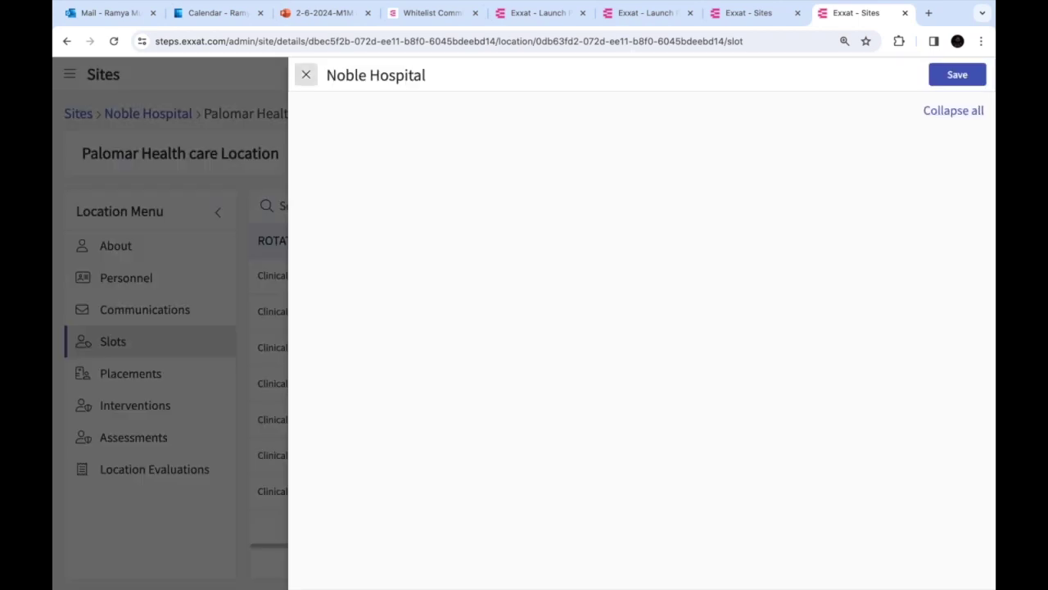
{"action": "left_click", "coordinate": [305, 75]}
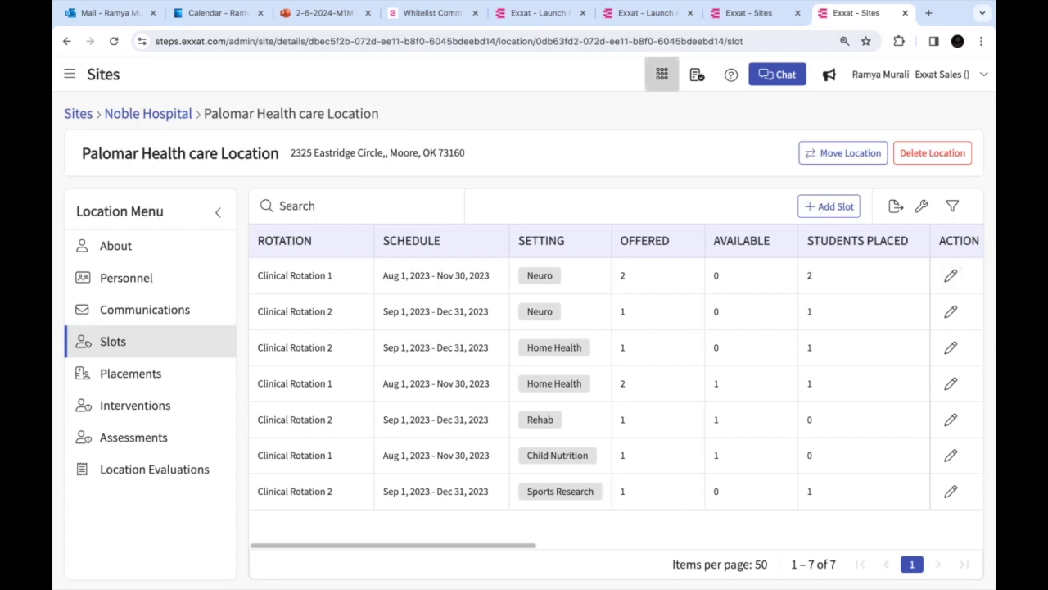
{"action": "left_click", "coordinate": [660, 75]}
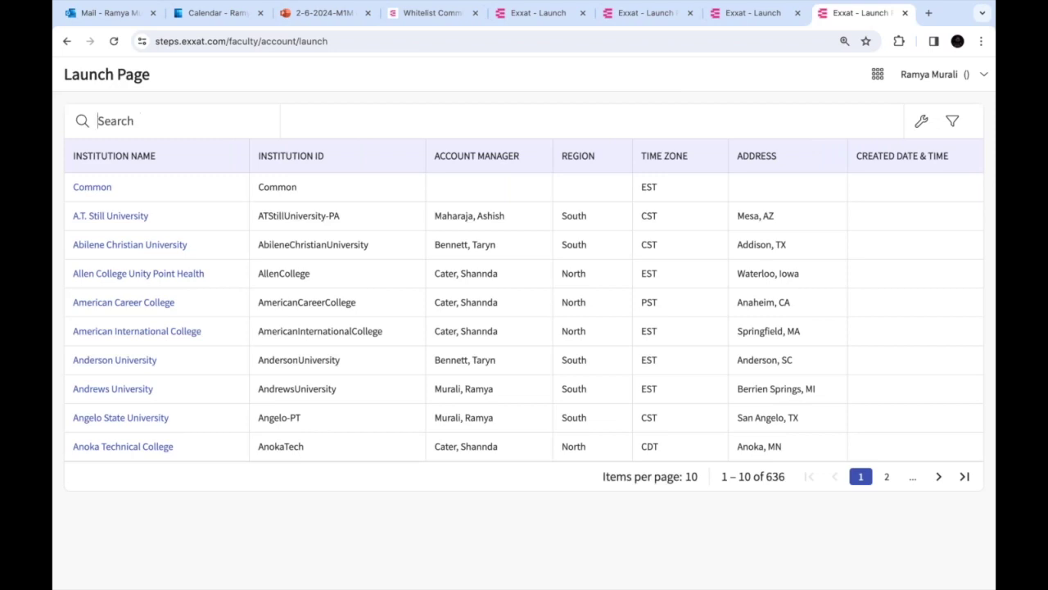
Search 'sales', enter the Exxat Sales PT program, and show the Sites Emails list of 74 communications
{"action": "left_click", "coordinate": [97, 120]}
{"action": "type", "text": "sales"}
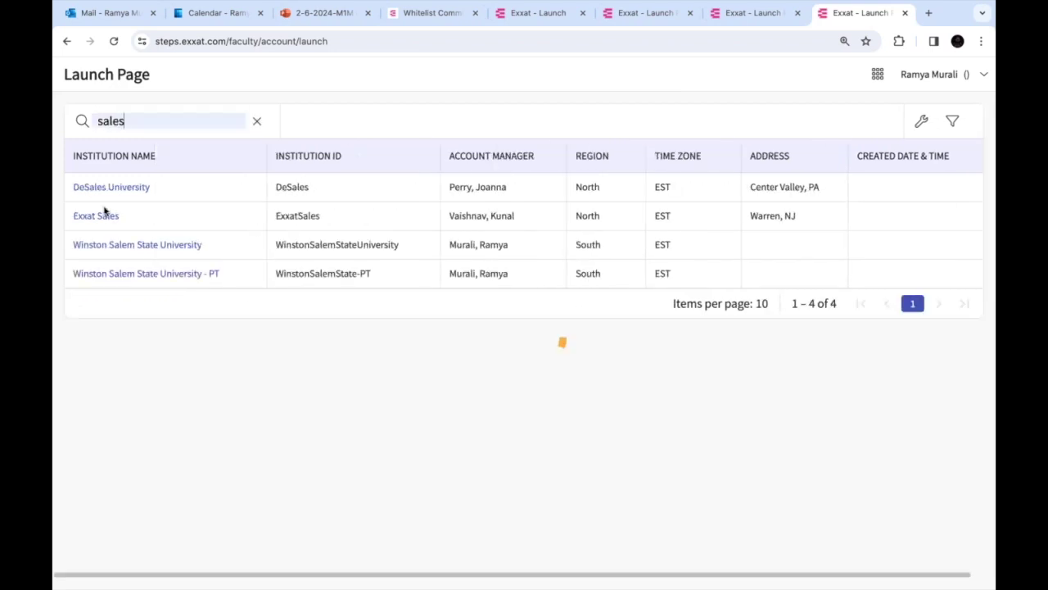
{"action": "left_click", "coordinate": [101, 216]}
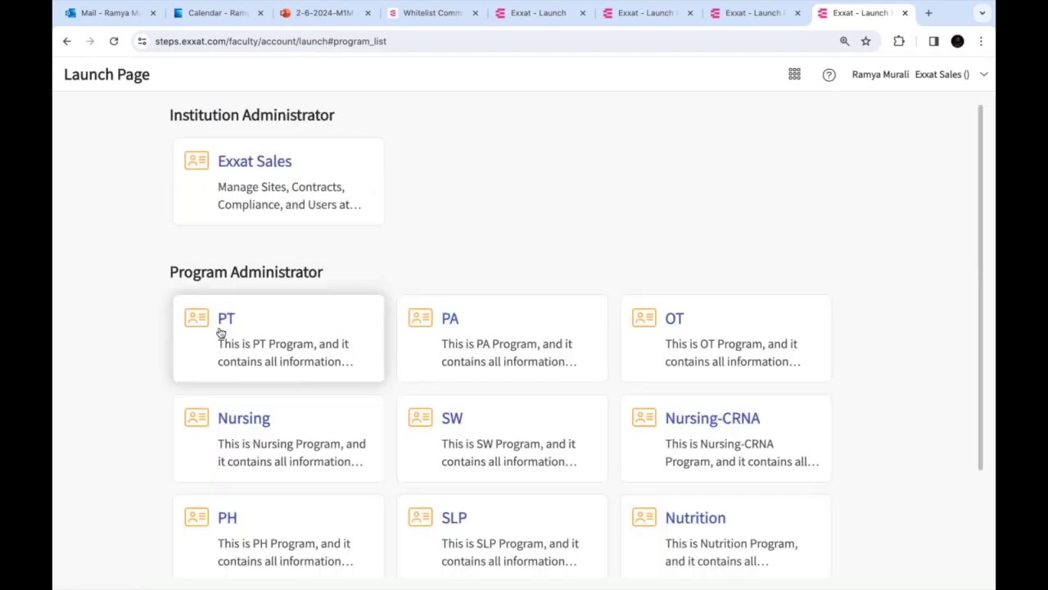
{"action": "left_click", "coordinate": [219, 331]}
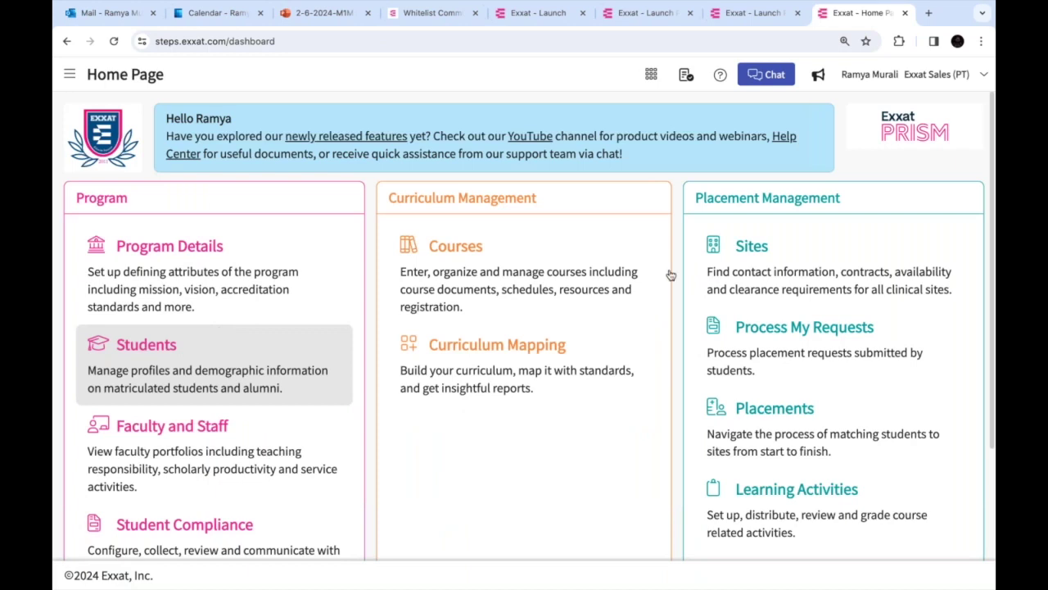
{"action": "left_click", "coordinate": [763, 289]}
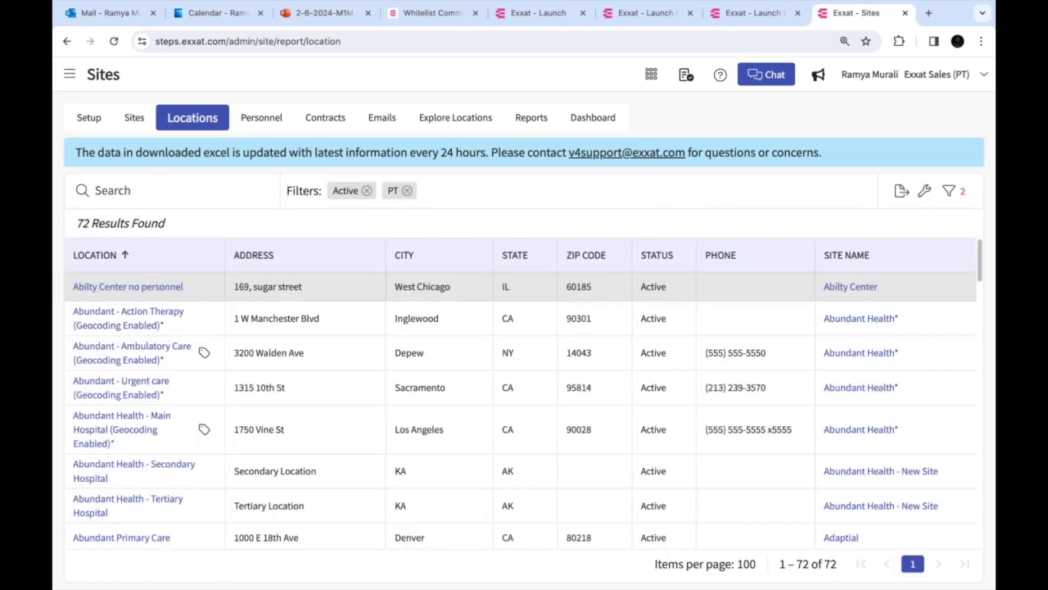
{"action": "left_click", "coordinate": [391, 117]}
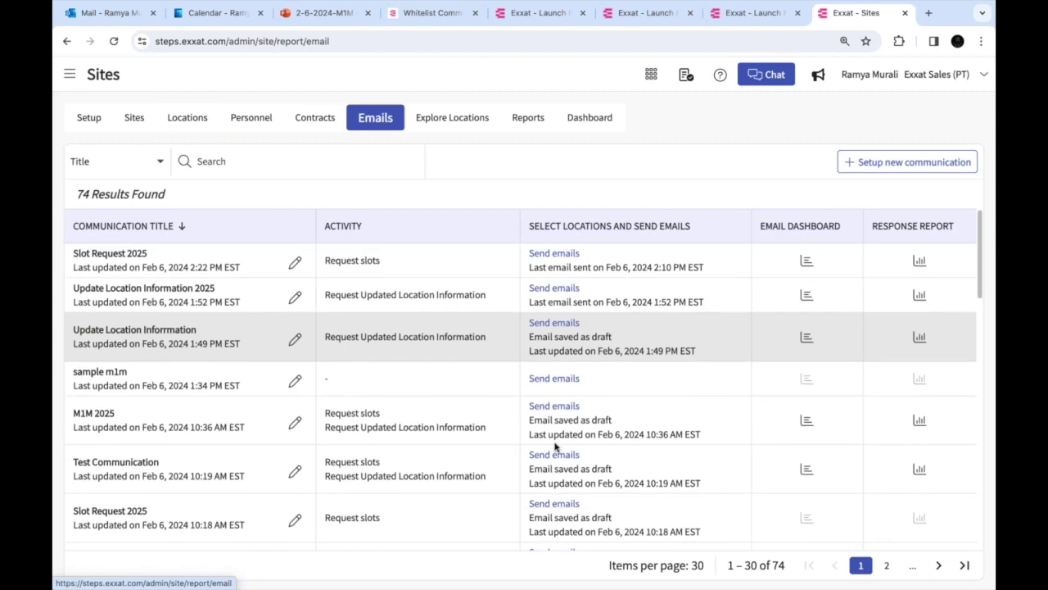
From the Test Communication report, view Abundant Health - Secondary Hospital's two Acute Care rotations, 2 slots each
{"action": "left_click", "coordinate": [921, 471]}
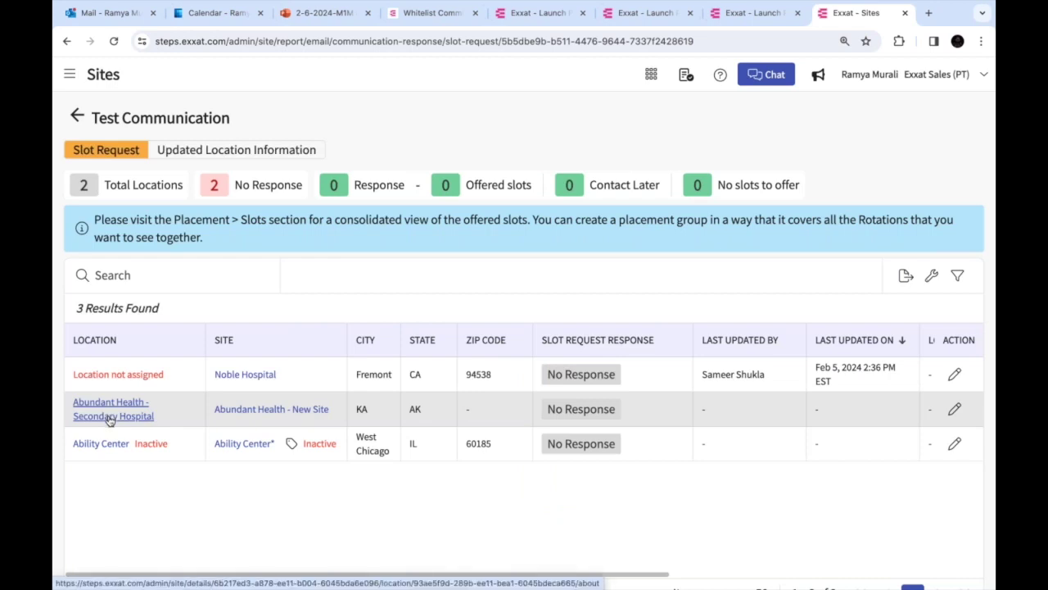
{"action": "left_click", "coordinate": [110, 409]}
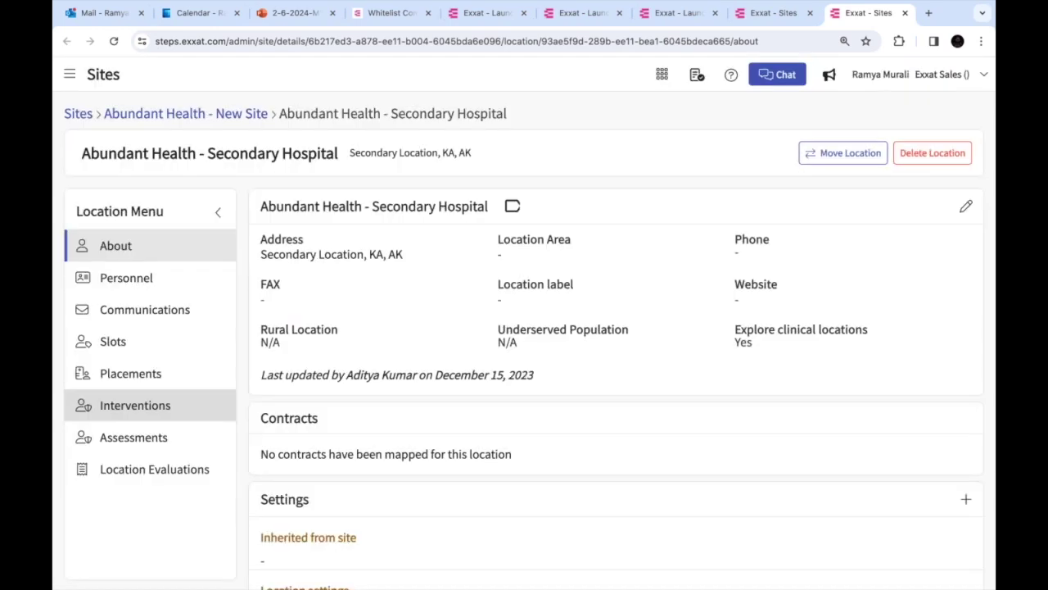
{"action": "left_click", "coordinate": [128, 344]}
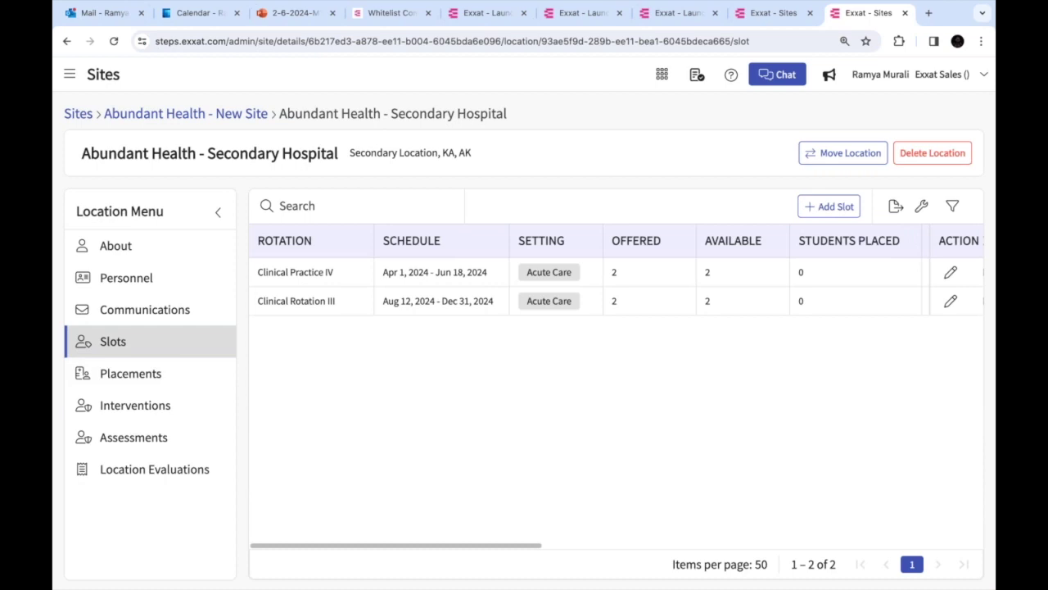
{"action": "left_click", "coordinate": [950, 272]}
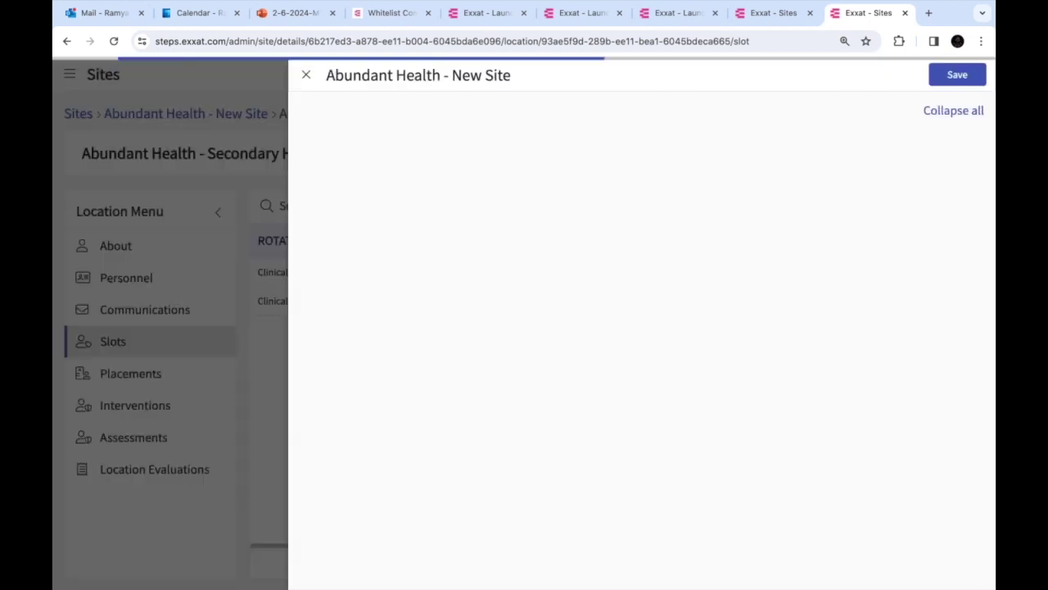
{"action": "left_click", "coordinate": [306, 75]}
In PowerPoint, advance to the Sites > Emails > Response Report slide, then return to Chrome
{"action": "key", "text": "super+Tab"}
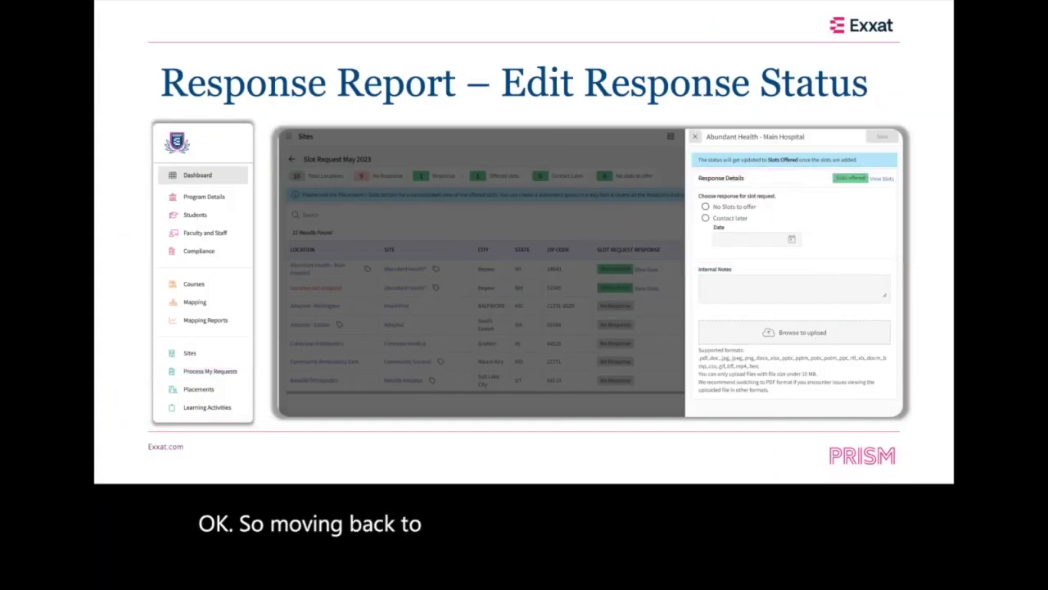
{"action": "key", "text": "Left"}
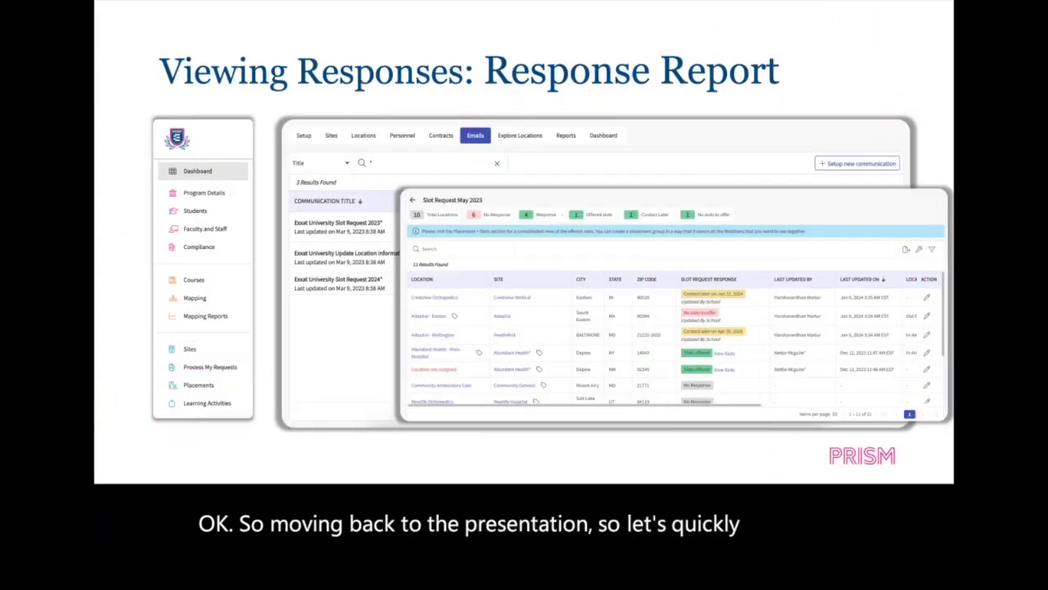
{"action": "key", "text": "Right"}
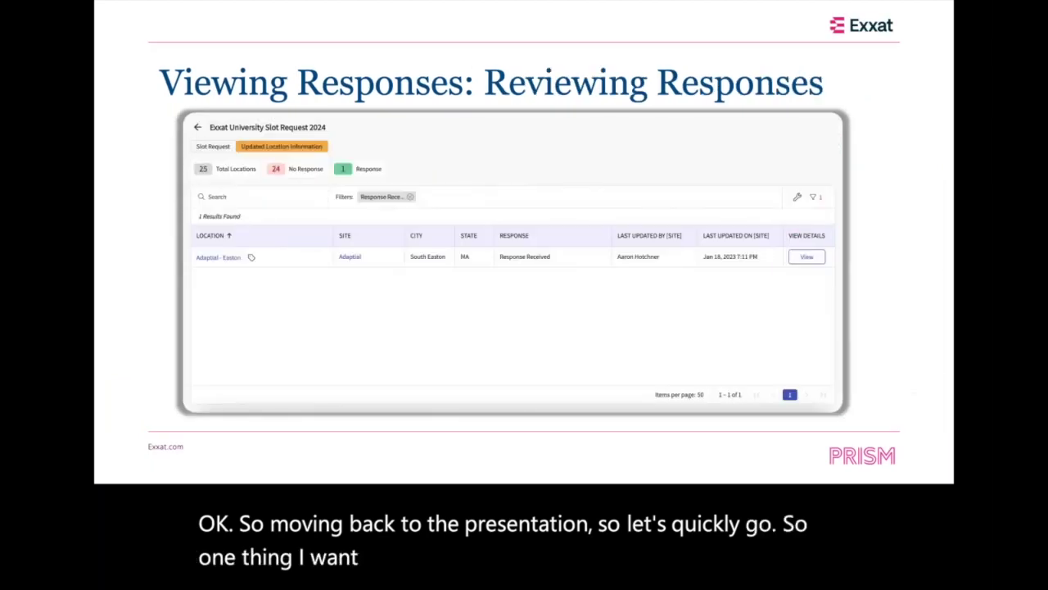
{"action": "key", "text": "Right"}
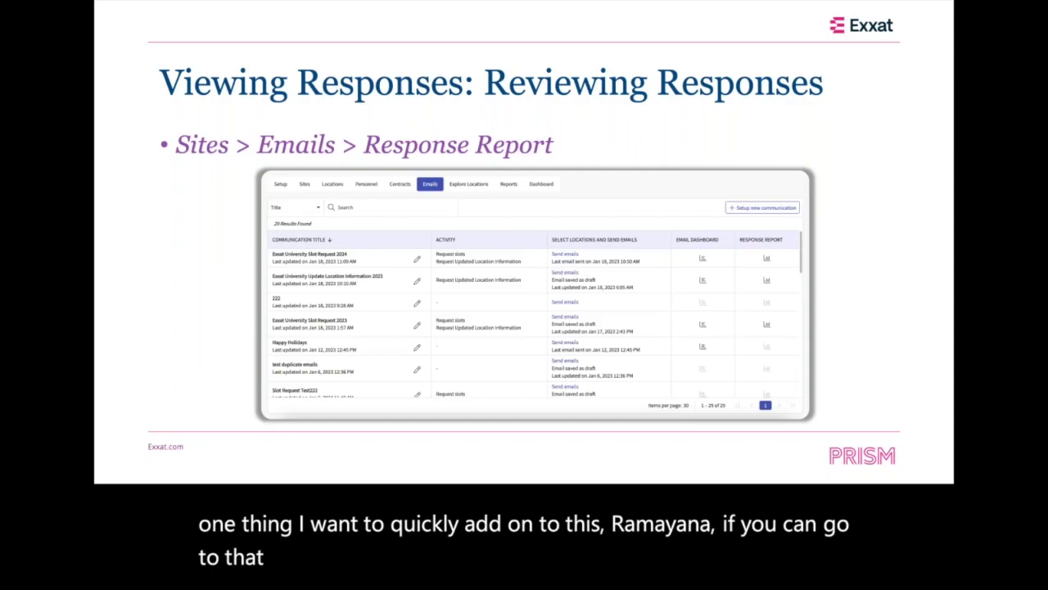
{"action": "key", "text": "super+Tab"}
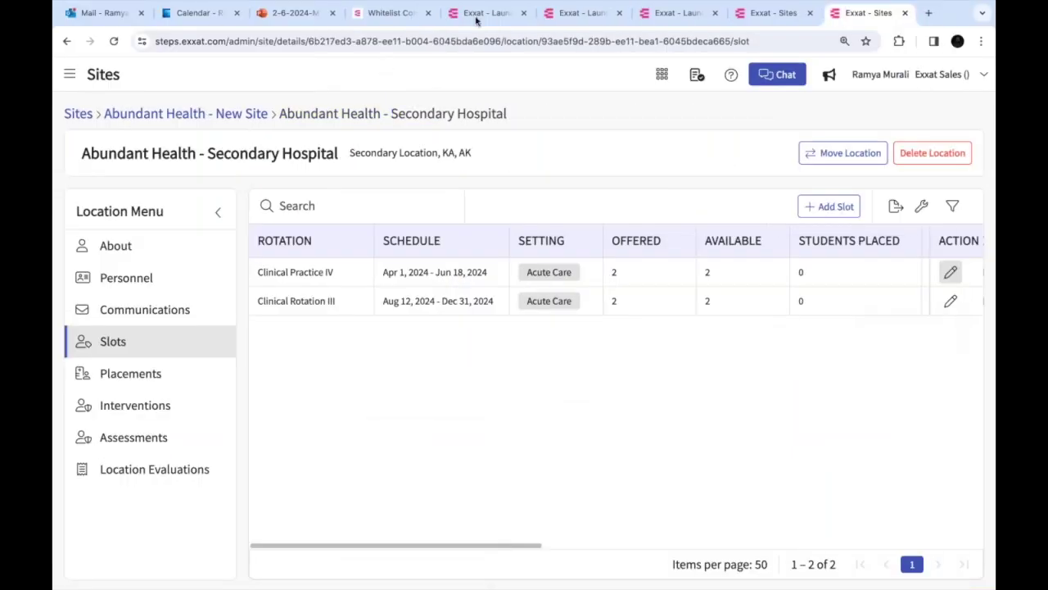
Review the Slot Request 2025 response report with 2 offered slots, then return to the Emails list
{"action": "left_click", "coordinate": [769, 13]}
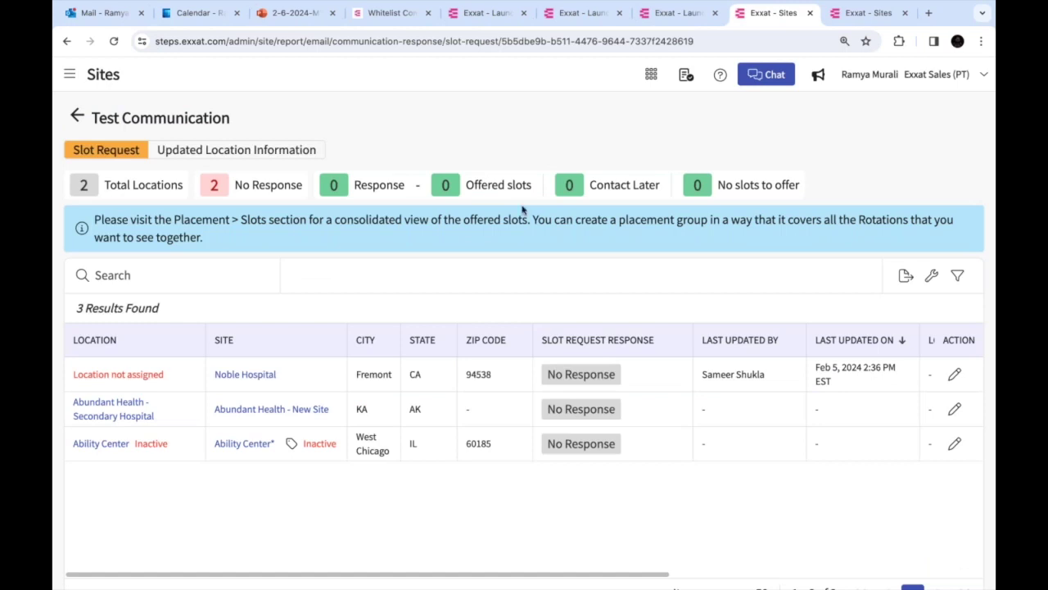
{"action": "left_click", "coordinate": [77, 116]}
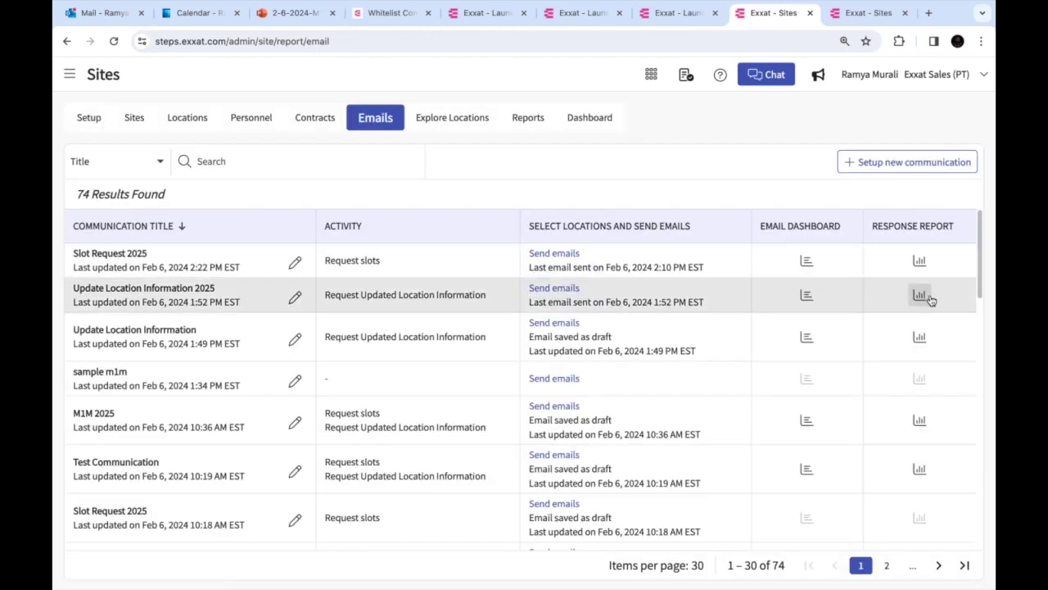
{"action": "left_click", "coordinate": [920, 261]}
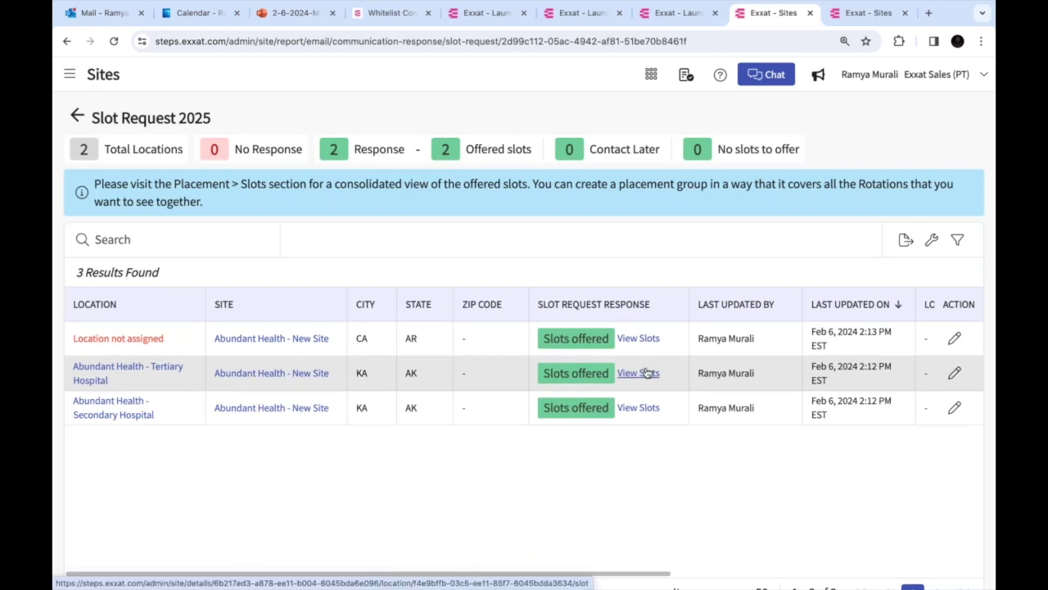
{"action": "left_click", "coordinate": [76, 116]}
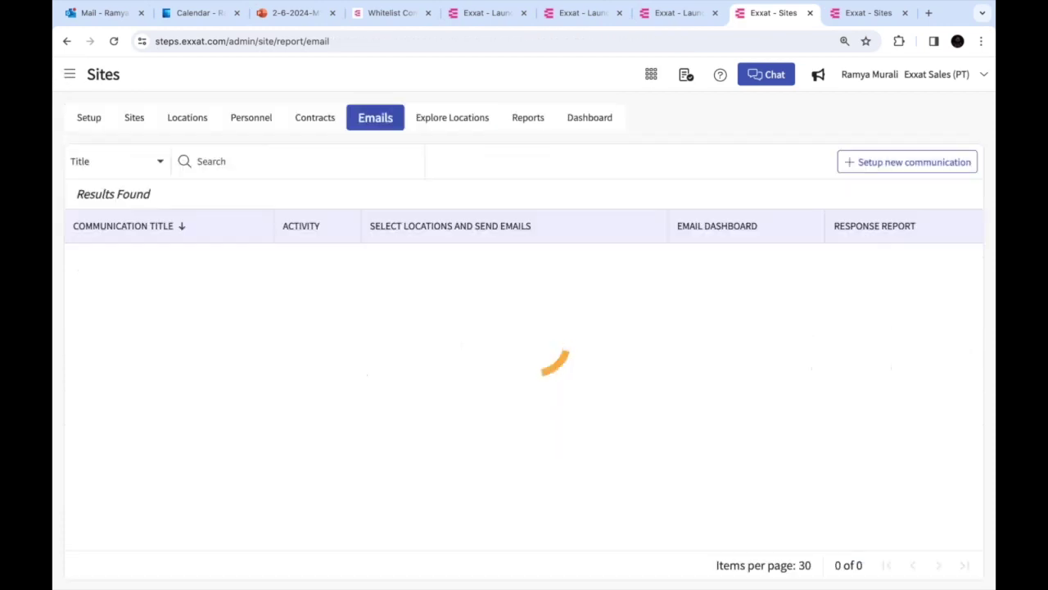
{"action": "left_click", "coordinate": [69, 76]}
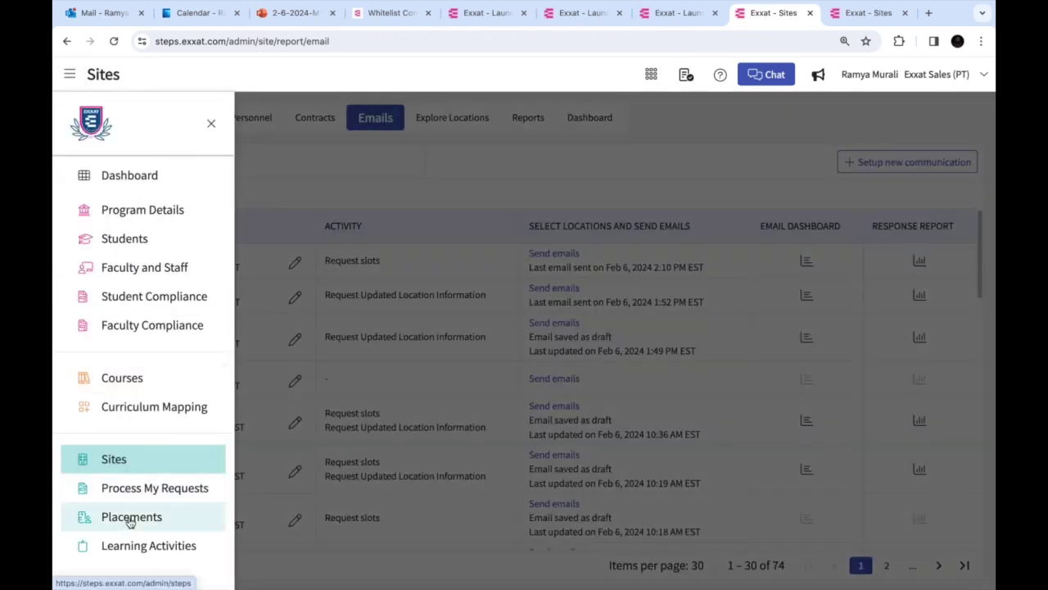
Open Placements for the whole Class of 2024*** group
{"action": "left_click", "coordinate": [129, 519]}
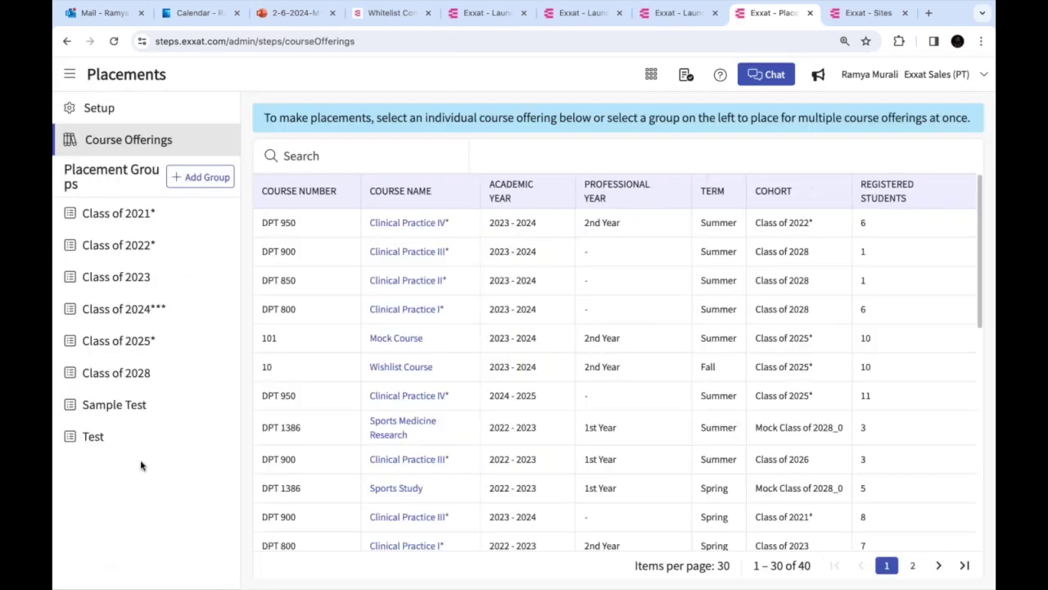
{"action": "left_click", "coordinate": [157, 317]}
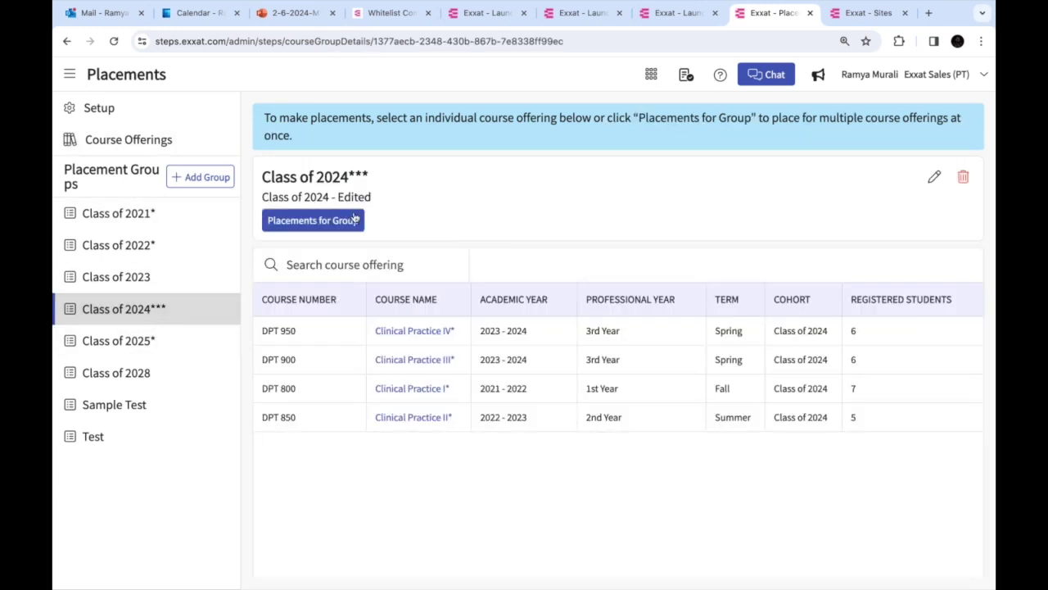
{"action": "left_click", "coordinate": [344, 225]}
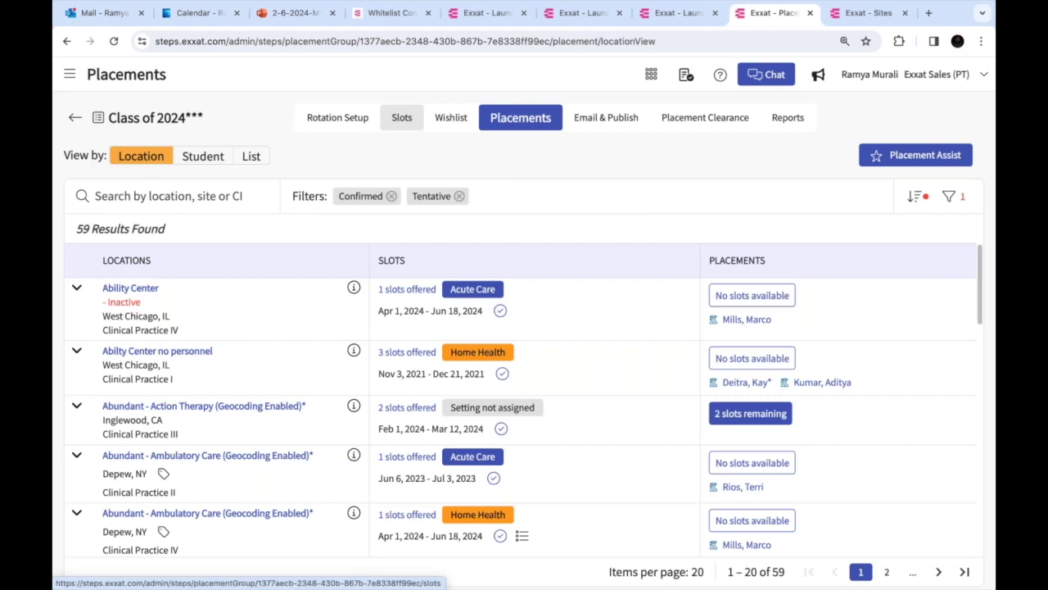
Toggle the group's Slots between dashboard charts and list, ending on the 61-slot list
{"action": "left_click", "coordinate": [401, 117]}
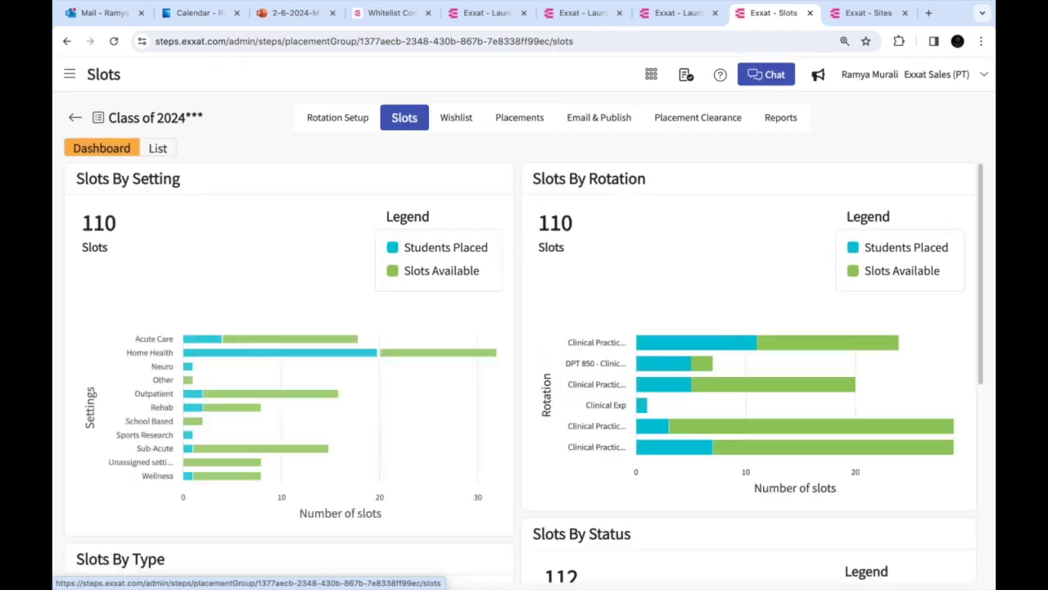
{"action": "left_click", "coordinate": [157, 149]}
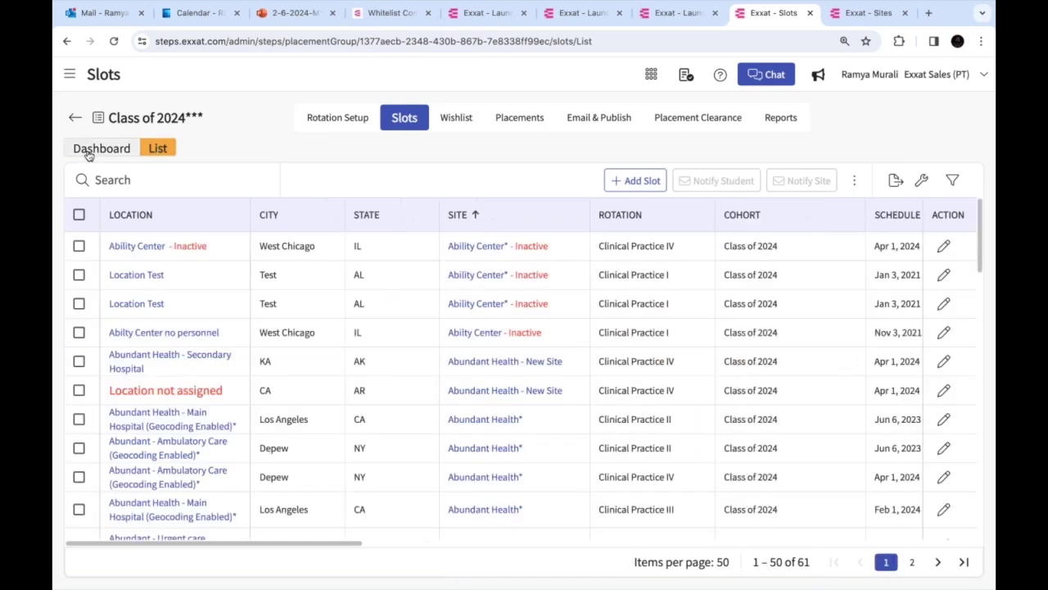
{"action": "left_click", "coordinate": [90, 151]}
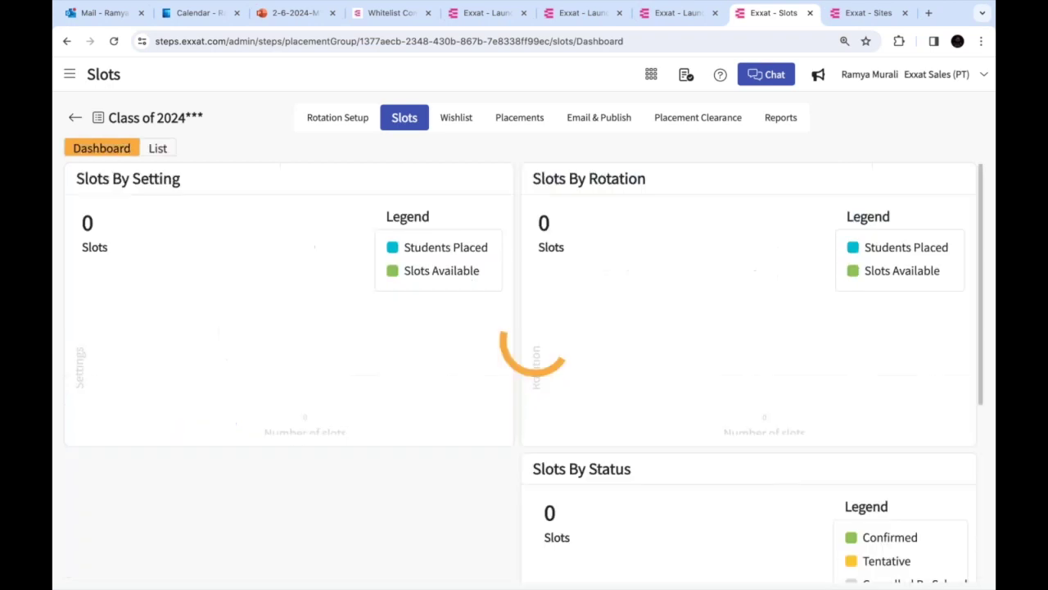
{"action": "scroll", "coordinate": [524, 373], "scroll_direction": "down", "scroll_amount": 2}
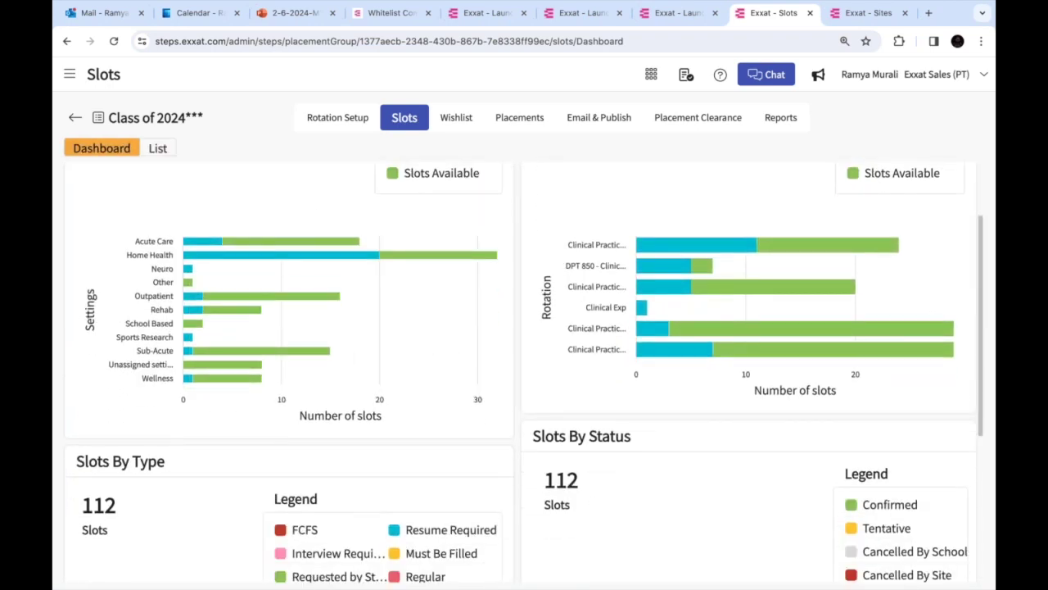
{"action": "scroll", "coordinate": [524, 373], "scroll_direction": "down", "scroll_amount": 3}
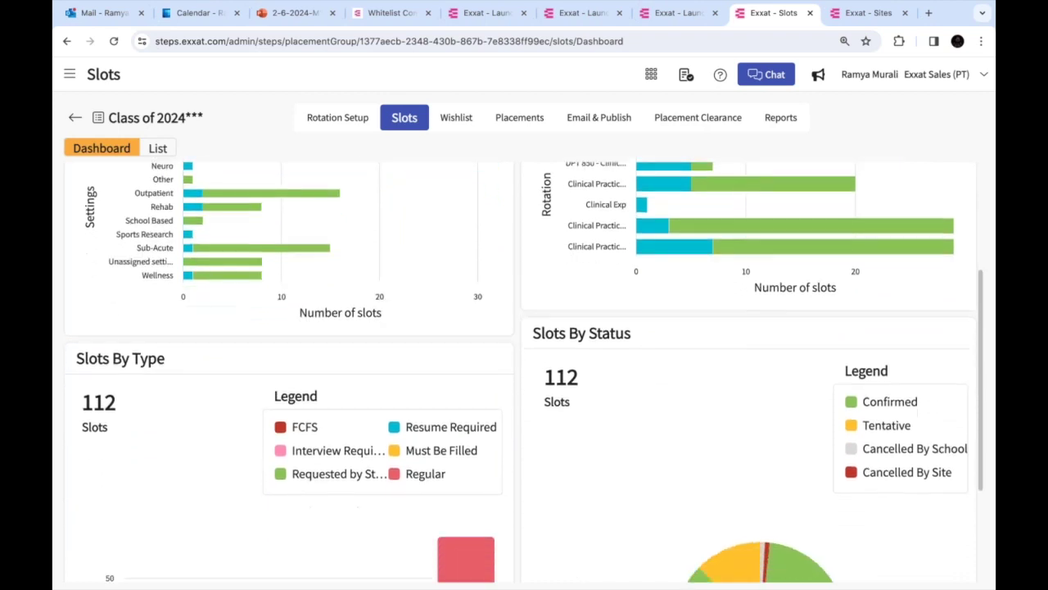
{"action": "scroll", "coordinate": [157, 152], "scroll_direction": "up", "scroll_amount": 2}
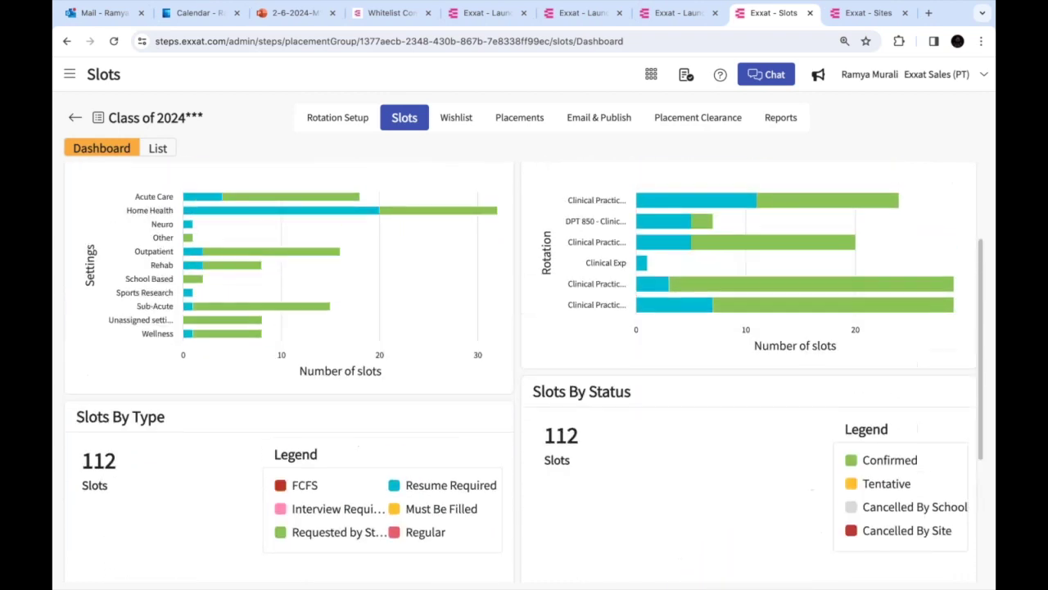
{"action": "left_click", "coordinate": [157, 149]}
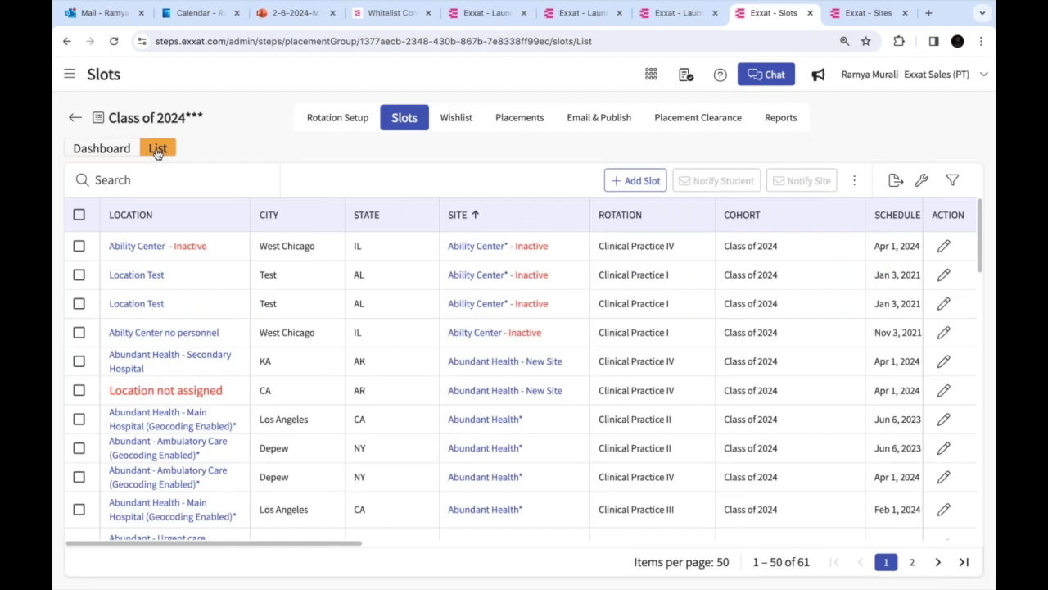
{"action": "key", "text": "super+Tab"}
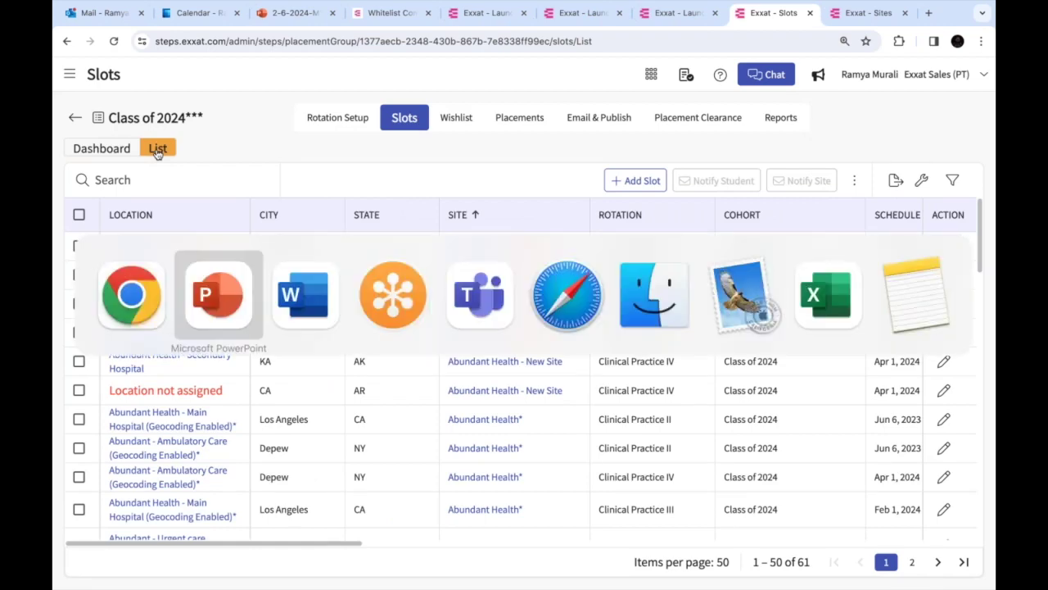
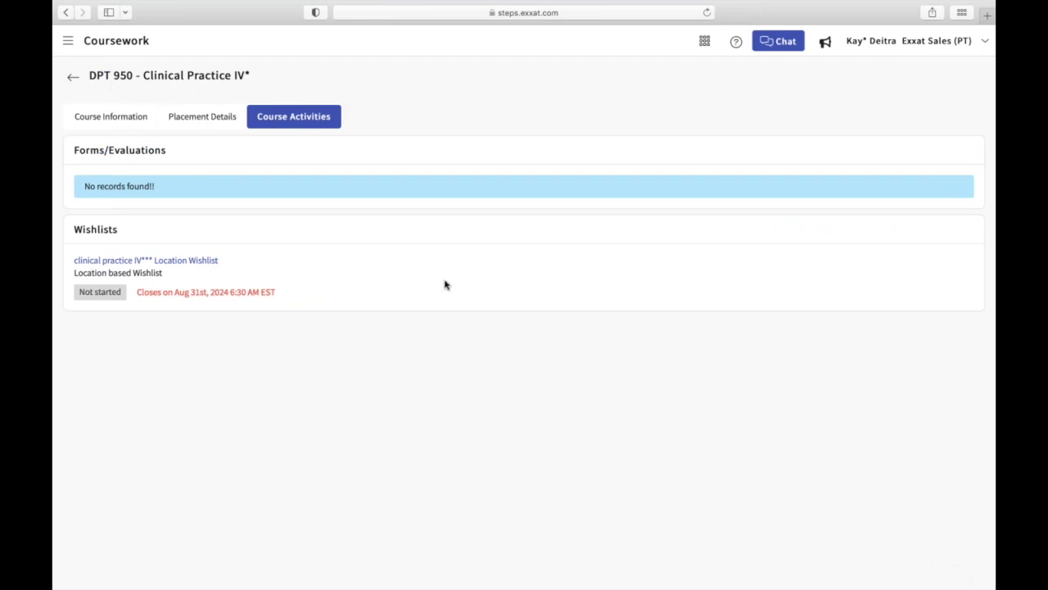
In the clinical practice IV wishlist, filter State to AK and add all four AK locations
{"action": "left_click", "coordinate": [188, 262]}
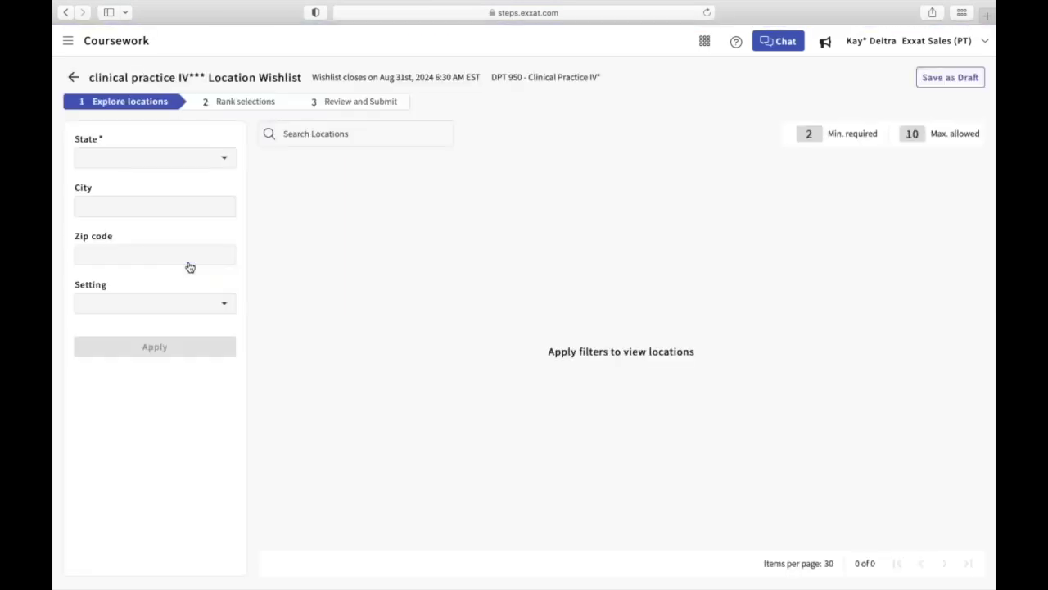
{"action": "left_click", "coordinate": [201, 166]}
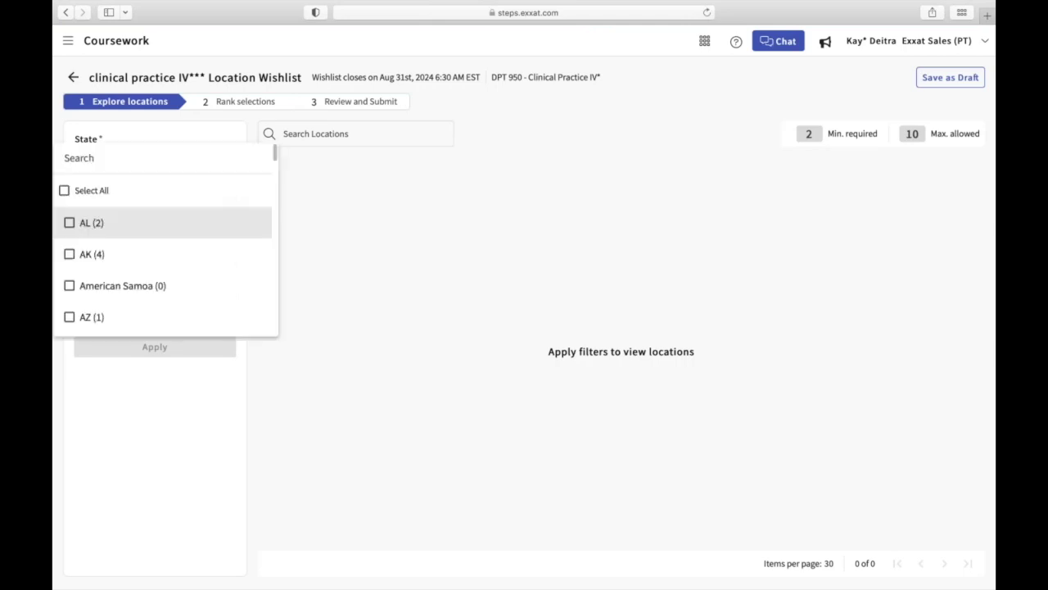
{"action": "left_click", "coordinate": [70, 255]}
{"action": "left_click", "coordinate": [402, 334]}
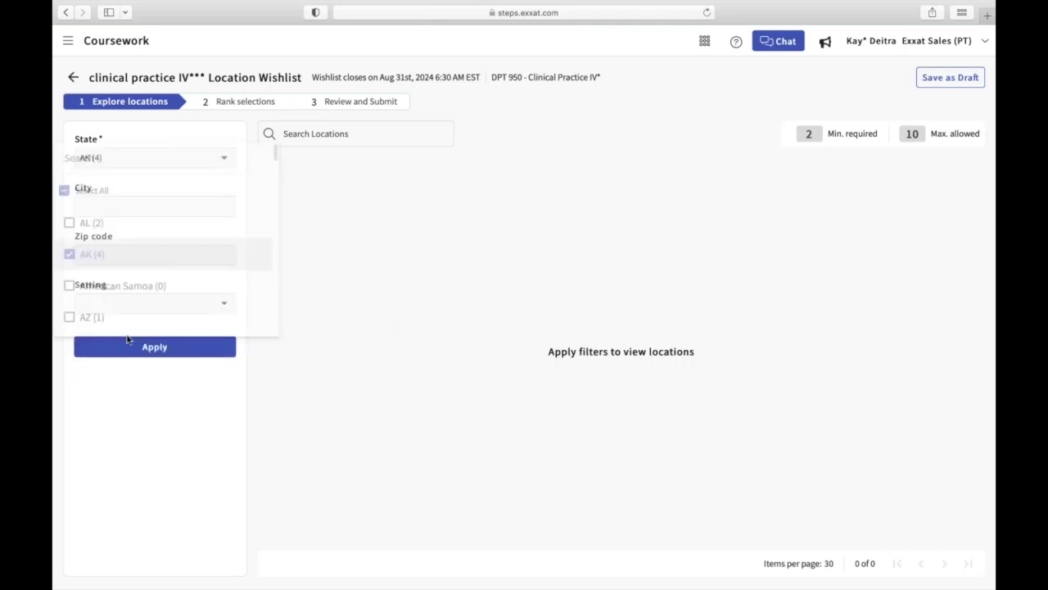
{"action": "left_click", "coordinate": [123, 350]}
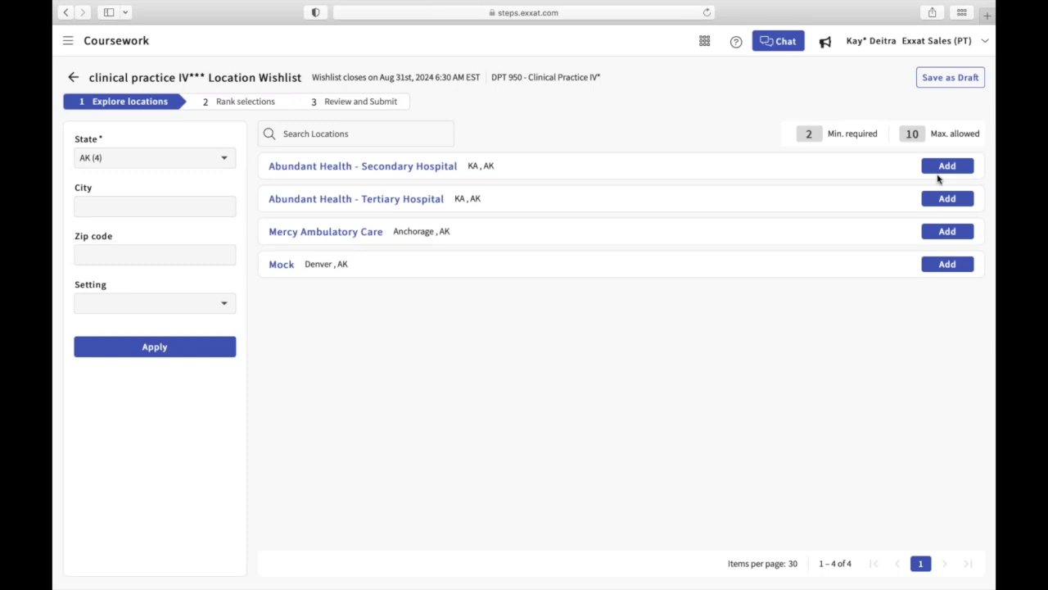
{"action": "left_click", "coordinate": [947, 165]}
{"action": "left_click", "coordinate": [947, 199]}
{"action": "left_click", "coordinate": [946, 231]}
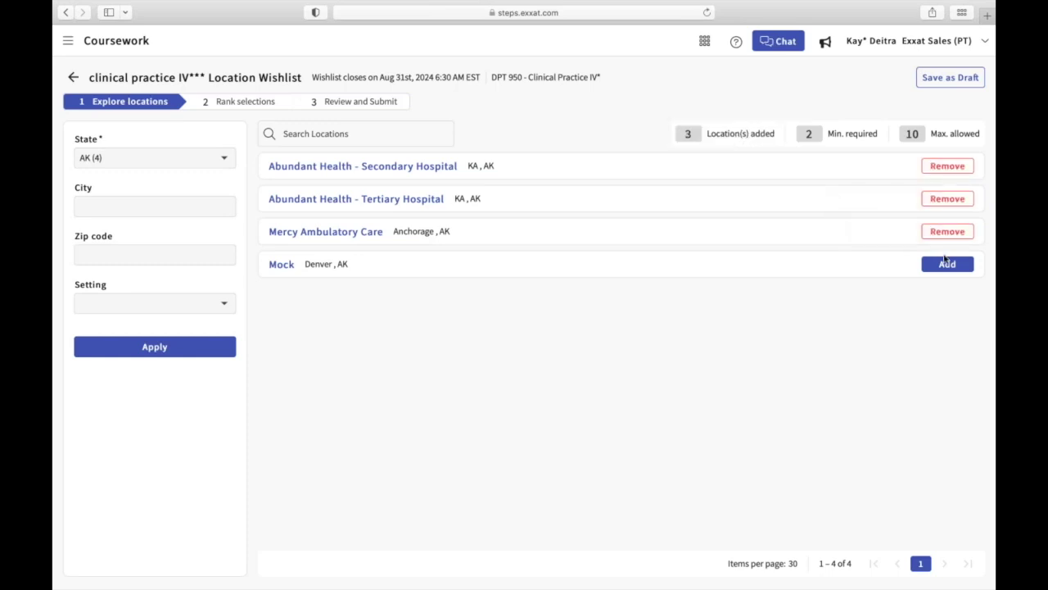
{"action": "left_click", "coordinate": [945, 261]}
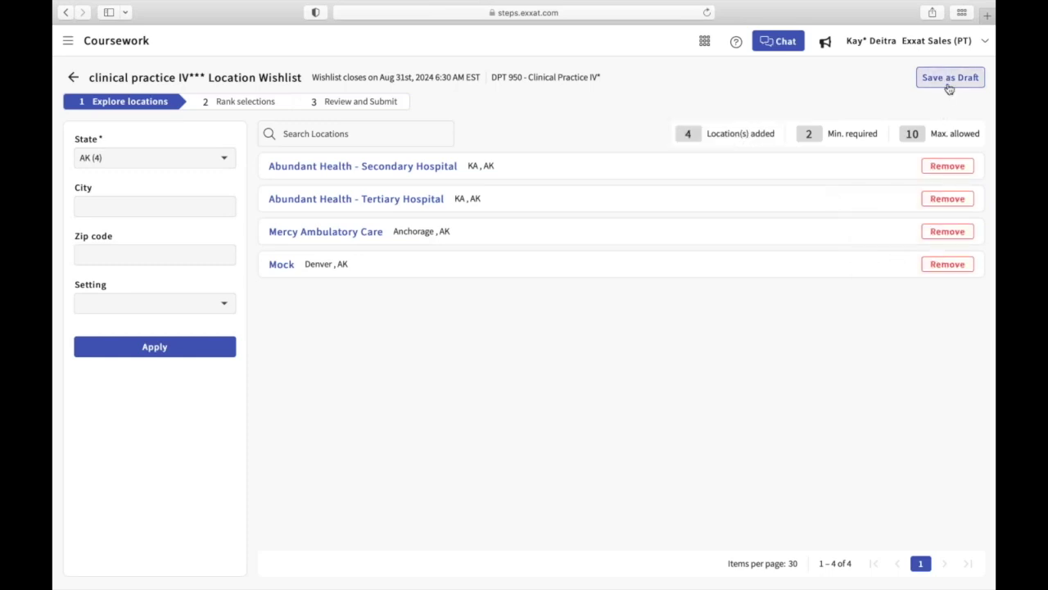
Keep the ranking with Abundant Health - Secondary Hospital first, acknowledge, and submit the wishlist
{"action": "left_click", "coordinate": [261, 105]}
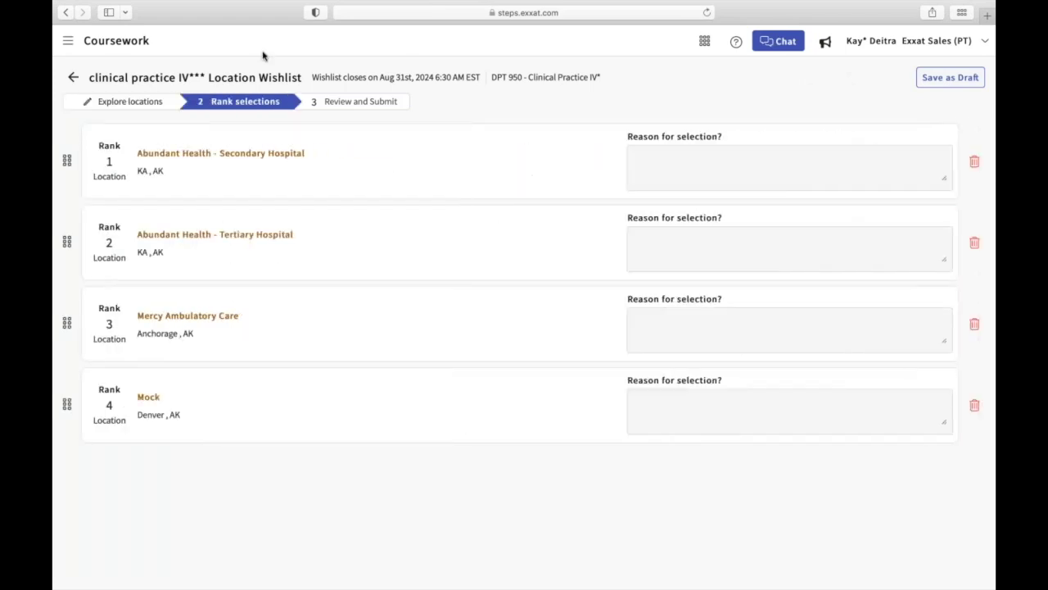
{"action": "left_click", "coordinate": [358, 105]}
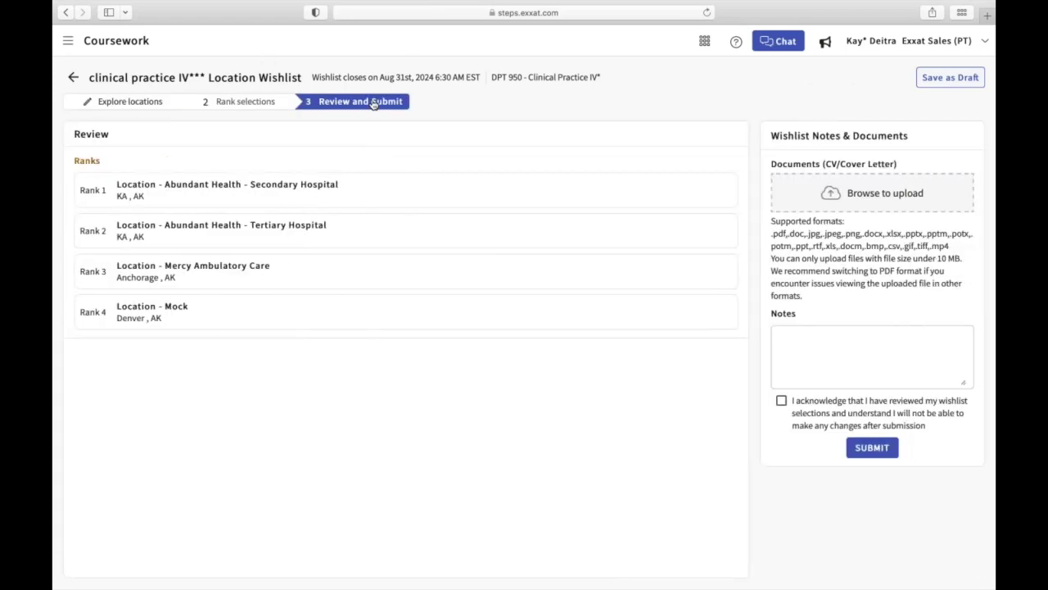
{"action": "left_click", "coordinate": [782, 400]}
{"action": "left_click", "coordinate": [867, 456]}
{"action": "left_click", "coordinate": [654, 327]}
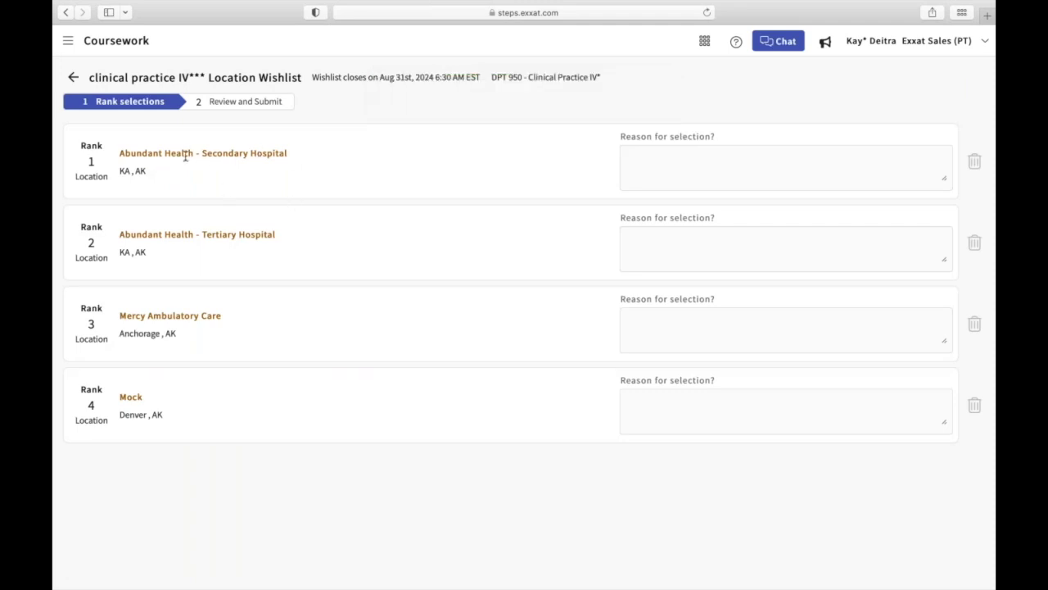
In the admin browser, reload Wishlist Management to show the student's updated Submitted status
{"action": "key", "text": "super+Tab"}
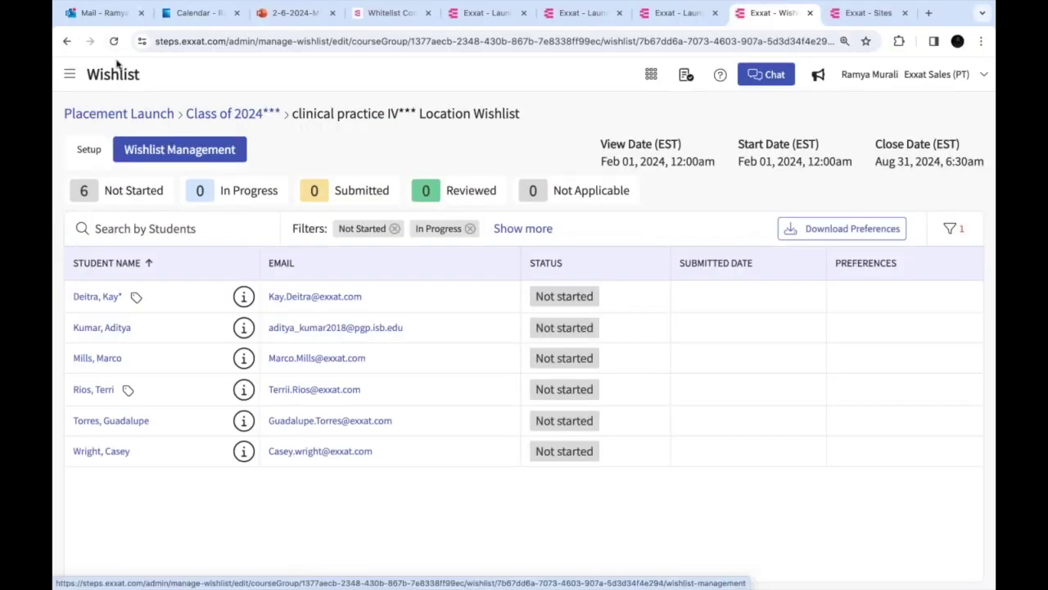
{"action": "left_click", "coordinate": [155, 160]}
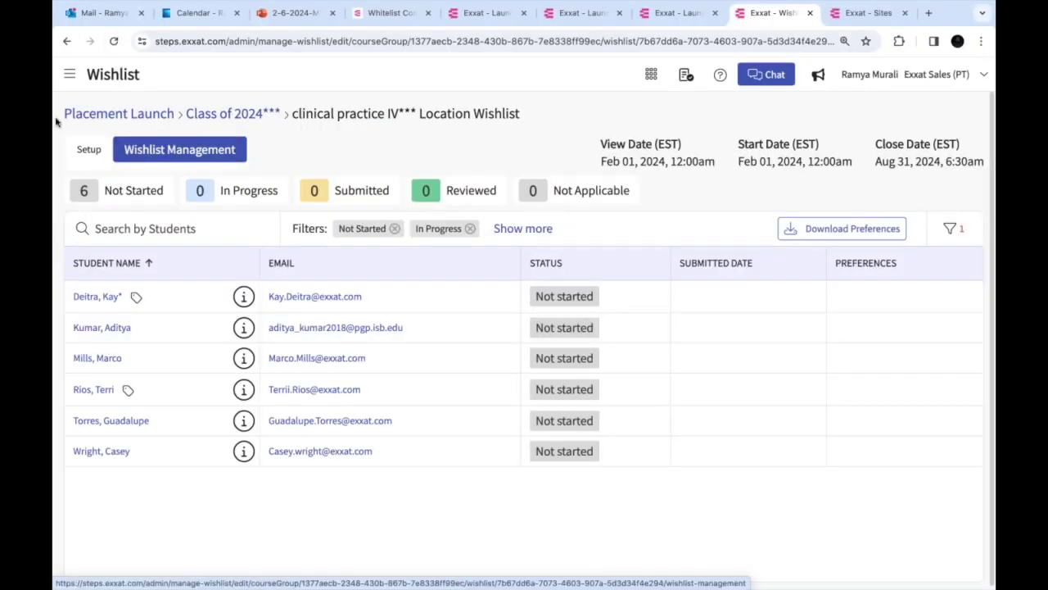
{"action": "left_click", "coordinate": [116, 45]}
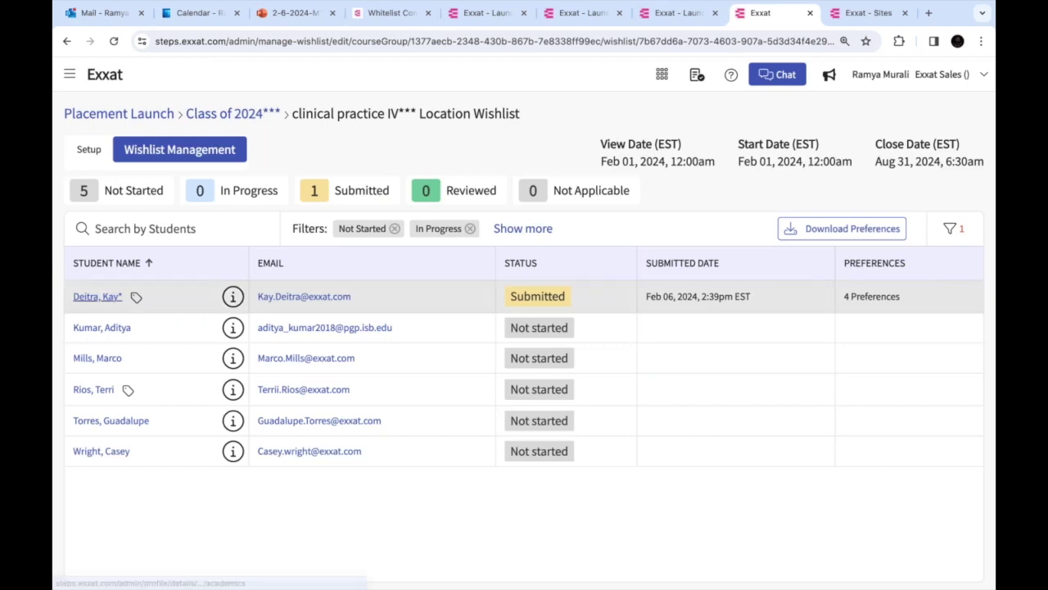
View the student's 4 preferences, copy the Rank 1 location name, and close the panel
{"action": "left_click", "coordinate": [548, 302]}
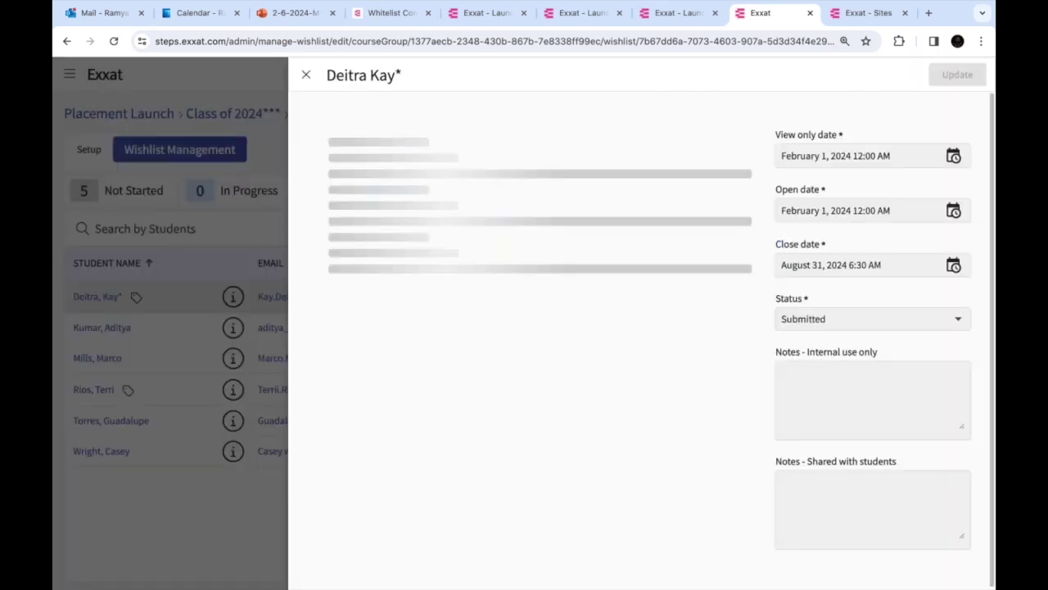
{"action": "left_click_drag", "start_coordinate": [423, 168], "coordinate": [659, 167]}
{"action": "key", "text": "super+c"}
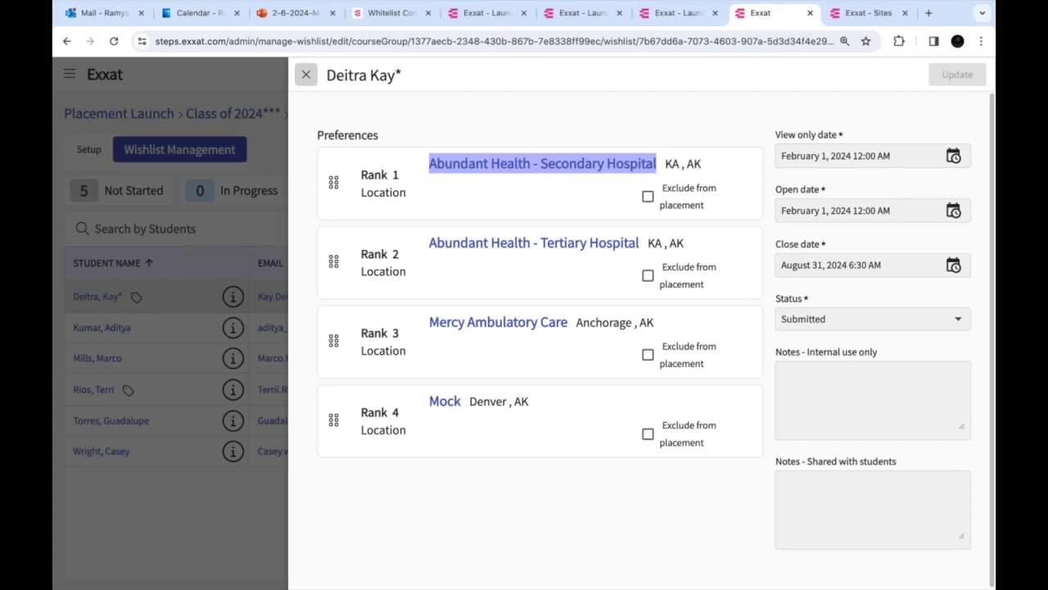
{"action": "left_click", "coordinate": [305, 75]}
Start a by-student direct placement for DPT 850 at Abundant Health - Secondary Hospital
{"action": "left_click", "coordinate": [190, 115]}
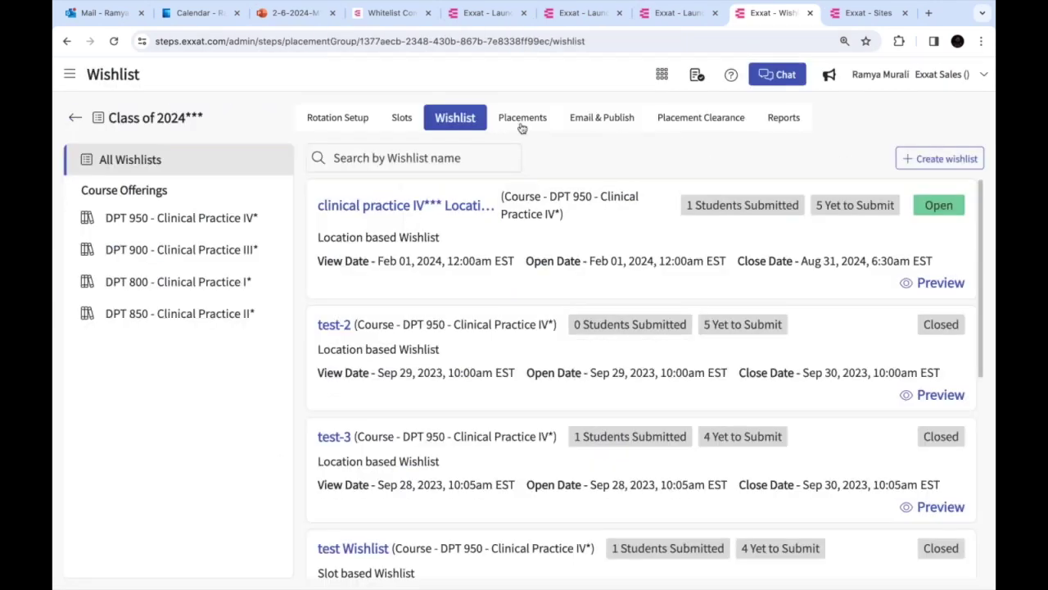
{"action": "left_click", "coordinate": [522, 122]}
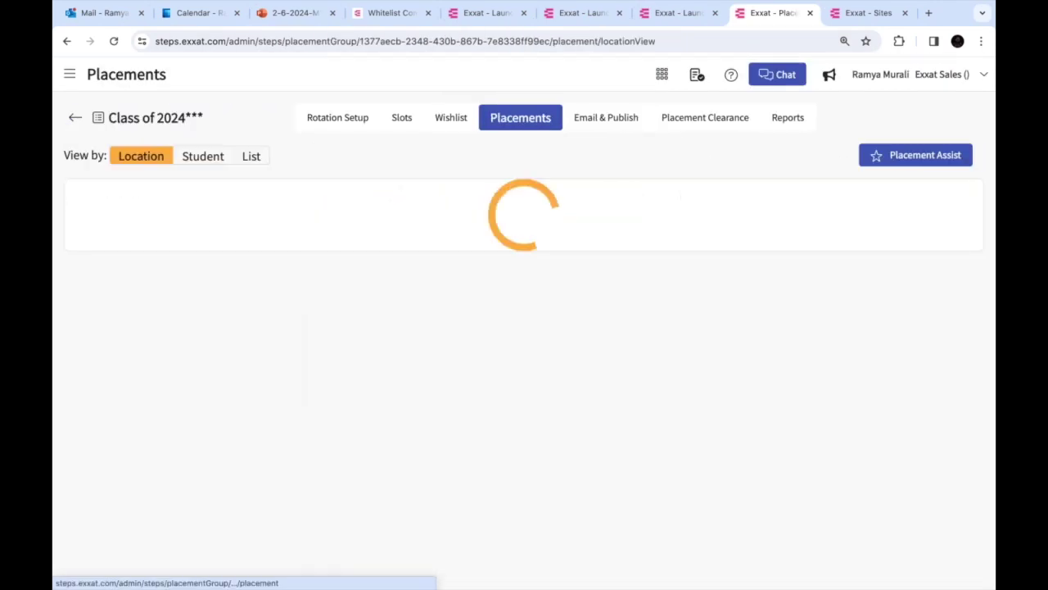
{"action": "left_click", "coordinate": [203, 157]}
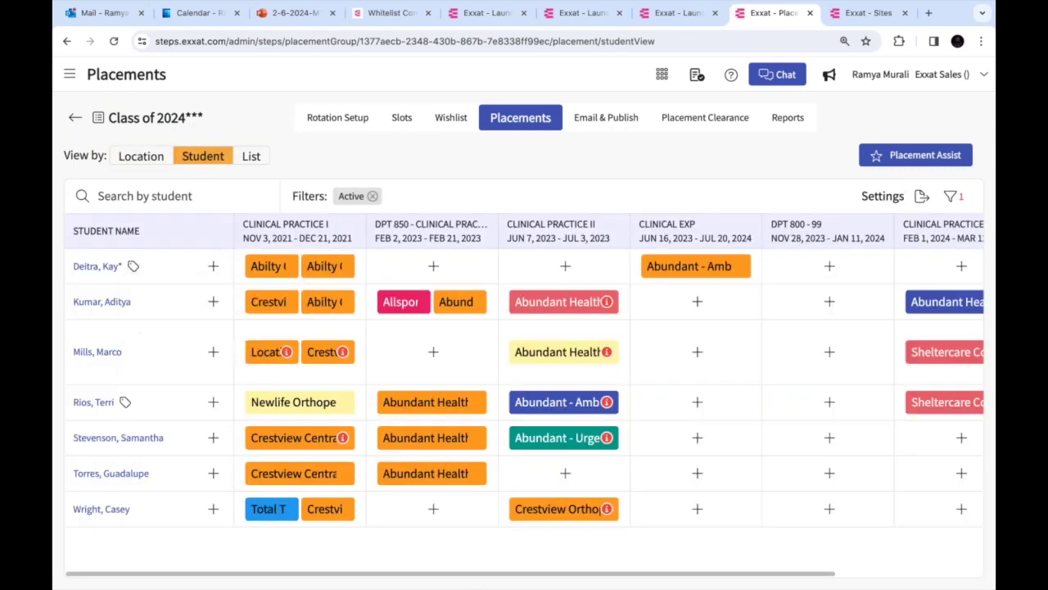
{"action": "left_click", "coordinate": [433, 267]}
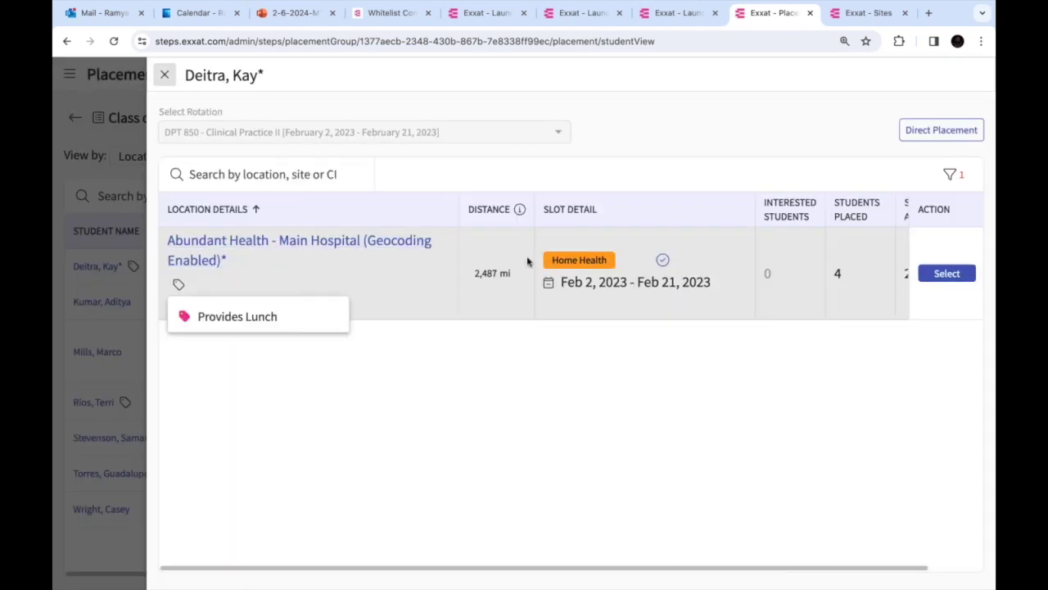
{"action": "left_click", "coordinate": [941, 131]}
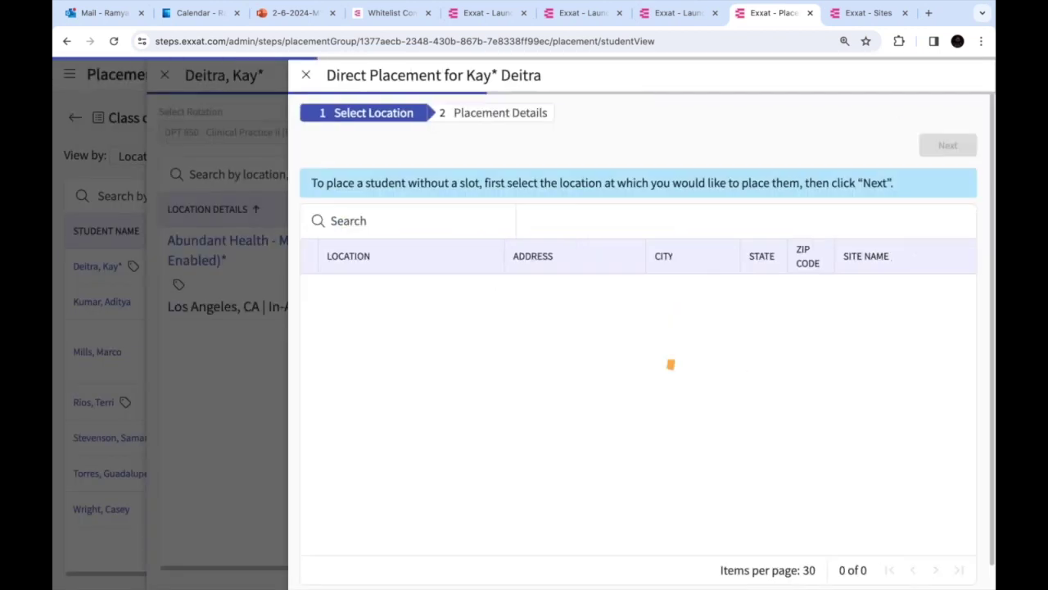
{"action": "left_click", "coordinate": [411, 221]}
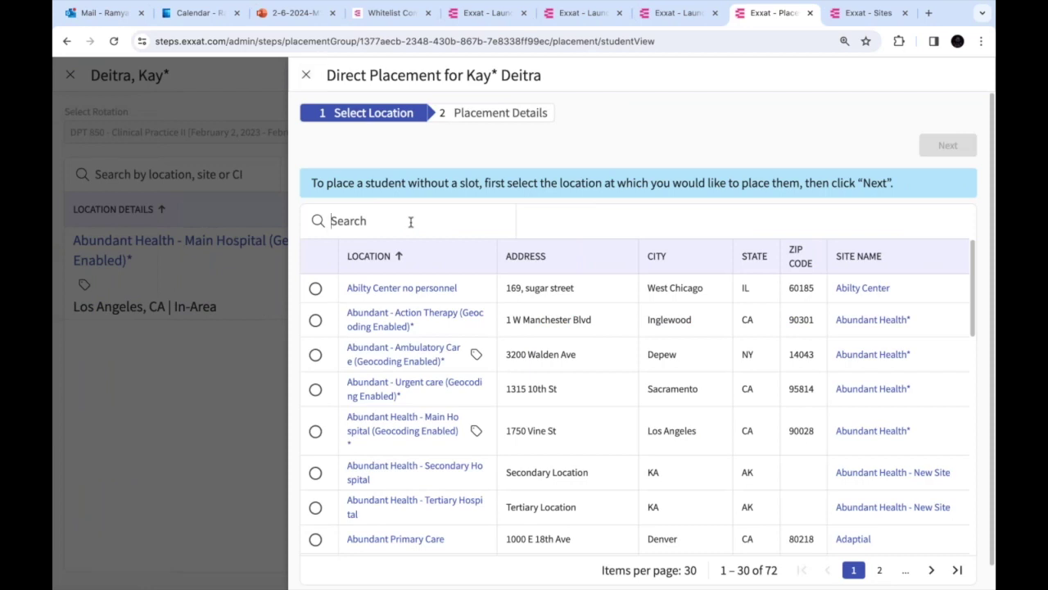
{"action": "key", "text": "super+v"}
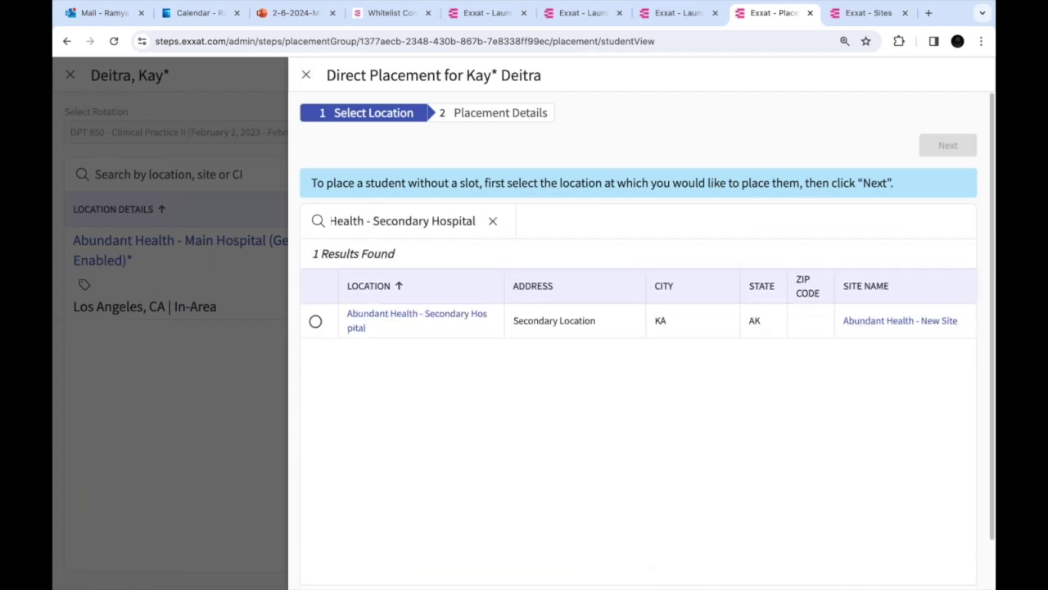
{"action": "left_click", "coordinate": [316, 321]}
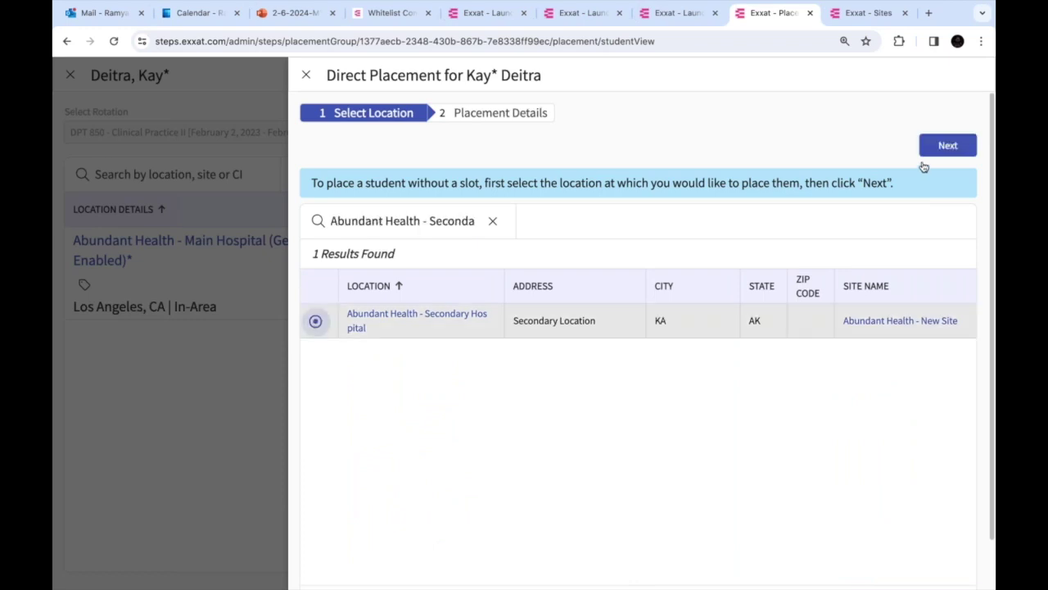
{"action": "left_click", "coordinate": [946, 146]}
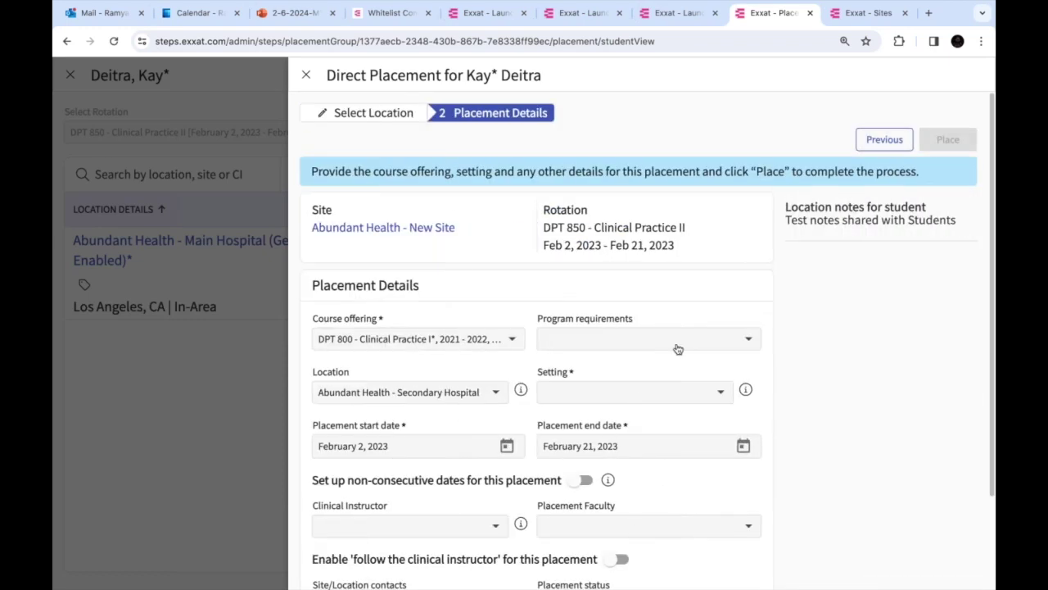
Set the setting to Child Nutrition, assign the site contact as instructor, and place
{"action": "left_click", "coordinate": [638, 391]}
{"action": "left_click", "coordinate": [604, 428]}
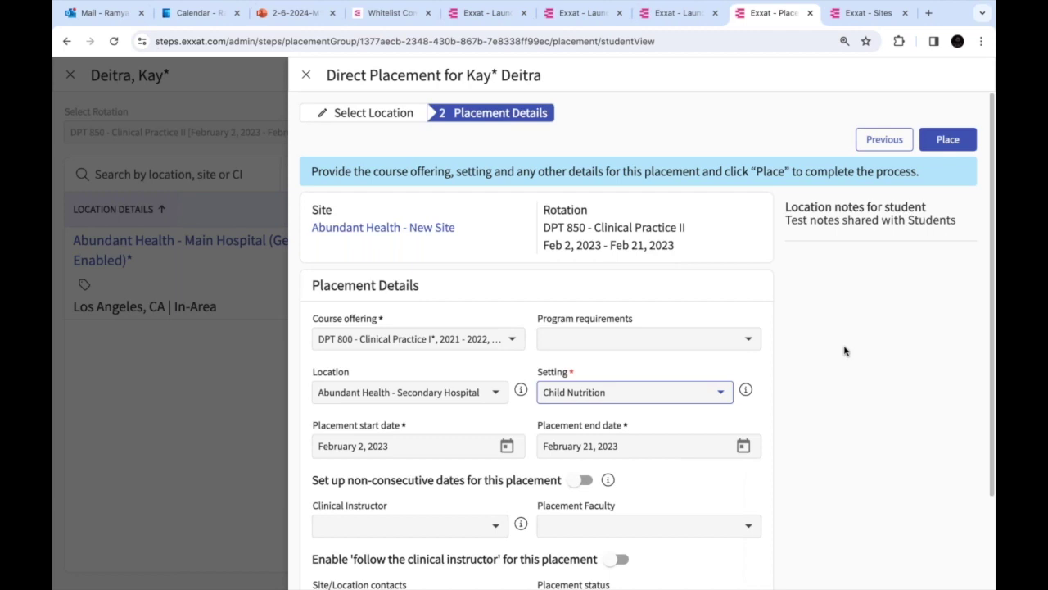
{"action": "scroll", "coordinate": [845, 350], "scroll_direction": "down", "scroll_amount": 3}
{"action": "left_click", "coordinate": [434, 412]}
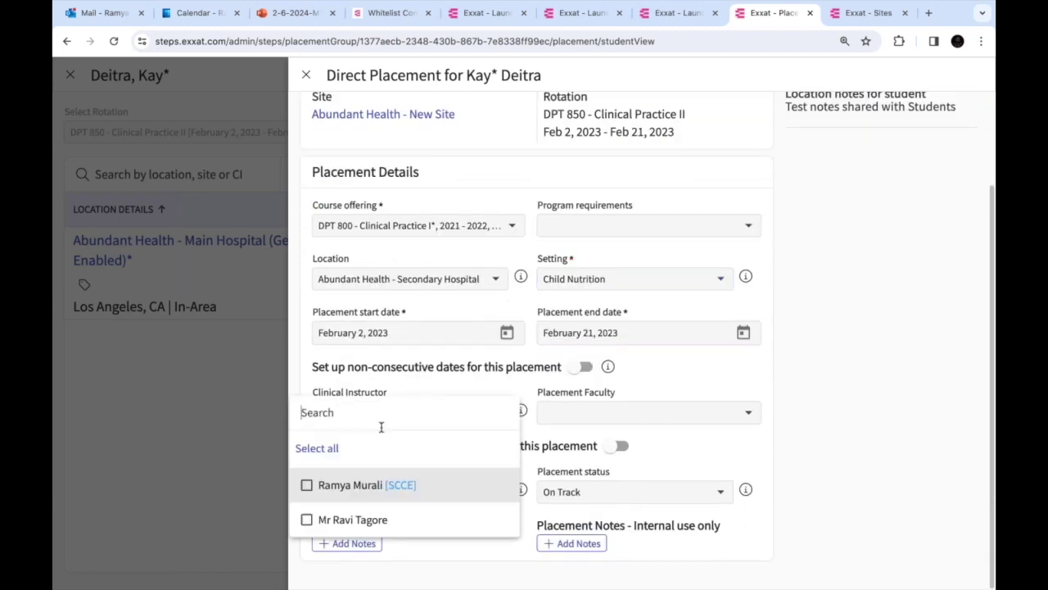
{"action": "left_click", "coordinate": [306, 485]}
{"action": "left_click", "coordinate": [795, 422]}
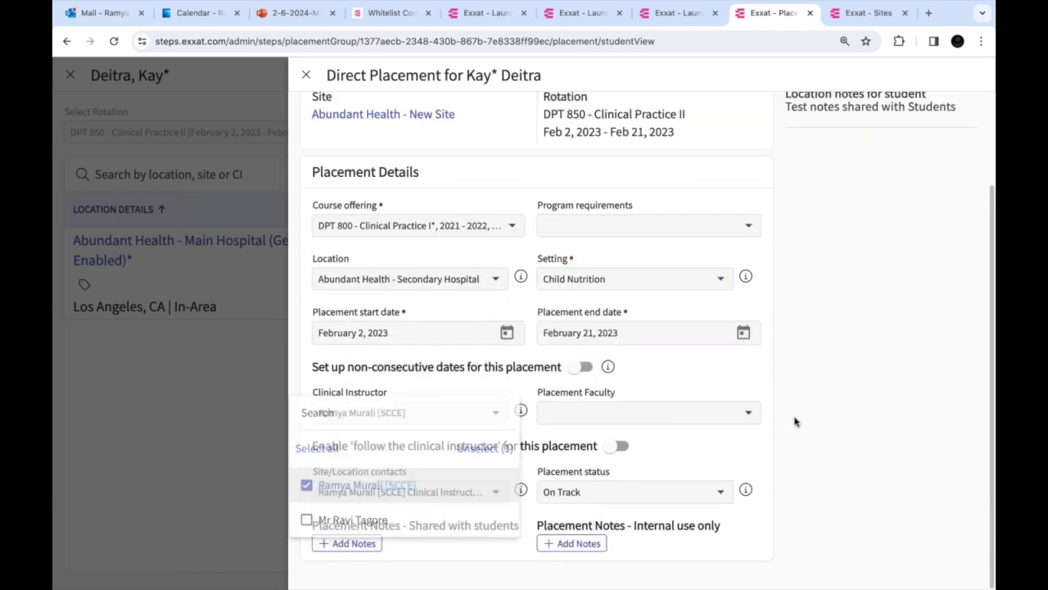
{"action": "scroll", "coordinate": [768, 481], "scroll_direction": "up", "scroll_amount": 3}
{"action": "left_click", "coordinate": [948, 139]}
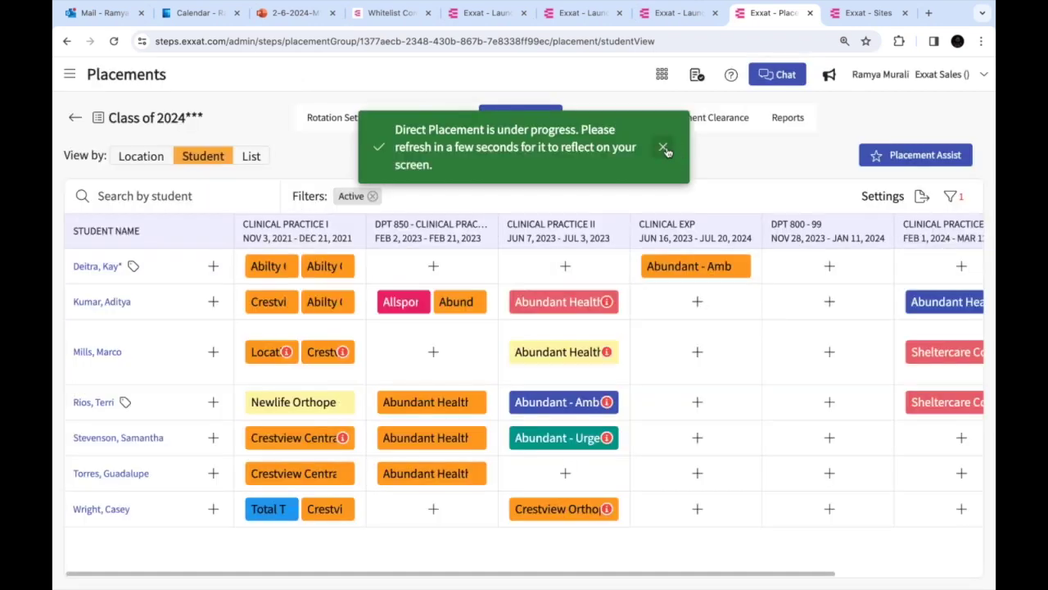
{"action": "left_click", "coordinate": [664, 148]}
In Email & Publish, search 'ka', select the second Clinical Practice I placement, and notify Locations
{"action": "left_click", "coordinate": [617, 123]}
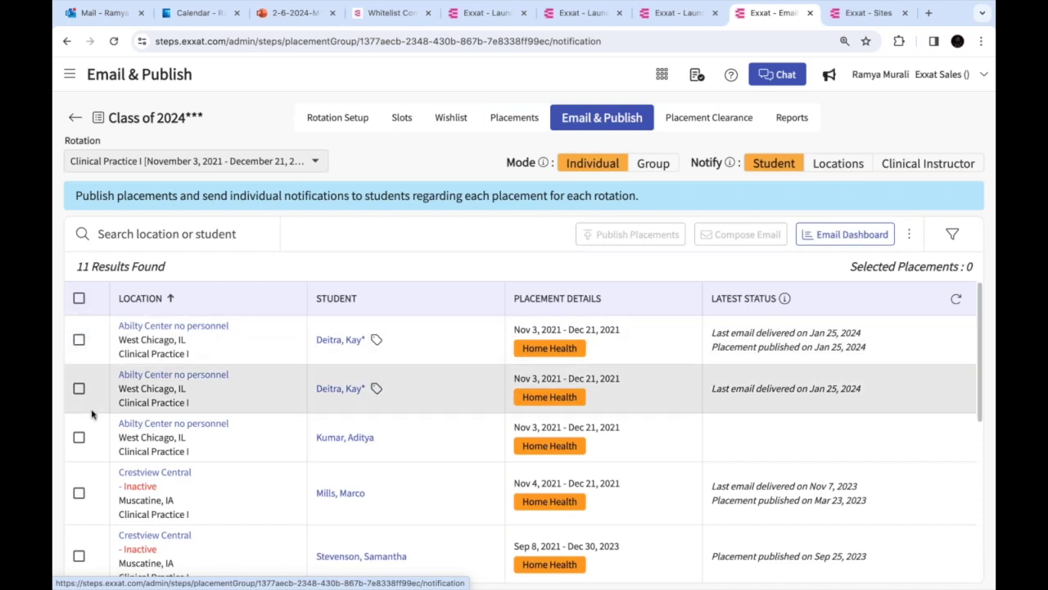
{"action": "left_click", "coordinate": [133, 234]}
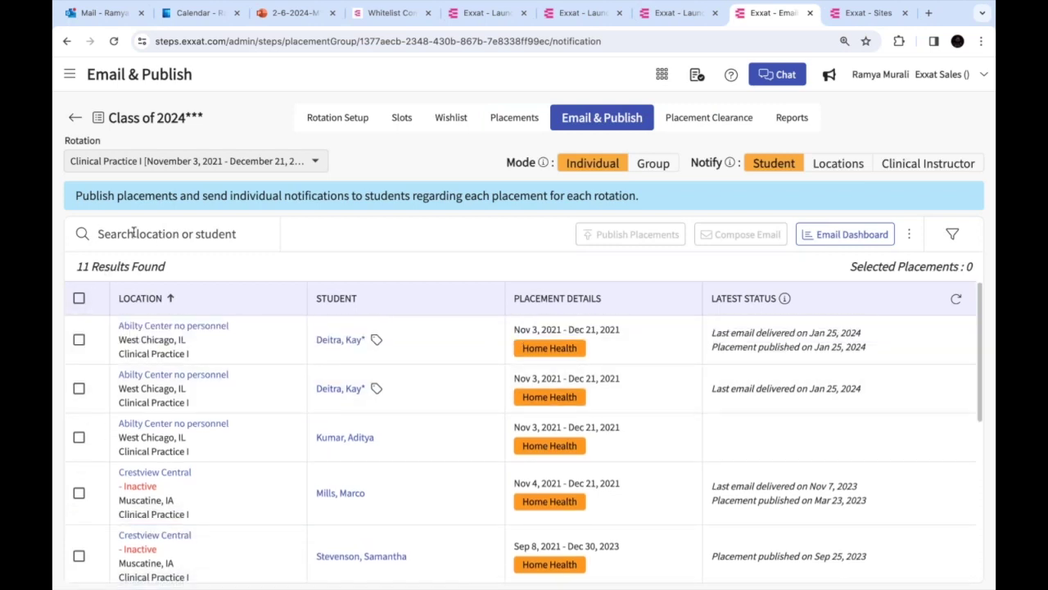
{"action": "type", "text": "ka"}
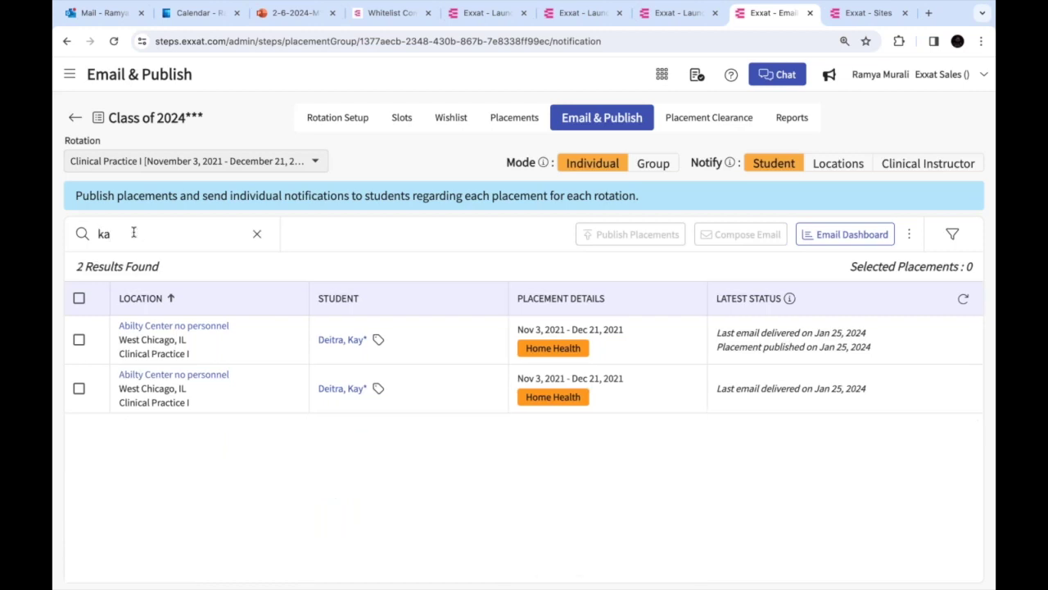
{"action": "left_click", "coordinate": [78, 389]}
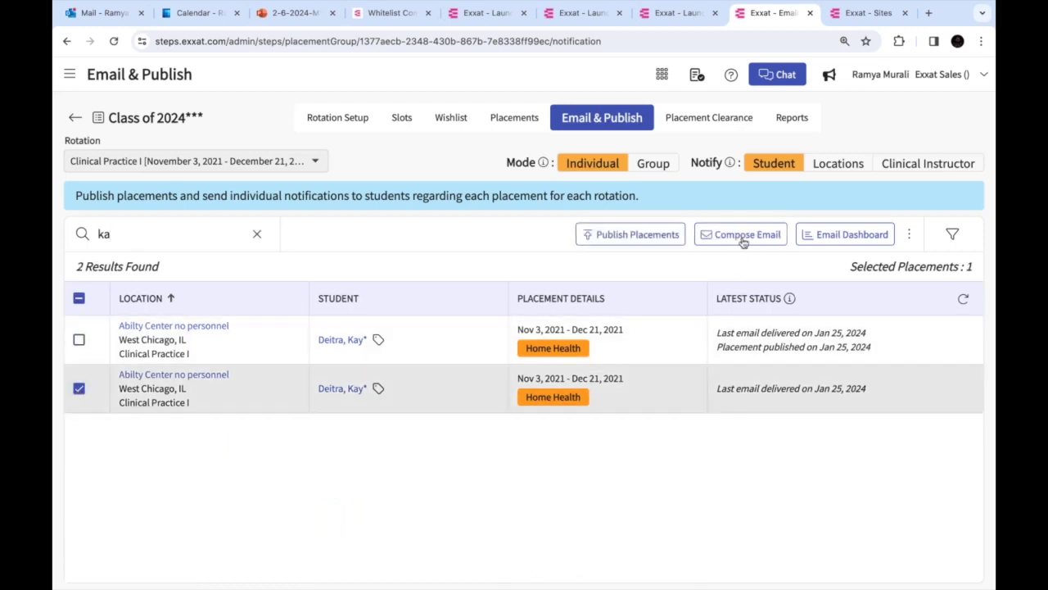
{"action": "left_click", "coordinate": [838, 166]}
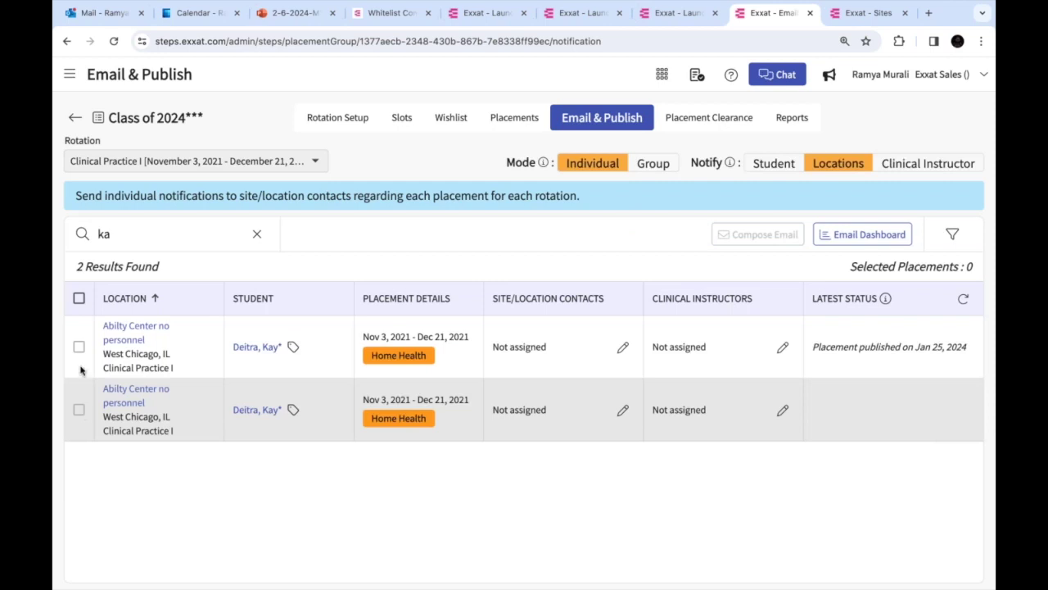
Select both filtered placements and switch the Notify target to Clinical Instructor
{"action": "left_click", "coordinate": [79, 299]}
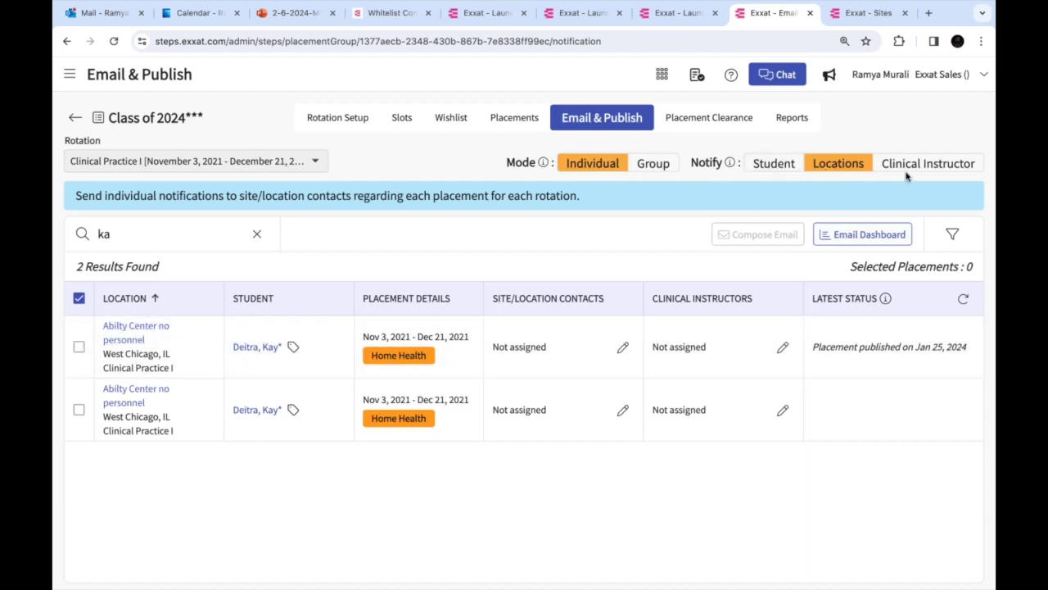
{"action": "left_click", "coordinate": [911, 167]}
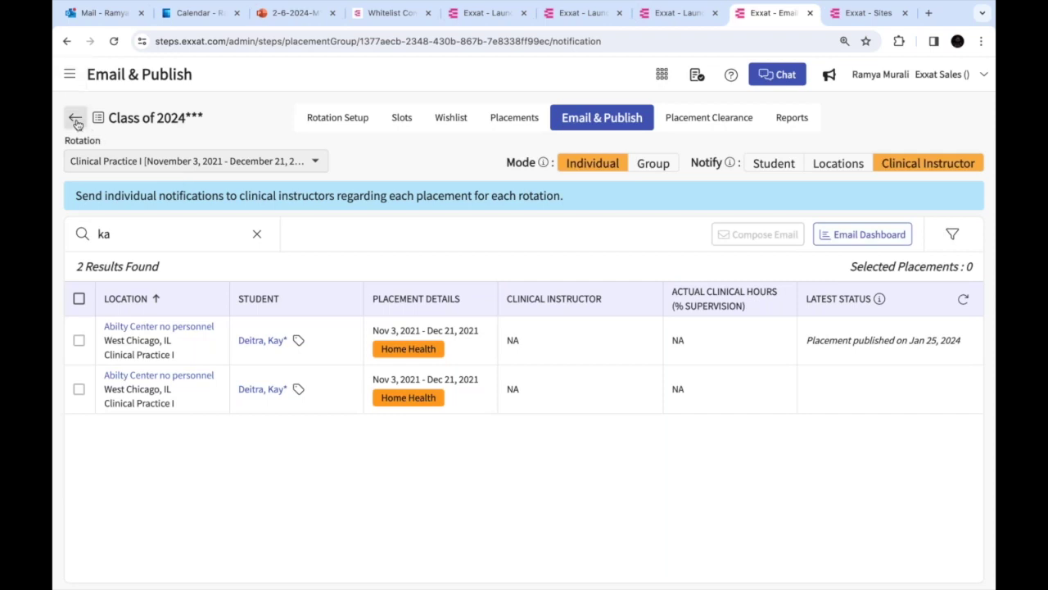
{"action": "left_click", "coordinate": [522, 120]}
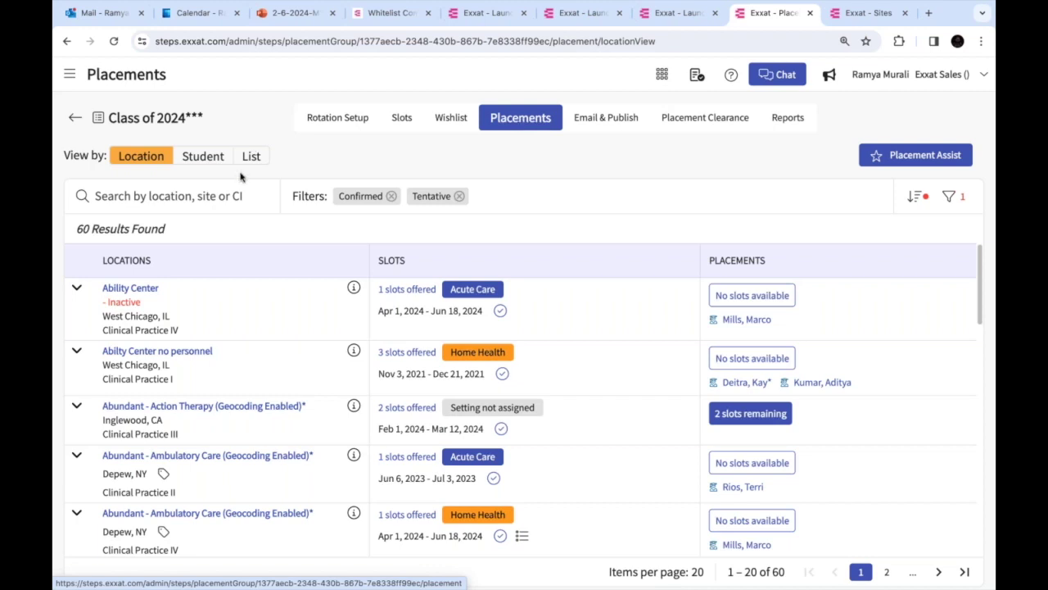
{"action": "left_click", "coordinate": [624, 123]}
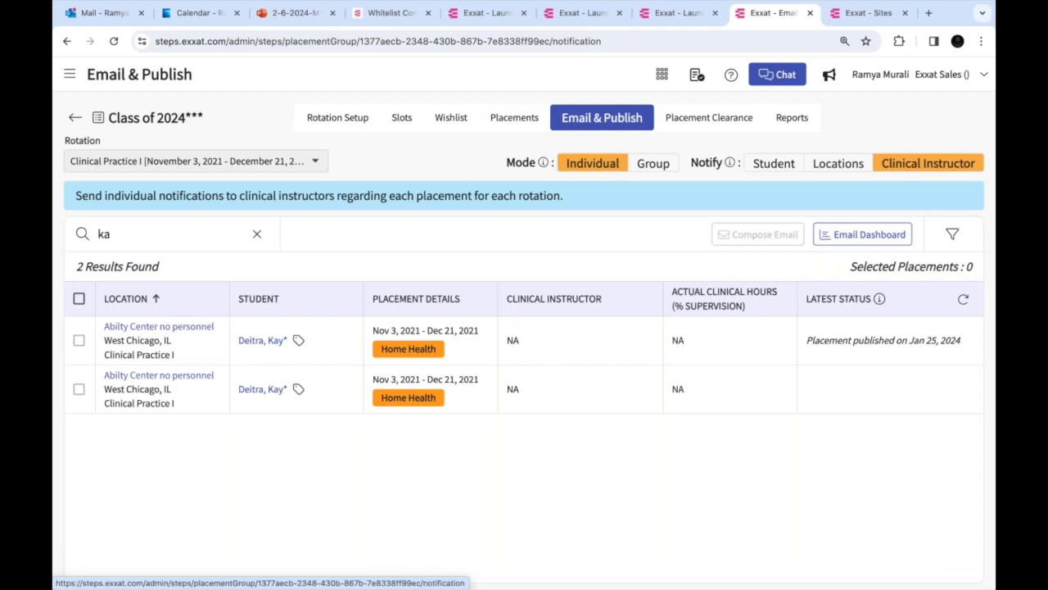
Clear the search and draft a Crestview Central instructor email using the THE template, then close it unsent
{"action": "left_click", "coordinate": [257, 234]}
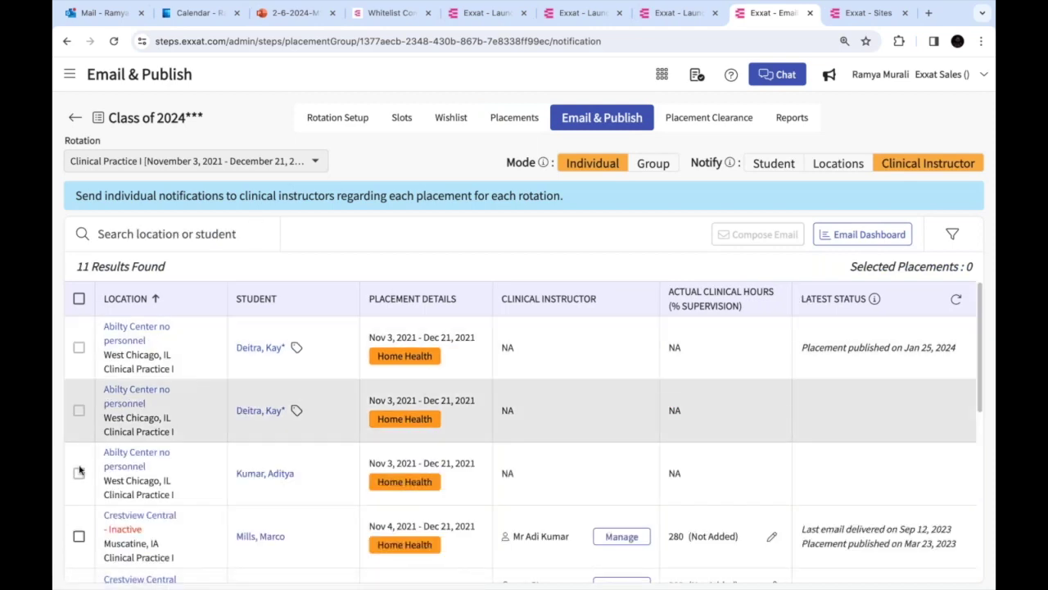
{"action": "left_click", "coordinate": [79, 535]}
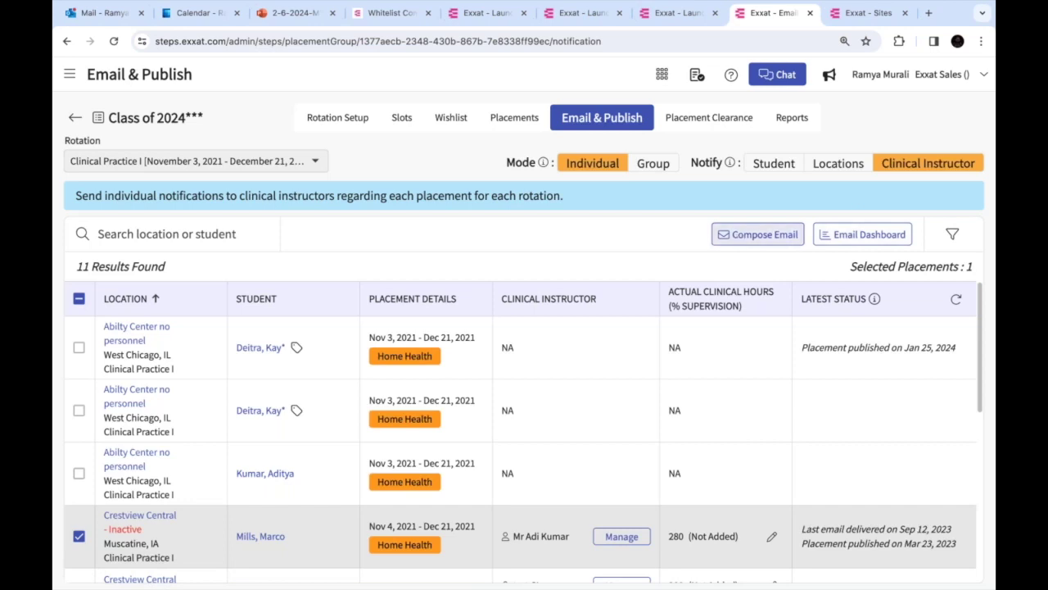
{"action": "left_click", "coordinate": [739, 238]}
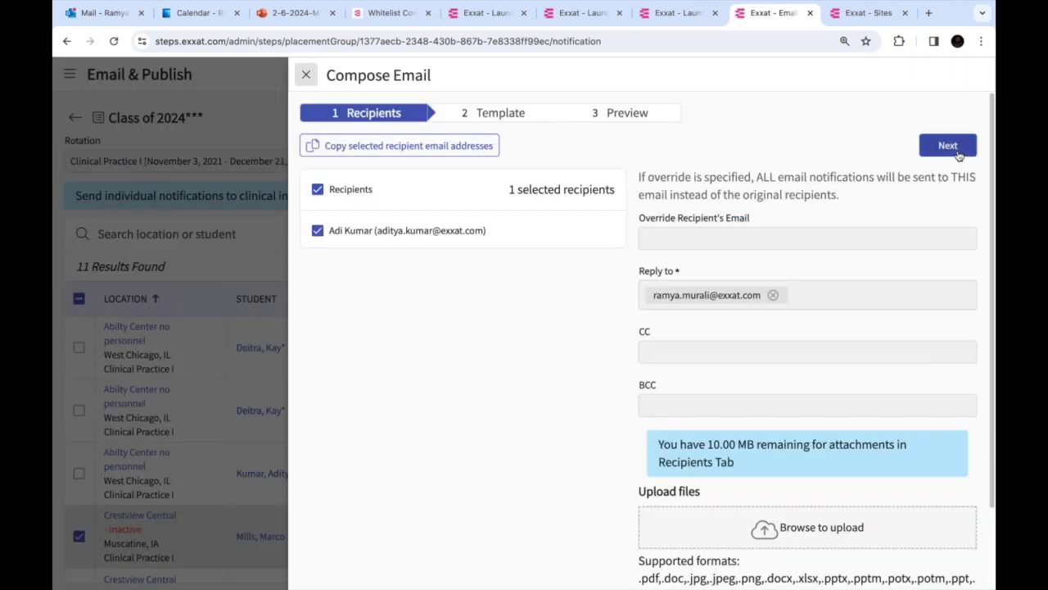
{"action": "left_click", "coordinate": [948, 145]}
{"action": "left_click", "coordinate": [584, 165]}
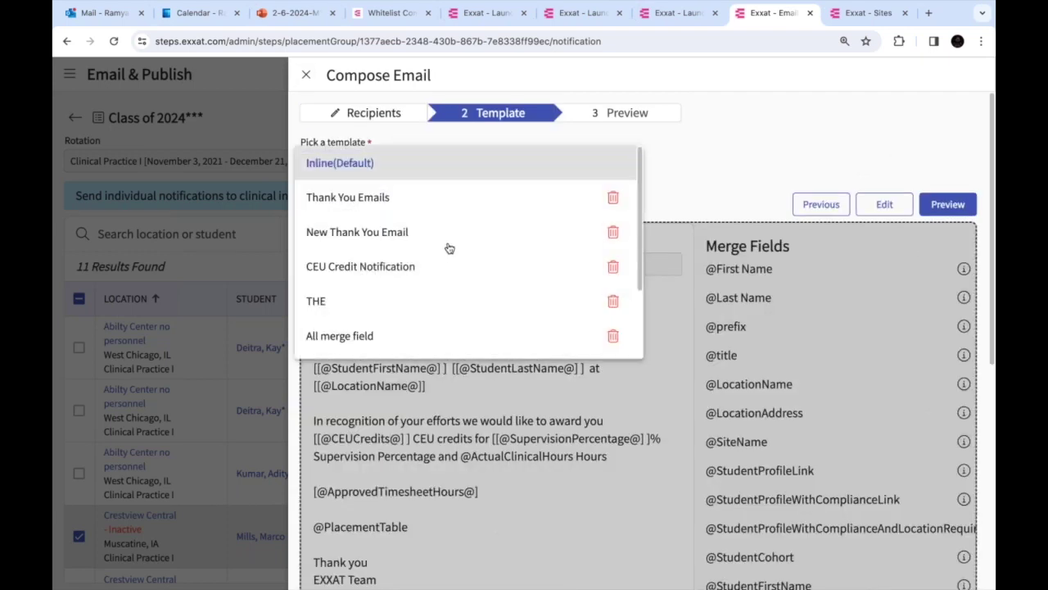
{"action": "scroll", "coordinate": [442, 259], "scroll_direction": "down", "scroll_amount": 1}
{"action": "scroll", "coordinate": [442, 260], "scroll_direction": "down", "scroll_amount": 1}
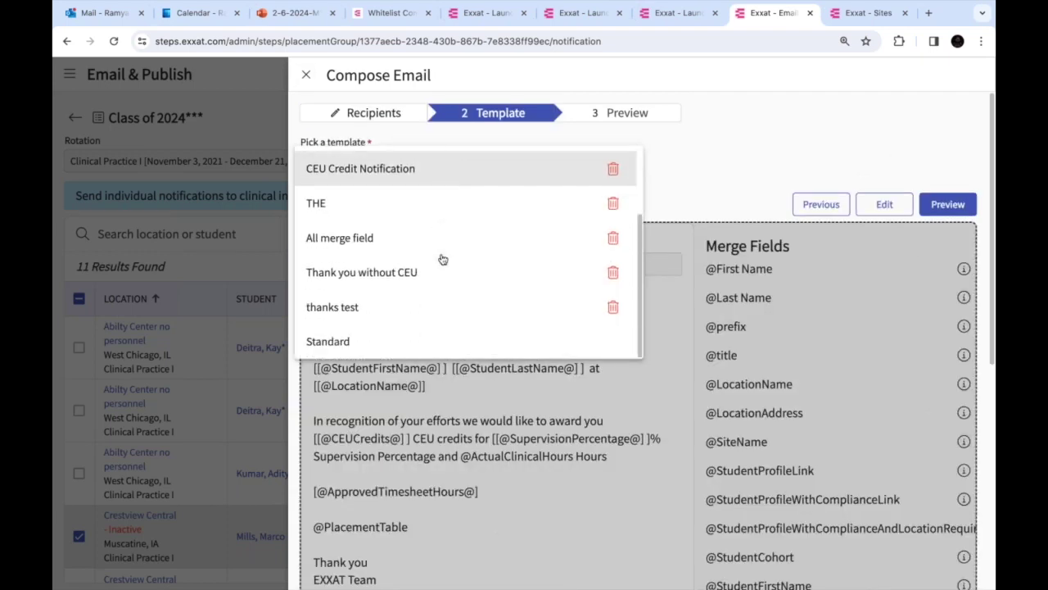
{"action": "scroll", "coordinate": [385, 227], "scroll_direction": "up", "scroll_amount": 2}
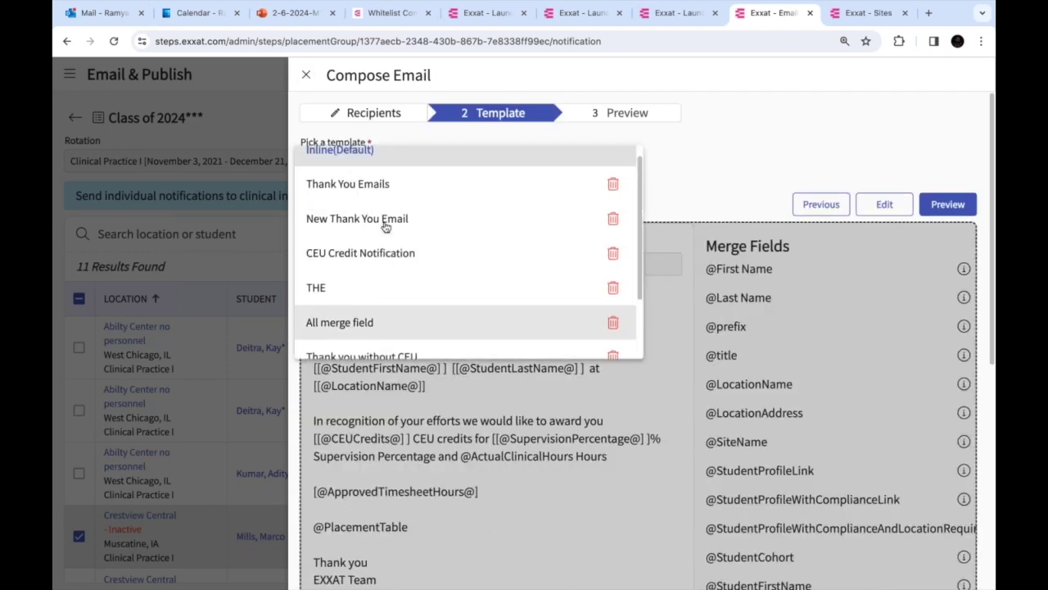
{"action": "left_click", "coordinate": [346, 303]}
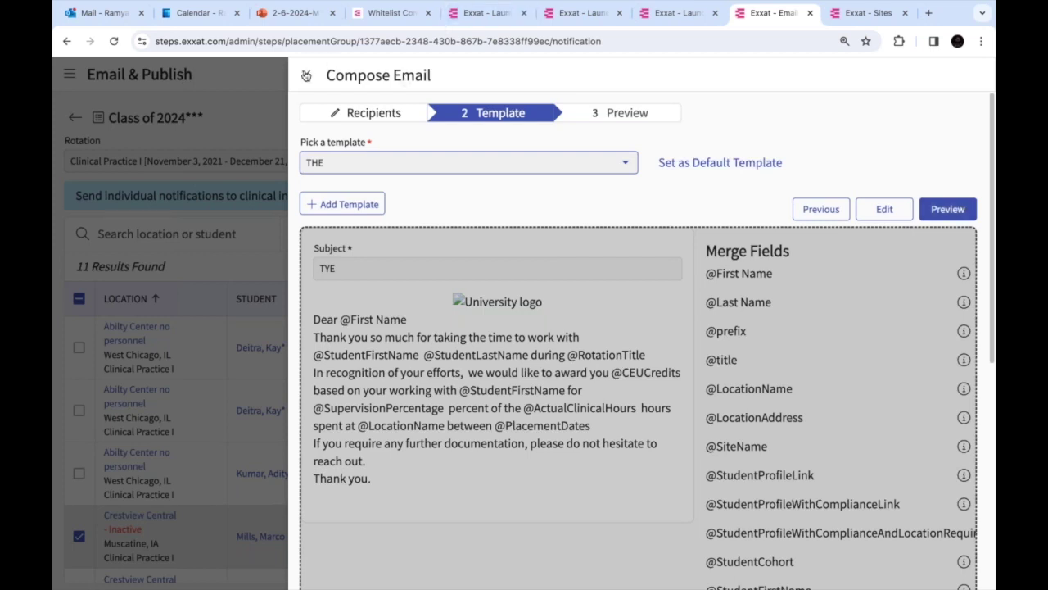
{"action": "left_click", "coordinate": [306, 75]}
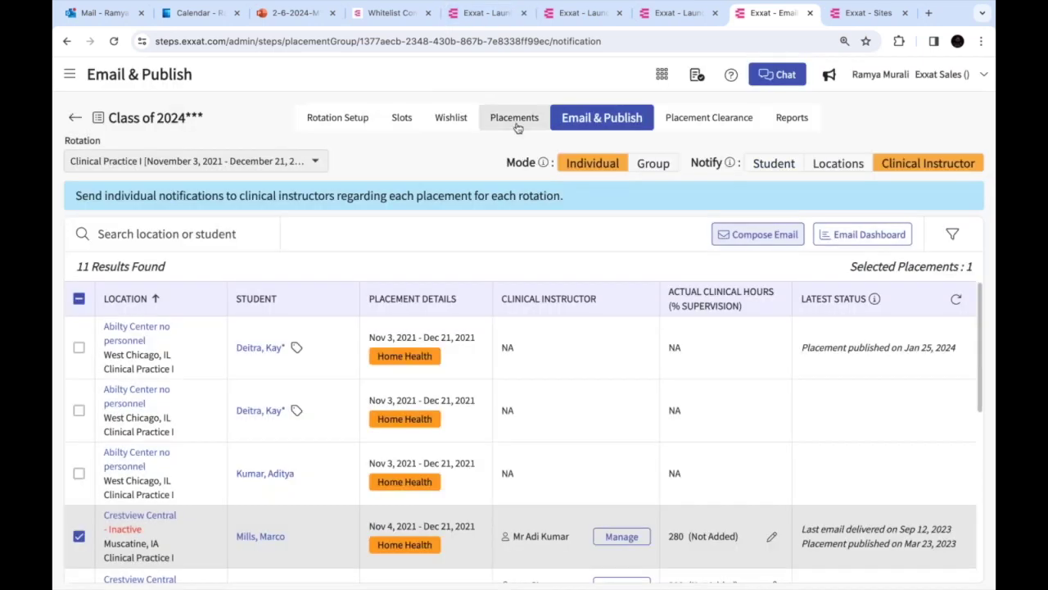
Inspect the student's Abundant ambulatory care placement in the by-student grid, then switch to the slides
{"action": "left_click", "coordinate": [515, 121]}
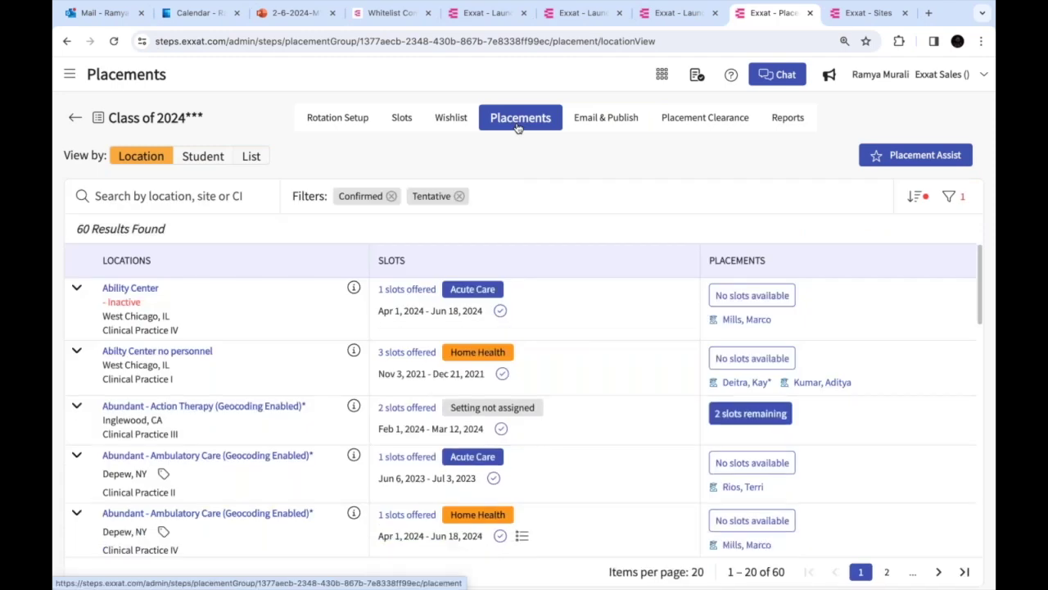
{"action": "left_click", "coordinate": [201, 158]}
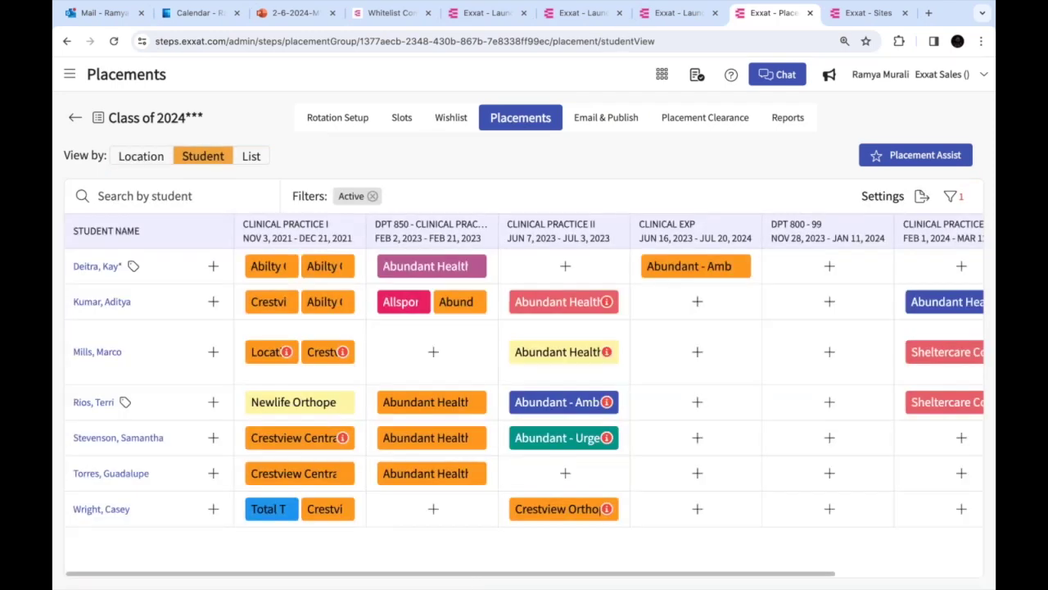
{"action": "left_click", "coordinate": [674, 268]}
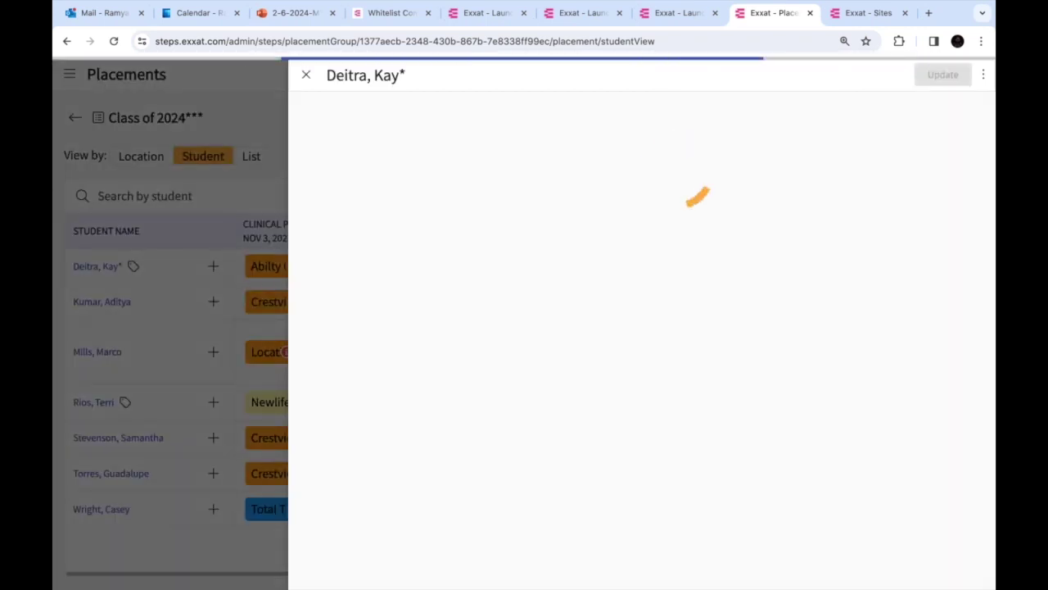
{"action": "left_click", "coordinate": [983, 75]}
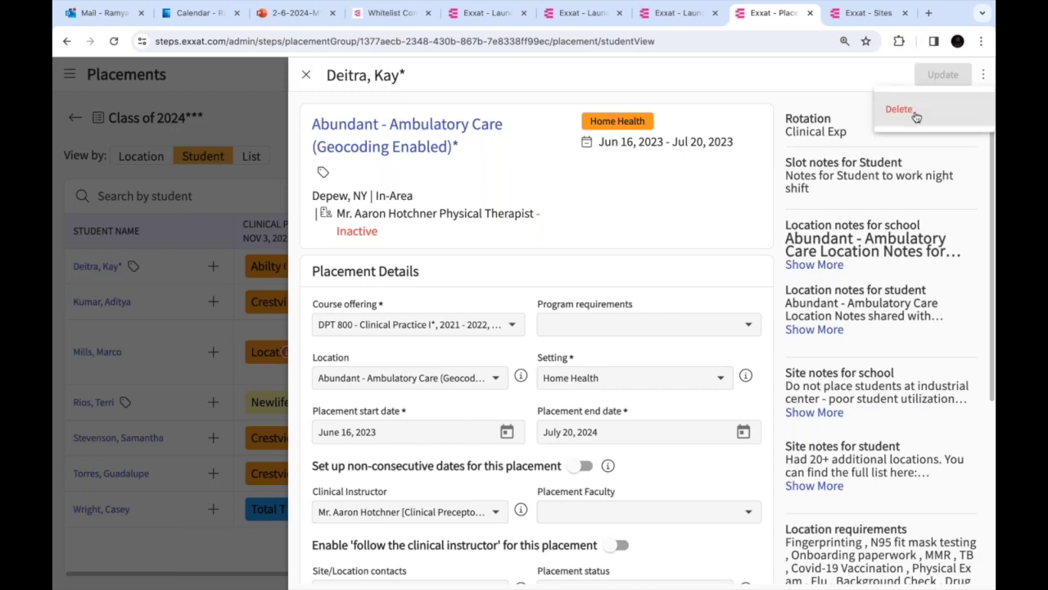
{"action": "left_click", "coordinate": [304, 77]}
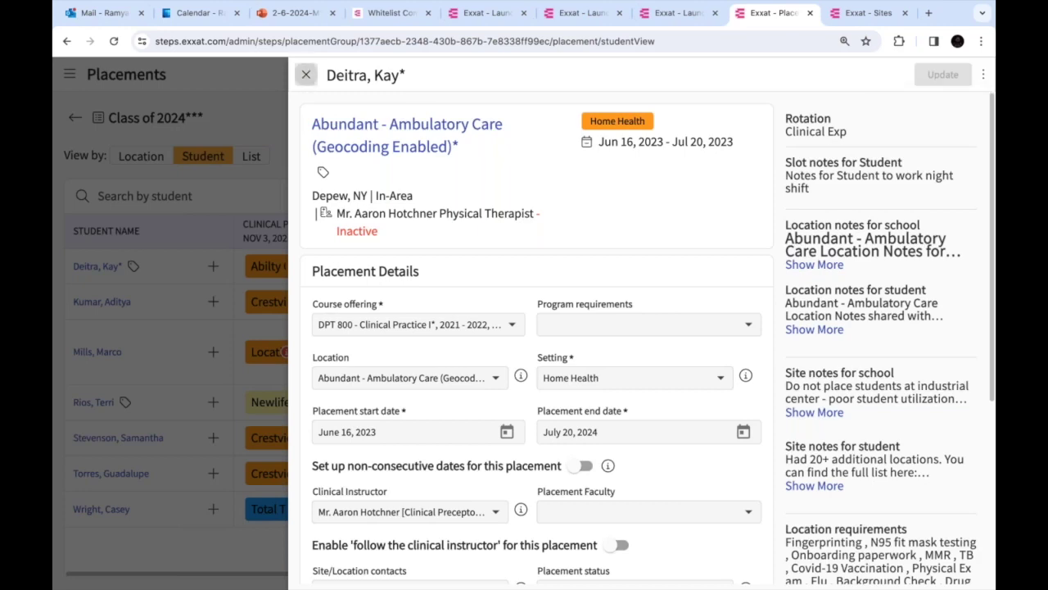
{"action": "left_click", "coordinate": [305, 77]}
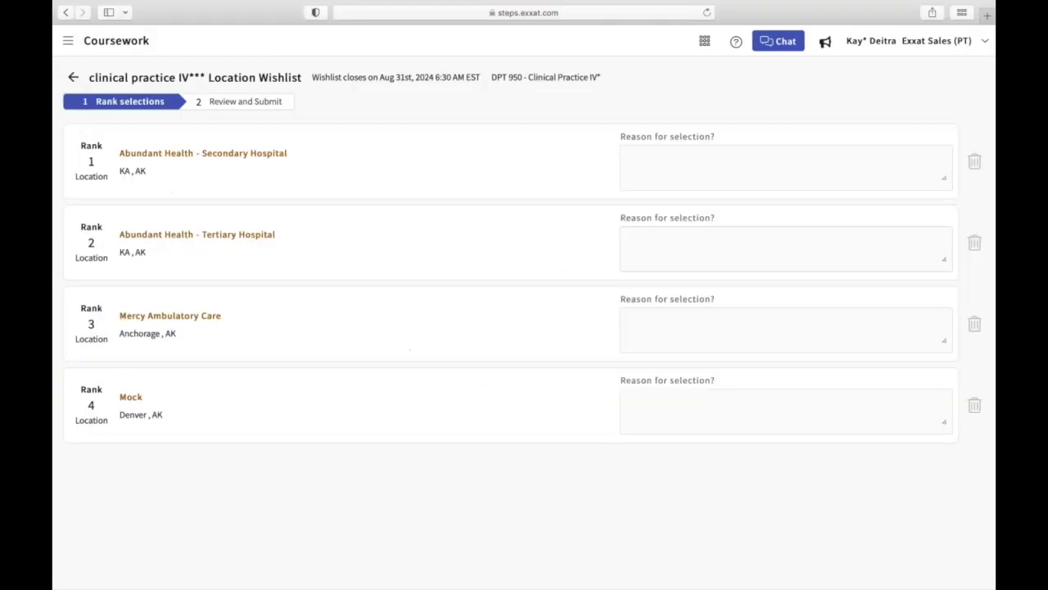
{"action": "key", "text": "super+Tab"}
{"action": "key", "text": "super+Tab"}
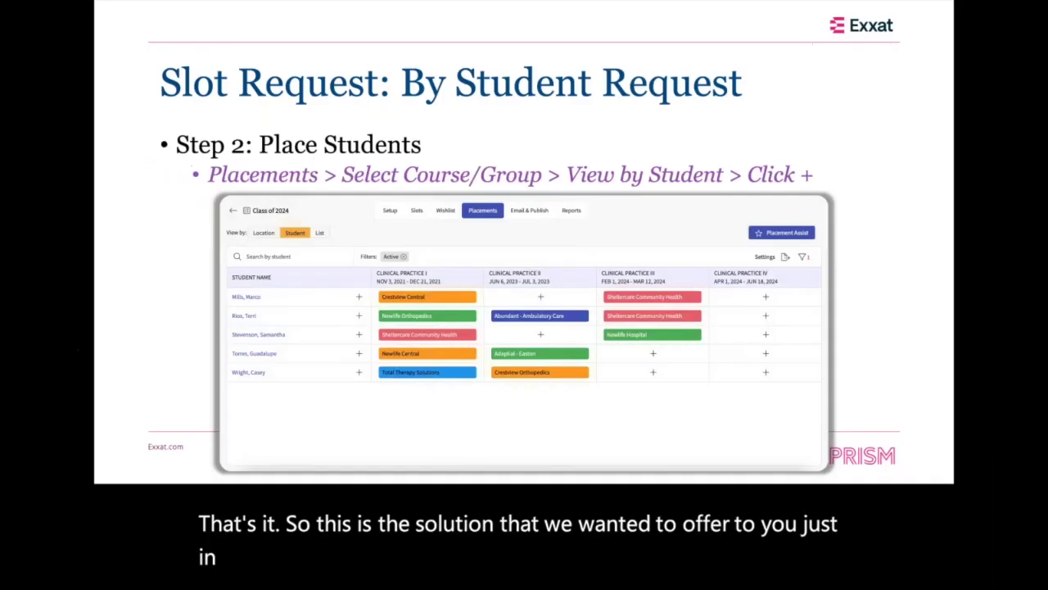